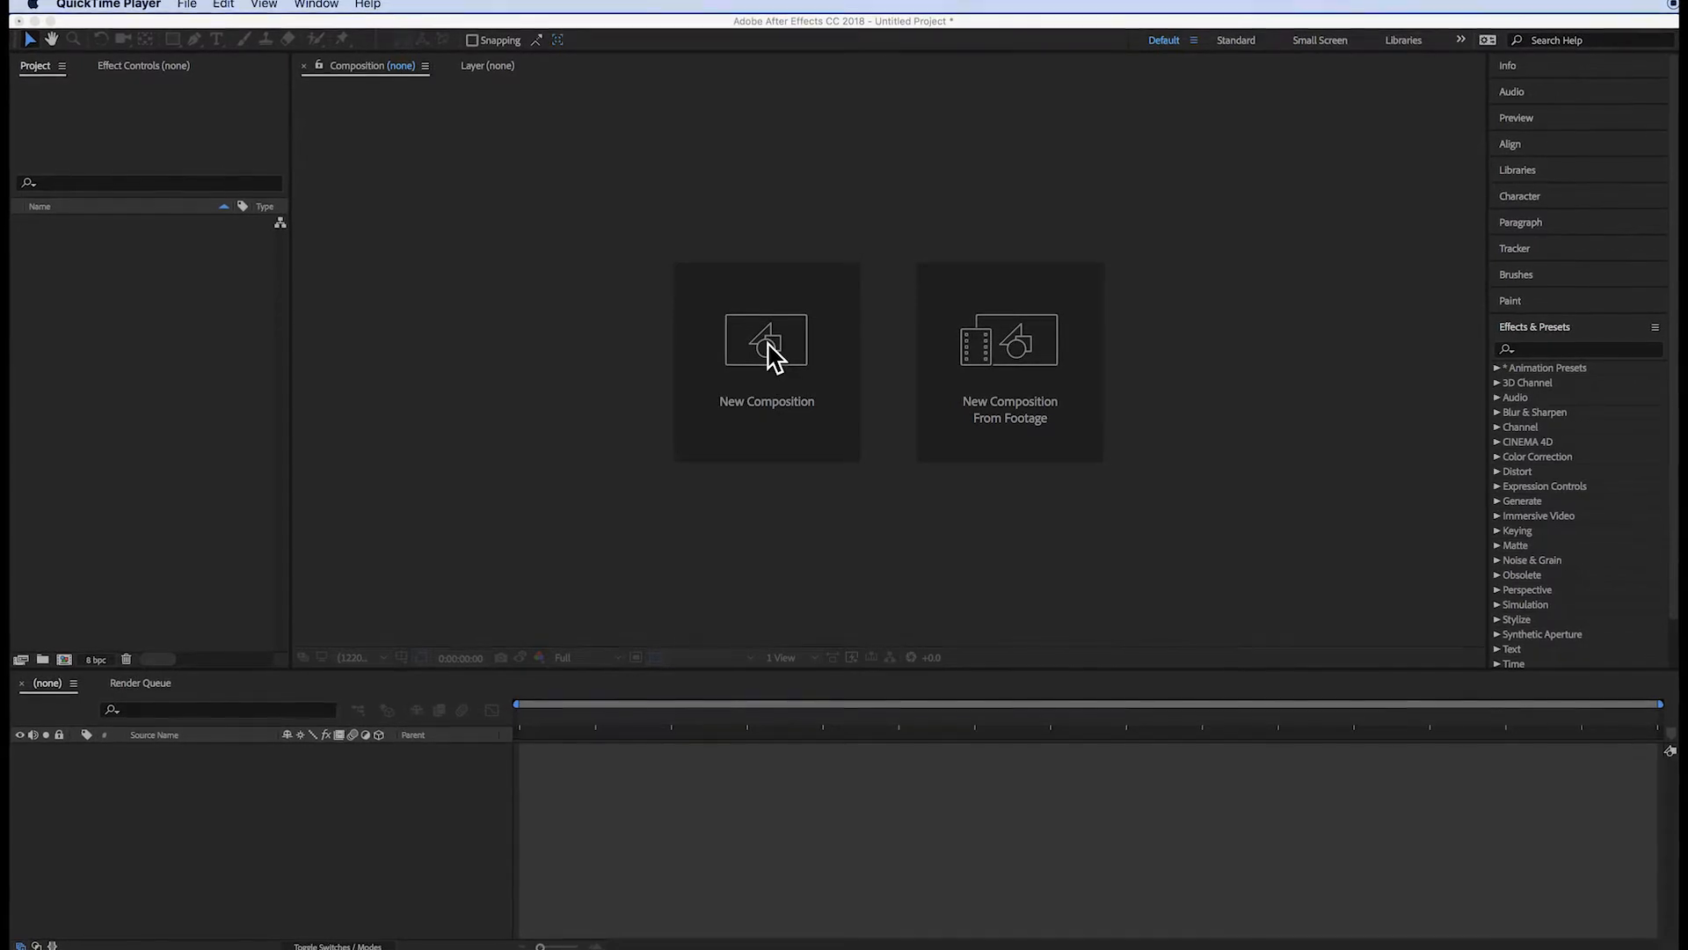
Step: Create a new composition using the HDTV 1080 29.97 preset with a duration of 0;01;00;00
{"action": "left_click", "coordinate": [773, 374]}
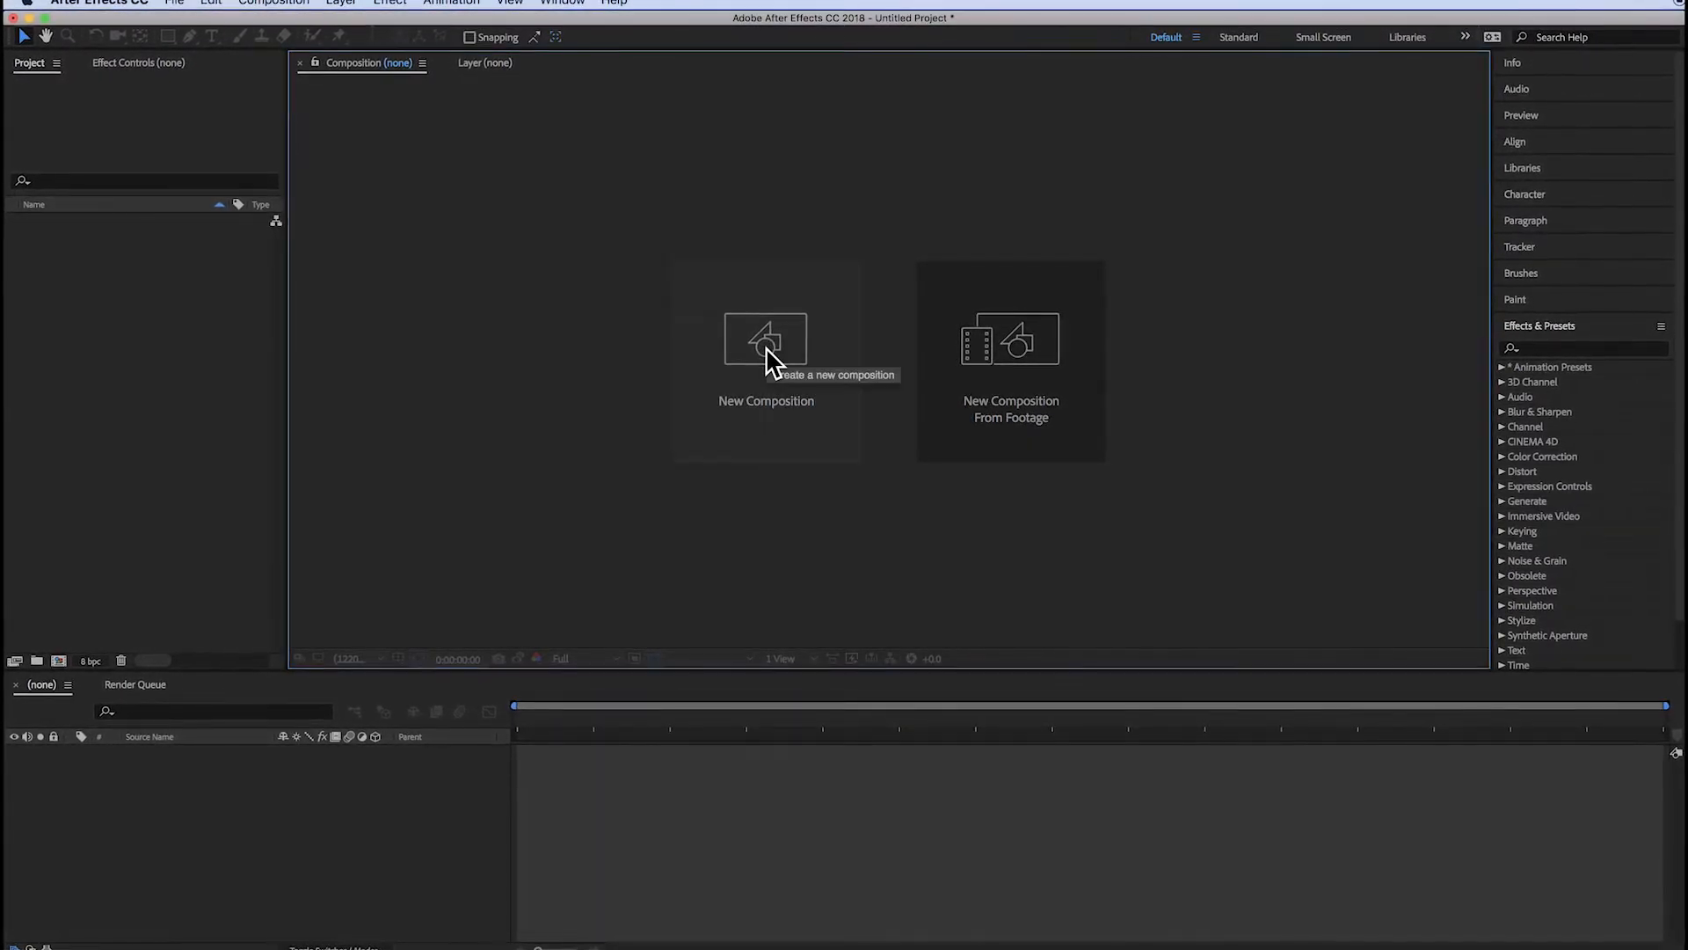
{"action": "left_click", "coordinate": [768, 356]}
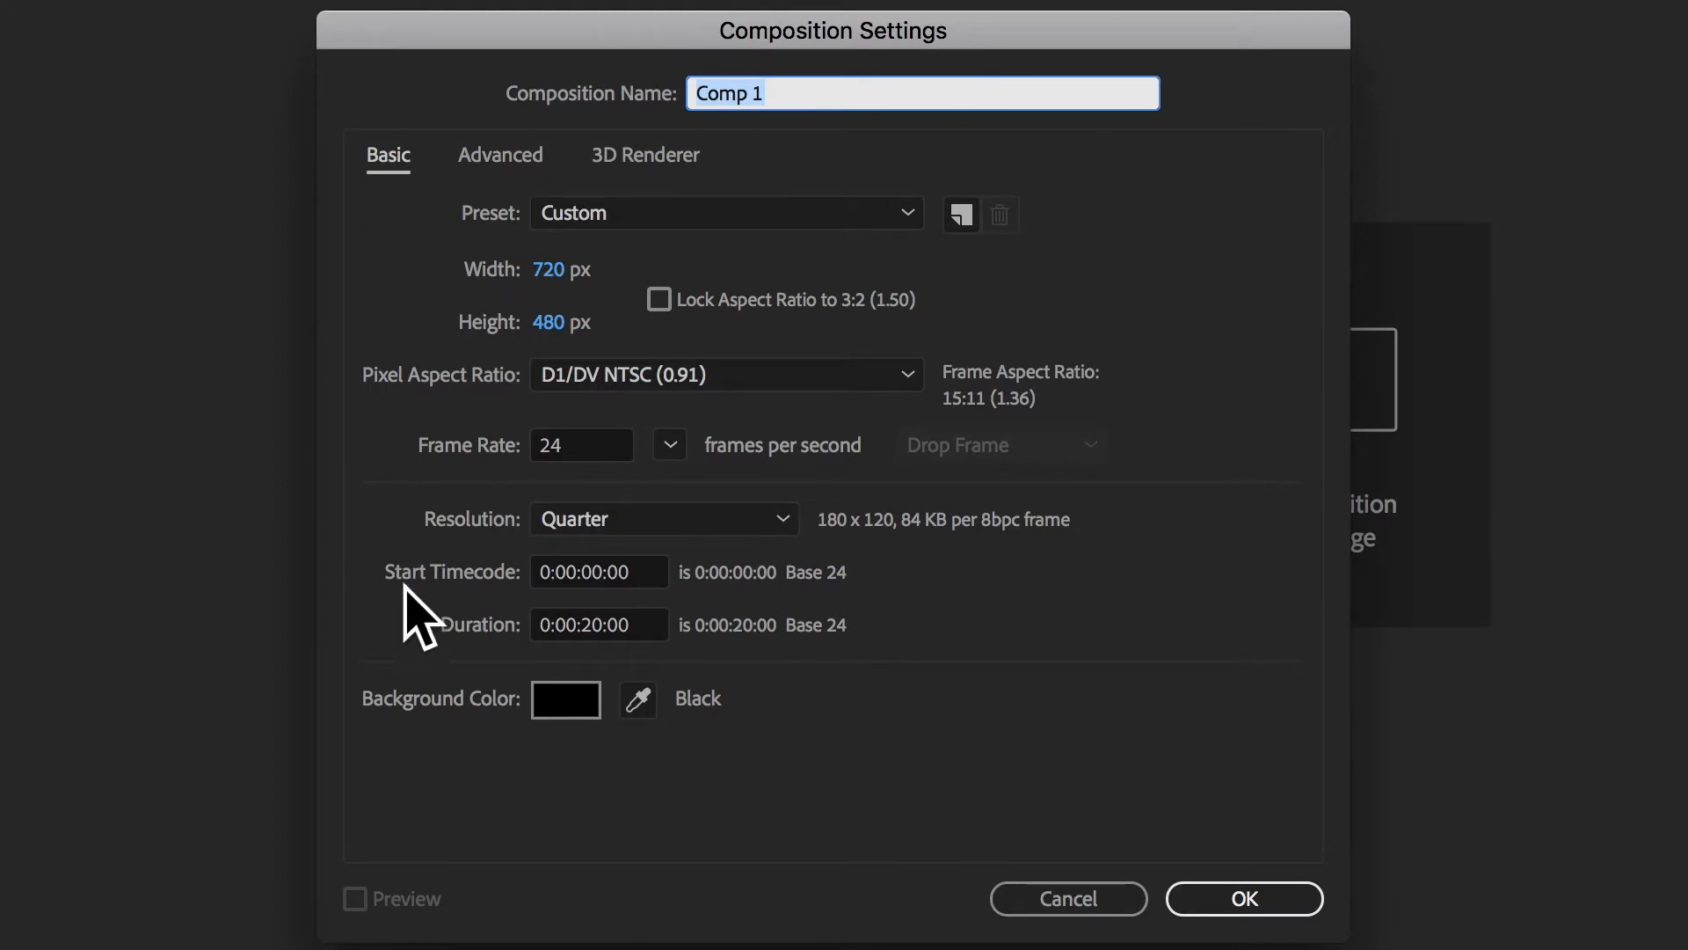
{"action": "left_click", "coordinate": [803, 213]}
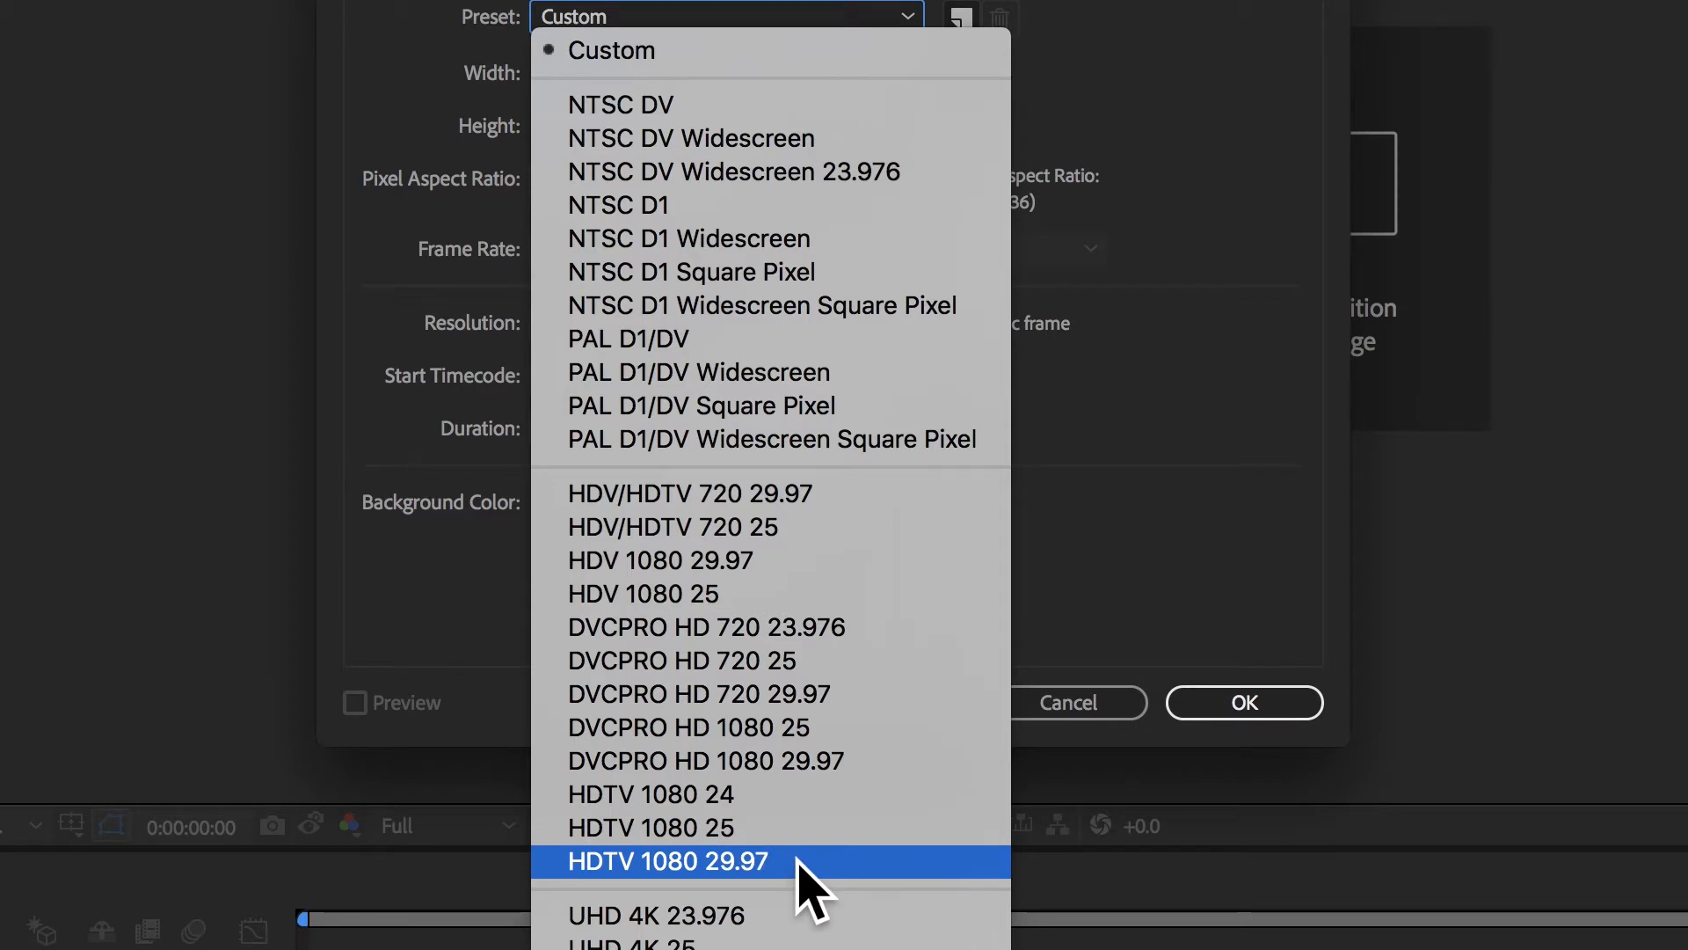
{"action": "left_click", "coordinate": [797, 862]}
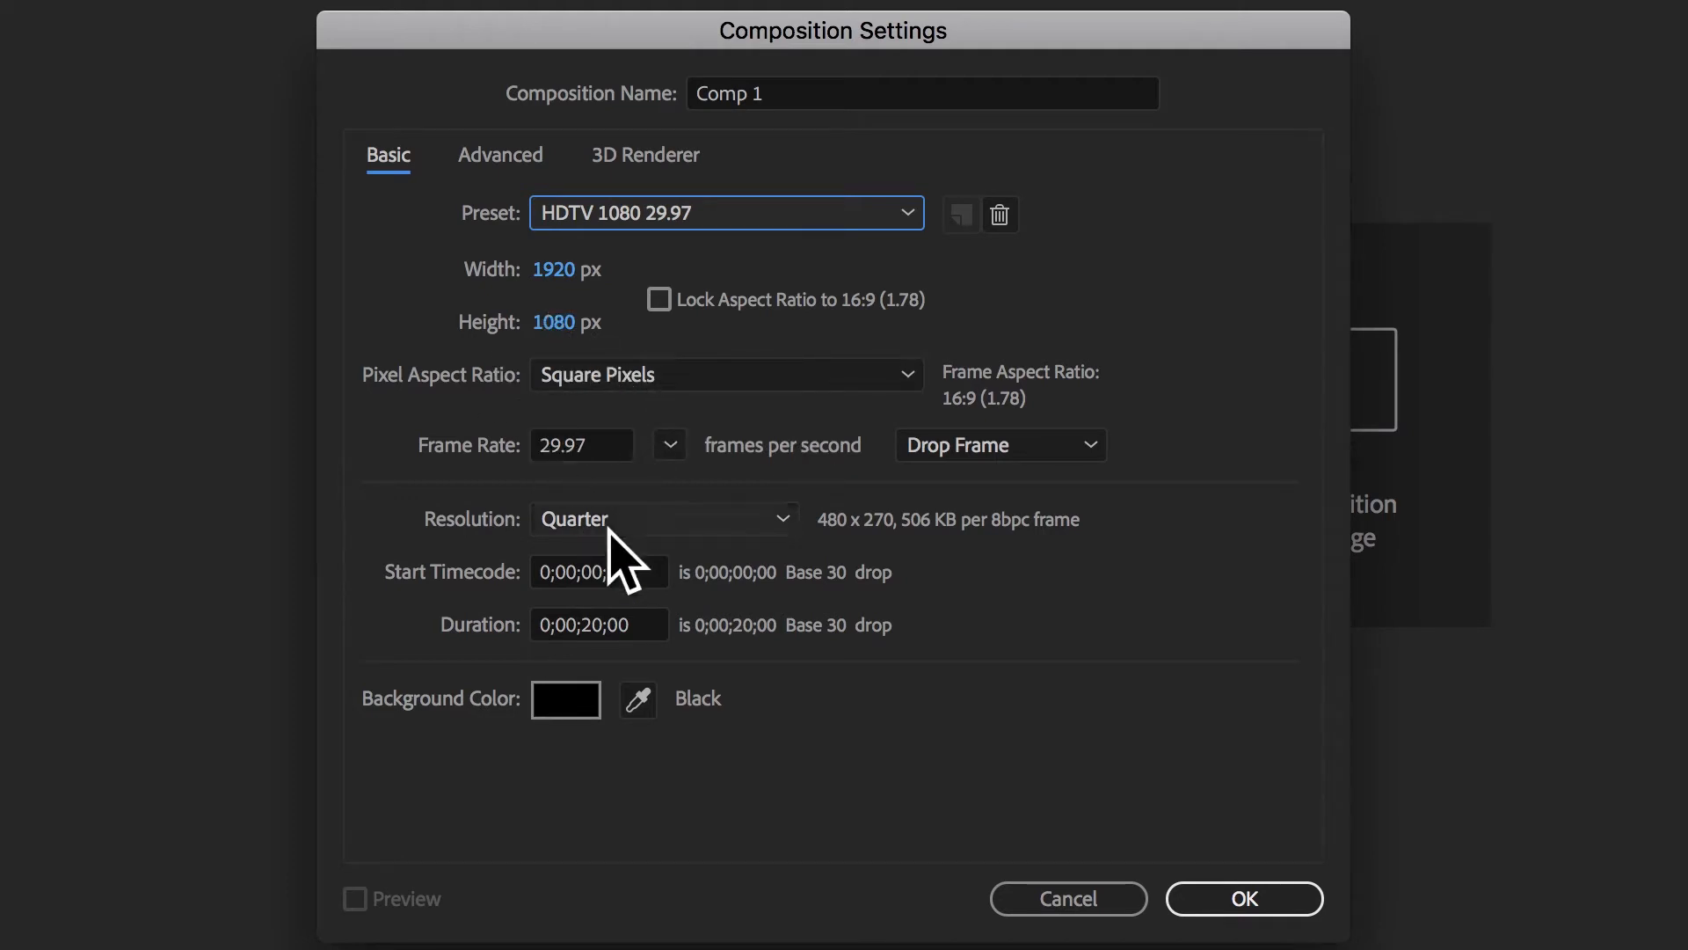
{"action": "left_click", "coordinate": [588, 628]}
{"action": "key", "text": "BackSpace"}
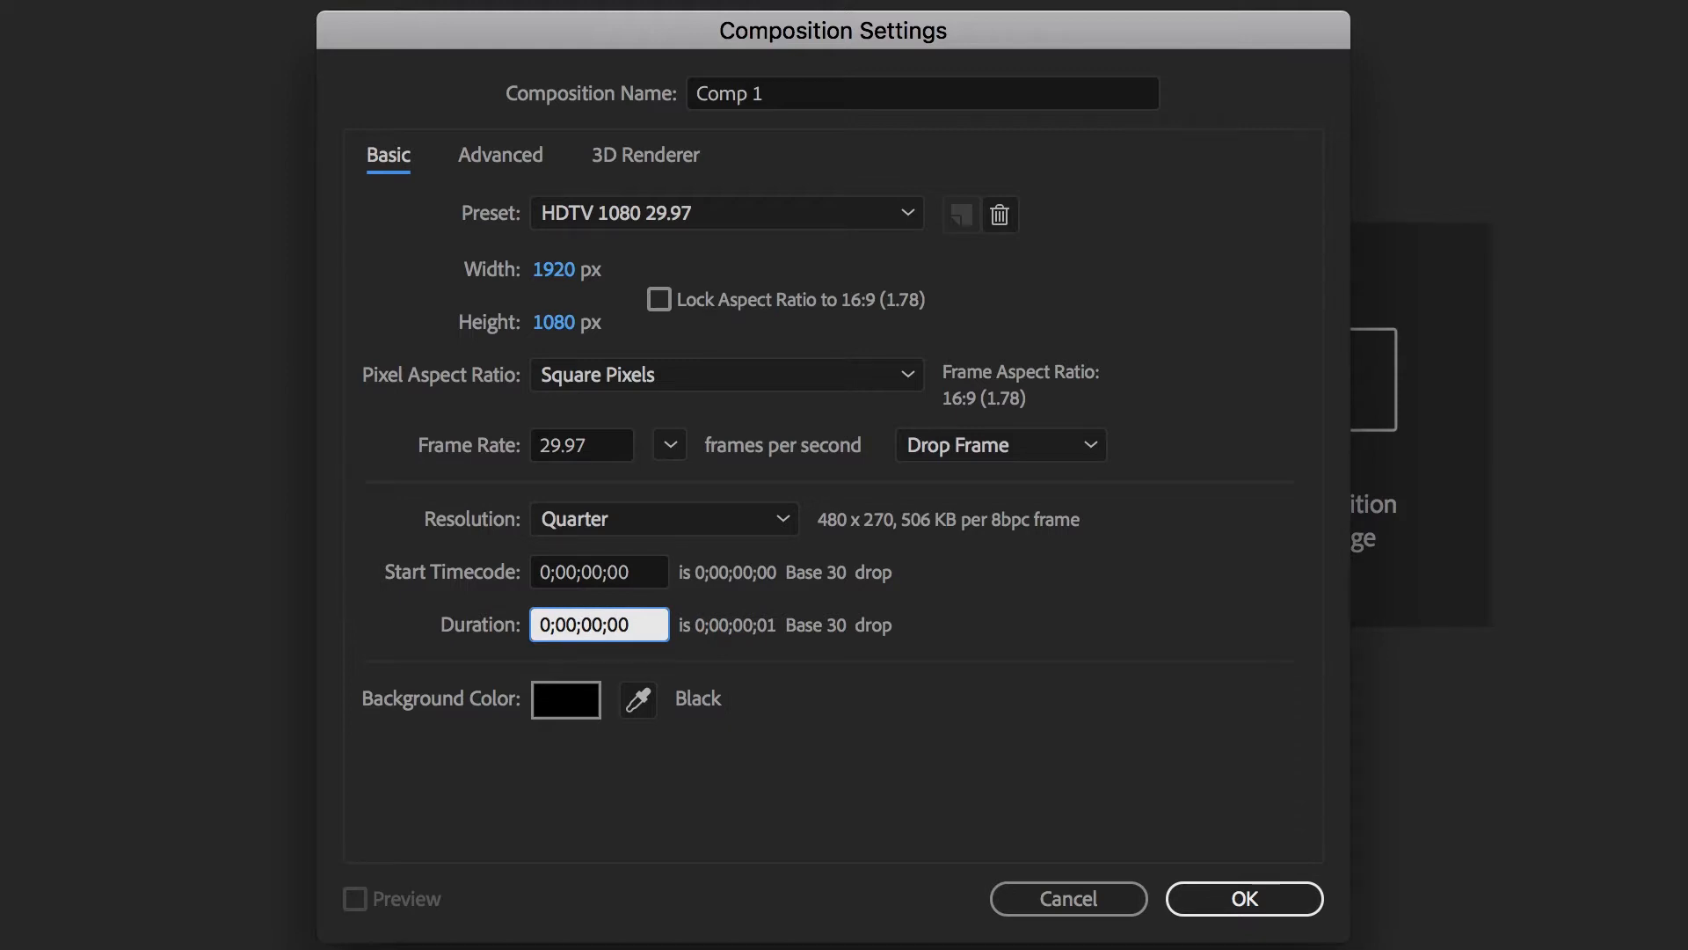
{"action": "type", "text": "1"}
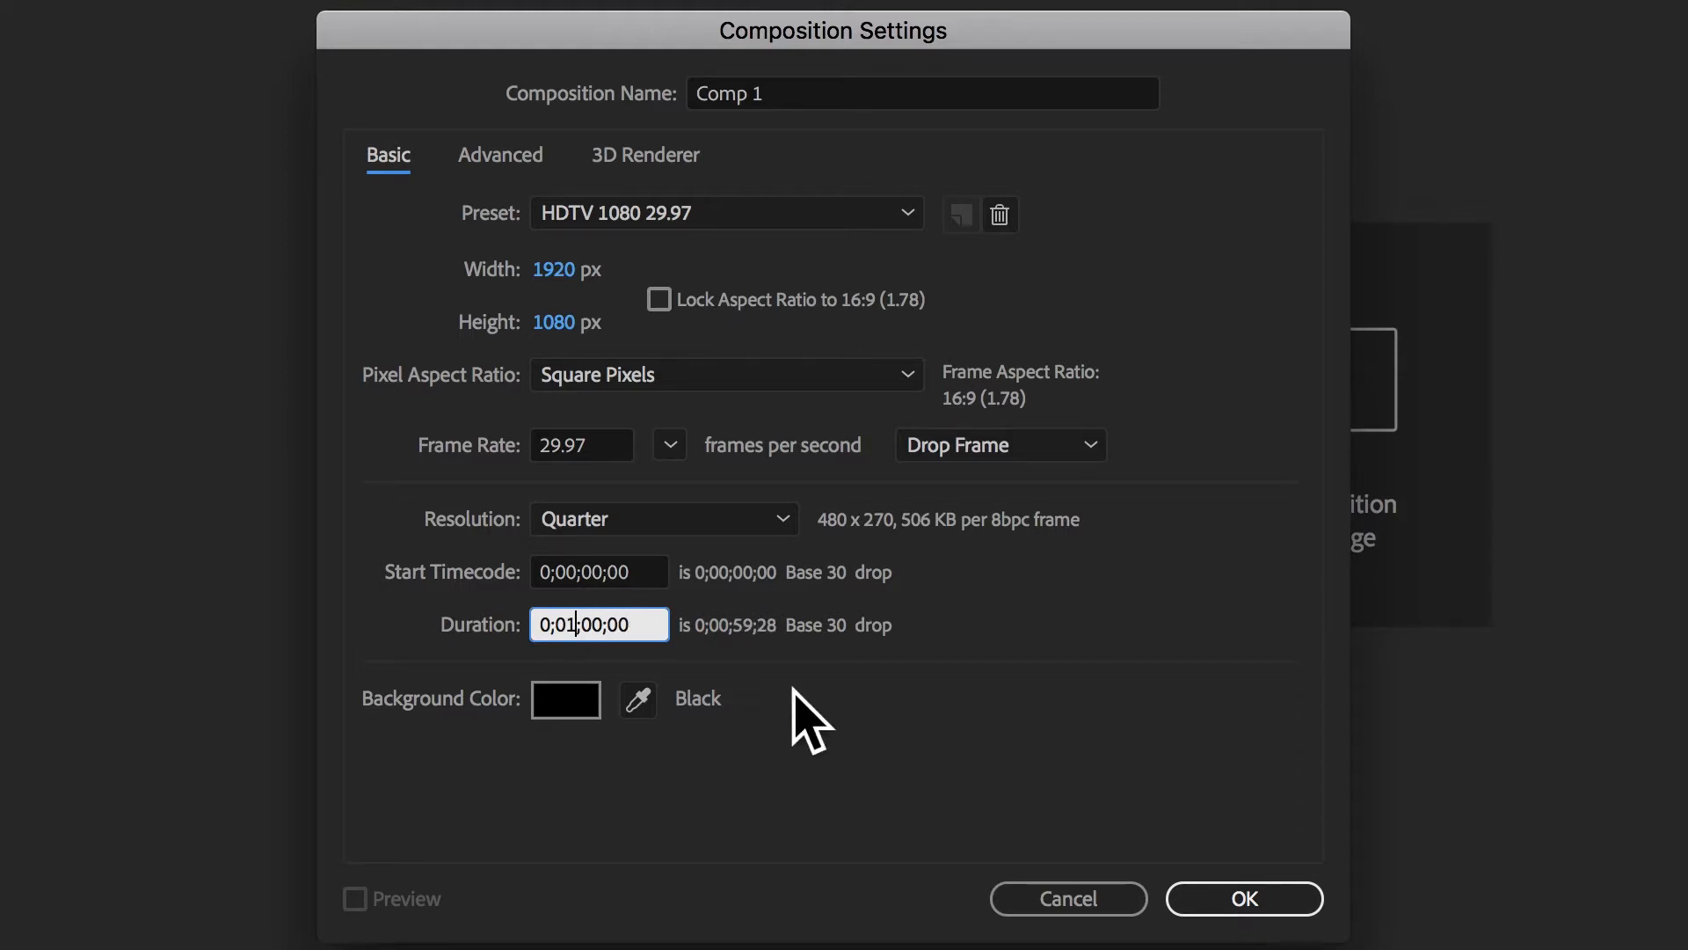
{"action": "left_click", "coordinate": [1255, 897]}
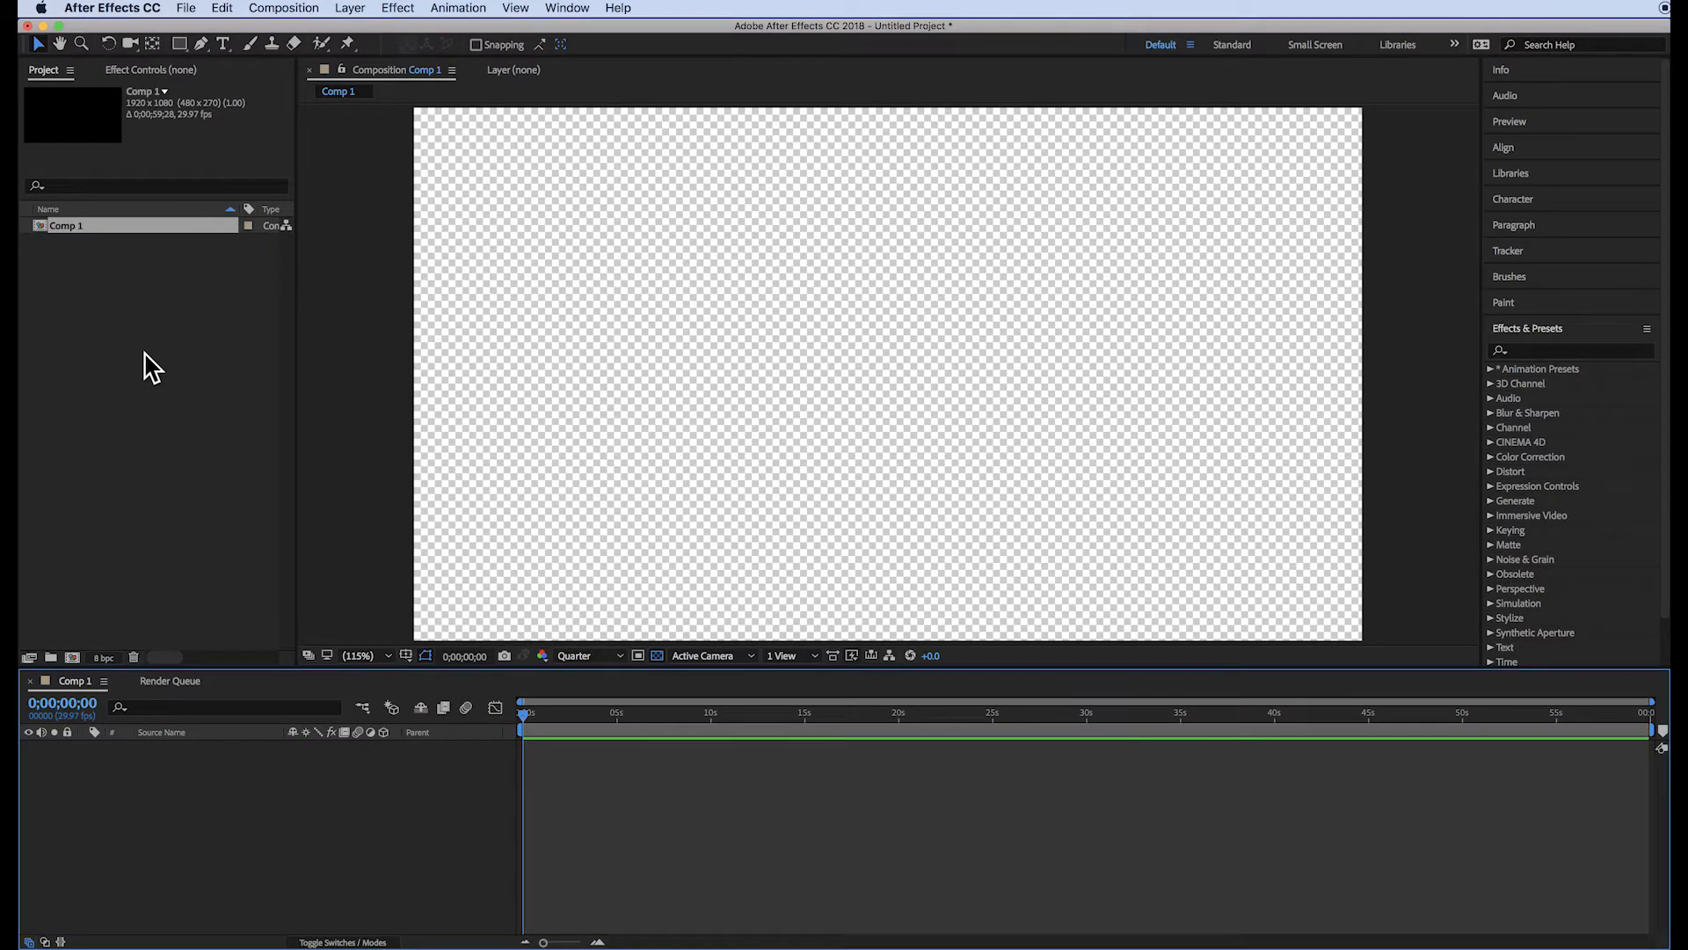
Step: Start a file import and browse through Documents, Classes and a Summer II 2020 to the #8 Ae Timeline elements folder
{"action": "right_click", "coordinate": [109, 348]}
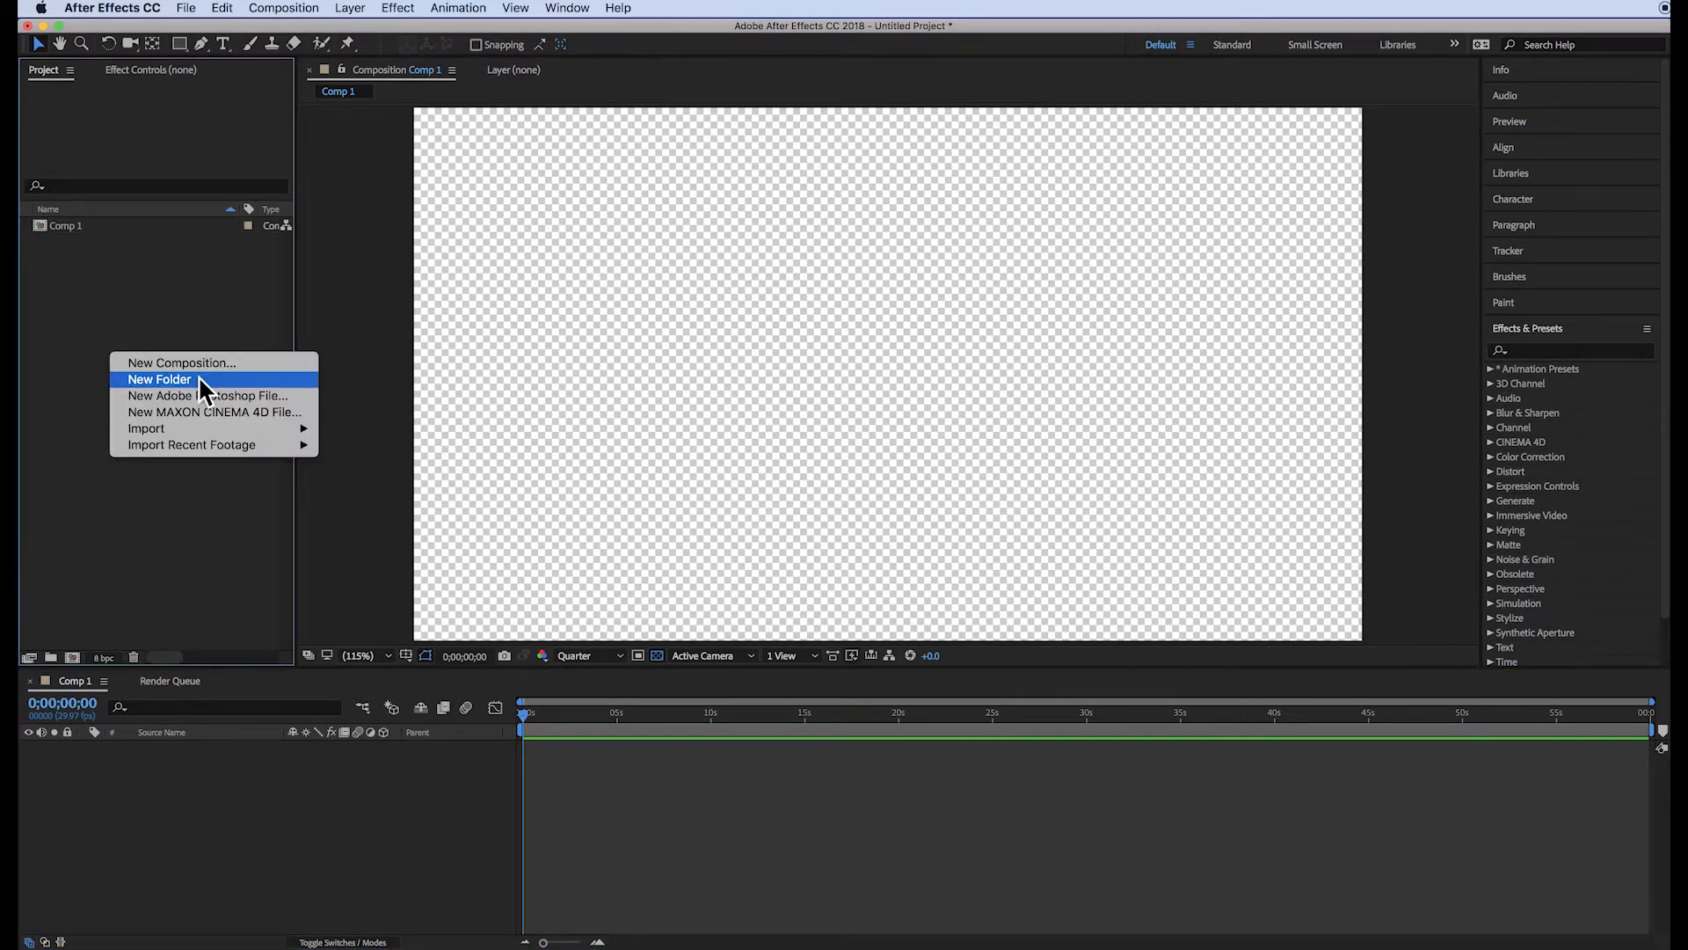
{"action": "mouse_move", "coordinate": [192, 424]}
{"action": "left_click", "coordinate": [383, 428]}
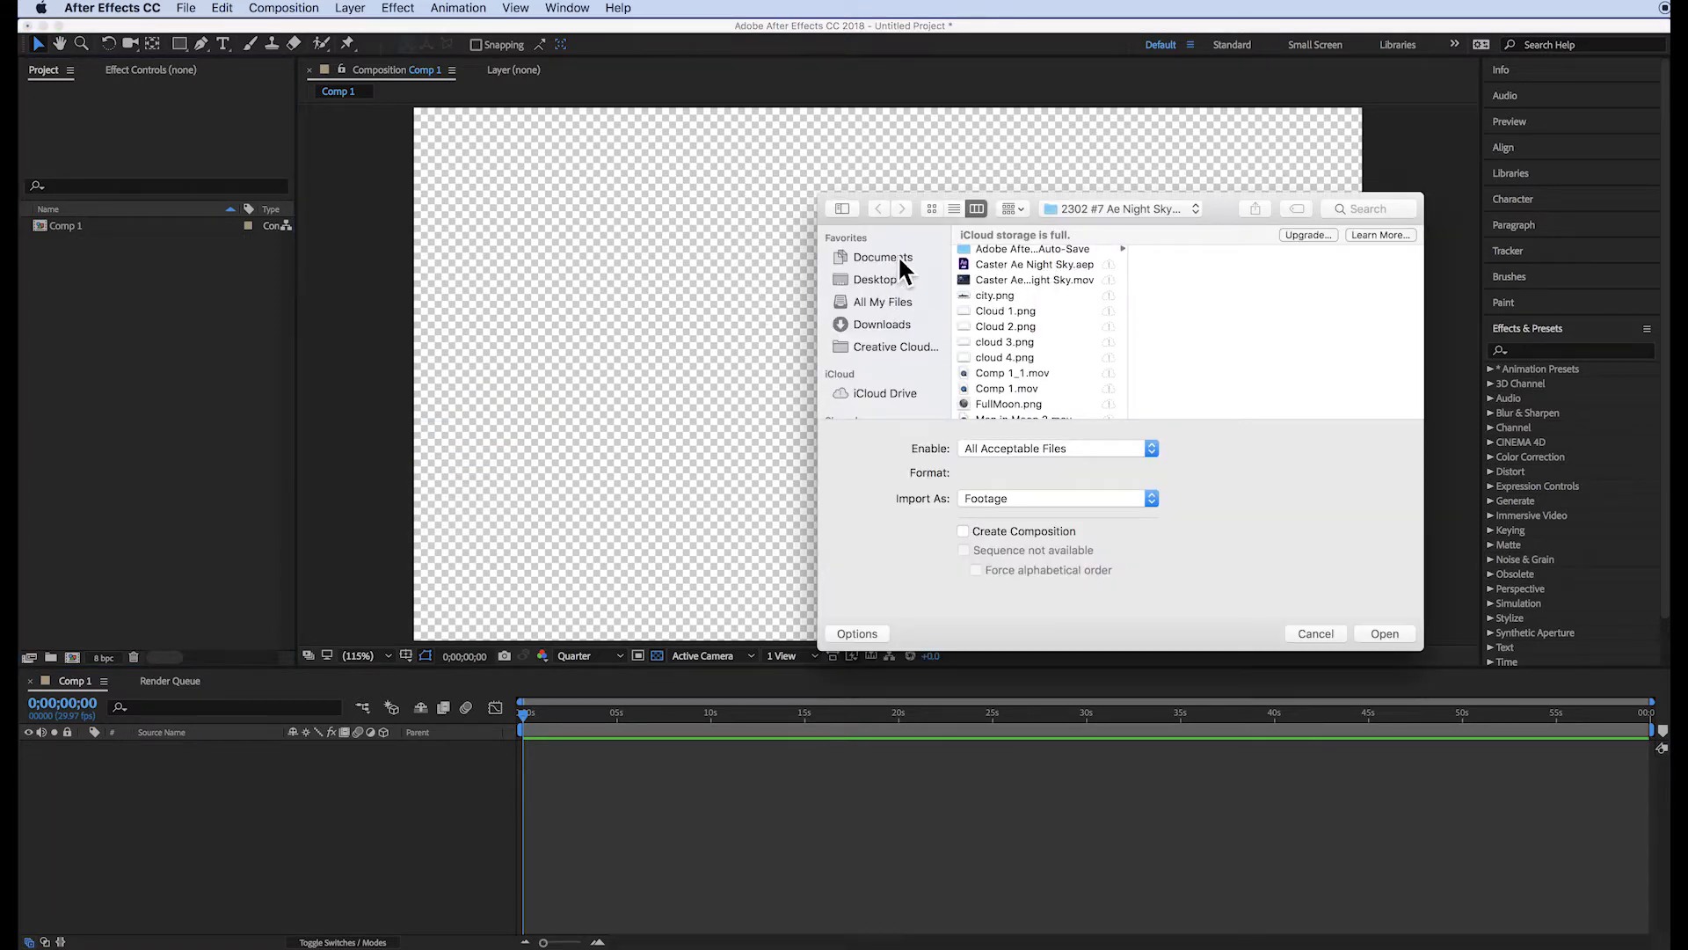
{"action": "left_click", "coordinate": [895, 254]}
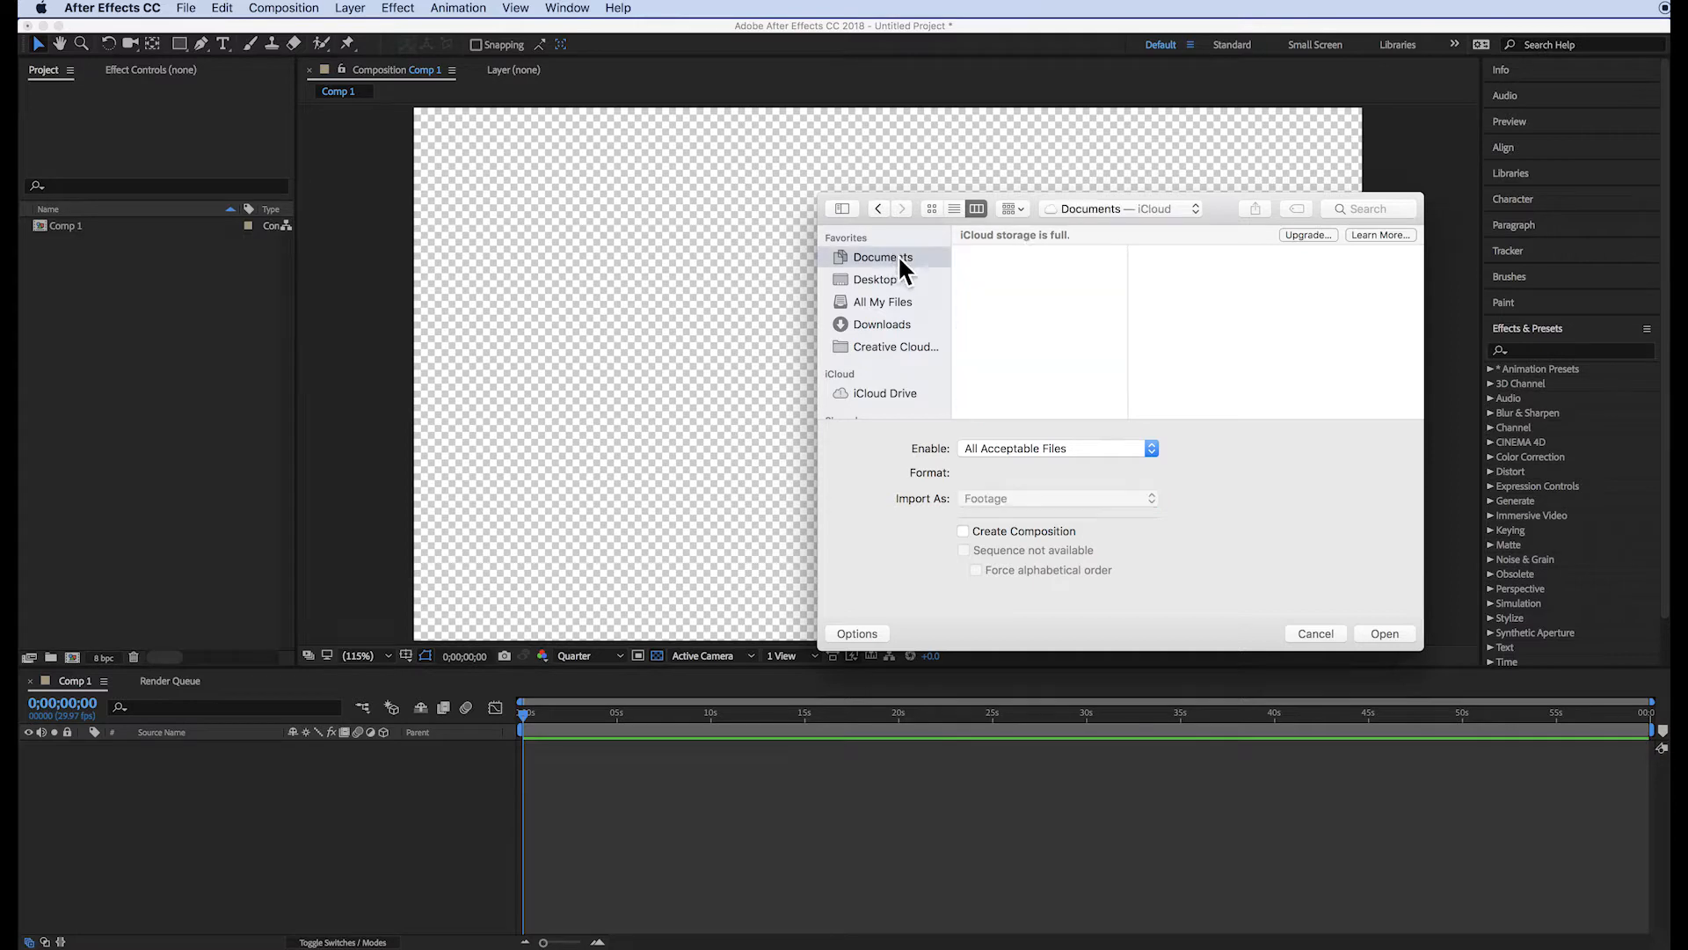
{"action": "scroll", "coordinate": [1022, 373], "scroll_direction": "down", "scroll_amount": 5}
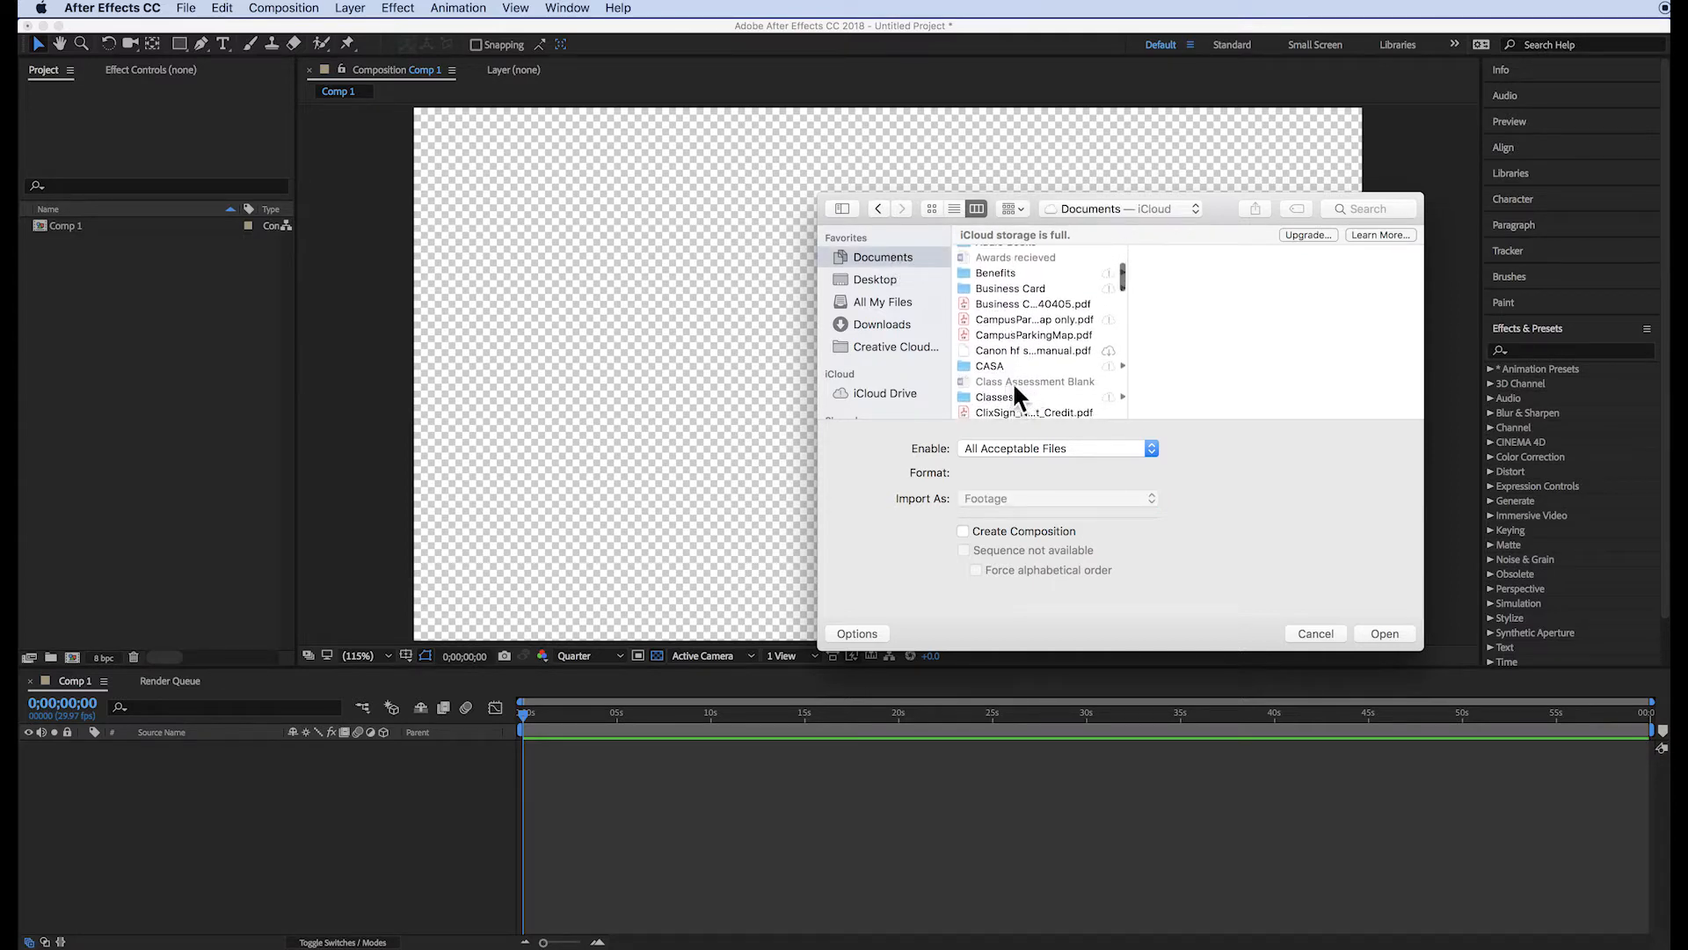
{"action": "left_click", "coordinate": [998, 400]}
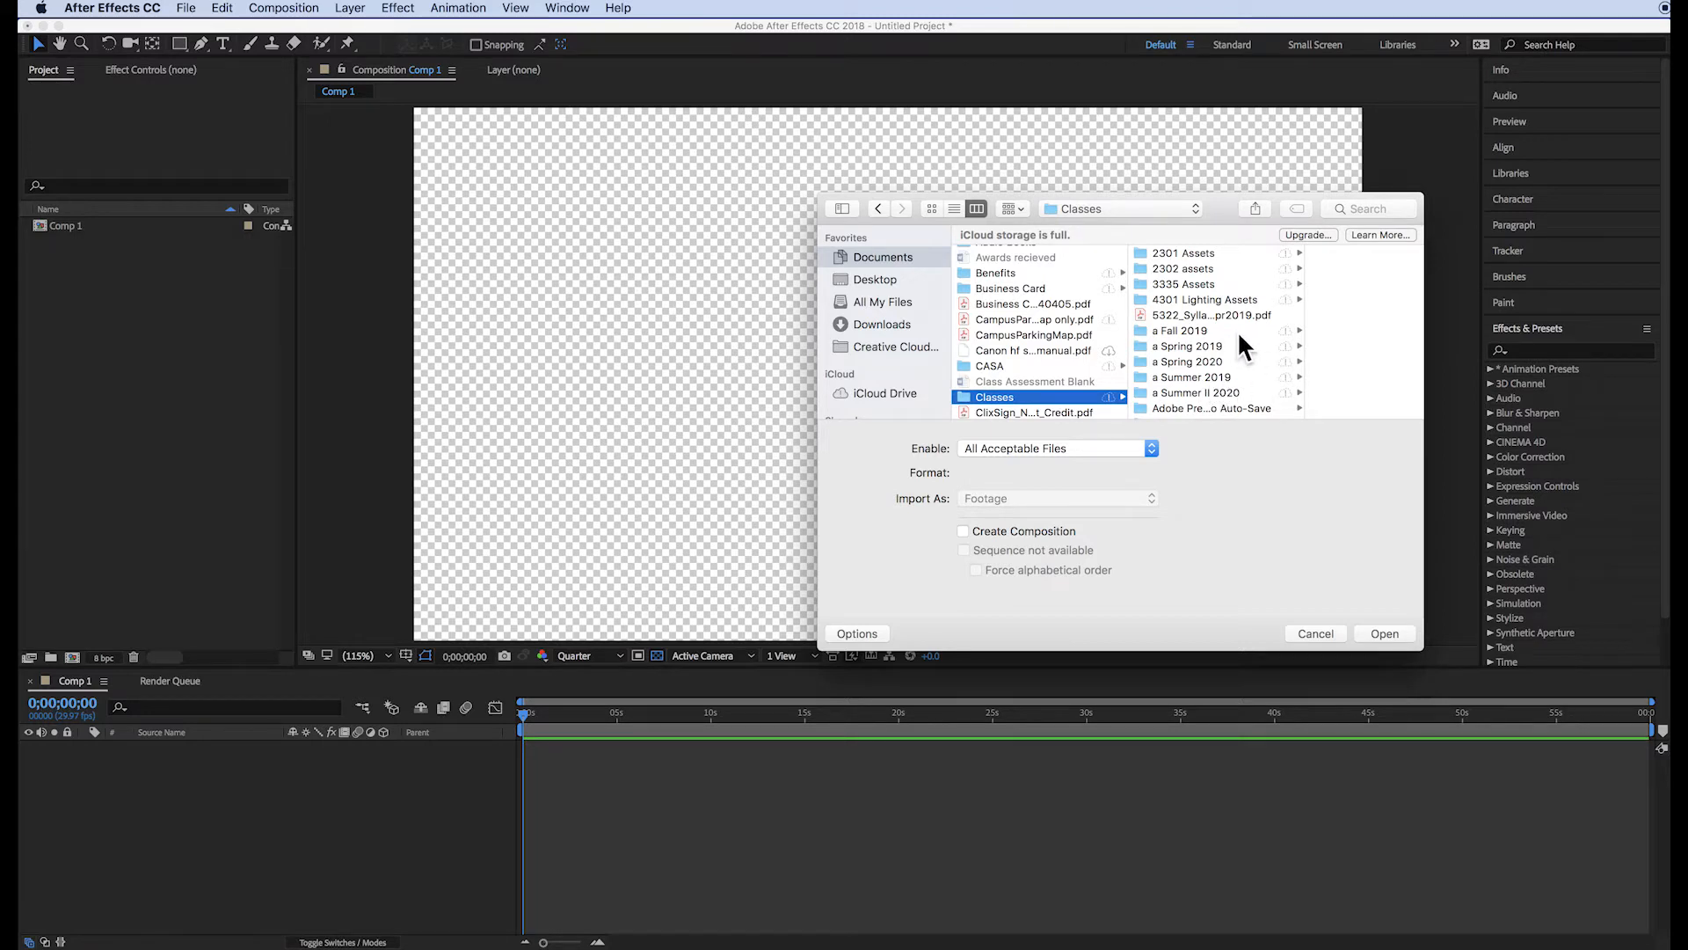
{"action": "left_click", "coordinate": [1237, 392]}
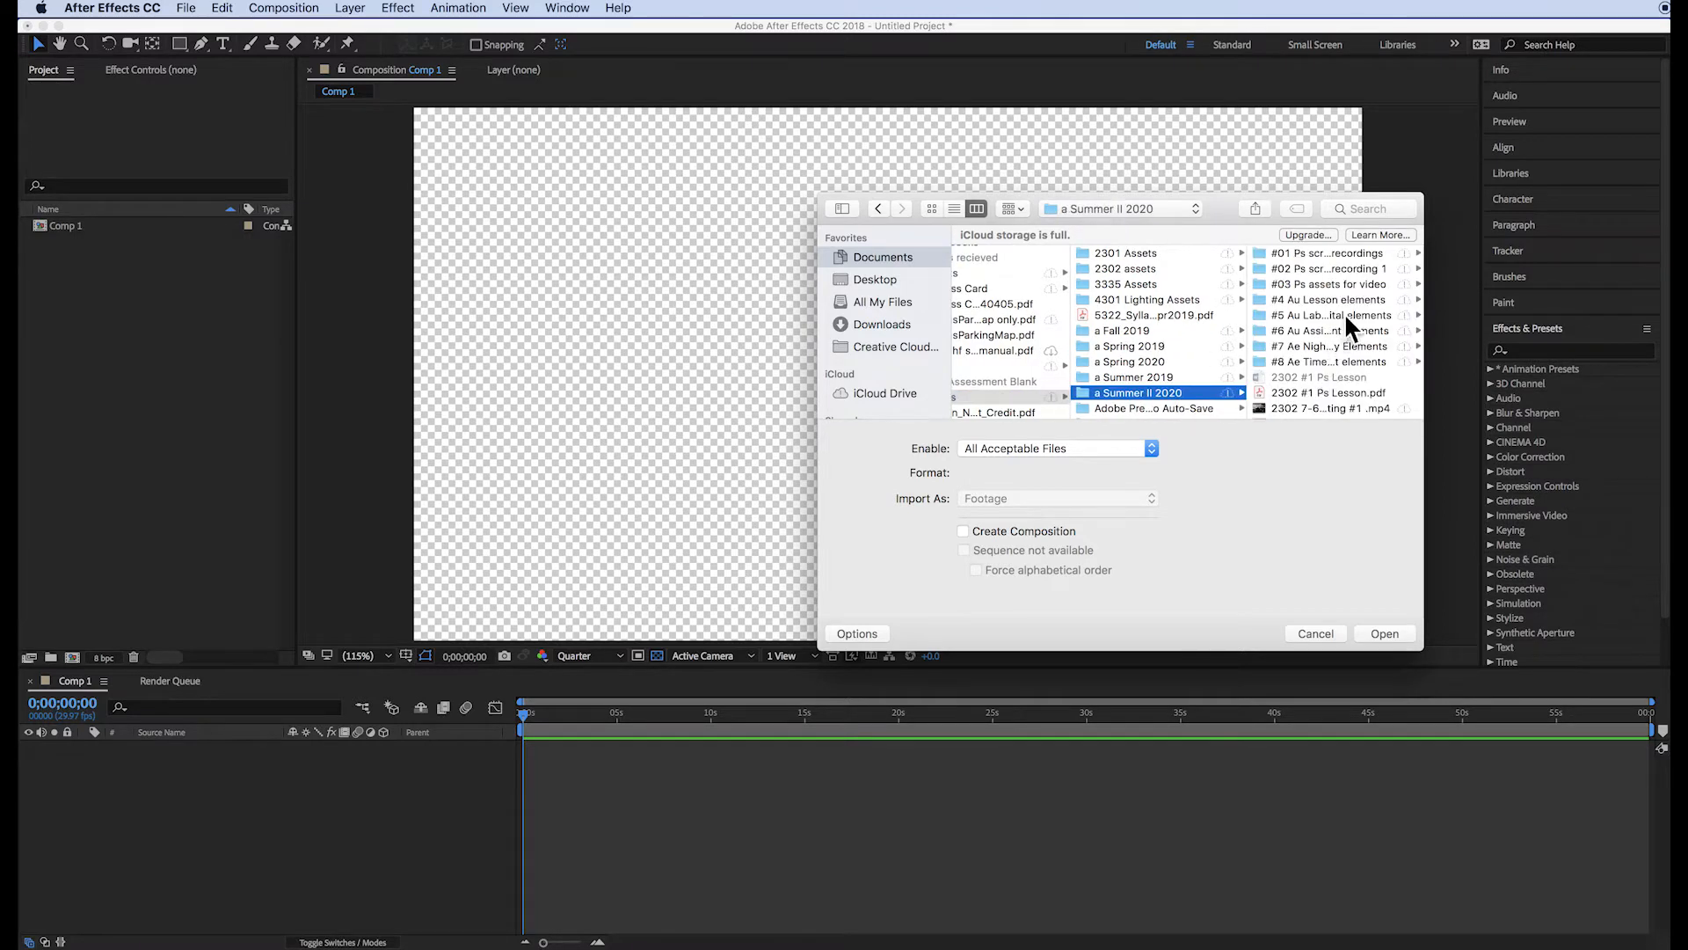
{"action": "left_click", "coordinate": [1336, 362]}
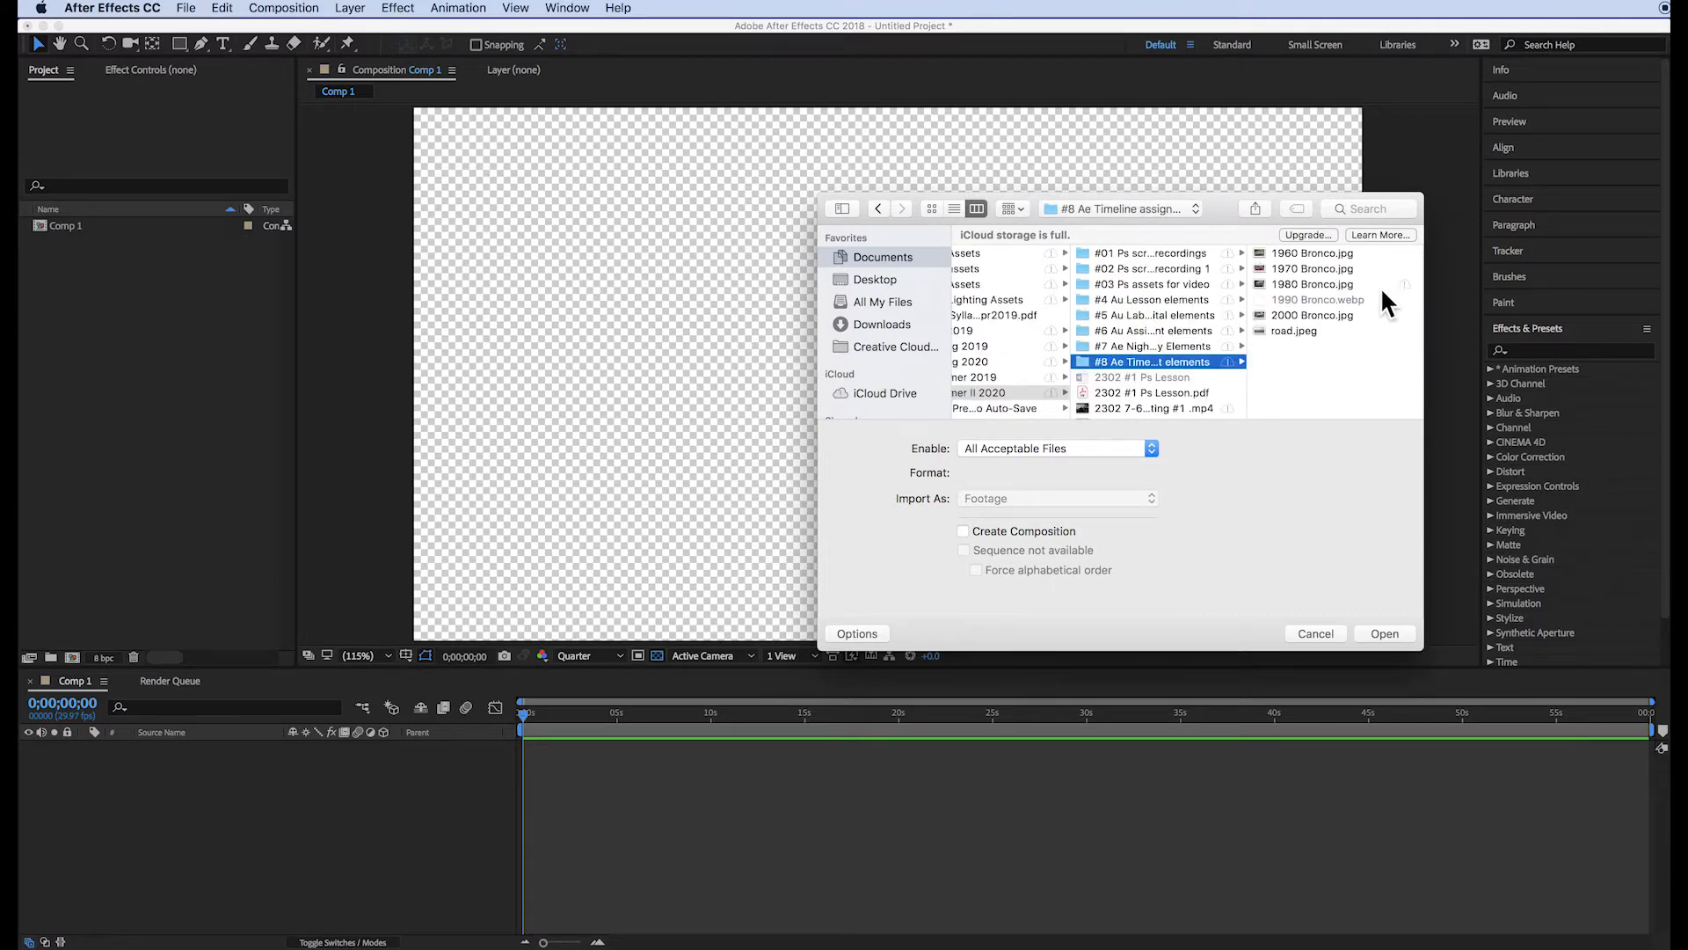
Step: Import 1960 Bronco.jpg, 1970 Bronco.jpg, 1980 Bronco.jpg, 2000 Bronco.jpg and road.jpeg into the project as footage
{"action": "left_click", "coordinate": [1354, 253]}
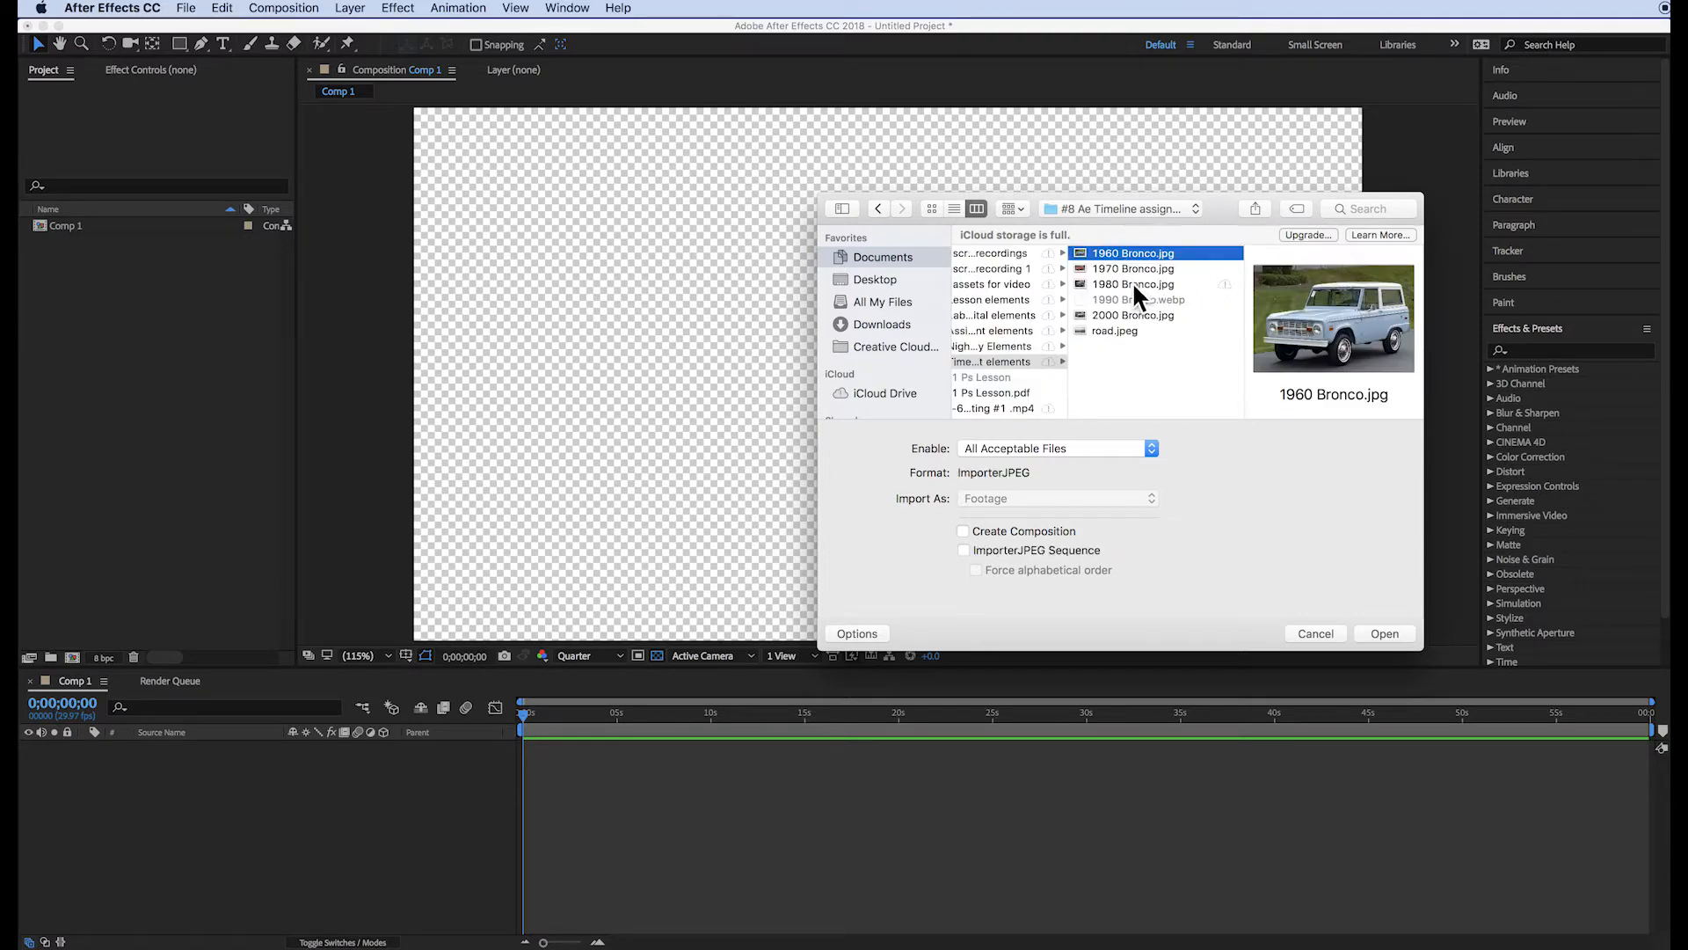
{"action": "left_click", "coordinate": [1140, 281], "text": "shift"}
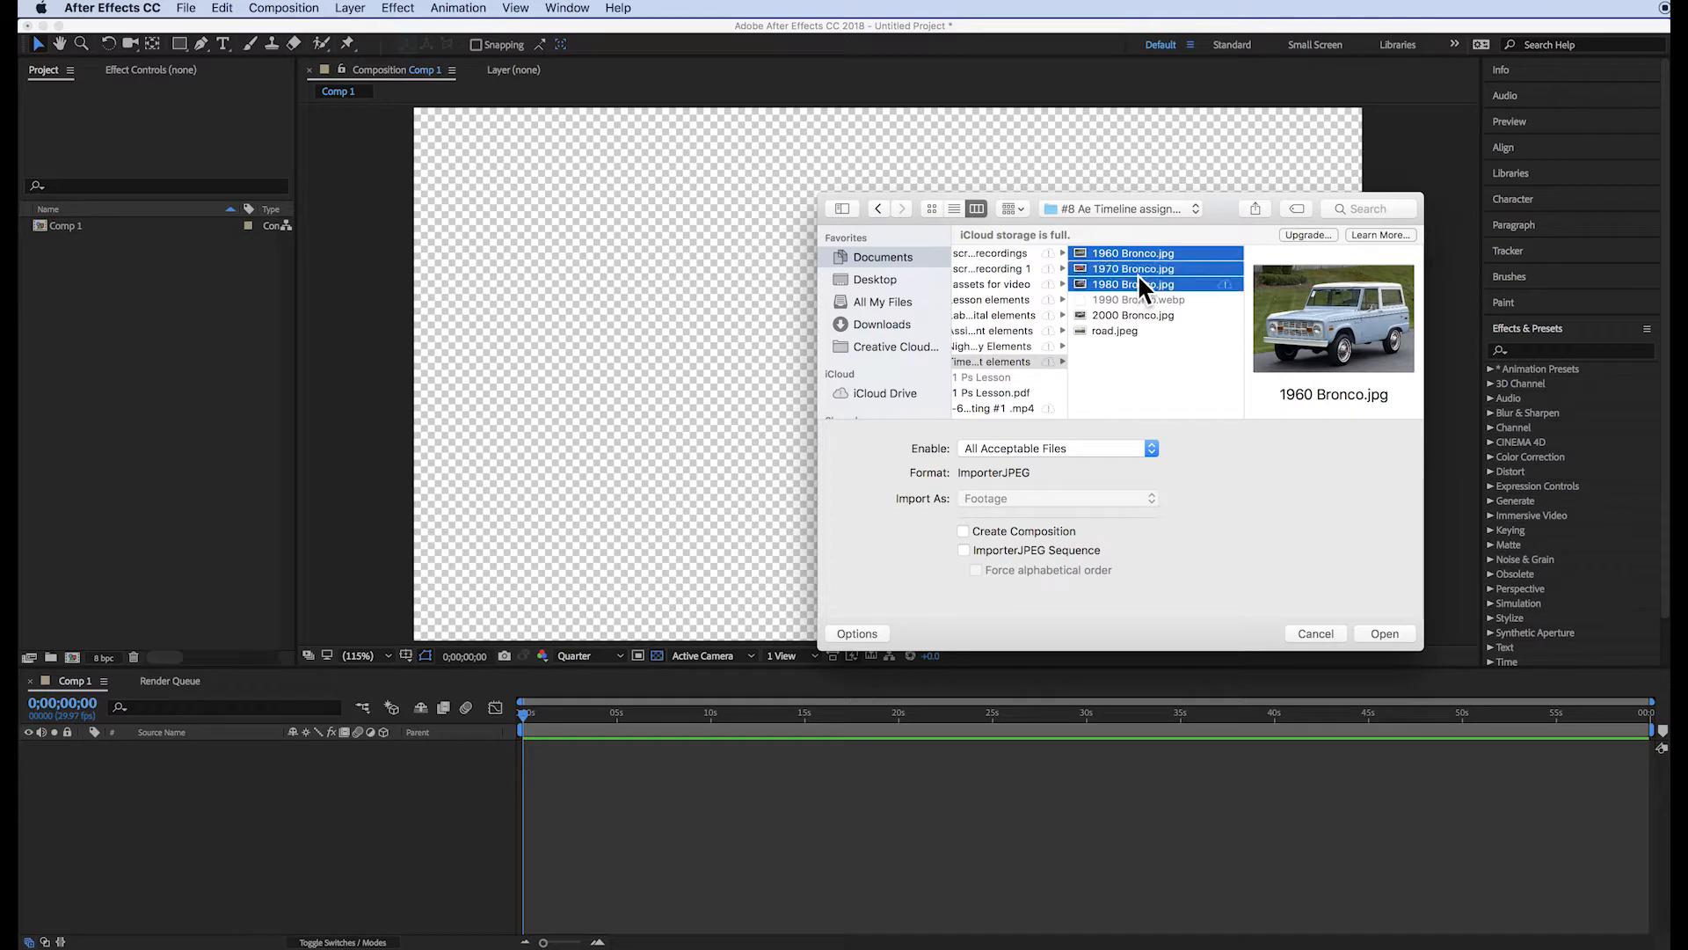
{"action": "left_click", "coordinate": [1132, 314], "text": "shift"}
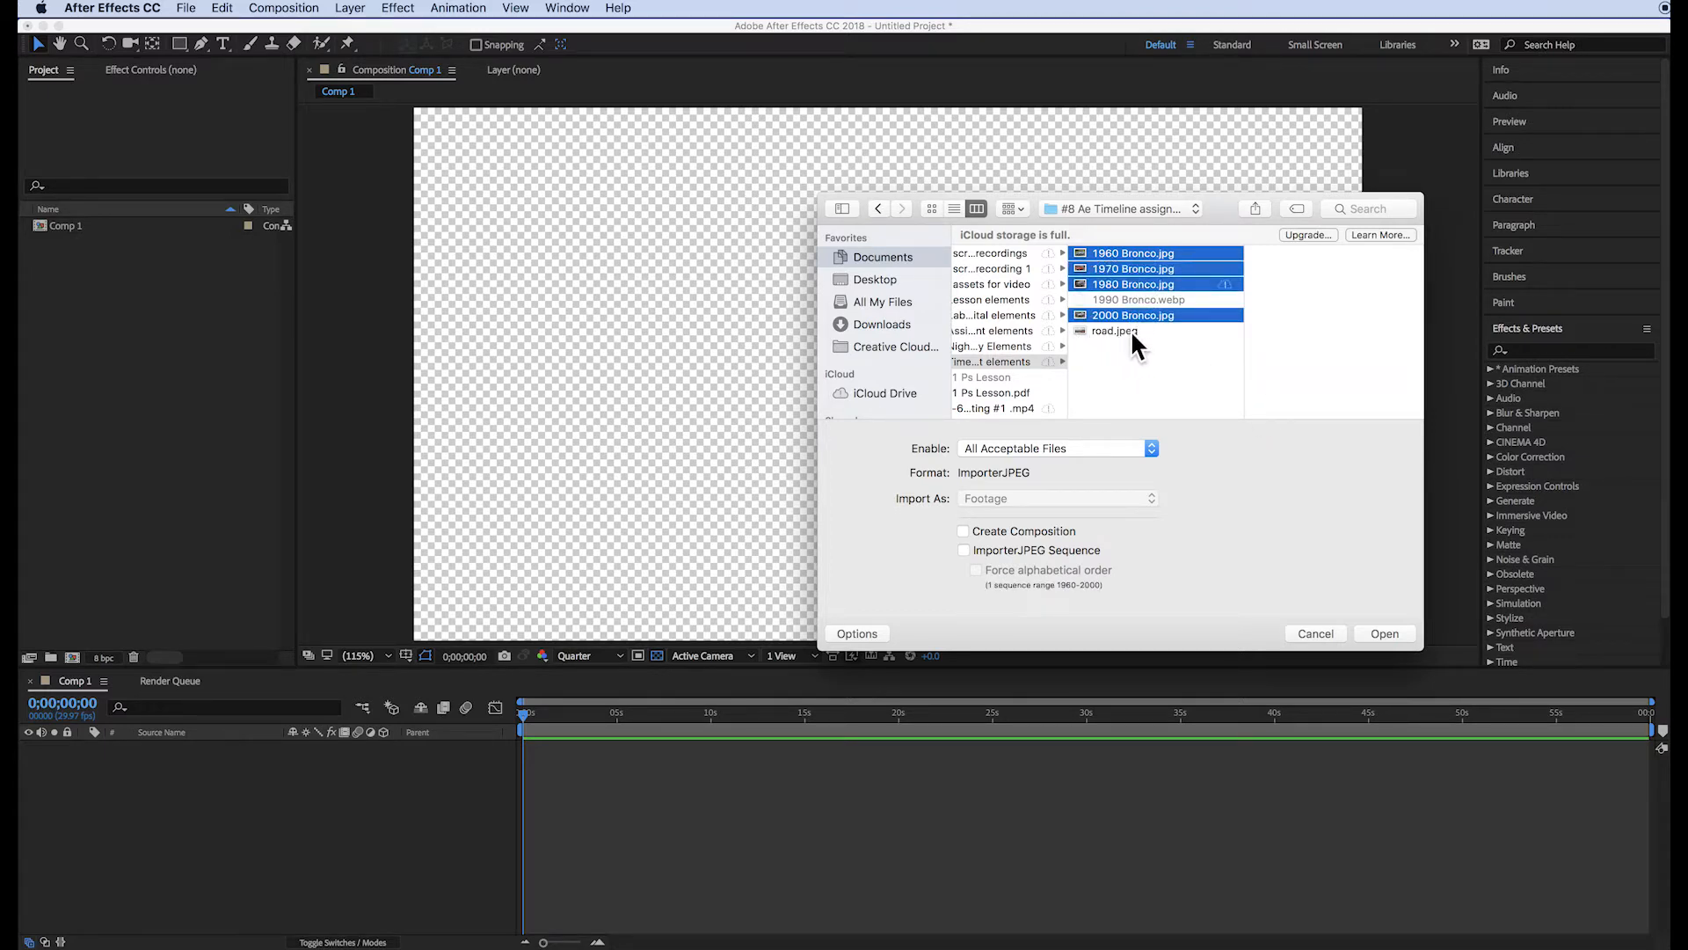
{"action": "left_click", "coordinate": [1117, 330], "text": "shift"}
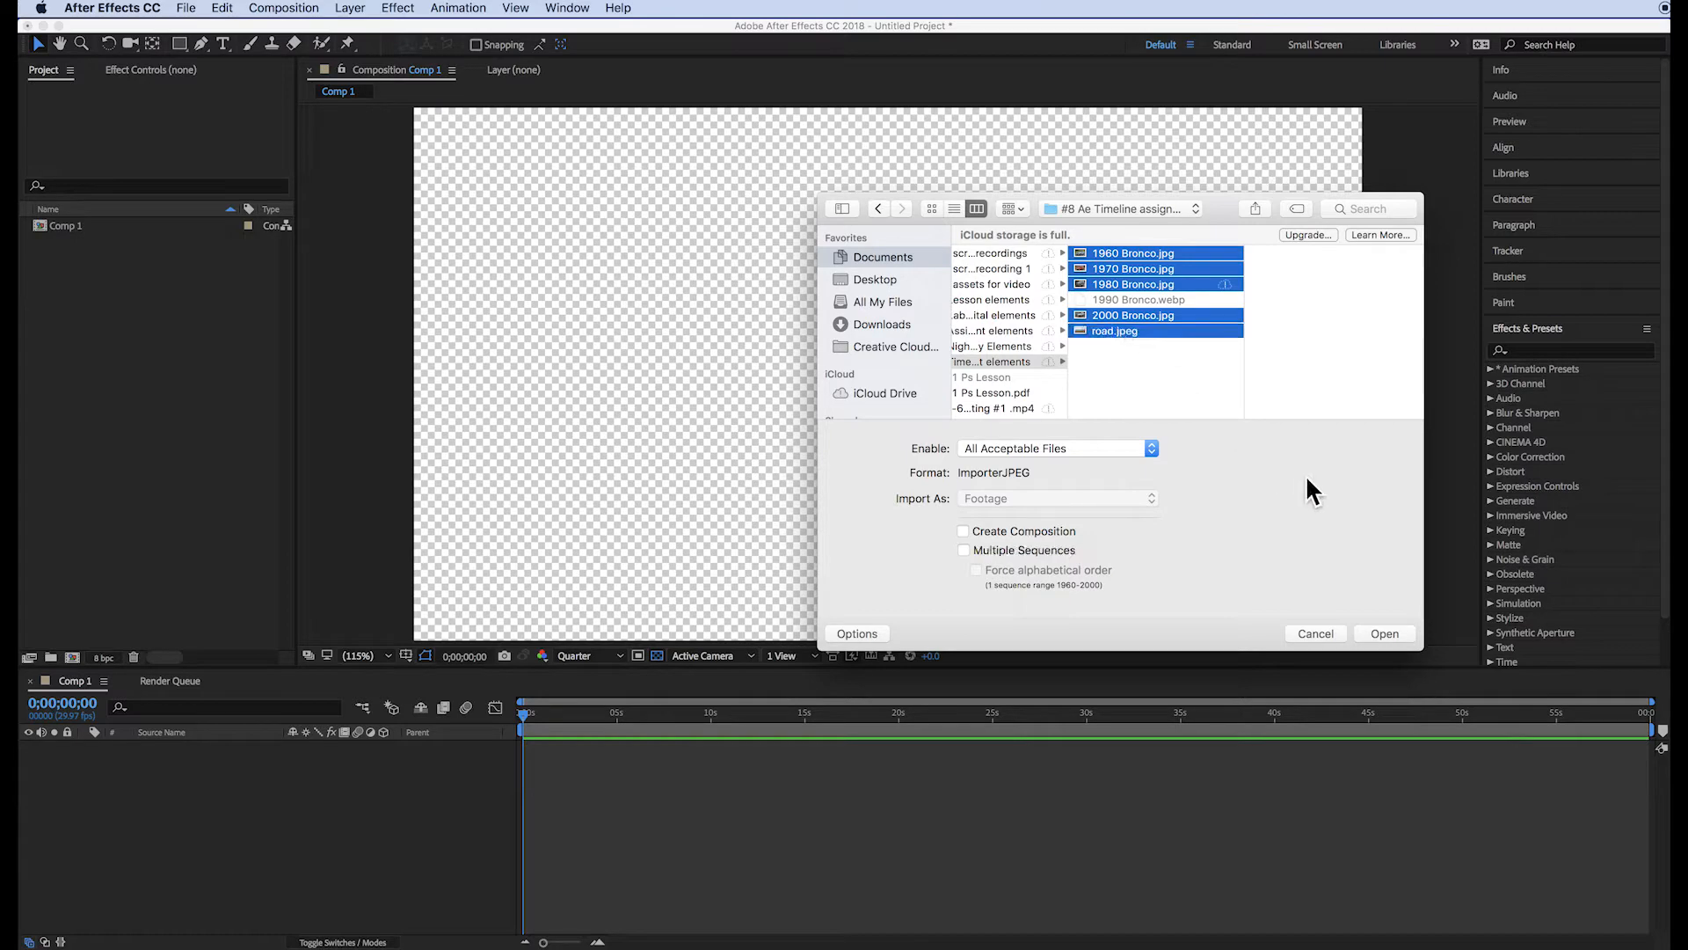
{"action": "left_click", "coordinate": [1384, 633]}
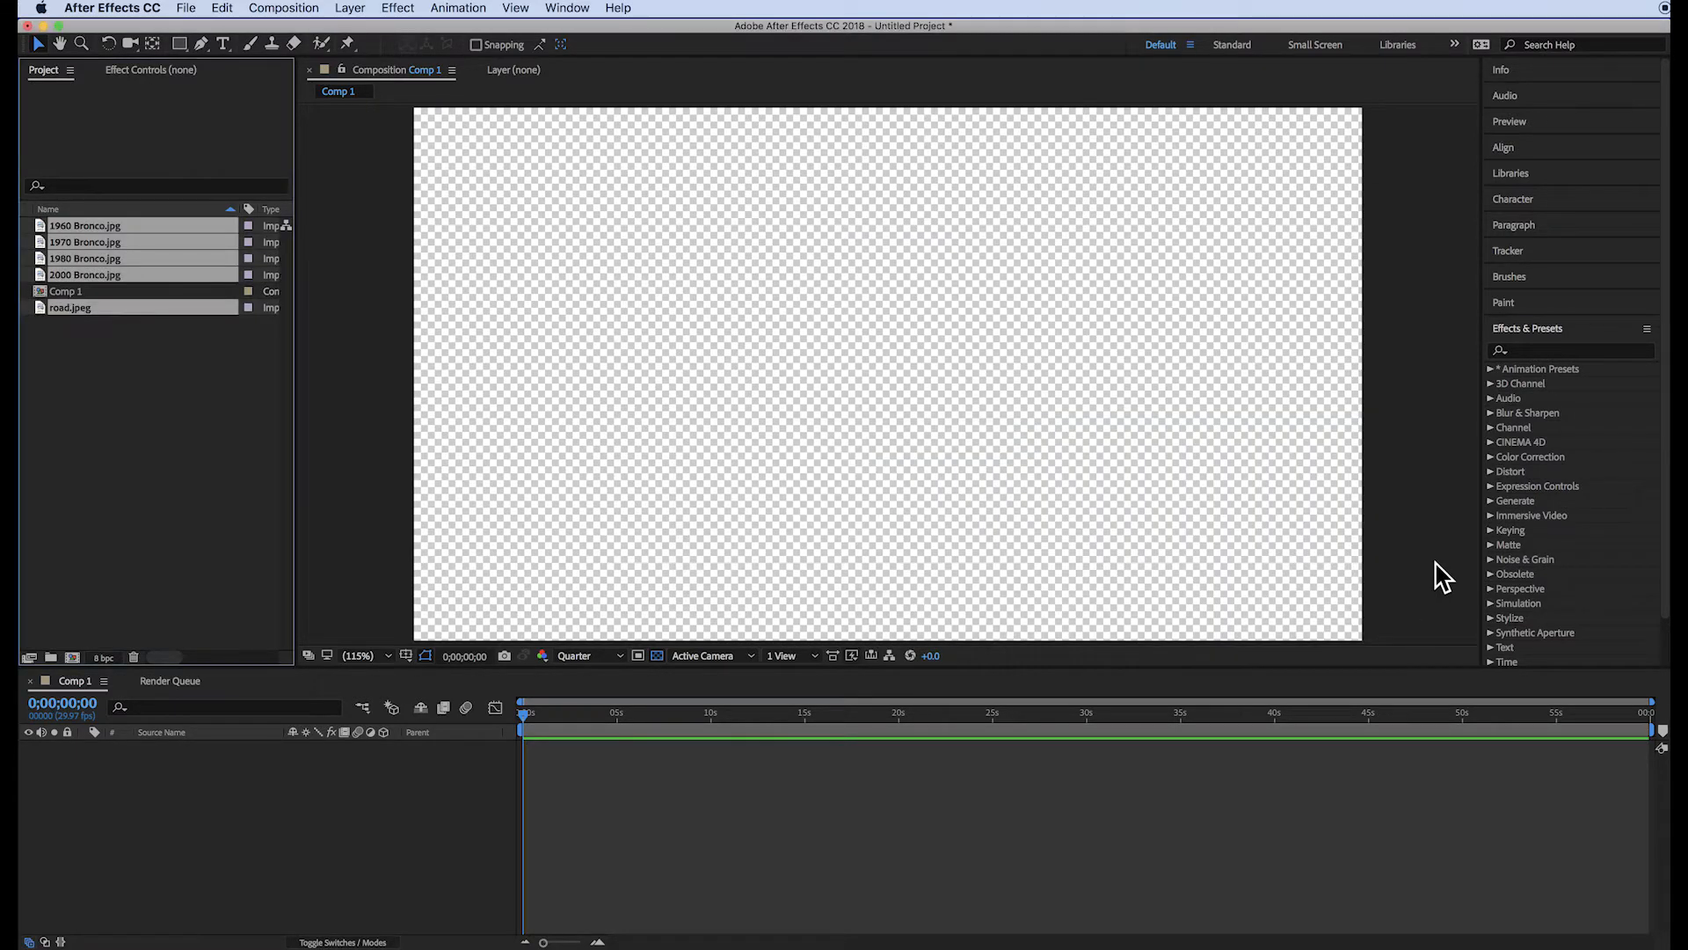
{"action": "left_click", "coordinate": [196, 385]}
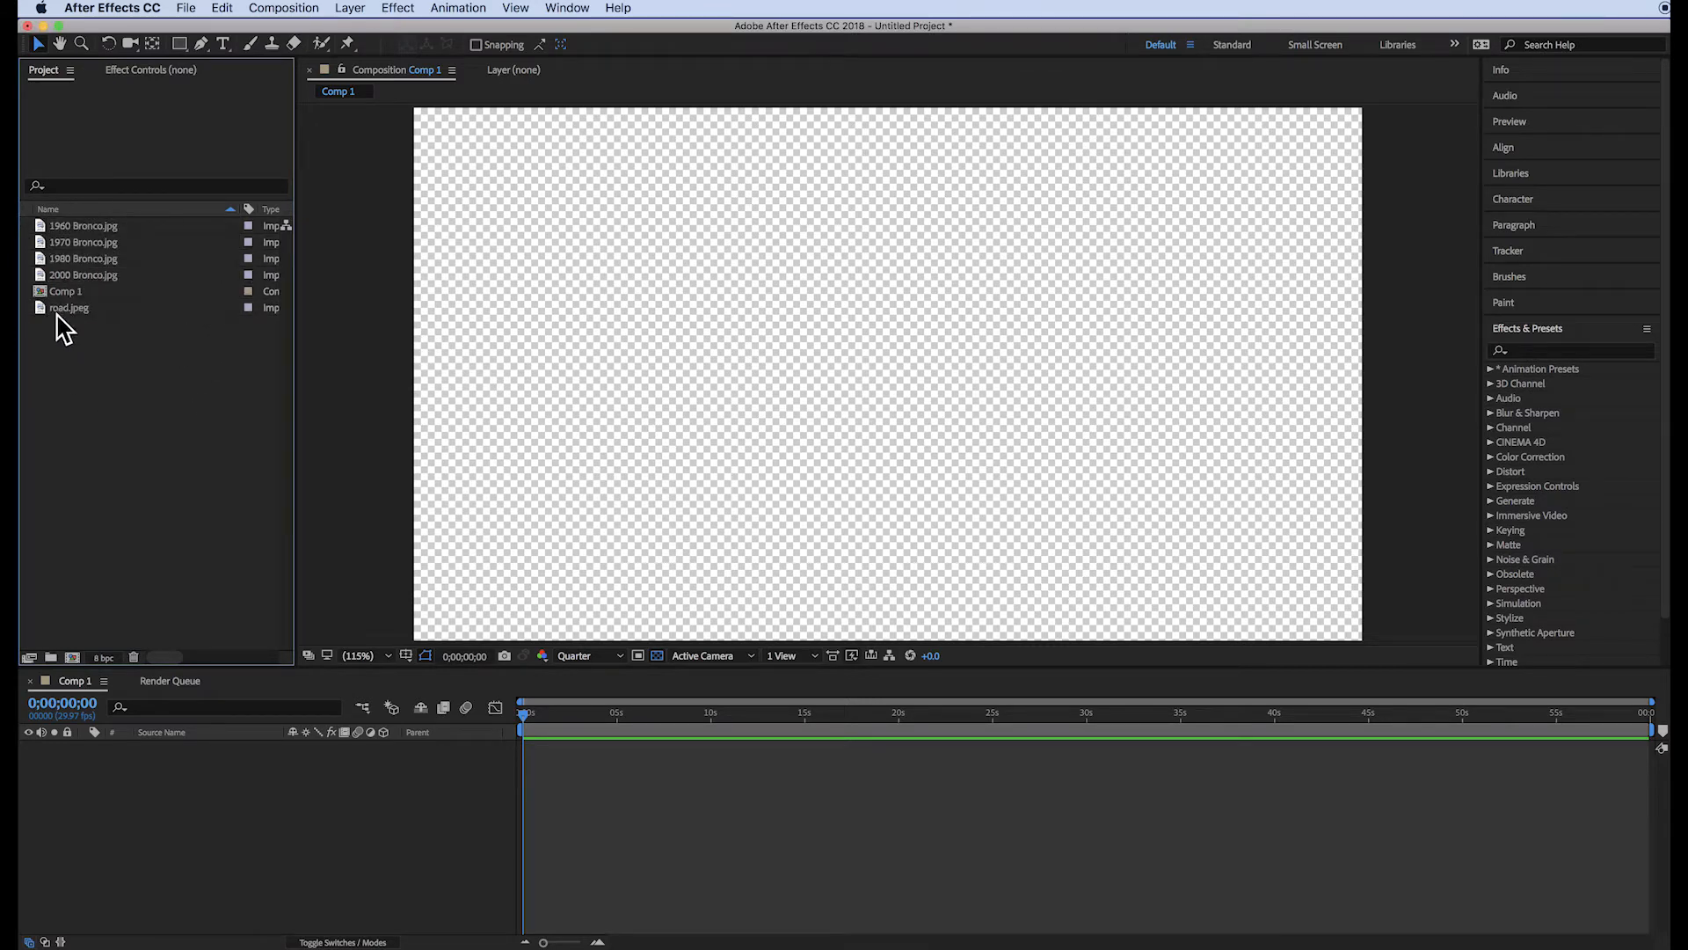
Step: Add road.jpeg to Comp 1 as a layer and expand its Transform properties
{"action": "left_click_drag", "start_coordinate": [41, 309], "coordinate": [227, 742]}
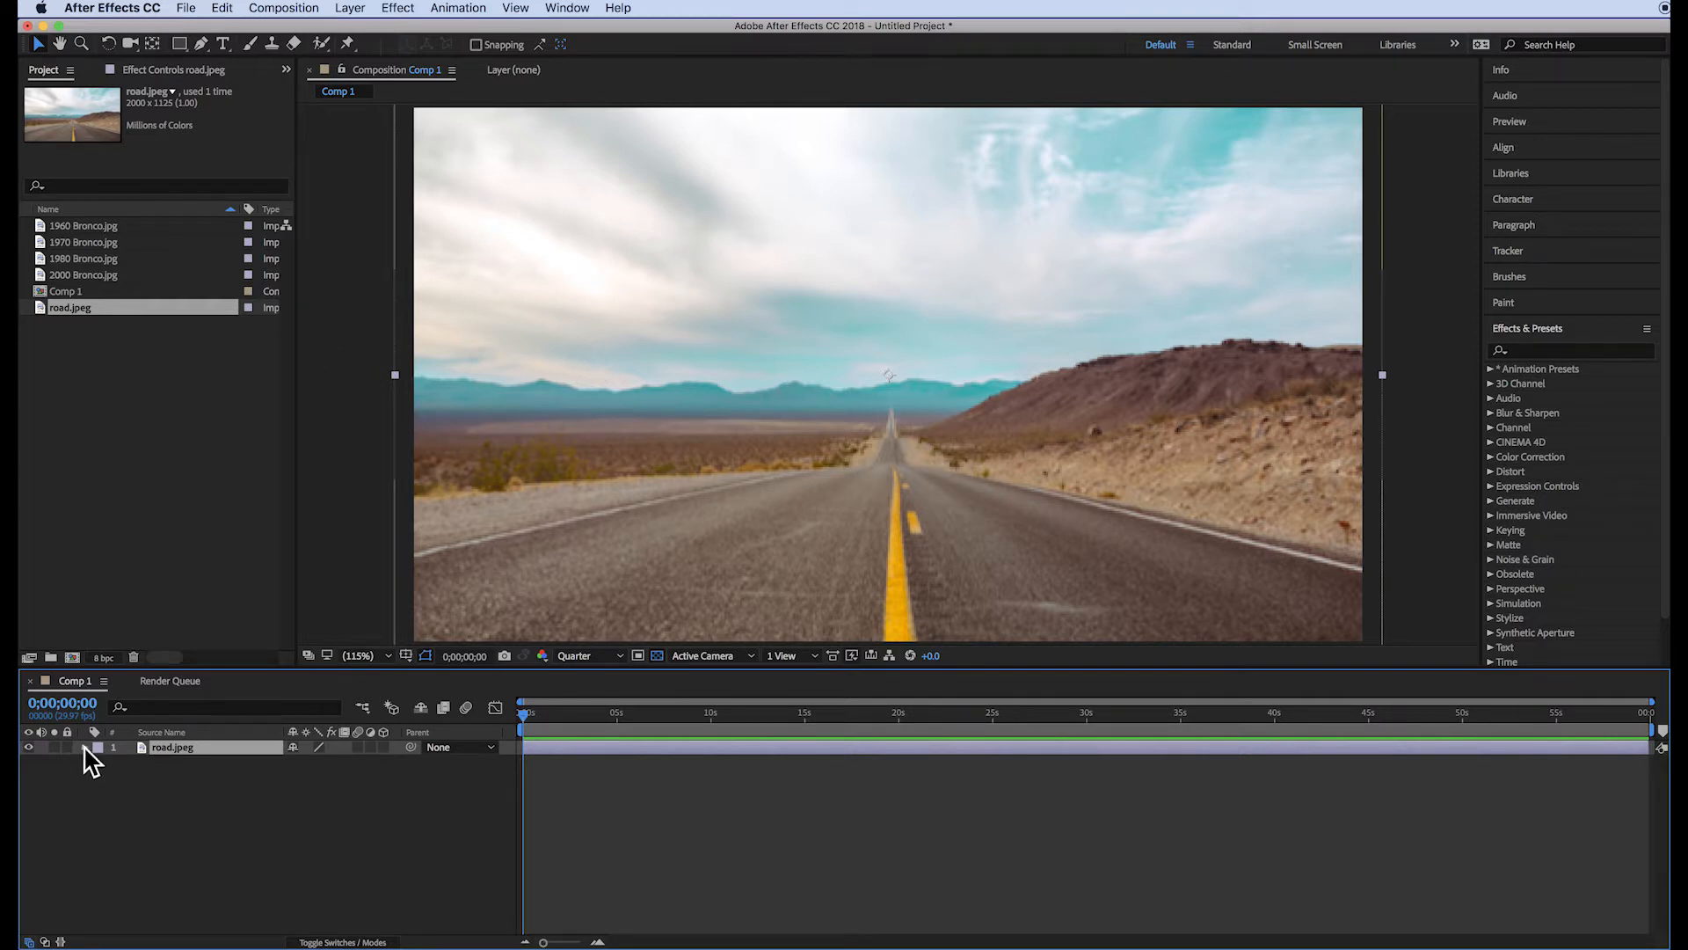
{"action": "left_click", "coordinate": [84, 747]}
{"action": "left_click", "coordinate": [99, 763]}
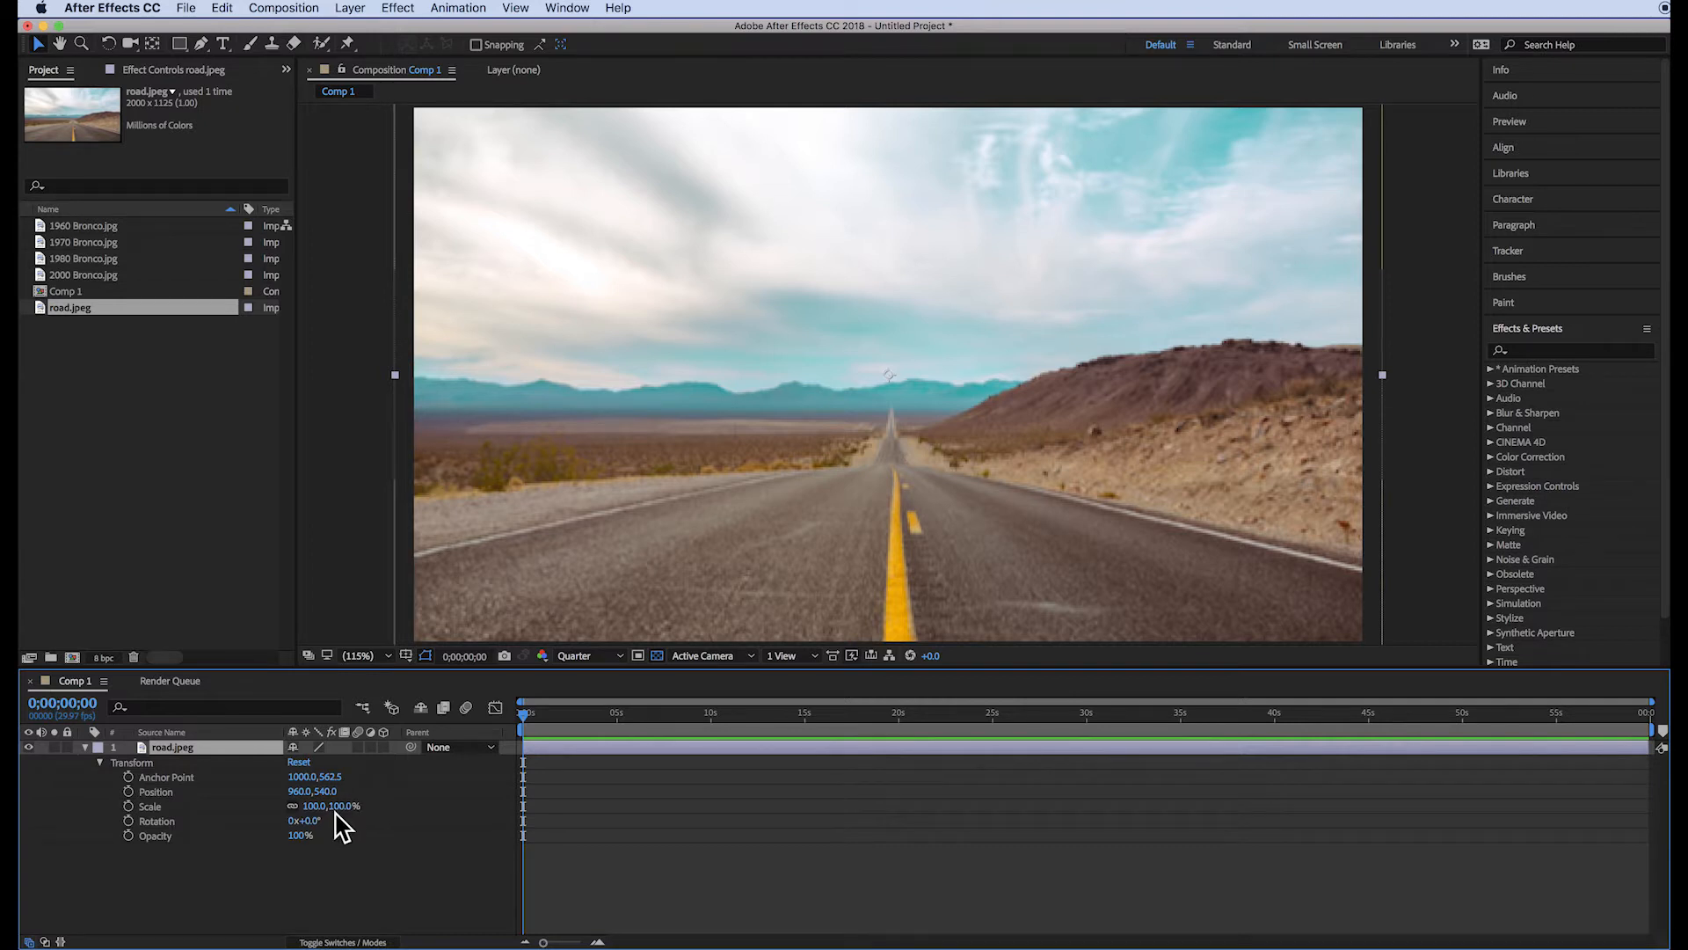
Step: Try scaling the road layer down to 96%, and return its scale to 100%
{"action": "left_click_drag", "start_coordinate": [343, 806], "coordinate": [337, 806]}
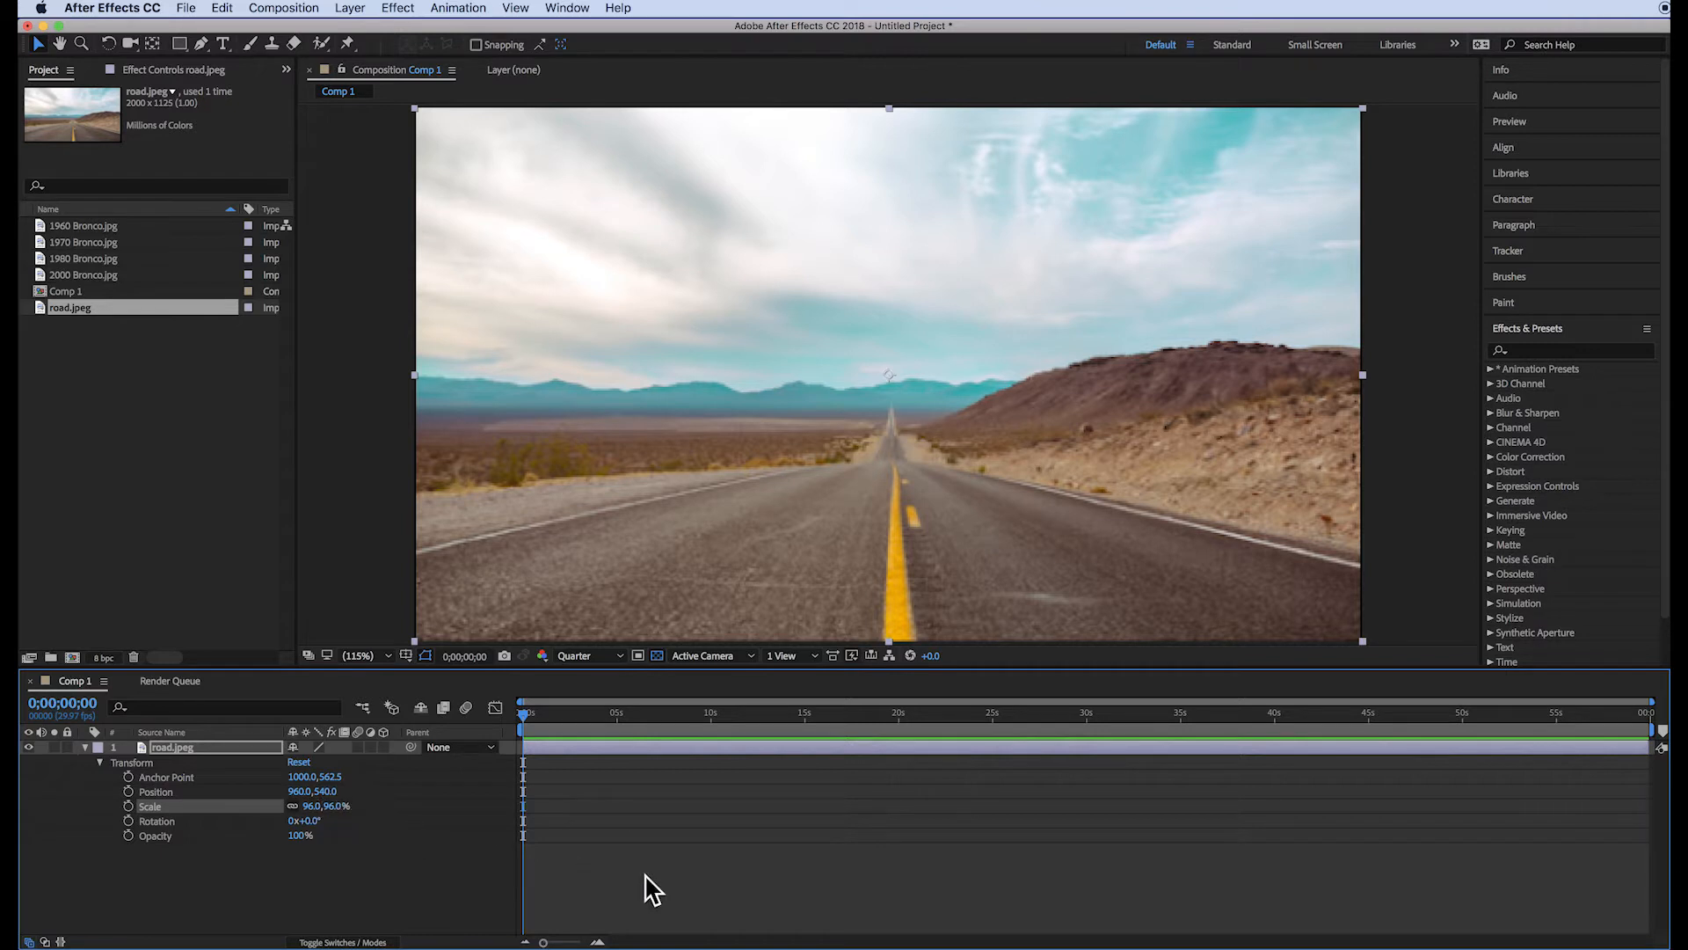
{"action": "left_click", "coordinate": [334, 805]}
{"action": "type", "text": "100"}
{"action": "key", "text": "Return"}
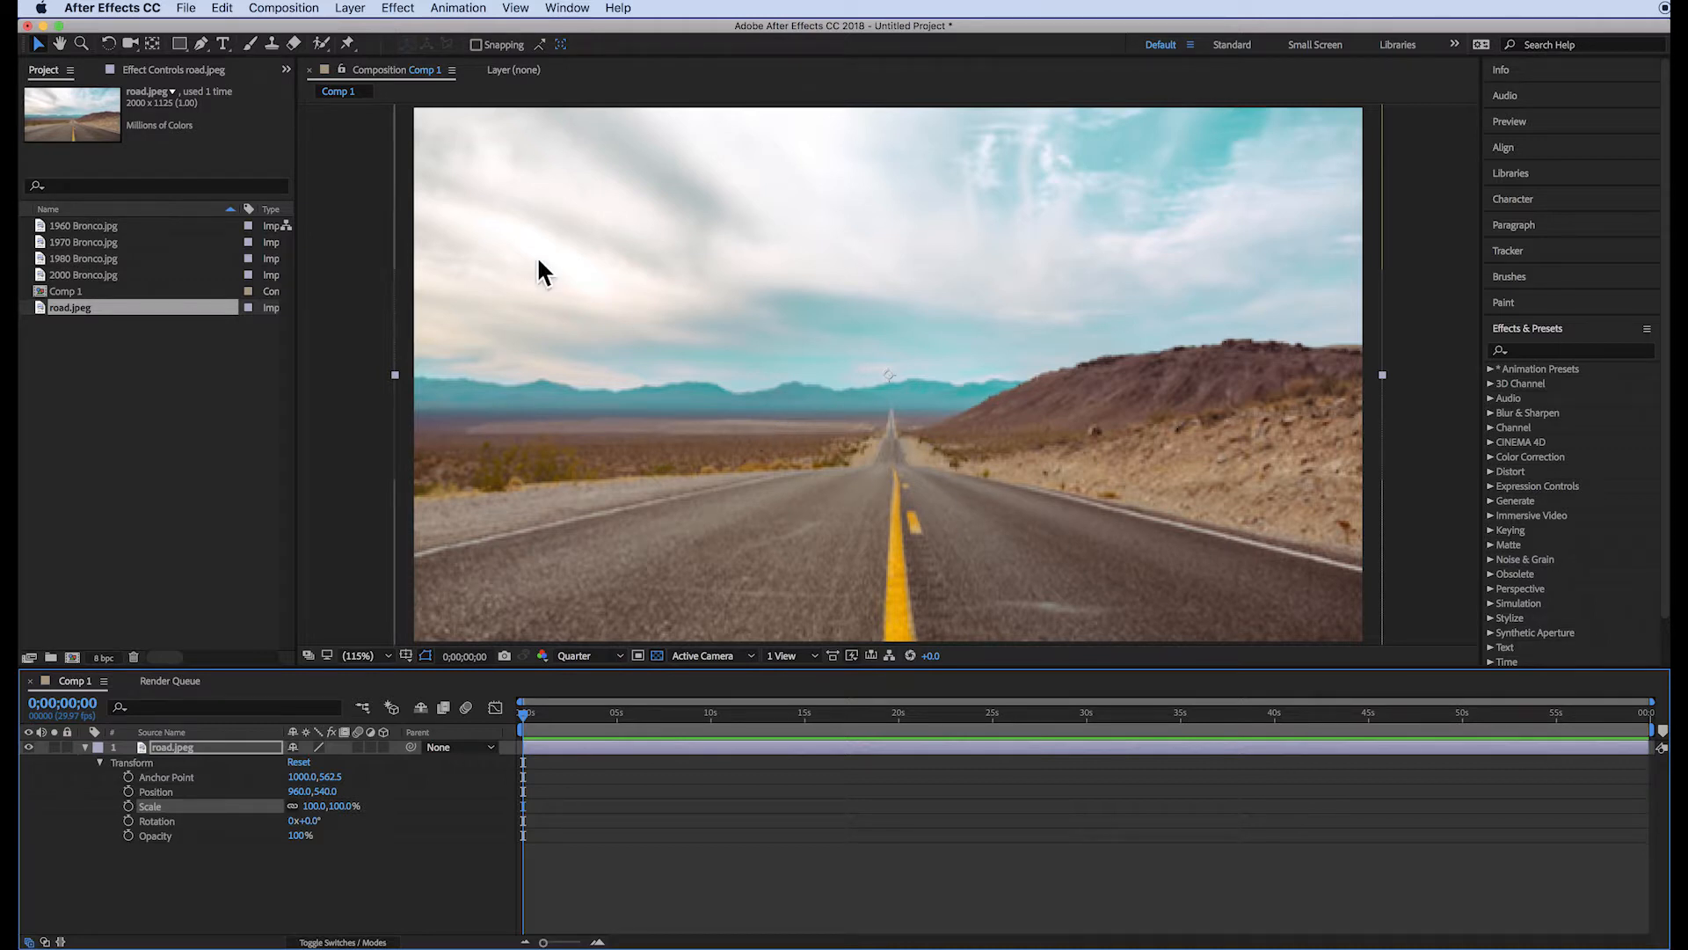
Step: Add a three-line text layer over the road image reading "Broncos", "Through" and "The Years", with a capital Y
{"action": "left_click", "coordinate": [225, 44]}
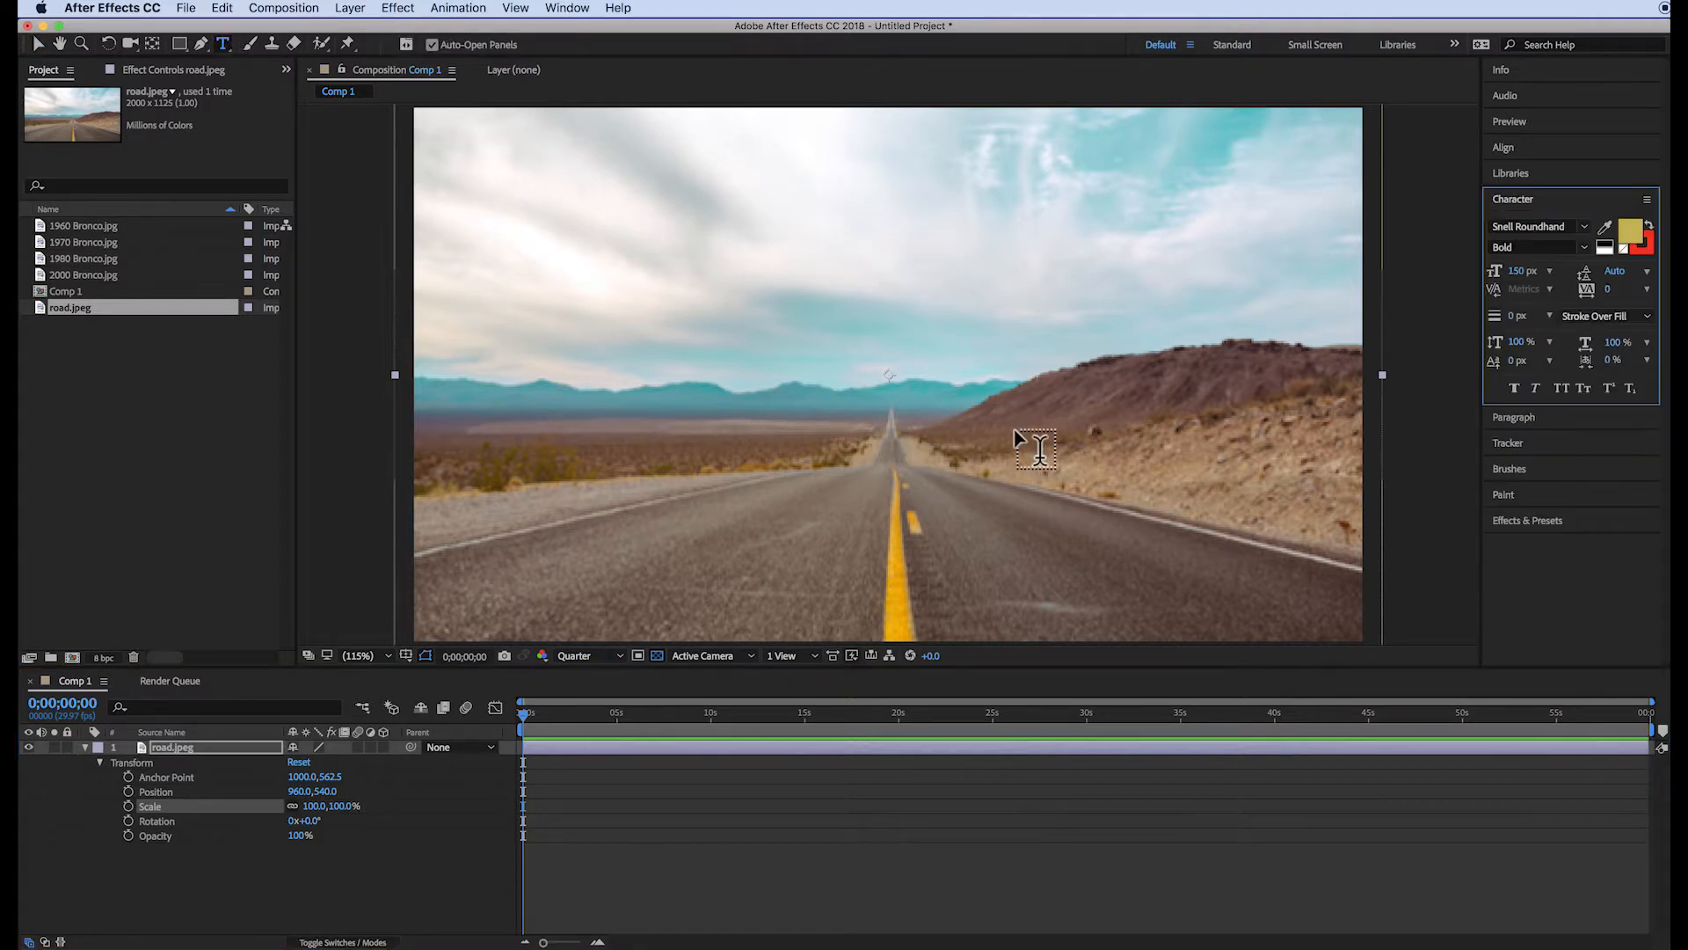
{"action": "left_click", "coordinate": [777, 343]}
{"action": "type", "text": "Broncos"}
{"action": "key", "text": "Return"}
{"action": "type", "text": "Through"}
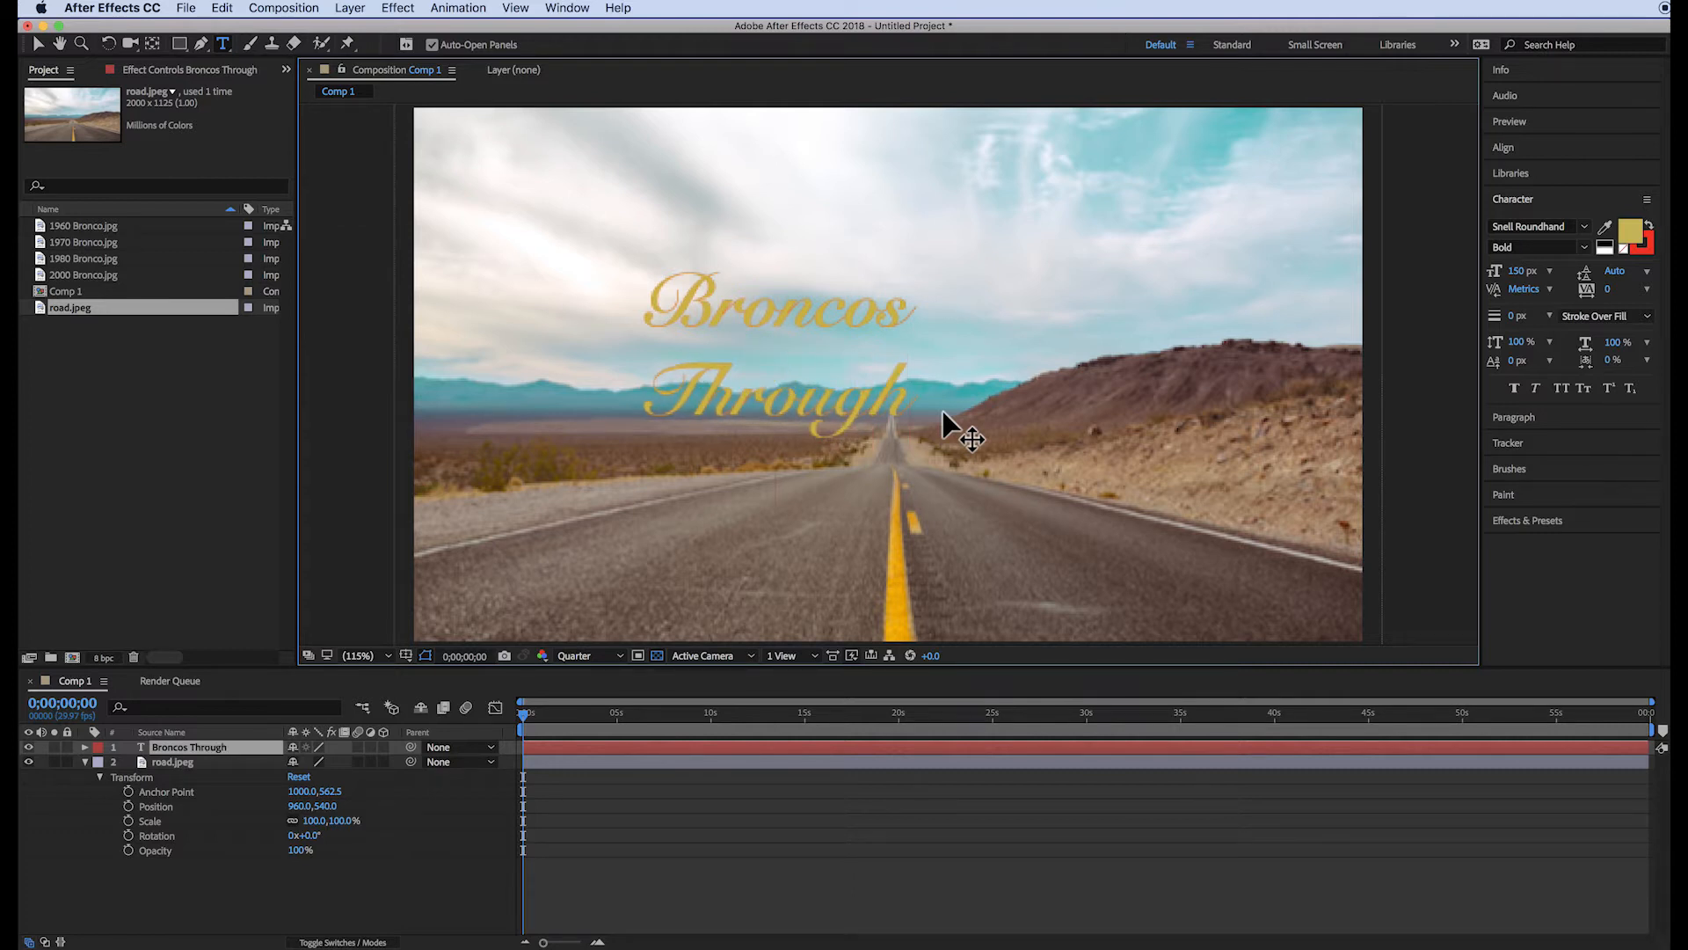
{"action": "key", "text": "Return"}
{"action": "type", "text": "Th"}
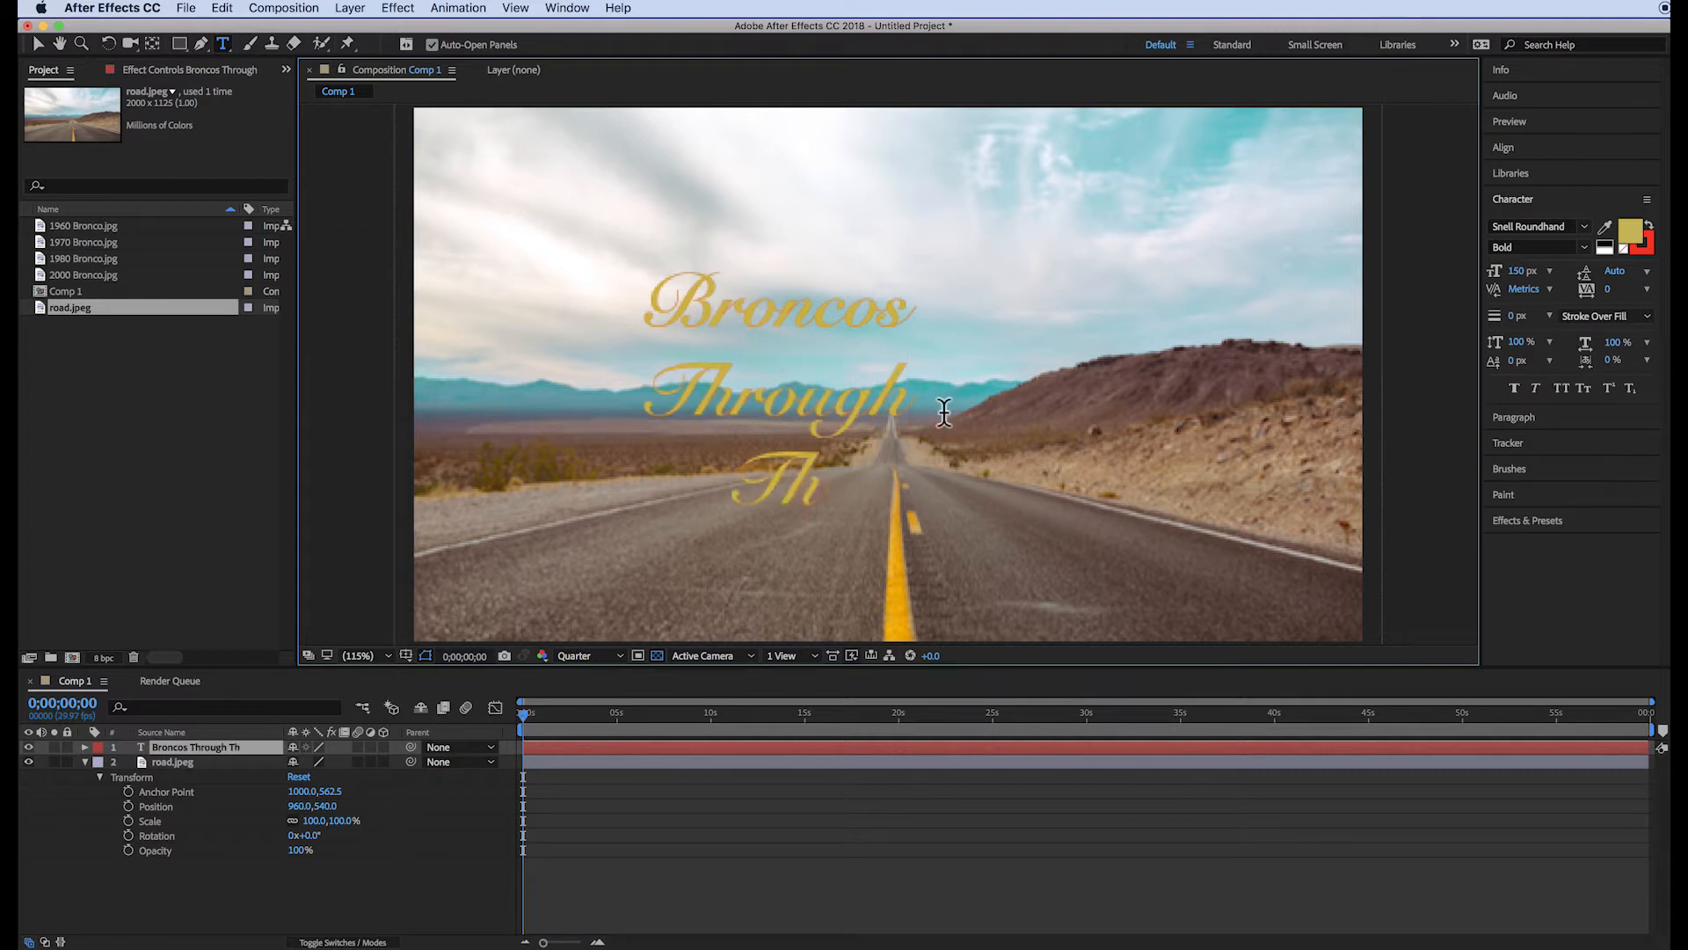
{"action": "type", "text": "e years"}
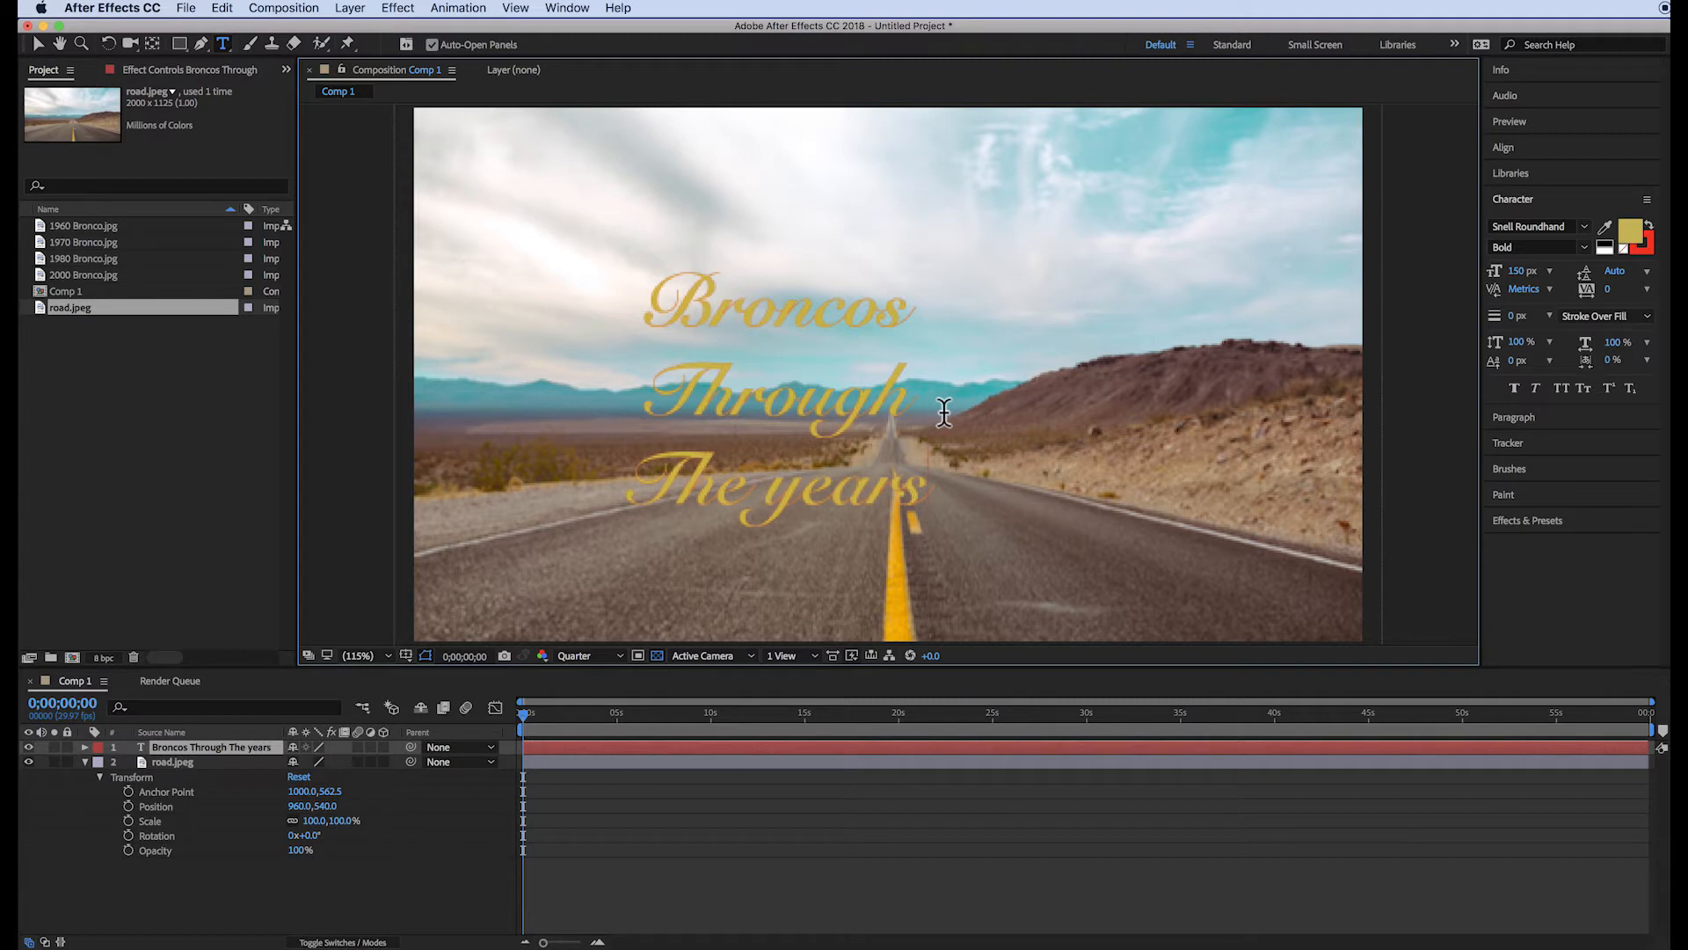
{"action": "left_click", "coordinate": [800, 501]}
{"action": "key", "text": "BackSpace"}
{"action": "type", "text": "Y"}
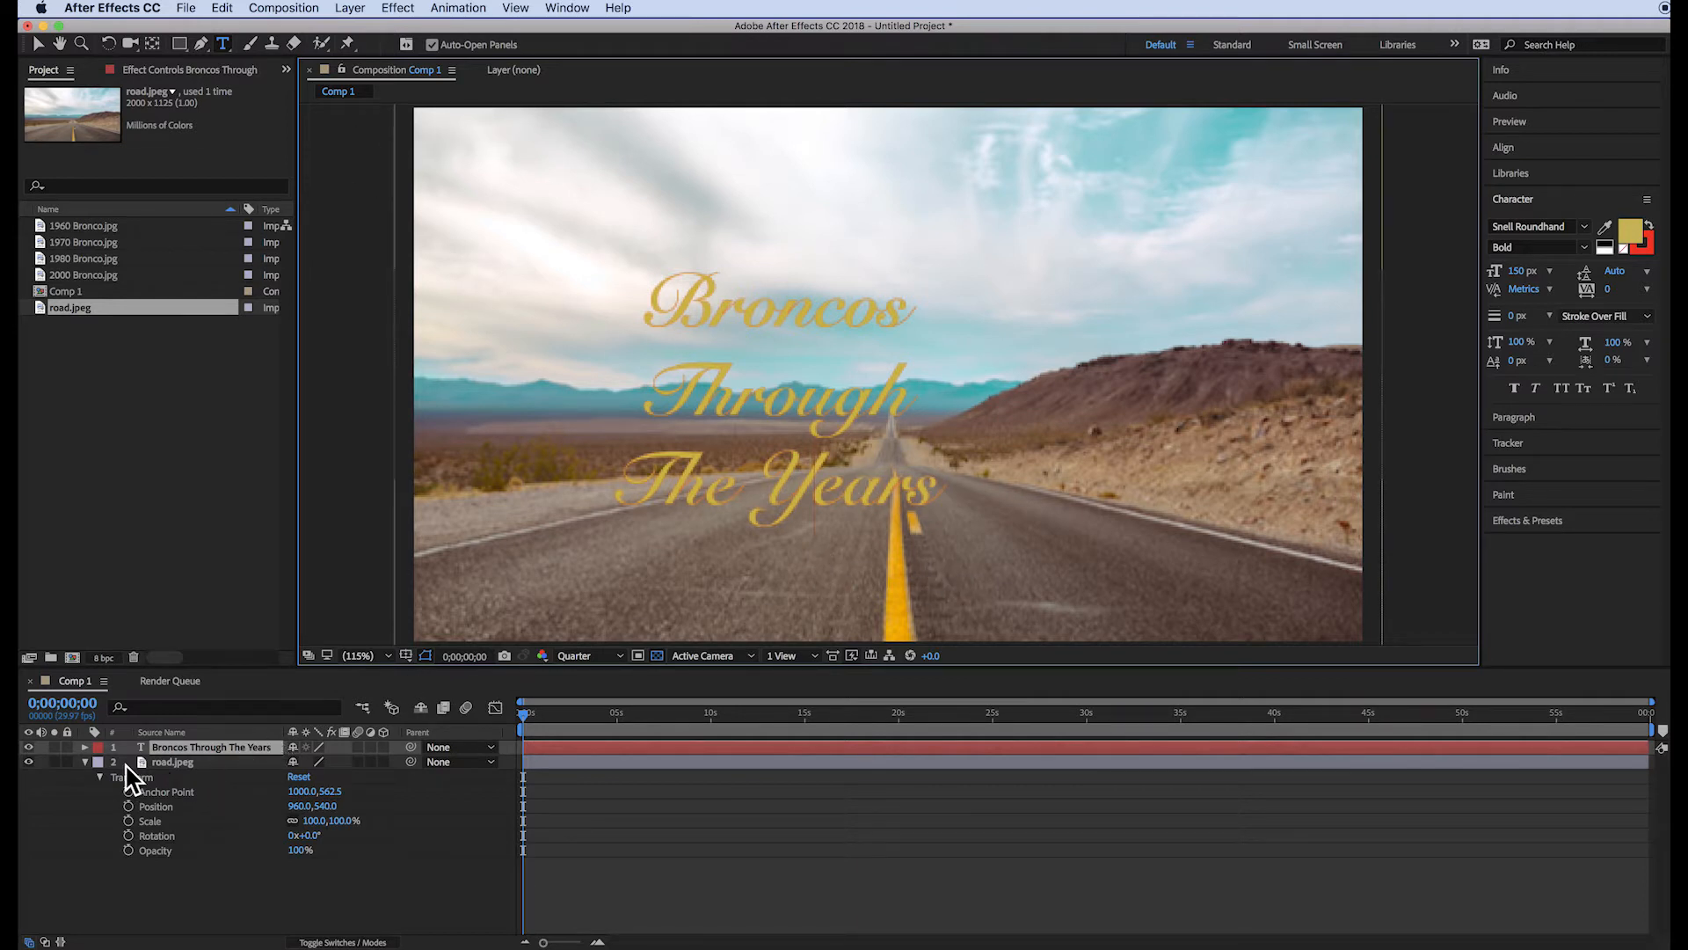
Step: Expand the title layer's properties and change the fill color of all its text to white
{"action": "left_click", "coordinate": [85, 746]}
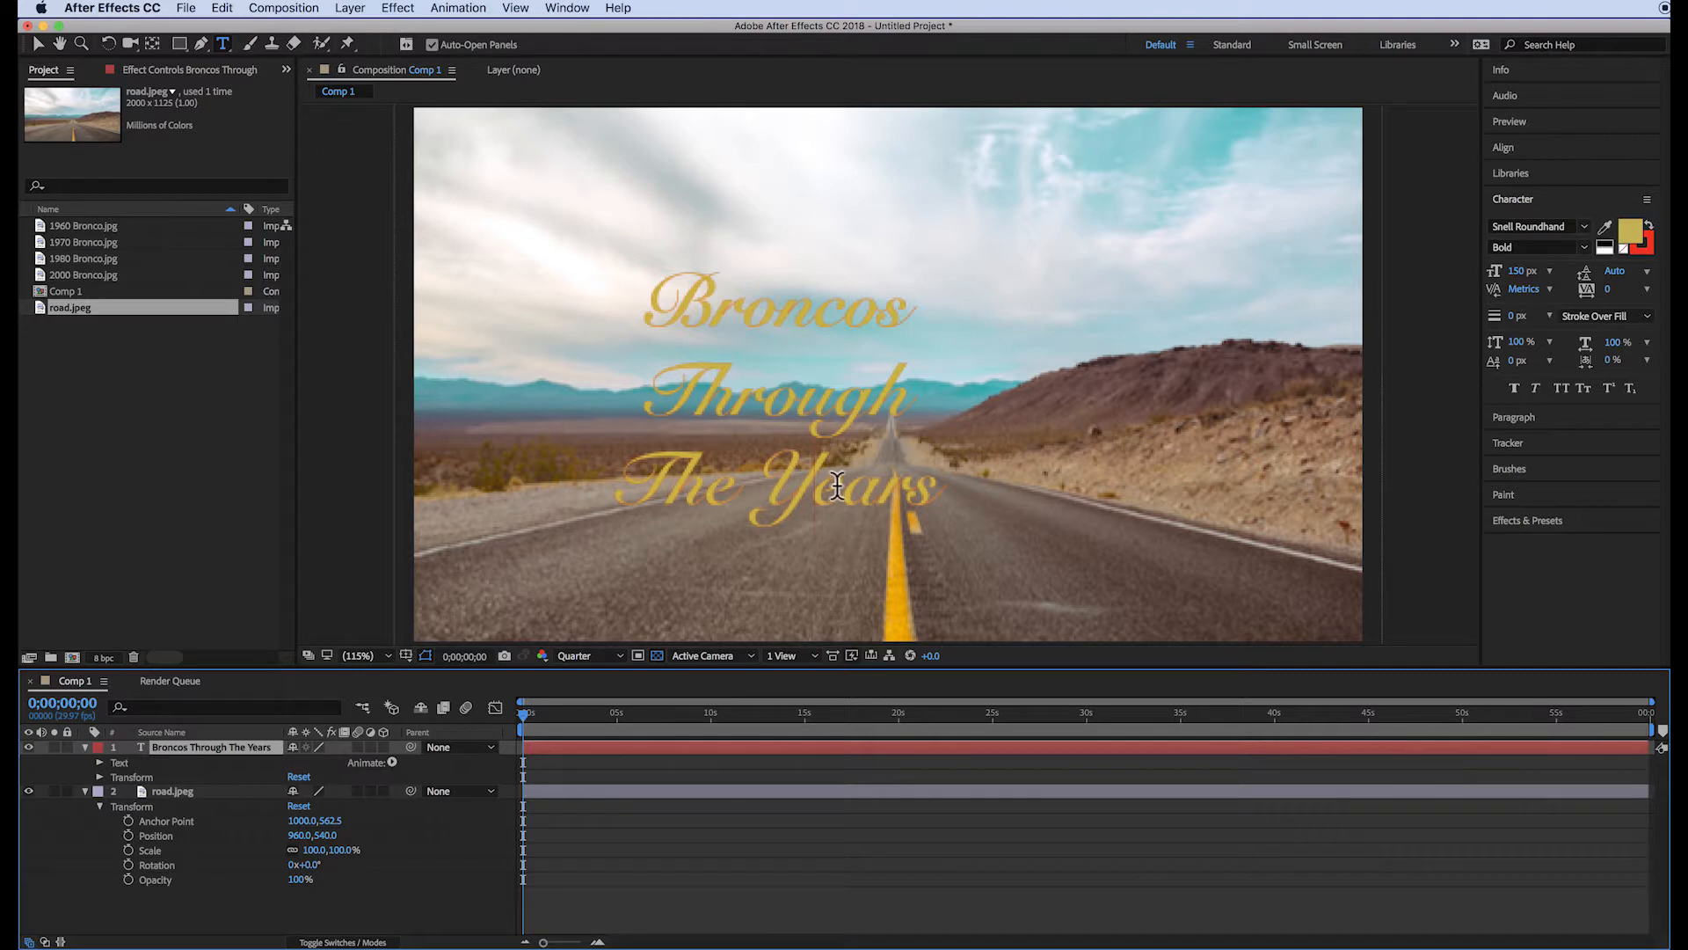
{"action": "left_click_drag", "start_coordinate": [943, 486], "coordinate": [666, 330]}
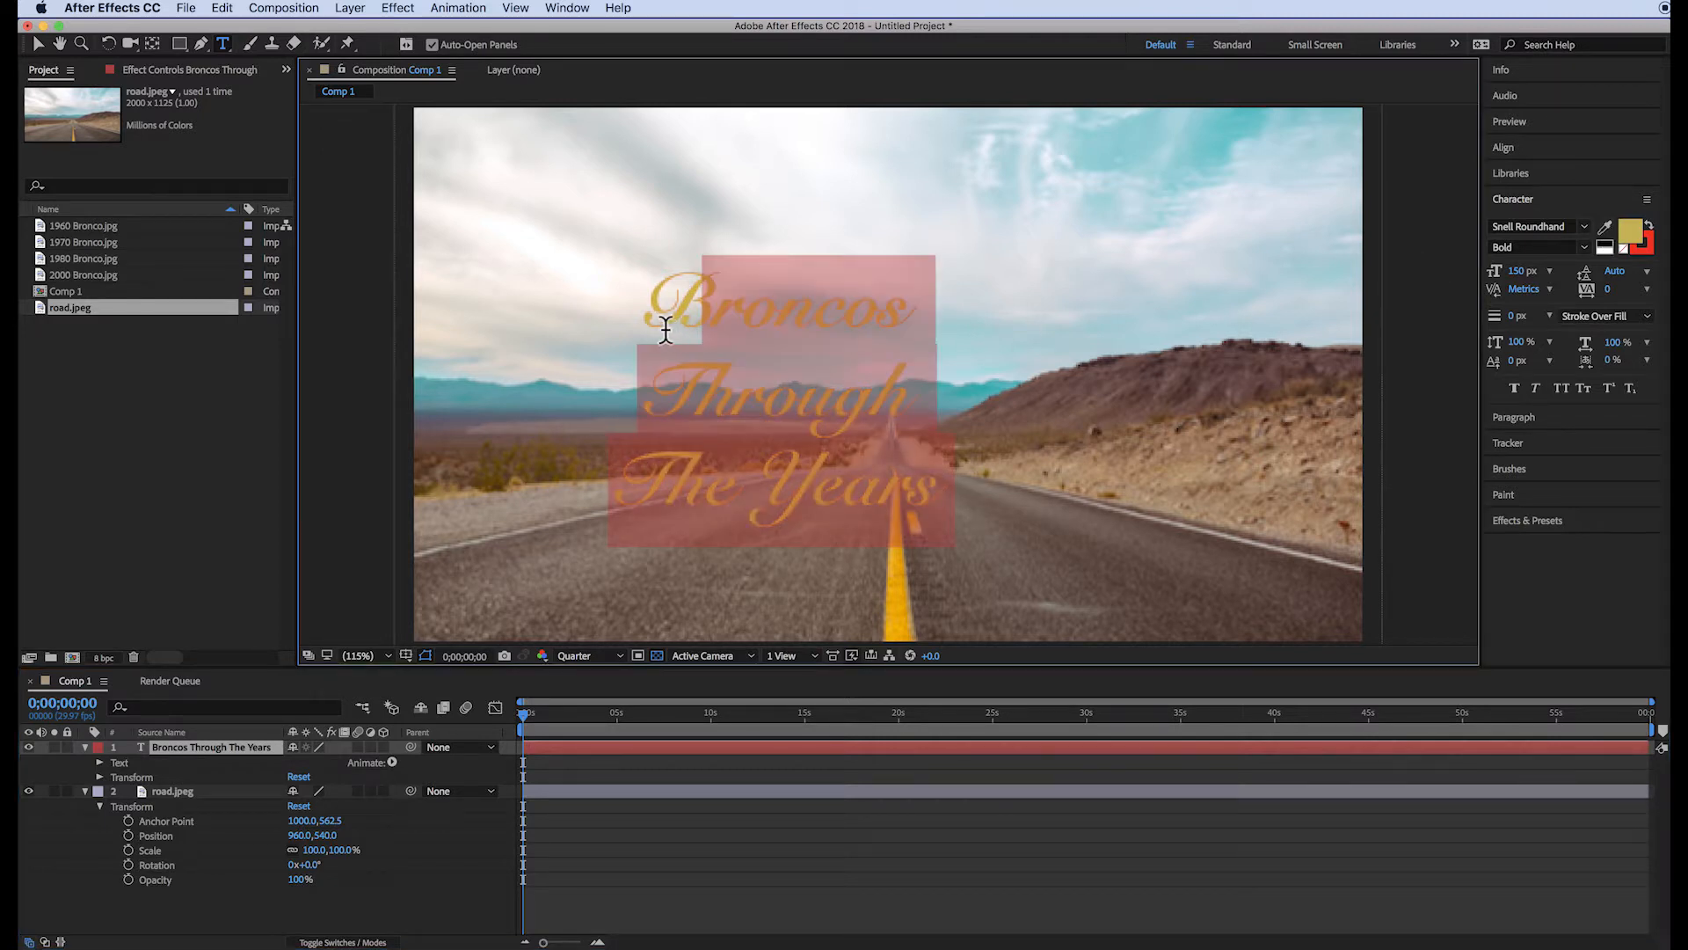
{"action": "left_click", "coordinate": [767, 391]}
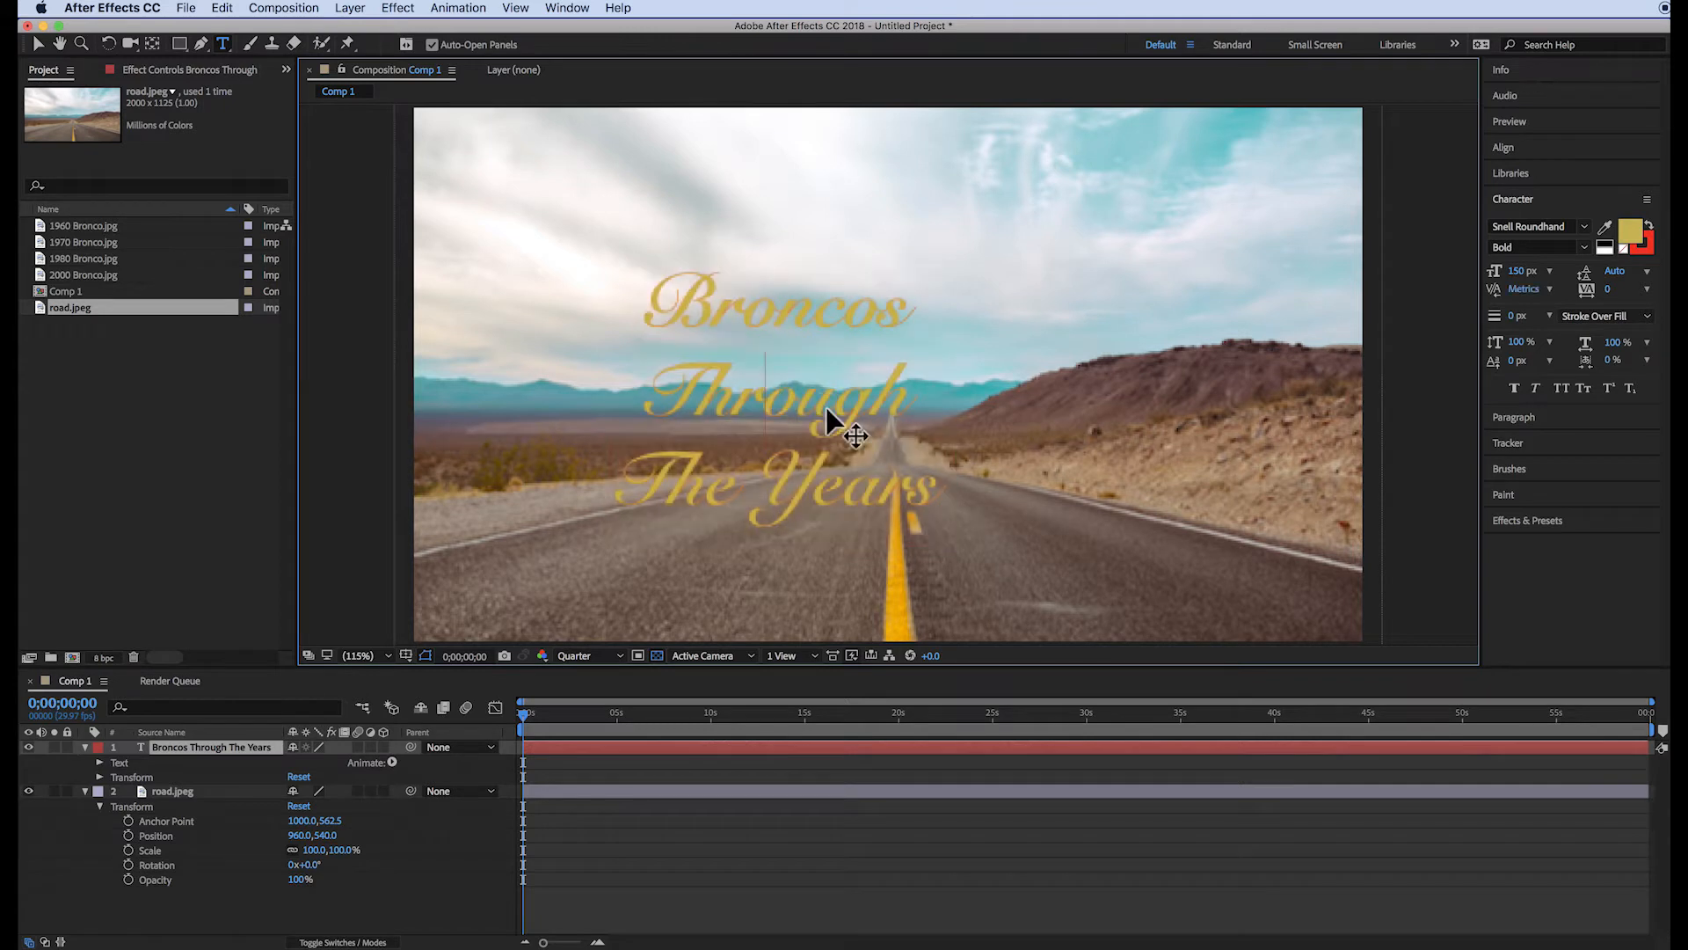
{"action": "key", "text": "super+a"}
{"action": "left_click", "coordinate": [1628, 233]}
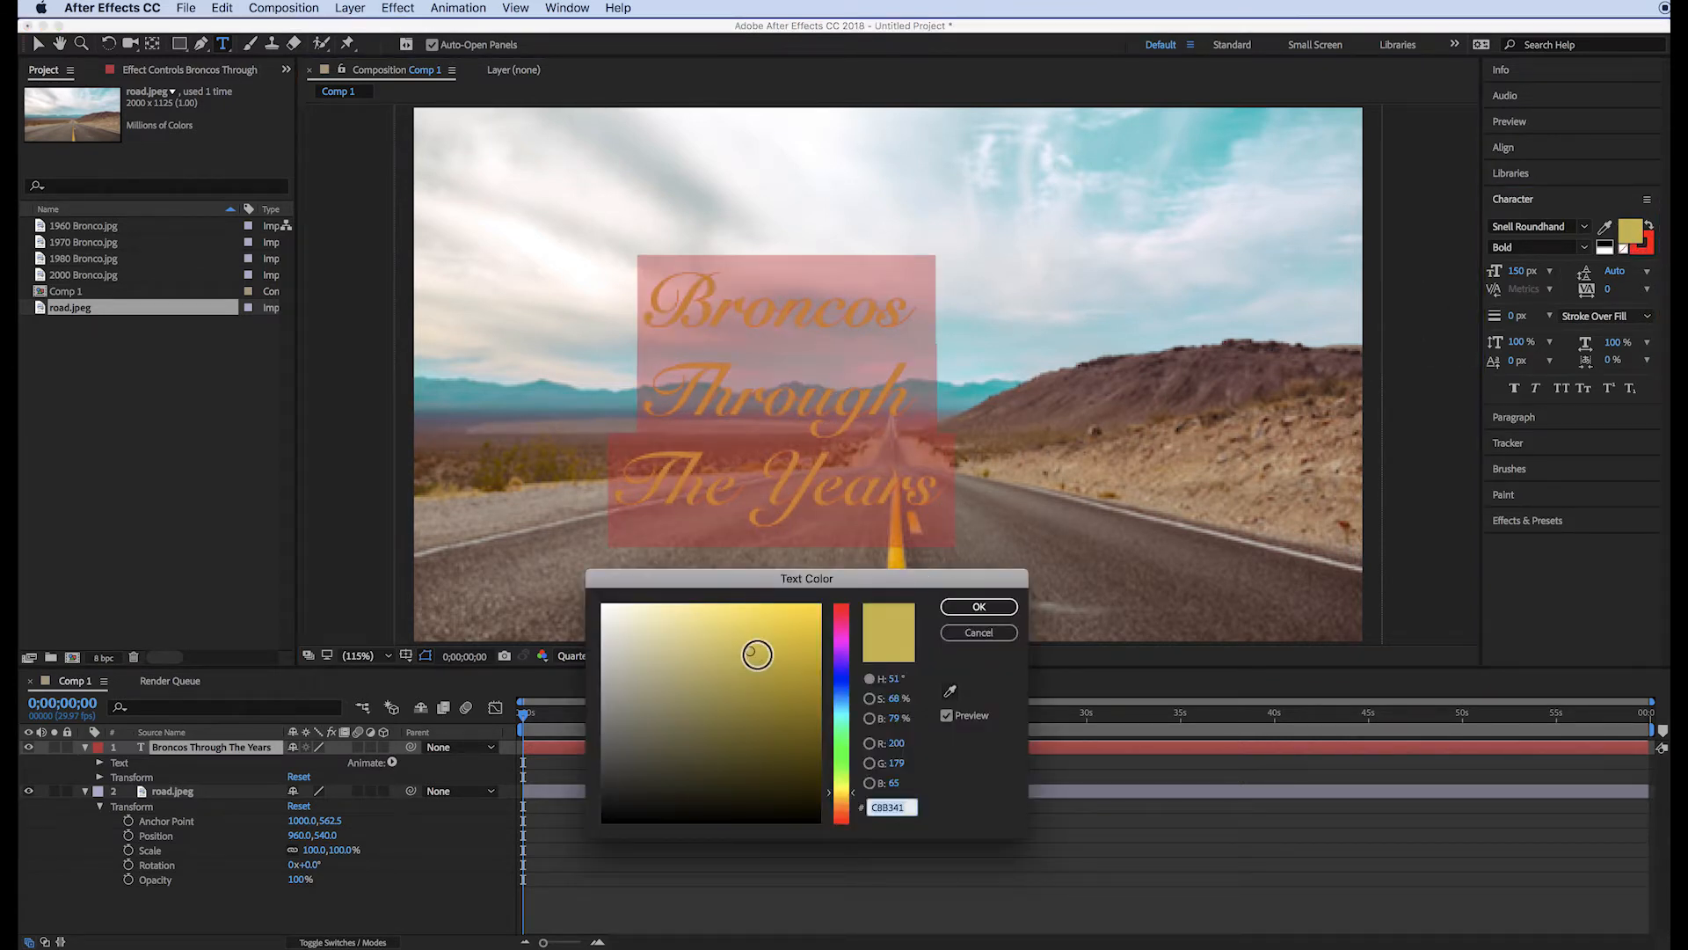
{"action": "left_click_drag", "start_coordinate": [757, 655], "coordinate": [603, 605]}
{"action": "left_click", "coordinate": [980, 608]}
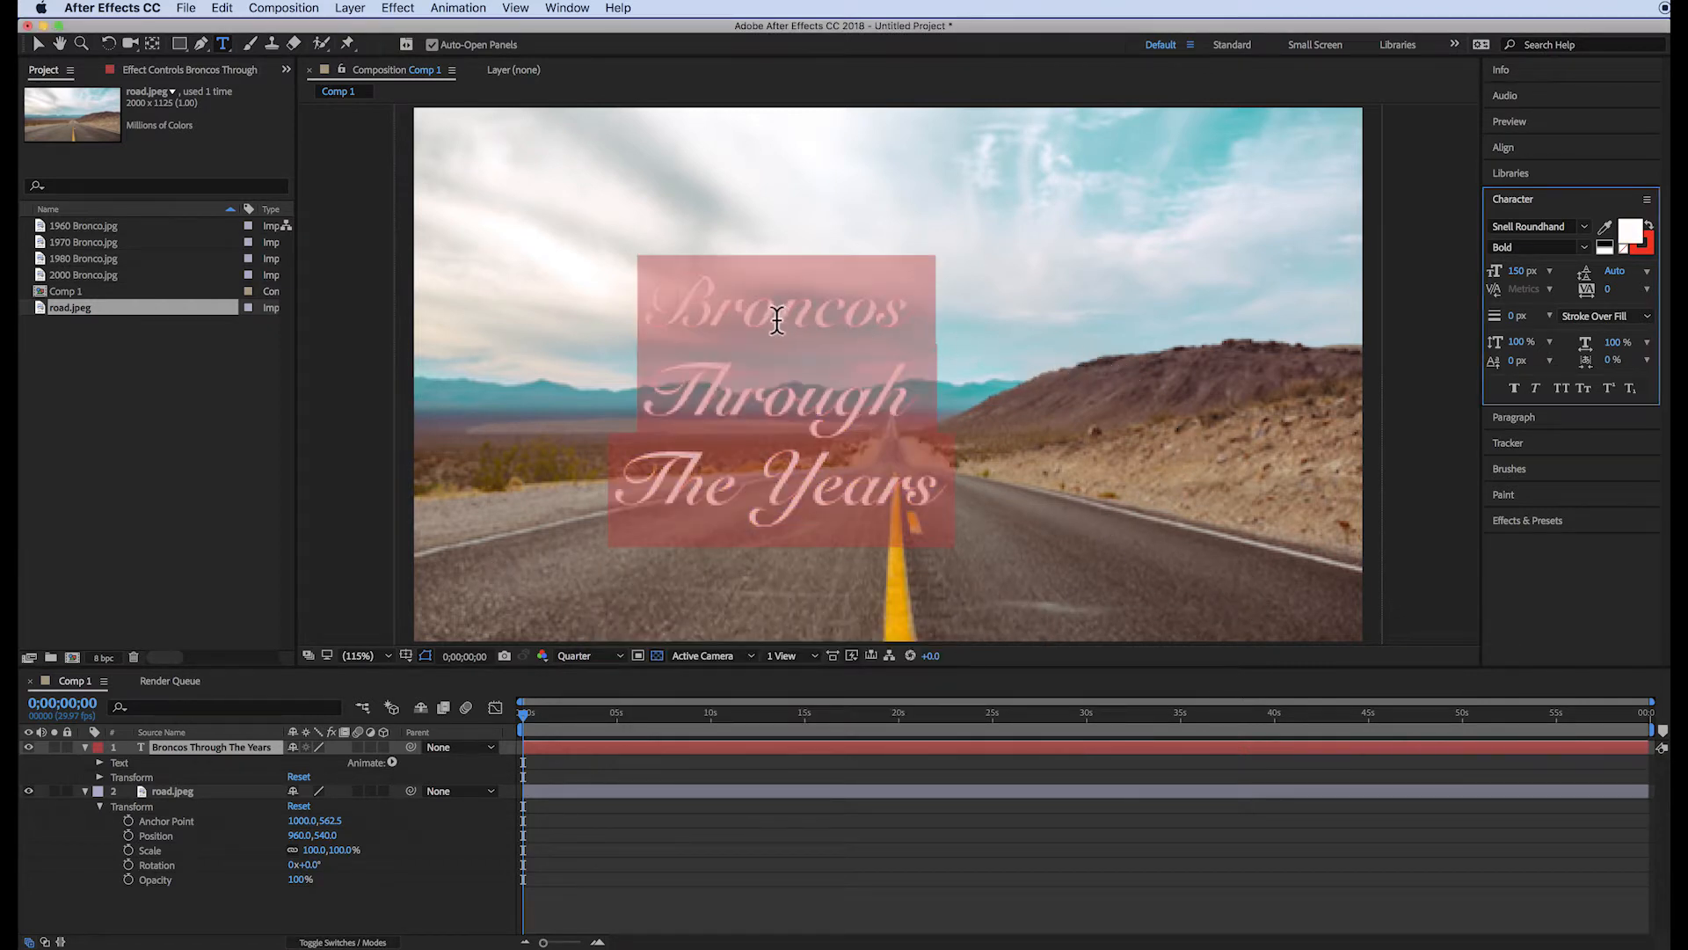
{"action": "left_click", "coordinate": [38, 44]}
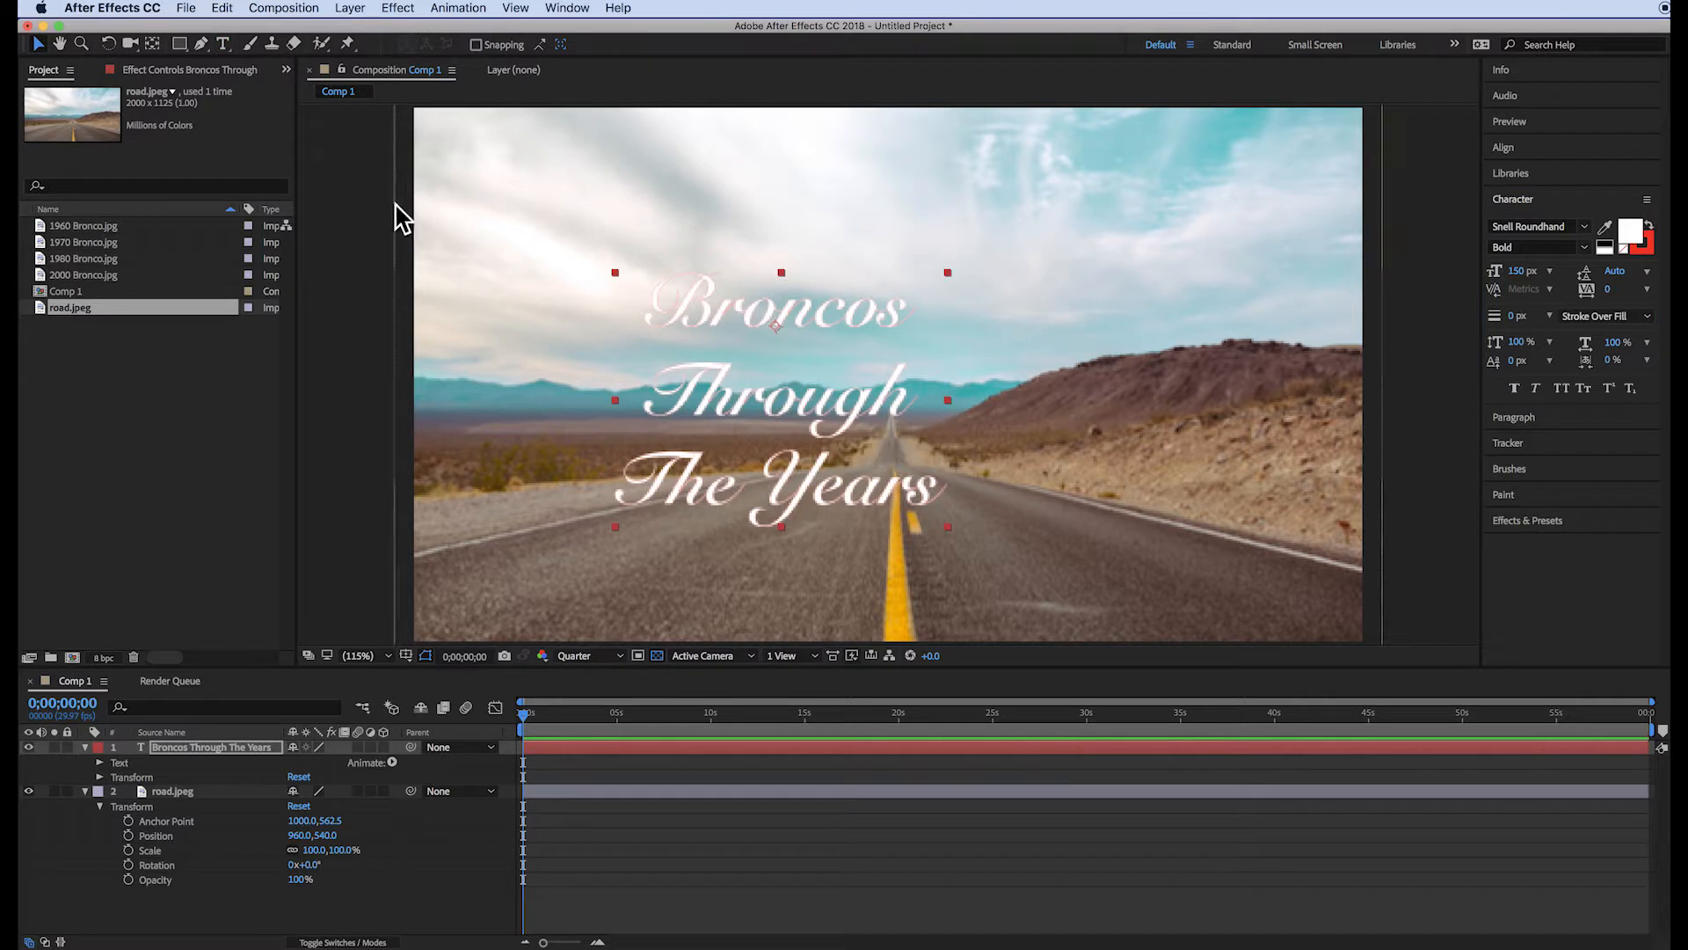
Step: Move the title to the horizontal center of the road image and change the font of all its text to Georgia
{"action": "left_click_drag", "start_coordinate": [781, 406], "coordinate": [898, 392]}
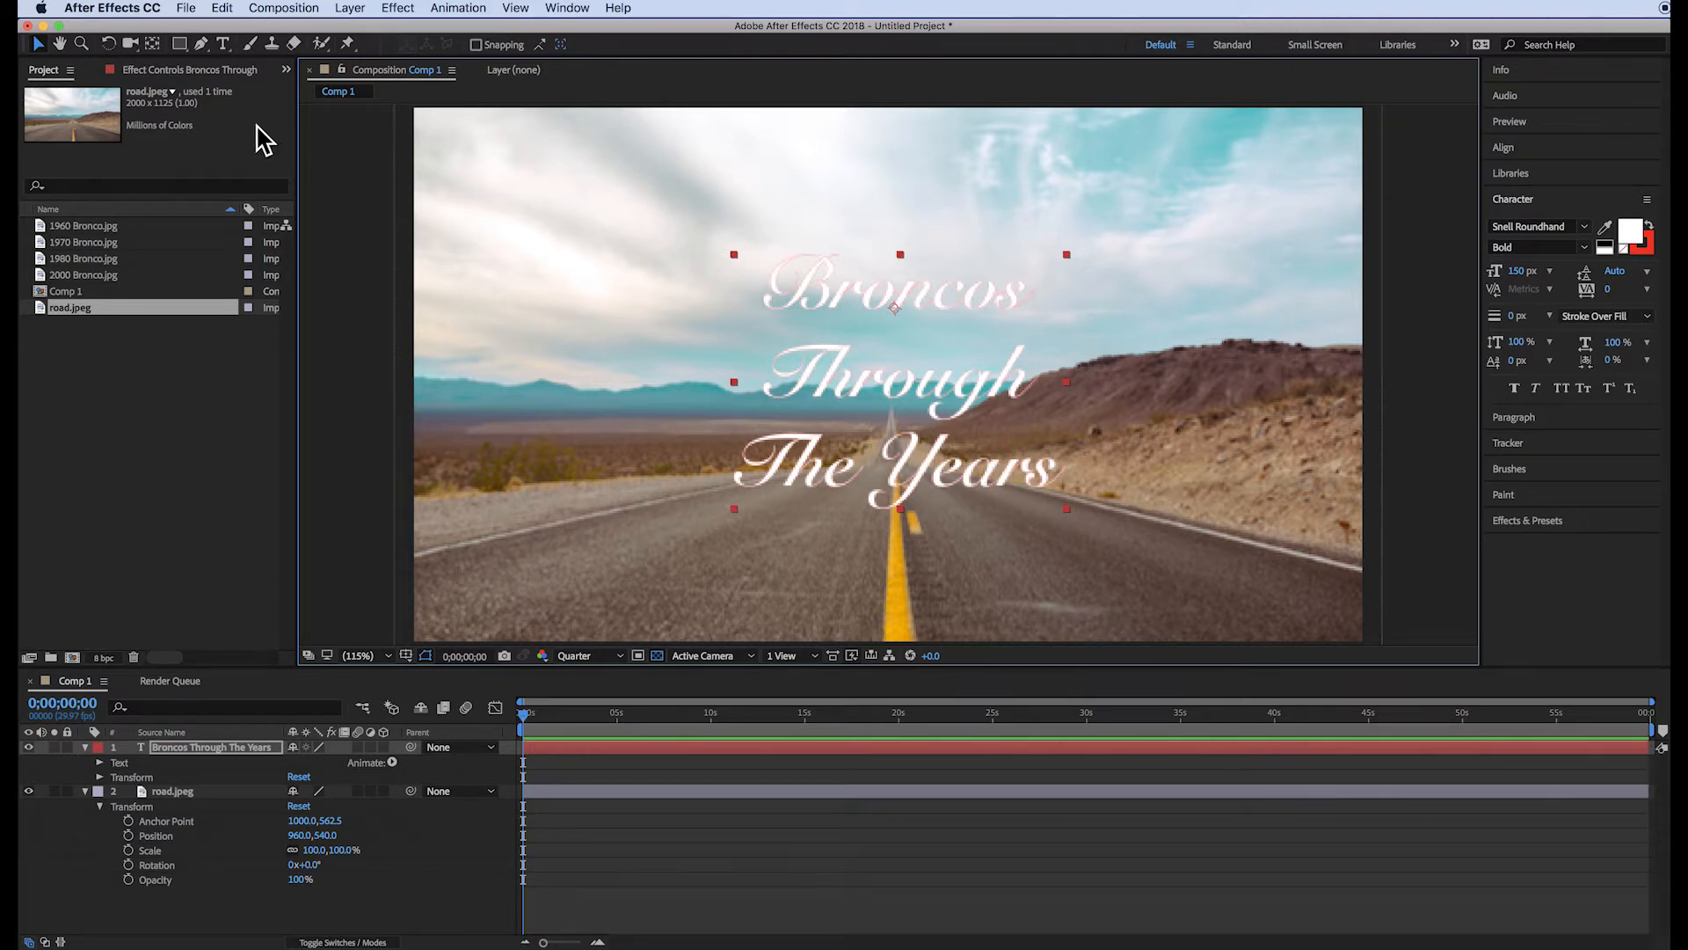
{"action": "left_click", "coordinate": [222, 43]}
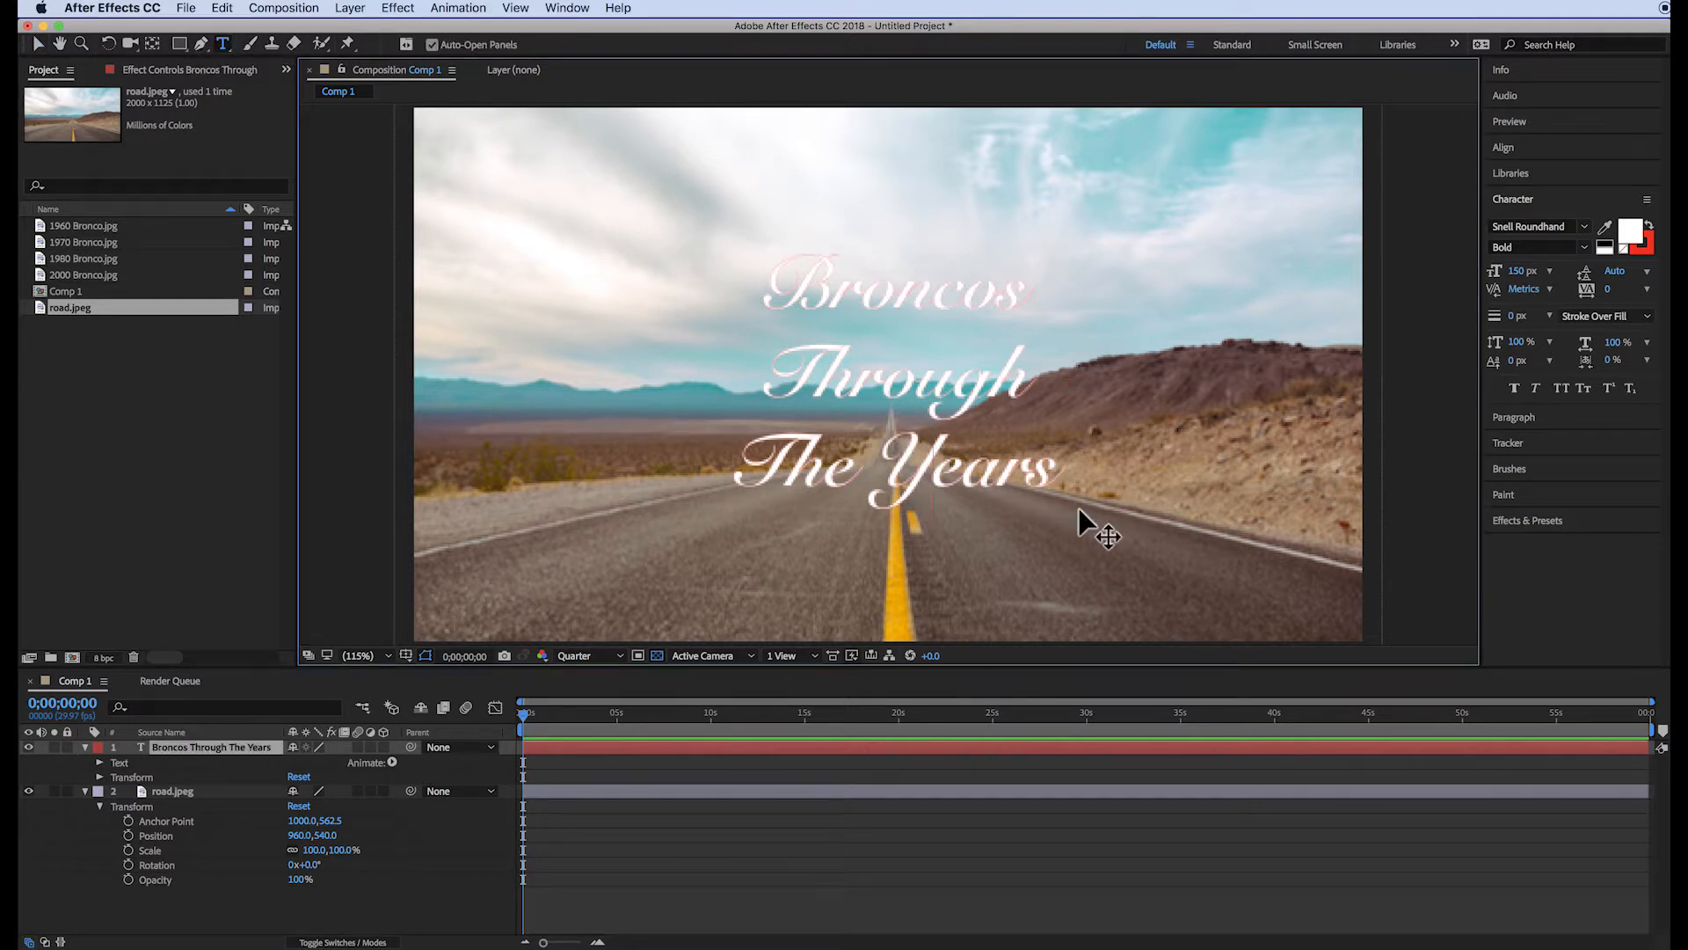
{"action": "key", "text": "super+a"}
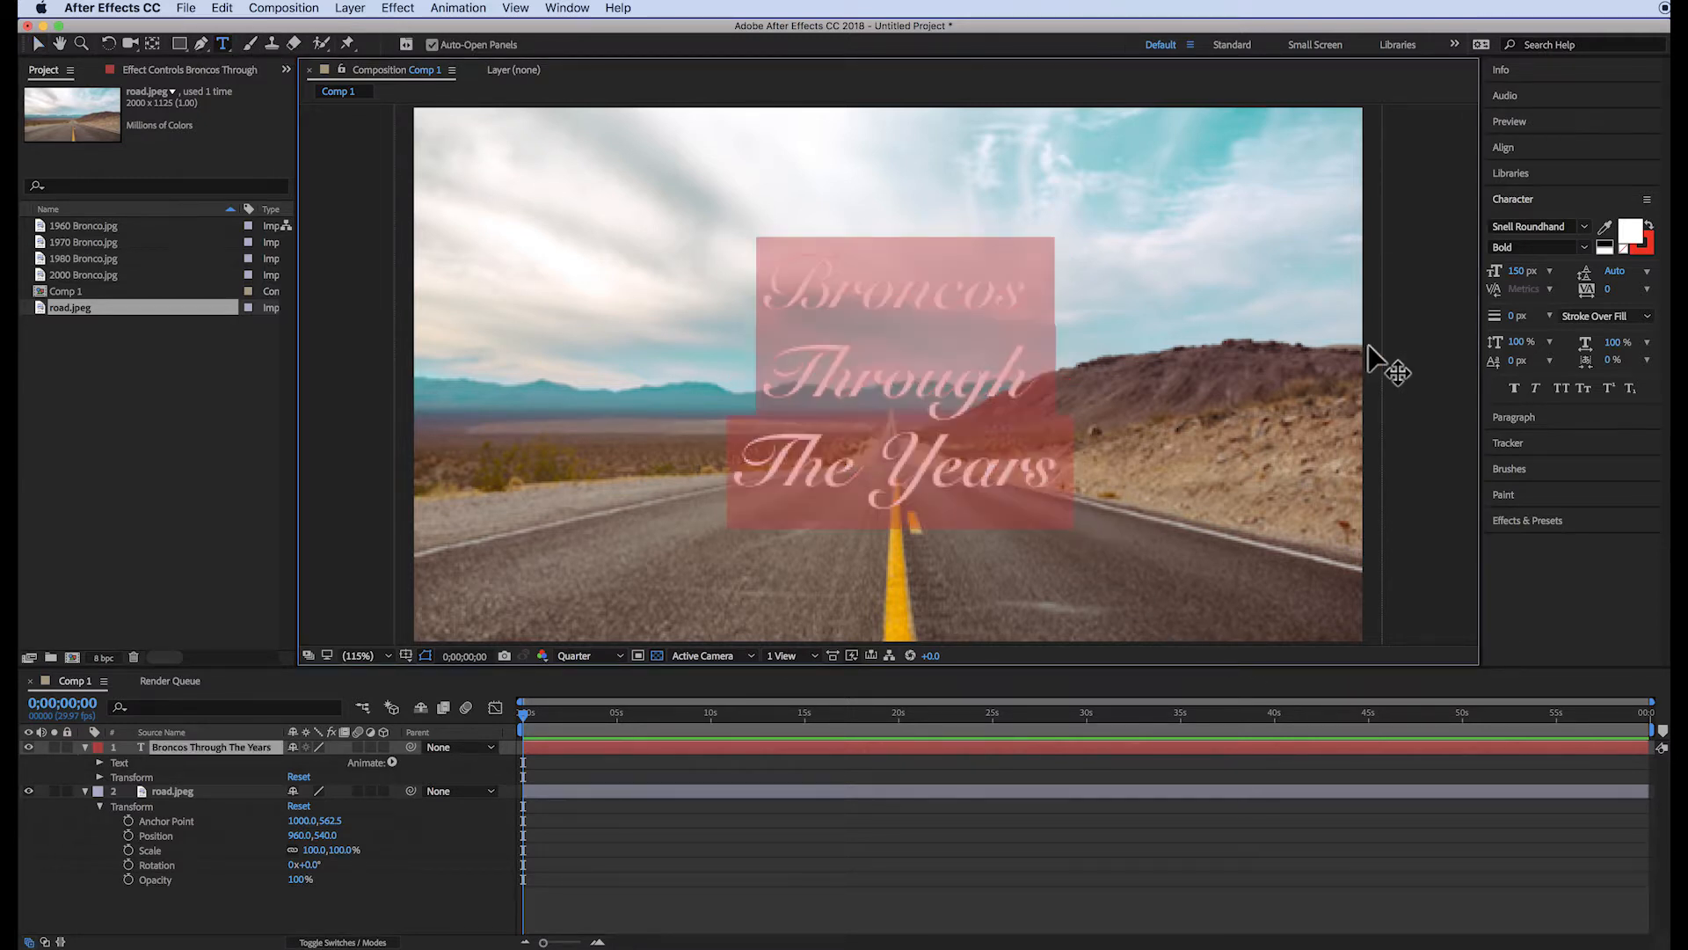
{"action": "left_click", "coordinate": [1587, 231]}
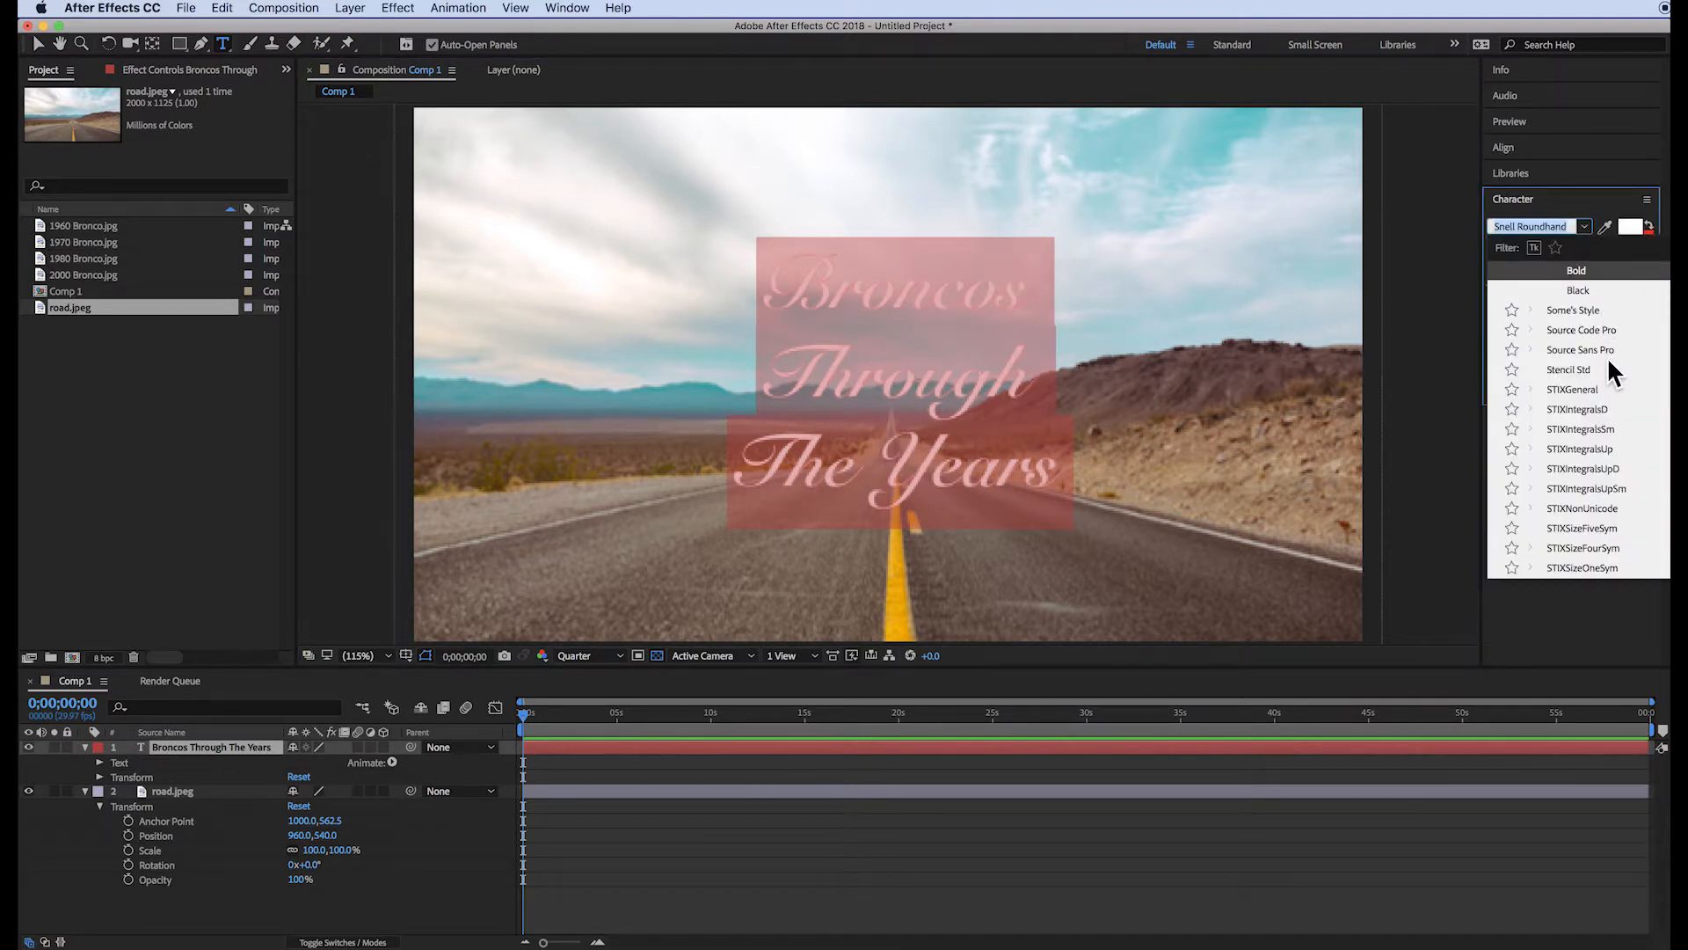
{"action": "scroll", "coordinate": [1606, 356], "scroll_direction": "up", "scroll_amount": 15}
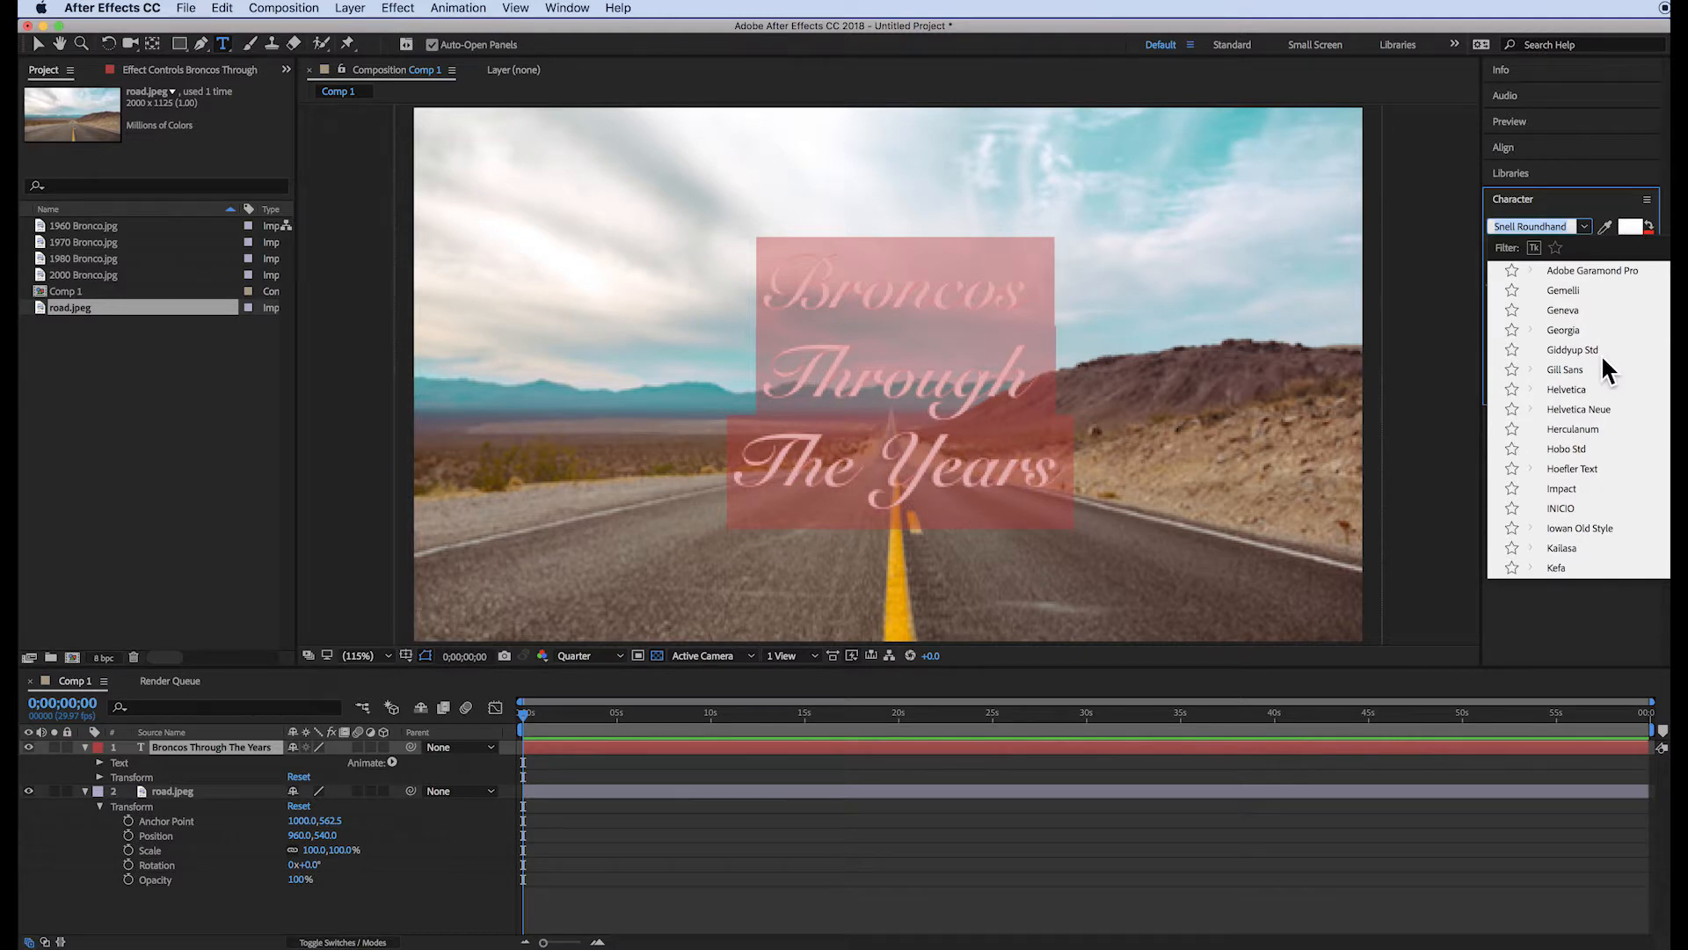
{"action": "left_click", "coordinate": [1564, 331]}
{"action": "left_click", "coordinate": [1472, 580]}
{"action": "left_click", "coordinate": [797, 373]}
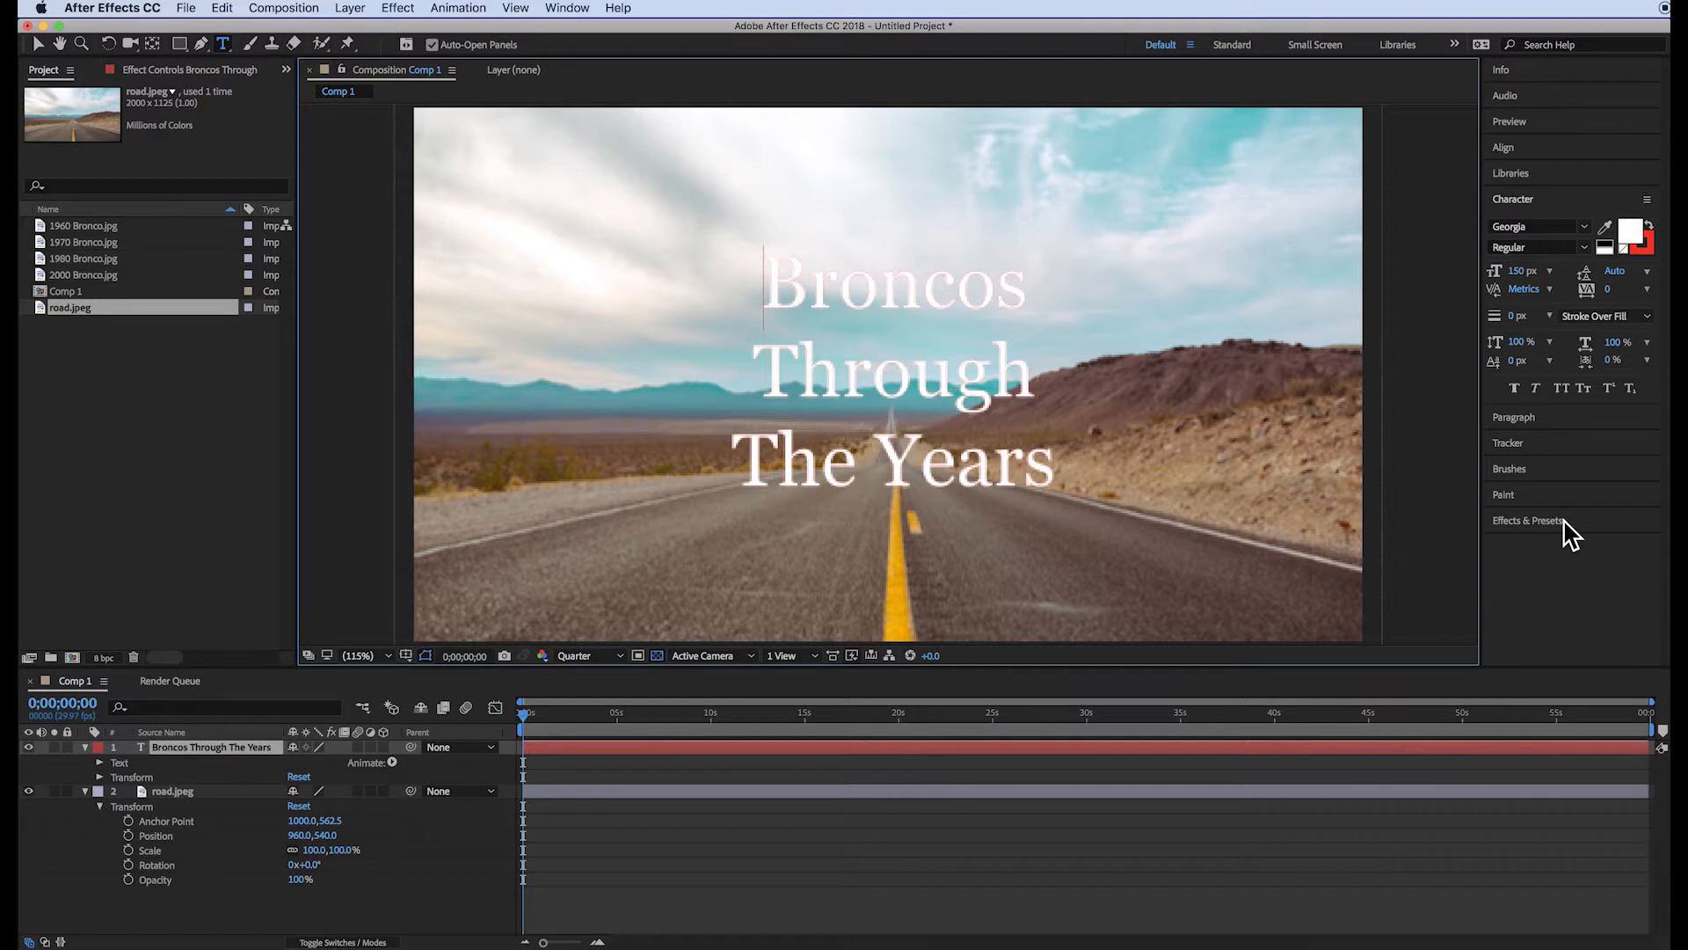
Step: Find the Drop Shadow effect, apply it to the title layer, and set the composition preview resolution to Full
{"action": "left_click", "coordinate": [1531, 522]}
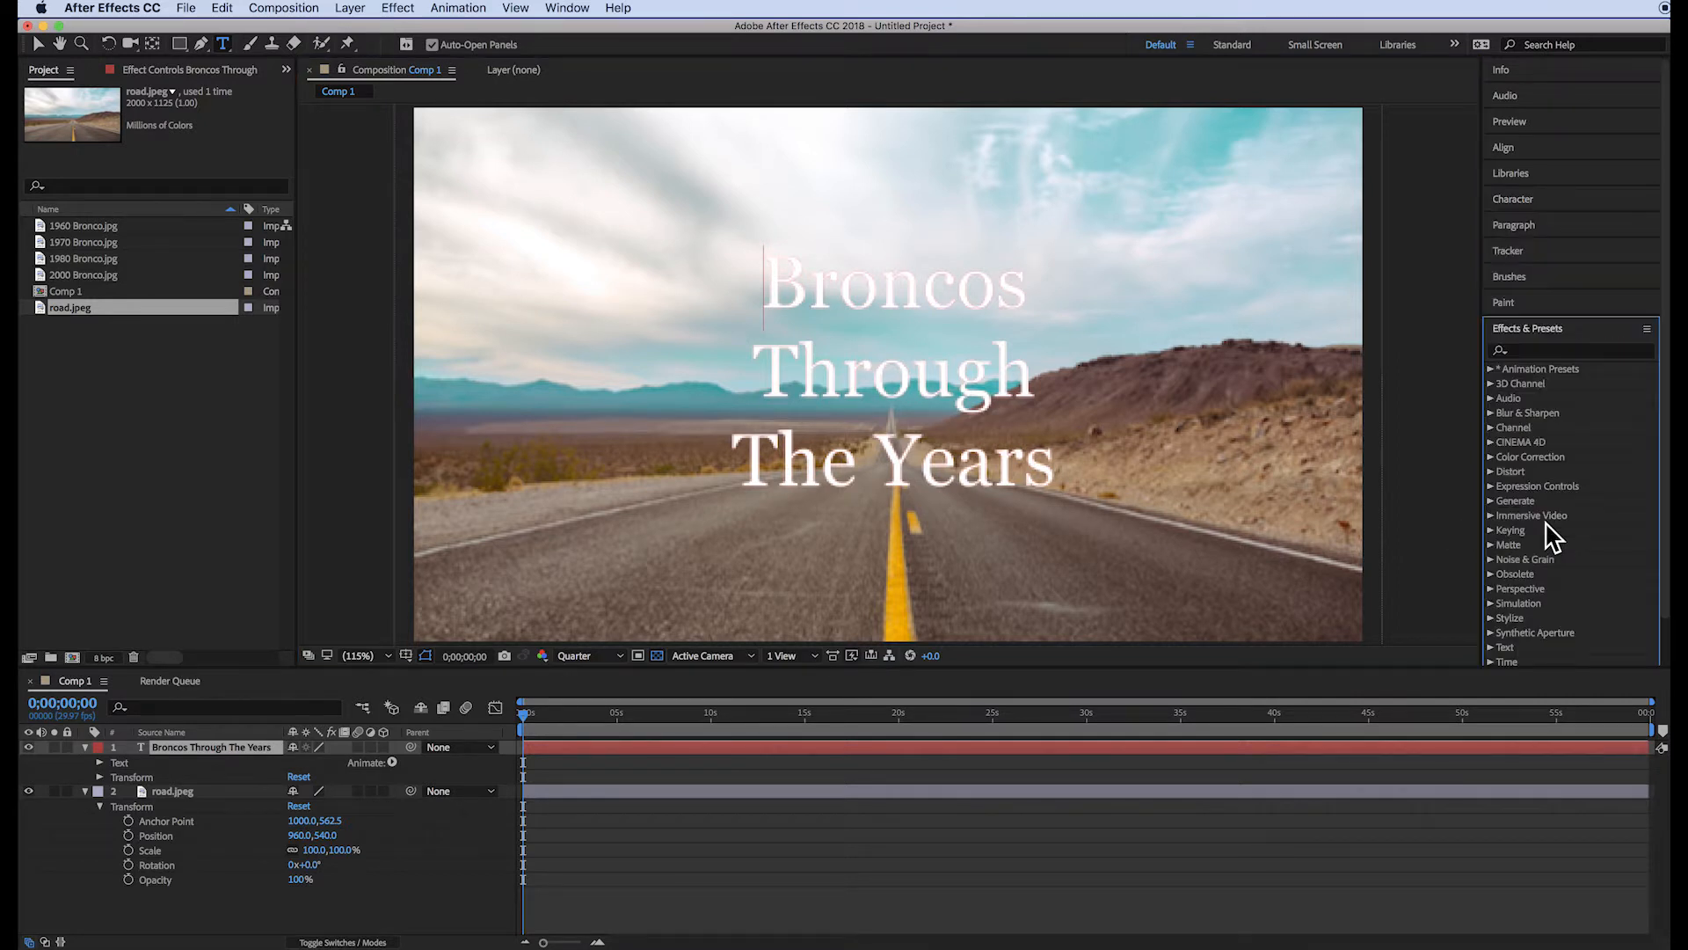
{"action": "left_click", "coordinate": [1530, 351]}
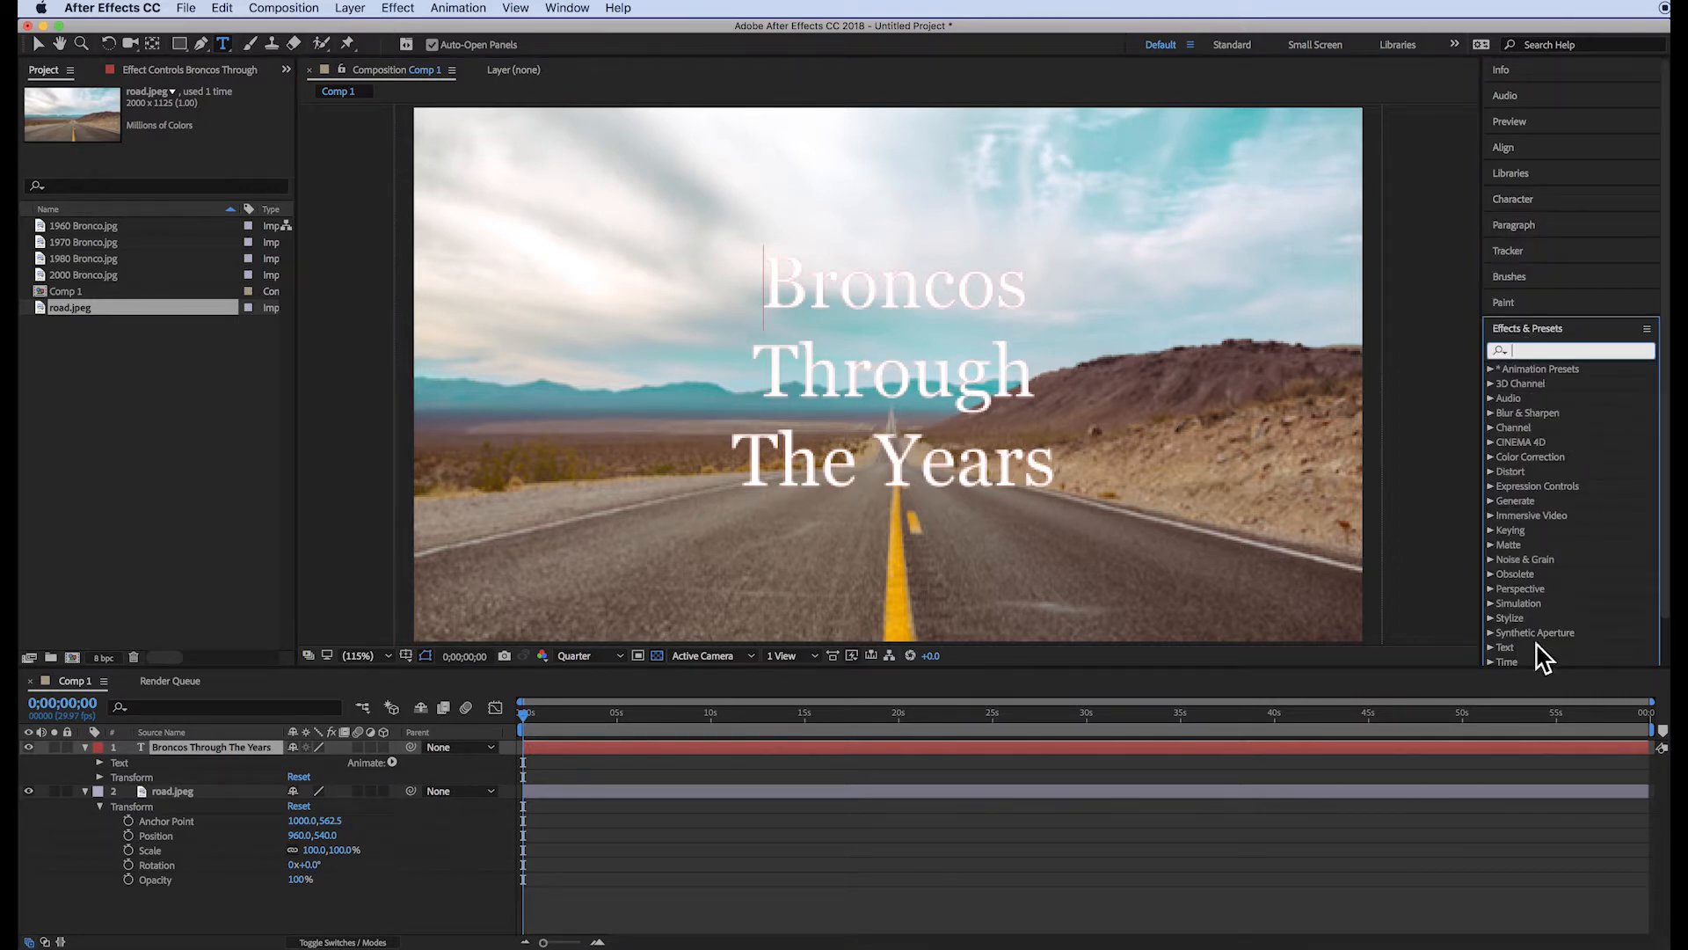
{"action": "type", "text": "drop"}
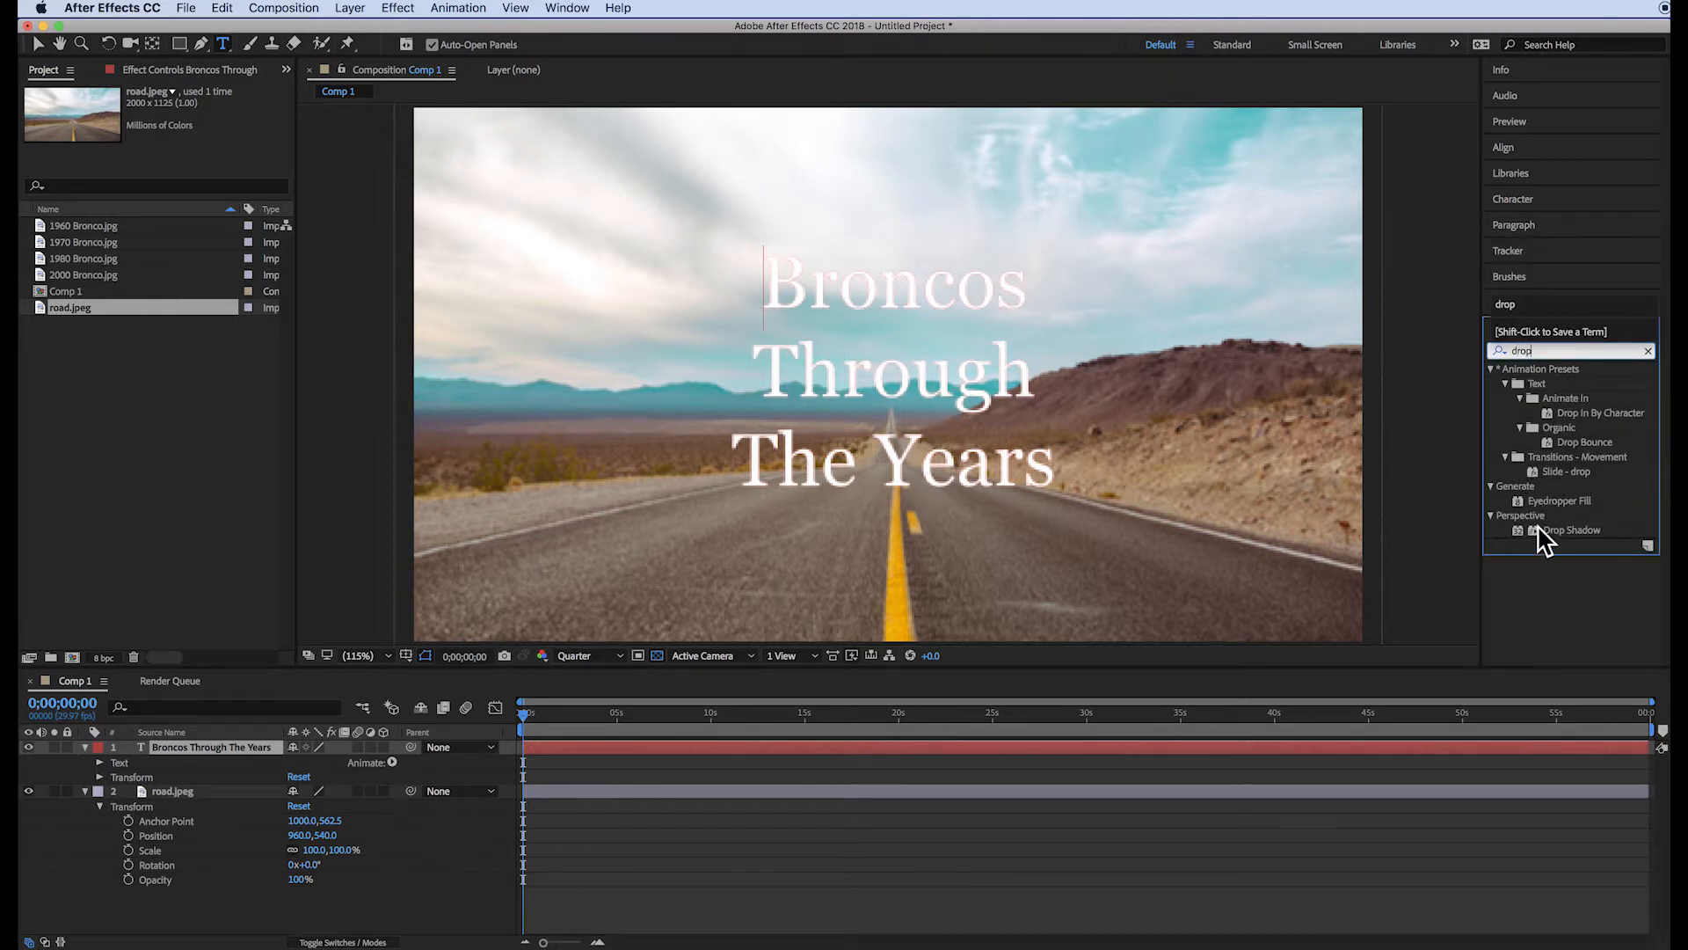
{"action": "left_click_drag", "start_coordinate": [1547, 539], "coordinate": [1198, 752]}
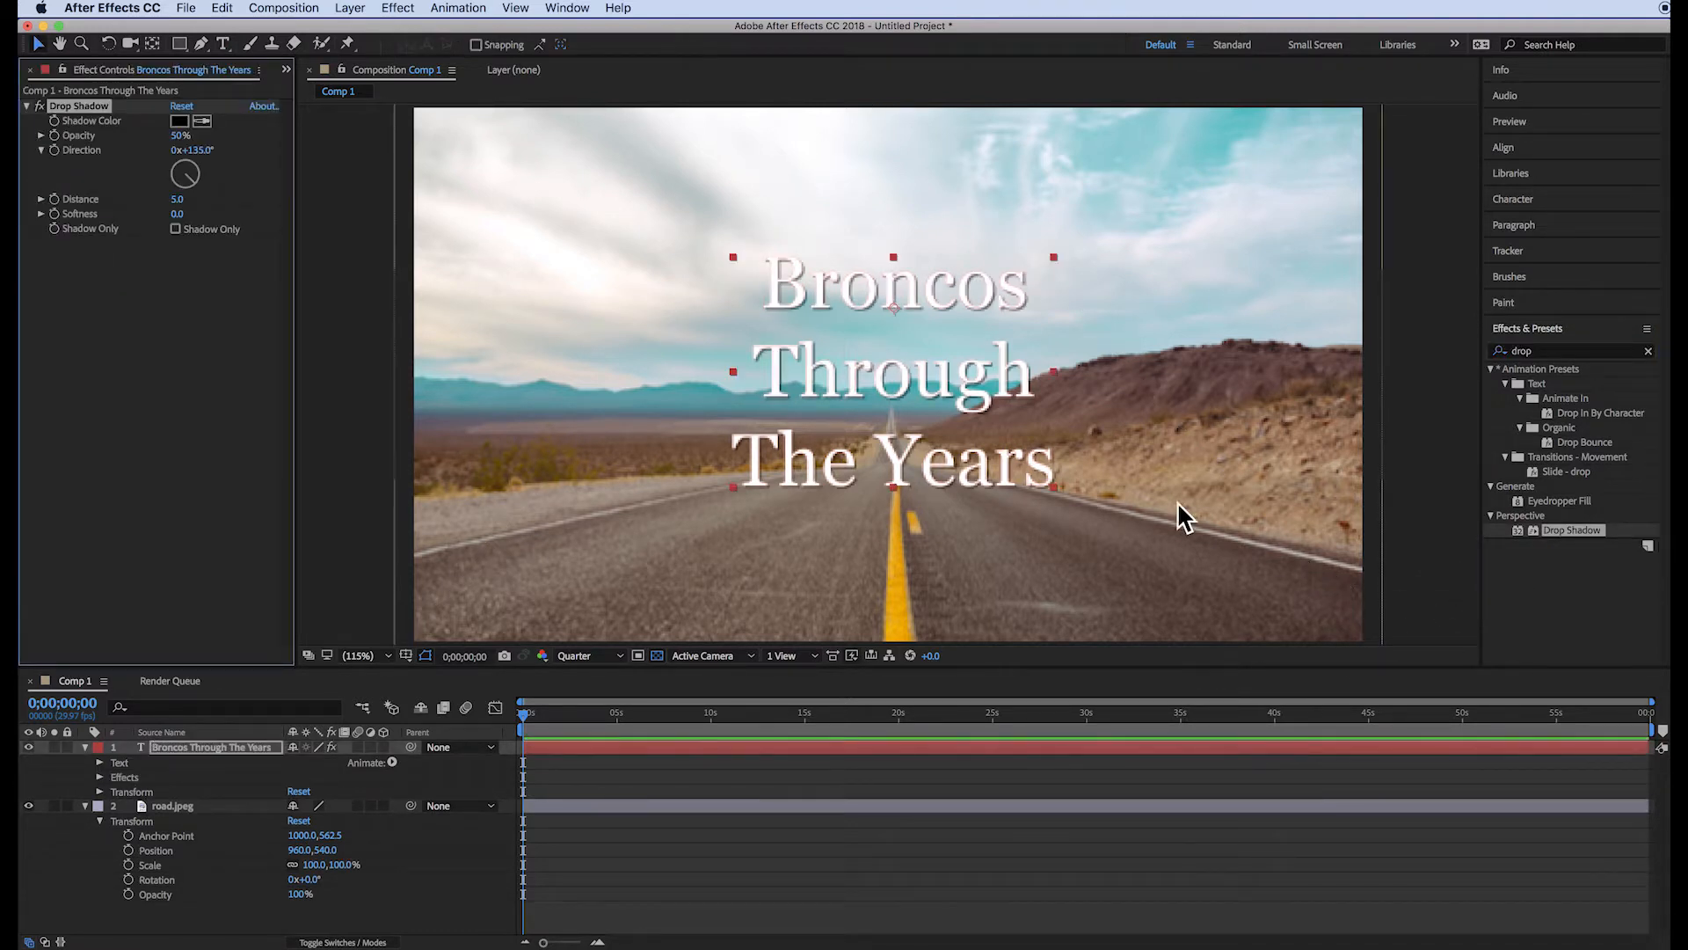
{"action": "left_click", "coordinate": [623, 659]}
{"action": "left_click", "coordinate": [603, 699]}
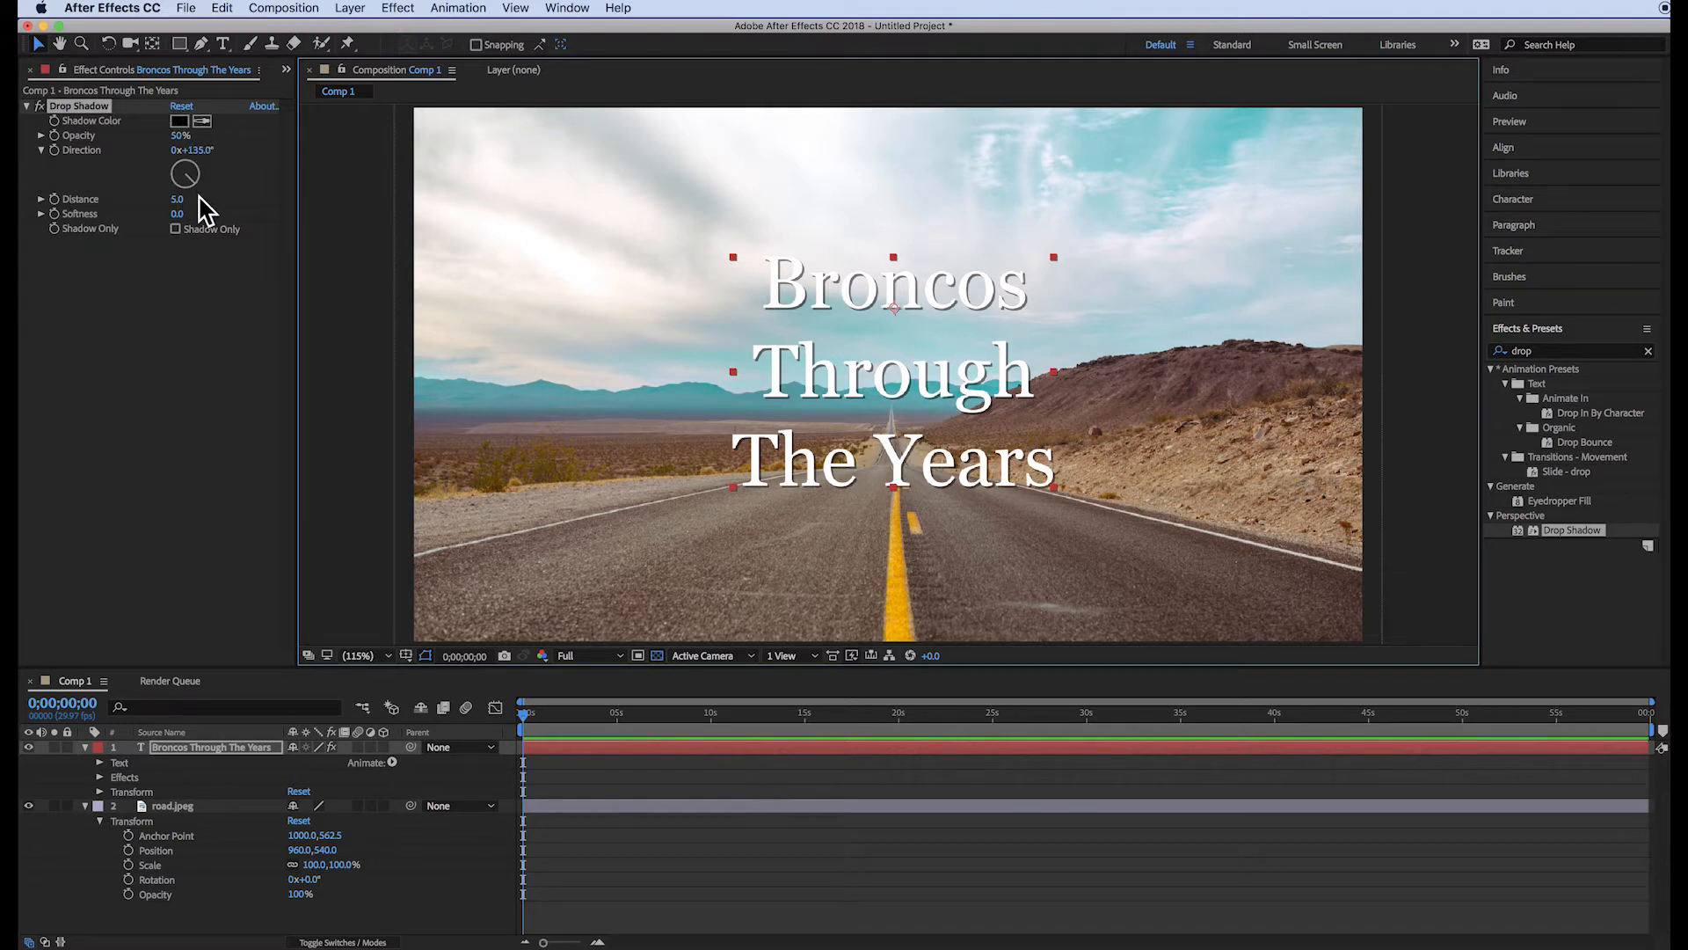
Step: Set the title's drop shadow to 100% opacity and a distance of 8
{"action": "left_click", "coordinate": [179, 135]}
{"action": "left_click_drag", "start_coordinate": [178, 135], "coordinate": [426, 144]}
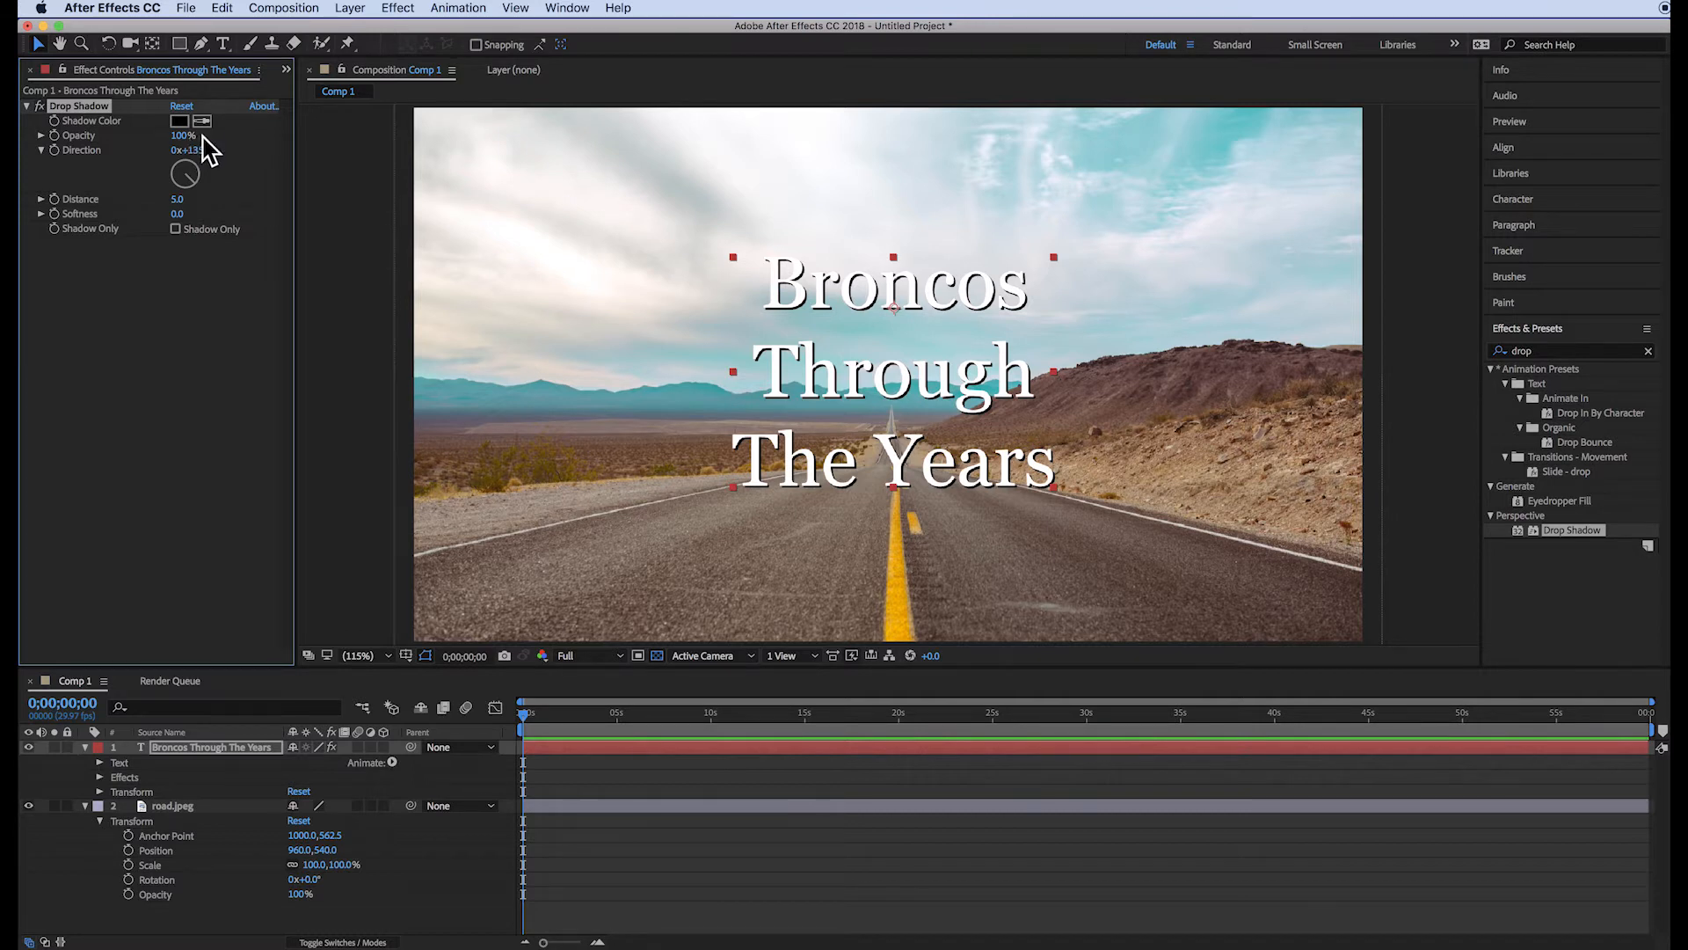
{"action": "left_click", "coordinate": [177, 199]}
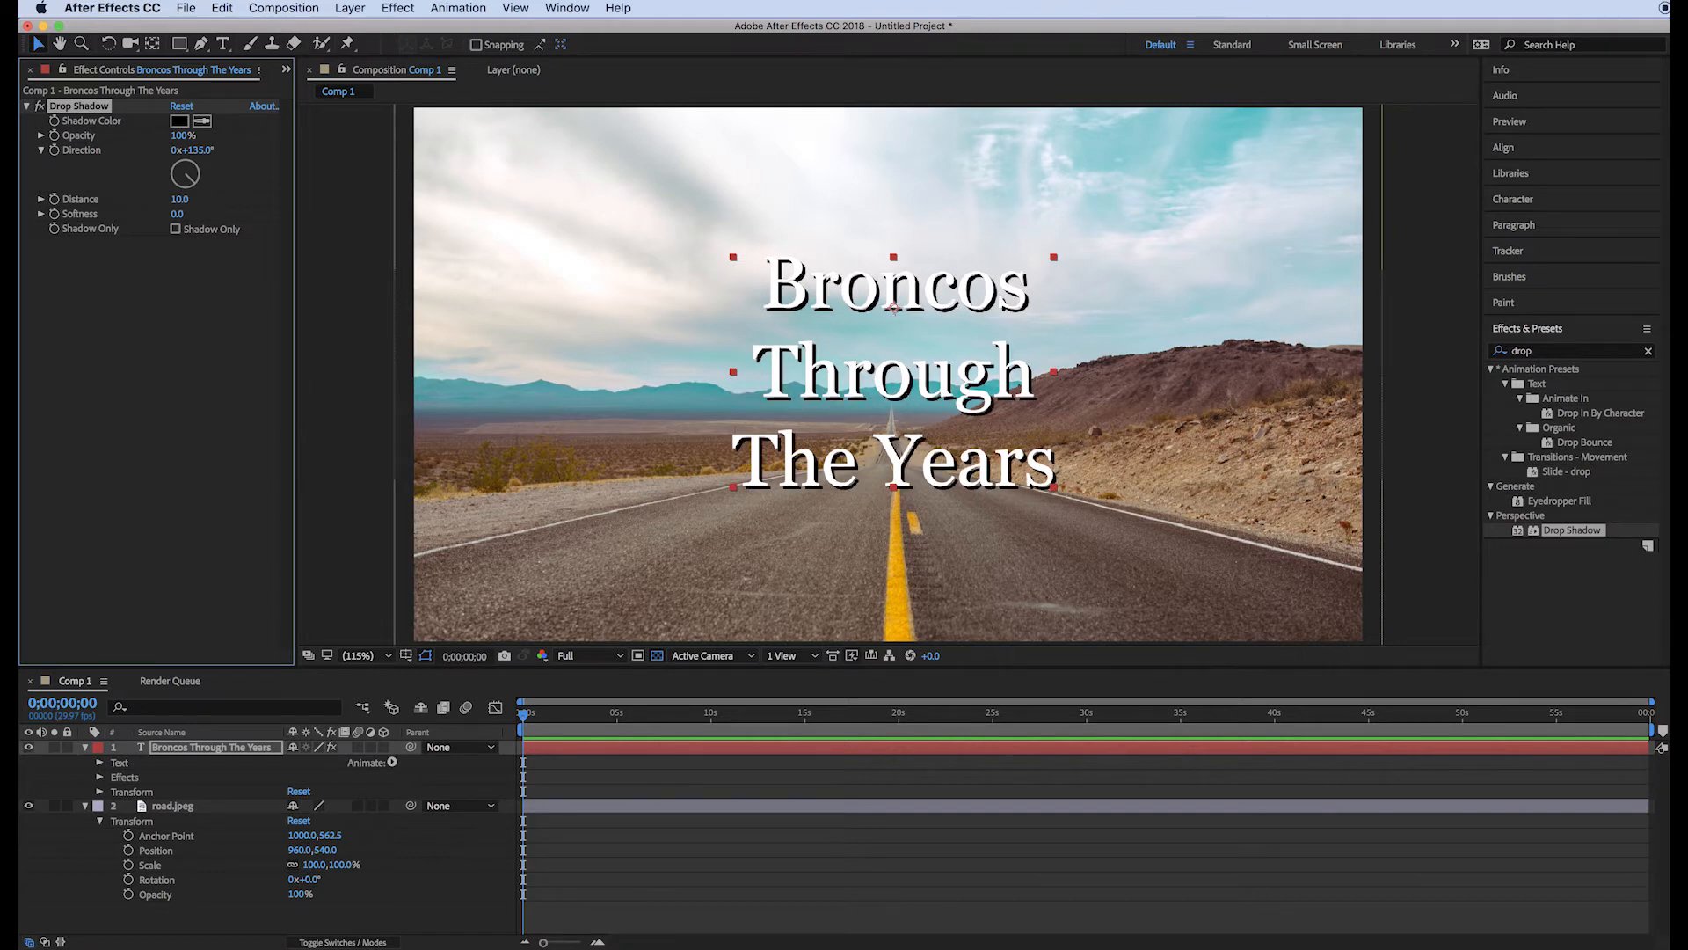
{"action": "left_click", "coordinate": [181, 200]}
{"action": "key", "text": "Return"}
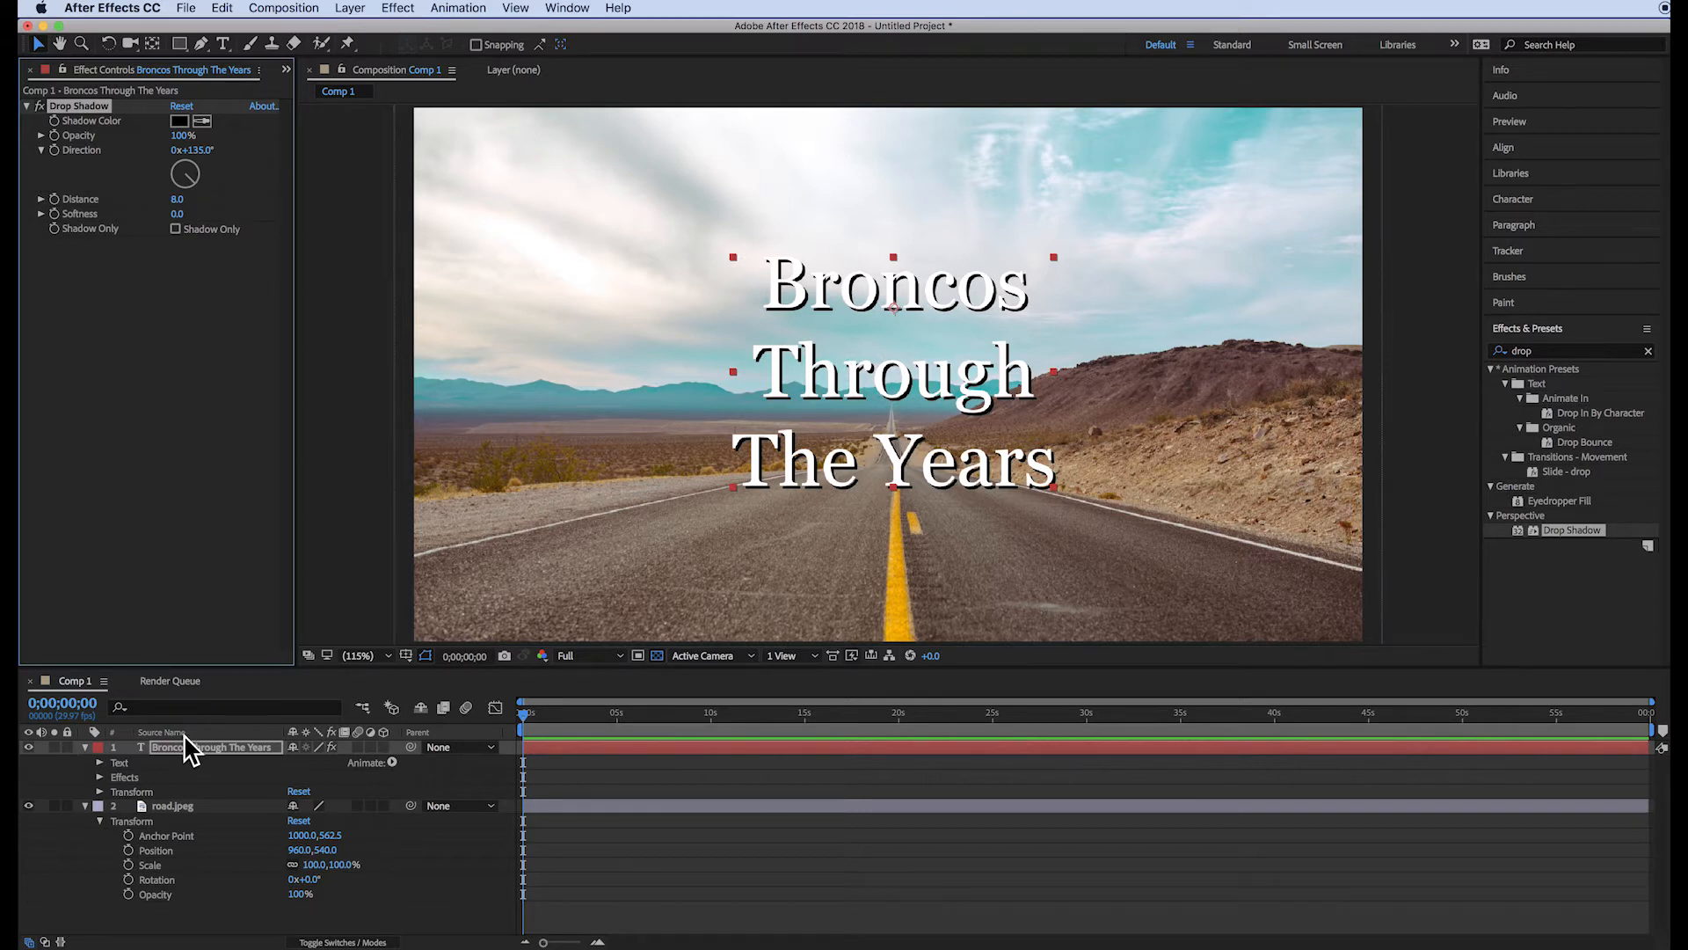
Step: Collapse the road layer, expand the title layer's Transform properties, and add a Position keyframe at 0;00;00;00
{"action": "left_click", "coordinate": [85, 806]}
{"action": "left_click", "coordinate": [86, 746]}
{"action": "left_click", "coordinate": [86, 747]}
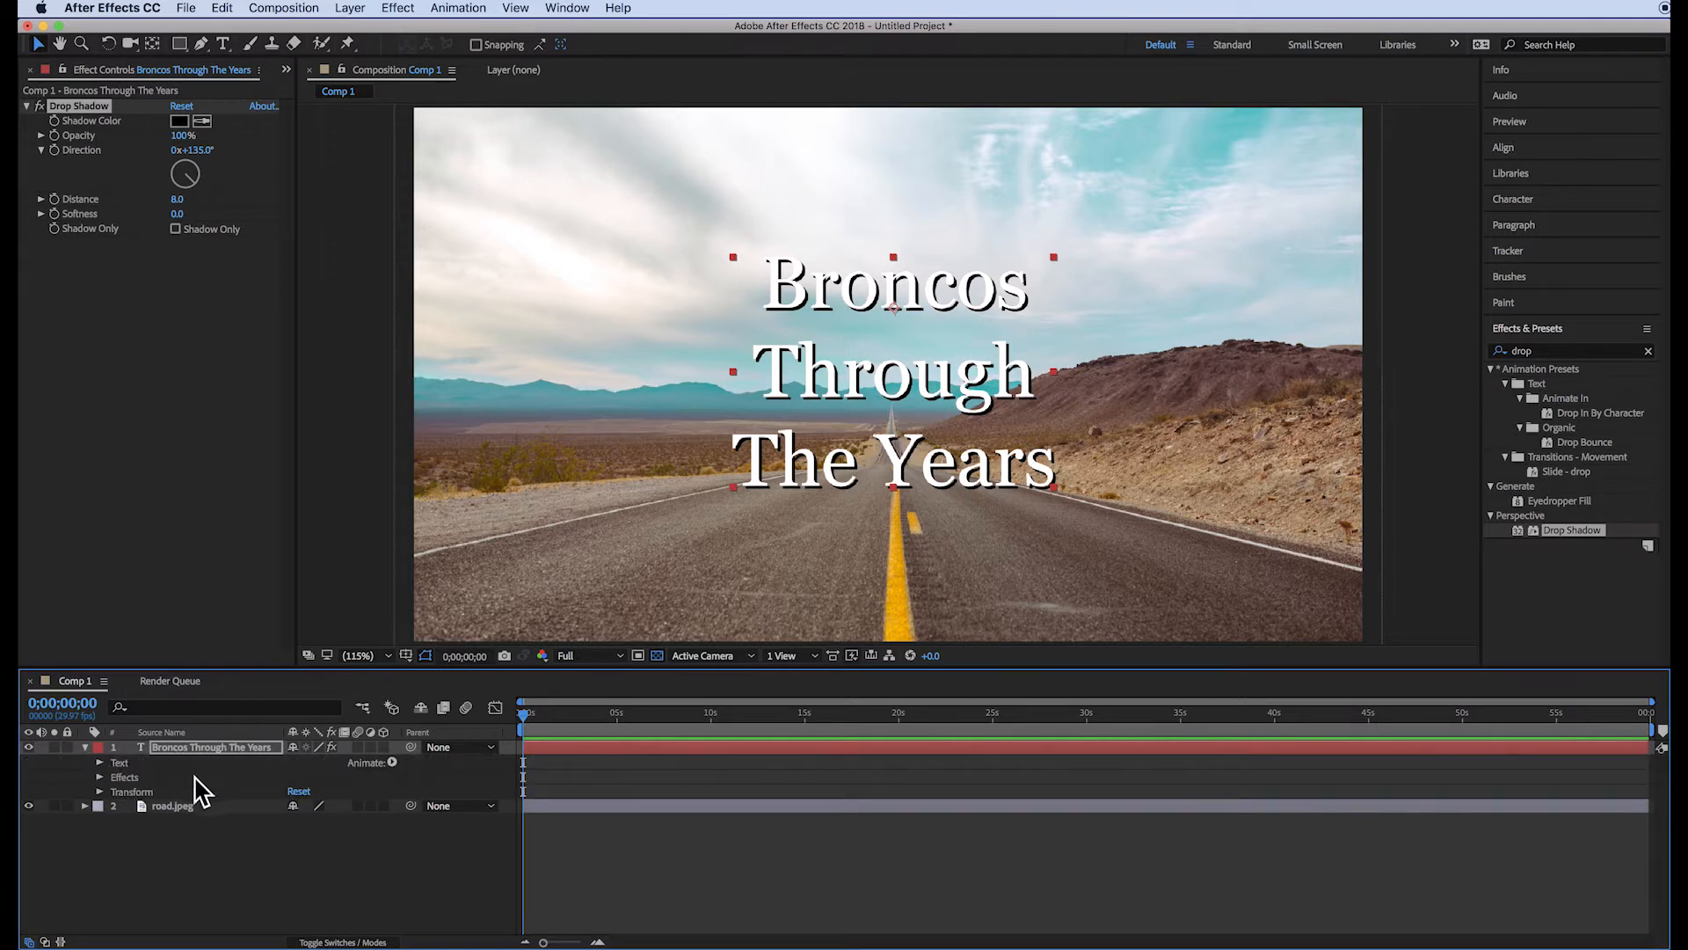
{"action": "left_click", "coordinate": [99, 792]}
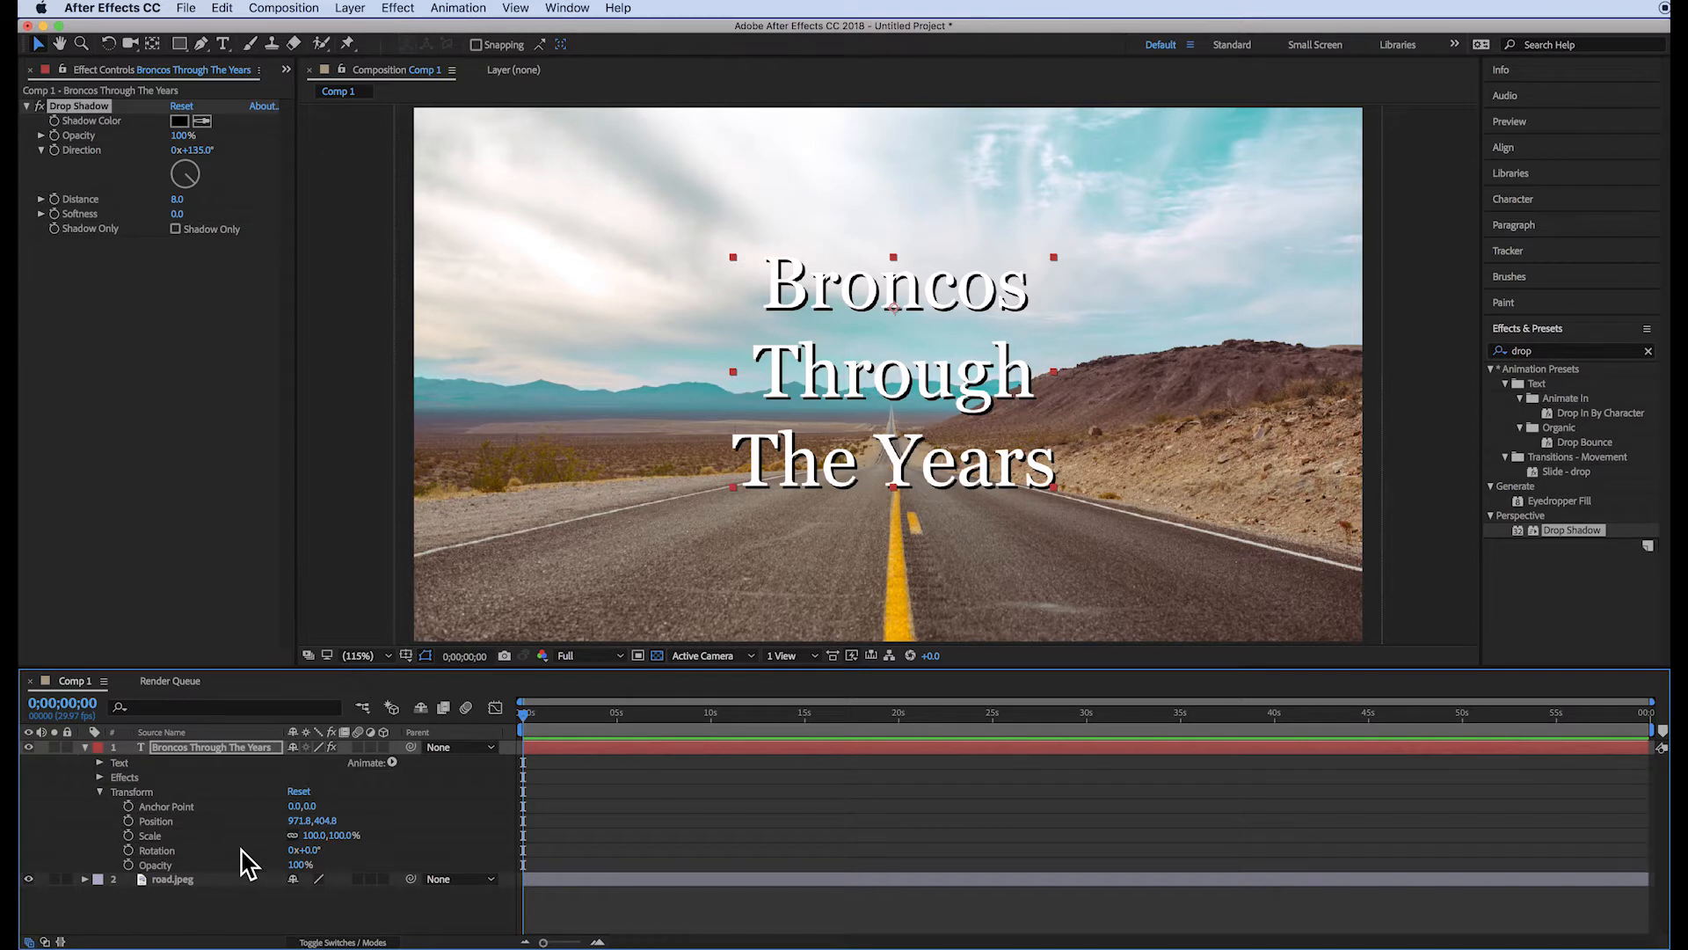
{"action": "left_click", "coordinate": [128, 822]}
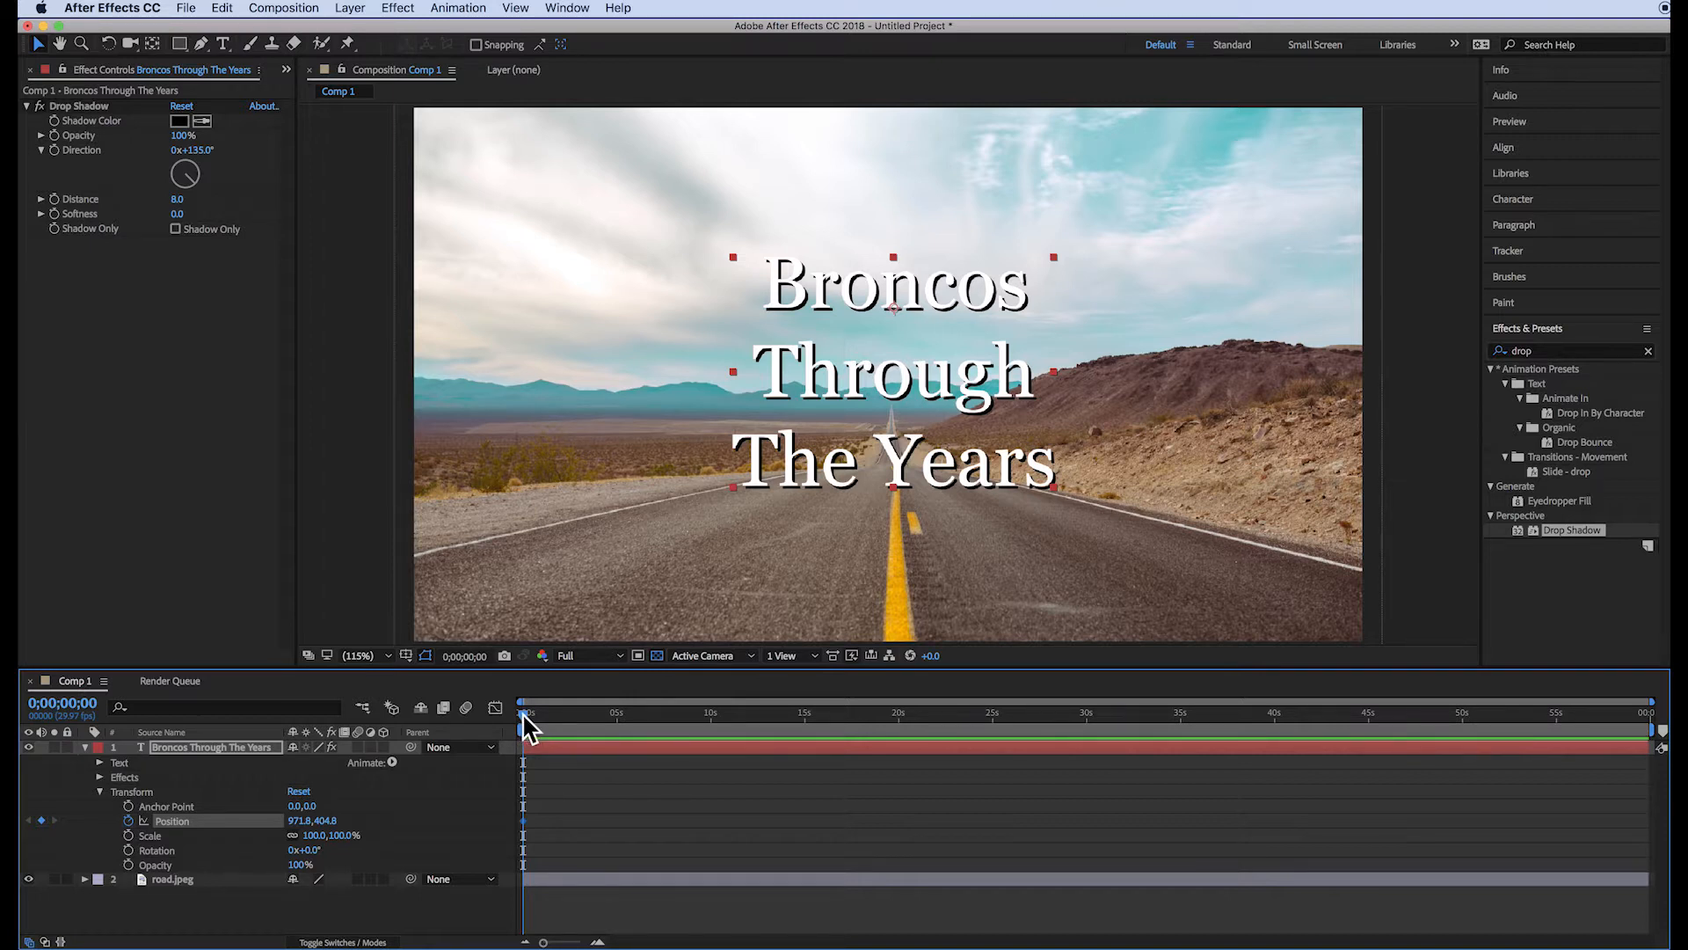
Step: At 0;00;02;00, keyframe the title's Position just outside the left edge of the frame, with an X value of -326.2
{"action": "left_click_drag", "start_coordinate": [523, 712], "coordinate": [559, 714]}
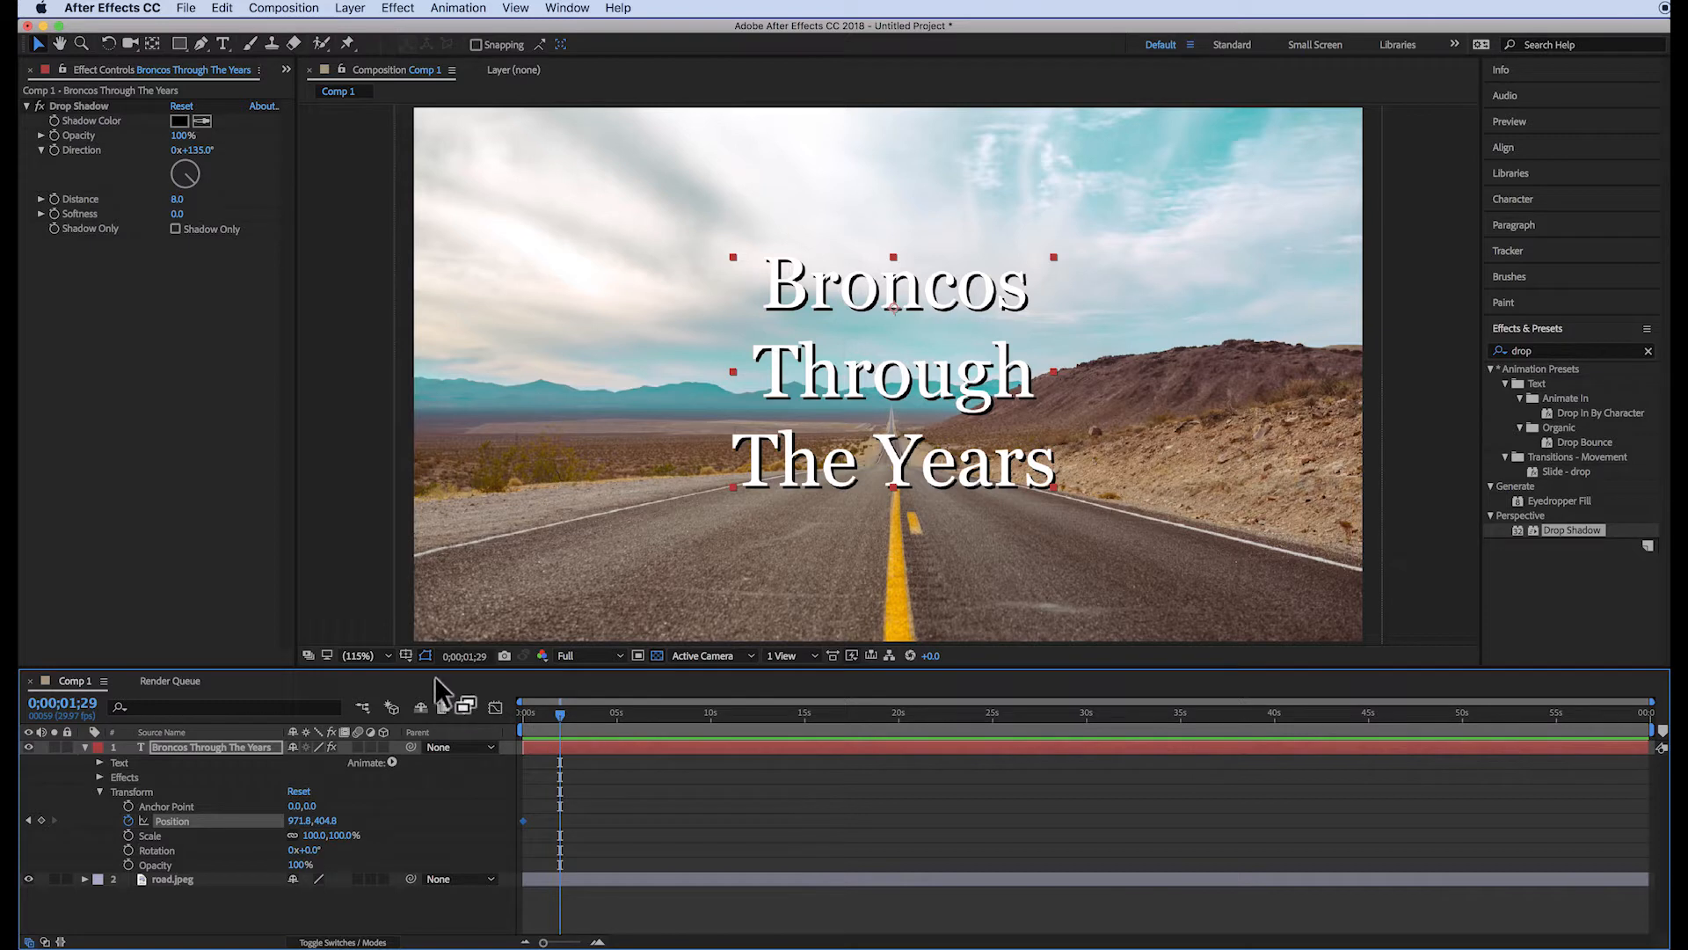
{"action": "left_click", "coordinate": [465, 656]}
{"action": "type", "text": "200"}
{"action": "key", "text": "Return"}
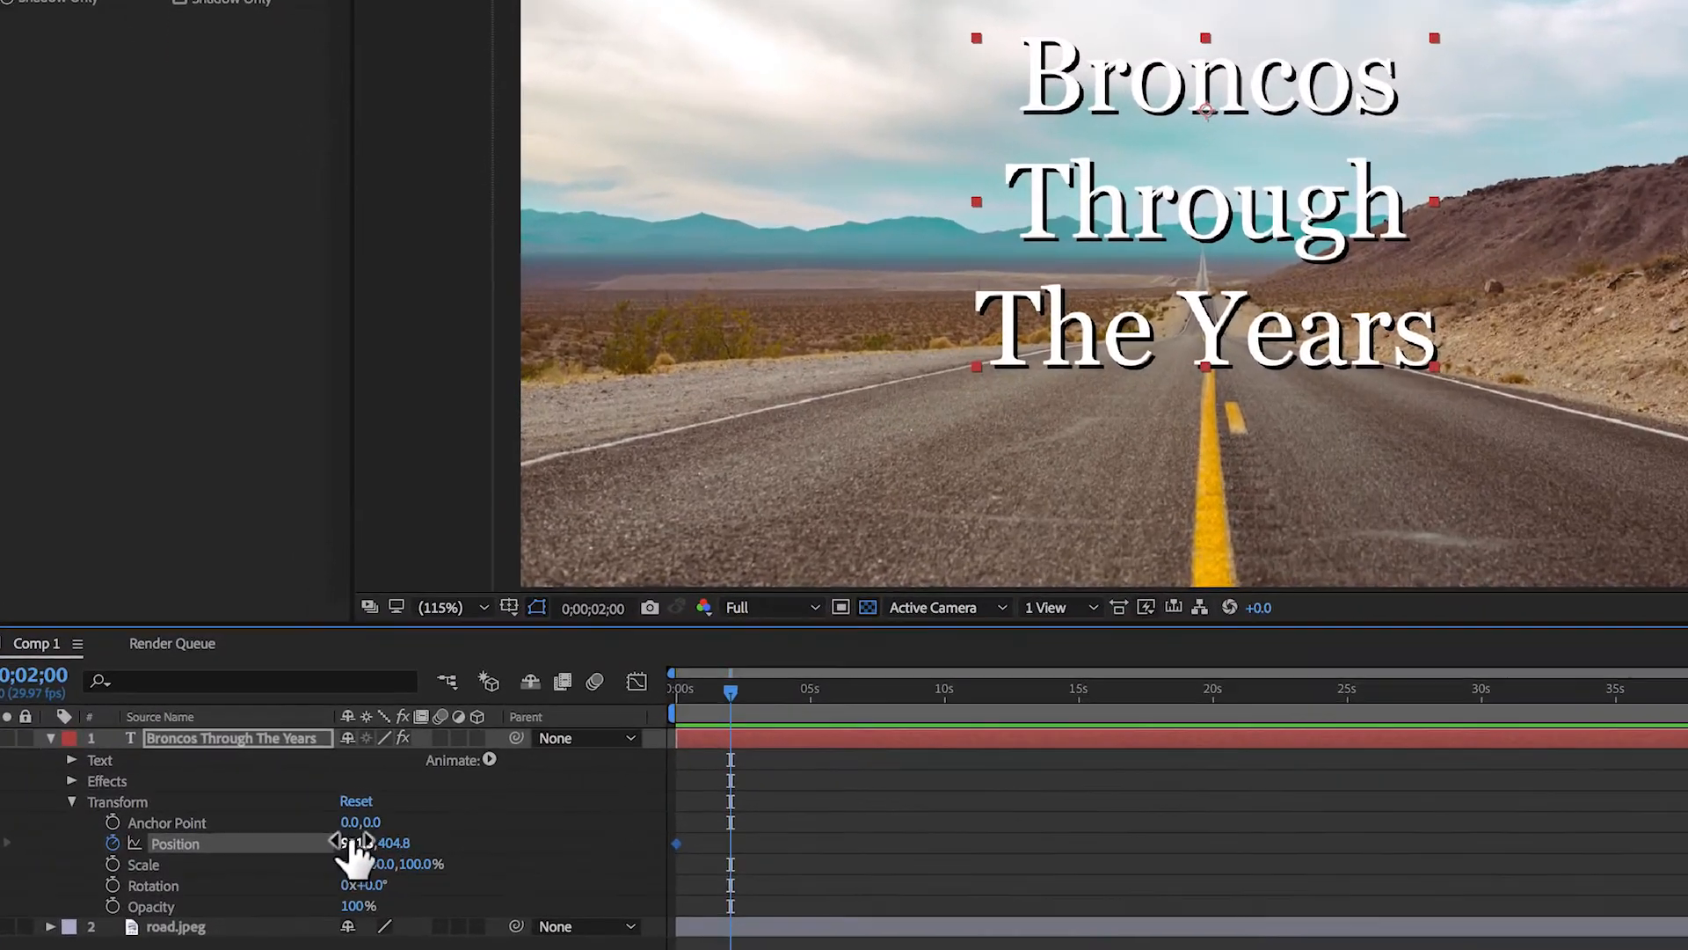
{"action": "left_click", "coordinate": [354, 842]}
{"action": "left_click_drag", "start_coordinate": [361, 844], "coordinate": [27, 859]}
{"action": "left_click_drag", "start_coordinate": [358, 846], "coordinate": [23, 845]}
{"action": "left_click_drag", "start_coordinate": [366, 857], "coordinate": [67, 842]}
{"action": "left_click_drag", "start_coordinate": [354, 844], "coordinate": [83, 845]}
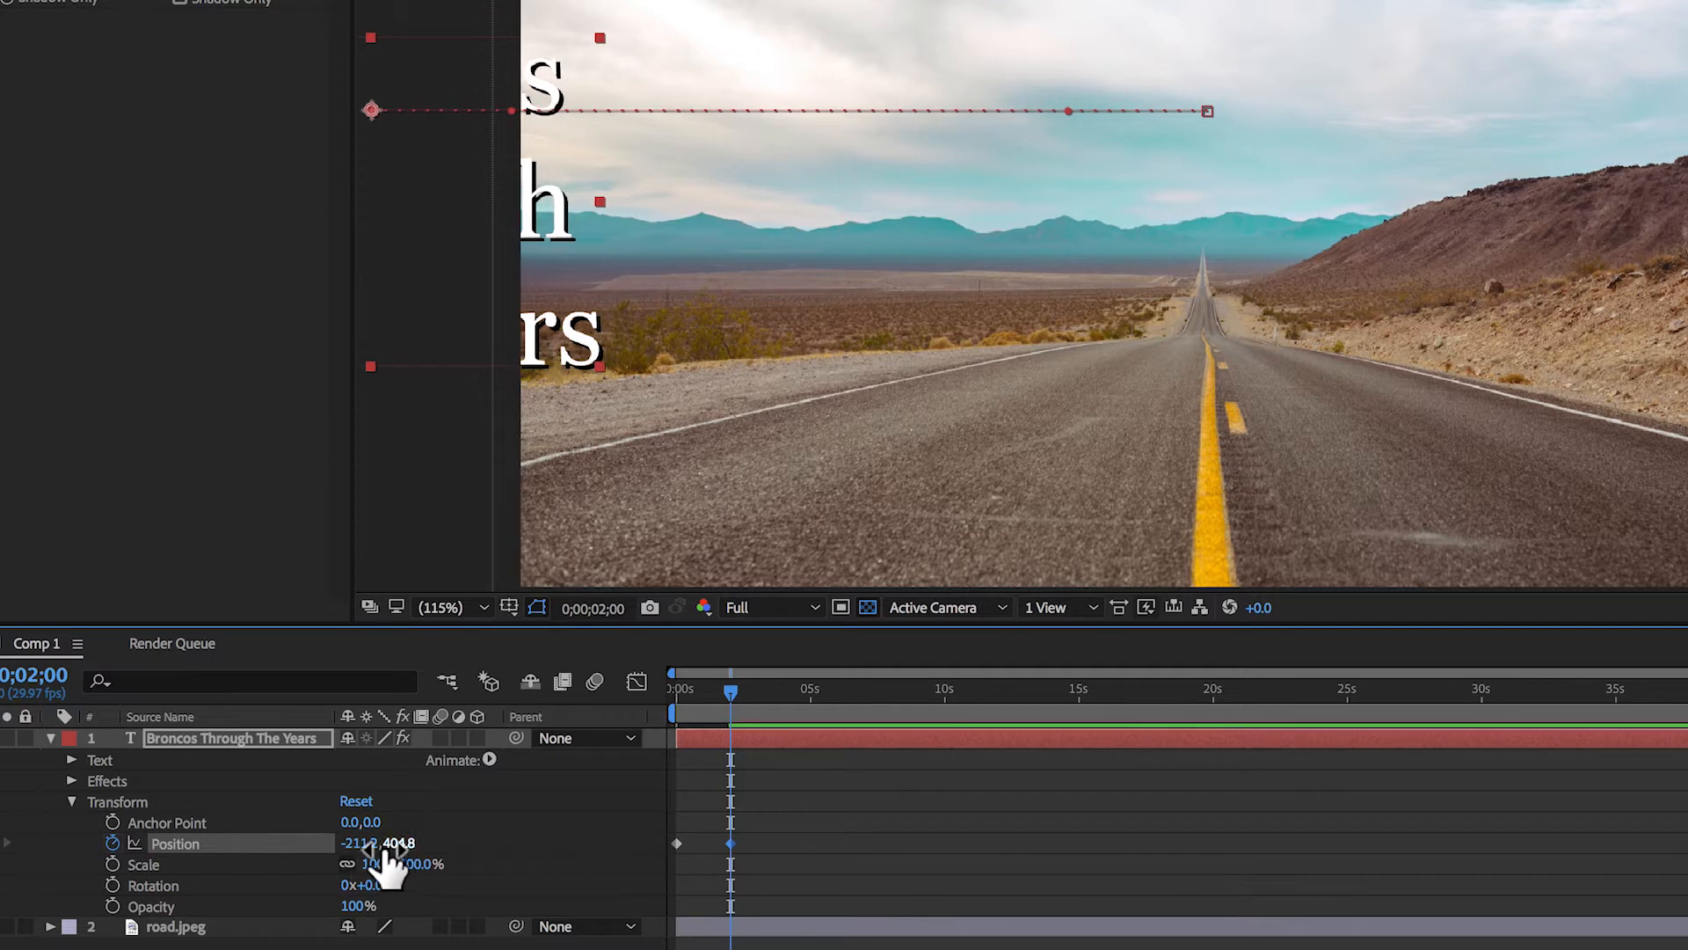
{"action": "left_click_drag", "start_coordinate": [351, 843], "coordinate": [216, 842]}
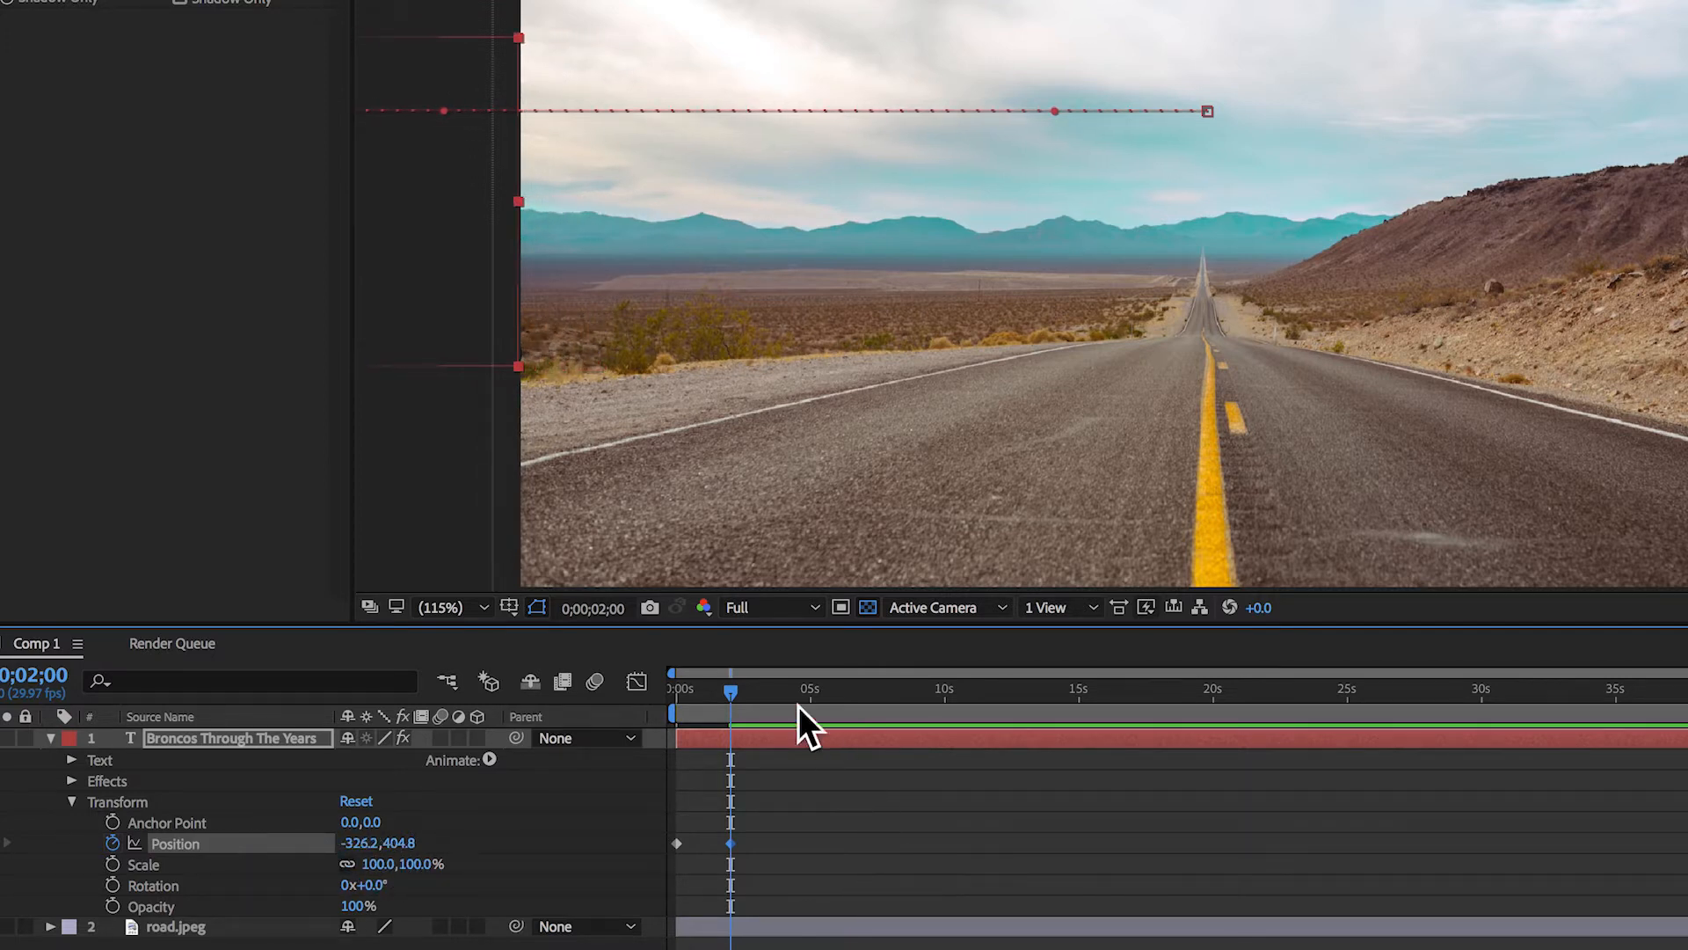
Step: Preview the title's slide-out animation from the beginning and return to the start of the timeline
{"action": "left_click_drag", "start_coordinate": [723, 693], "coordinate": [583, 704]}
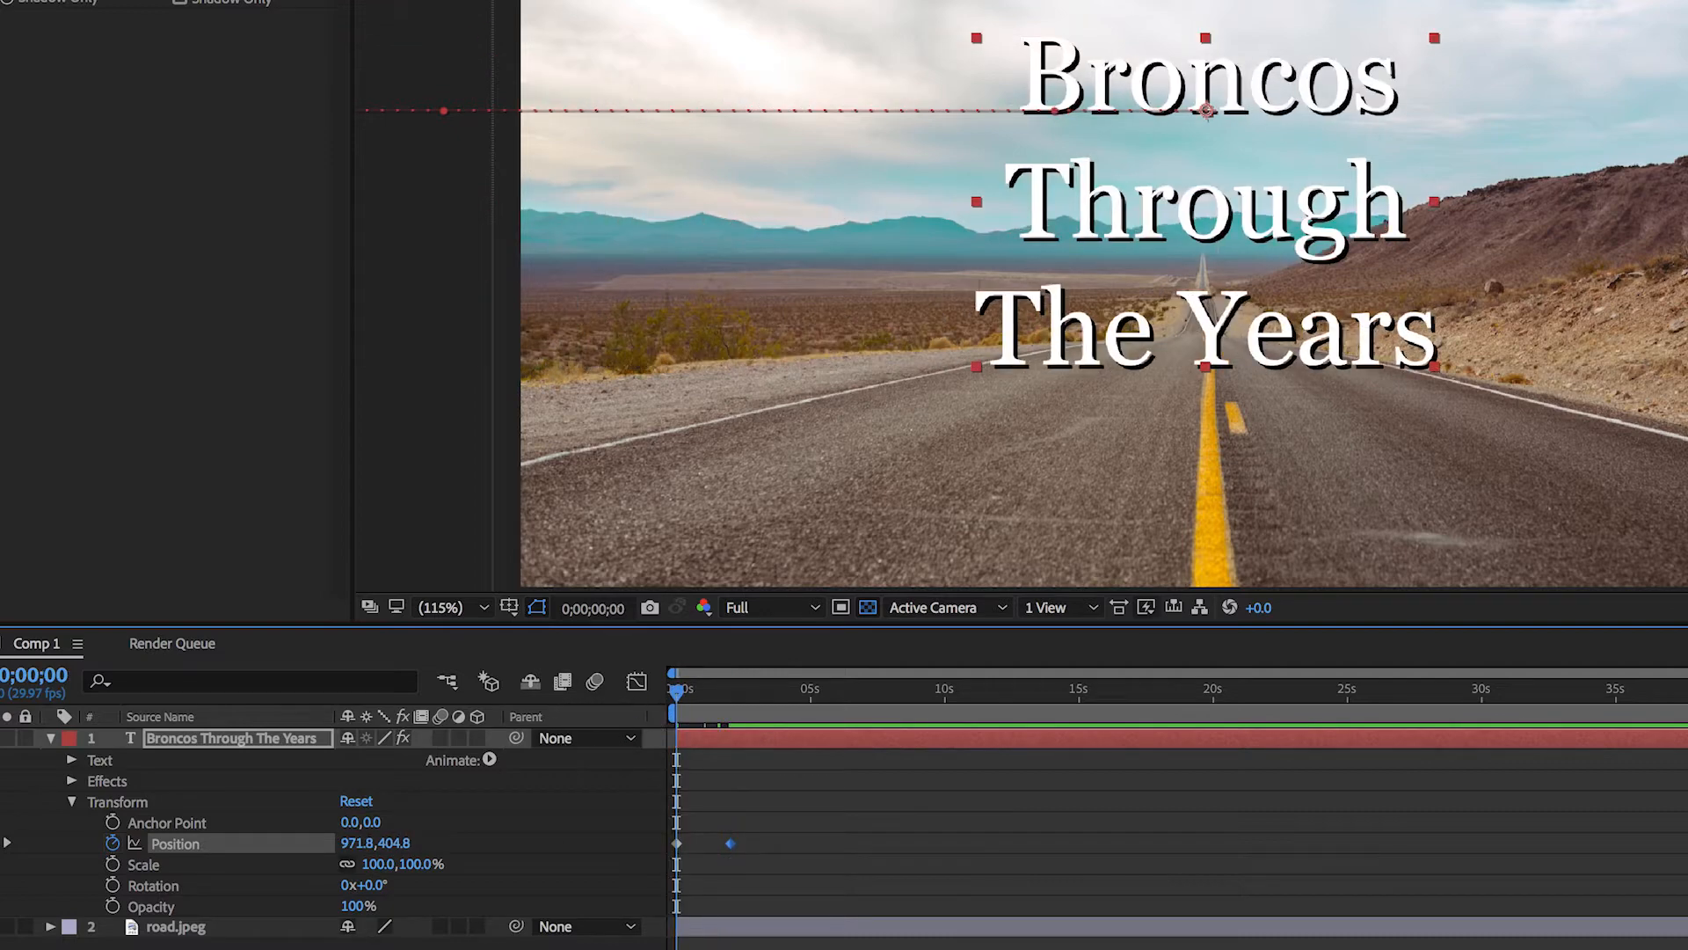
{"action": "key", "text": "space"}
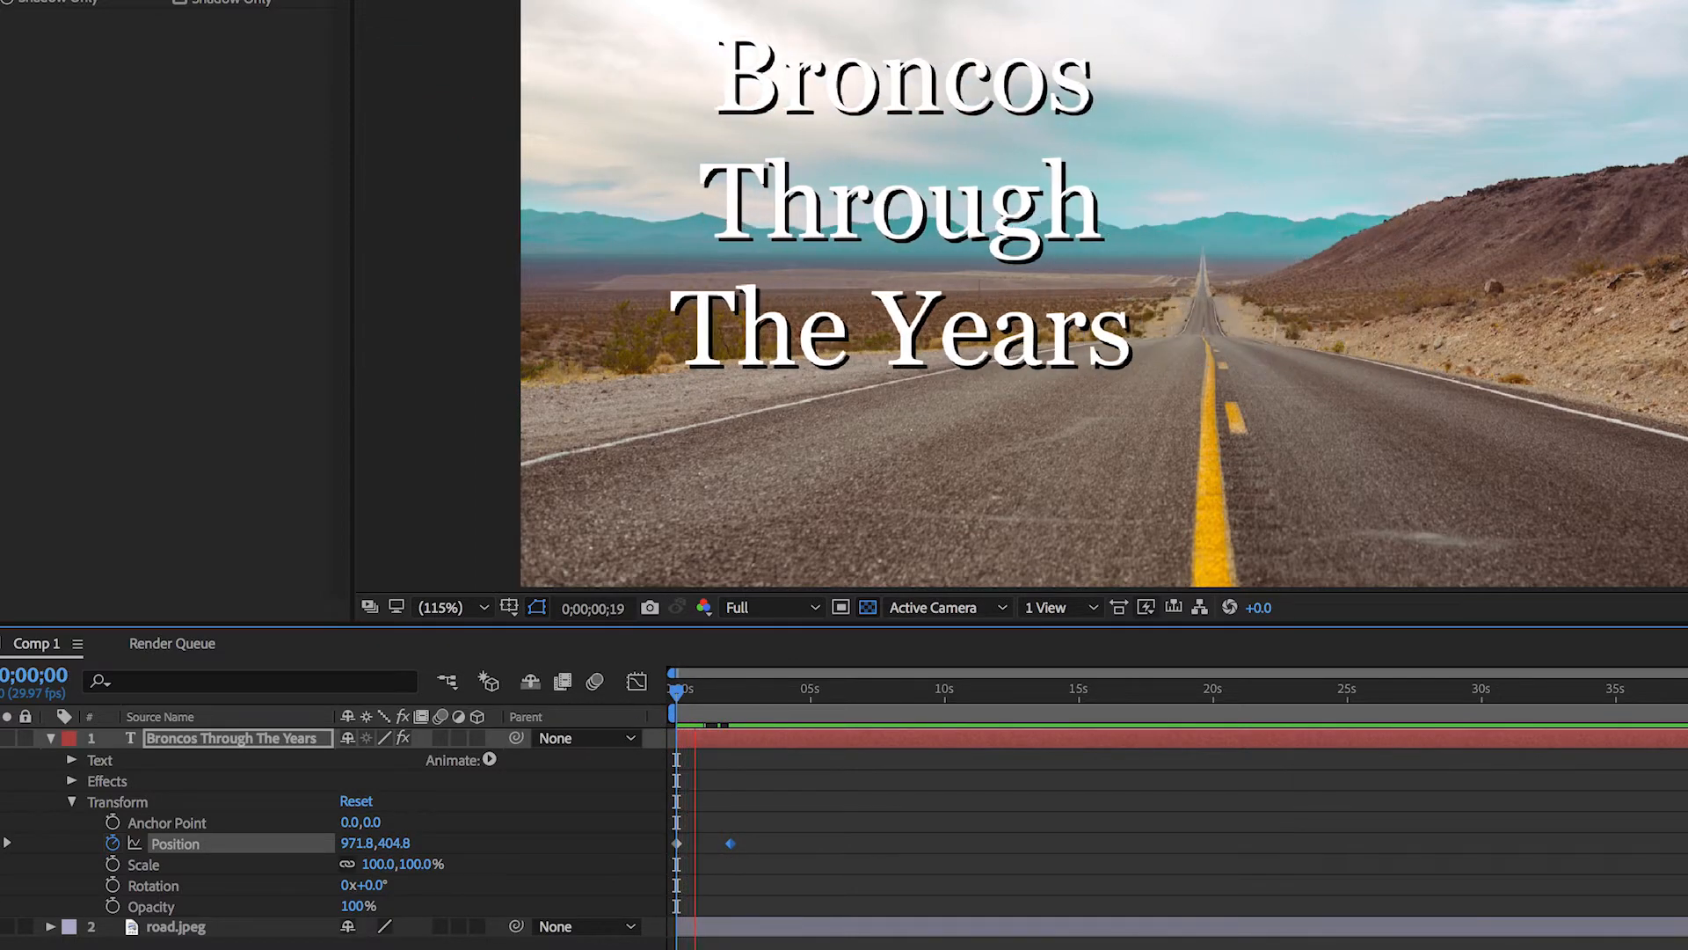
{"action": "key", "text": "space"}
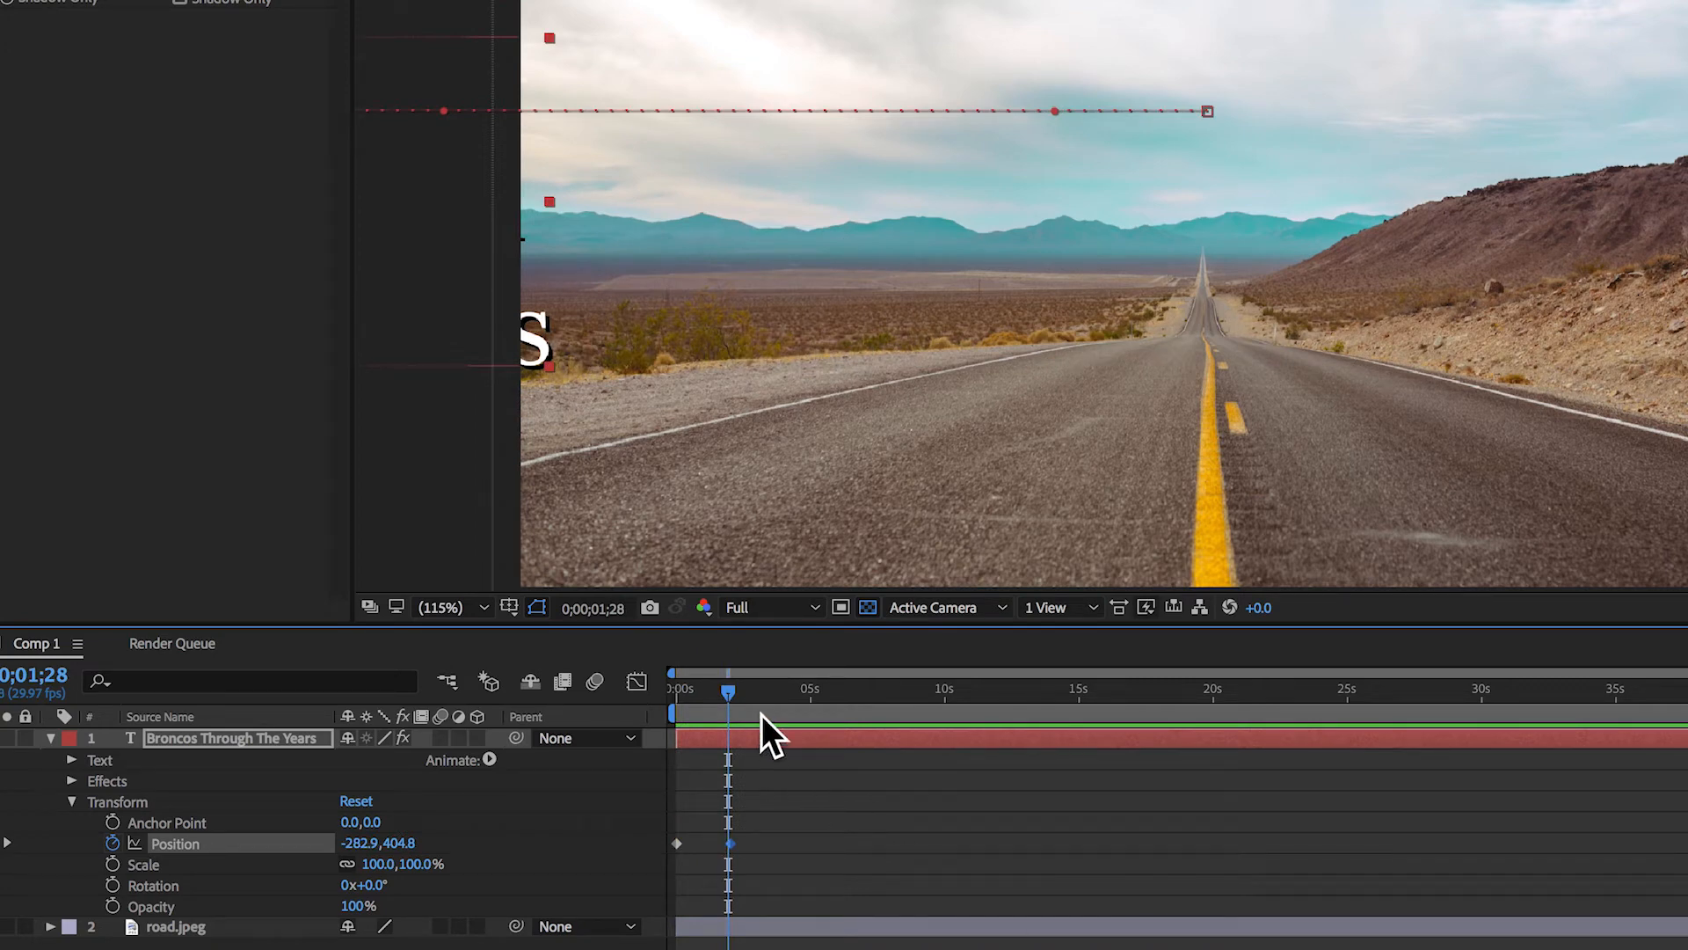
{"action": "left_click_drag", "start_coordinate": [727, 691], "coordinate": [535, 695]}
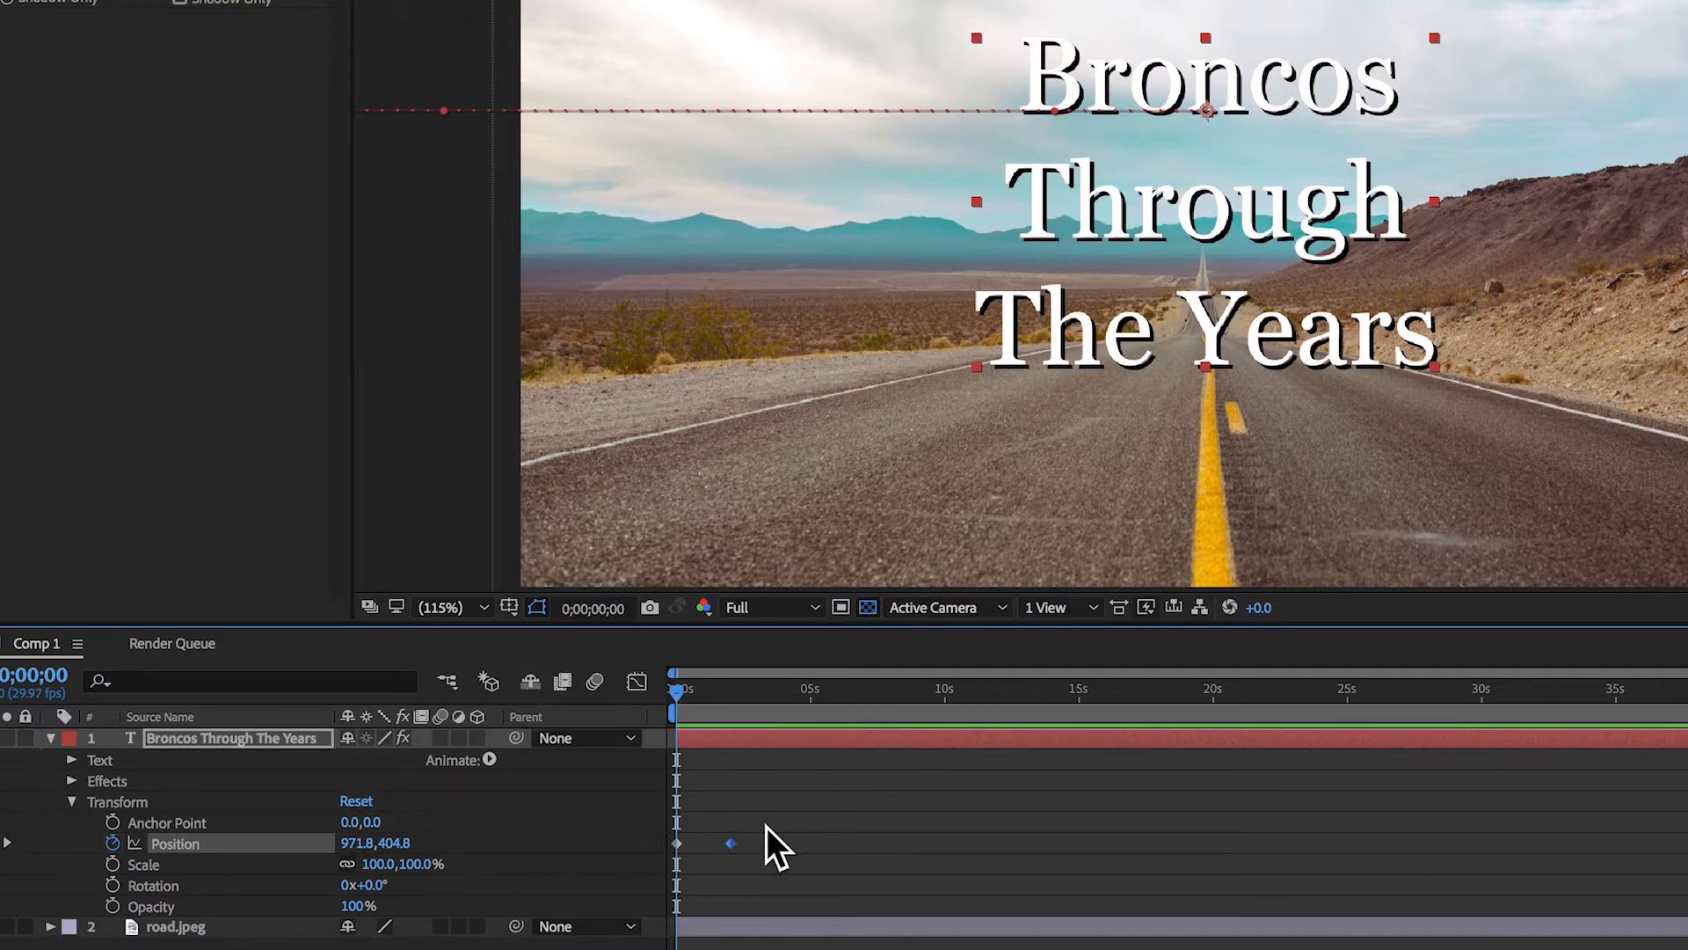
Step: Shift both of the title's Position keyframes together so the first one sits at 0;00;02;00
{"action": "mouse_move", "coordinate": [758, 821]}
{"action": "left_mouse_down"}
{"action": "mouse_move", "coordinate": [661, 878]}
{"action": "mouse_move", "coordinate": [675, 842]}
{"action": "mouse_move", "coordinate": [740, 845]}
{"action": "left_mouse_up"}
{"action": "left_click", "coordinate": [737, 682]}
{"action": "left_click_drag", "start_coordinate": [737, 682], "coordinate": [725, 700]}
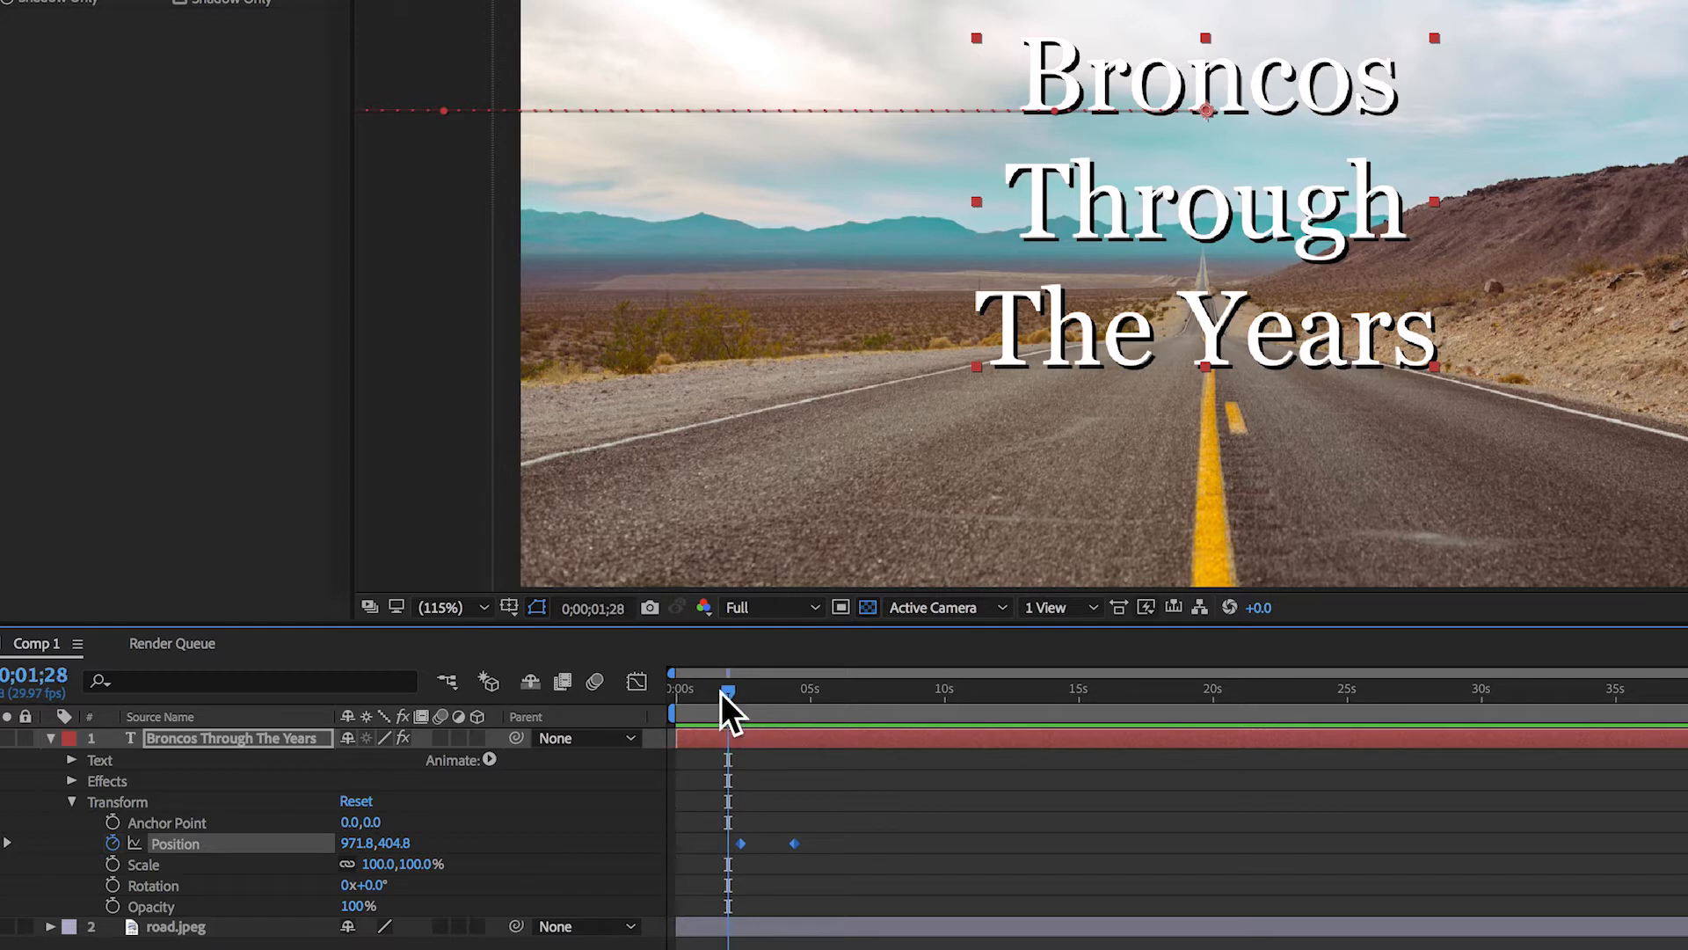
{"action": "left_click", "coordinate": [617, 609]}
{"action": "type", "text": "200"}
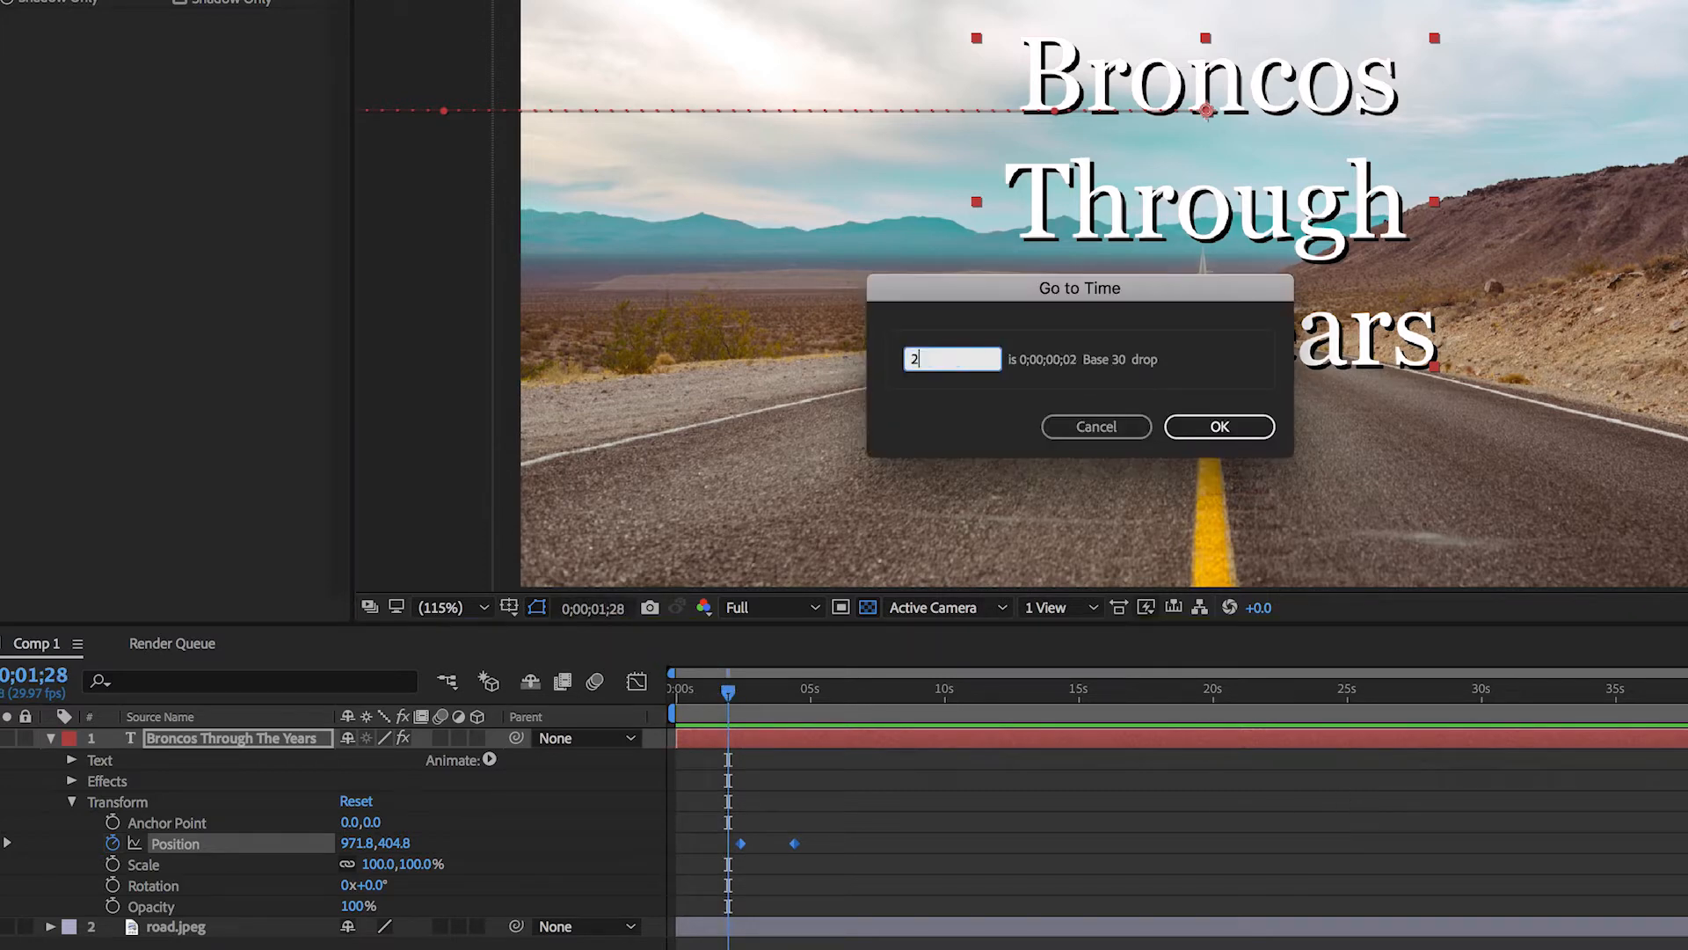
{"action": "key", "text": "Return"}
{"action": "left_click_drag", "start_coordinate": [816, 818], "coordinate": [730, 844]}
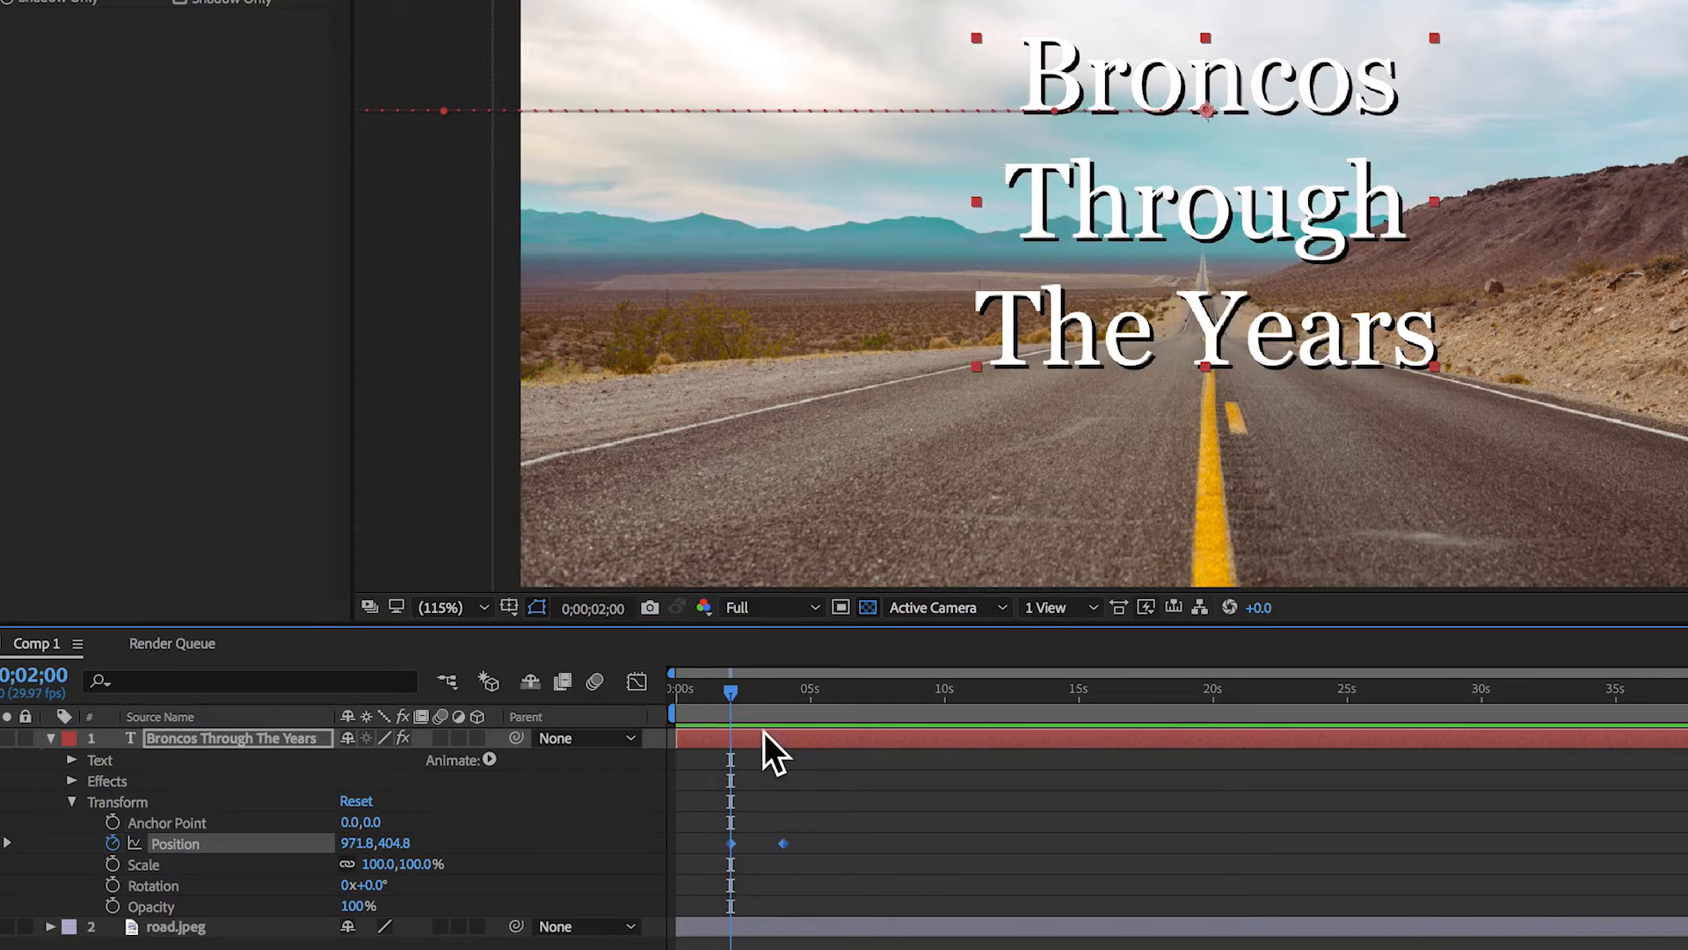
Step: Play the retimed title animation from the start, and return to its first Position keyframe
{"action": "left_click_drag", "start_coordinate": [731, 691], "coordinate": [519, 734]}
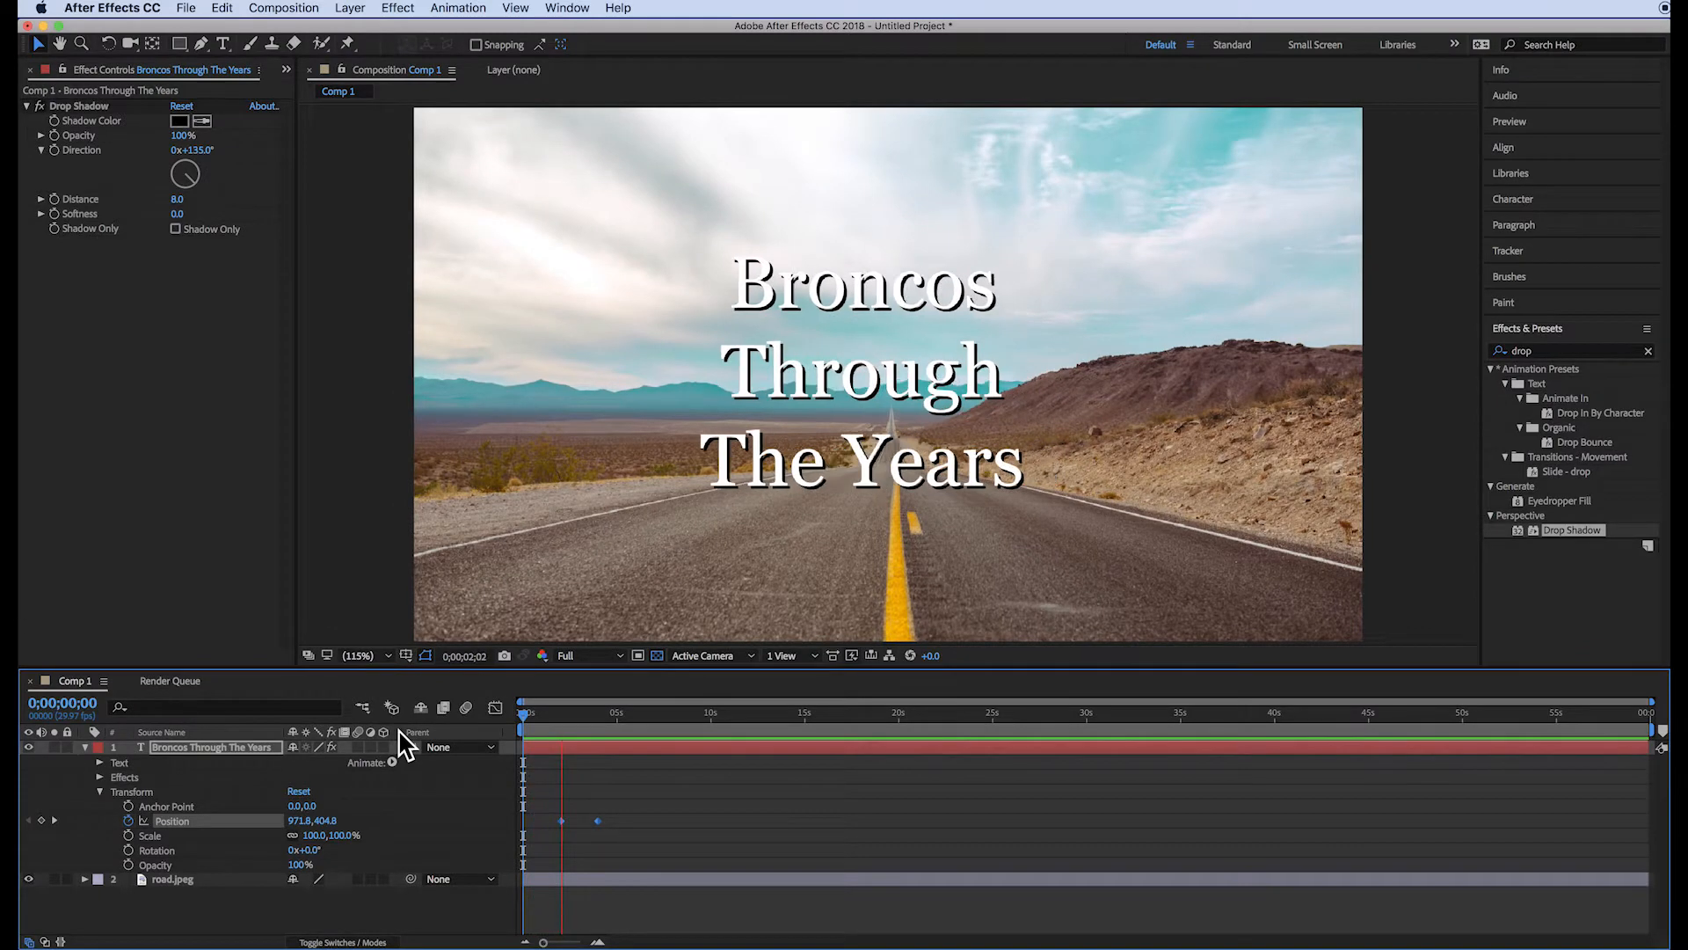
{"action": "key", "text": "space"}
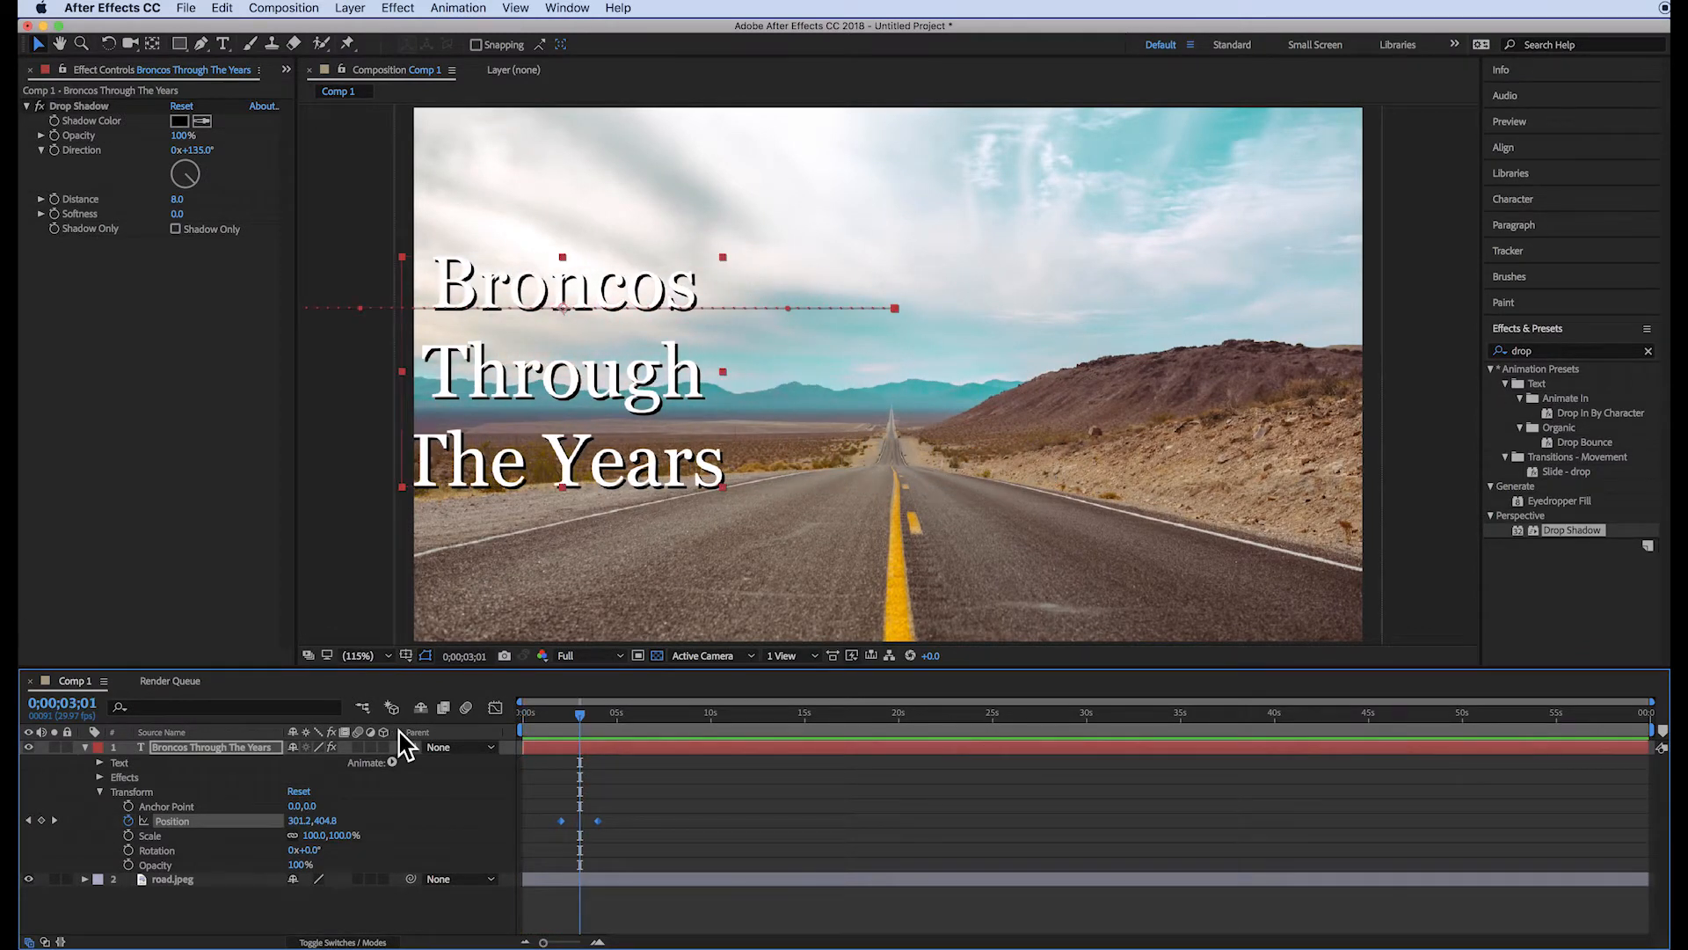
{"action": "left_click", "coordinate": [28, 819]}
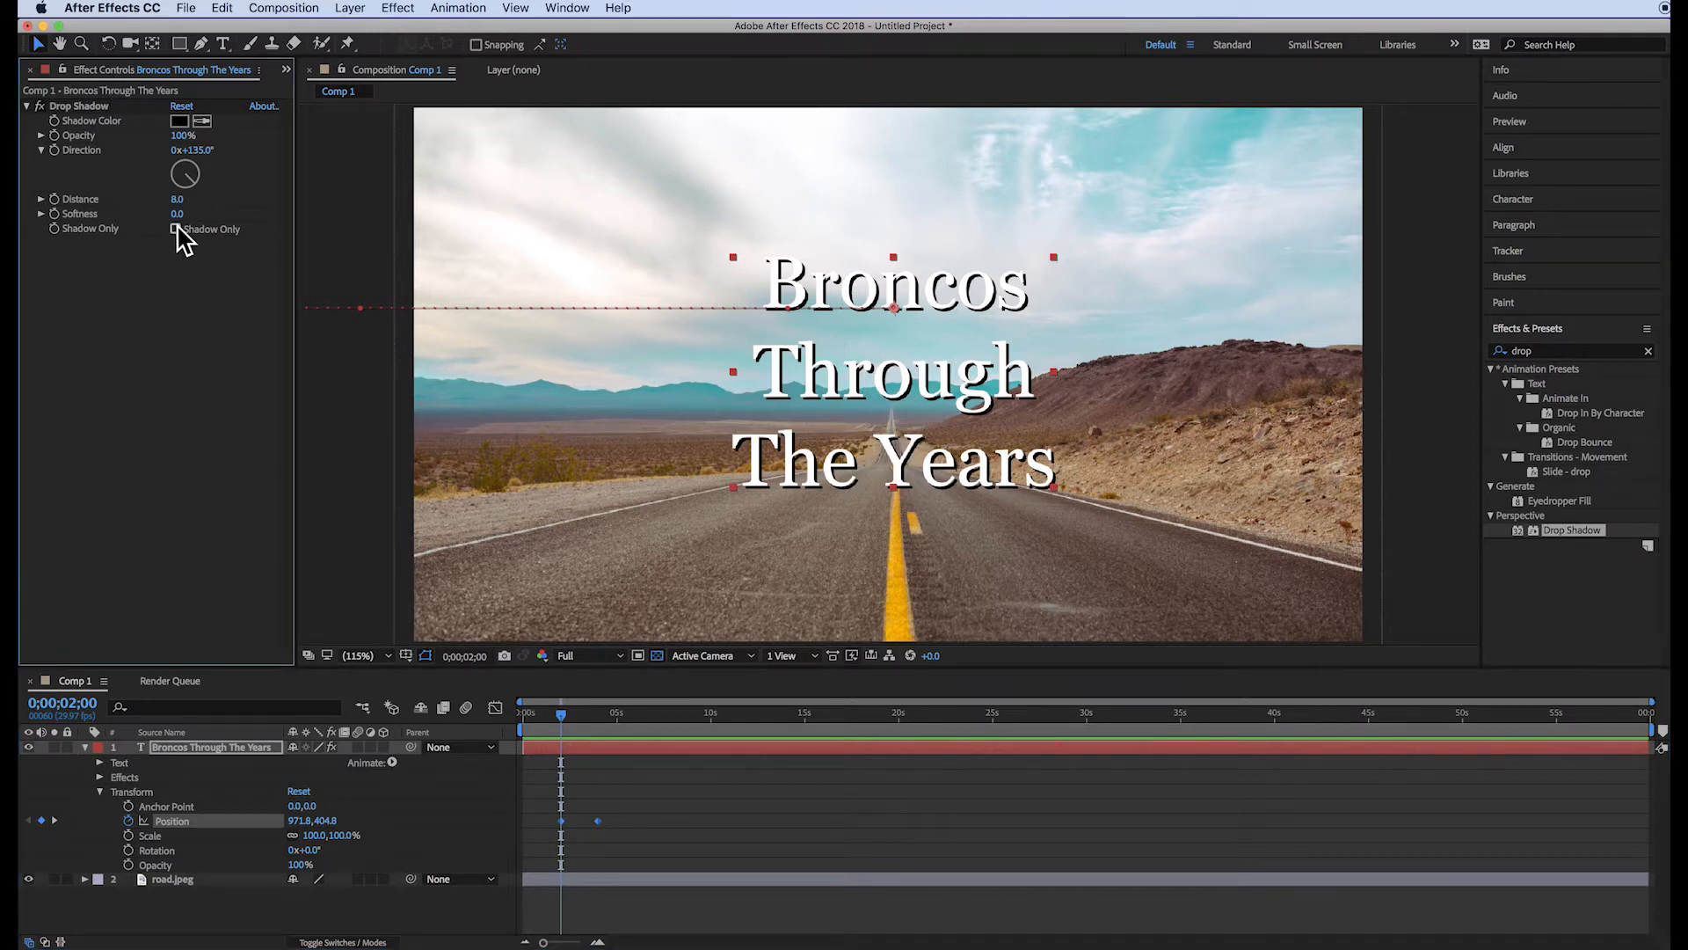
Step: Return to the project files and add 1960 Bronco.jpg to Comp 1 as a layer above the title
{"action": "left_click", "coordinate": [197, 70]}
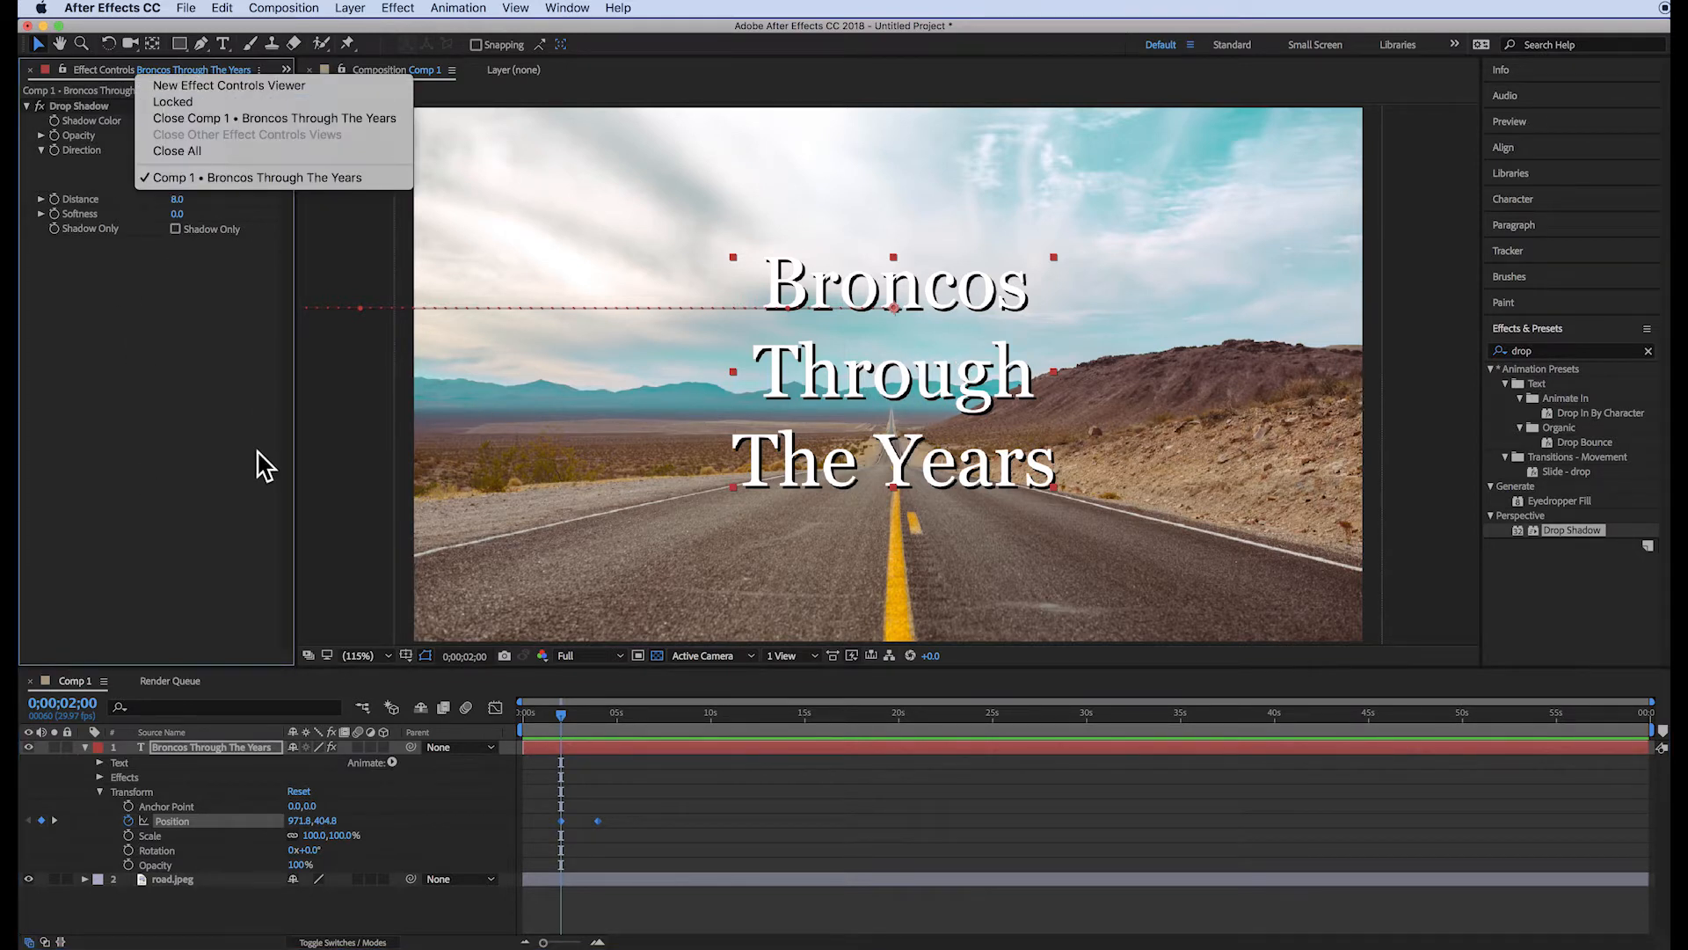
{"action": "left_click", "coordinate": [256, 305]}
{"action": "left_click", "coordinate": [285, 69]}
{"action": "left_click", "coordinate": [329, 93]}
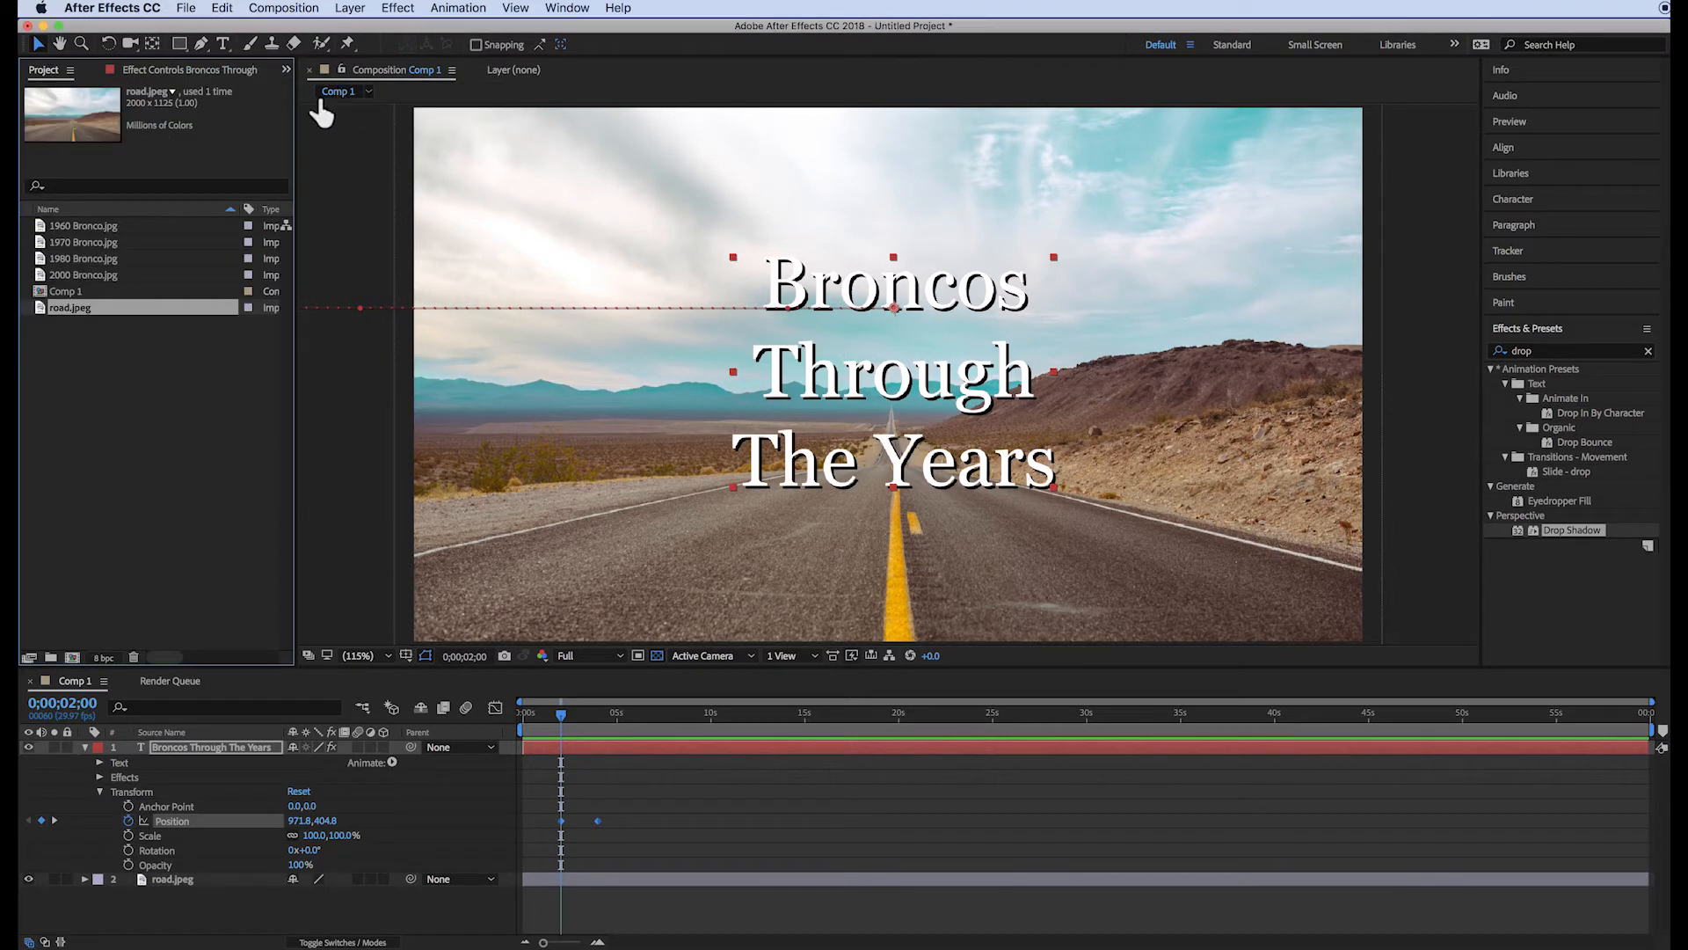
{"action": "left_click", "coordinate": [88, 227]}
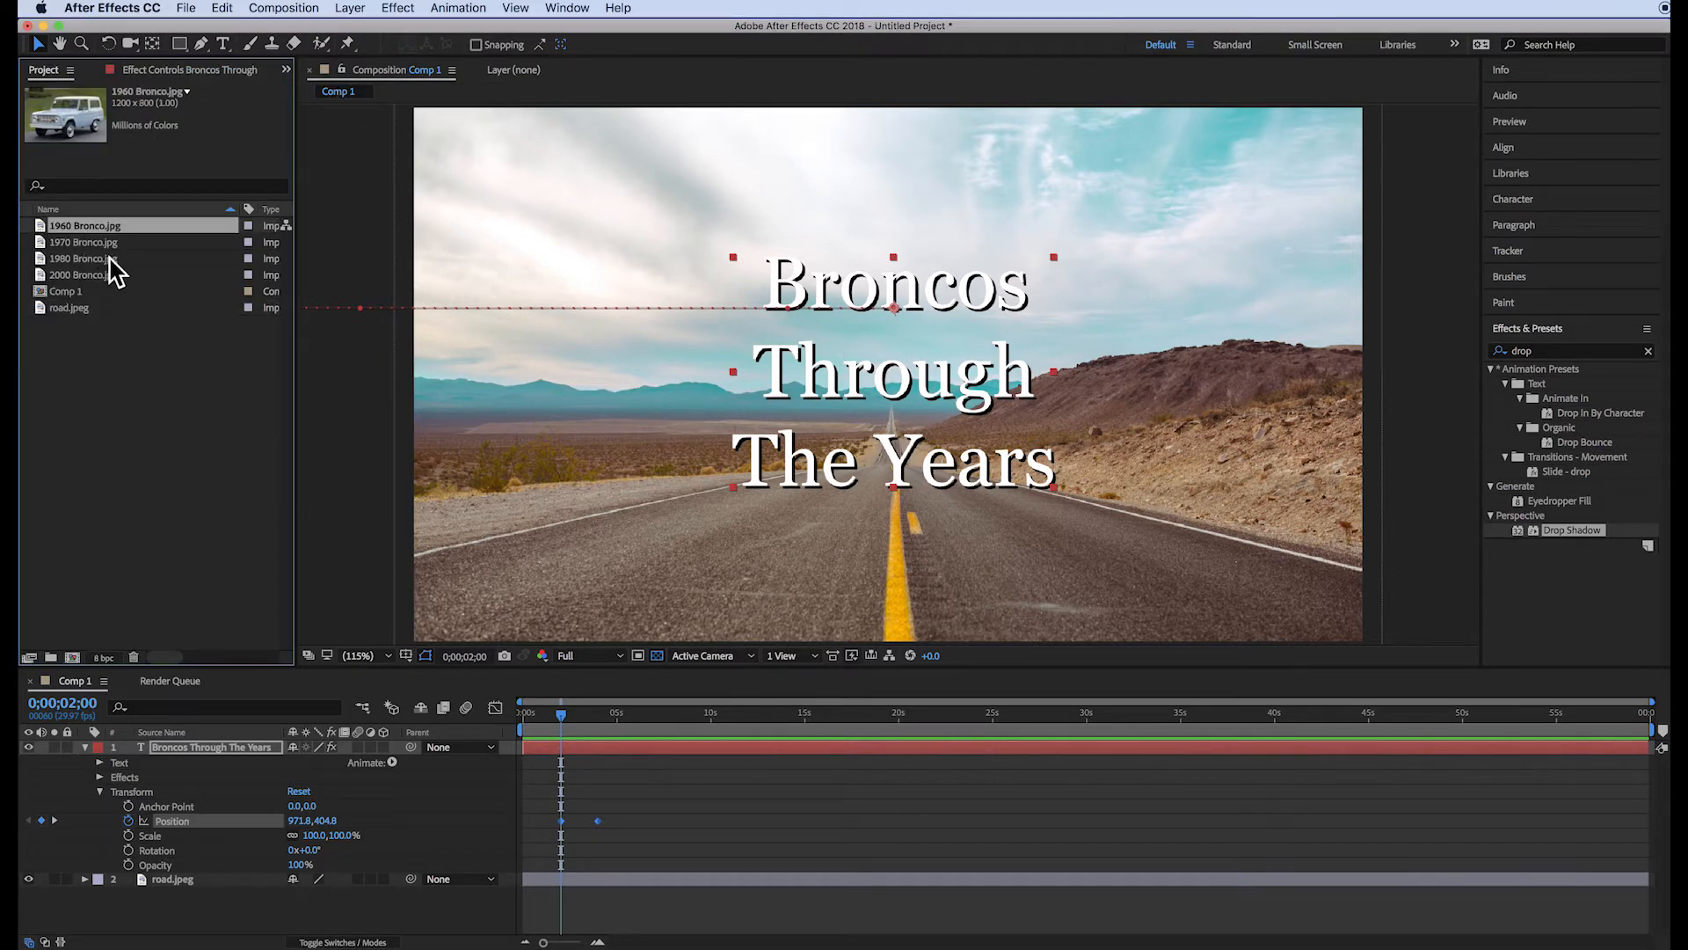
{"action": "left_click_drag", "start_coordinate": [38, 223], "coordinate": [168, 780]}
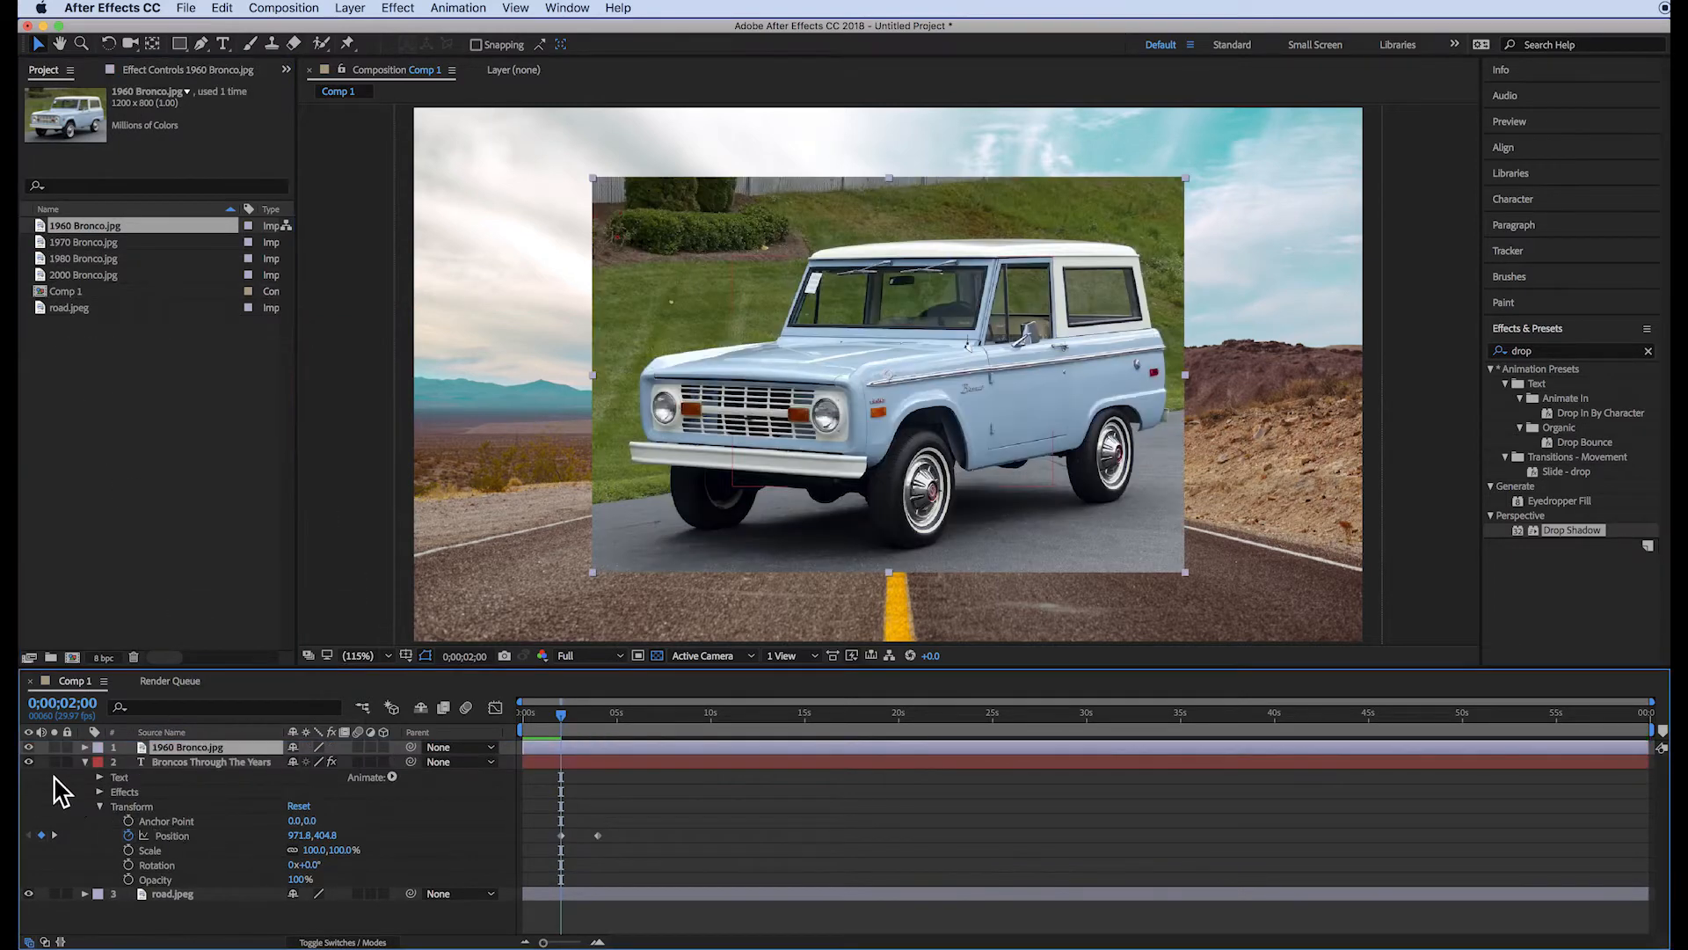
Step: Scale the 1960 Bronco photo to 90% and move it up to about Position 960, 485.9
{"action": "left_click", "coordinate": [85, 763]}
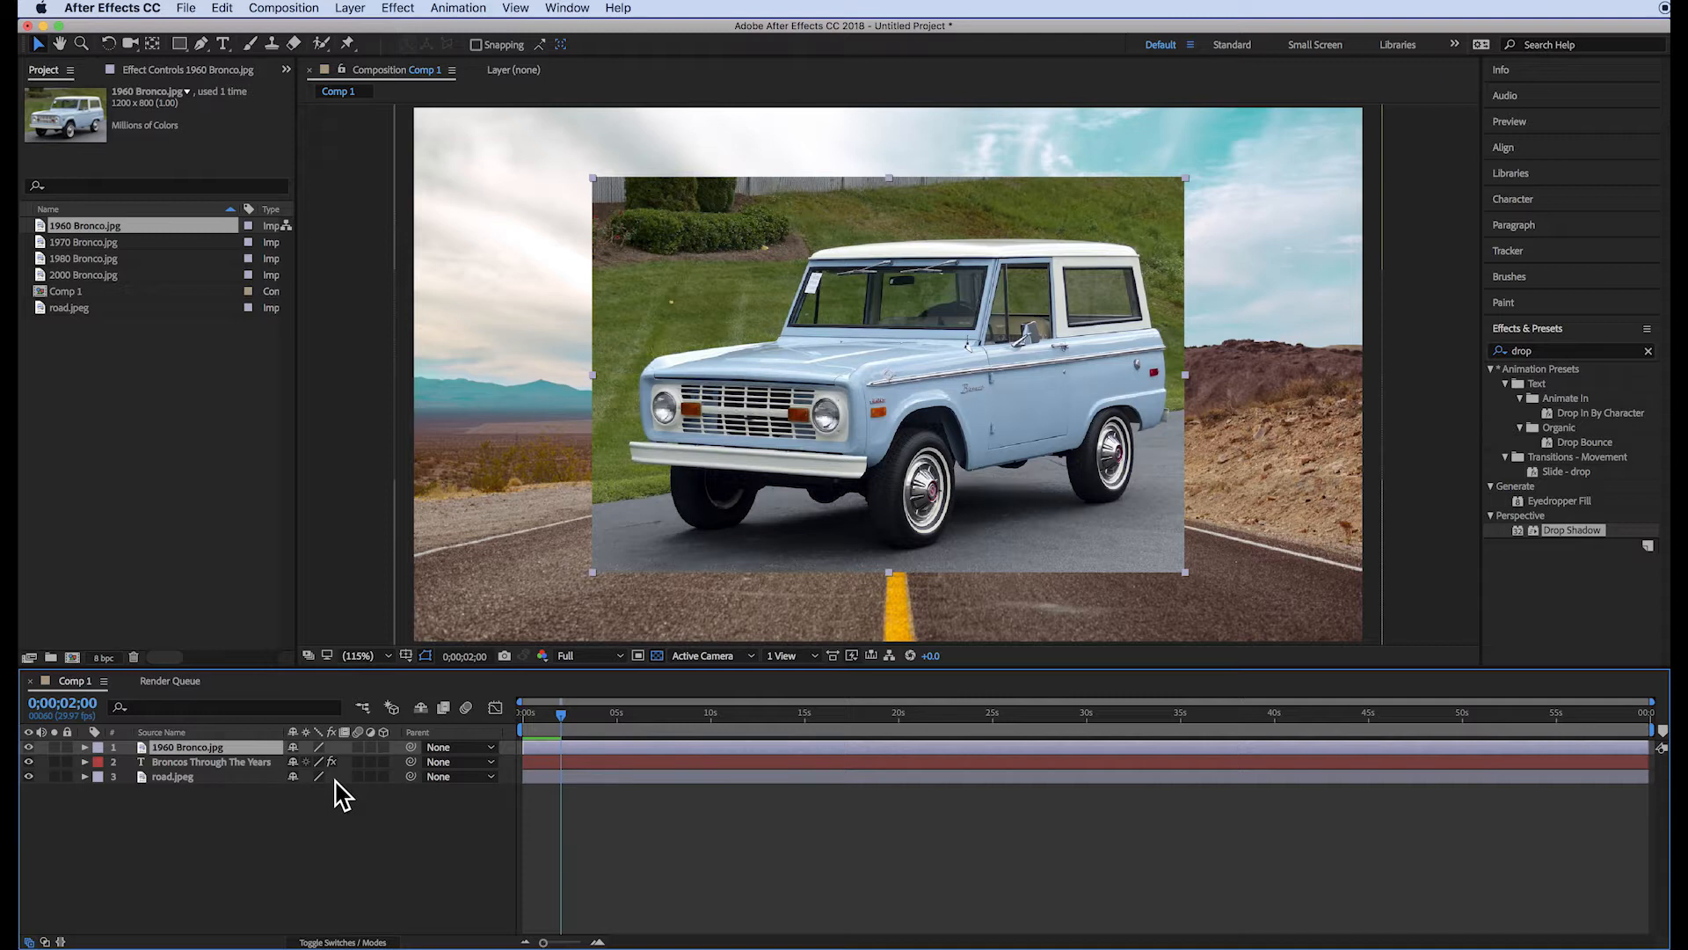
{"action": "left_click", "coordinate": [86, 747]}
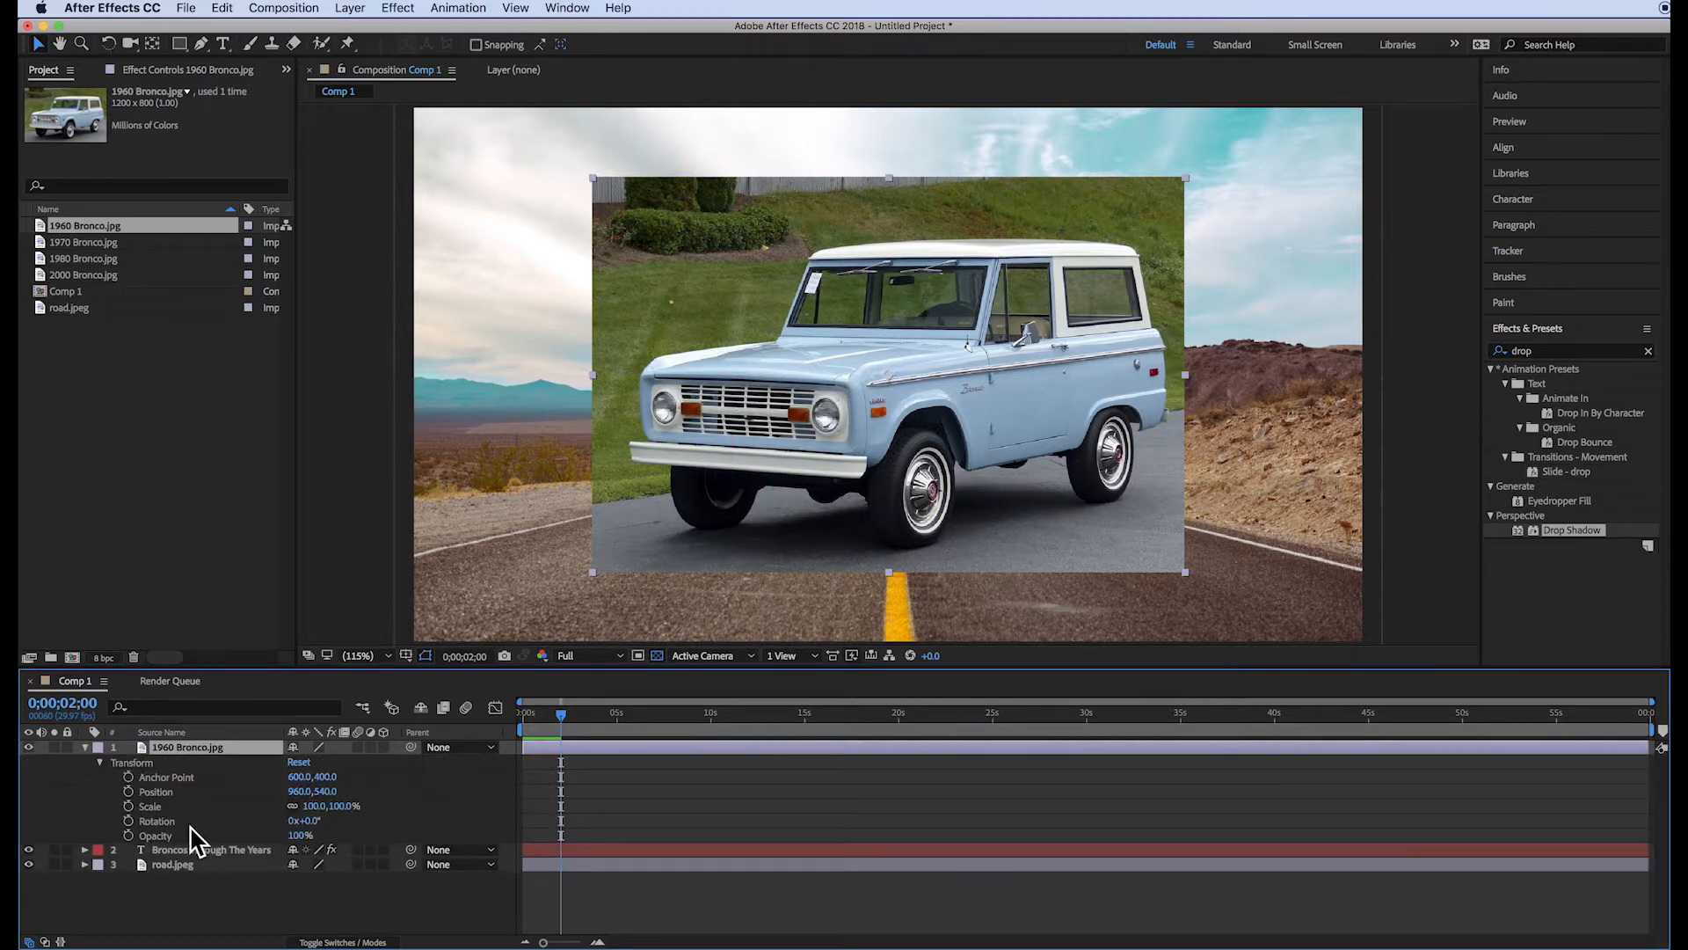
{"action": "left_click", "coordinate": [341, 807]}
{"action": "type", "text": "90"}
{"action": "key", "text": "Return"}
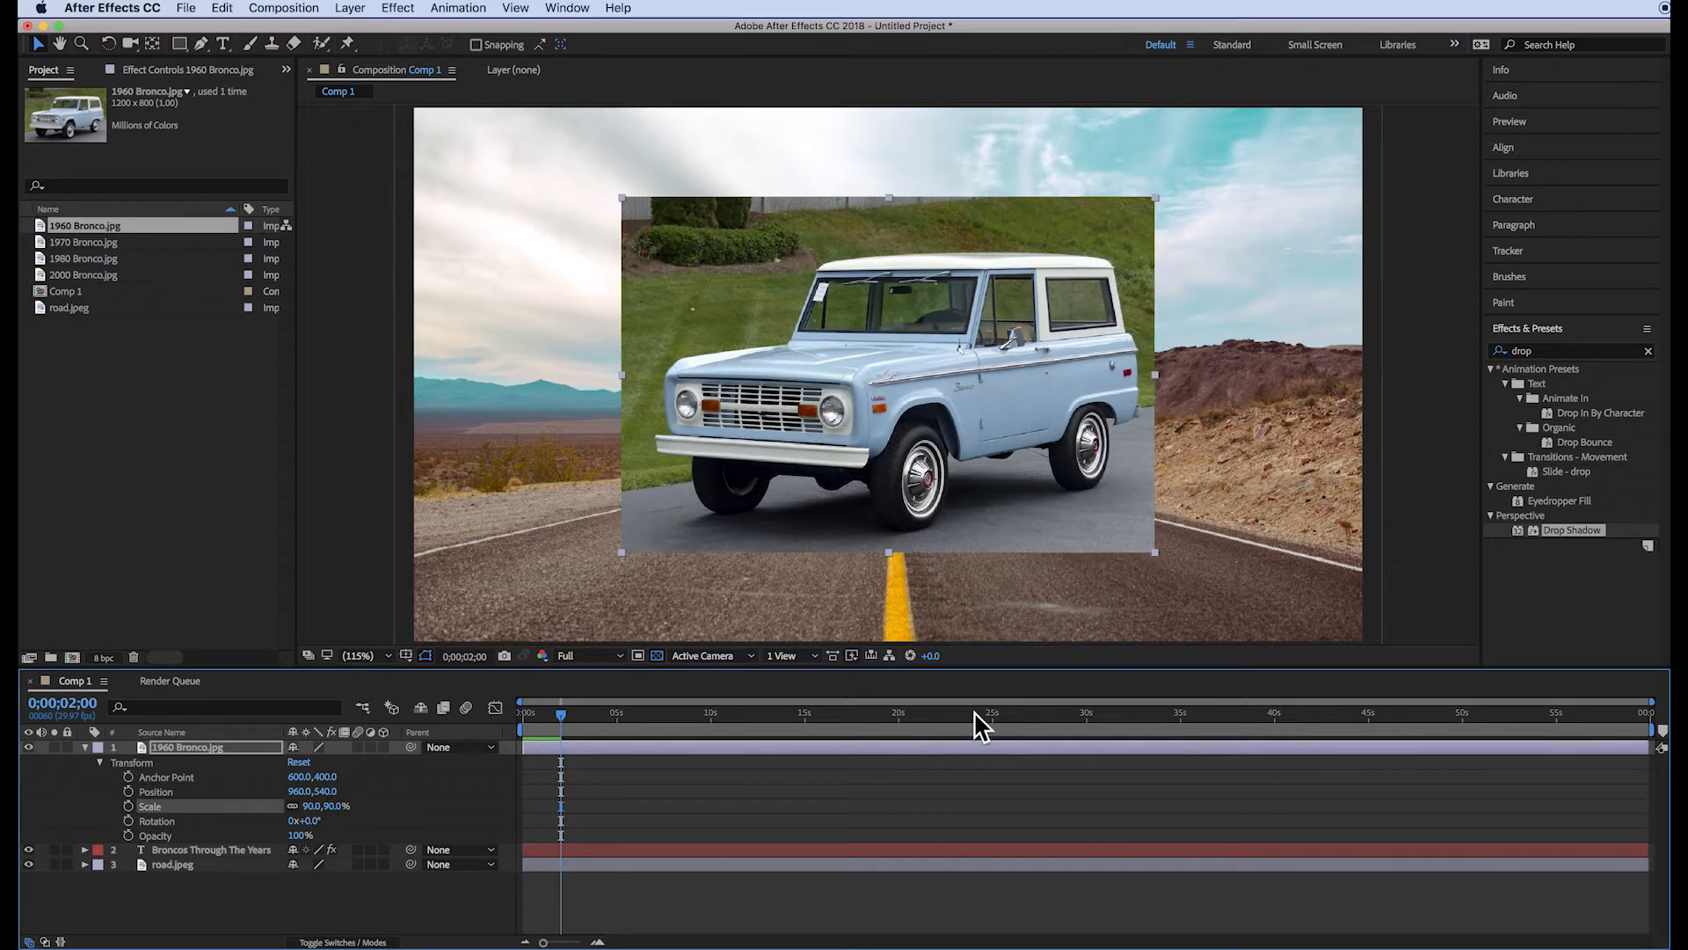
{"action": "left_click_drag", "start_coordinate": [929, 420], "coordinate": [918, 396]}
{"action": "left_click_drag", "start_coordinate": [917, 382], "coordinate": [917, 387]}
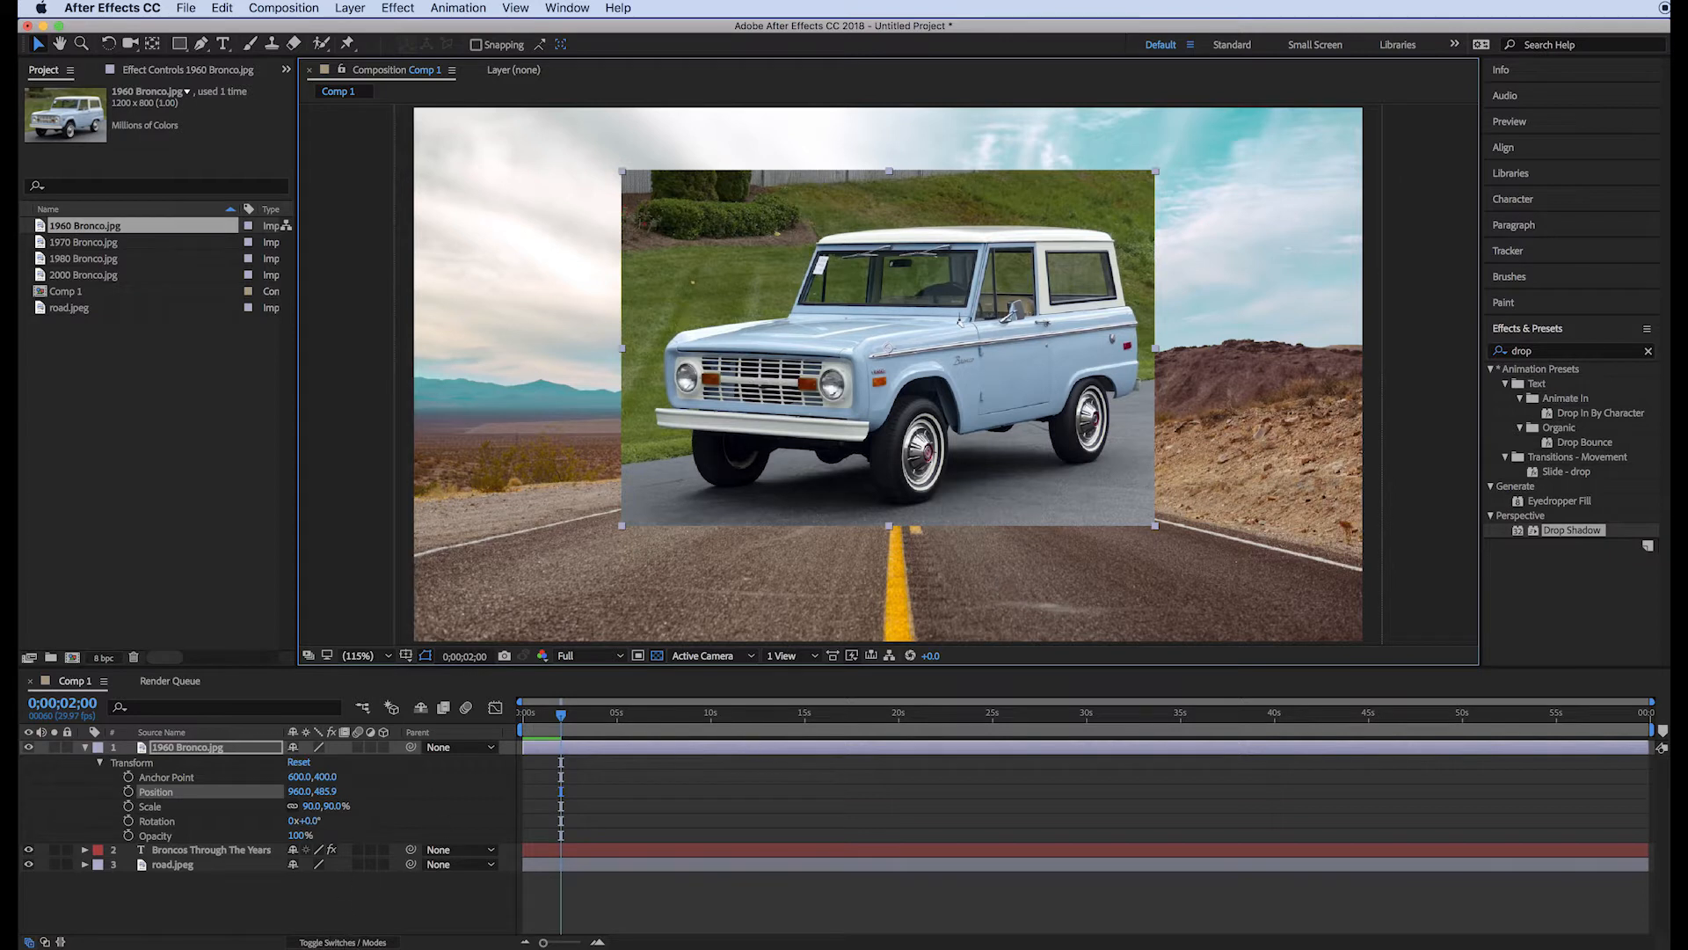
{"action": "left_click", "coordinate": [613, 948]}
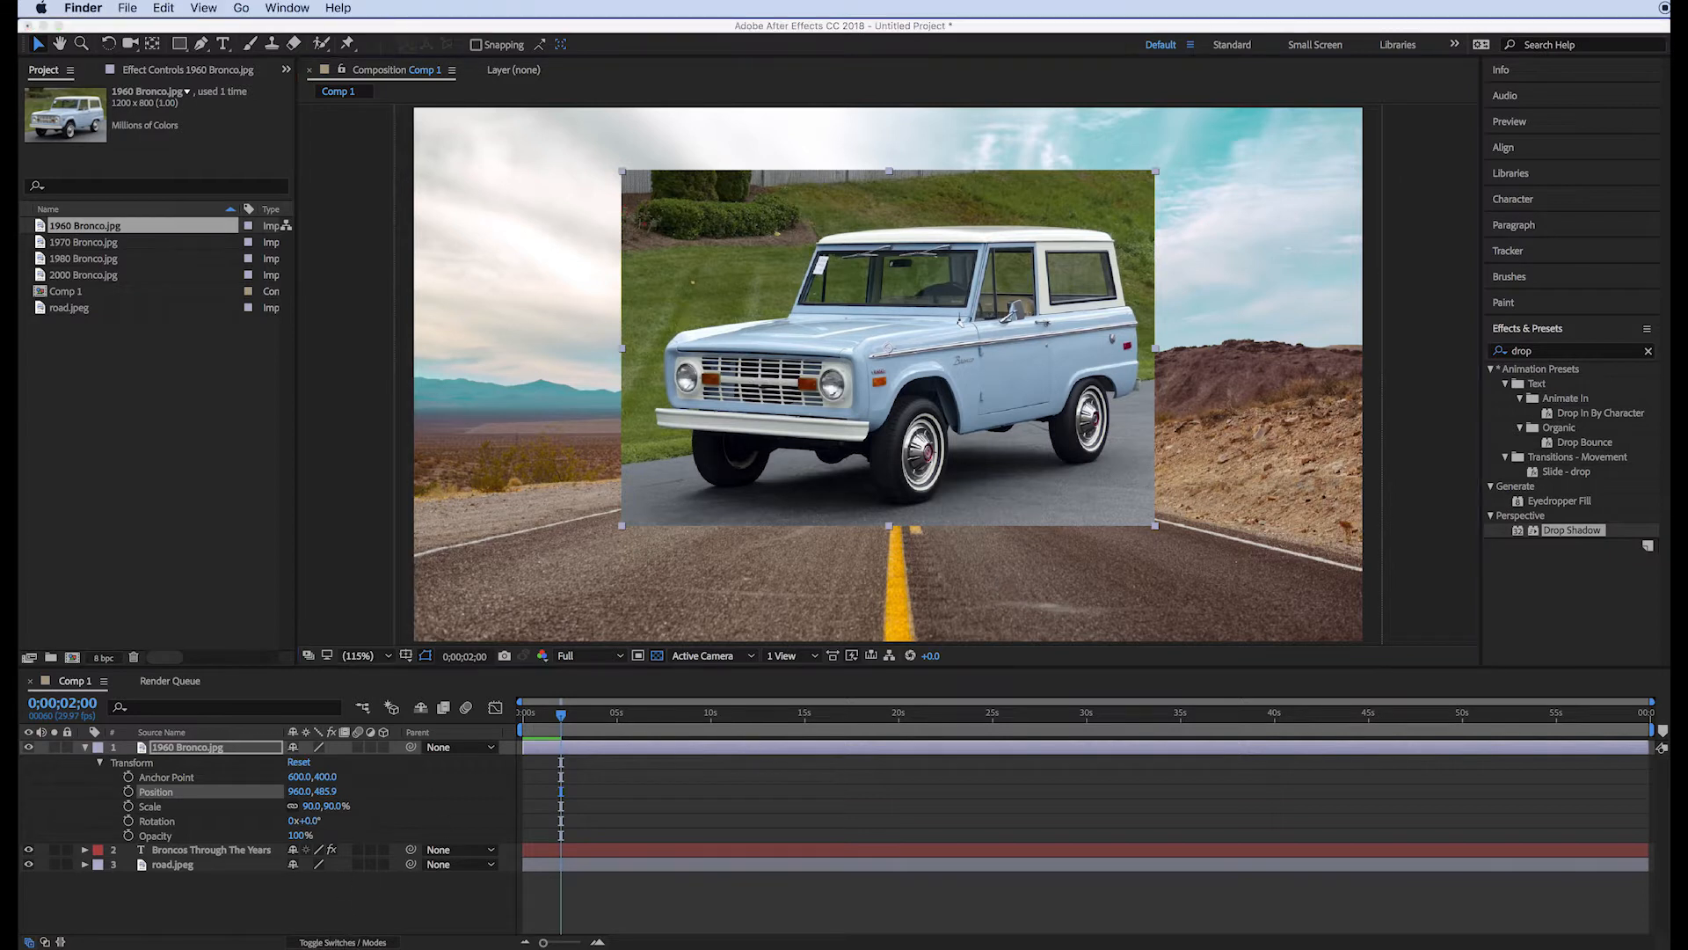
{"action": "left_click", "coordinate": [313, 884]}
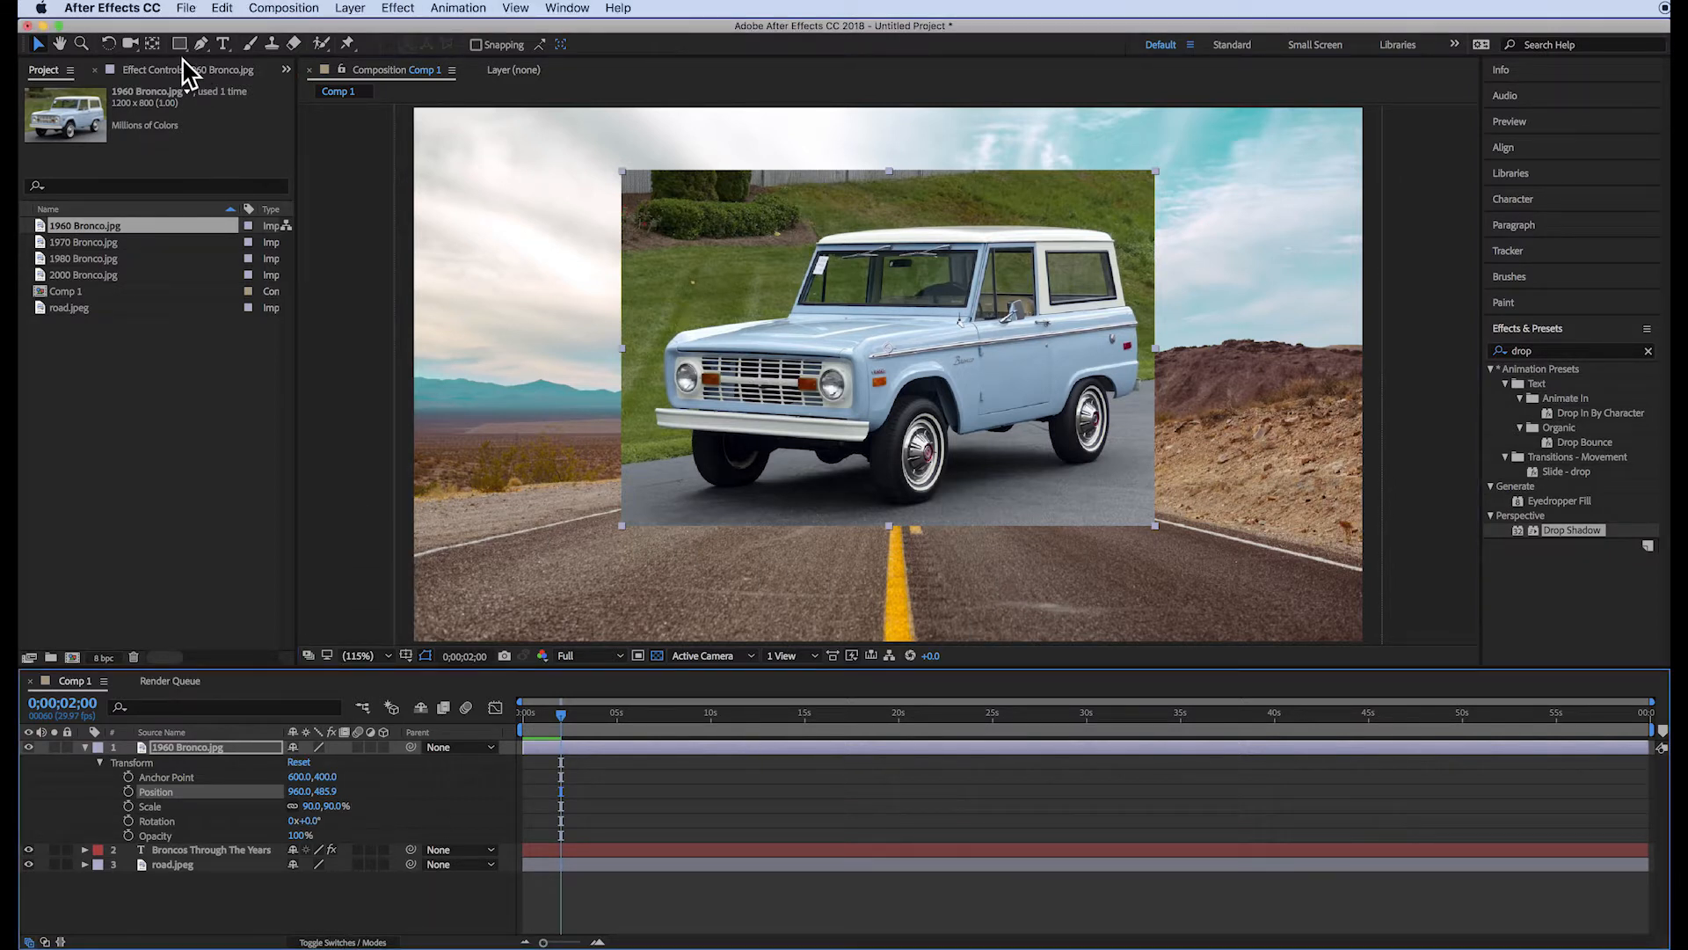
Step: Add a text layer reading "1960 Ford Bronco" near the lower edge of the Bronco photo
{"action": "left_click", "coordinate": [223, 43]}
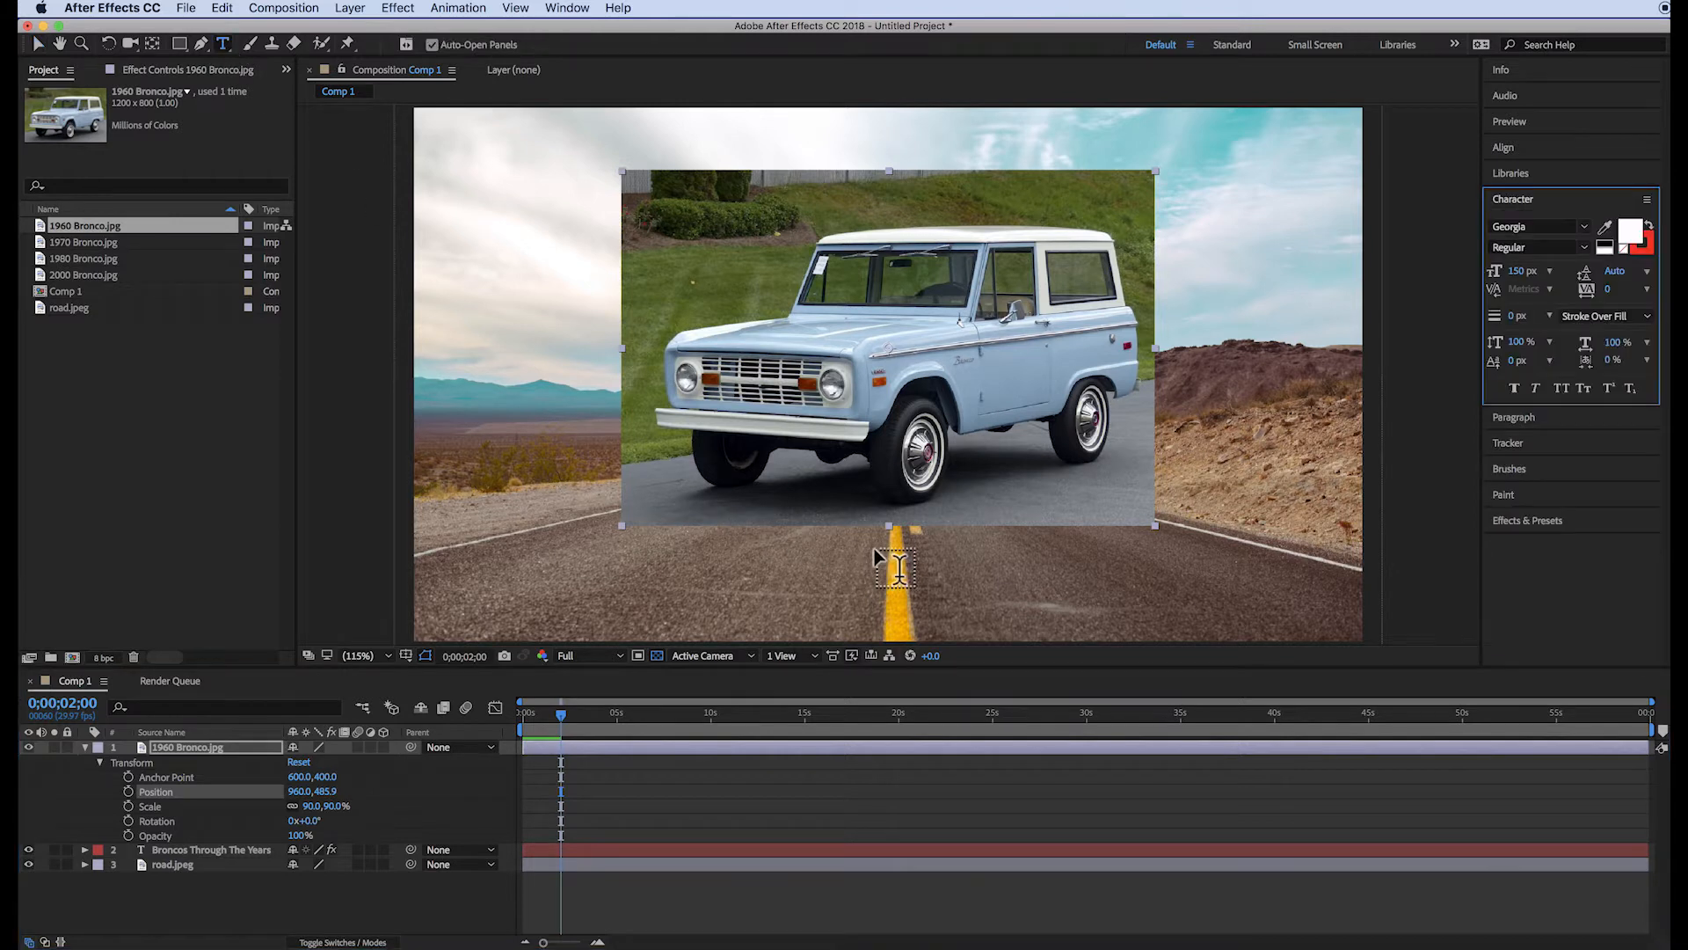
{"action": "left_click", "coordinate": [911, 574]}
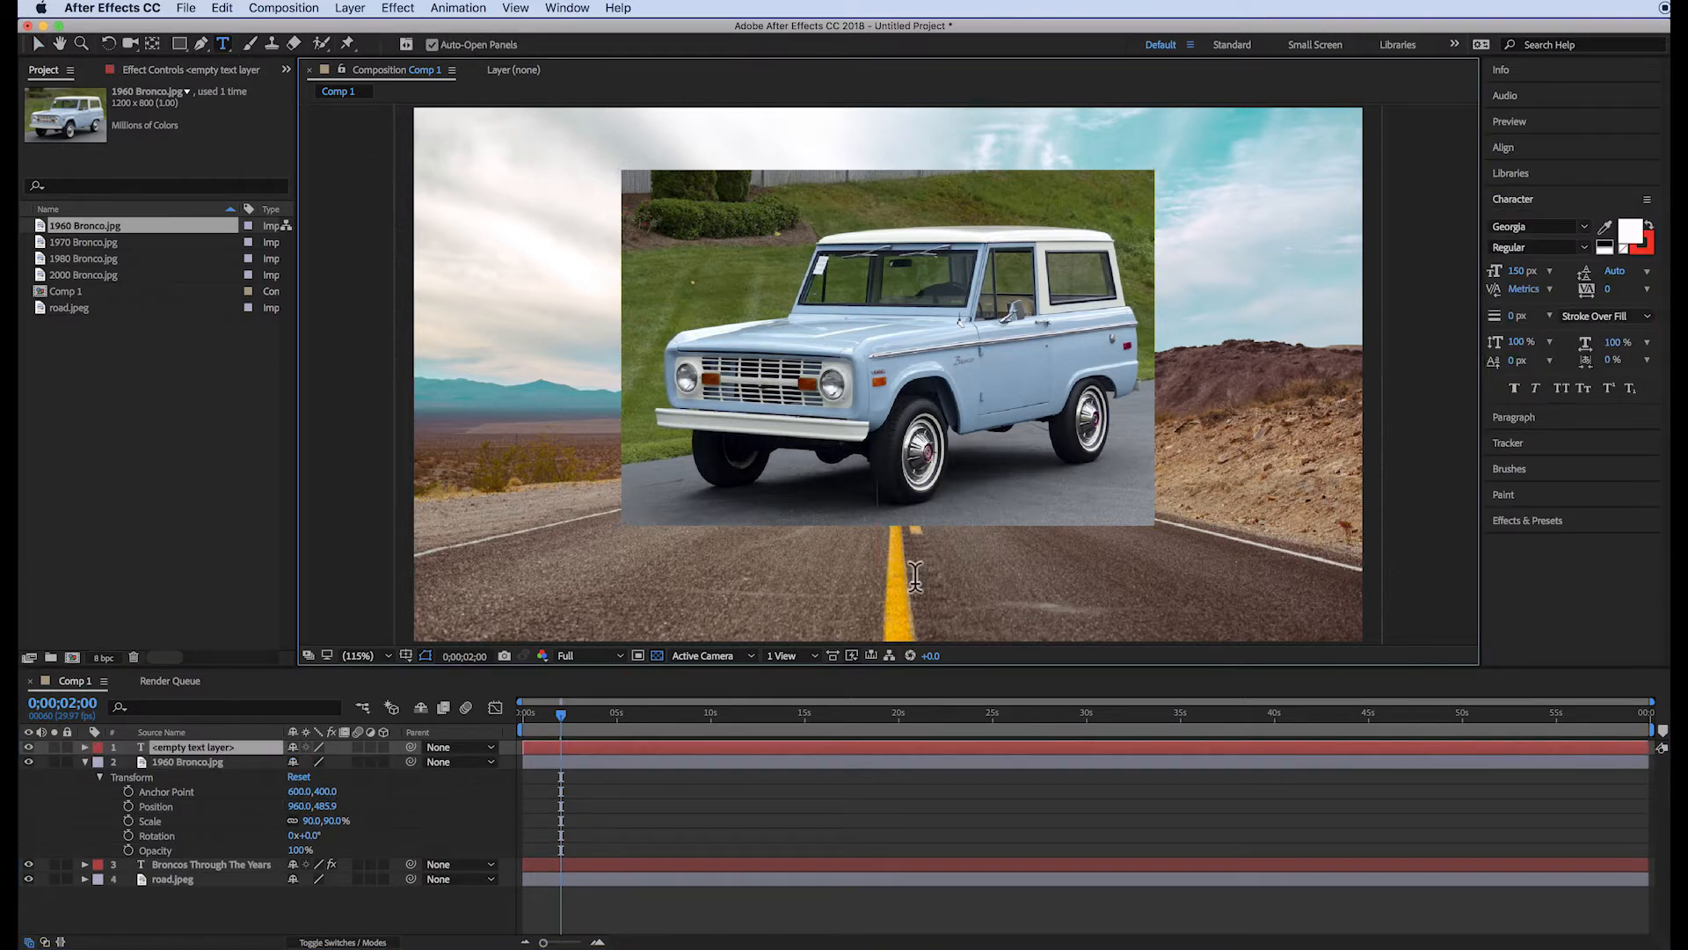
{"action": "type", "text": "19"}
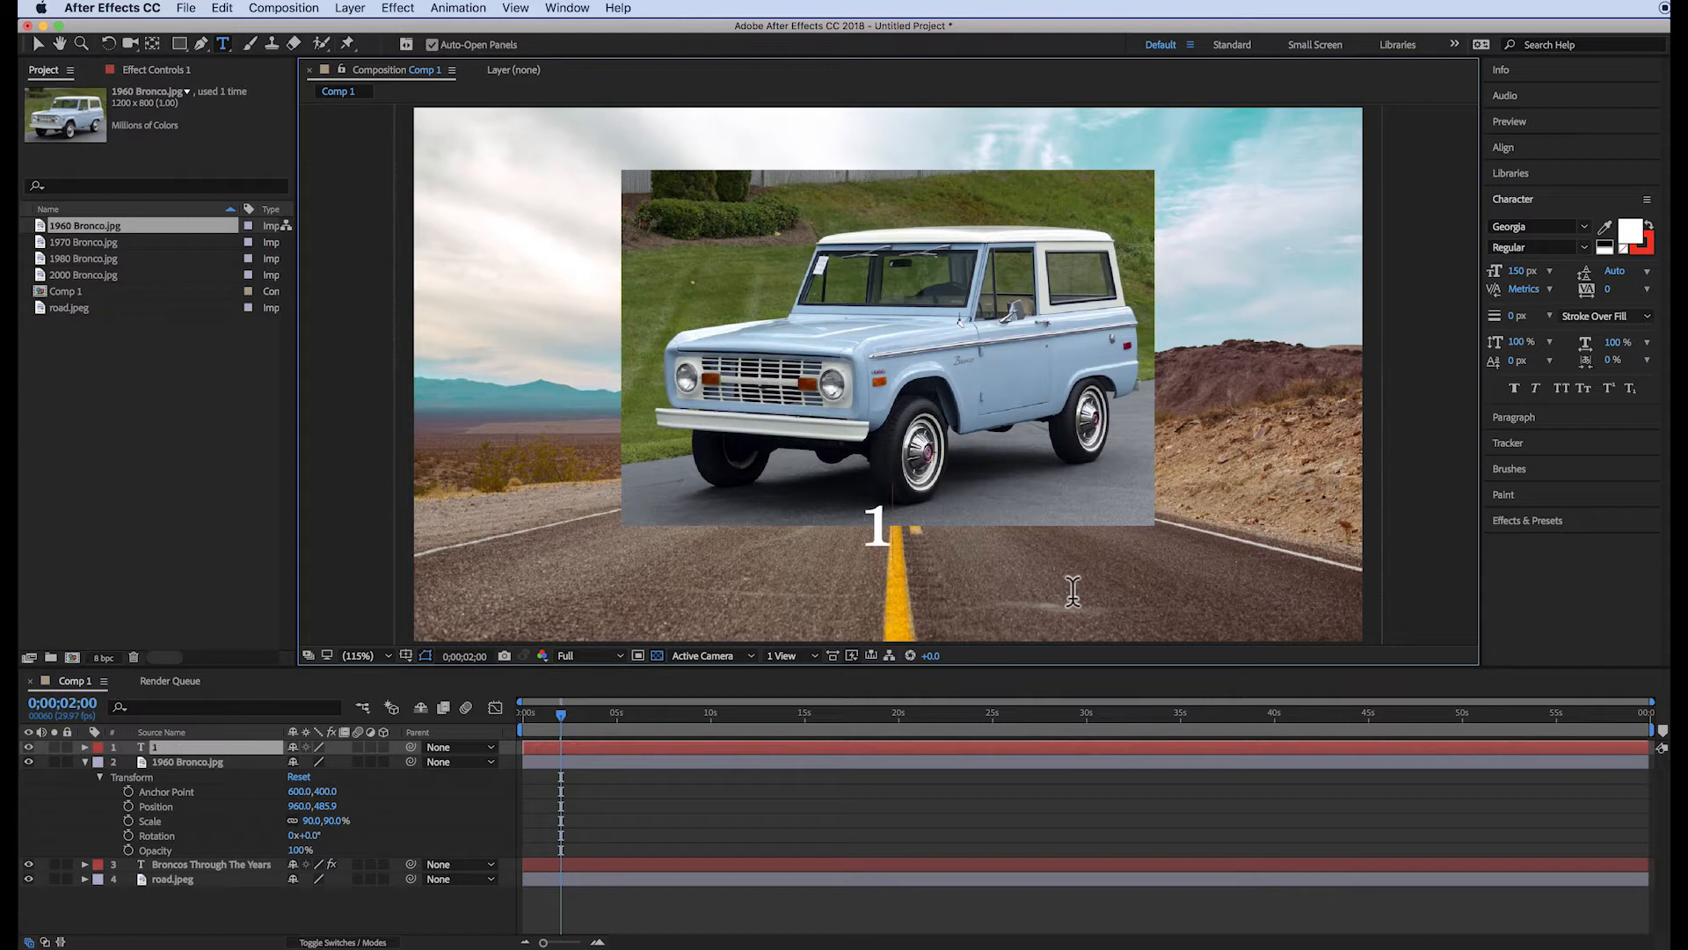
{"action": "key", "text": "BackSpace"}
{"action": "key", "text": "BackSpace"}
{"action": "type", "text": "1960"}
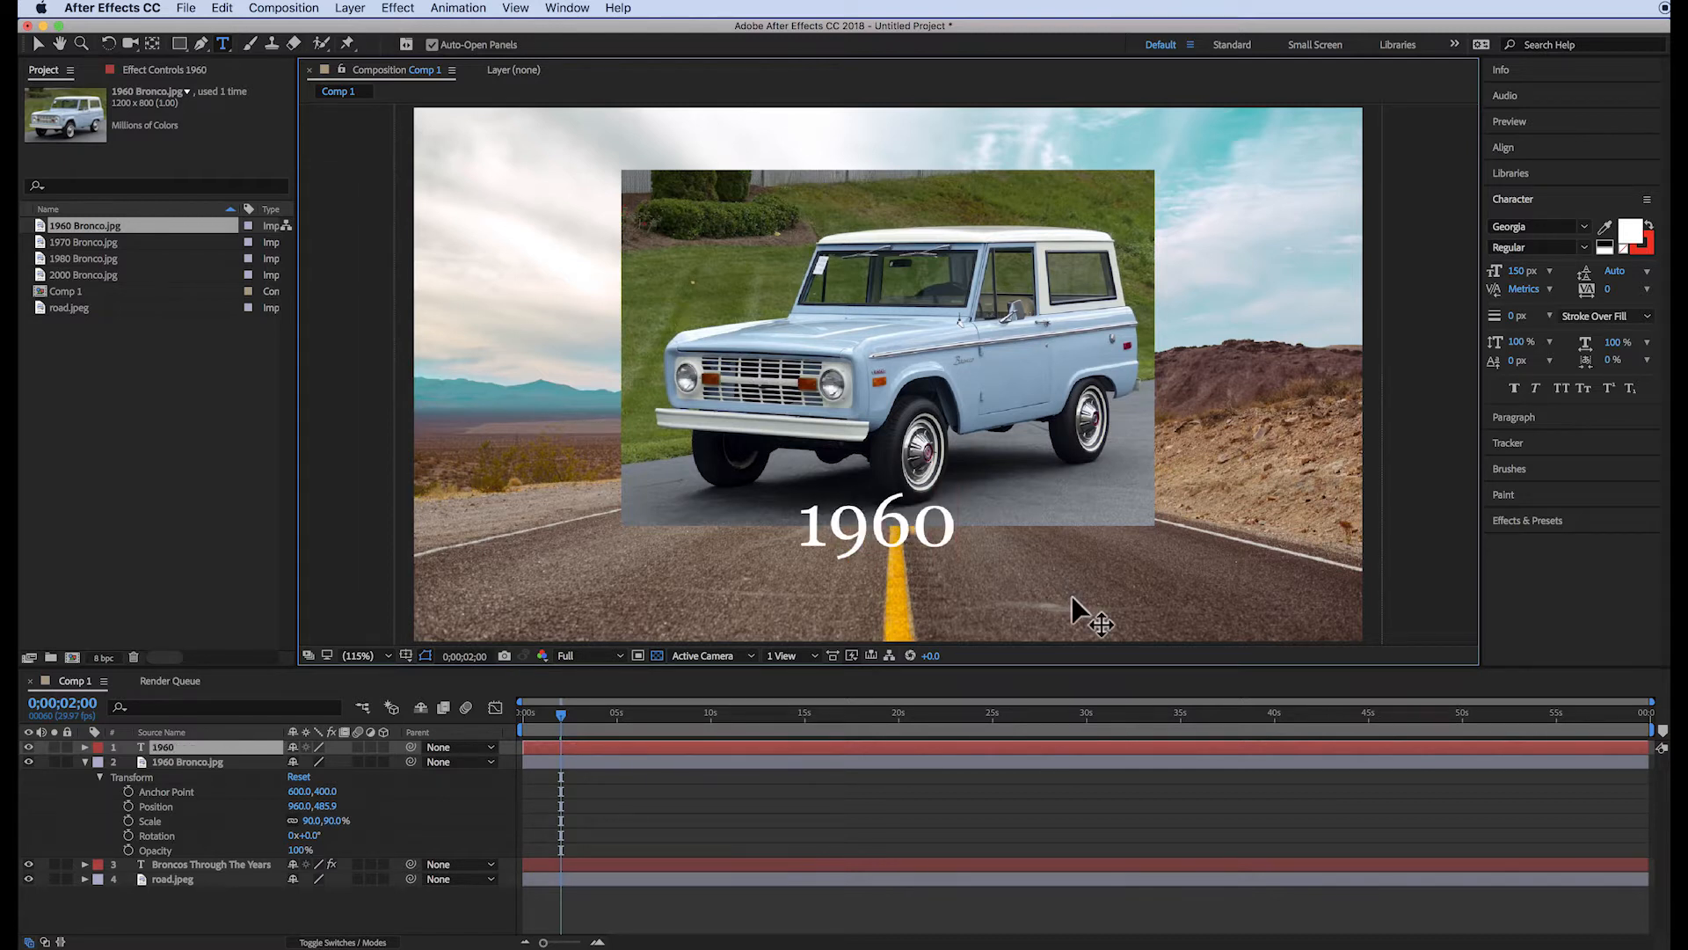
{"action": "type", "text": " Brom"}
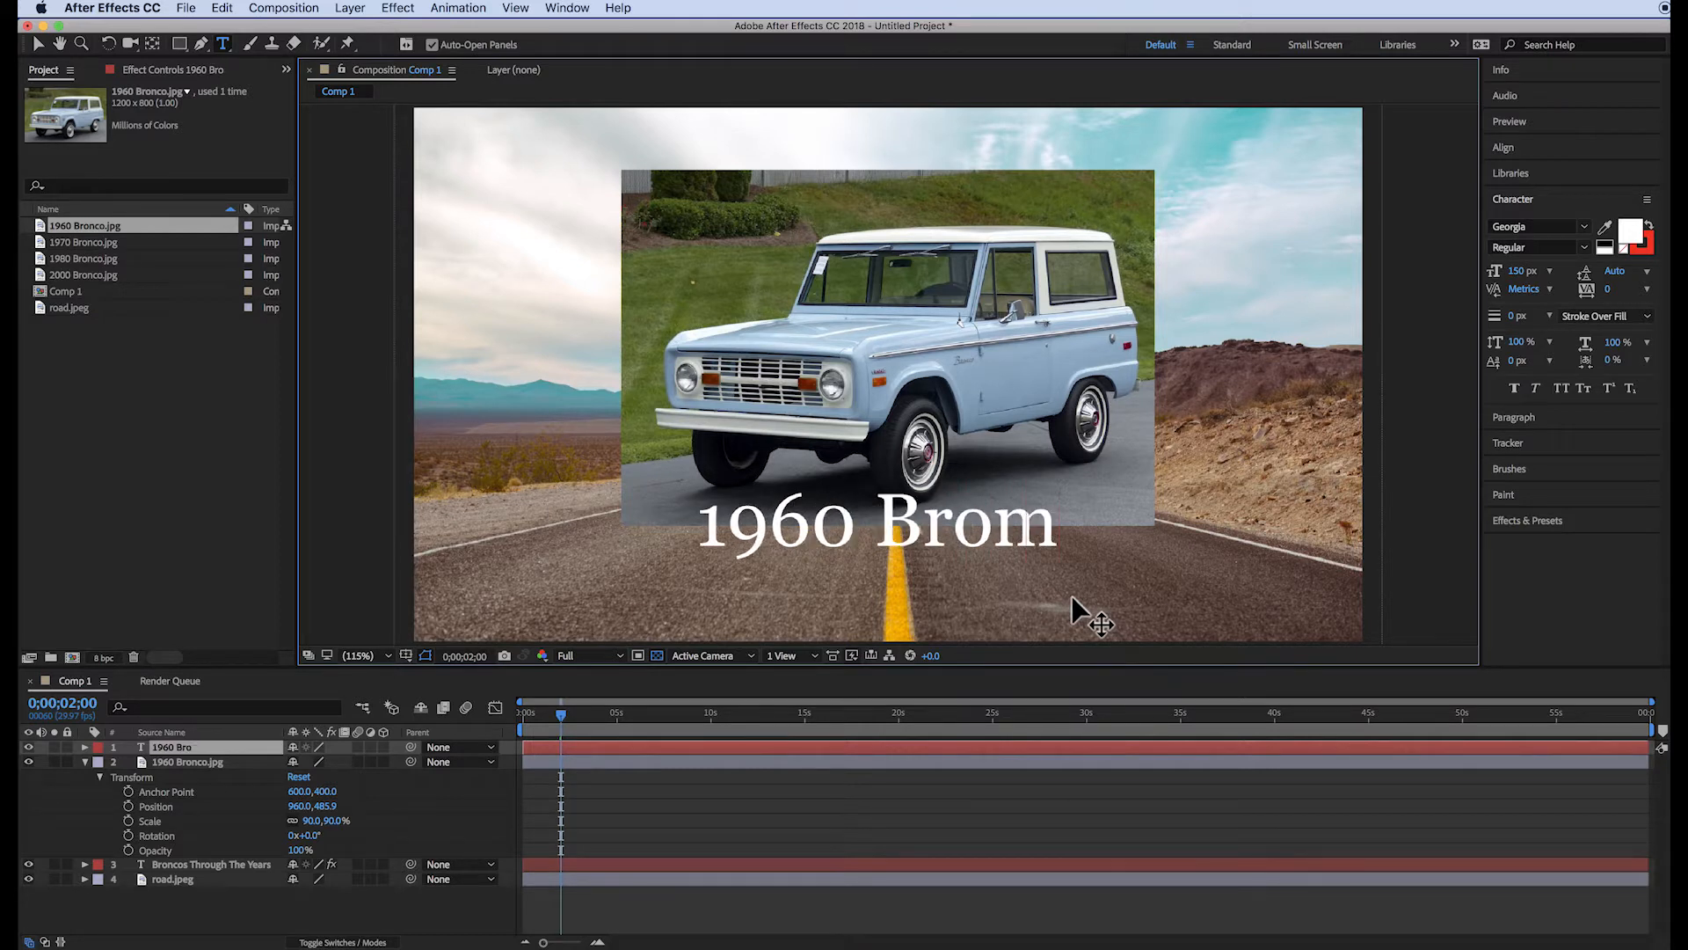
{"action": "key", "text": "BackSpace"}
{"action": "type", "text": "nco"}
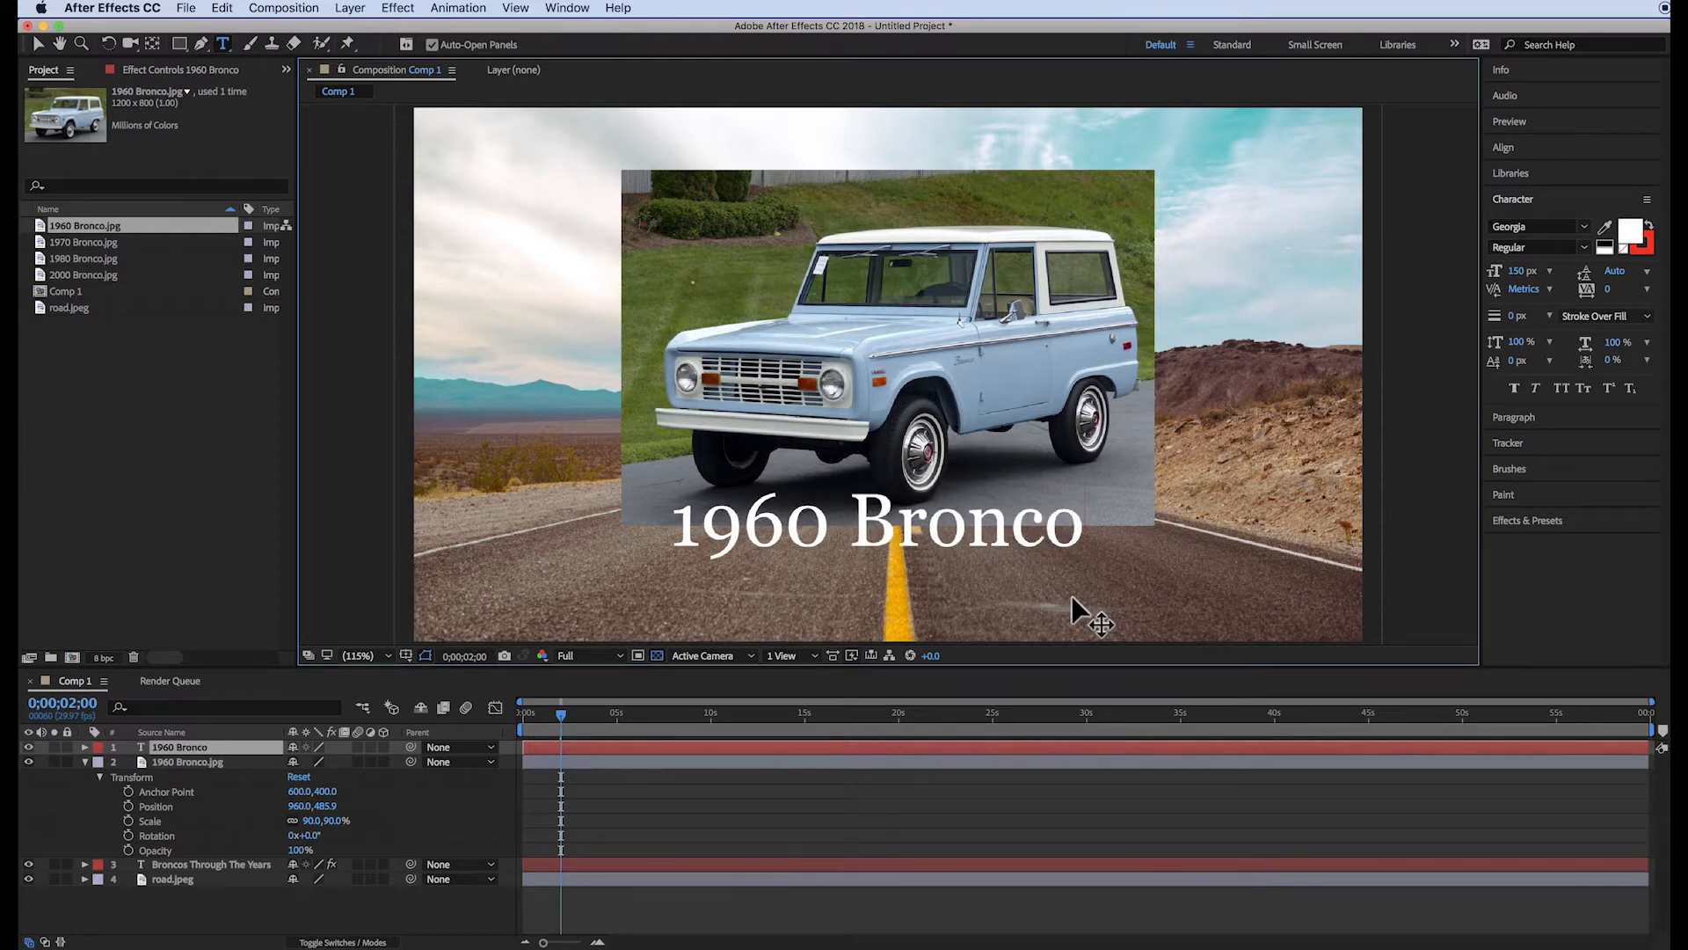
{"action": "type", "text": "Ford"}
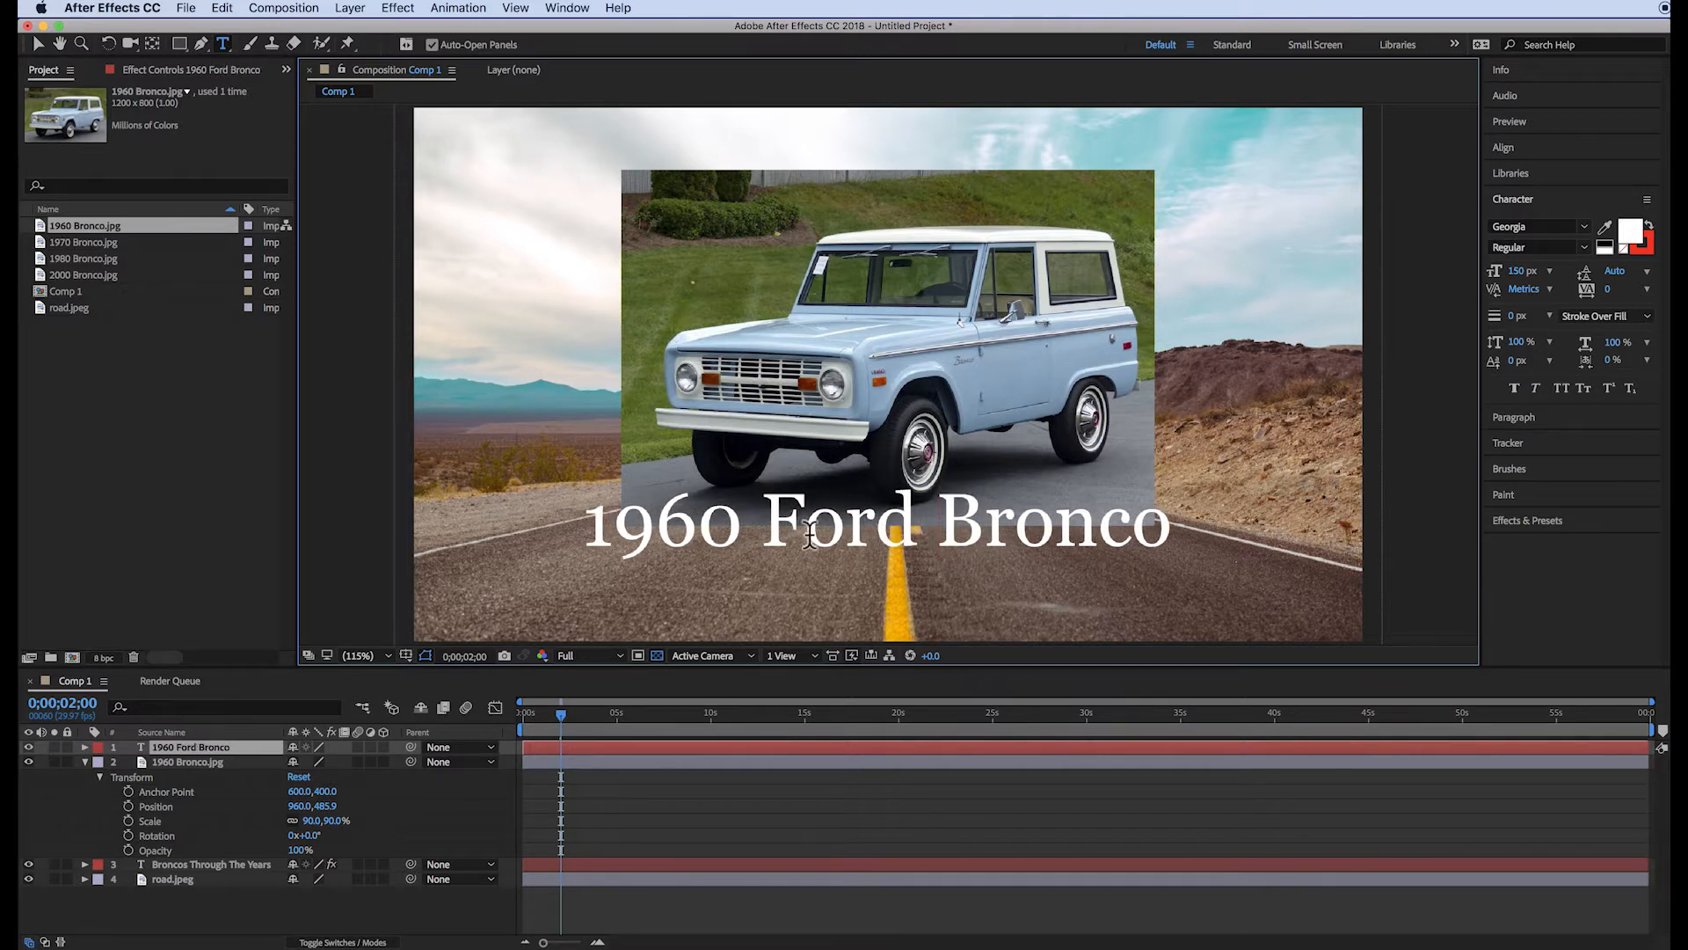
Step: Set the "1960 Ford Bronco" caption's font size to 100 px and place it centred just below the photo
{"action": "left_click_drag", "start_coordinate": [592, 519], "coordinate": [1225, 566]}
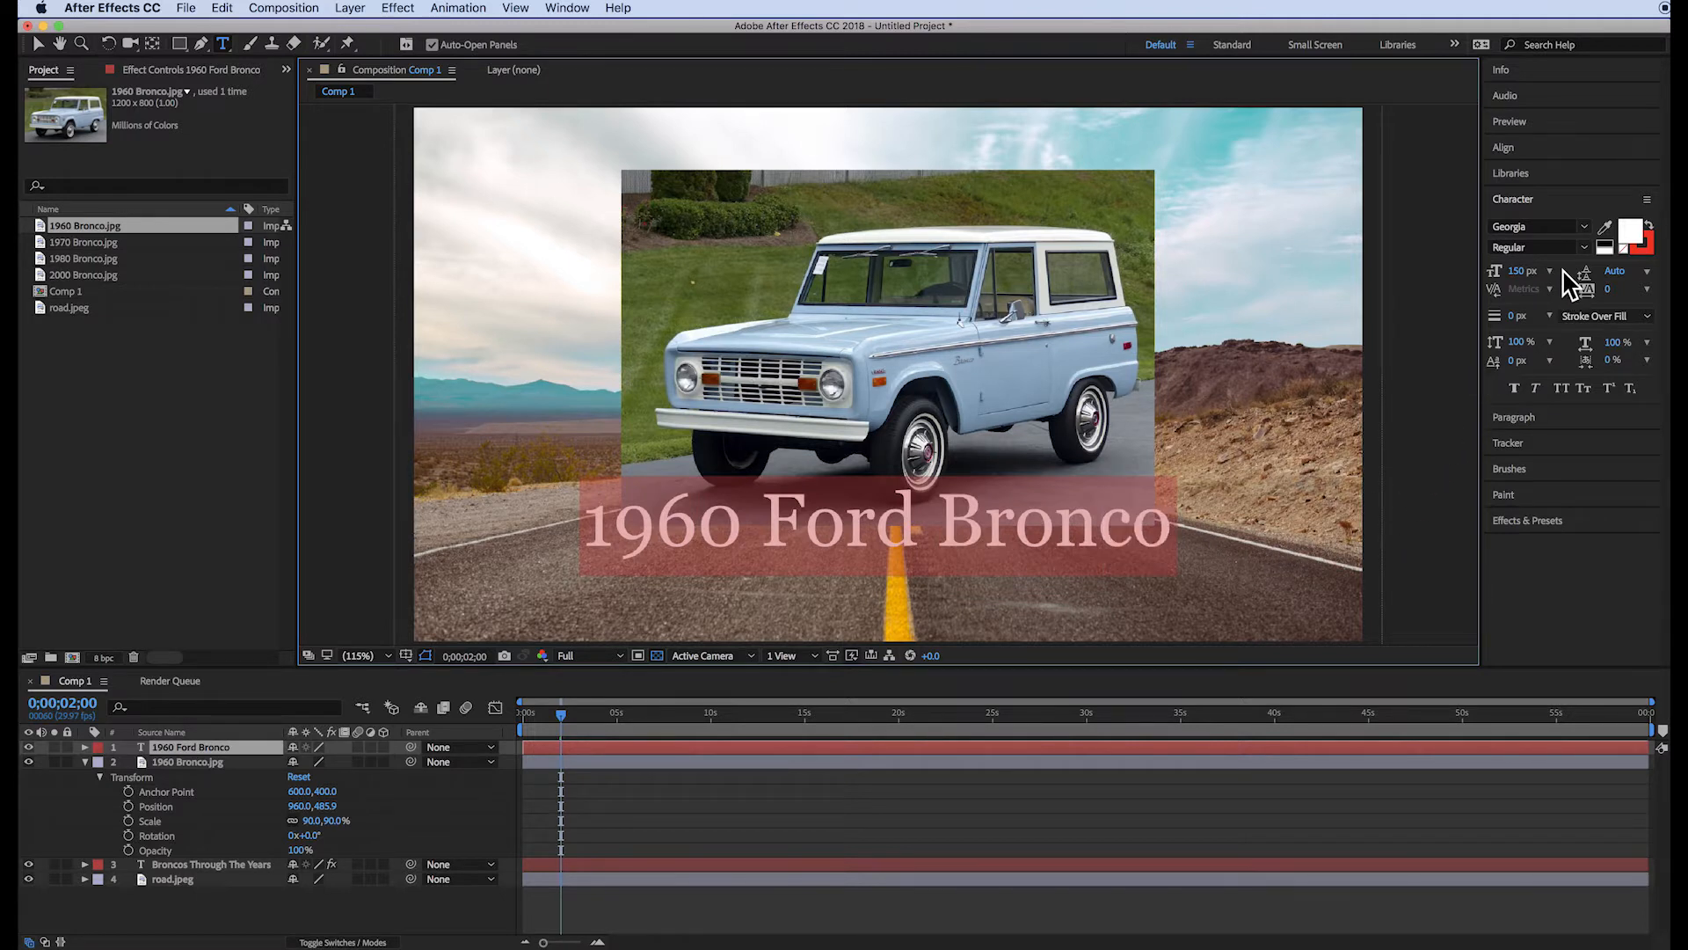
{"action": "left_click", "coordinate": [1521, 270]}
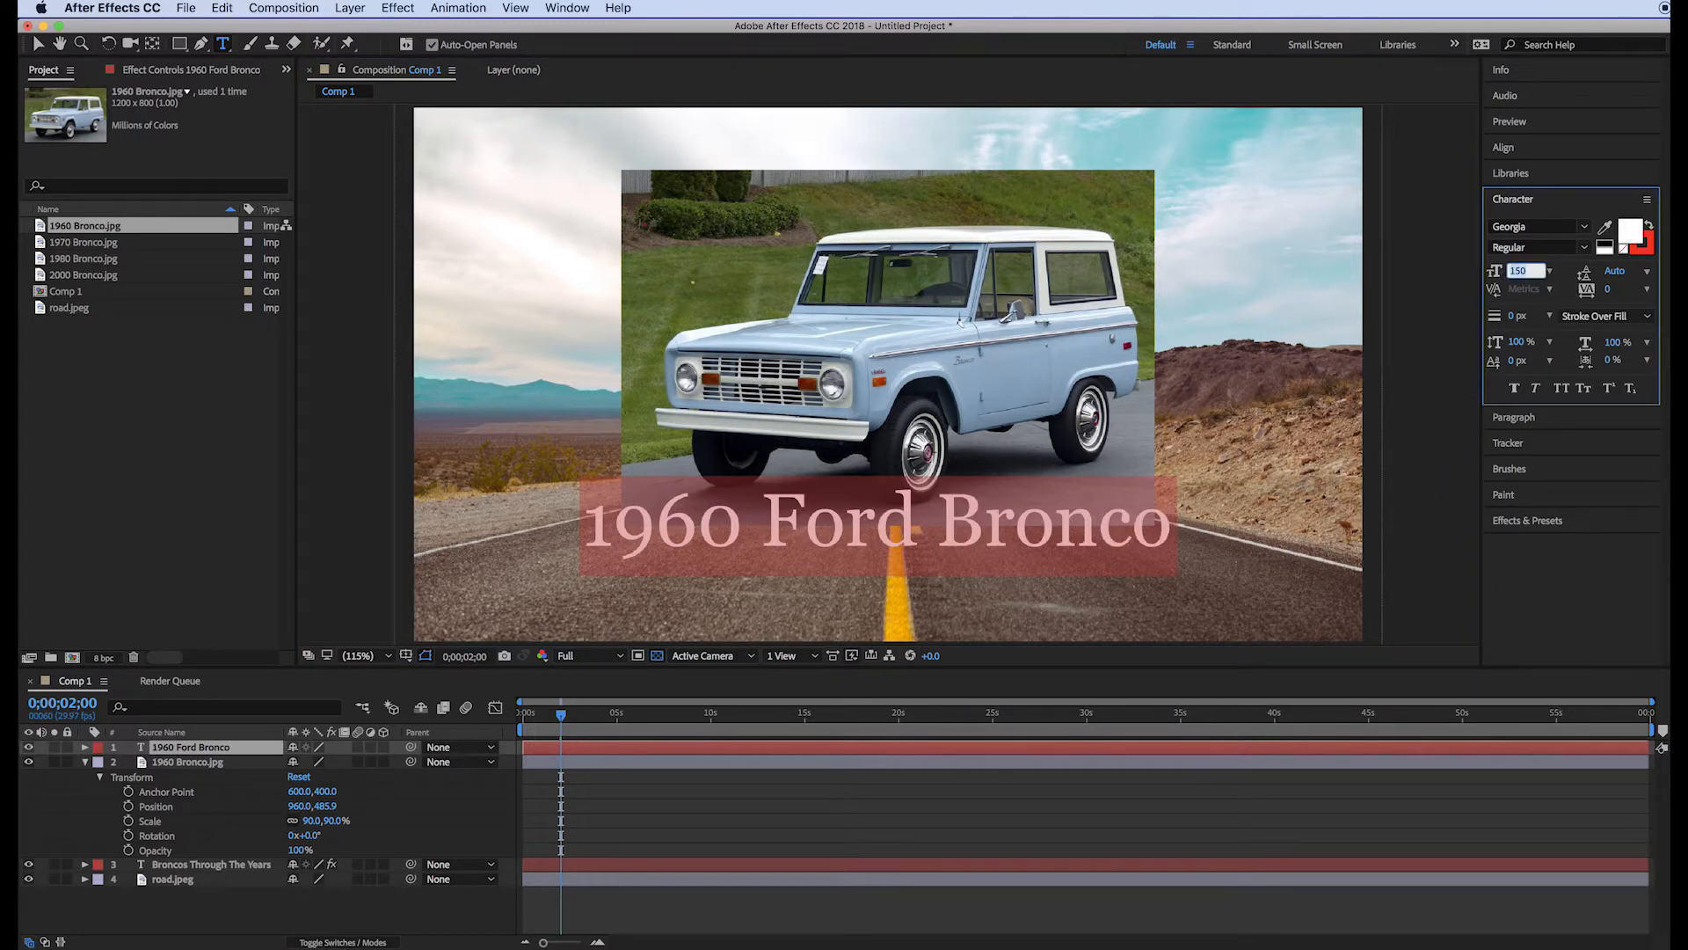
{"action": "type", "text": "100"}
{"action": "key", "text": "Return"}
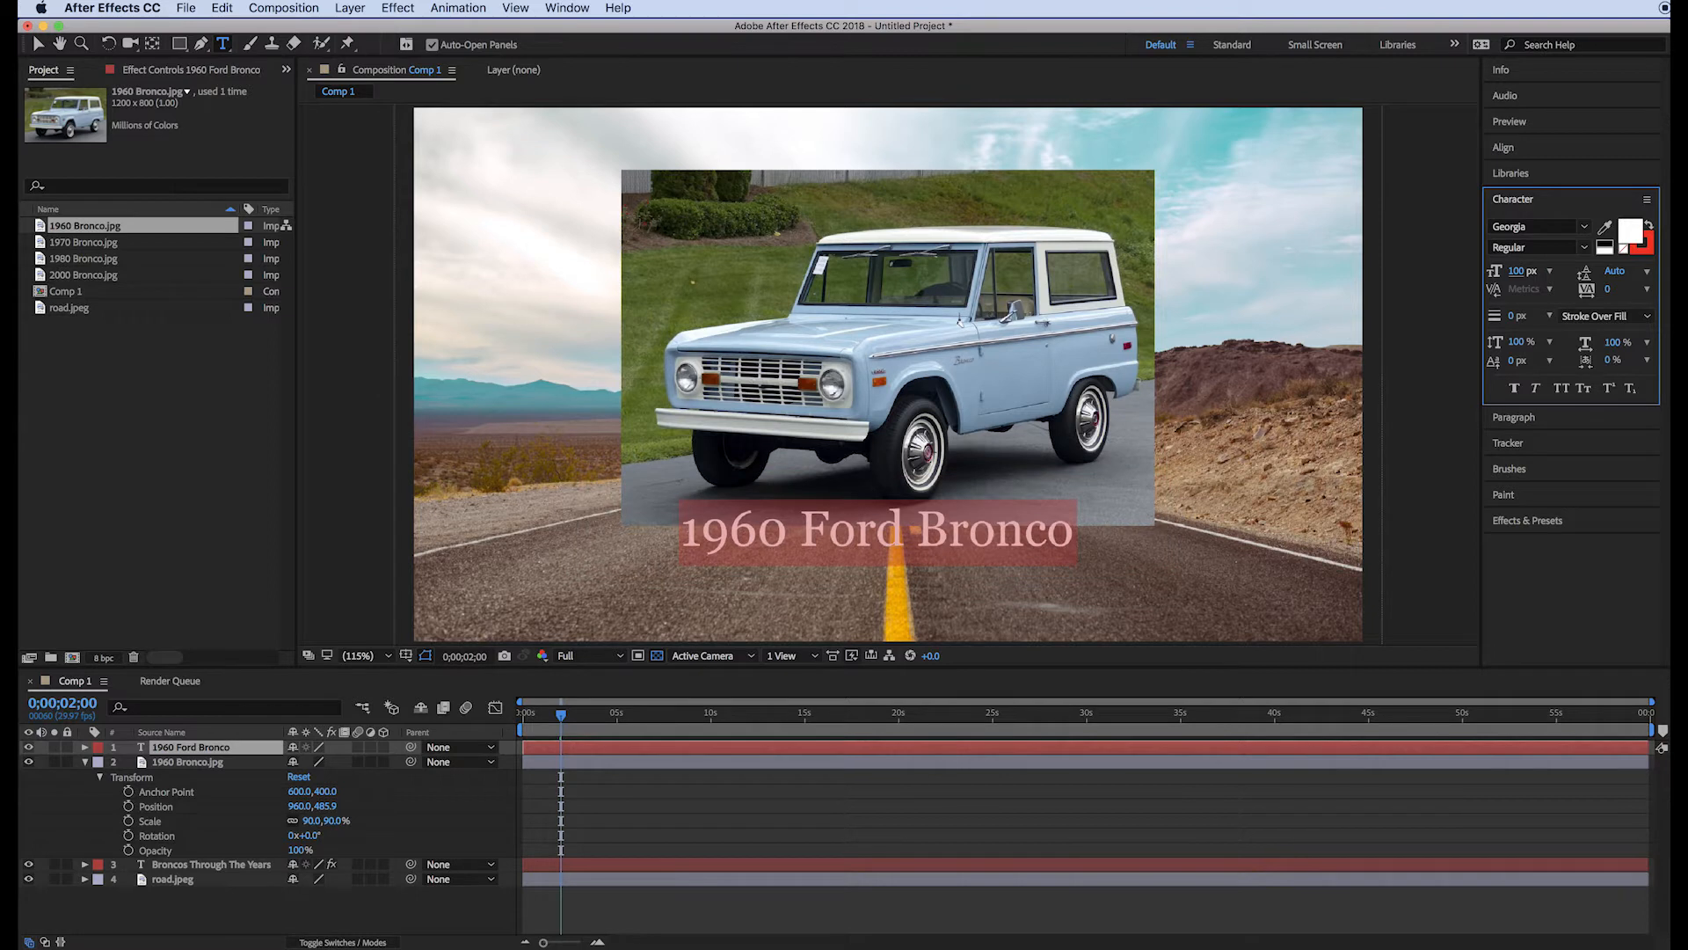
{"action": "left_click", "coordinate": [37, 44]}
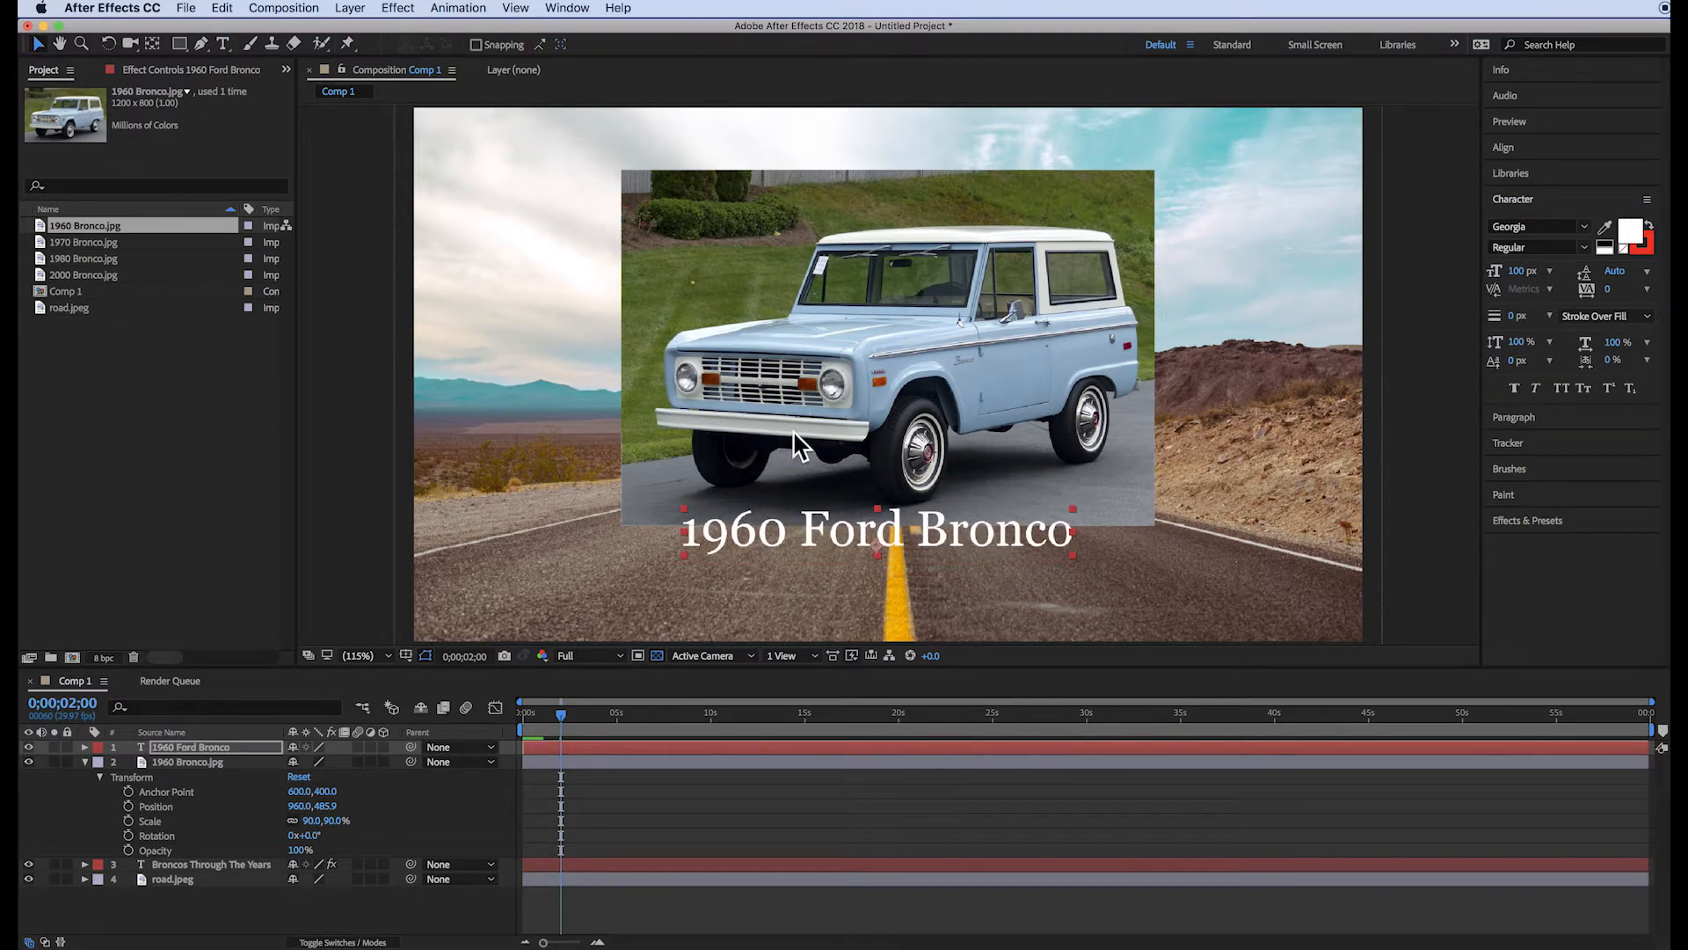
{"action": "left_click_drag", "start_coordinate": [889, 537], "coordinate": [901, 578]}
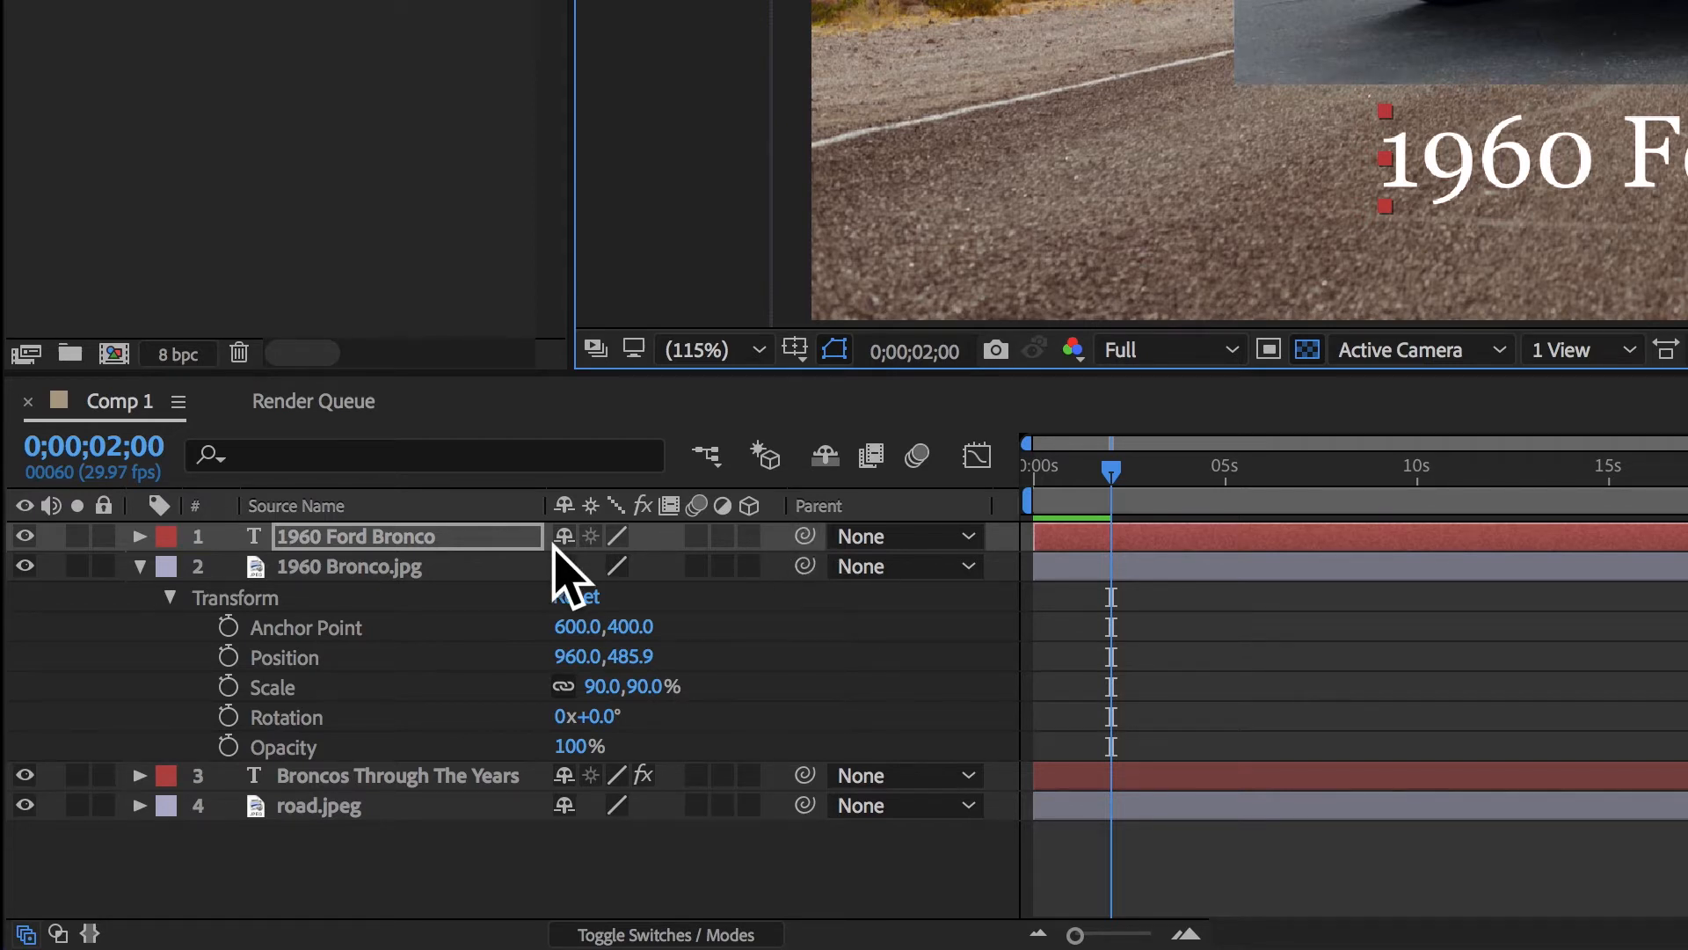
Step: Place the 1960 Ford Bronco text layer beneath 1960 Bronco.jpg in the layer stack and parent it to that photo
{"action": "left_click", "coordinate": [138, 566]}
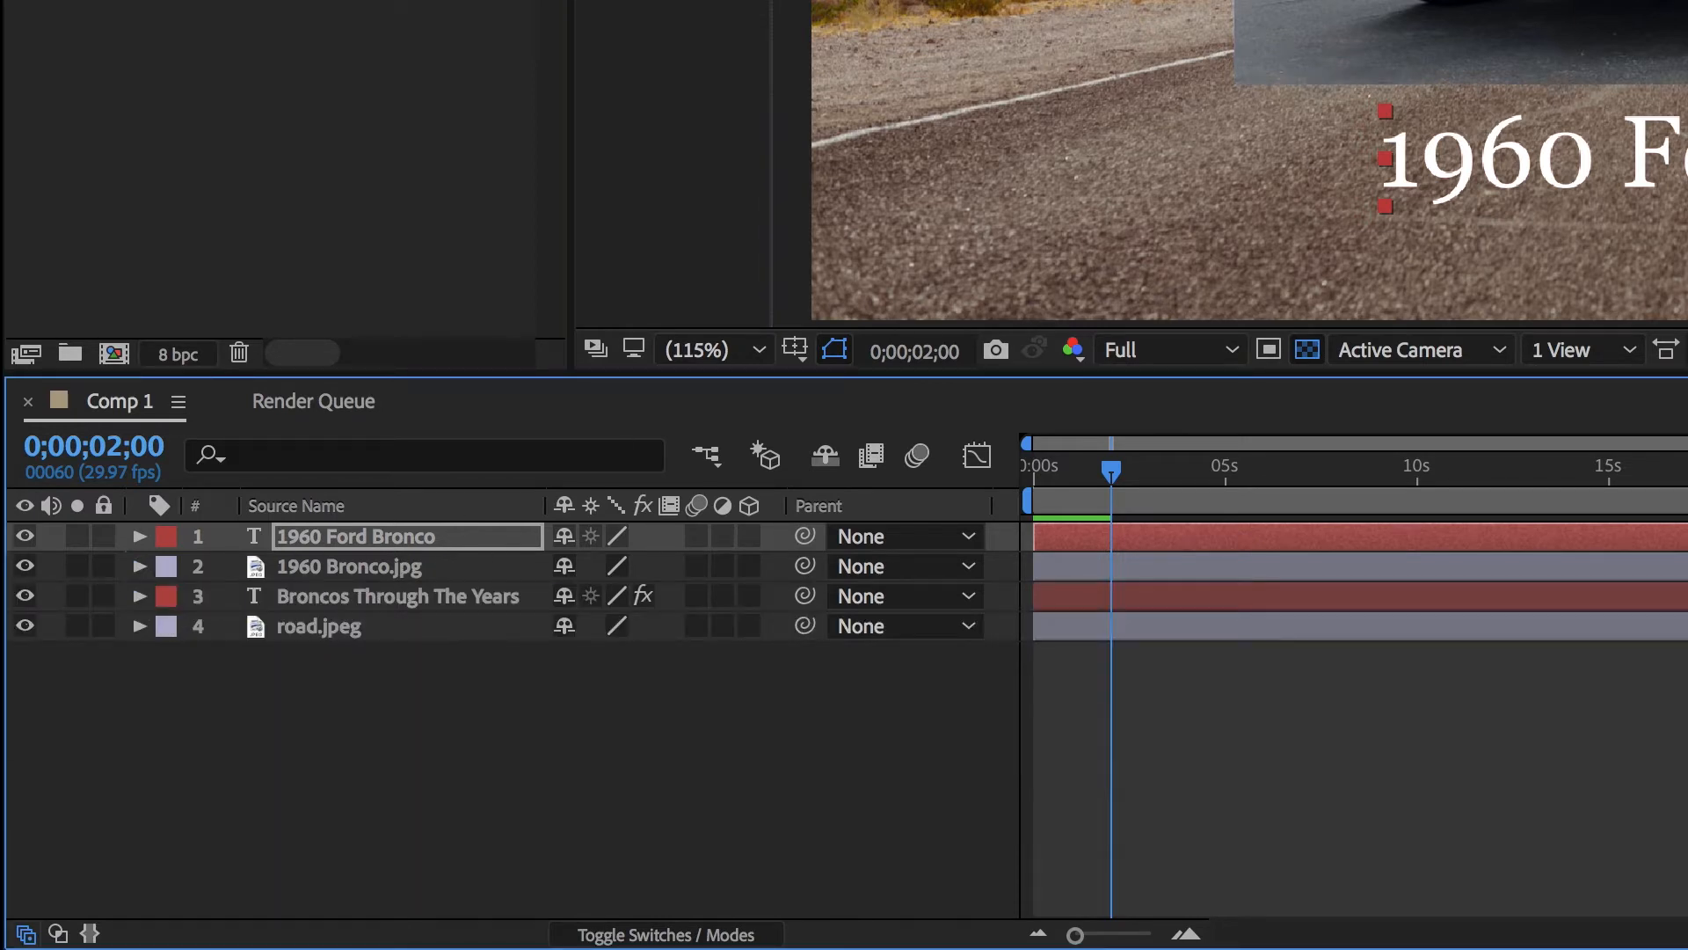
{"action": "left_click_drag", "start_coordinate": [234, 538], "coordinate": [236, 576]}
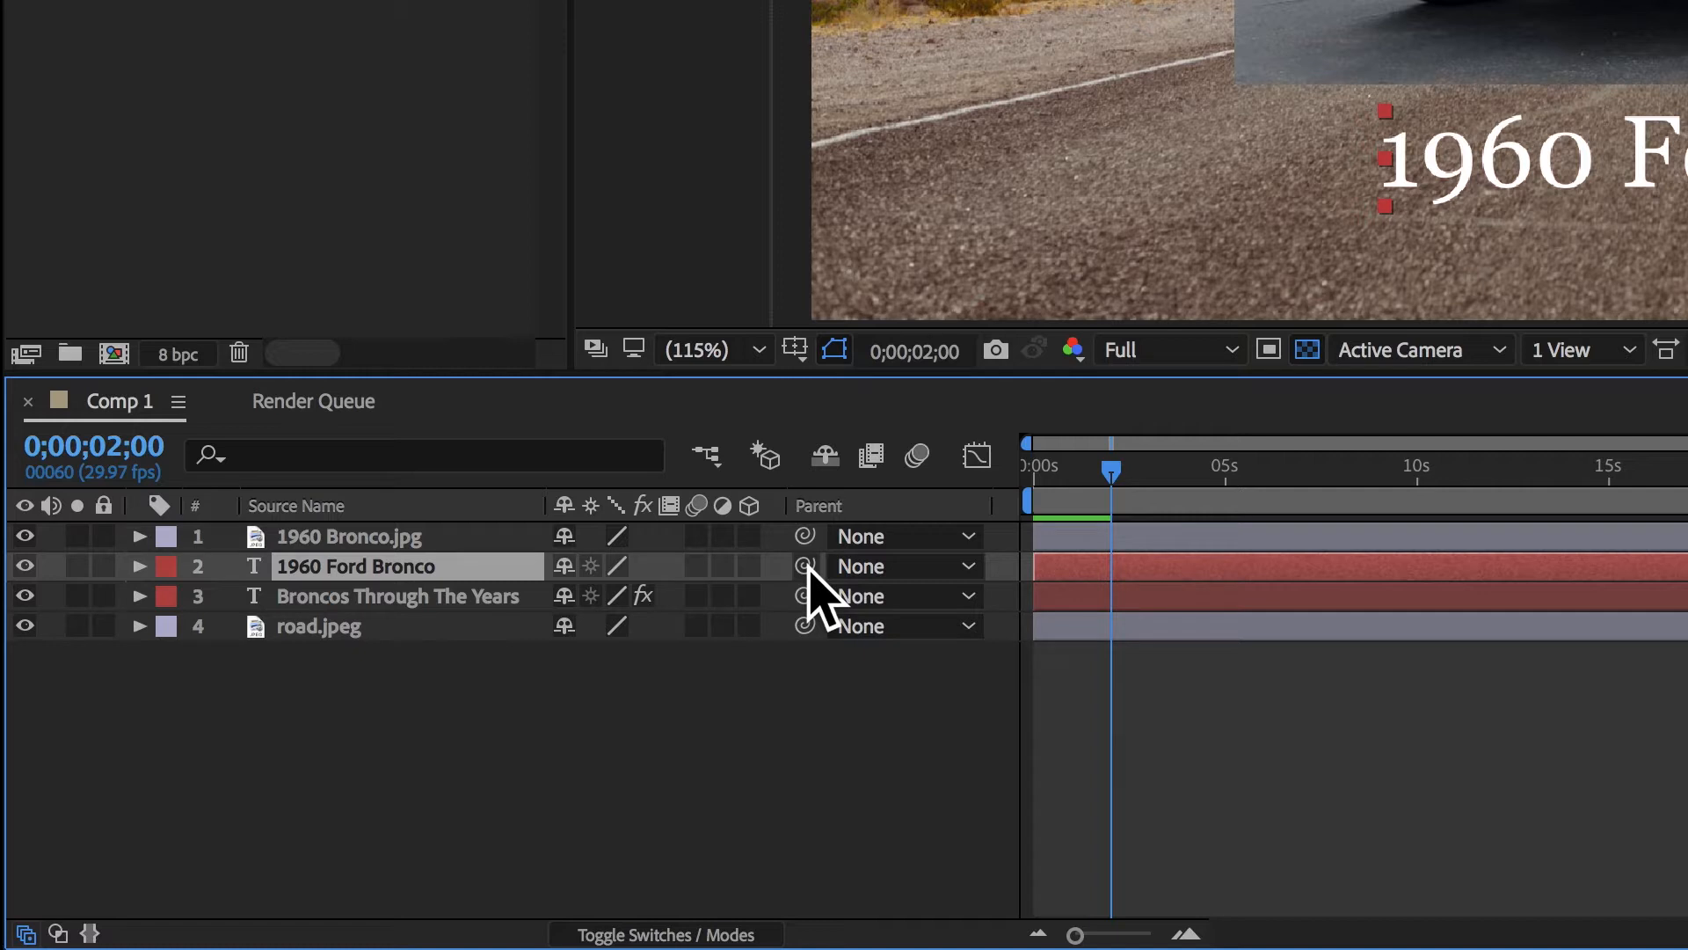
{"action": "left_click_drag", "start_coordinate": [807, 565], "coordinate": [744, 534]}
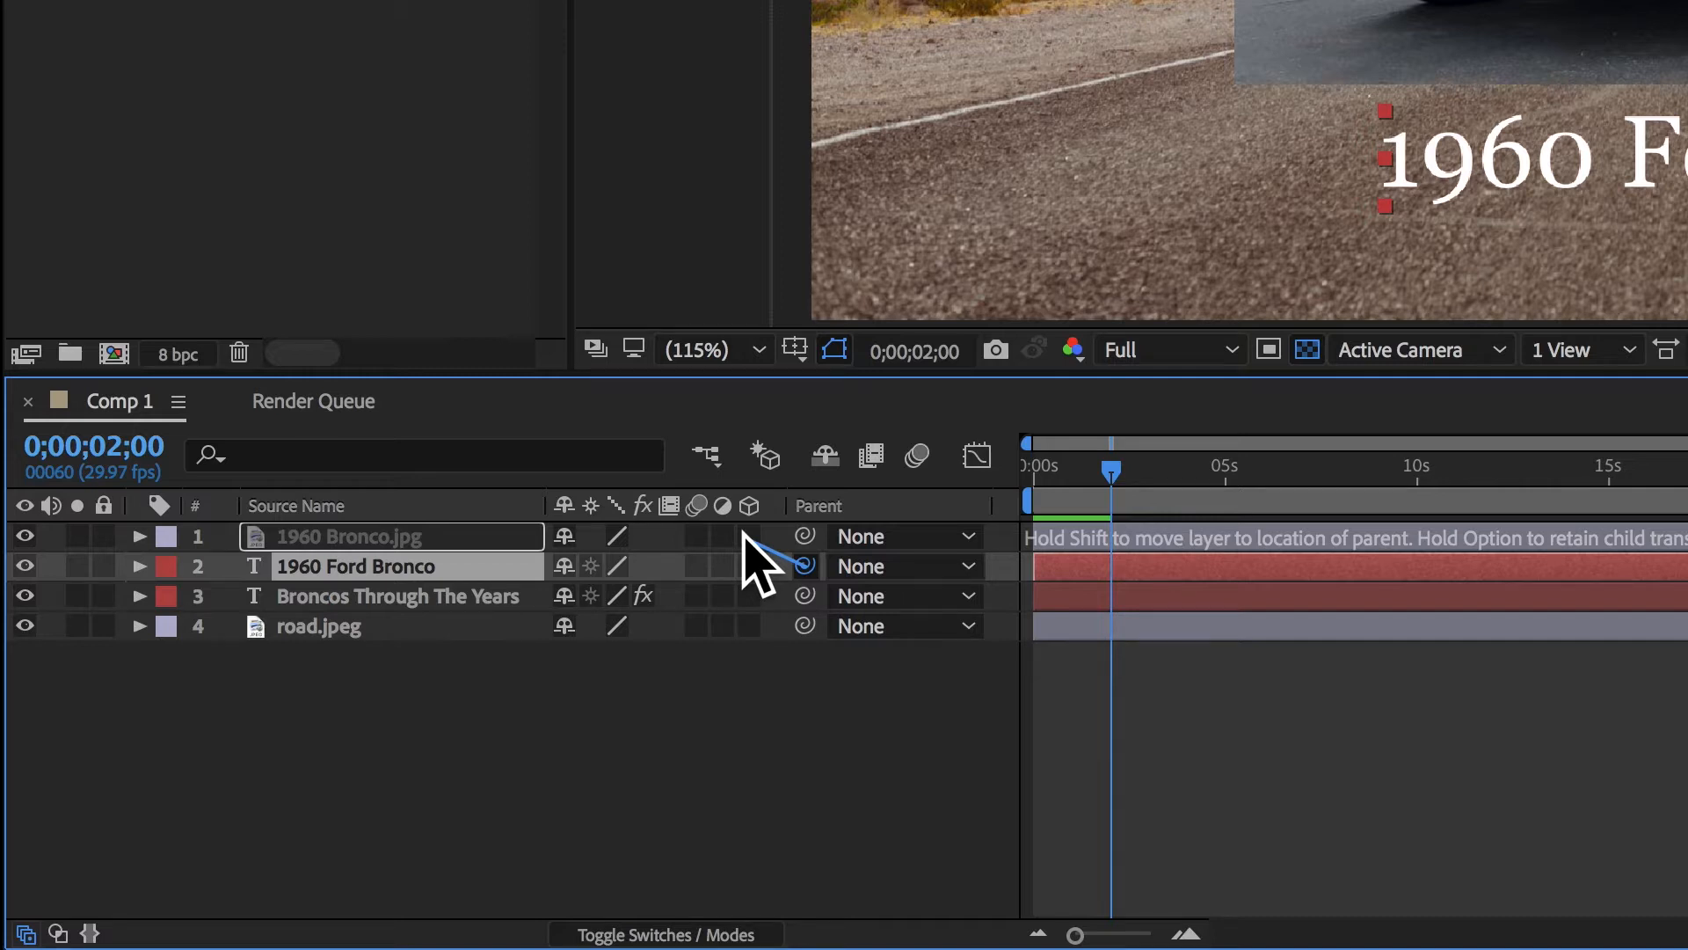
{"action": "left_click_drag", "start_coordinate": [744, 533], "coordinate": [744, 534]}
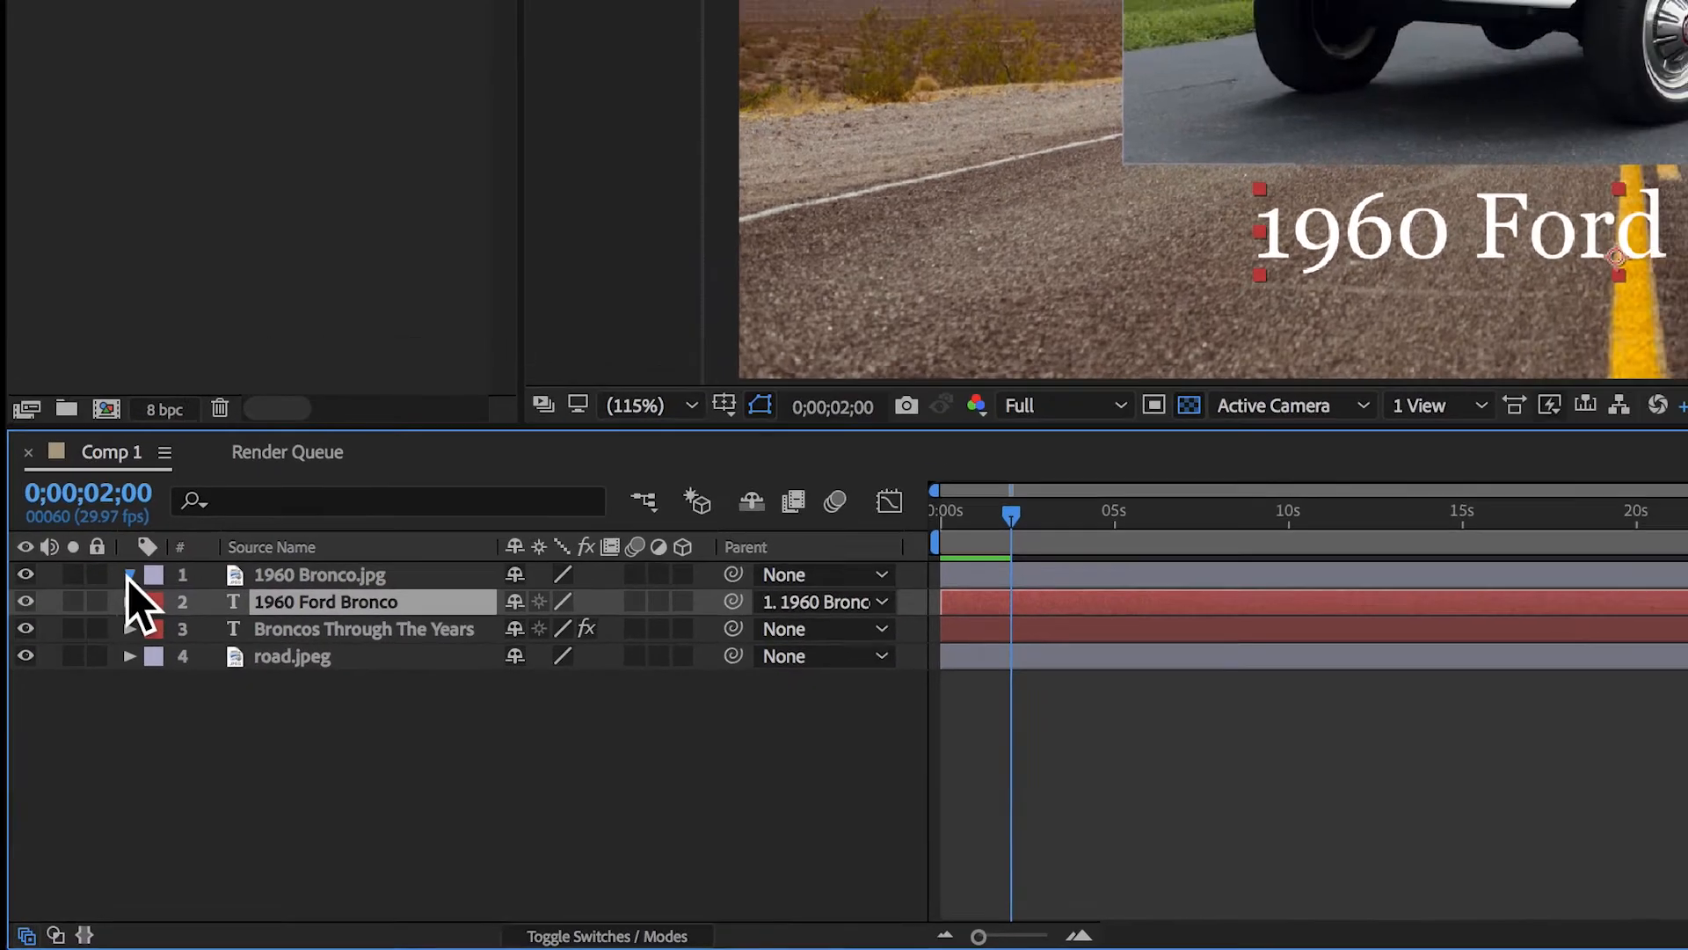
Step: Shift the 1960 Bronco photo horizontally until it sits beyond the frame's right edge, at an X Position of about 2462
{"action": "left_click", "coordinate": [139, 535]}
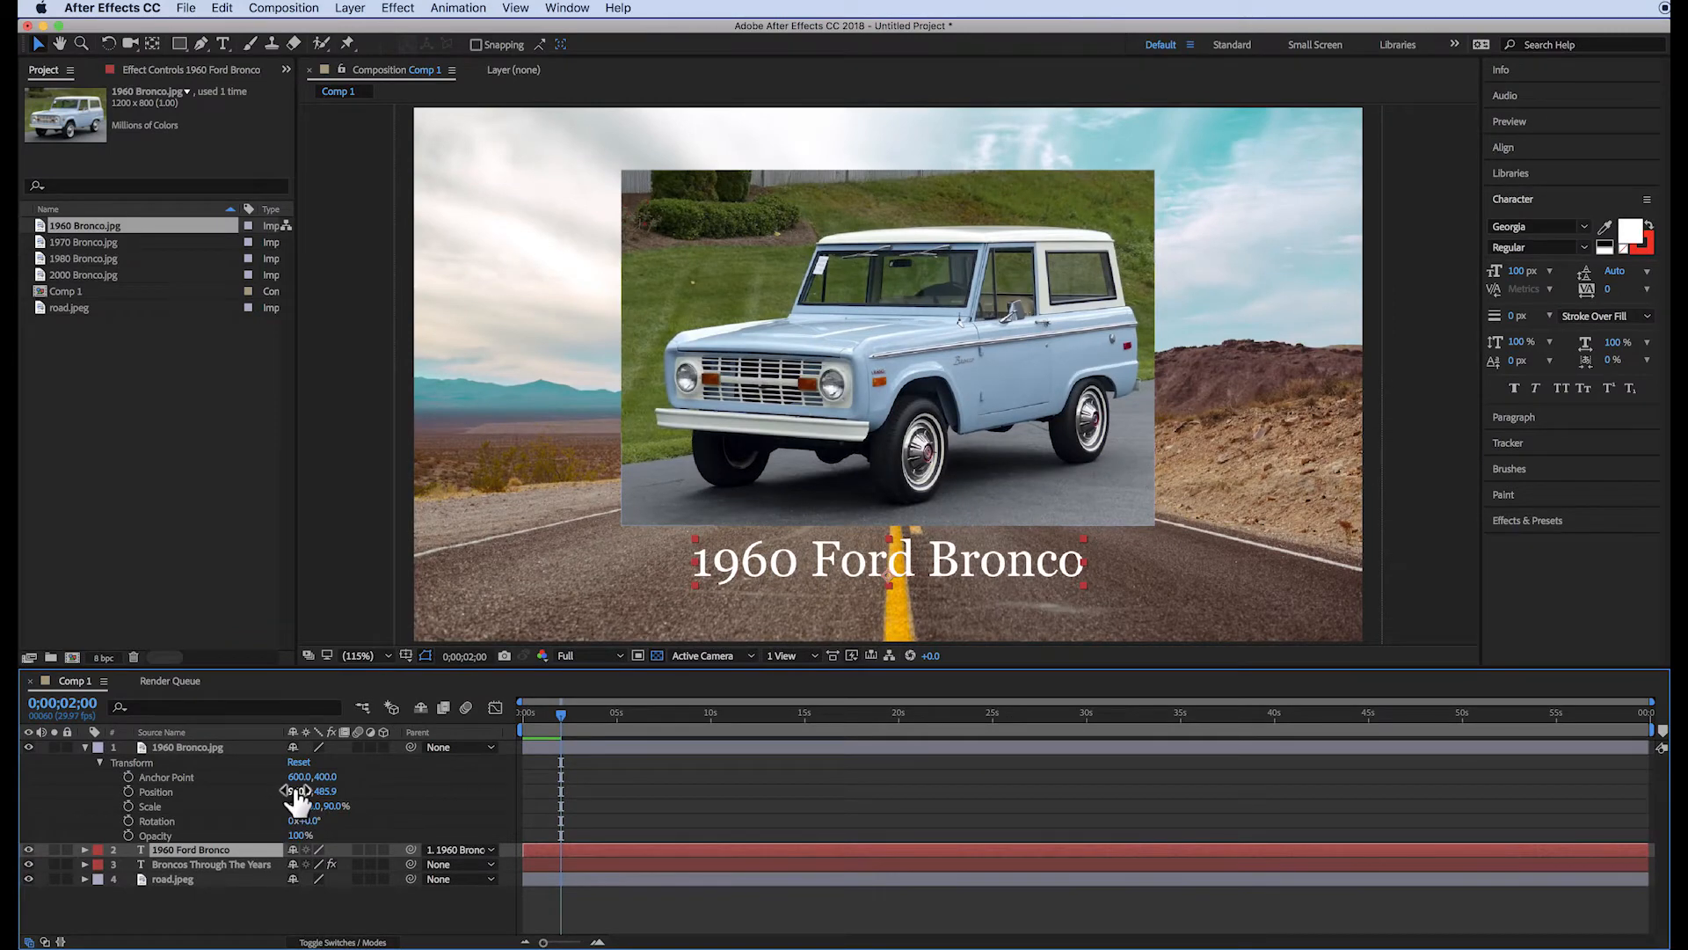
{"action": "left_click_drag", "start_coordinate": [297, 791], "coordinate": [735, 810]}
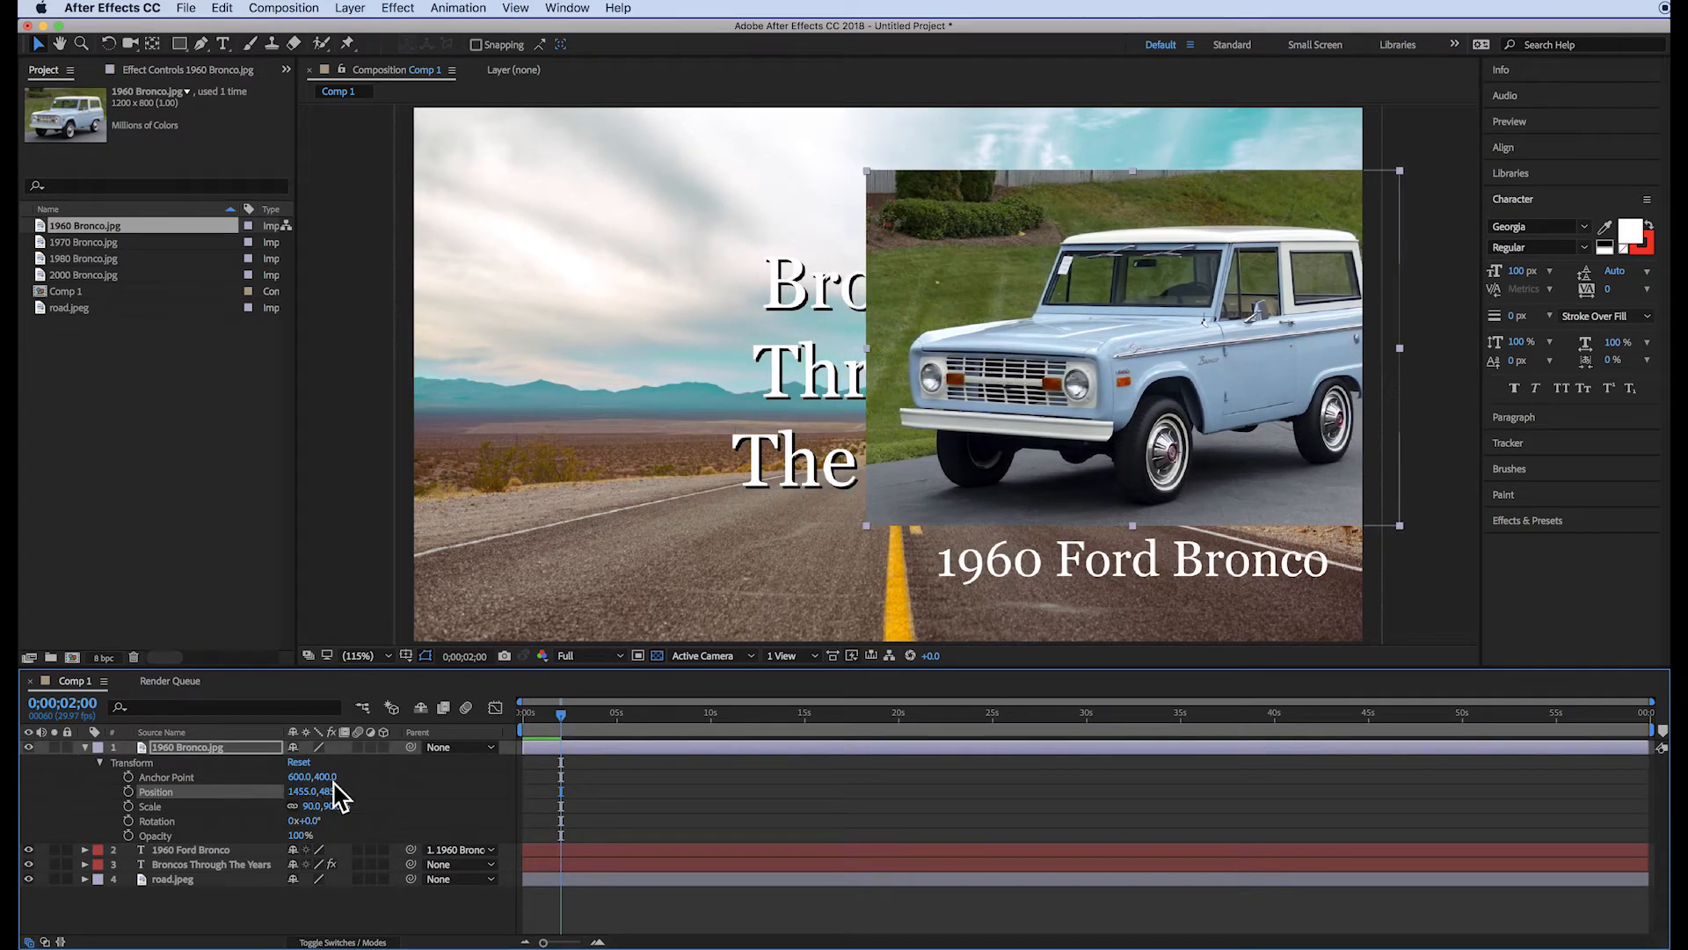
{"action": "left_click_drag", "start_coordinate": [296, 792], "coordinate": [663, 810]}
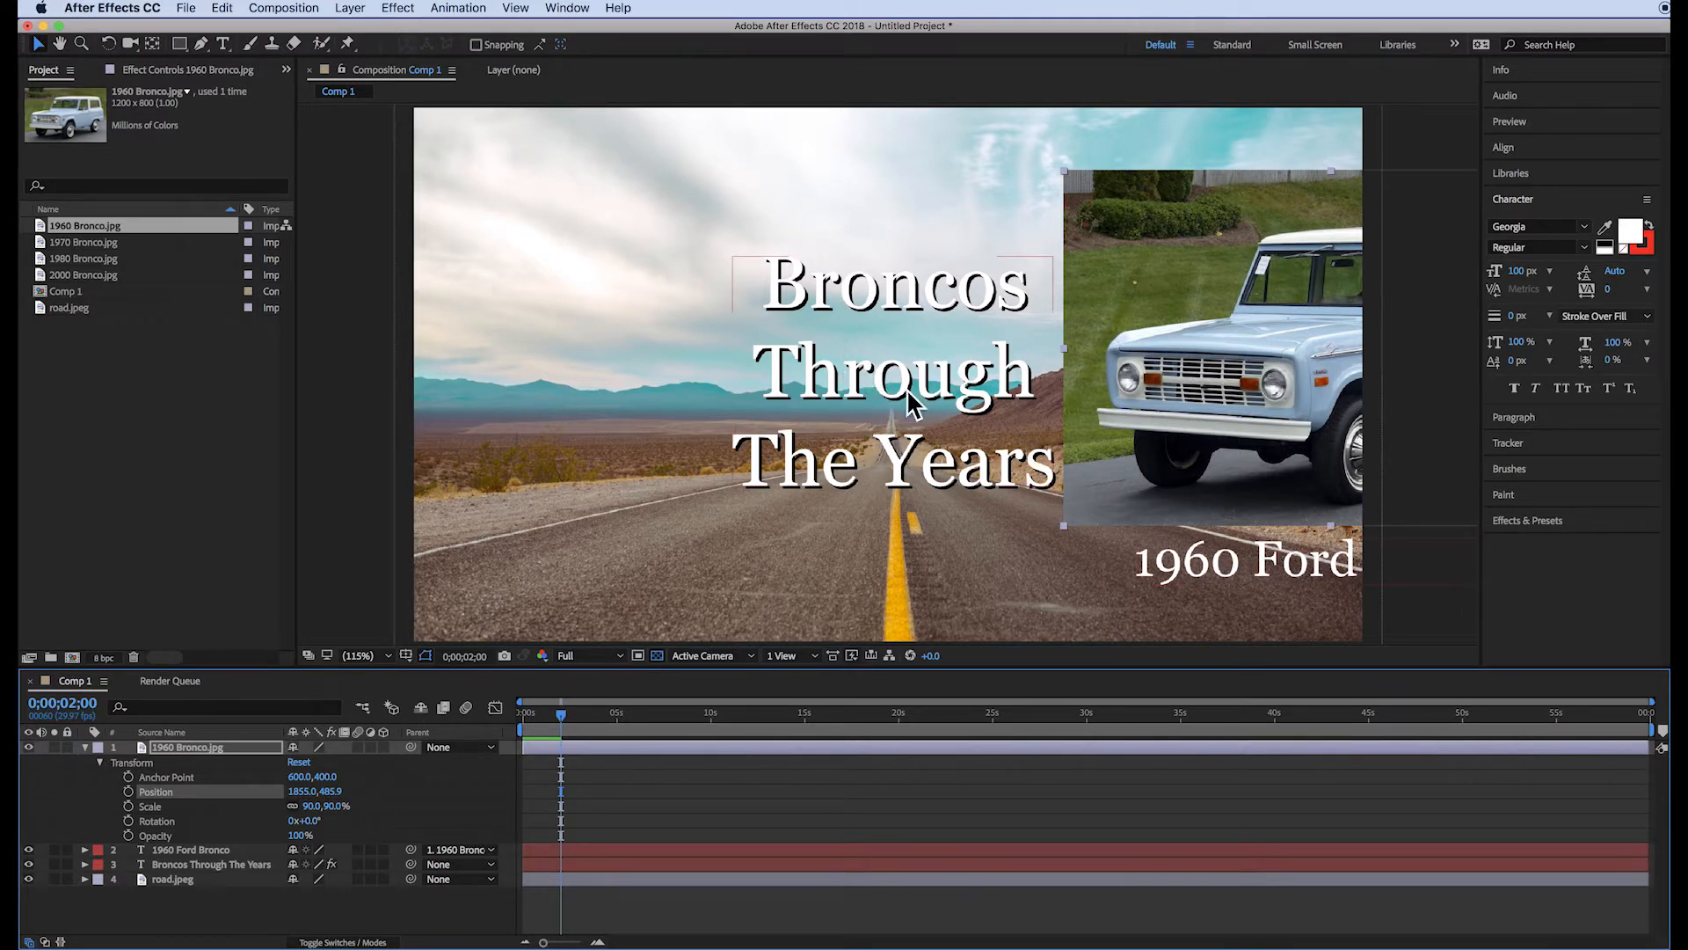
{"action": "left_click_drag", "start_coordinate": [296, 802], "coordinate": [823, 795]}
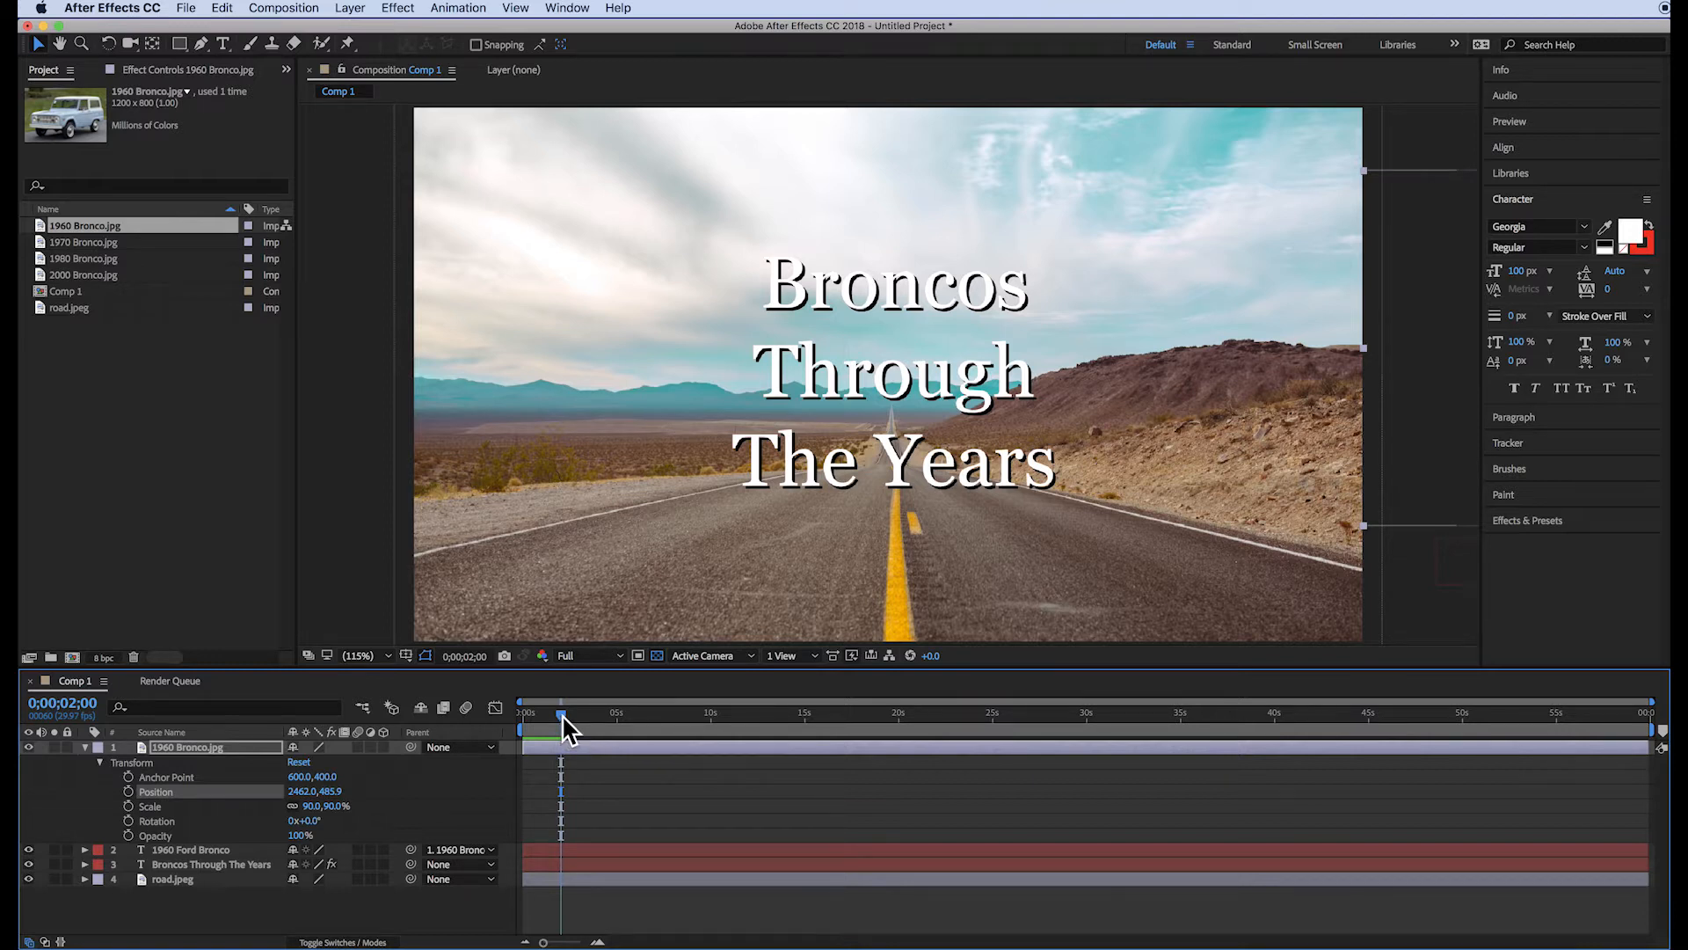
{"action": "left_click", "coordinate": [480, 658]}
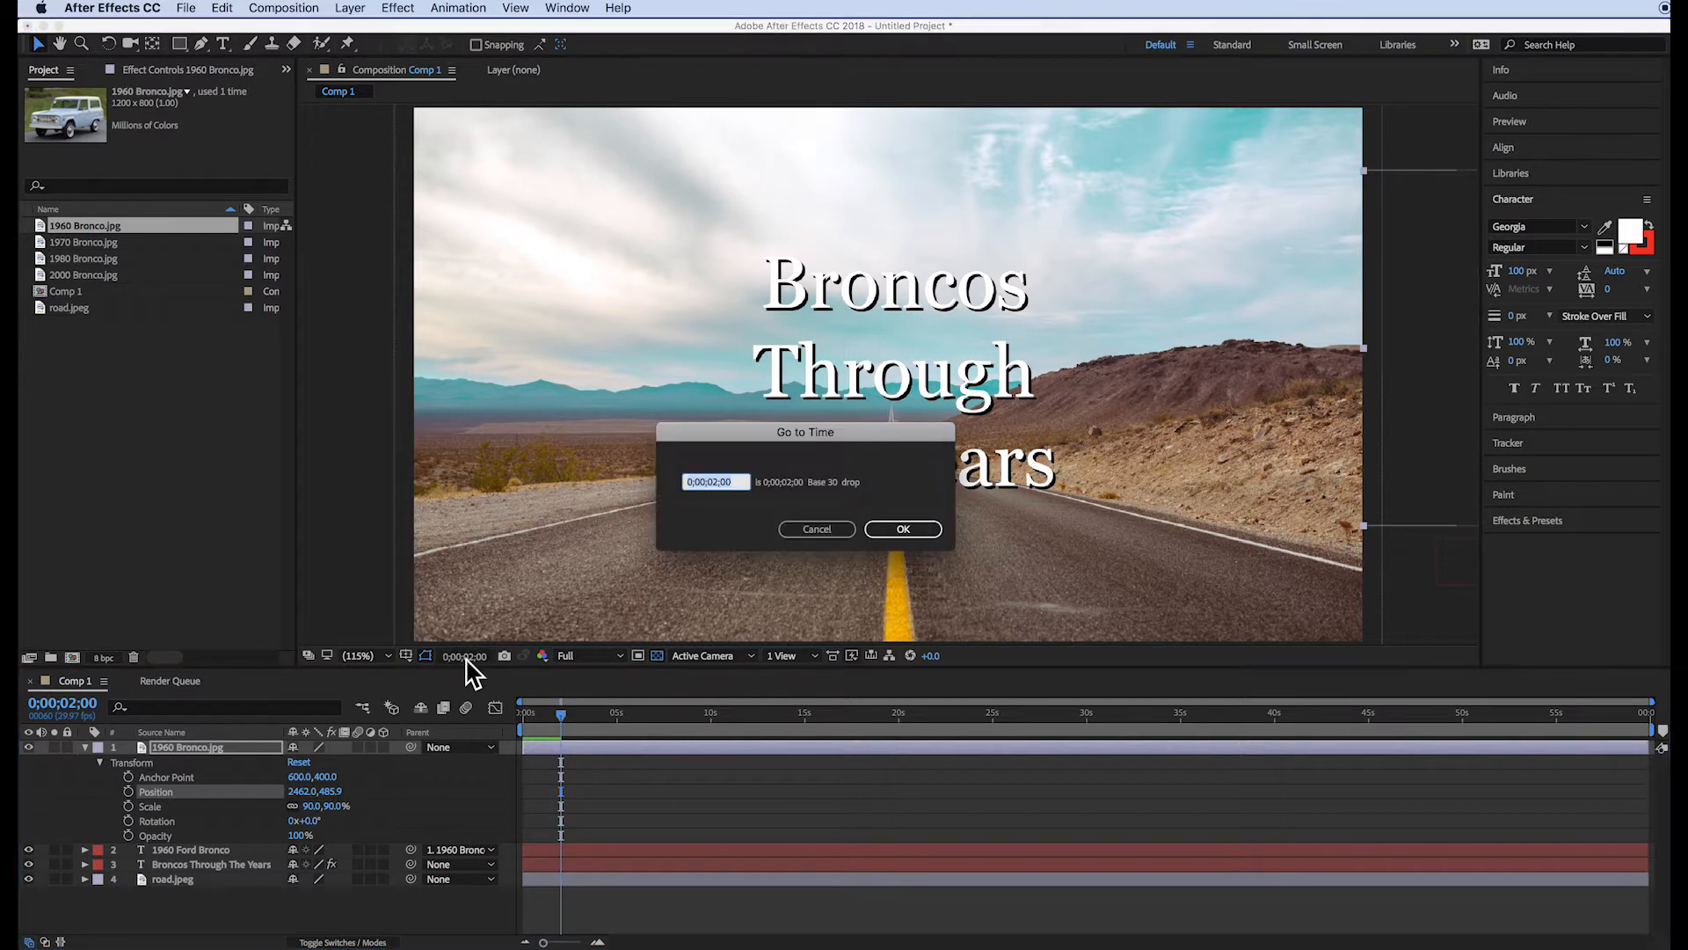
{"action": "type", "text": "6"}
{"action": "key", "text": "Return"}
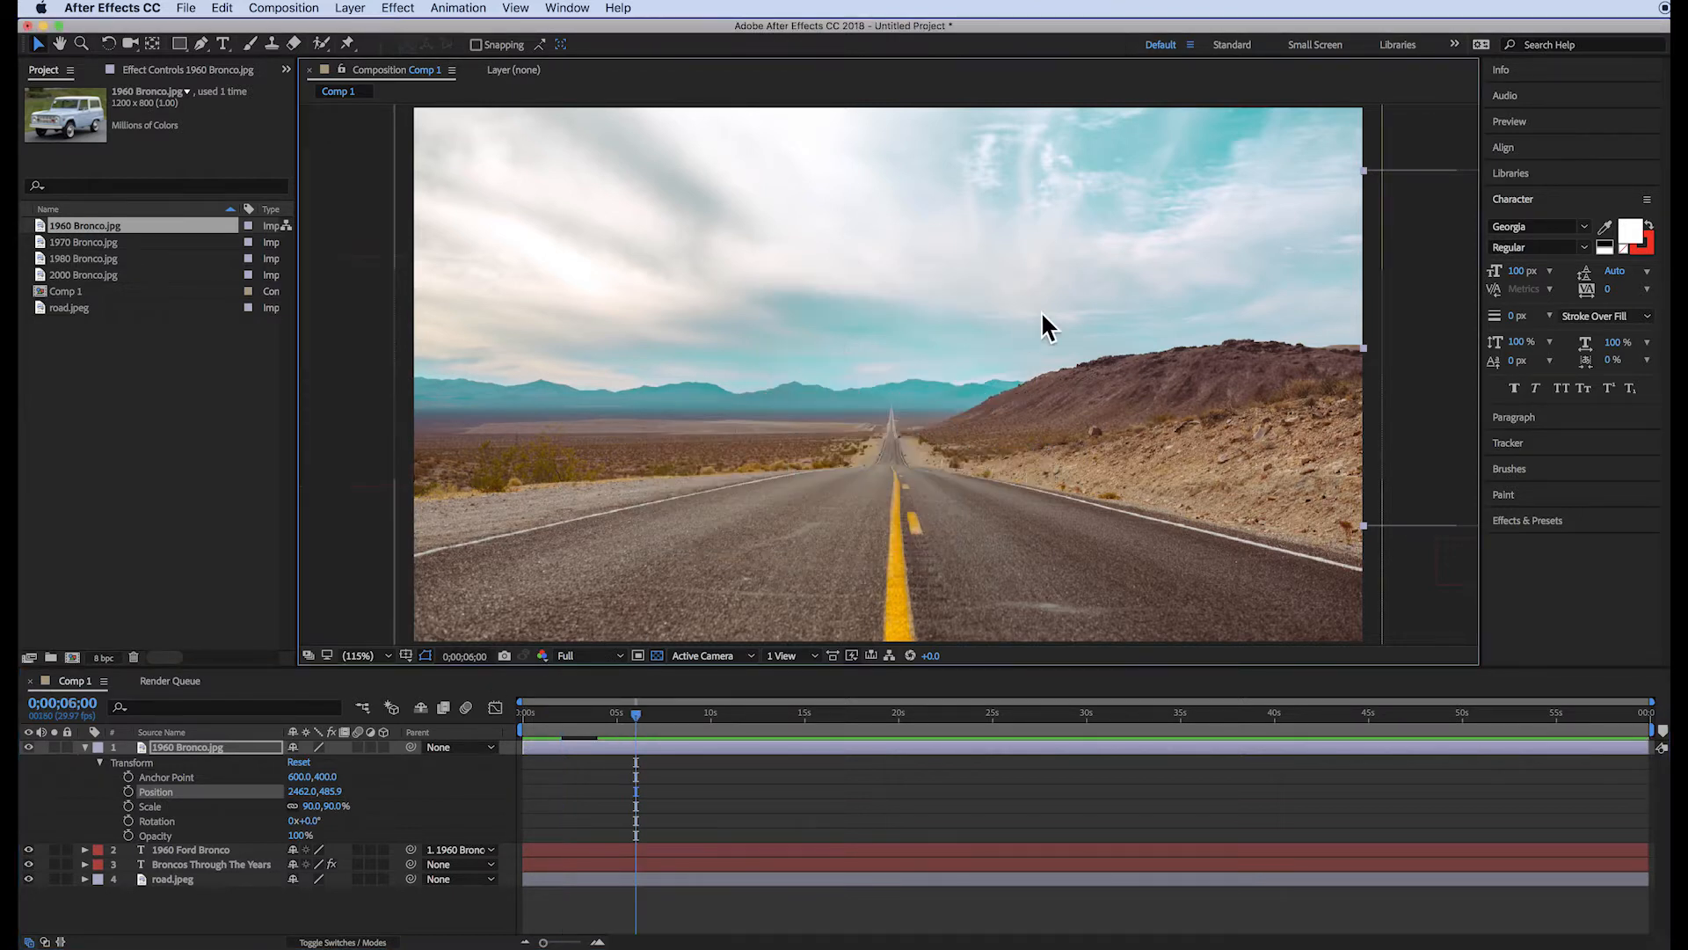
{"action": "left_click_drag", "start_coordinate": [298, 800], "coordinate": [572, 810]}
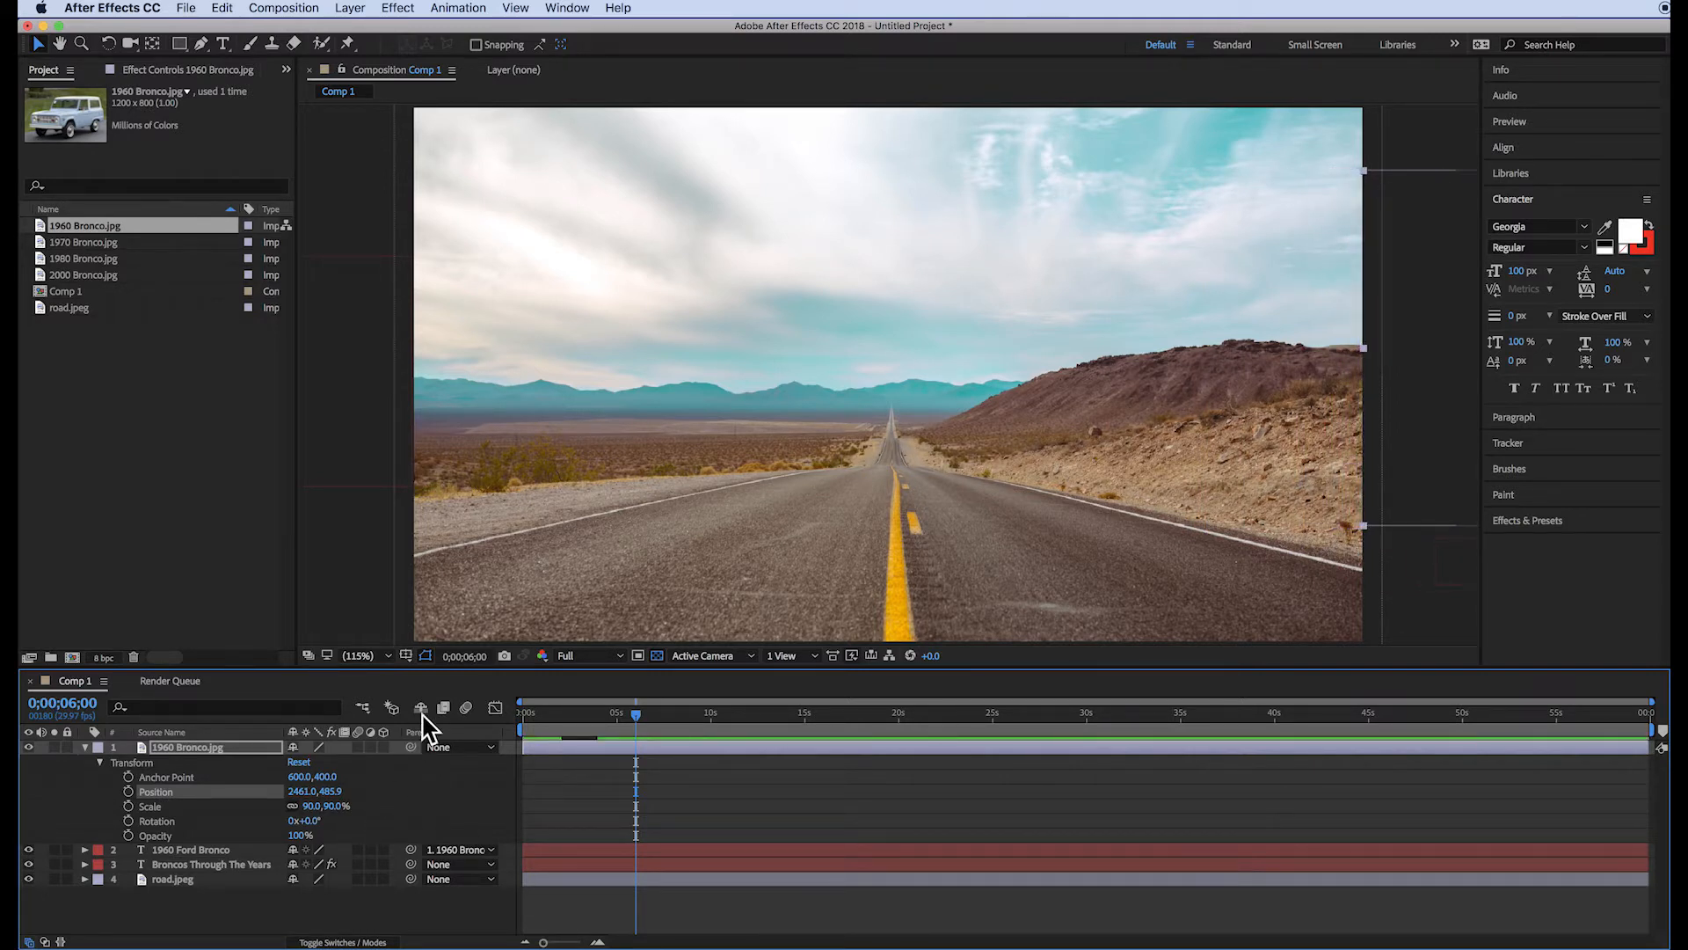
Step: Return to 0;00;02;00 and start Position keyframing on the 1960 Bronco photo with its off-screen position
{"action": "left_click", "coordinate": [464, 656]}
{"action": "type", "text": "200"}
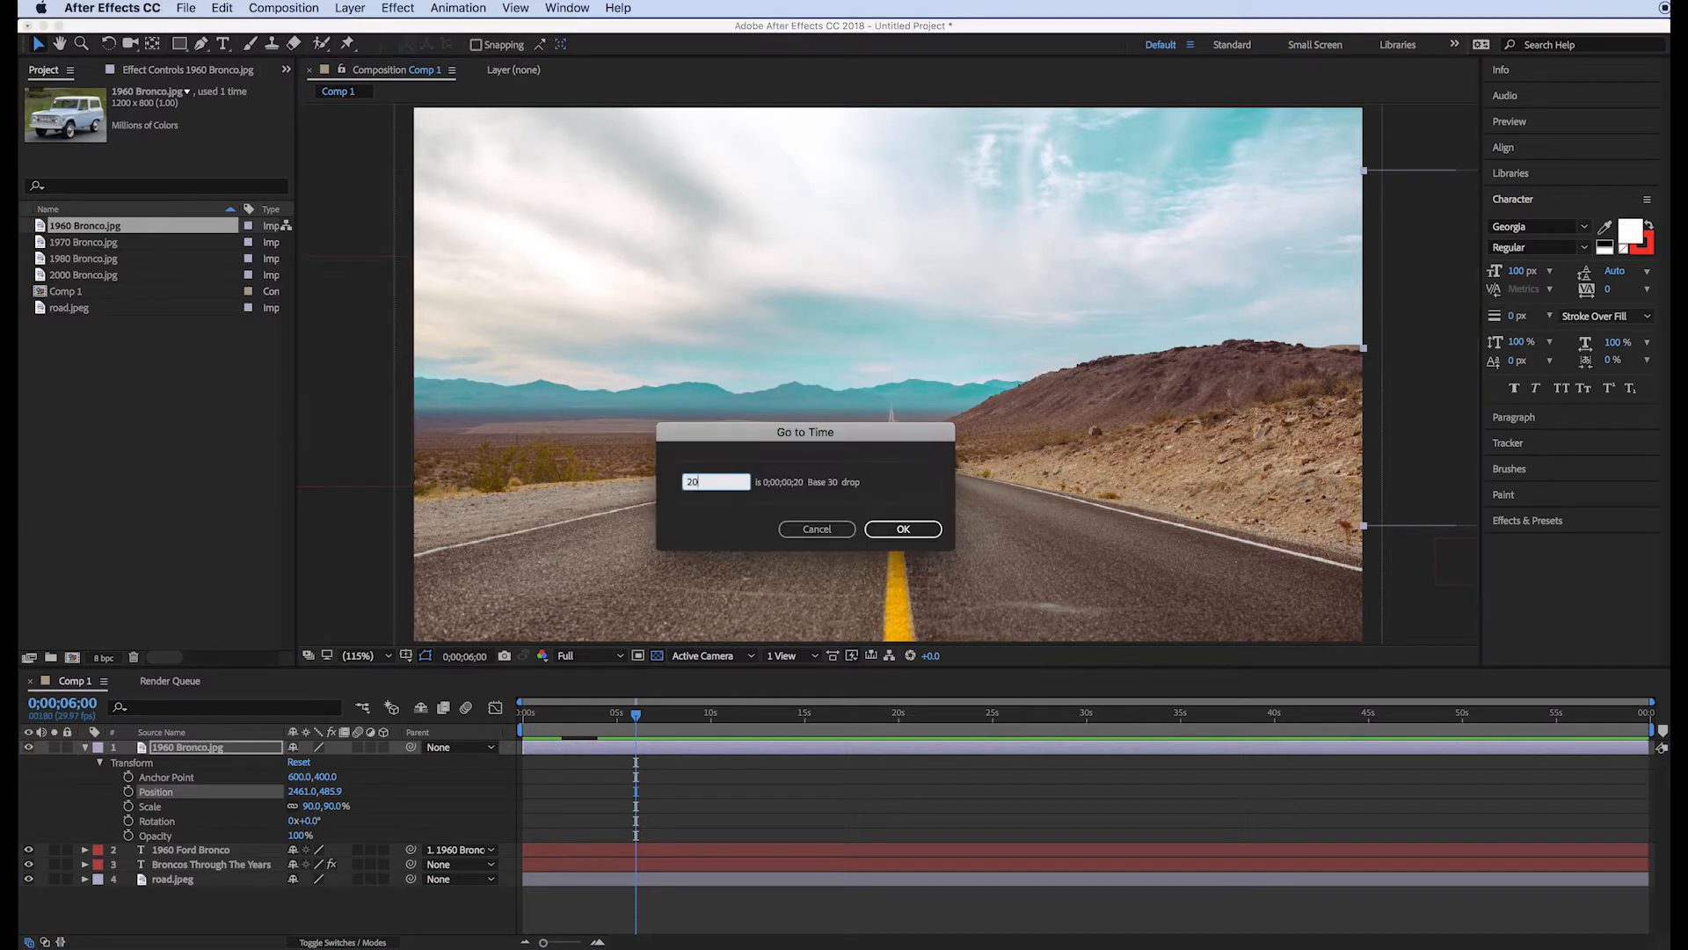
{"action": "key", "text": "Return"}
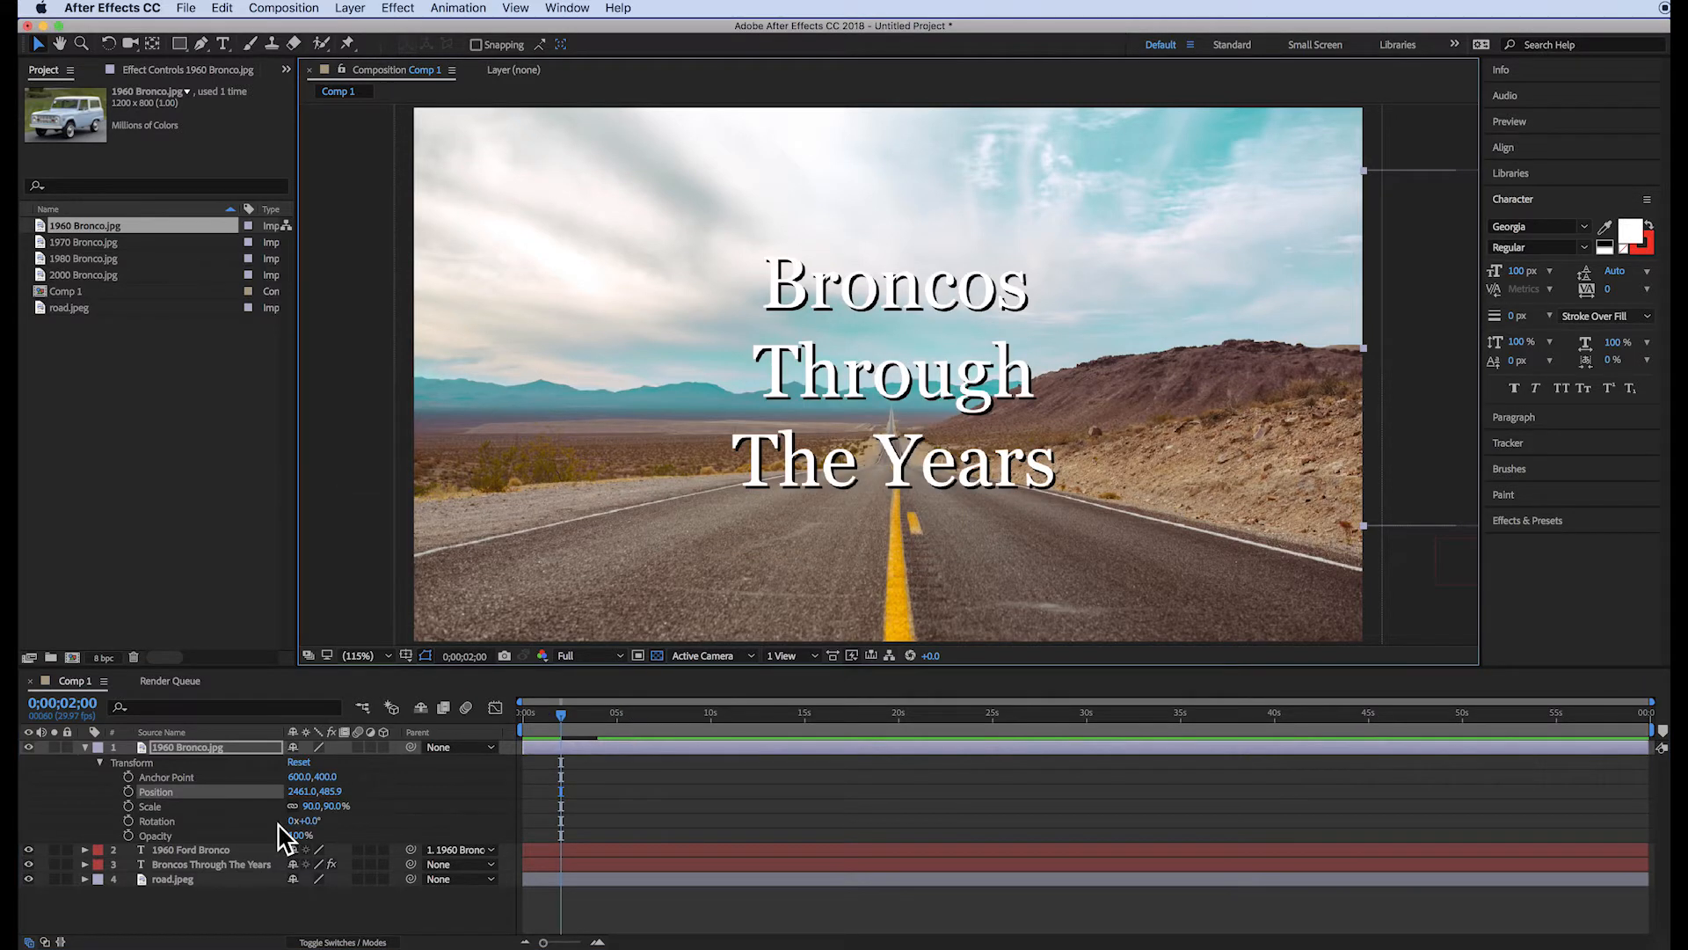
{"action": "left_click", "coordinate": [129, 791]}
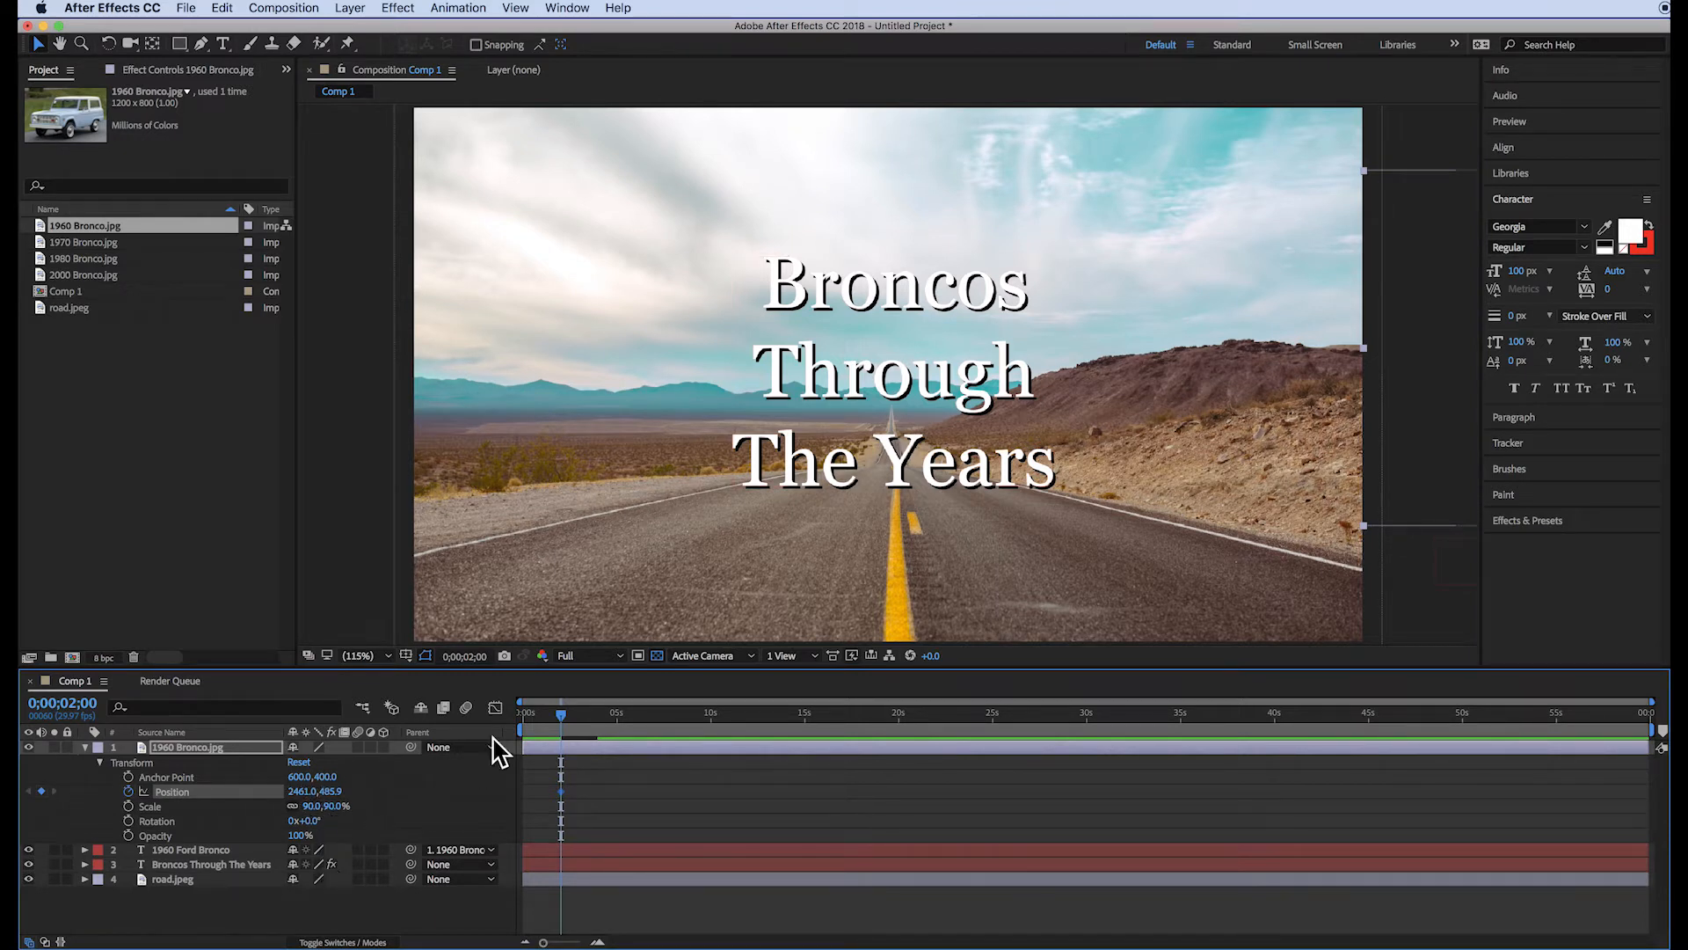
Step: Go to 0;00;06;00 and set the 1960 Bronco photo's X Position to 0 as a second keyframe
{"action": "left_click", "coordinate": [473, 657]}
{"action": "type", "text": "600"}
{"action": "key", "text": "Return"}
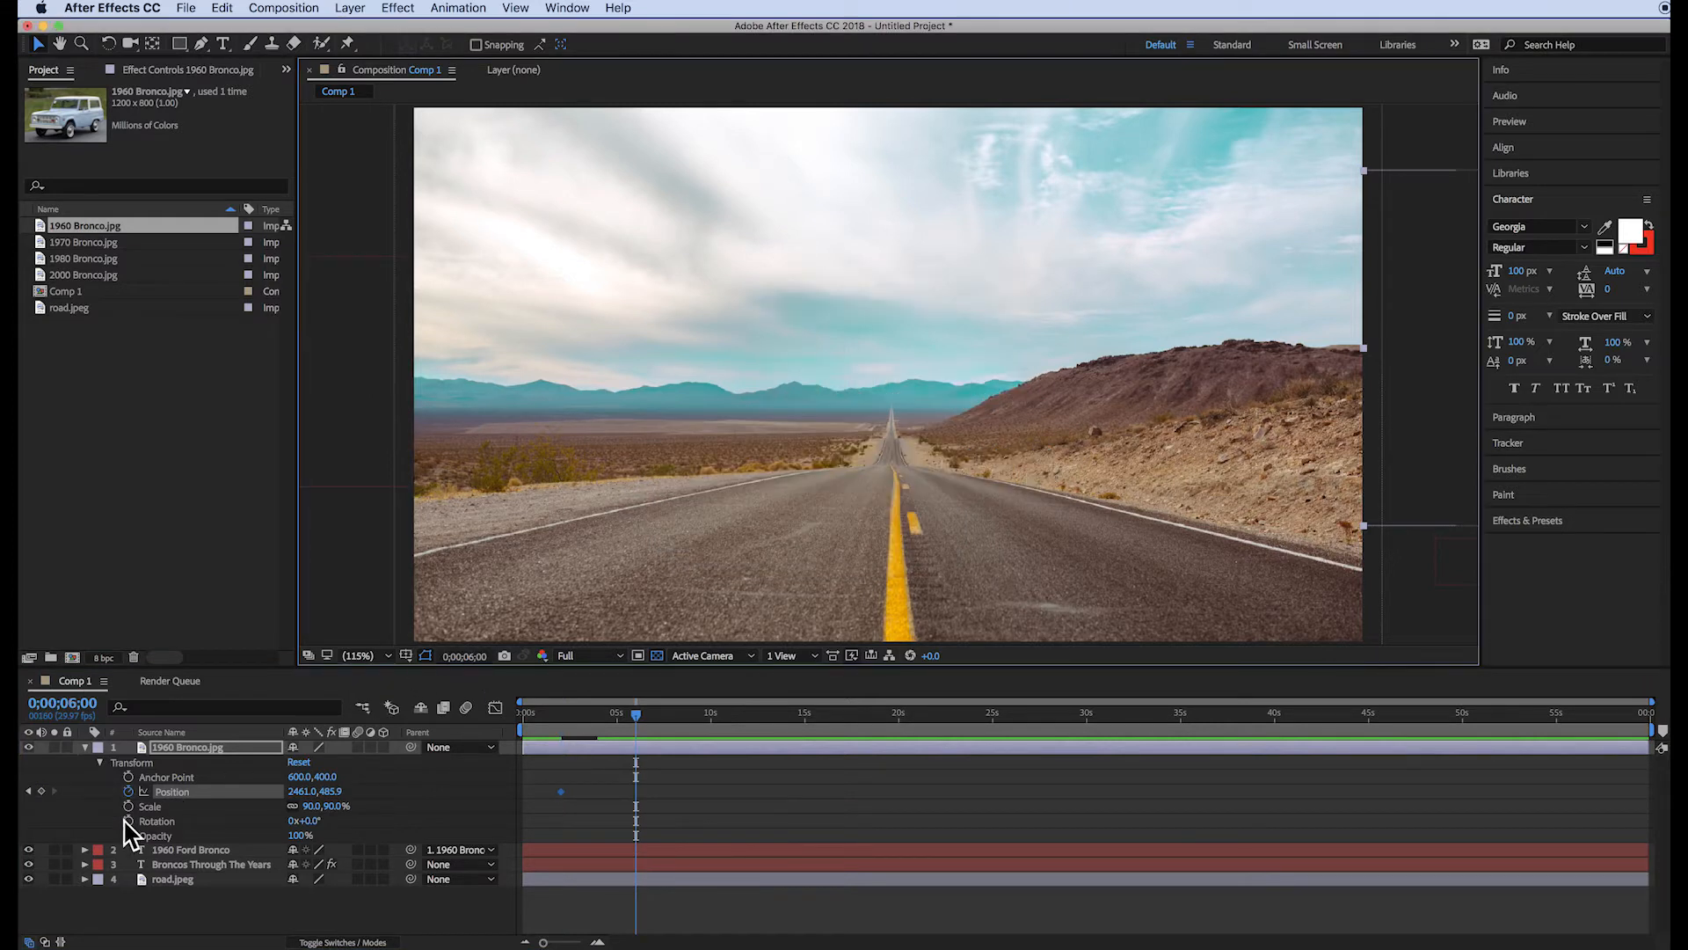
{"action": "mouse_move", "coordinate": [297, 791]}
{"action": "left_mouse_down"}
{"action": "mouse_move", "coordinate": [211, 791]}
{"action": "mouse_move", "coordinate": [294, 807]}
{"action": "mouse_move", "coordinate": [150, 802]}
{"action": "mouse_move", "coordinate": [317, 802]}
{"action": "left_mouse_up"}
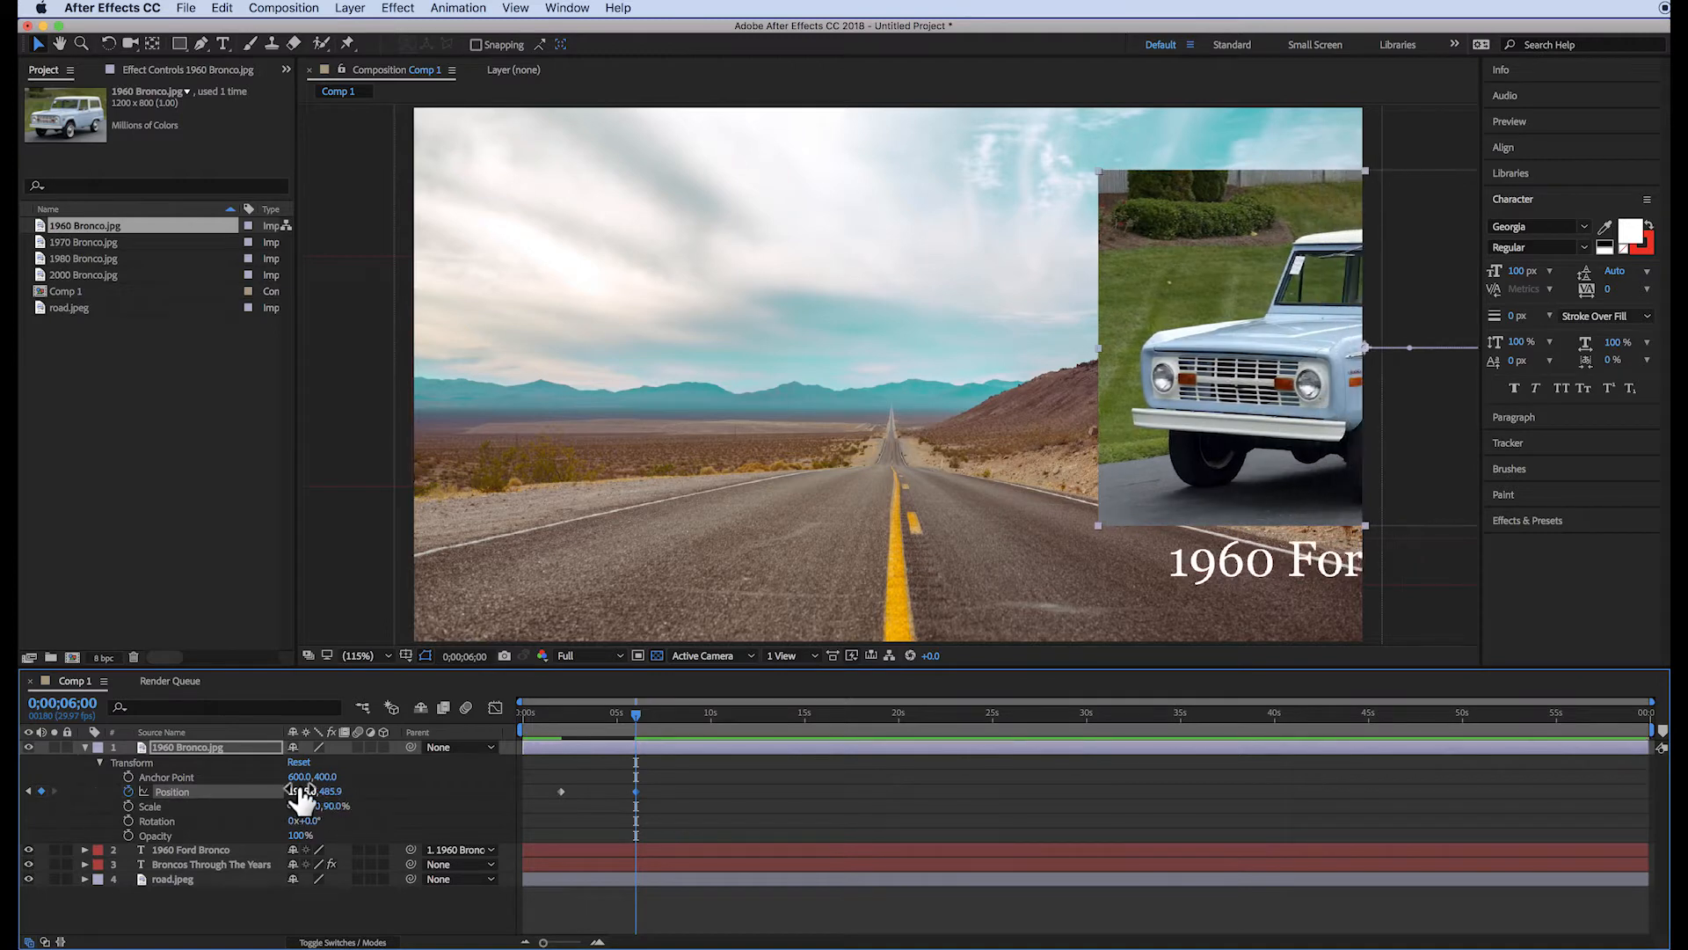
{"action": "left_click", "coordinate": [297, 790]}
{"action": "type", "text": "0"}
{"action": "key", "text": "Return"}
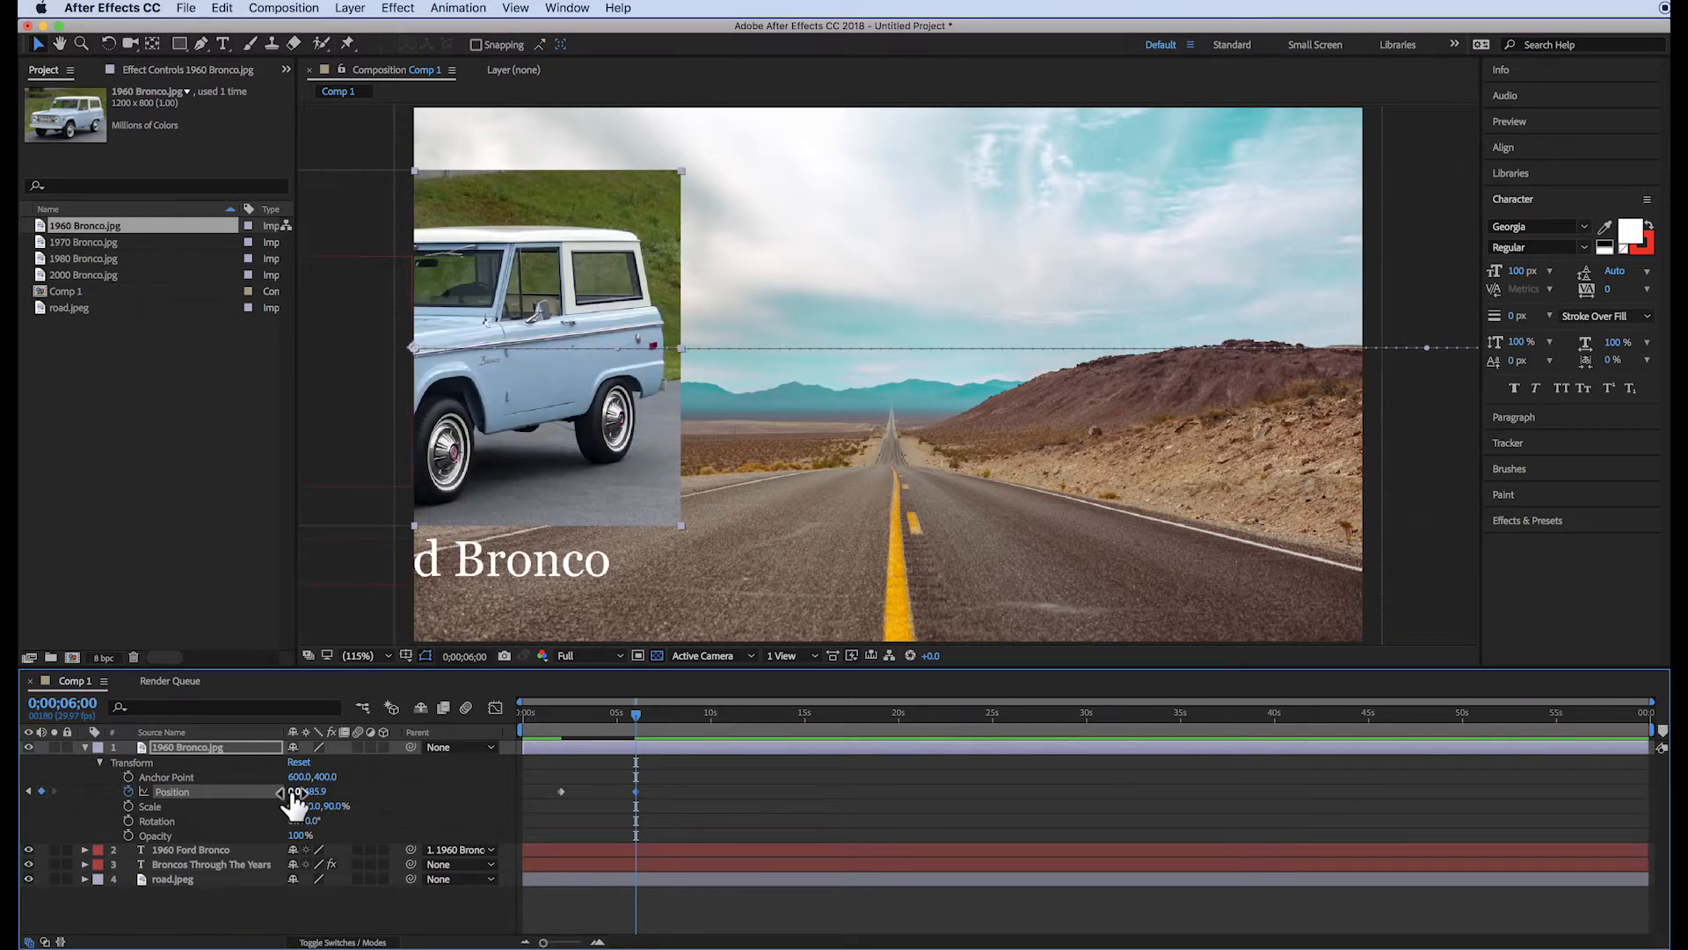
Step: Shift the 1960 Bronco photo's end keyframe beyond the frame's left edge, at X Position about -547, and preview the slide from the start
{"action": "left_click_drag", "start_coordinate": [294, 791], "coordinate": [181, 818]}
{"action": "left_click_drag", "start_coordinate": [295, 791], "coordinate": [92, 791]}
{"action": "left_click_drag", "start_coordinate": [638, 714], "coordinate": [435, 730]}
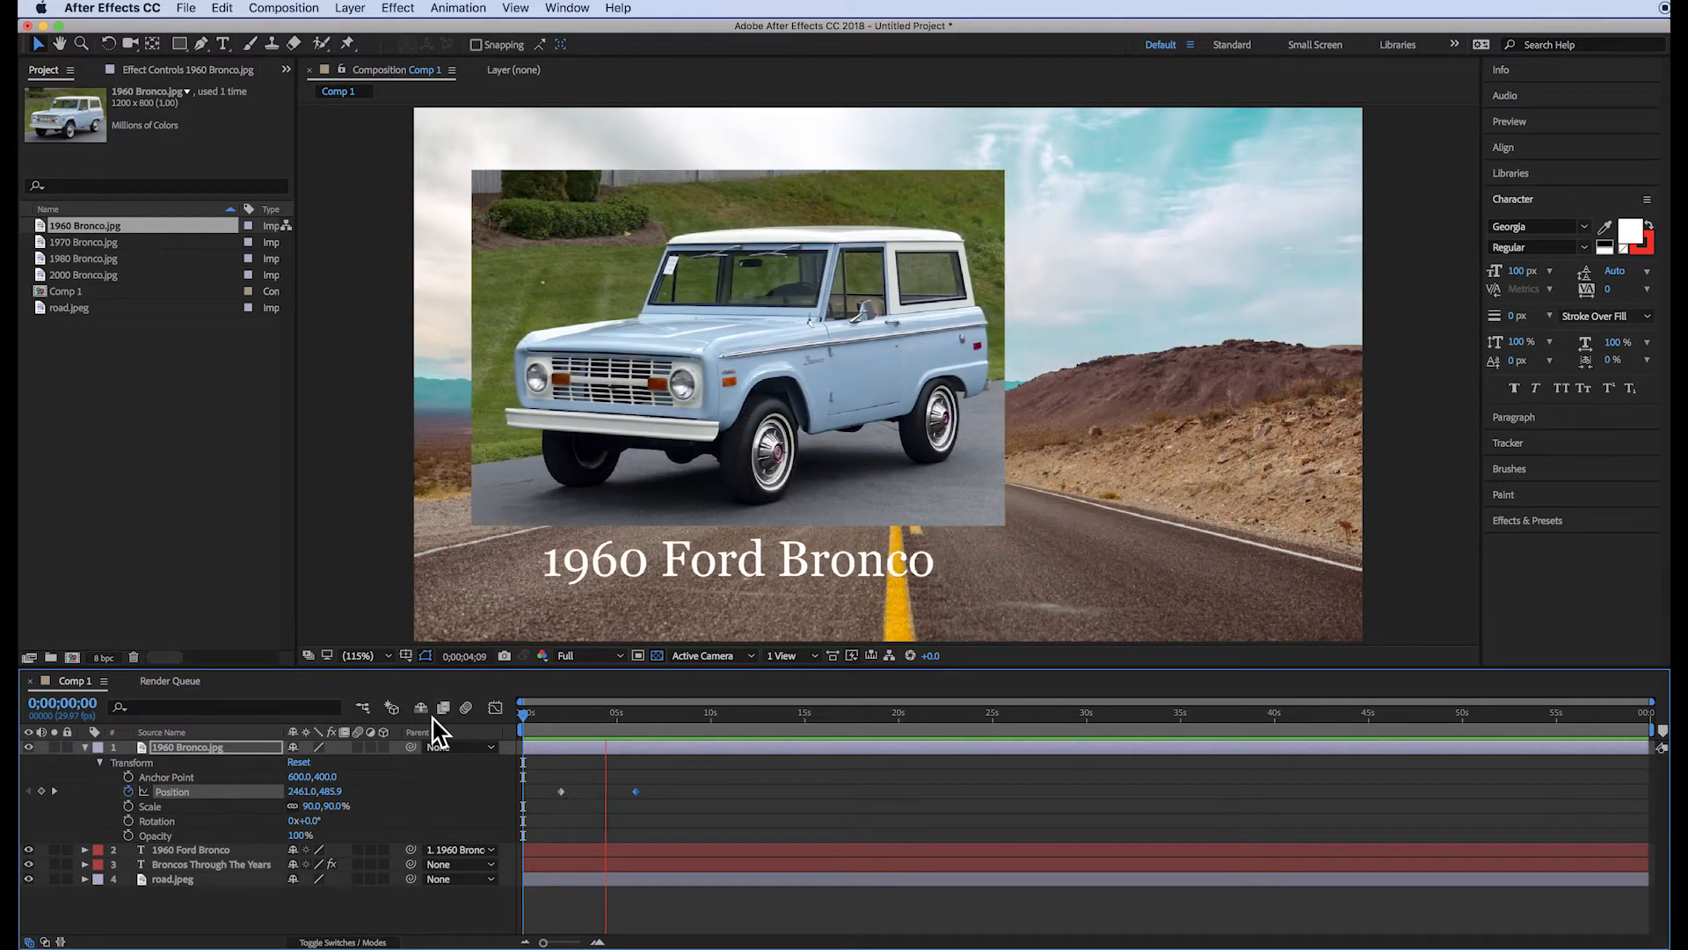
{"action": "key", "text": "space"}
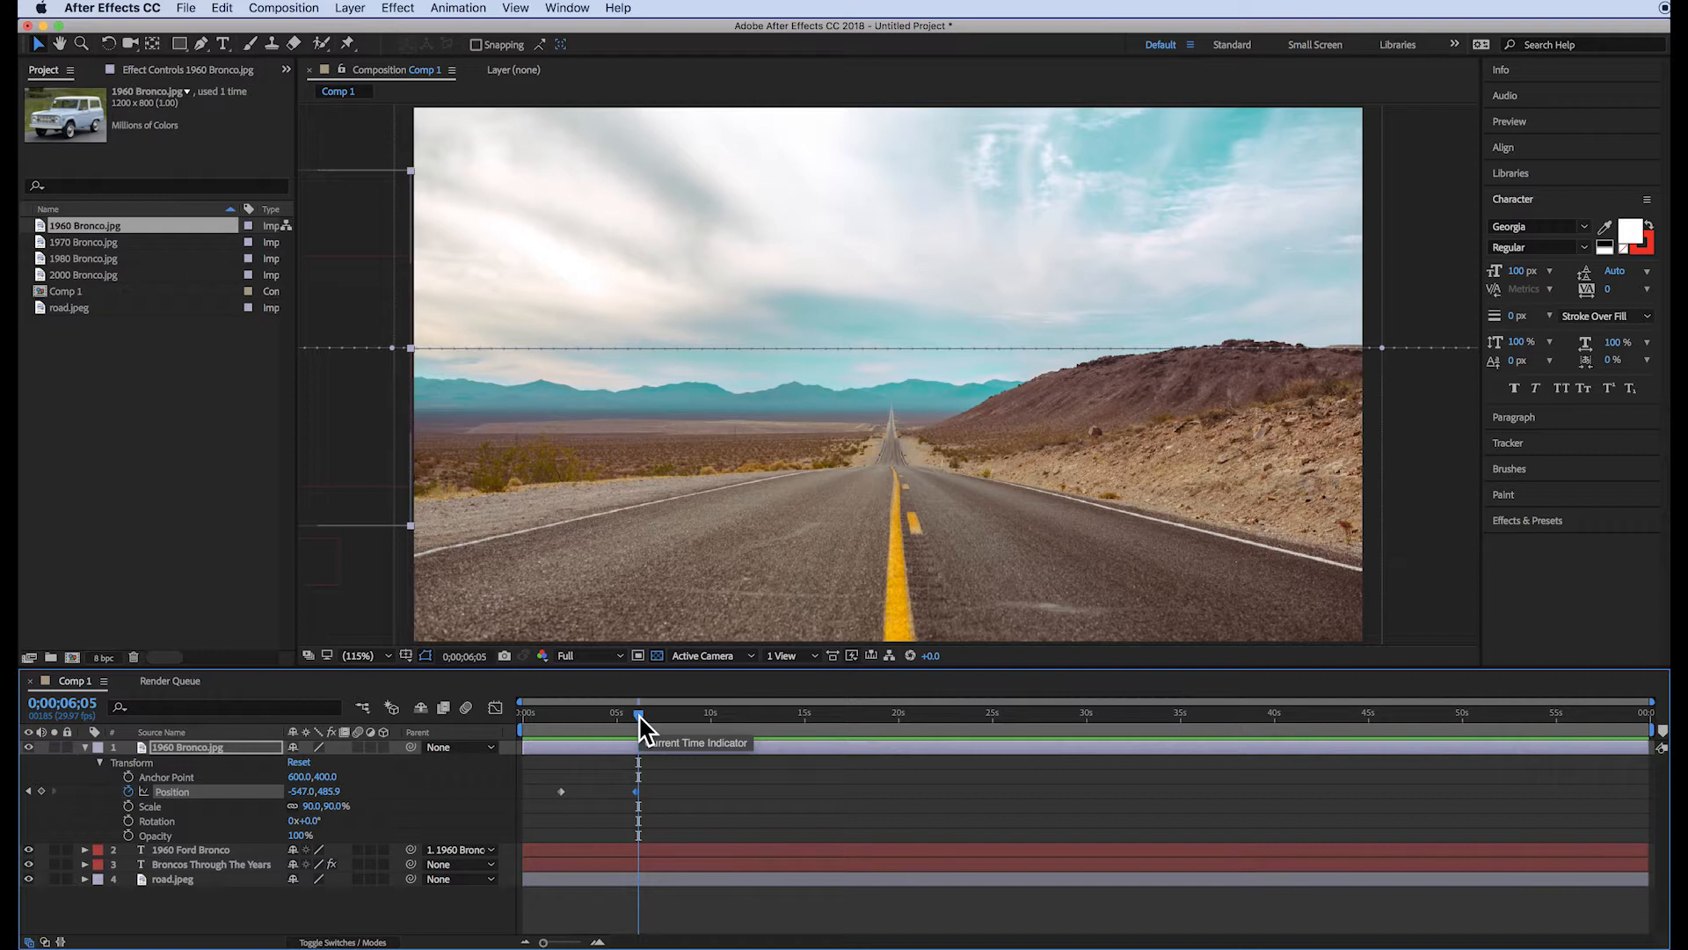
Step: Go to 0;00;04;00 and add 1970 Bronco.jpg to the composition as the topmost layer
{"action": "left_click_drag", "start_coordinate": [637, 714], "coordinate": [600, 716]}
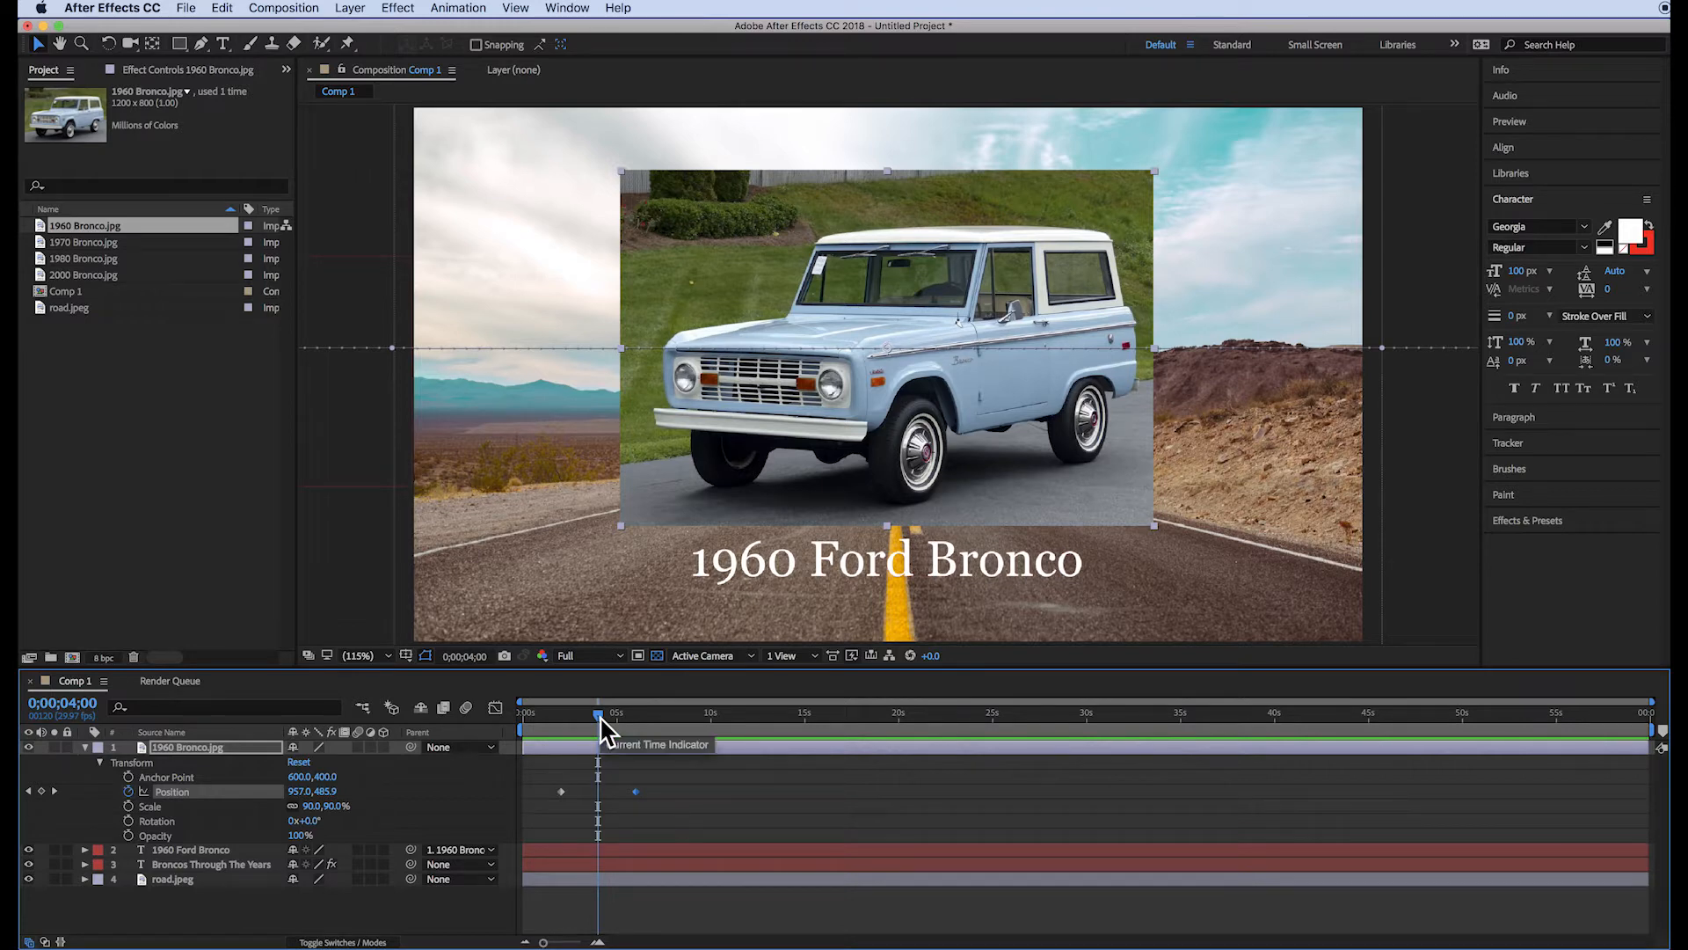
{"action": "mouse_move", "coordinate": [596, 713]}
{"action": "left_mouse_down"}
{"action": "mouse_move", "coordinate": [561, 715]}
{"action": "mouse_move", "coordinate": [596, 716]}
{"action": "left_mouse_up"}
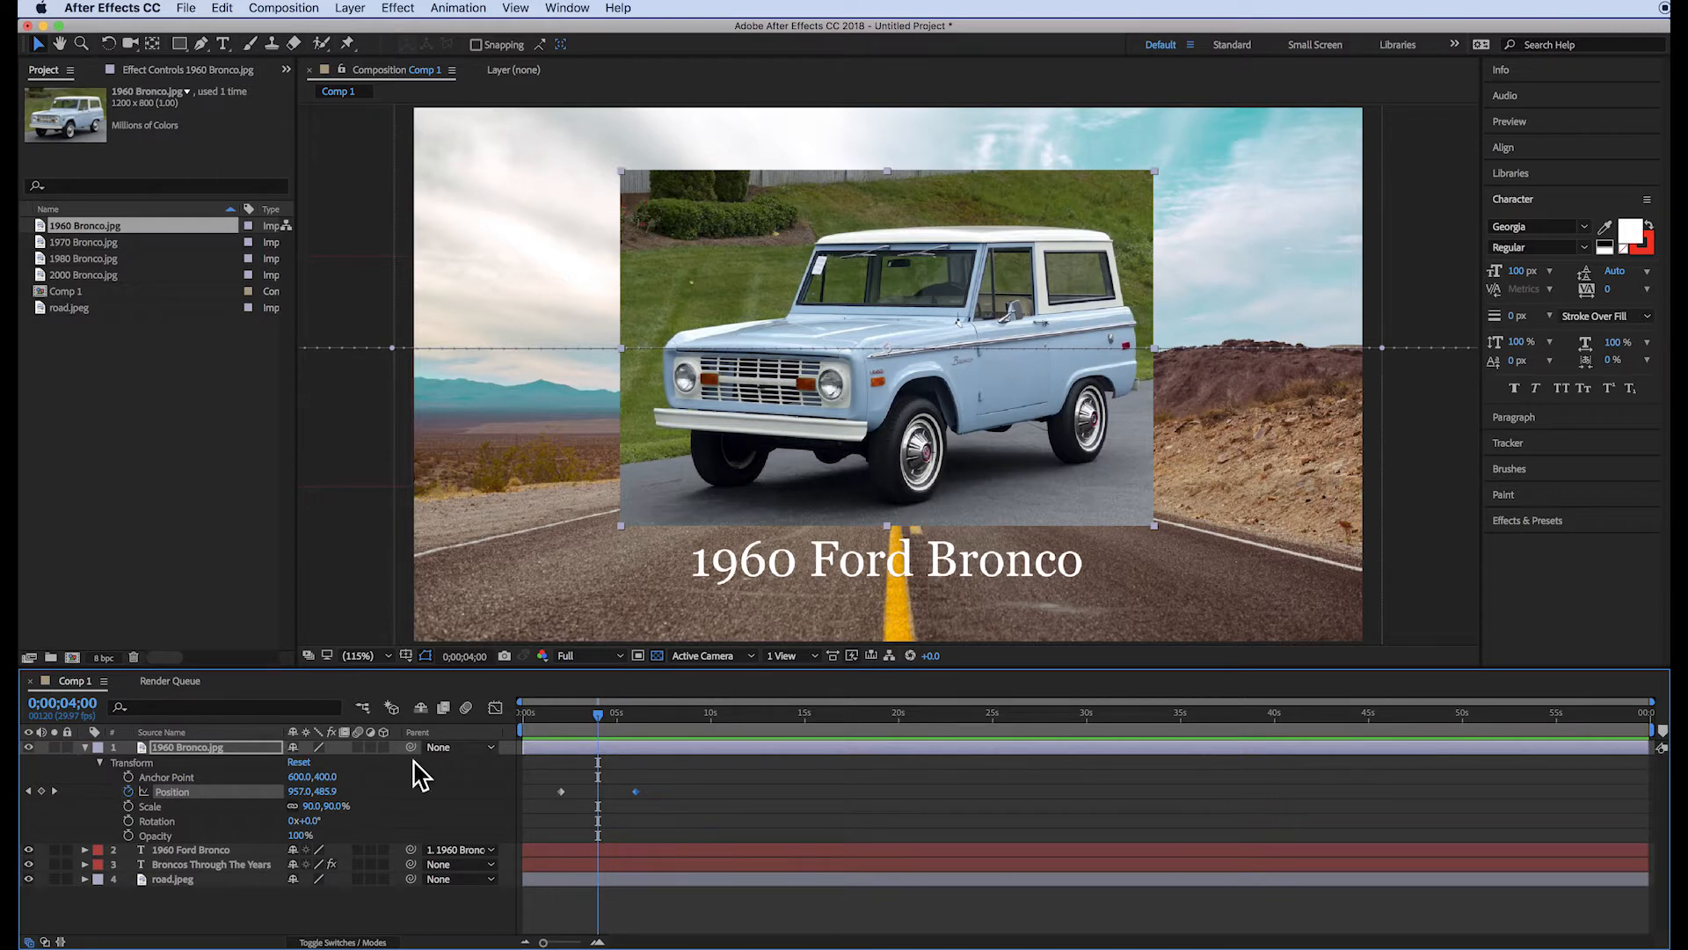
{"action": "left_click", "coordinate": [85, 748]}
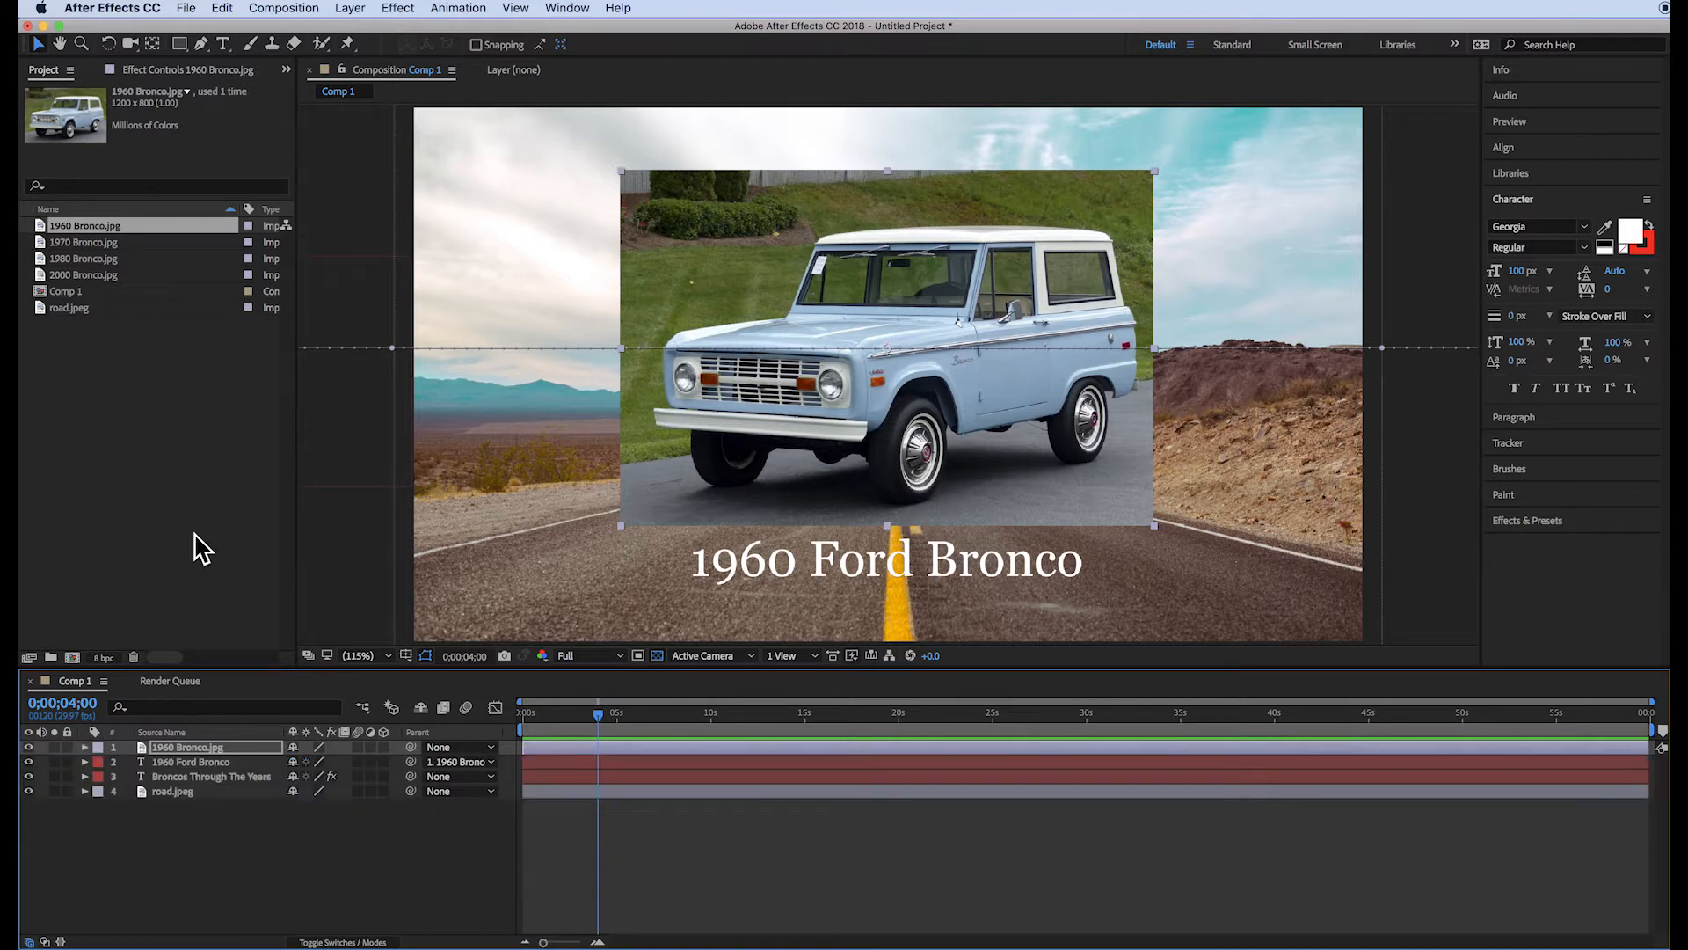
{"action": "left_click_drag", "start_coordinate": [88, 246], "coordinate": [187, 762]}
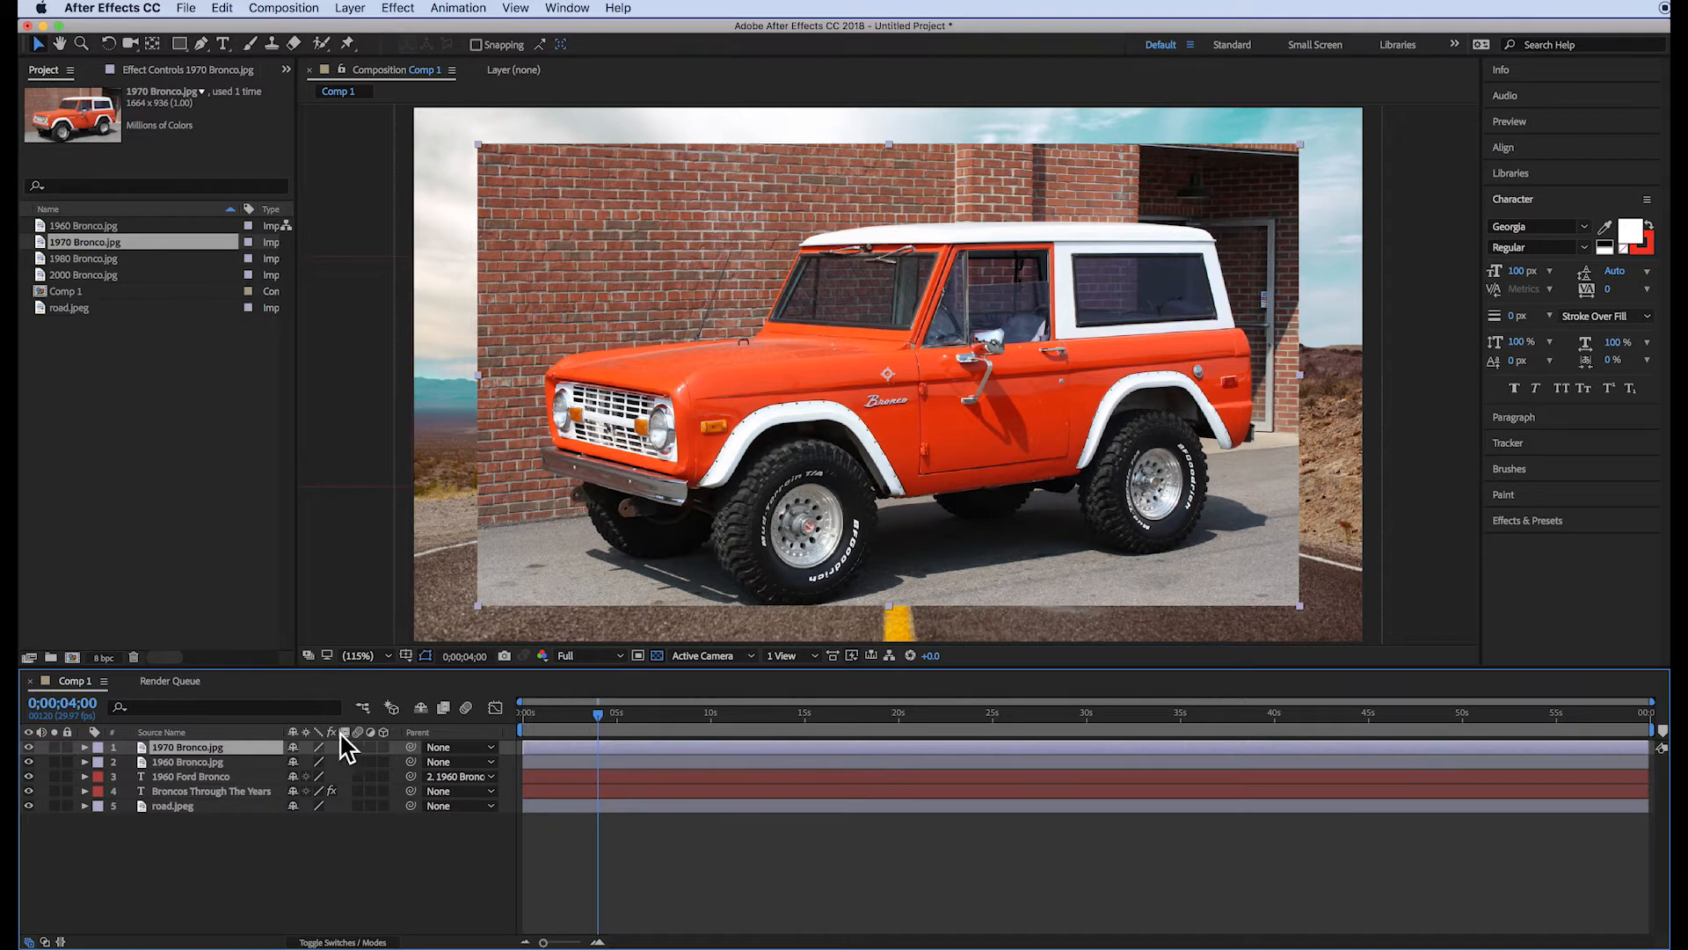
Step: Scale the 1970 Bronco photo to 71% and set its Position to about 955, 480 so it covers the 1960 photo
{"action": "left_click", "coordinate": [85, 746]}
{"action": "left_click", "coordinate": [100, 762]}
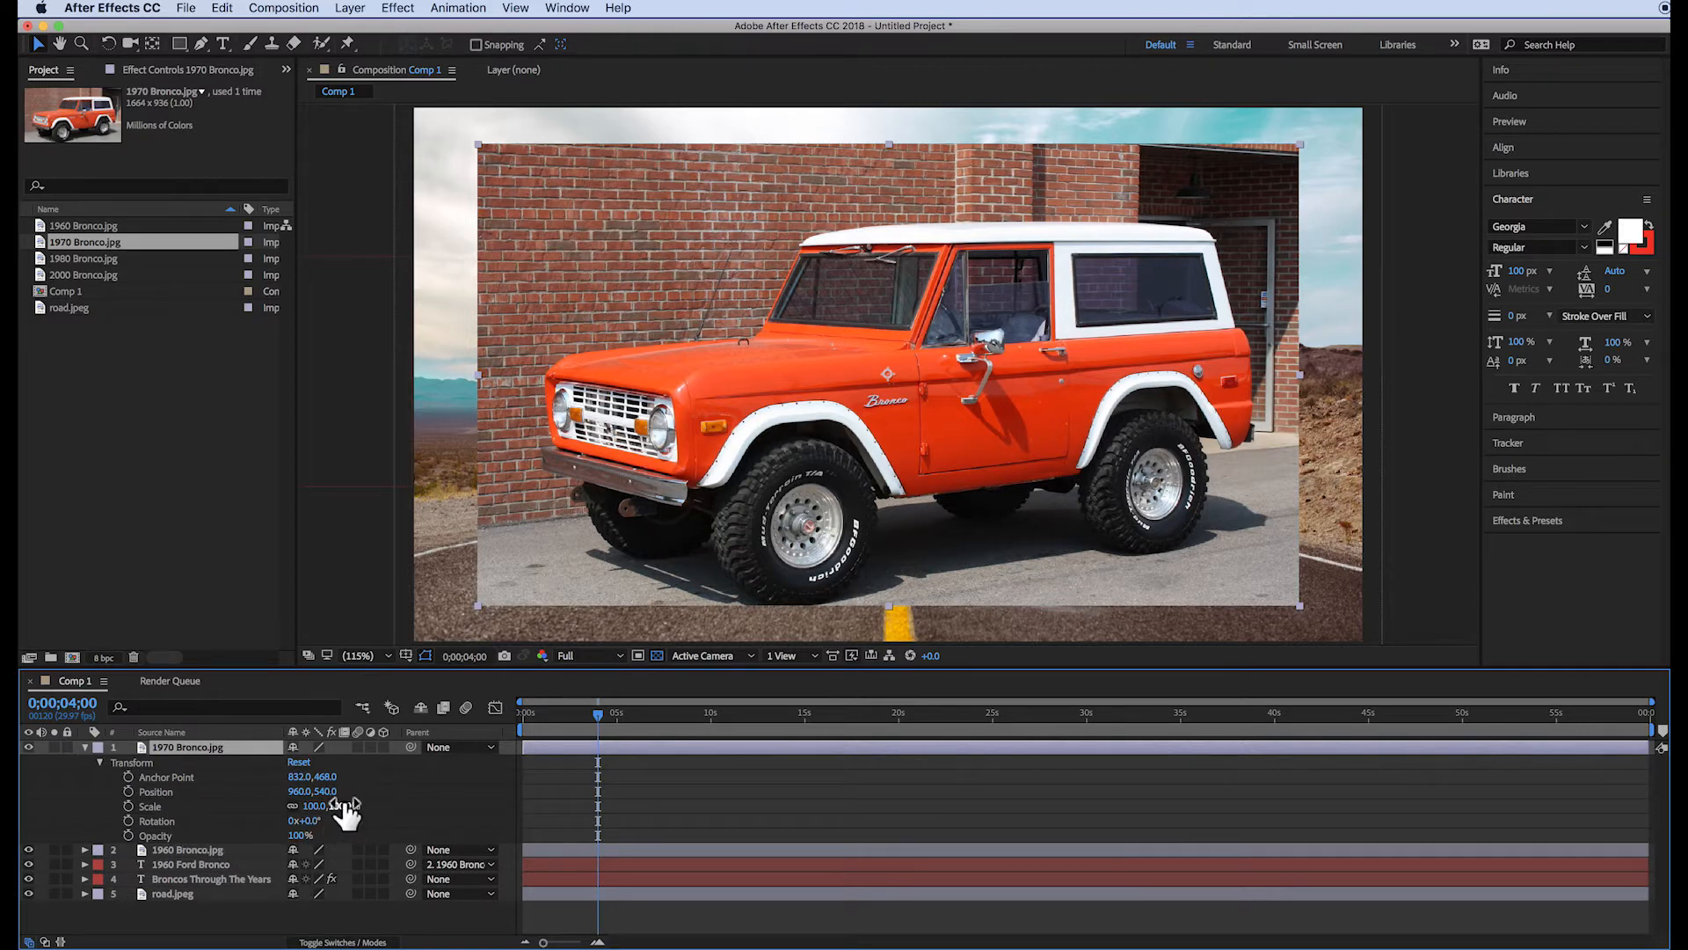
{"action": "left_click_drag", "start_coordinate": [345, 809], "coordinate": [313, 804]}
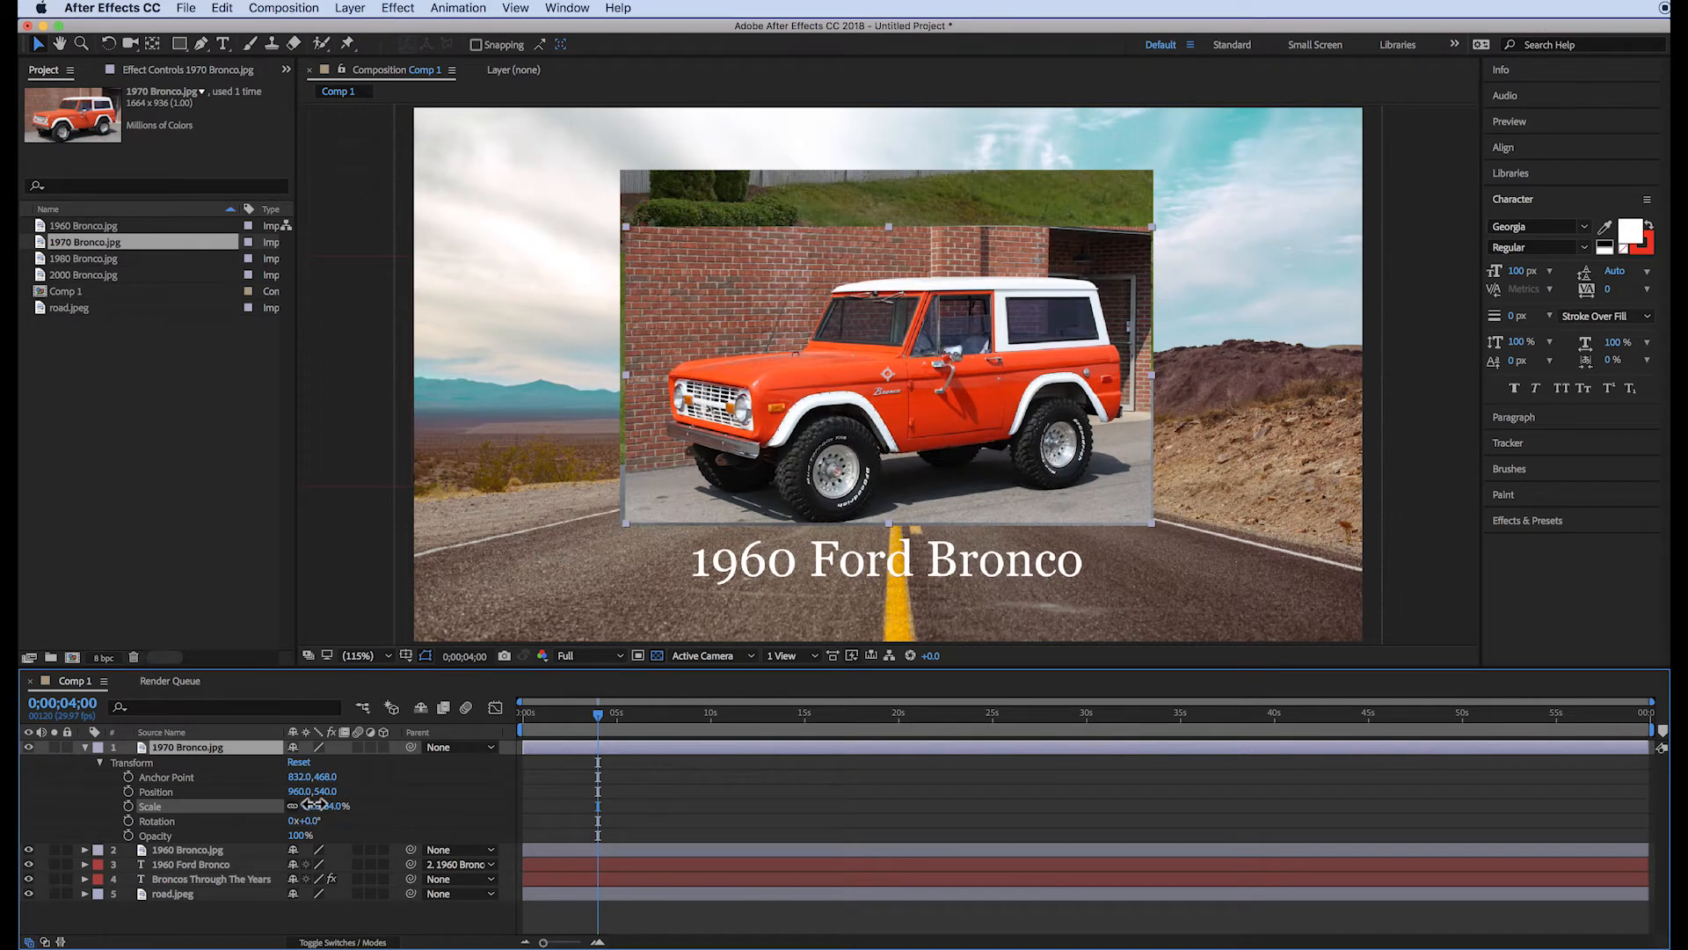
{"action": "left_click_drag", "start_coordinate": [314, 804], "coordinate": [317, 803]}
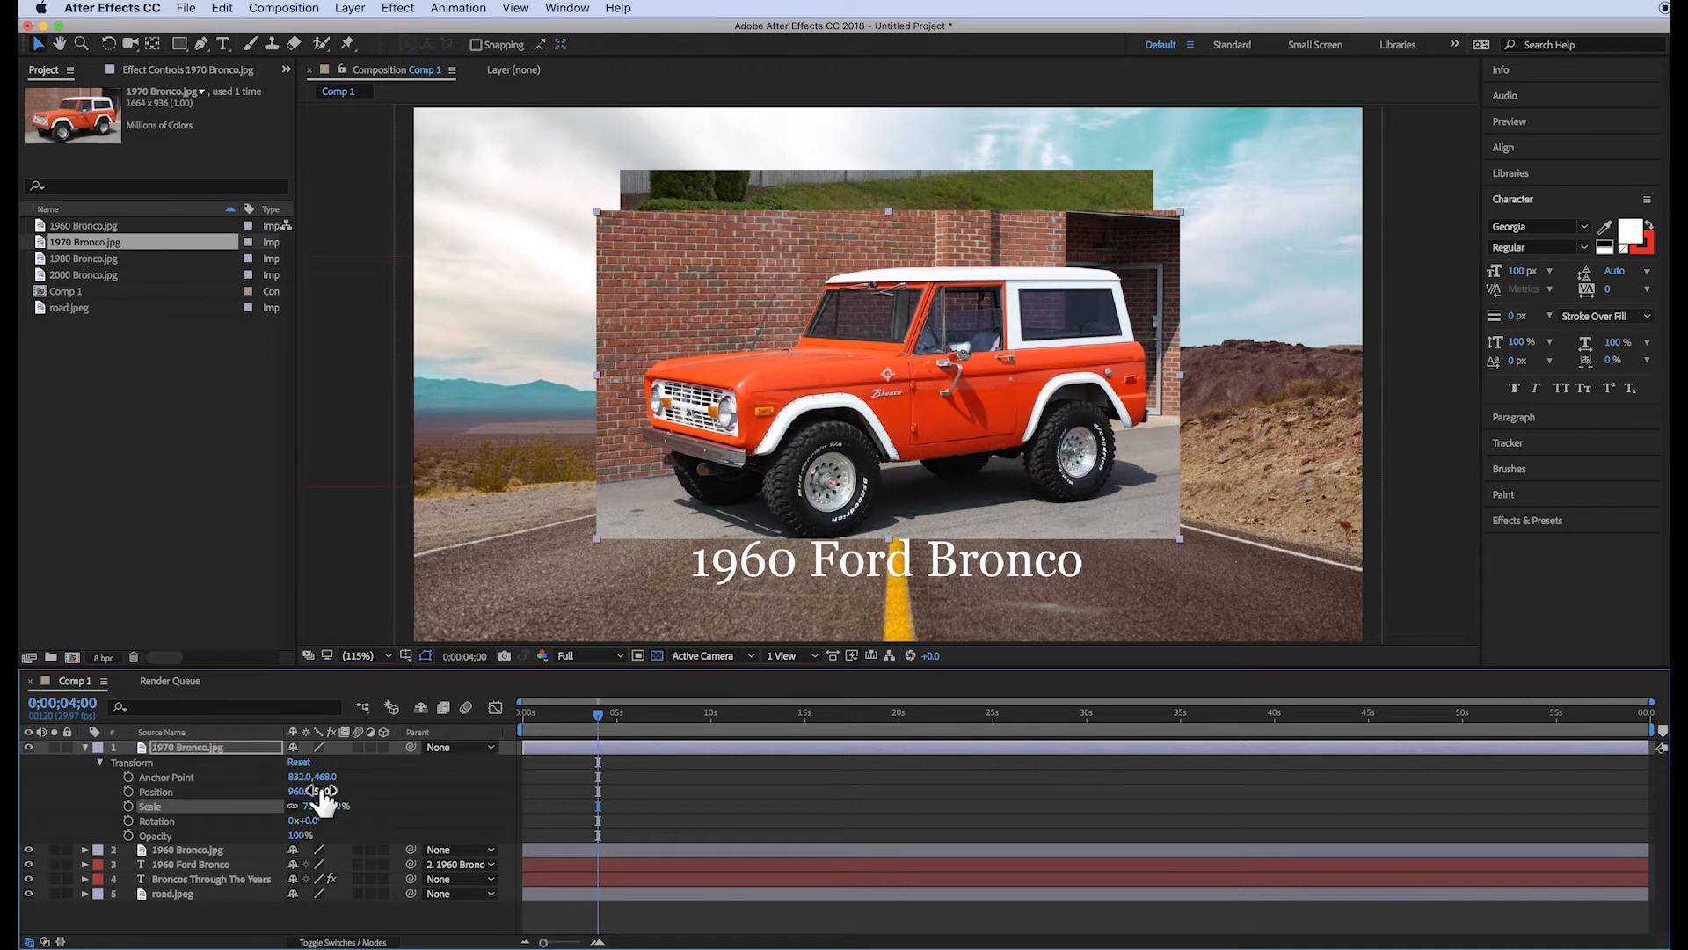
{"action": "left_click_drag", "start_coordinate": [325, 791], "coordinate": [274, 789]}
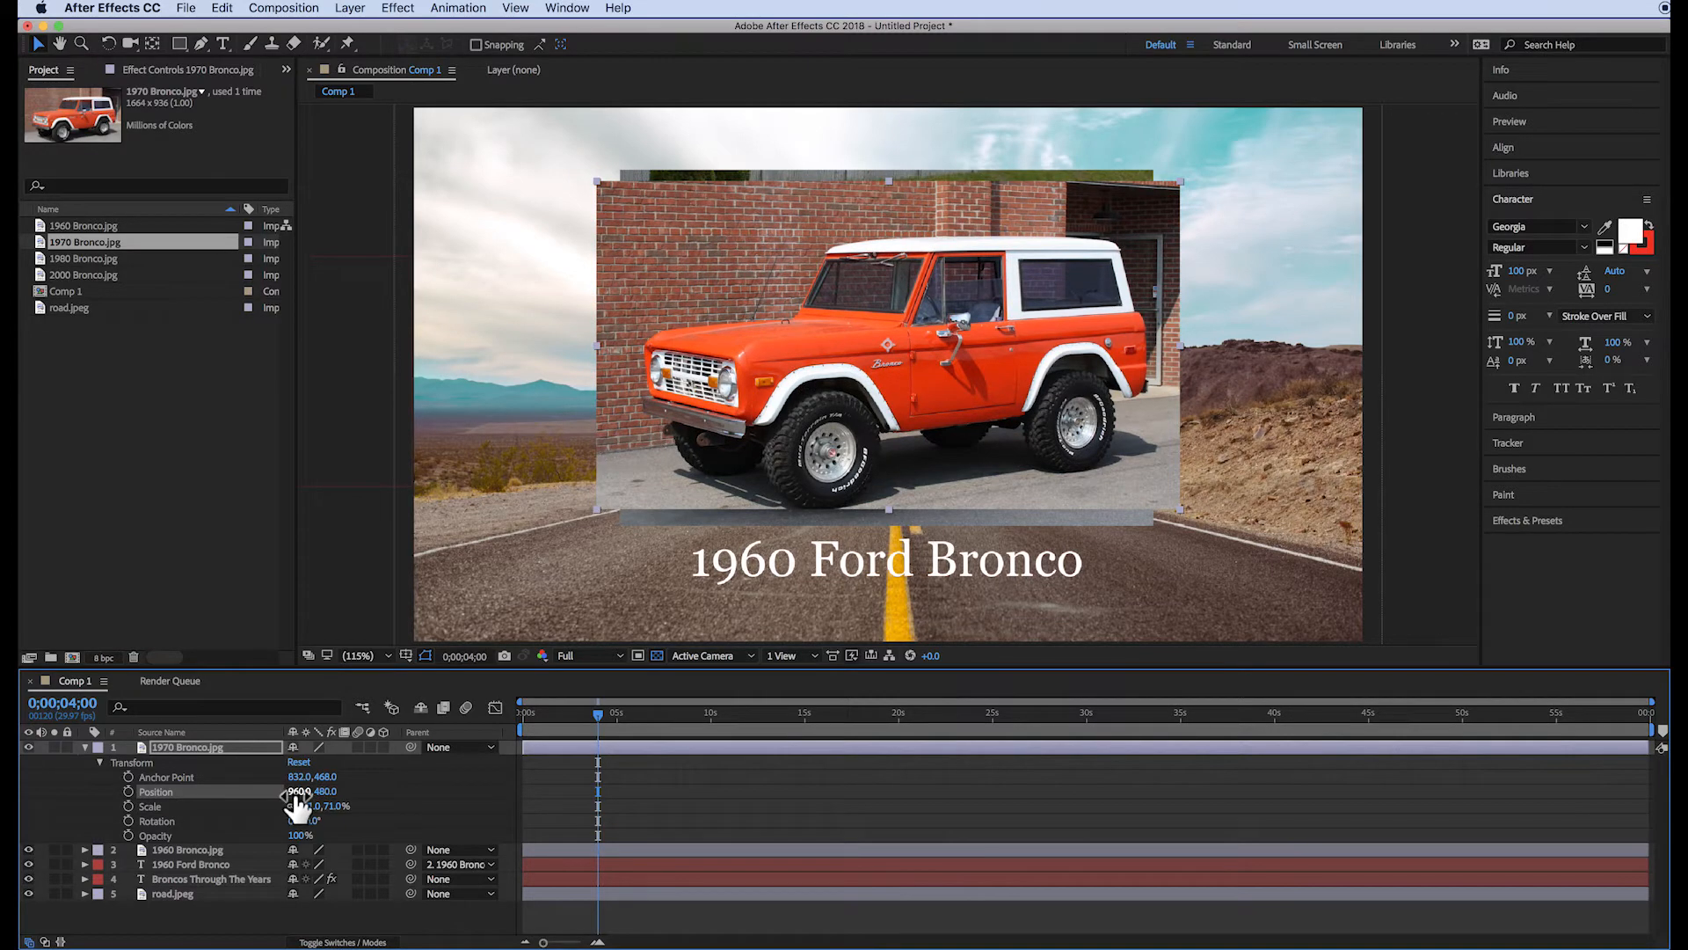
{"action": "left_click_drag", "start_coordinate": [296, 792], "coordinate": [290, 791]}
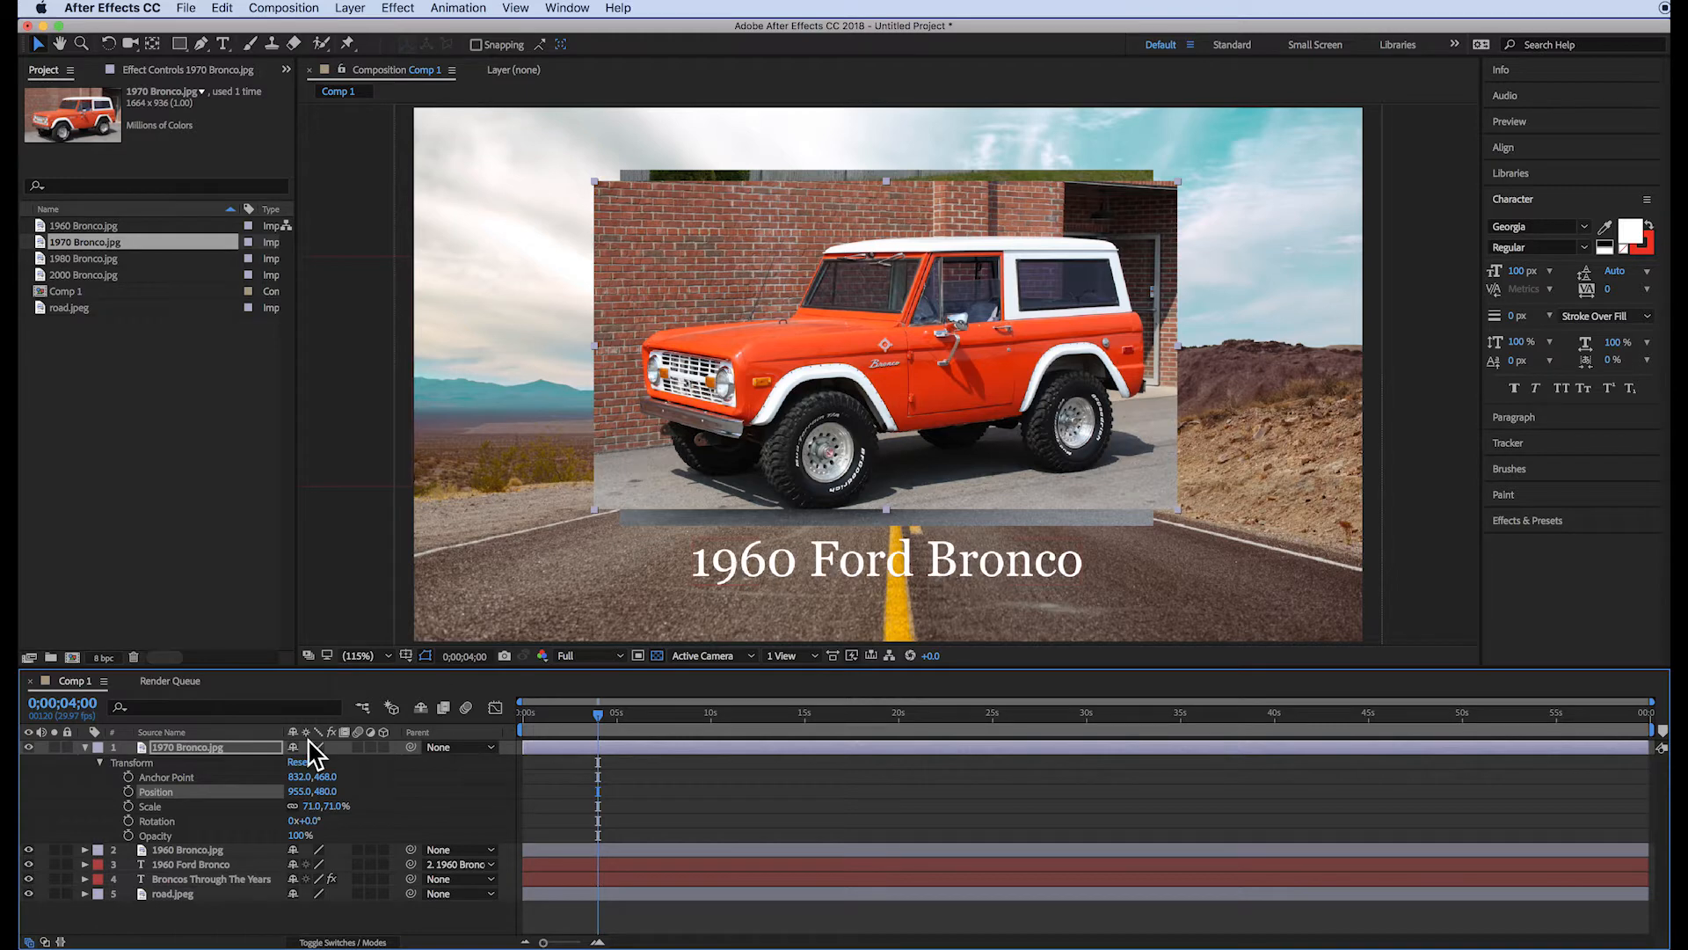
{"action": "left_click", "coordinate": [85, 747]}
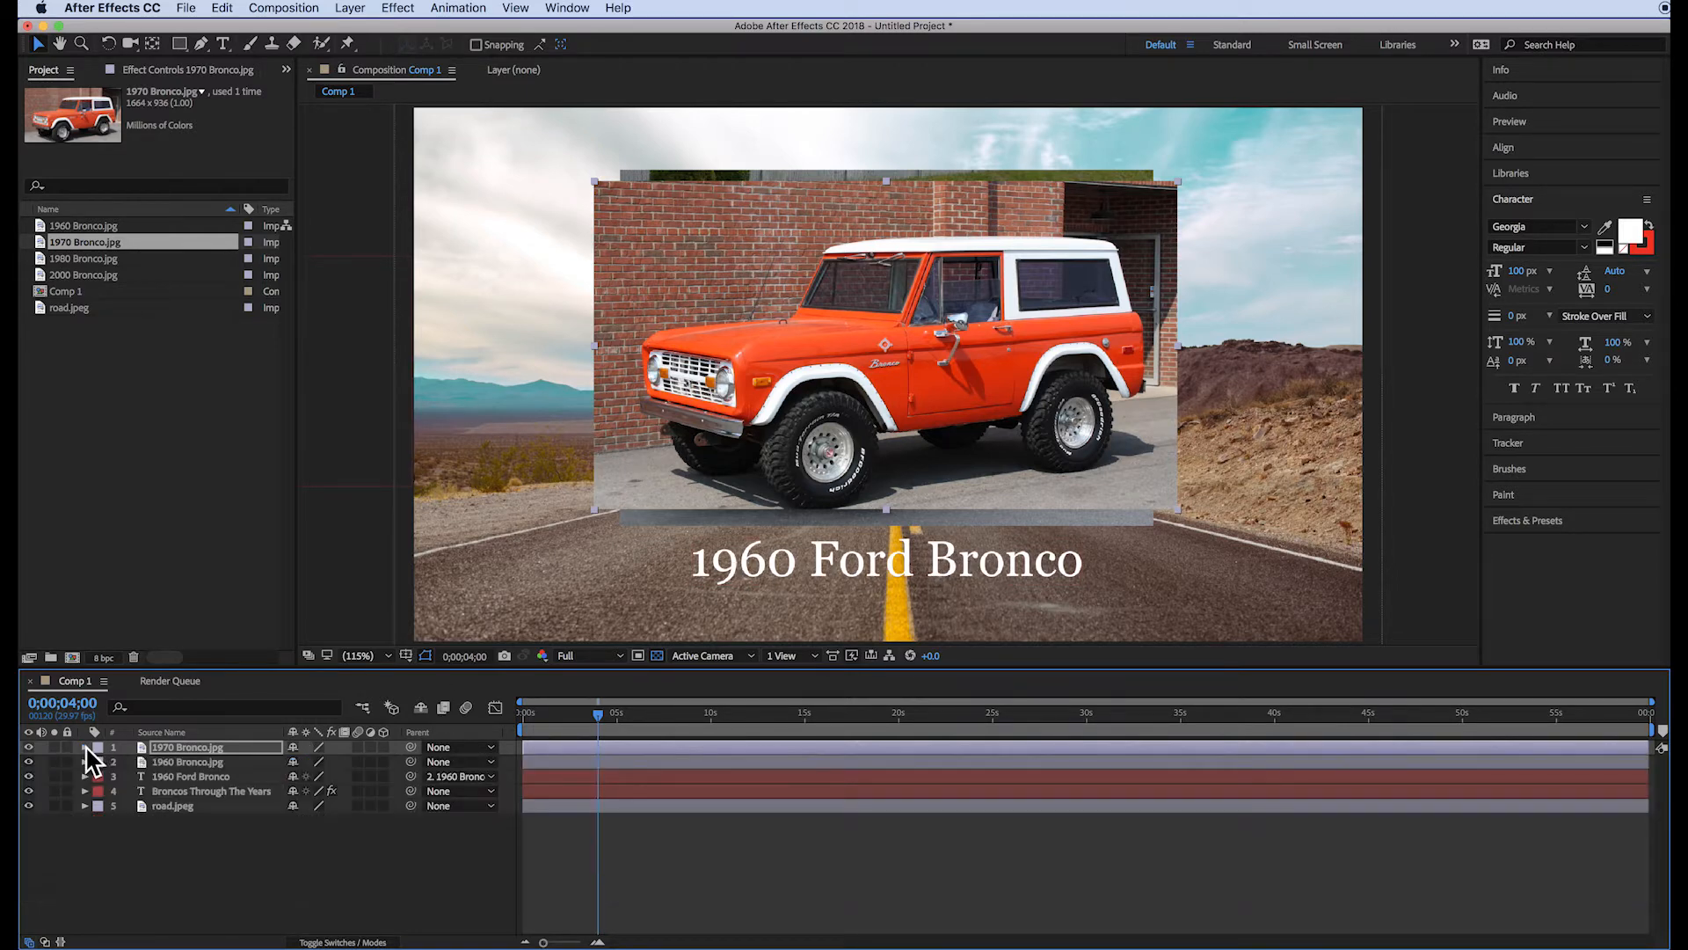
Step: Duplicate the 1960 Ford Bronco text layer and place the copy directly beneath 1970 Bronco.jpg in the layer stack
{"action": "left_click", "coordinate": [182, 775]}
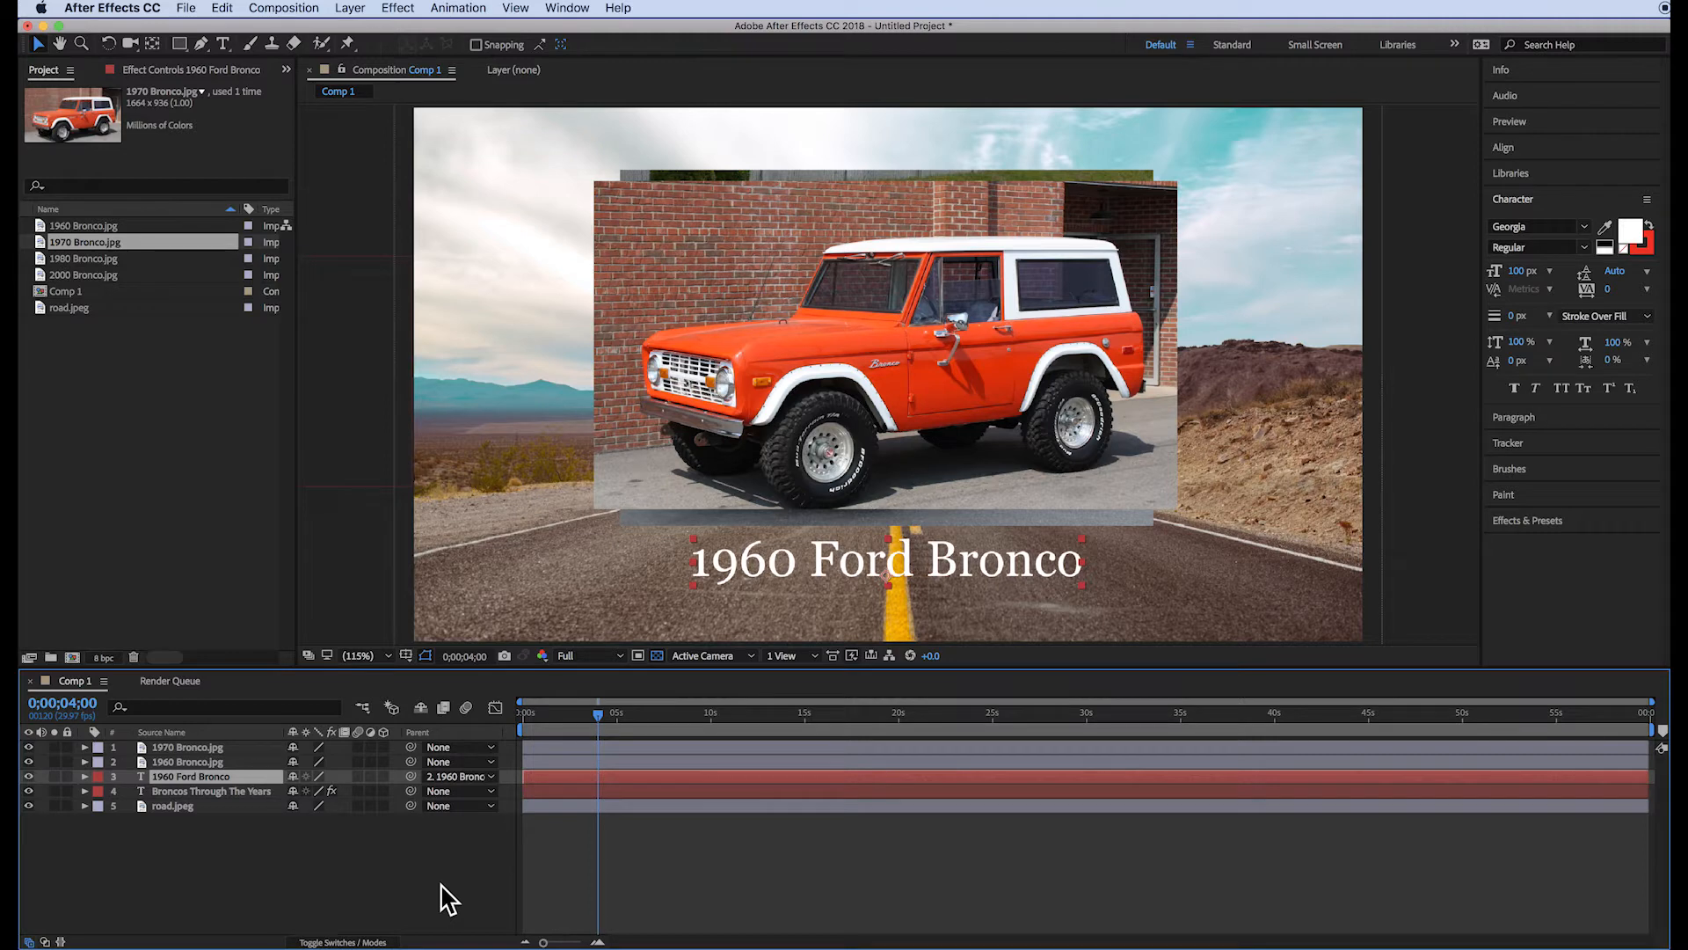
{"action": "left_click", "coordinate": [223, 9]}
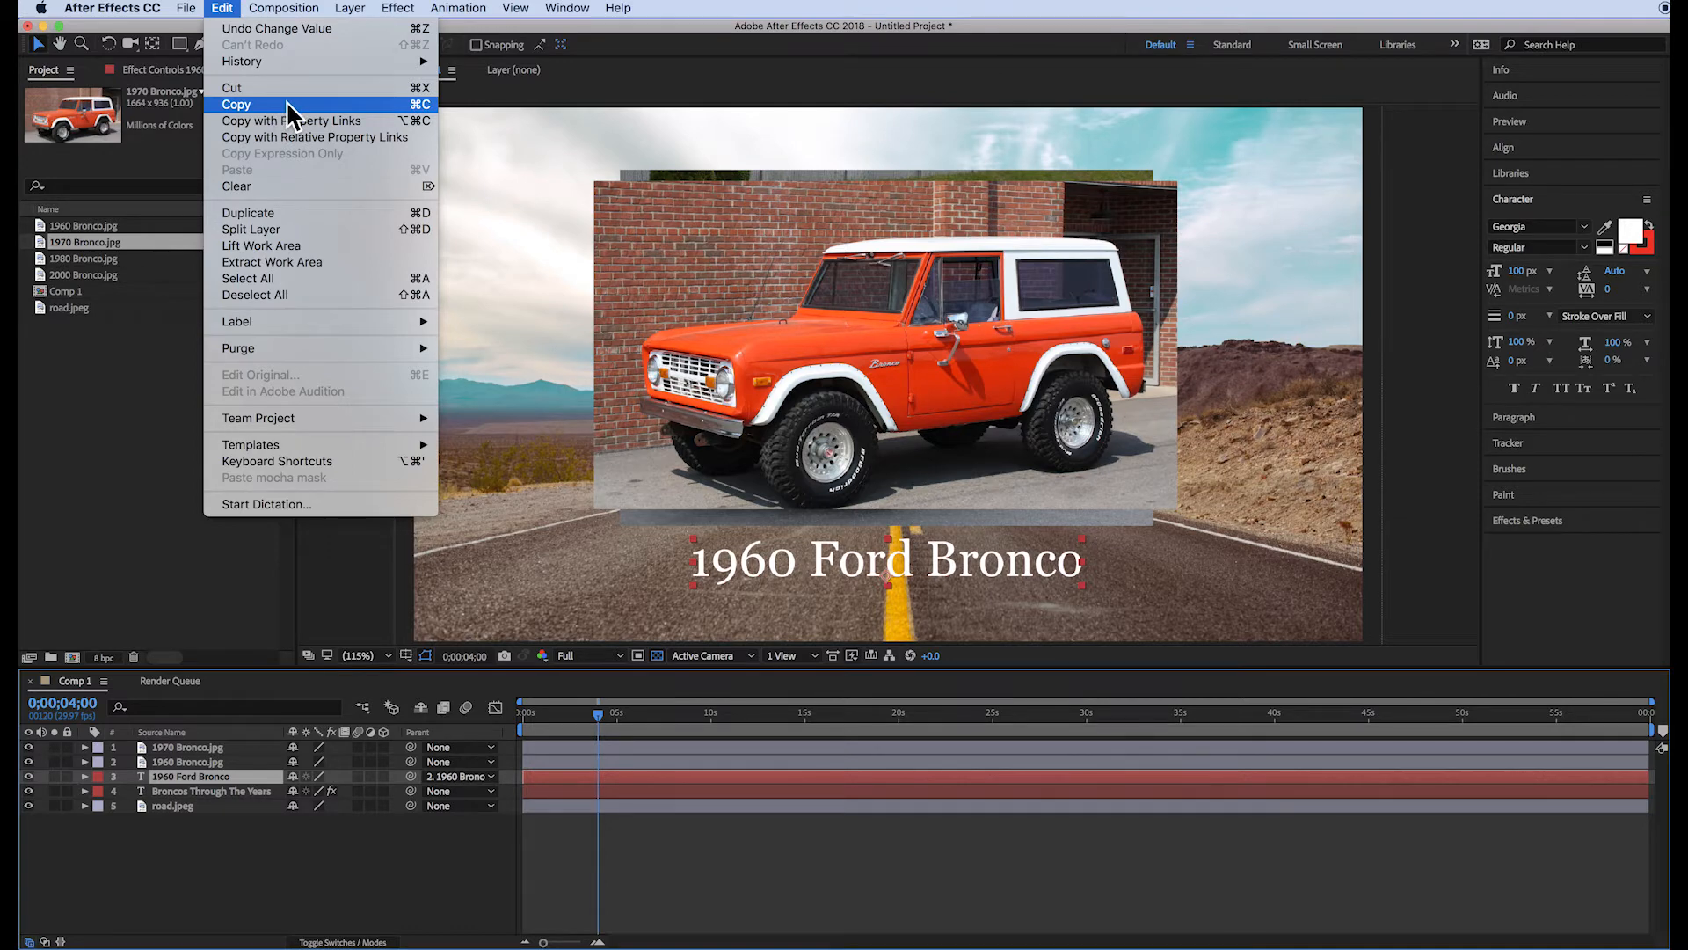
{"action": "left_click", "coordinate": [304, 211]}
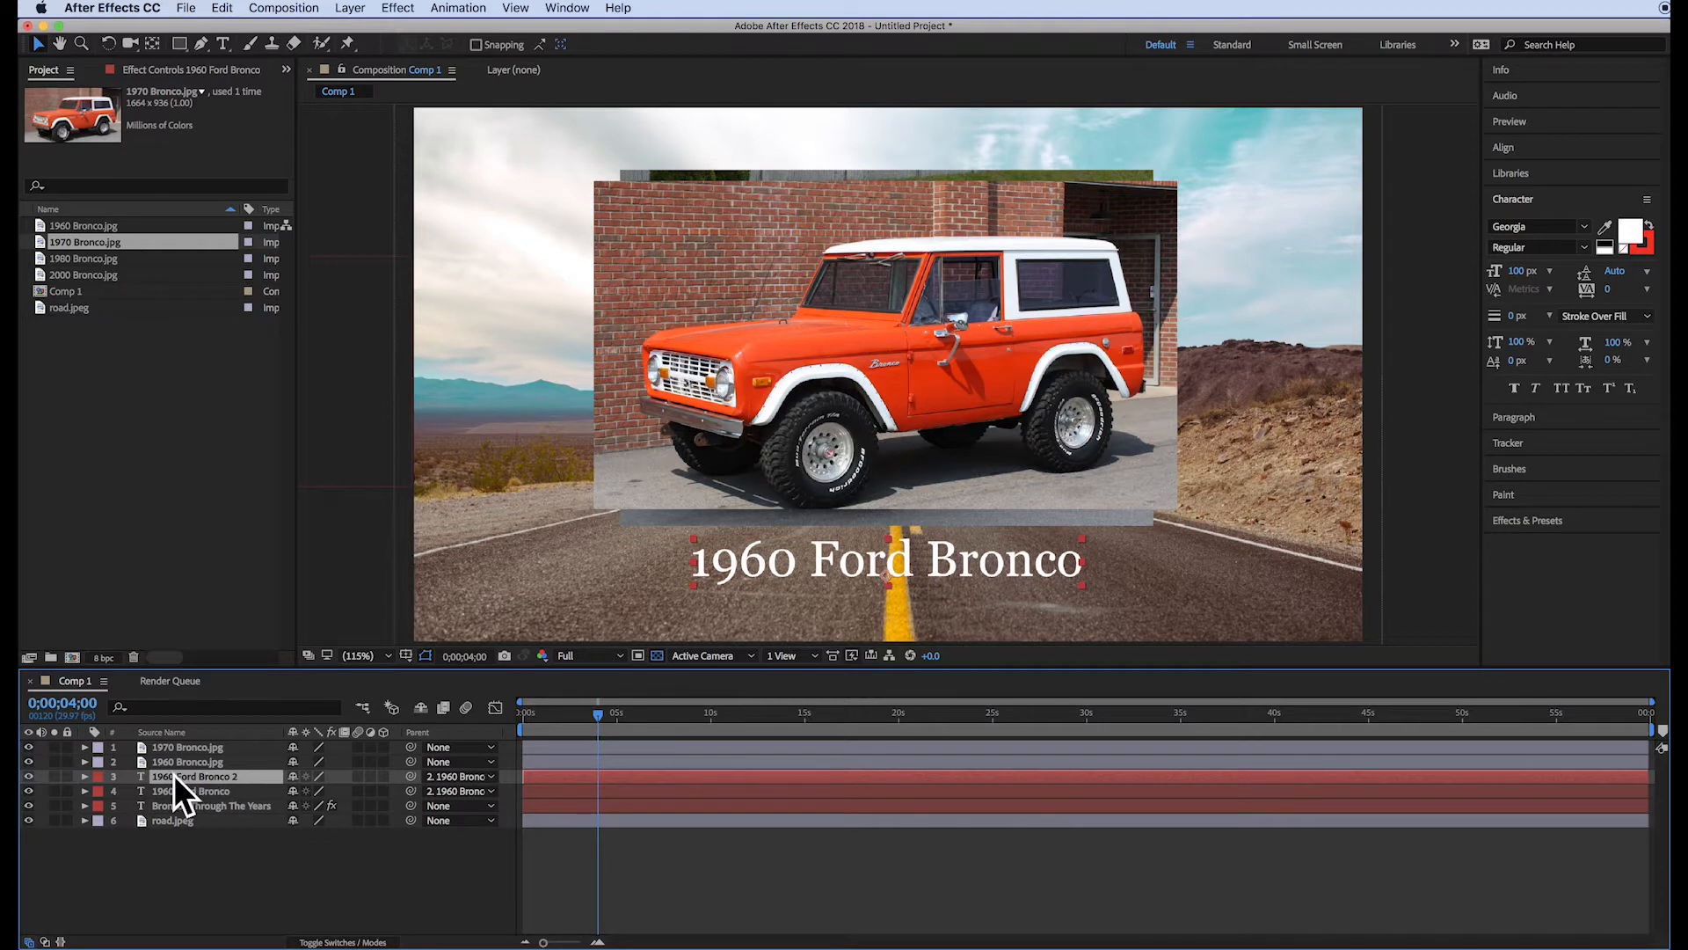
{"action": "left_click_drag", "start_coordinate": [171, 774], "coordinate": [170, 755]}
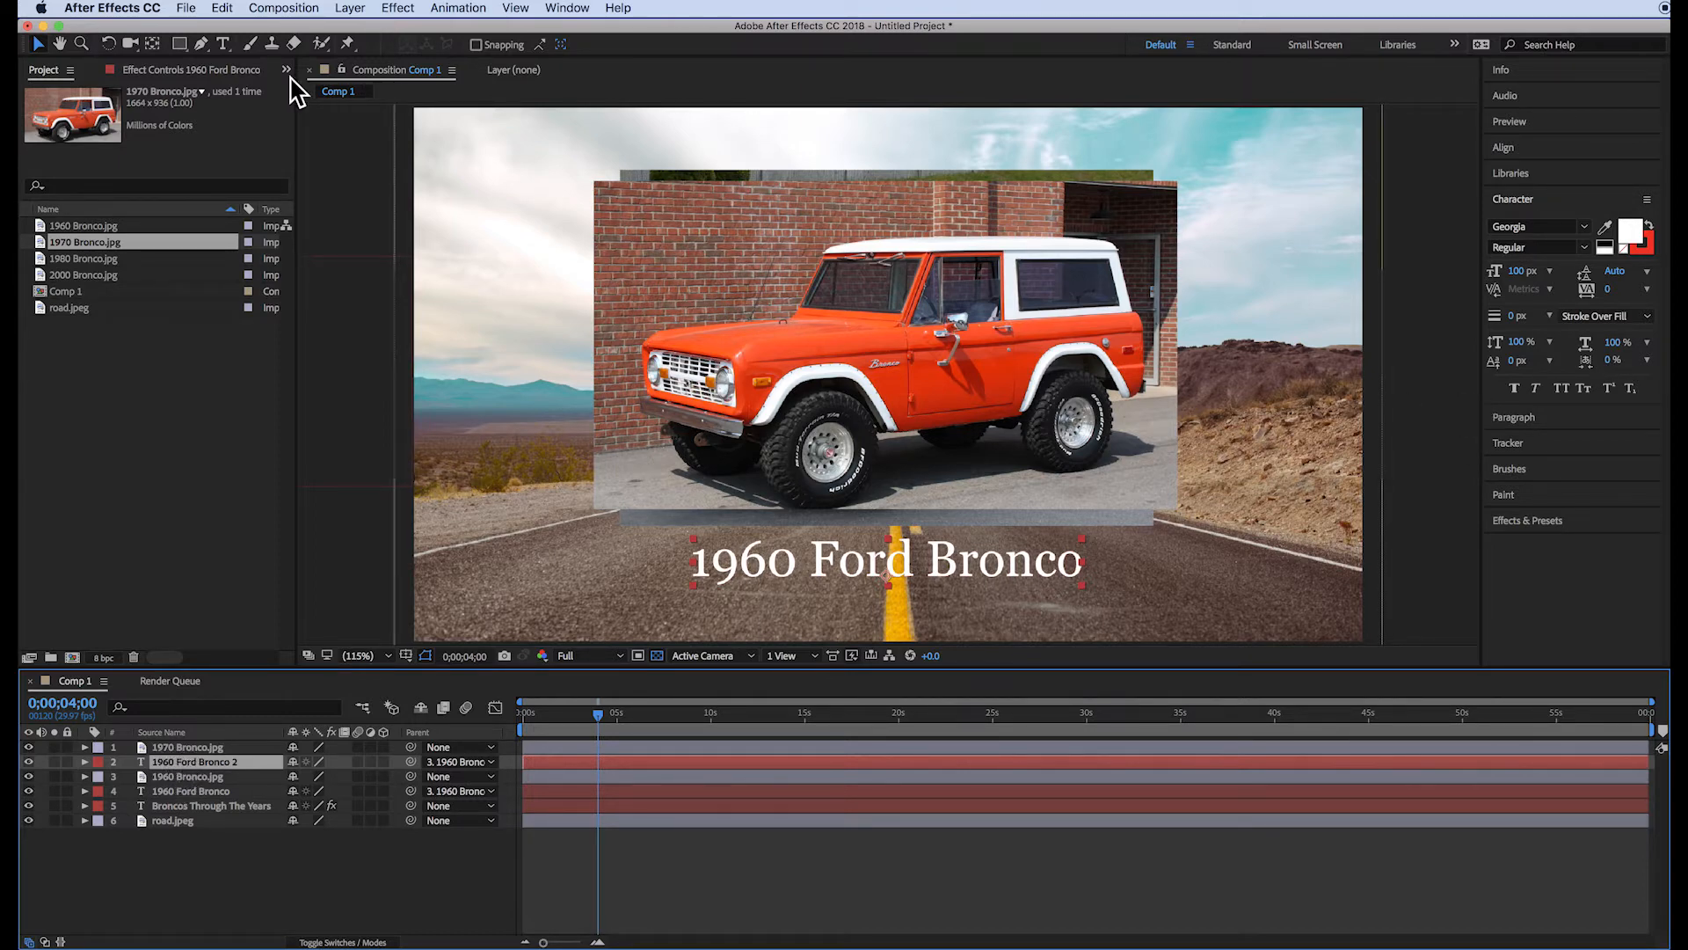
Step: Change the duplicated caption to read 1970 Ford Bronco and parent it to 1970 Bronco.jpg
{"action": "left_click", "coordinate": [227, 46]}
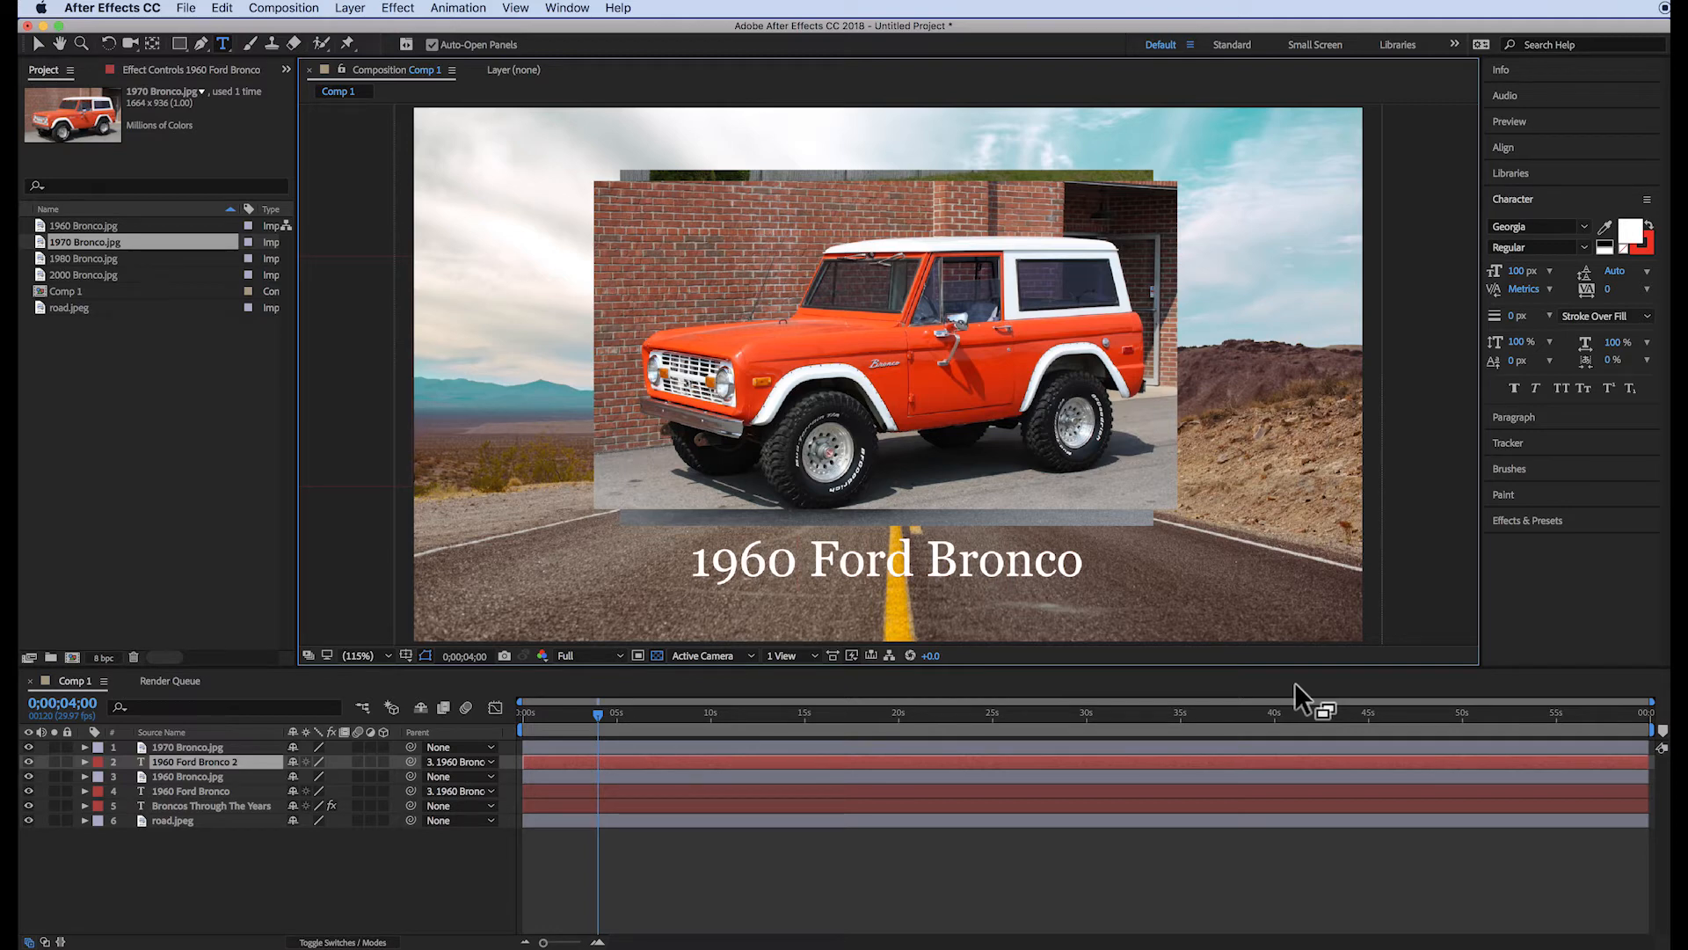
{"action": "key", "text": "BackSpace"}
{"action": "type", "text": "7"}
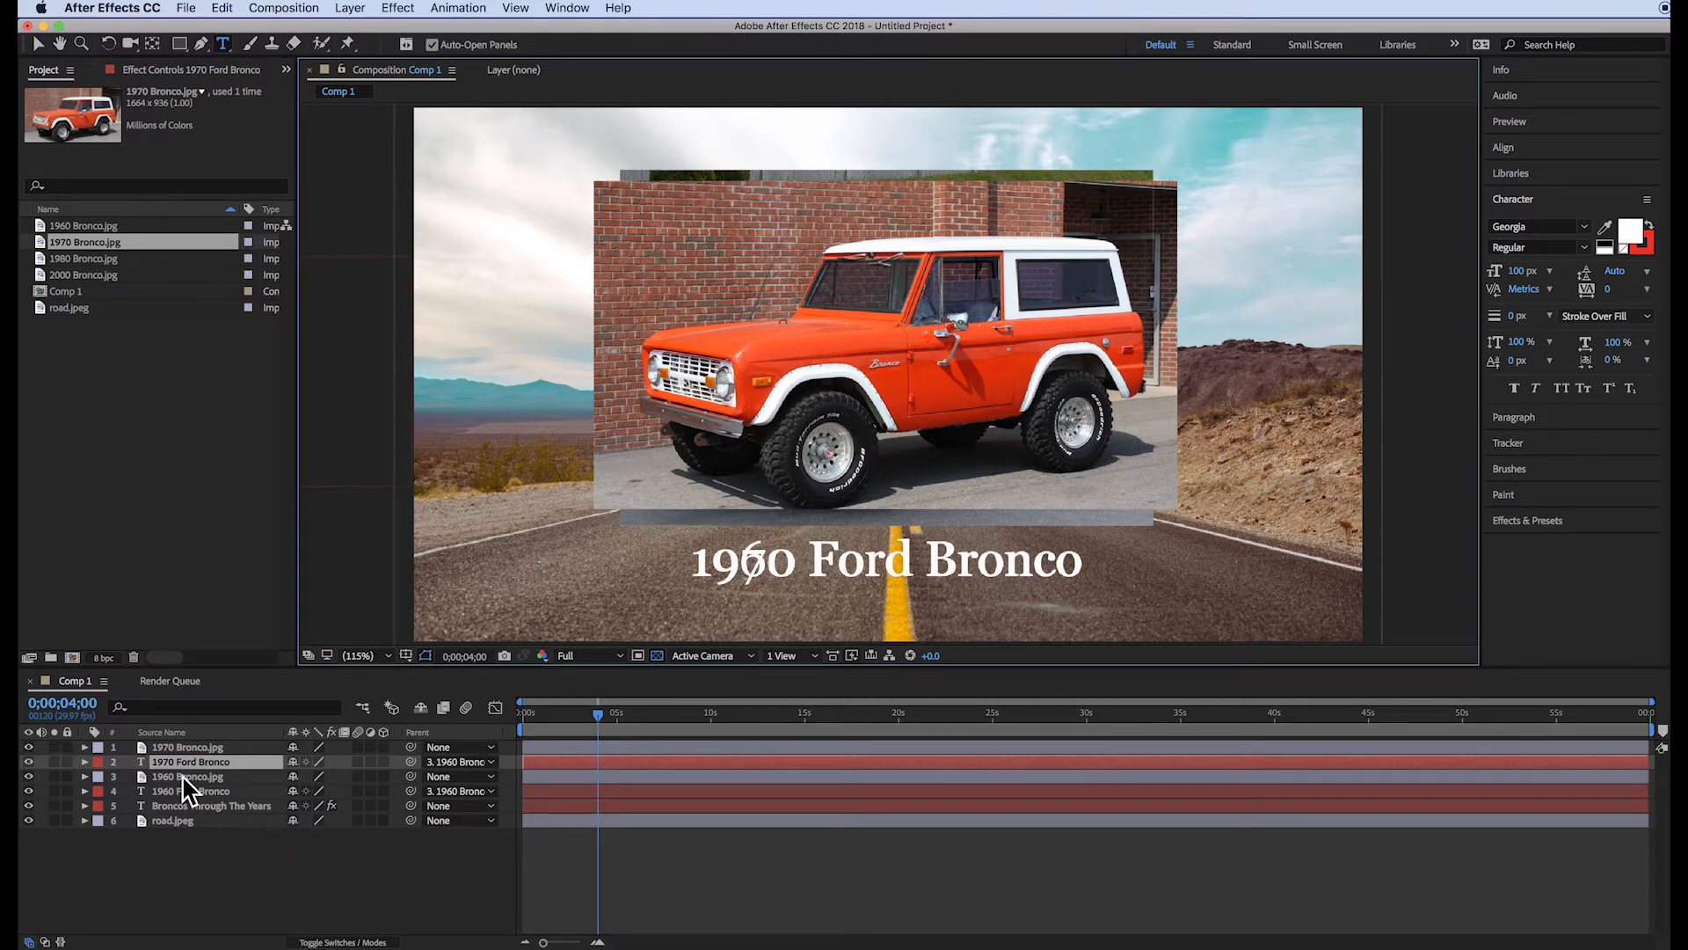
{"action": "left_click", "coordinate": [411, 764]}
{"action": "left_click_drag", "start_coordinate": [410, 762], "coordinate": [378, 749]}
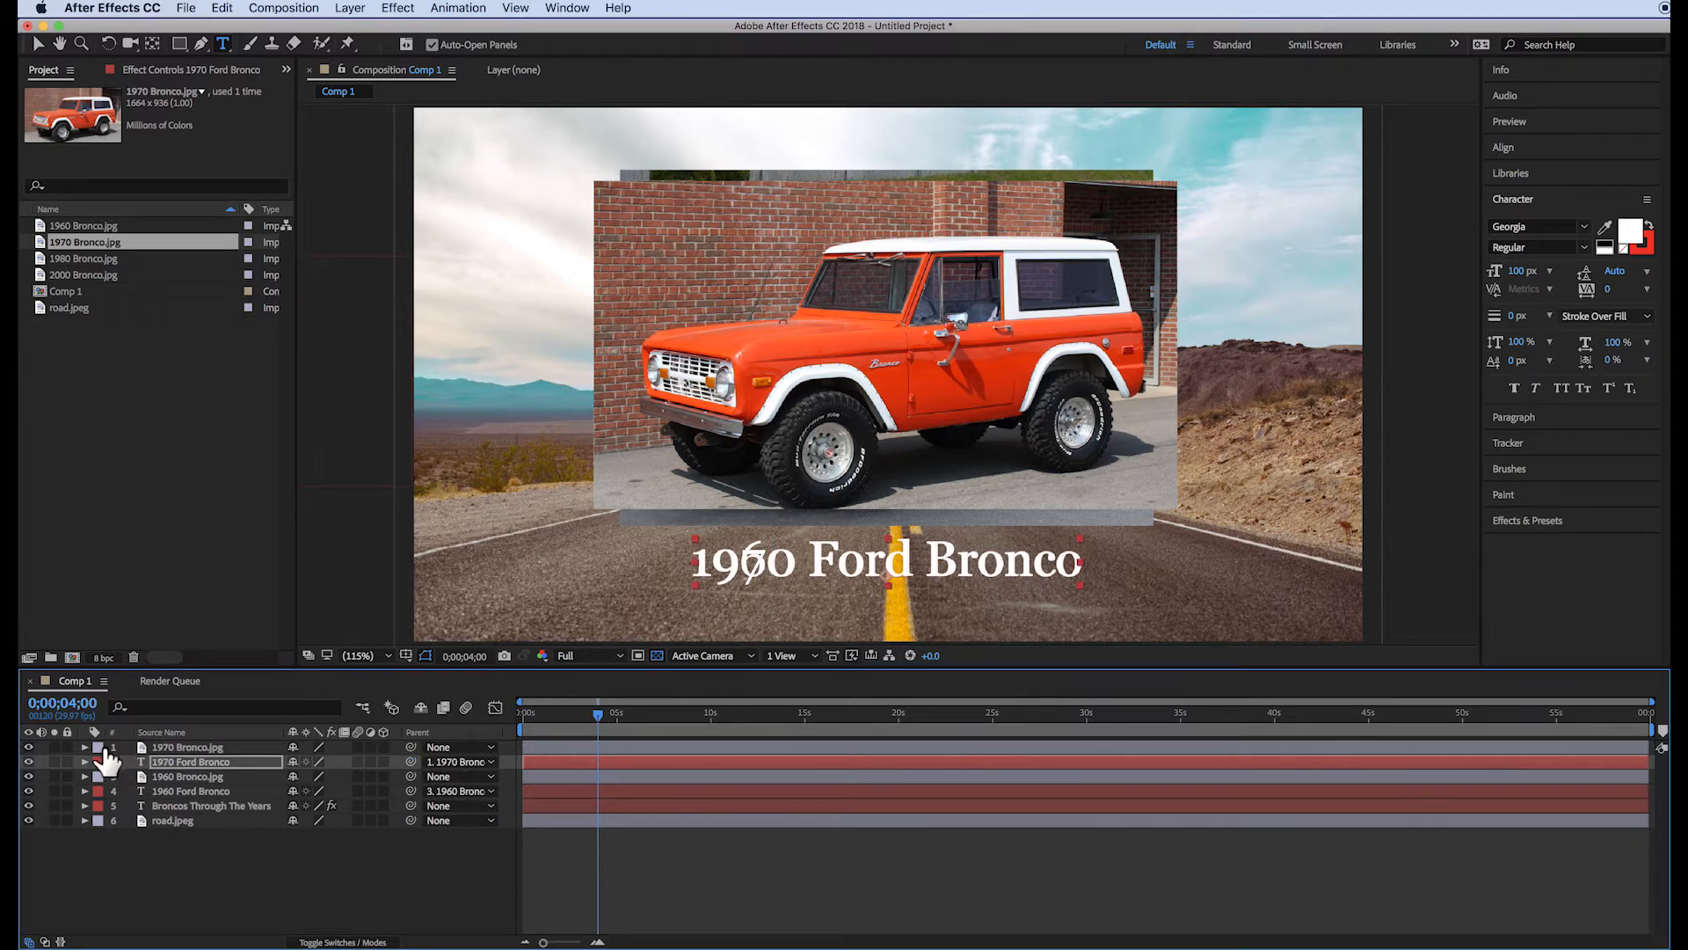
Step: Move the 1970 Bronco photo beyond the frame's right edge, at X Position about 2513, and start Position keyframing at 0;00;04;00
{"action": "left_click", "coordinate": [85, 747]}
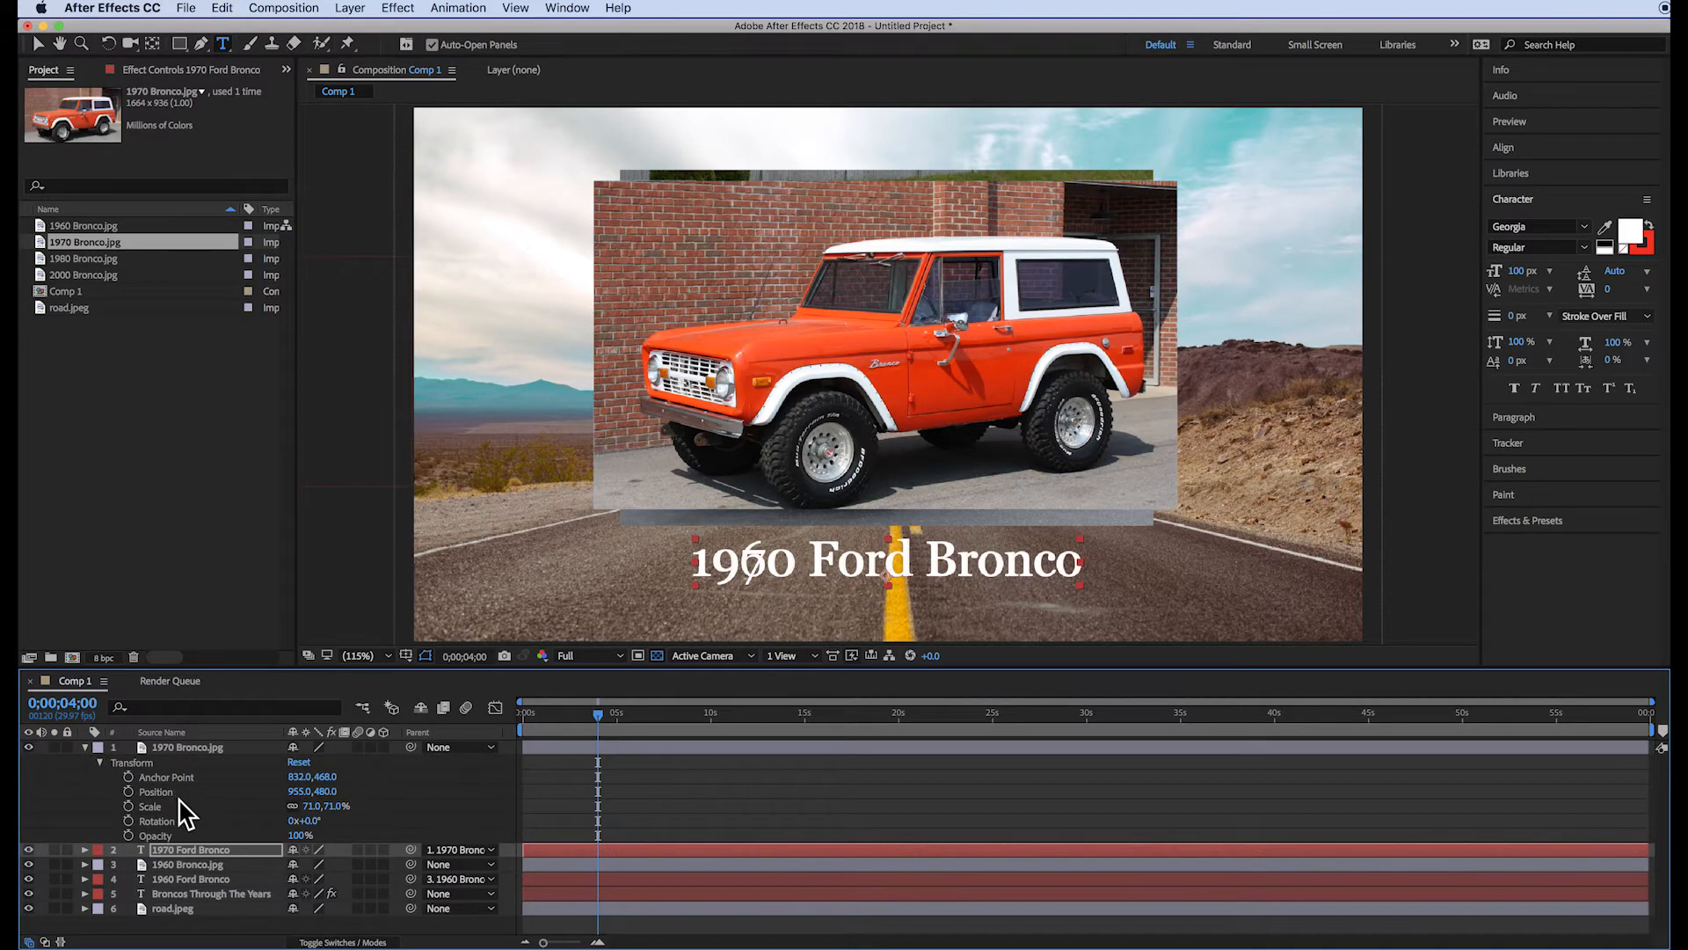
{"action": "left_click_drag", "start_coordinate": [303, 792], "coordinate": [1111, 810]}
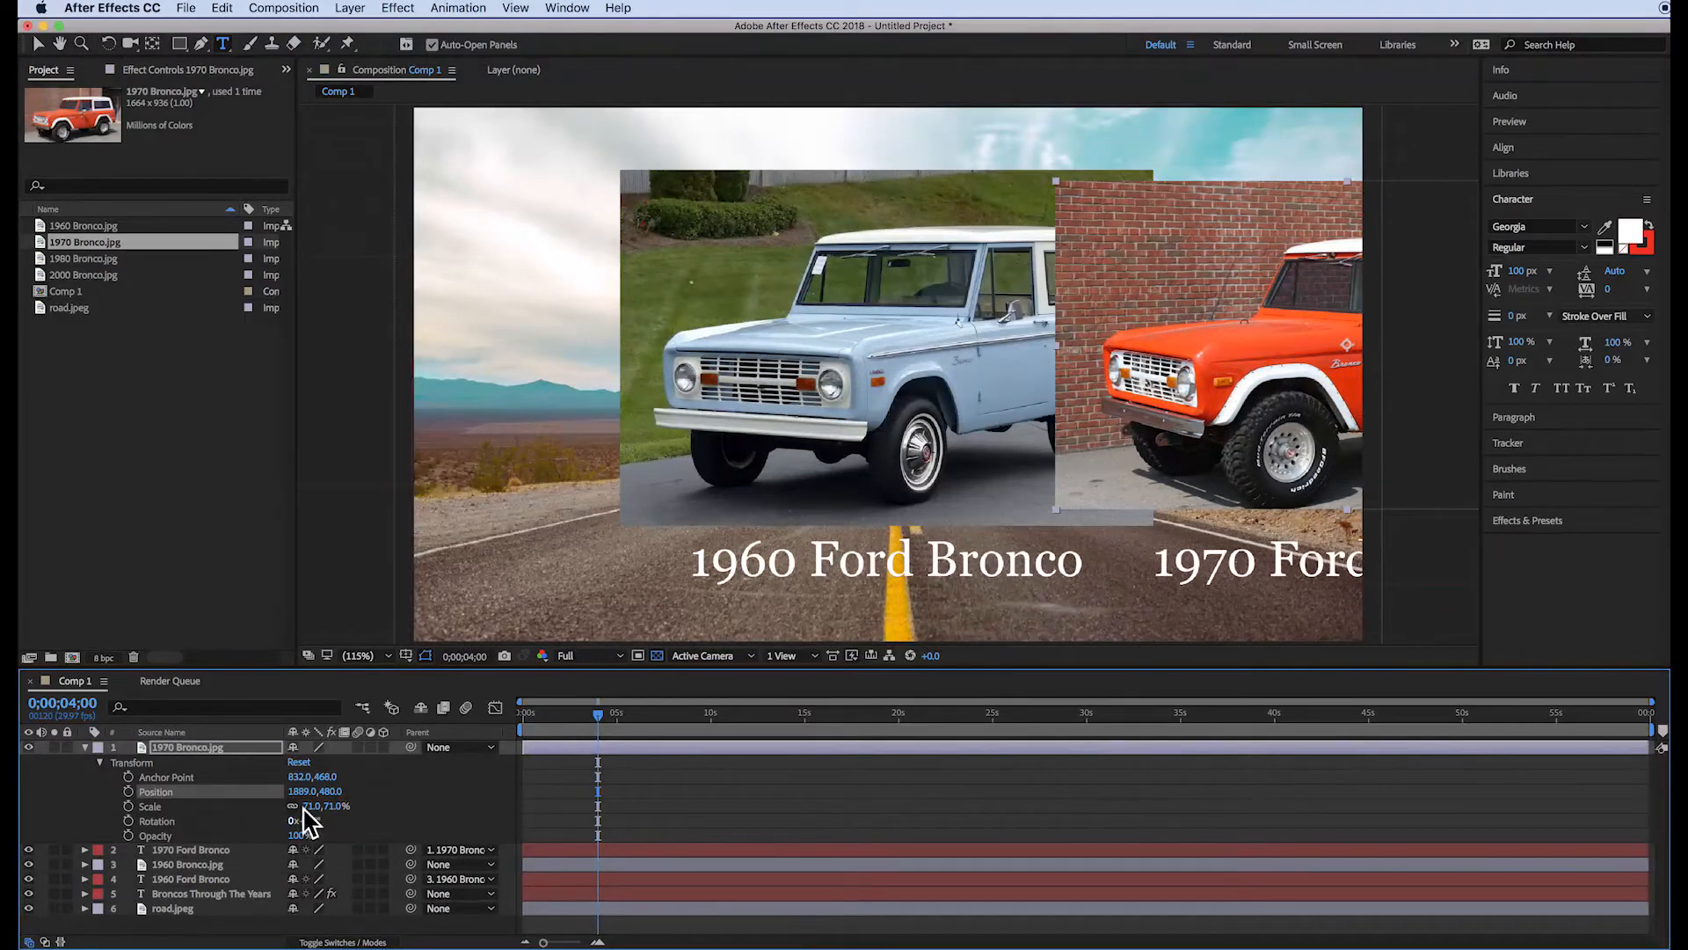
{"action": "left_click_drag", "start_coordinate": [299, 792], "coordinate": [876, 834]}
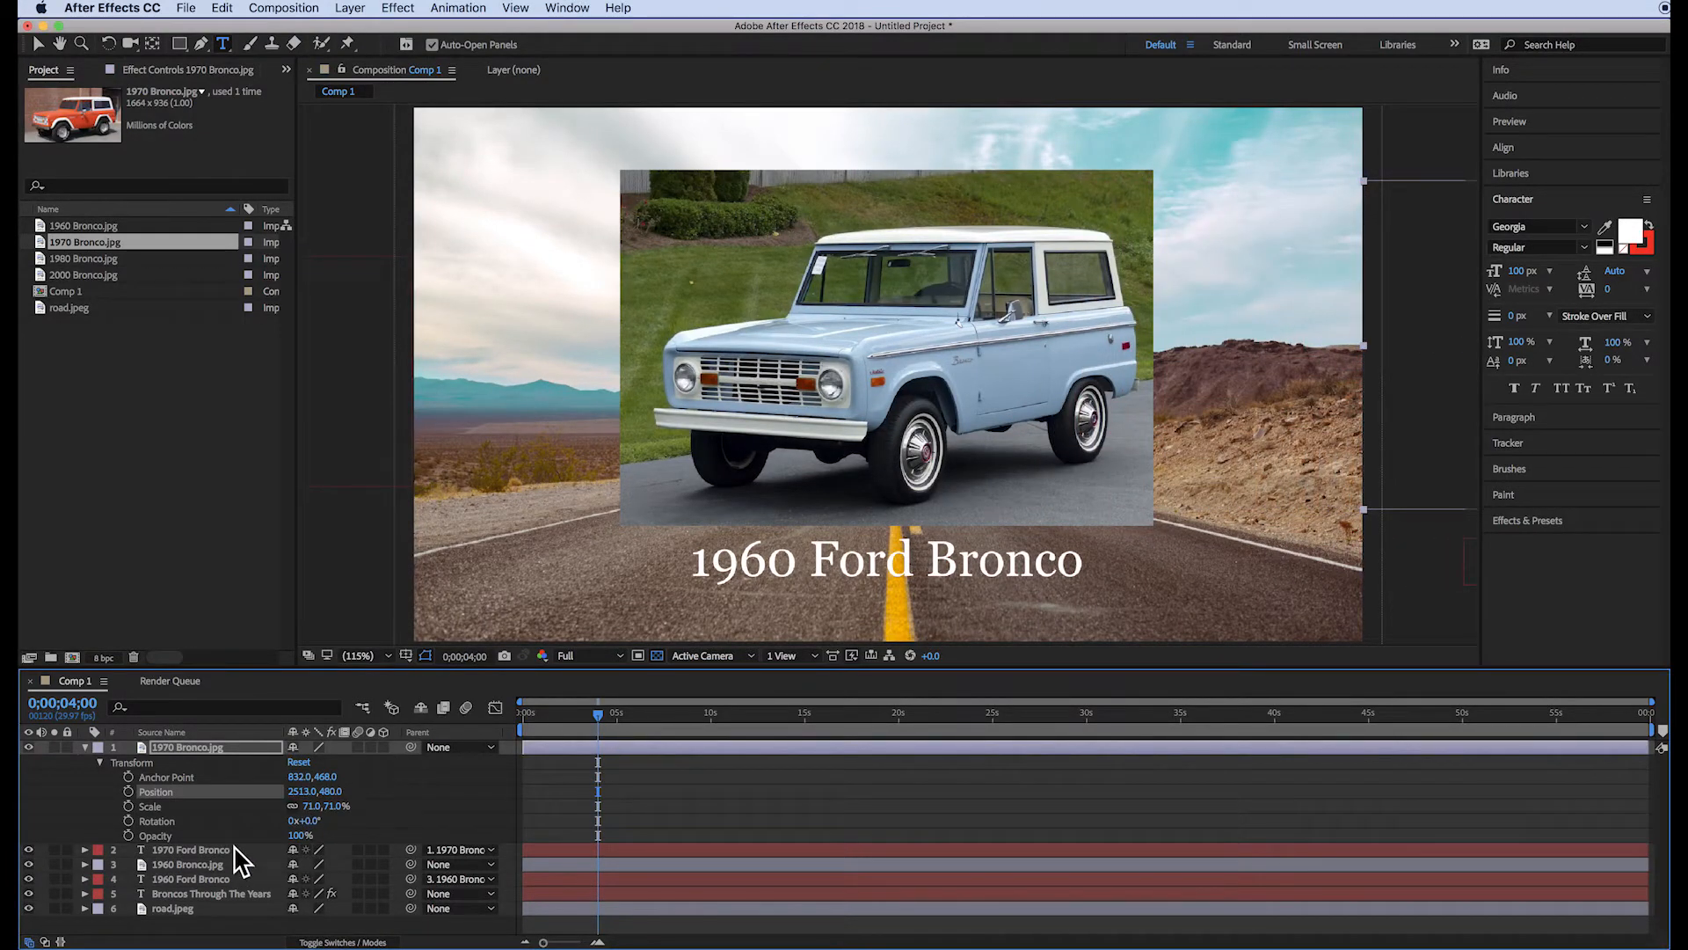
{"action": "left_click", "coordinate": [128, 791]}
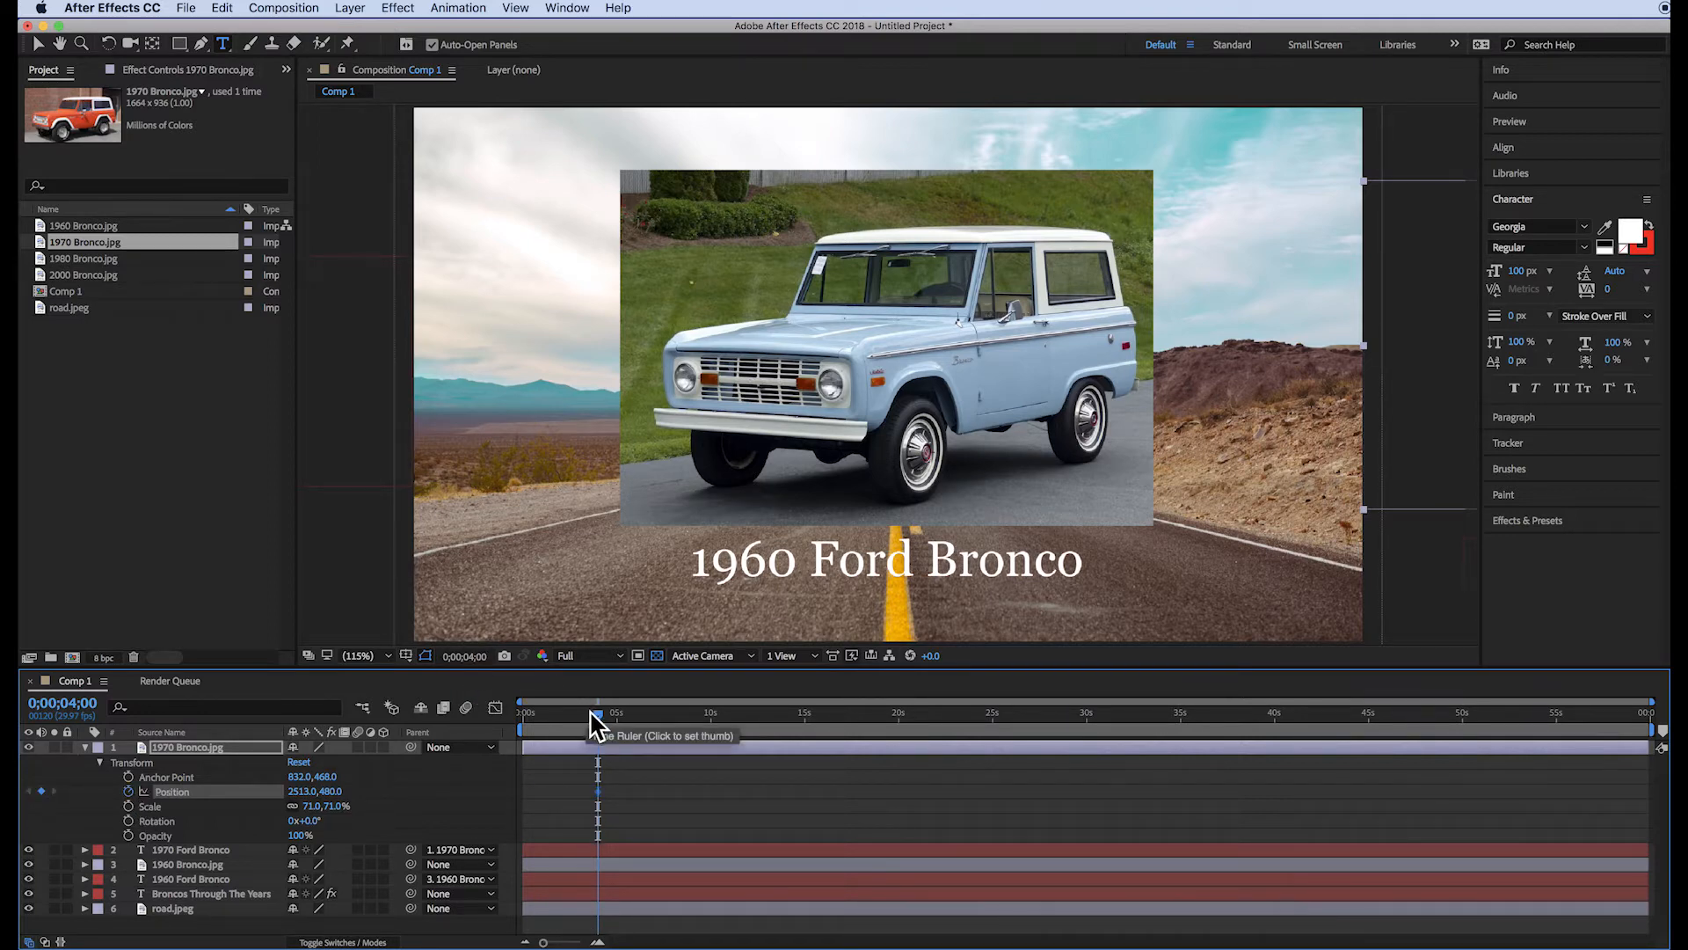
Step: At 0;00;08;00, keyframe the 1970 Bronco photo beyond the frame's left edge at X Position about -595, and preview from the start
{"action": "left_click_drag", "start_coordinate": [598, 714], "coordinate": [672, 719]}
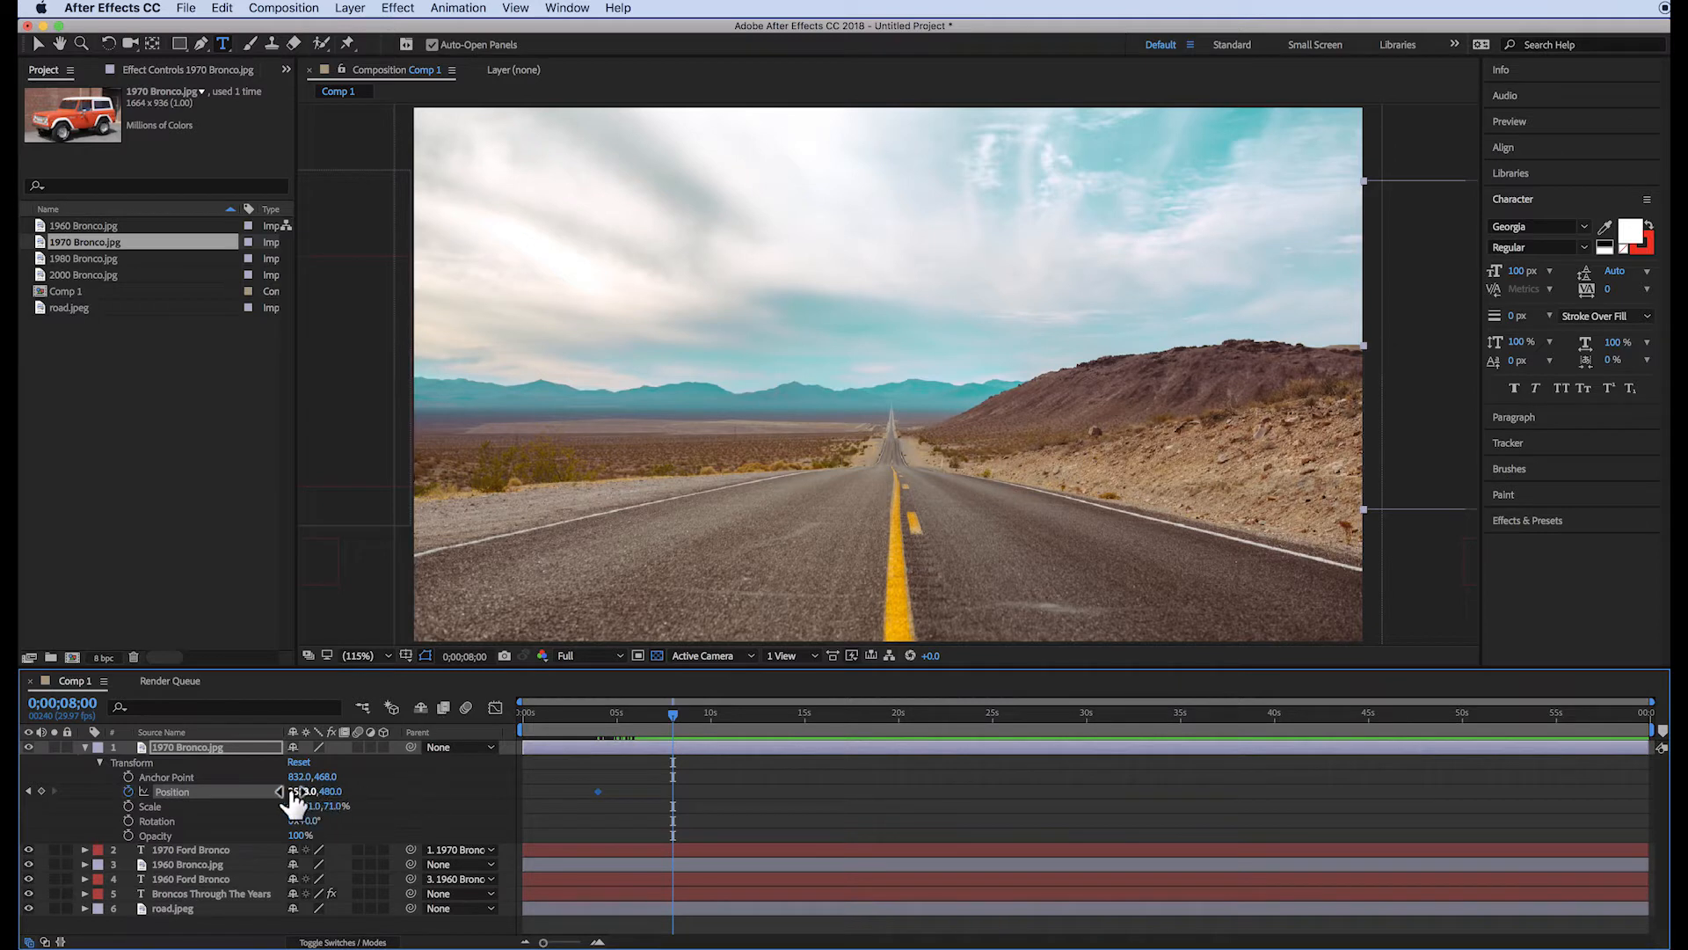
{"action": "left_click_drag", "start_coordinate": [295, 795], "coordinate": [132, 793]}
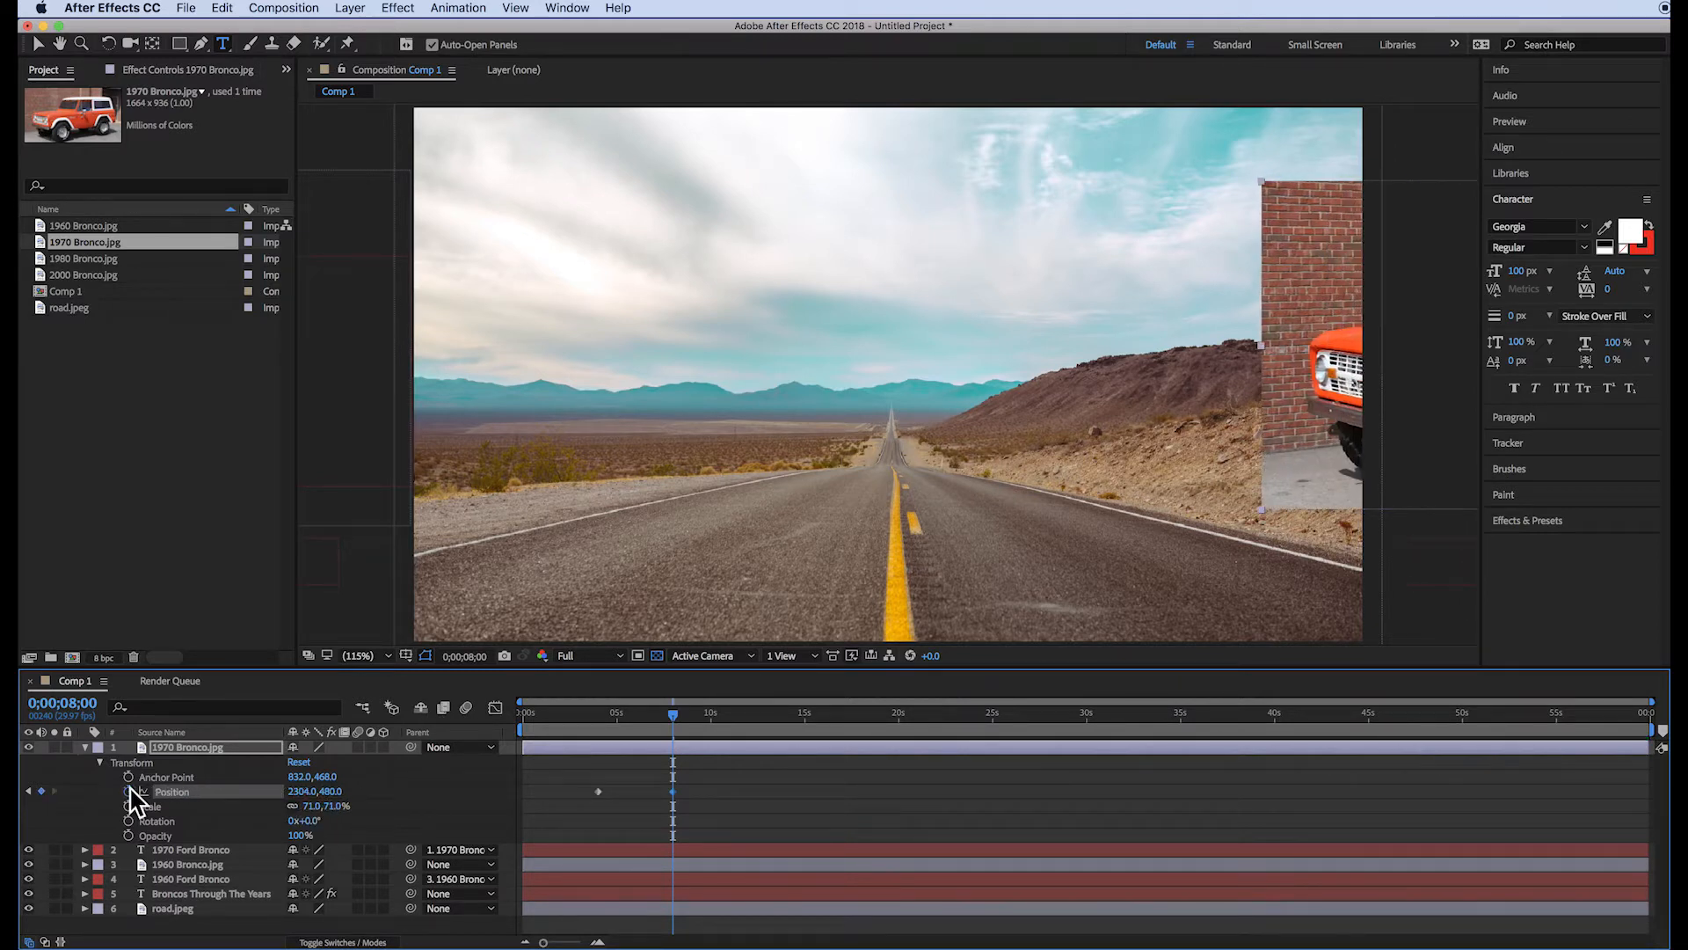
{"action": "left_click", "coordinate": [296, 790]}
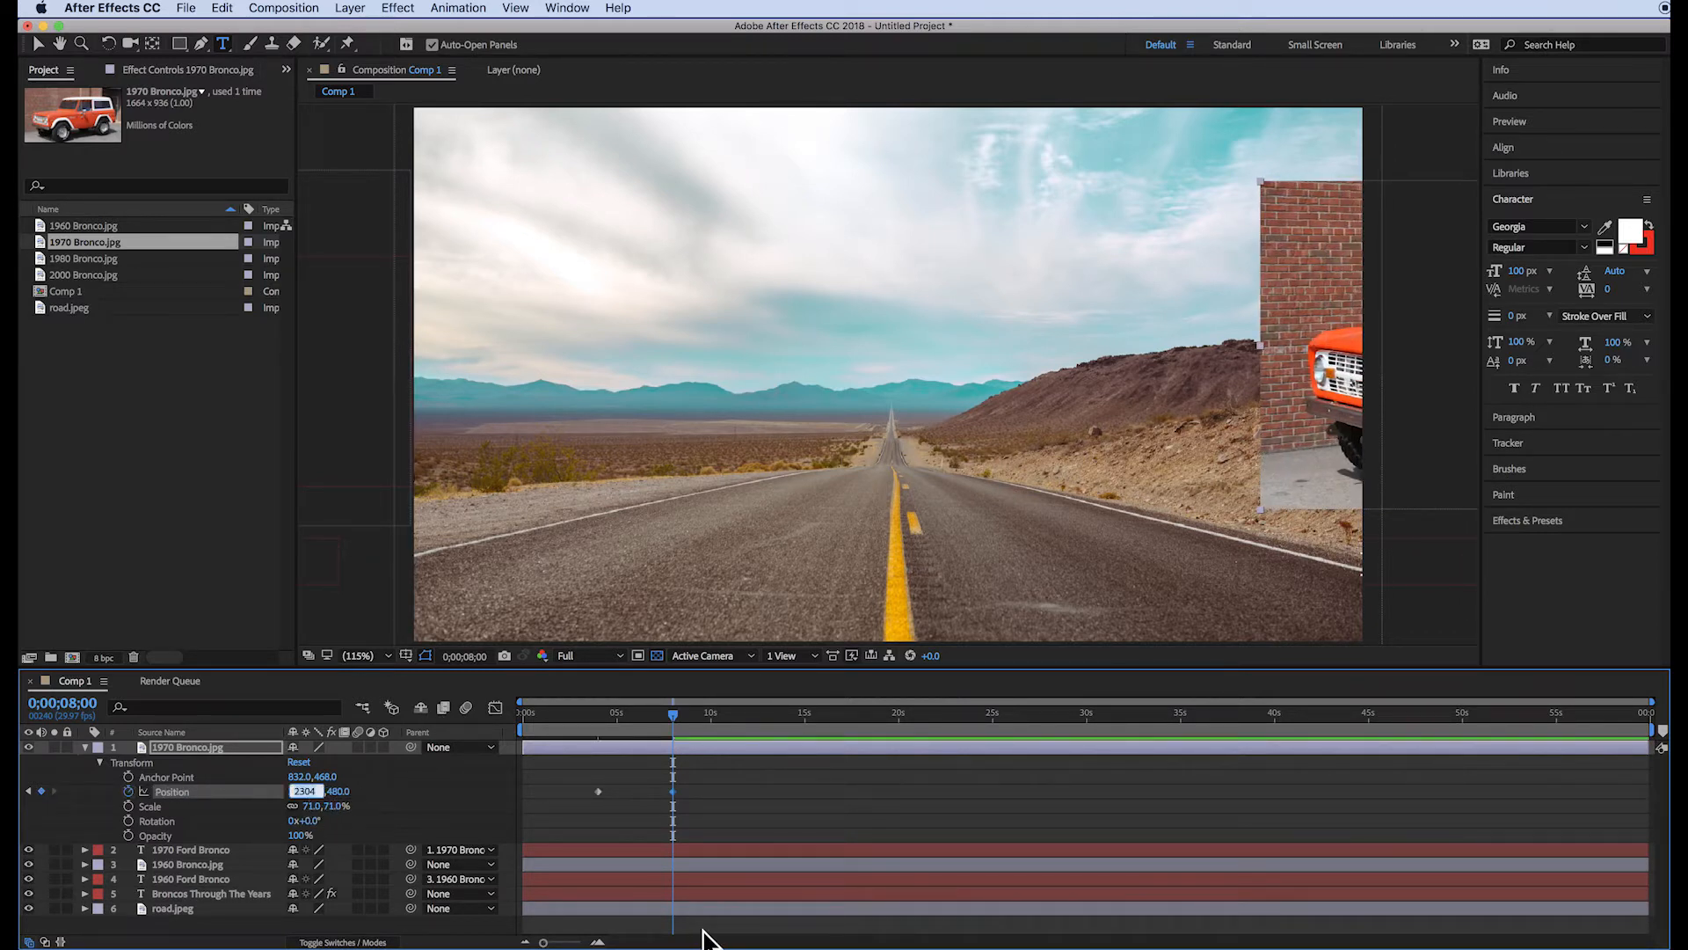
{"action": "type", "text": "0"}
{"action": "key", "text": "Return"}
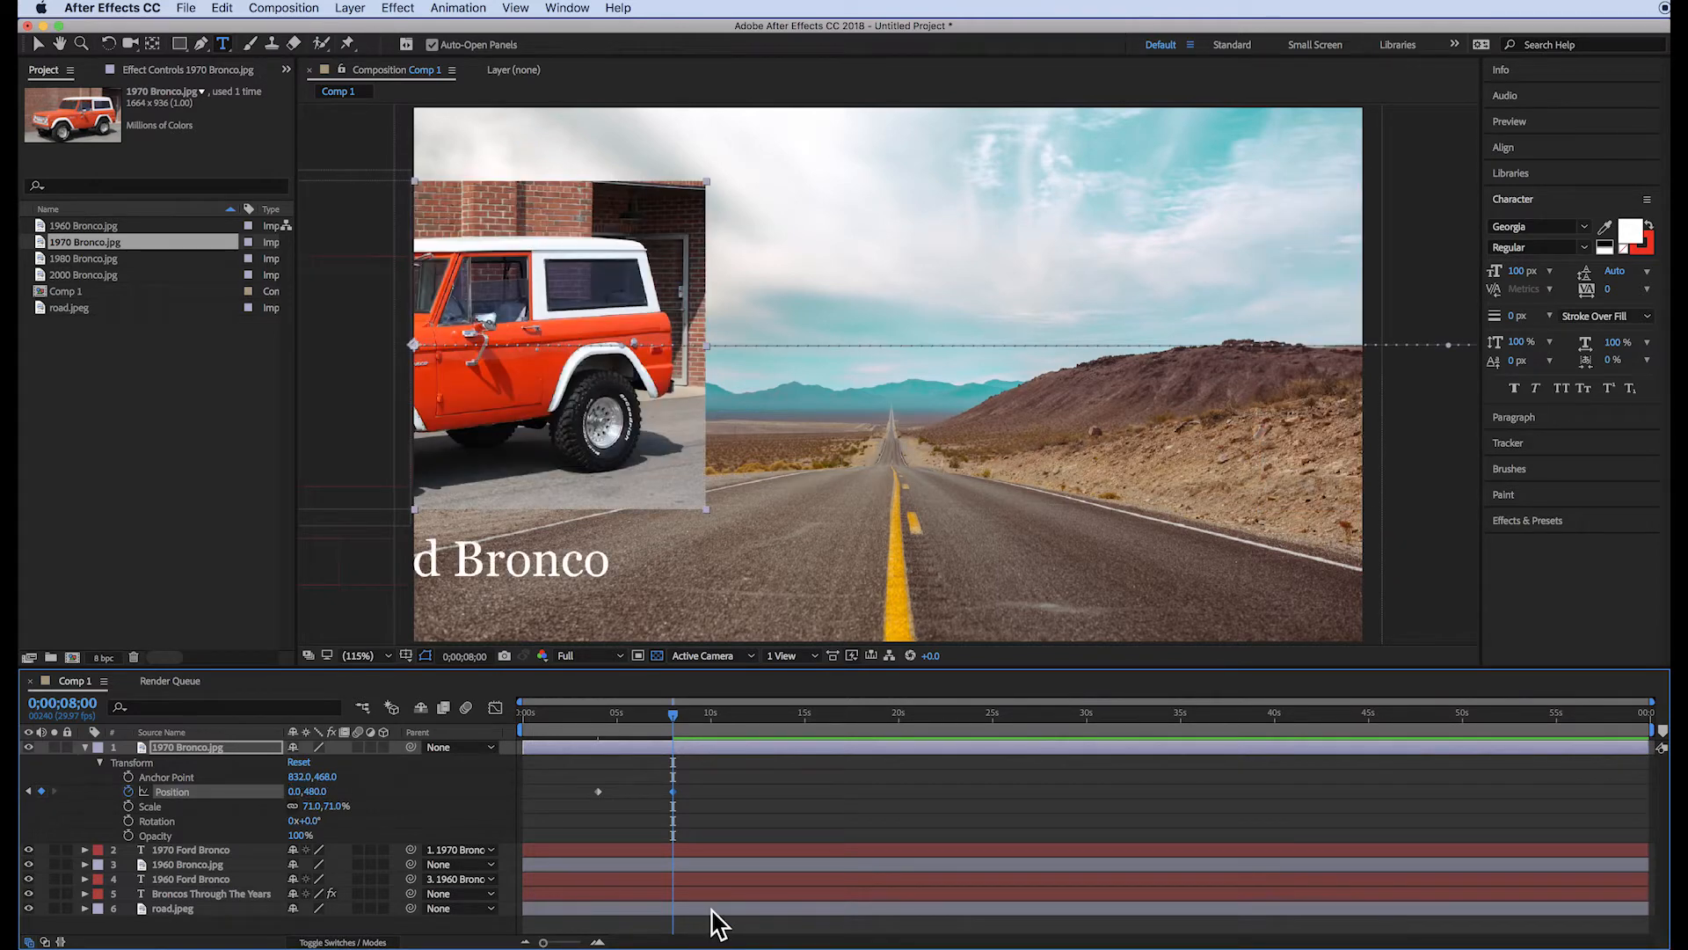
{"action": "left_click_drag", "start_coordinate": [294, 791], "coordinate": [79, 799]}
{"action": "left_click_drag", "start_coordinate": [303, 791], "coordinate": [230, 787]}
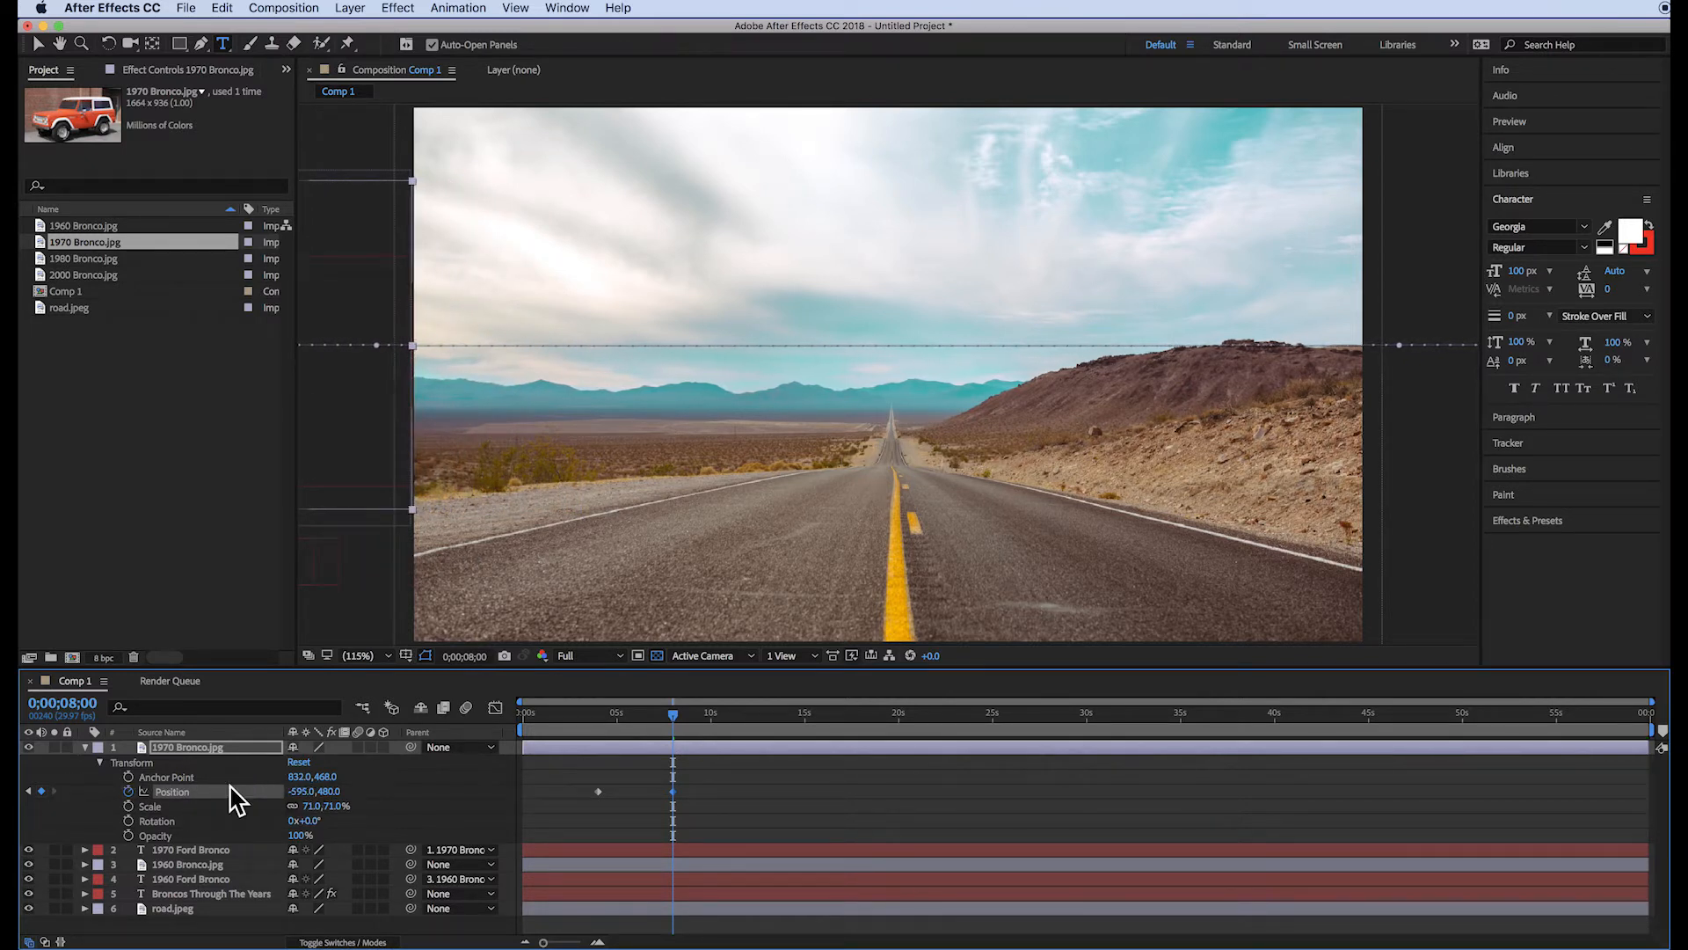
{"action": "left_click_drag", "start_coordinate": [673, 715], "coordinate": [434, 728]}
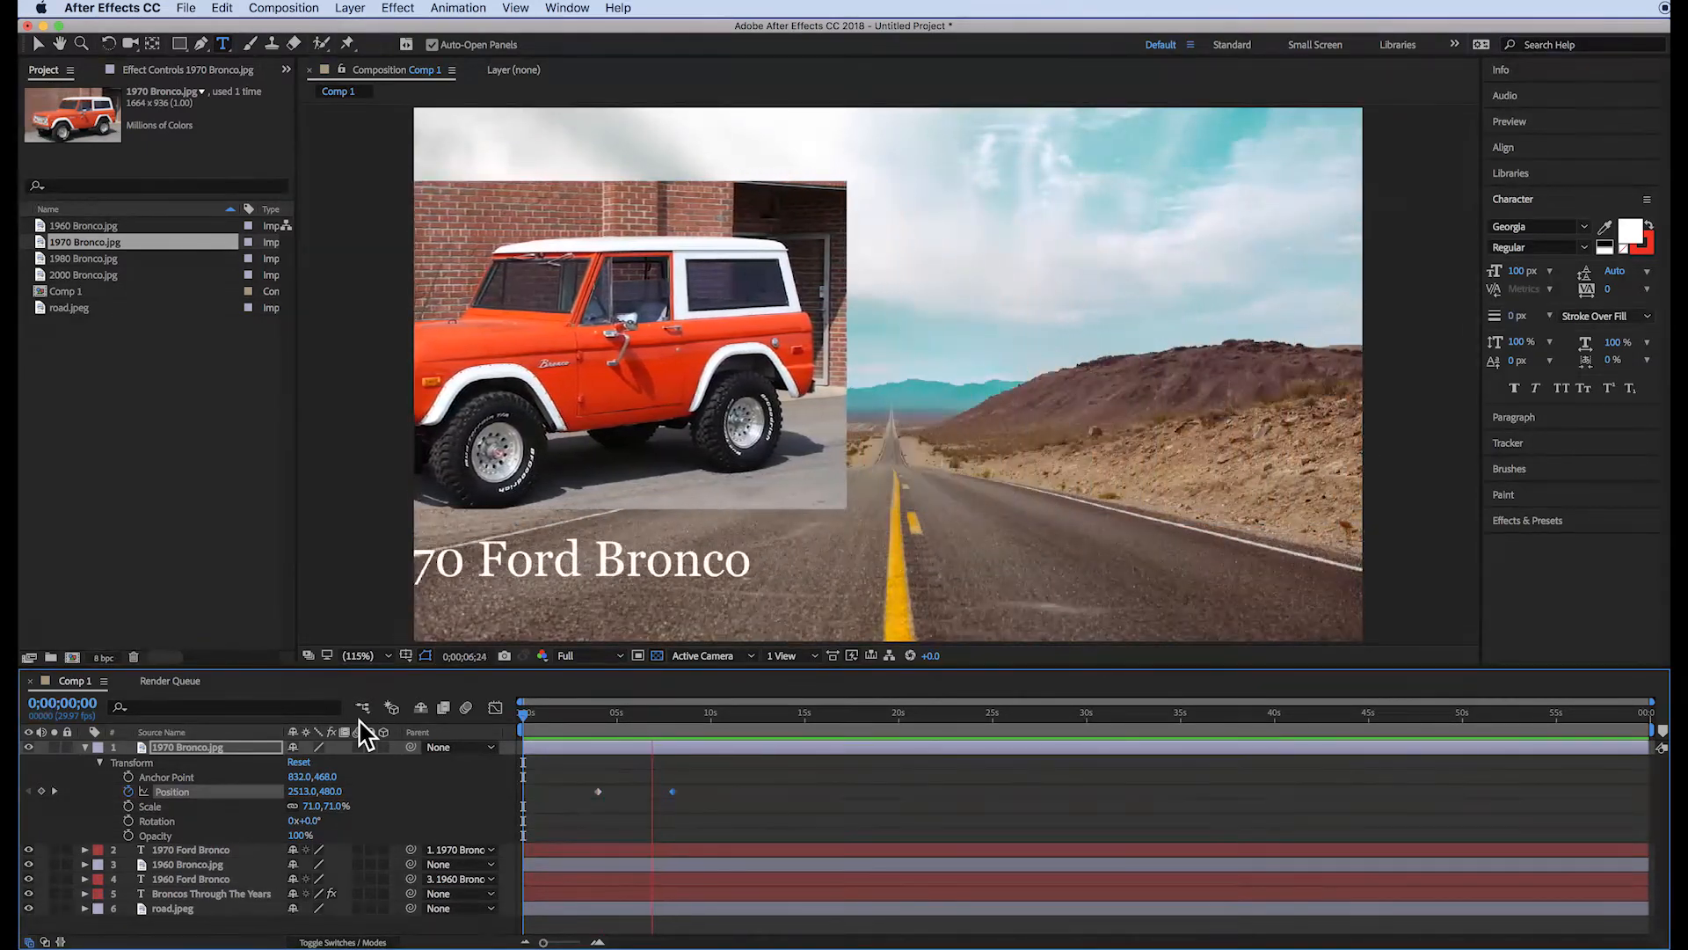
{"action": "key", "text": "space"}
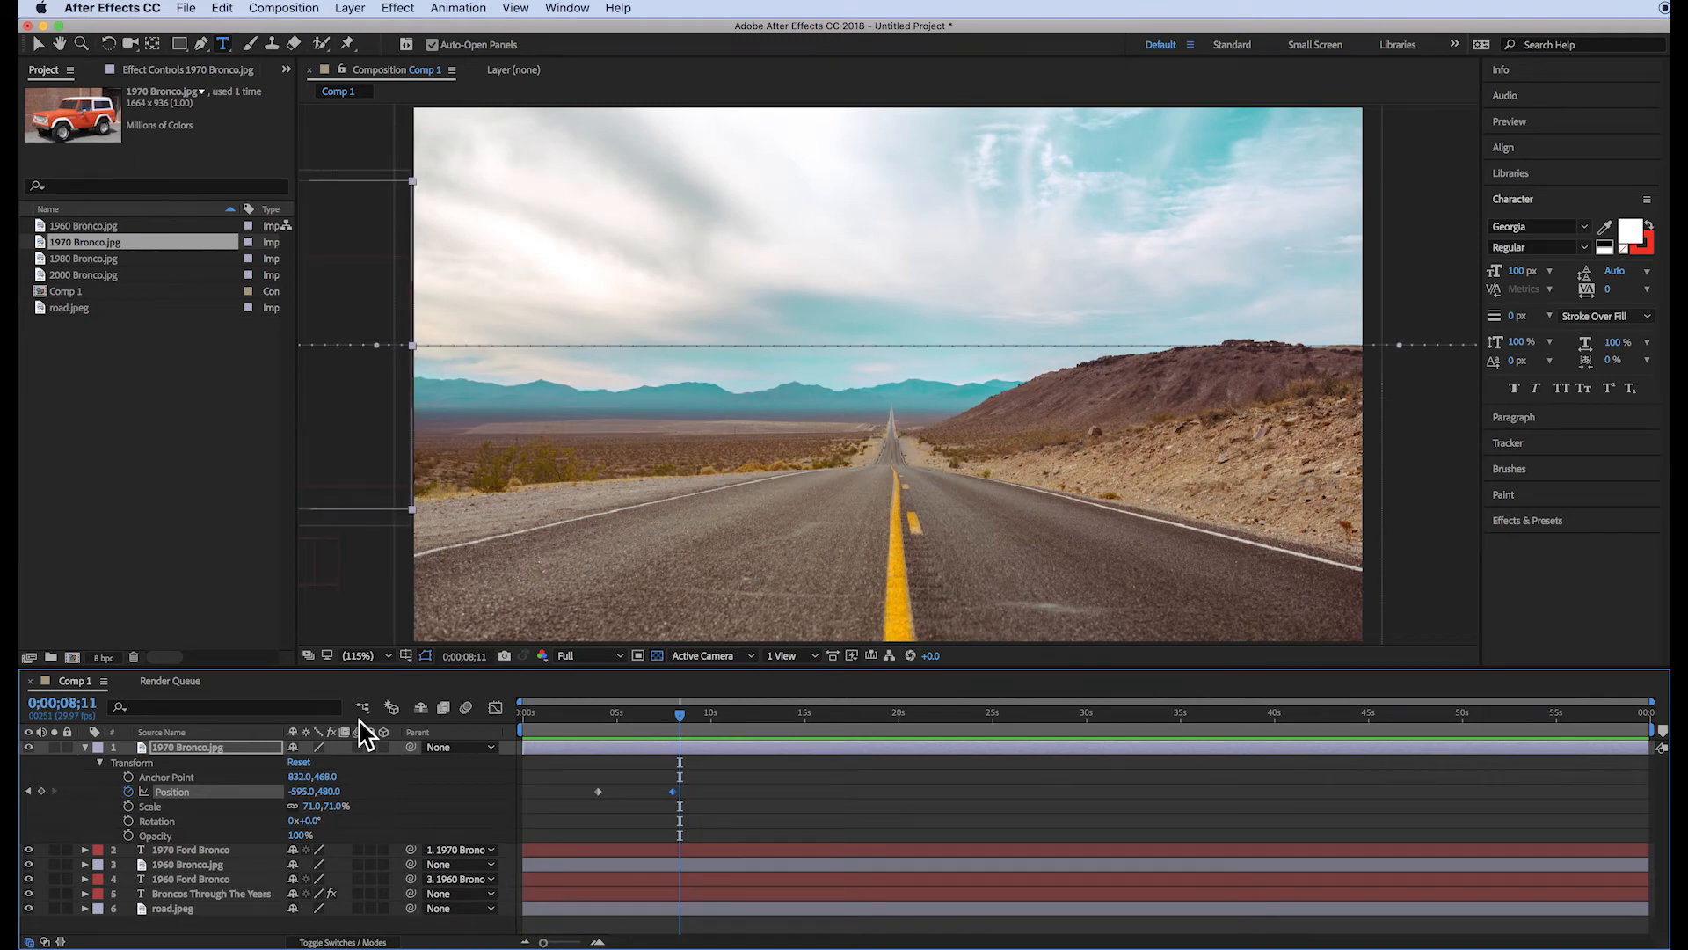
Step: Go to 0;00;06;00 and add 1980 Bronco.jpg to the composition at the top of the layer stack
{"action": "left_click_drag", "start_coordinate": [679, 714], "coordinate": [634, 715]}
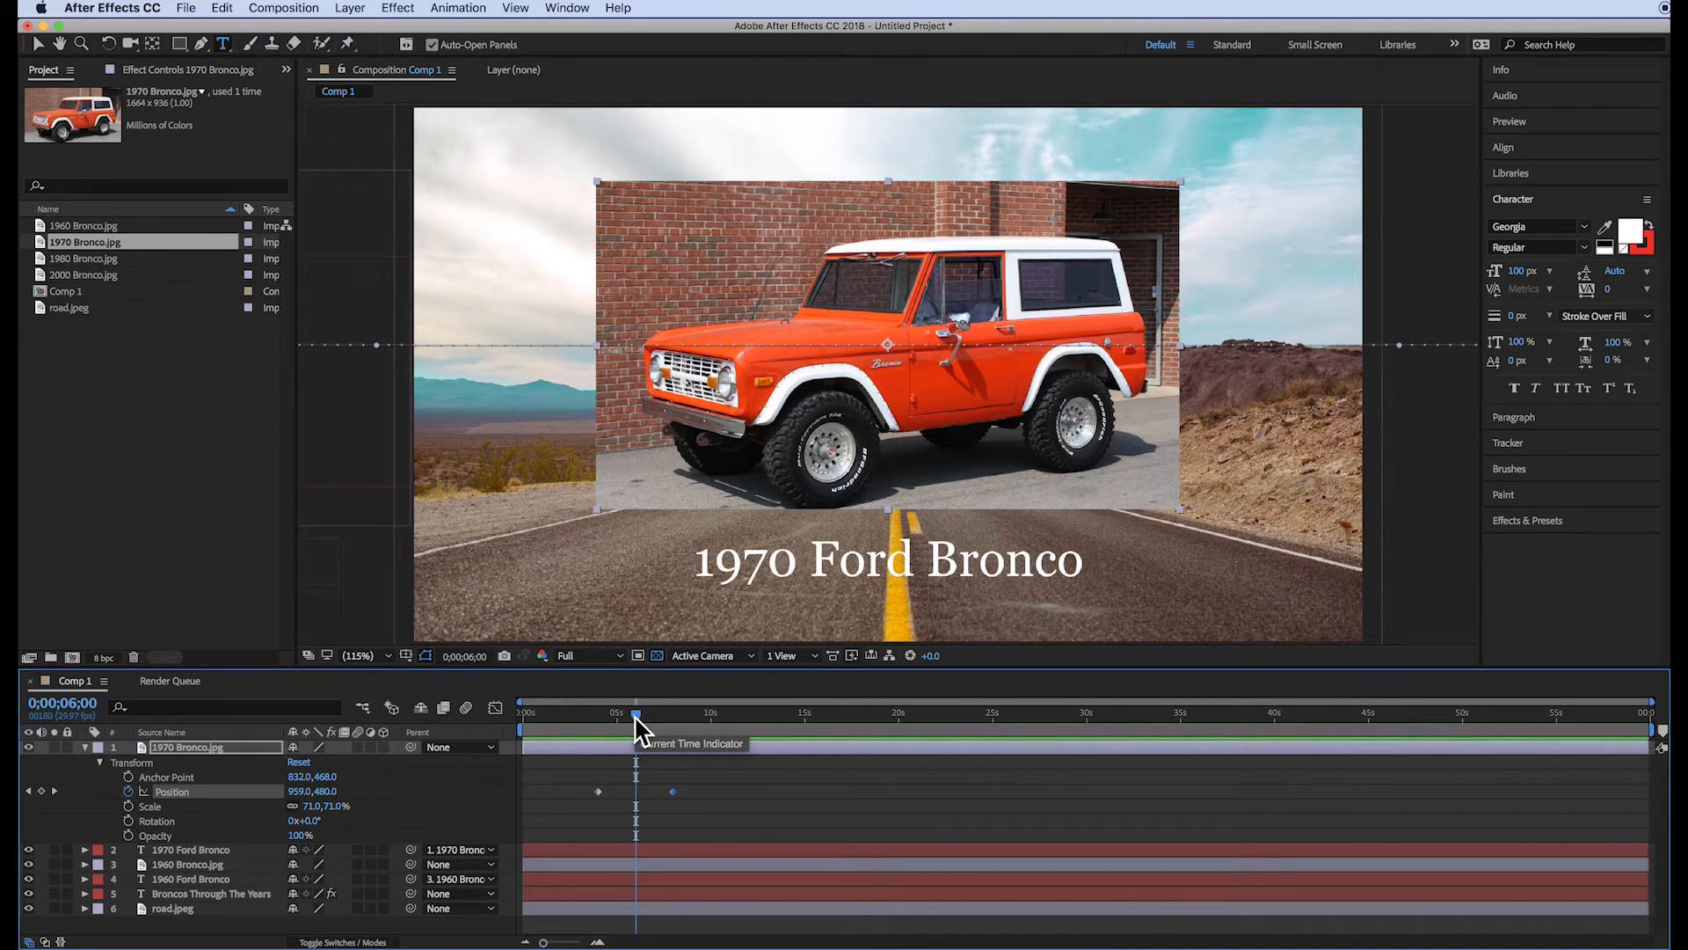
{"action": "left_click", "coordinate": [84, 260]}
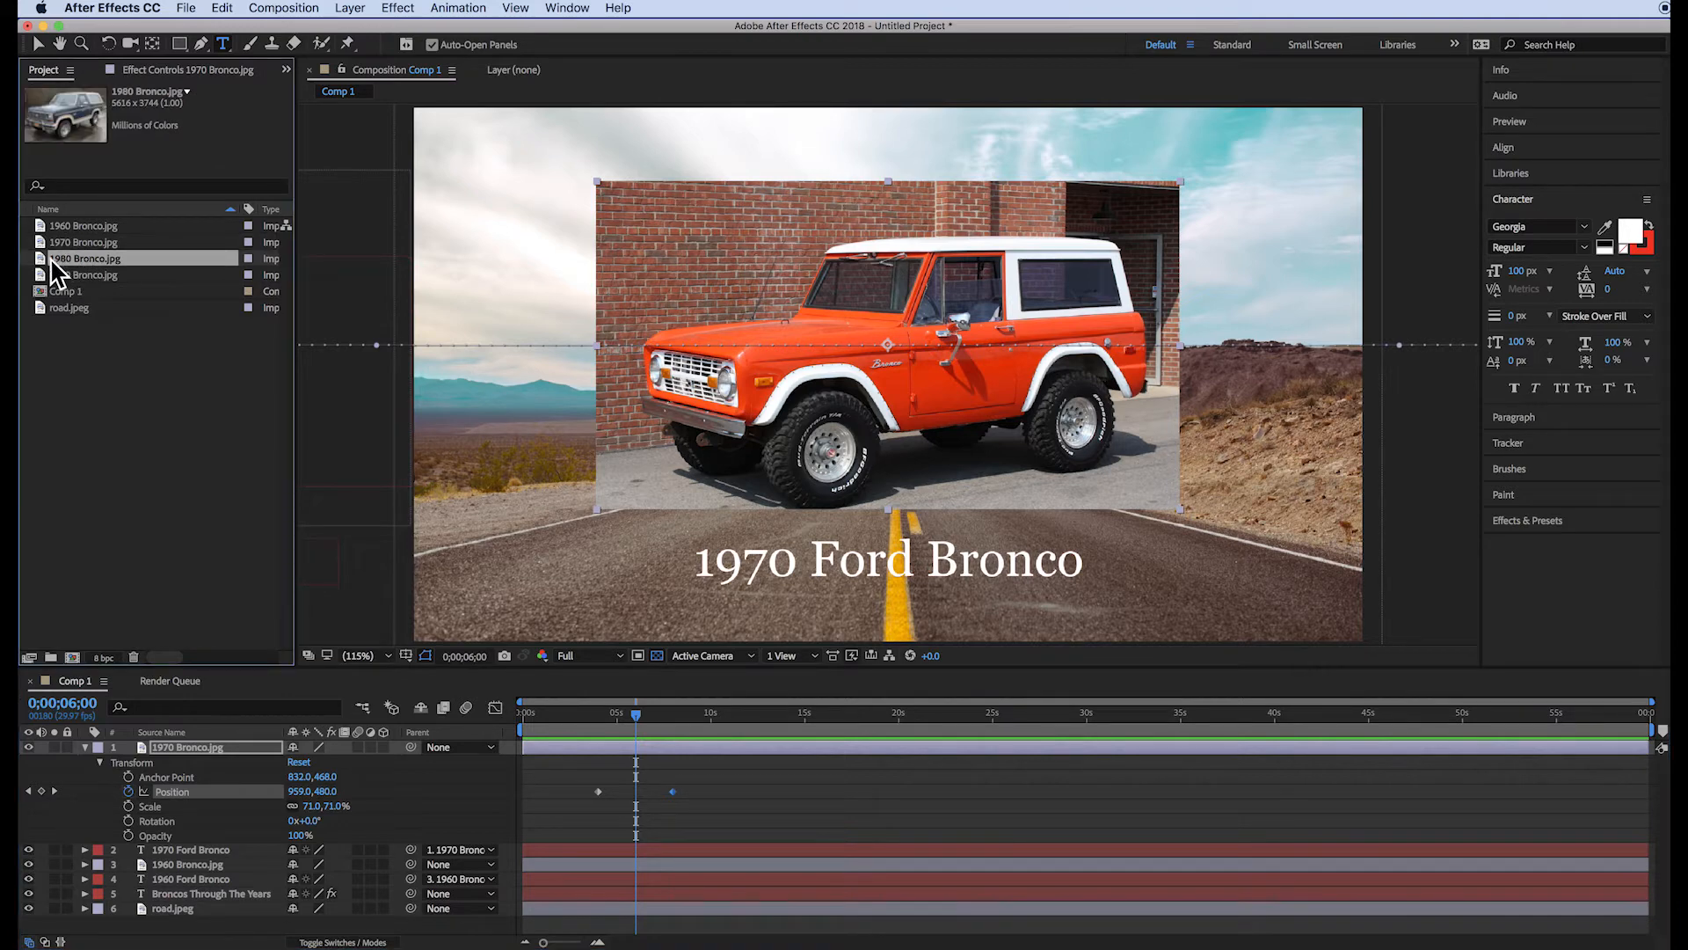
{"action": "left_click_drag", "start_coordinate": [45, 264], "coordinate": [188, 755]}
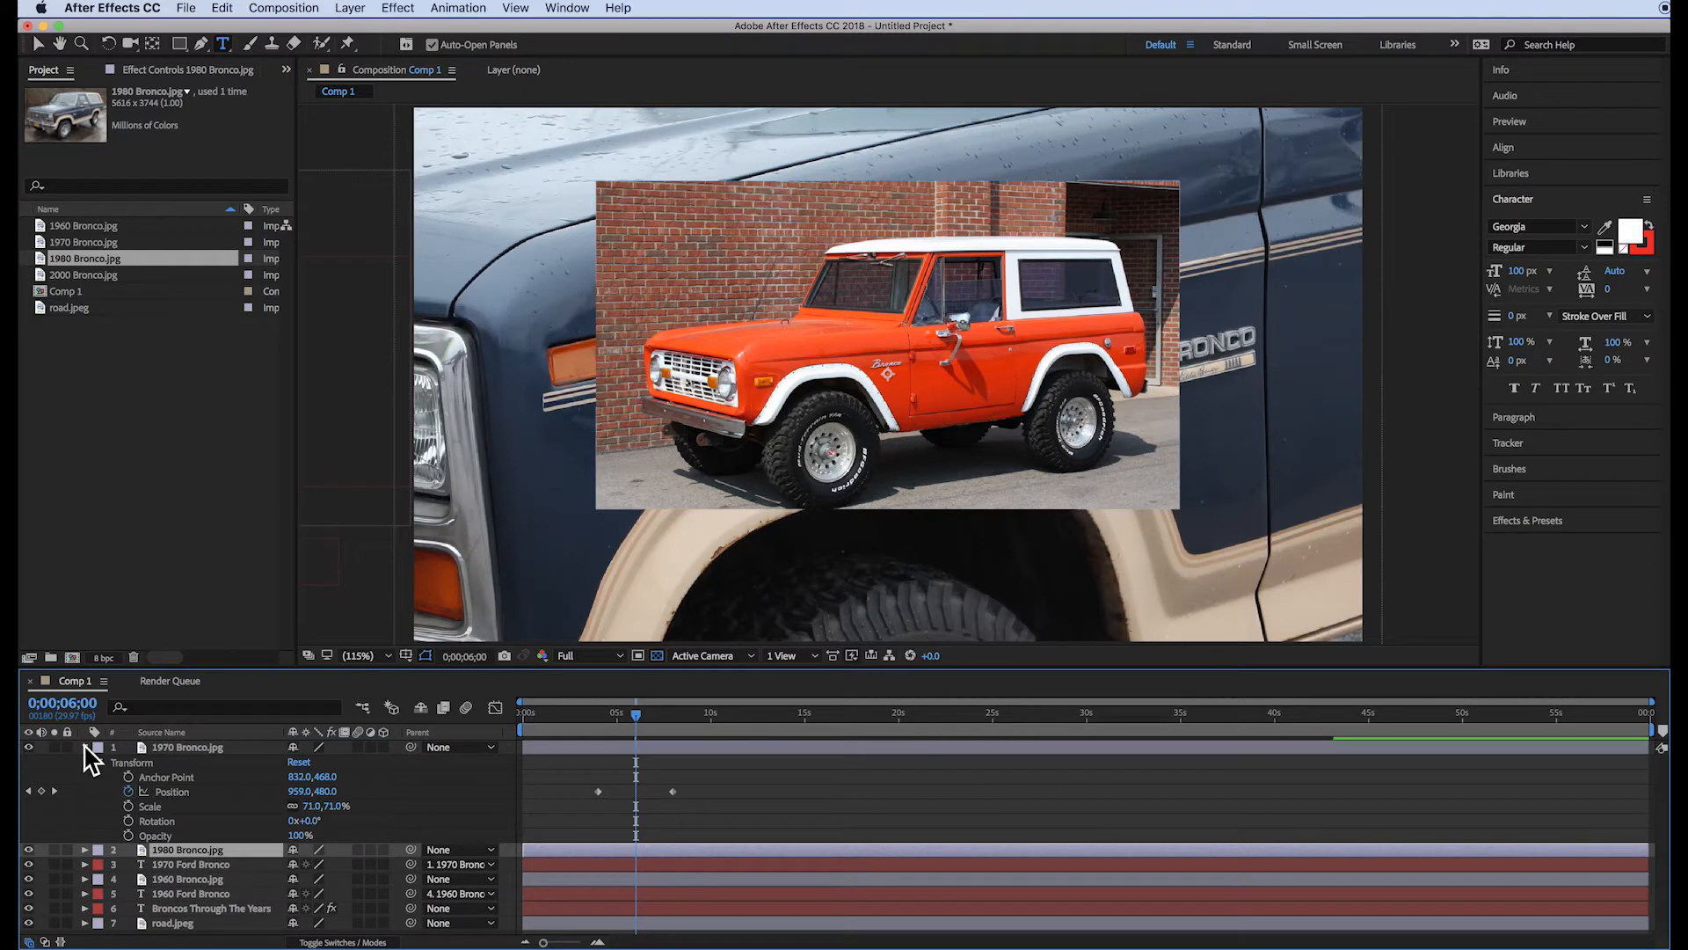
{"action": "left_click", "coordinate": [85, 747]}
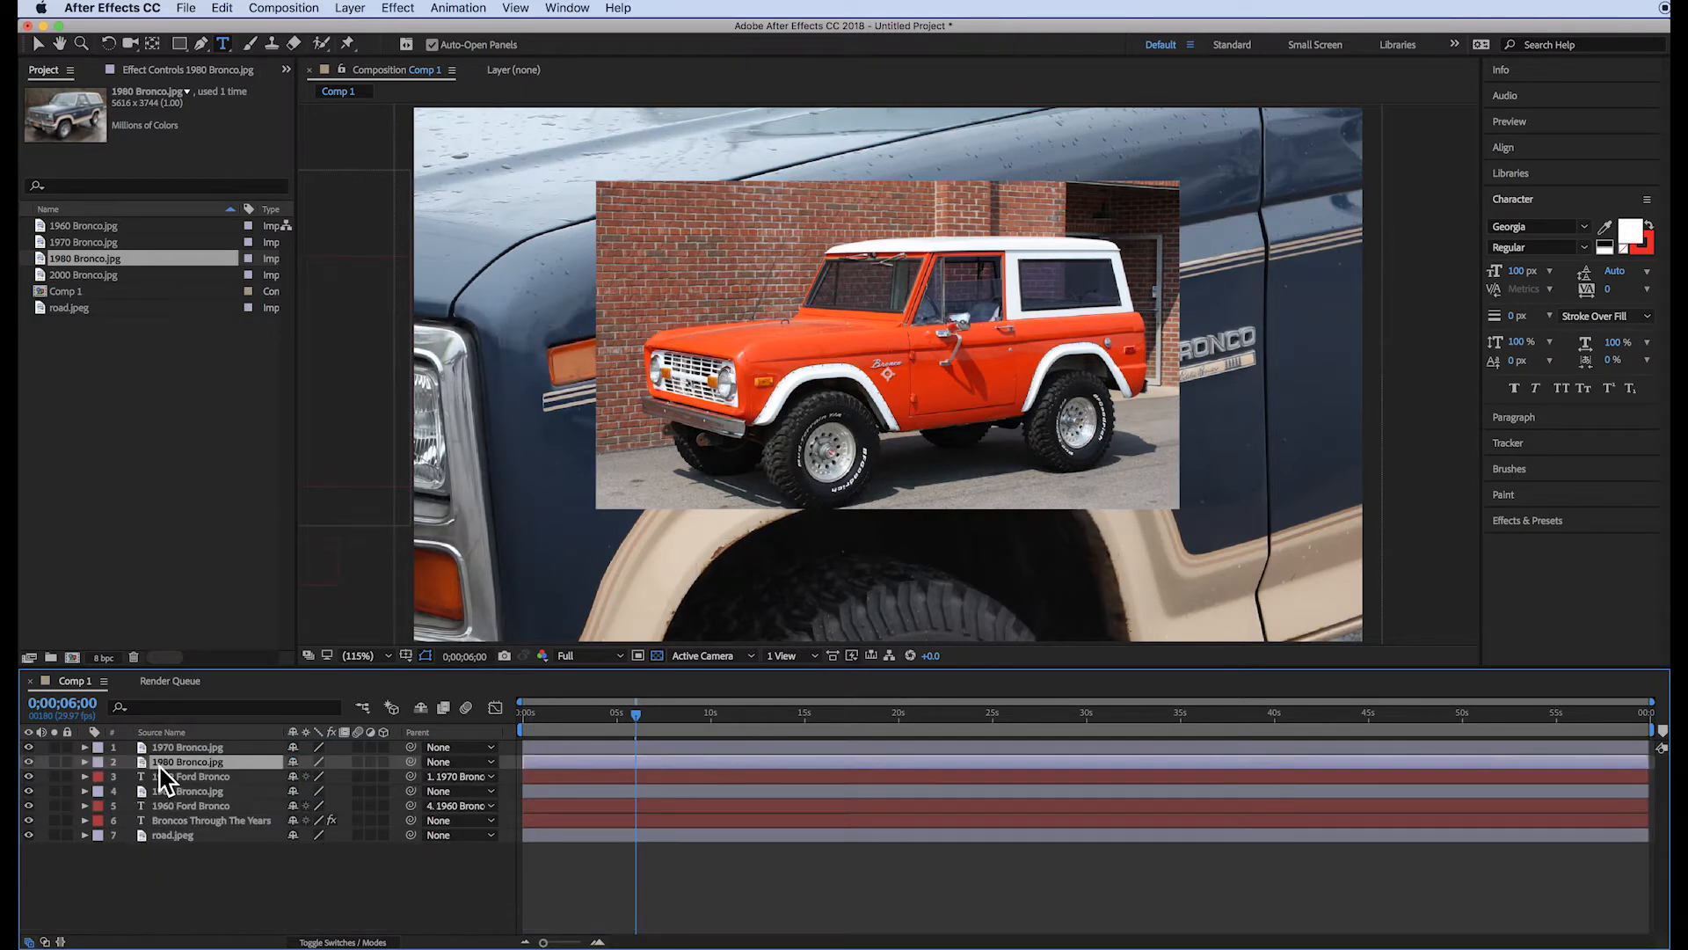
{"action": "left_click_drag", "start_coordinate": [171, 774], "coordinate": [181, 744]}
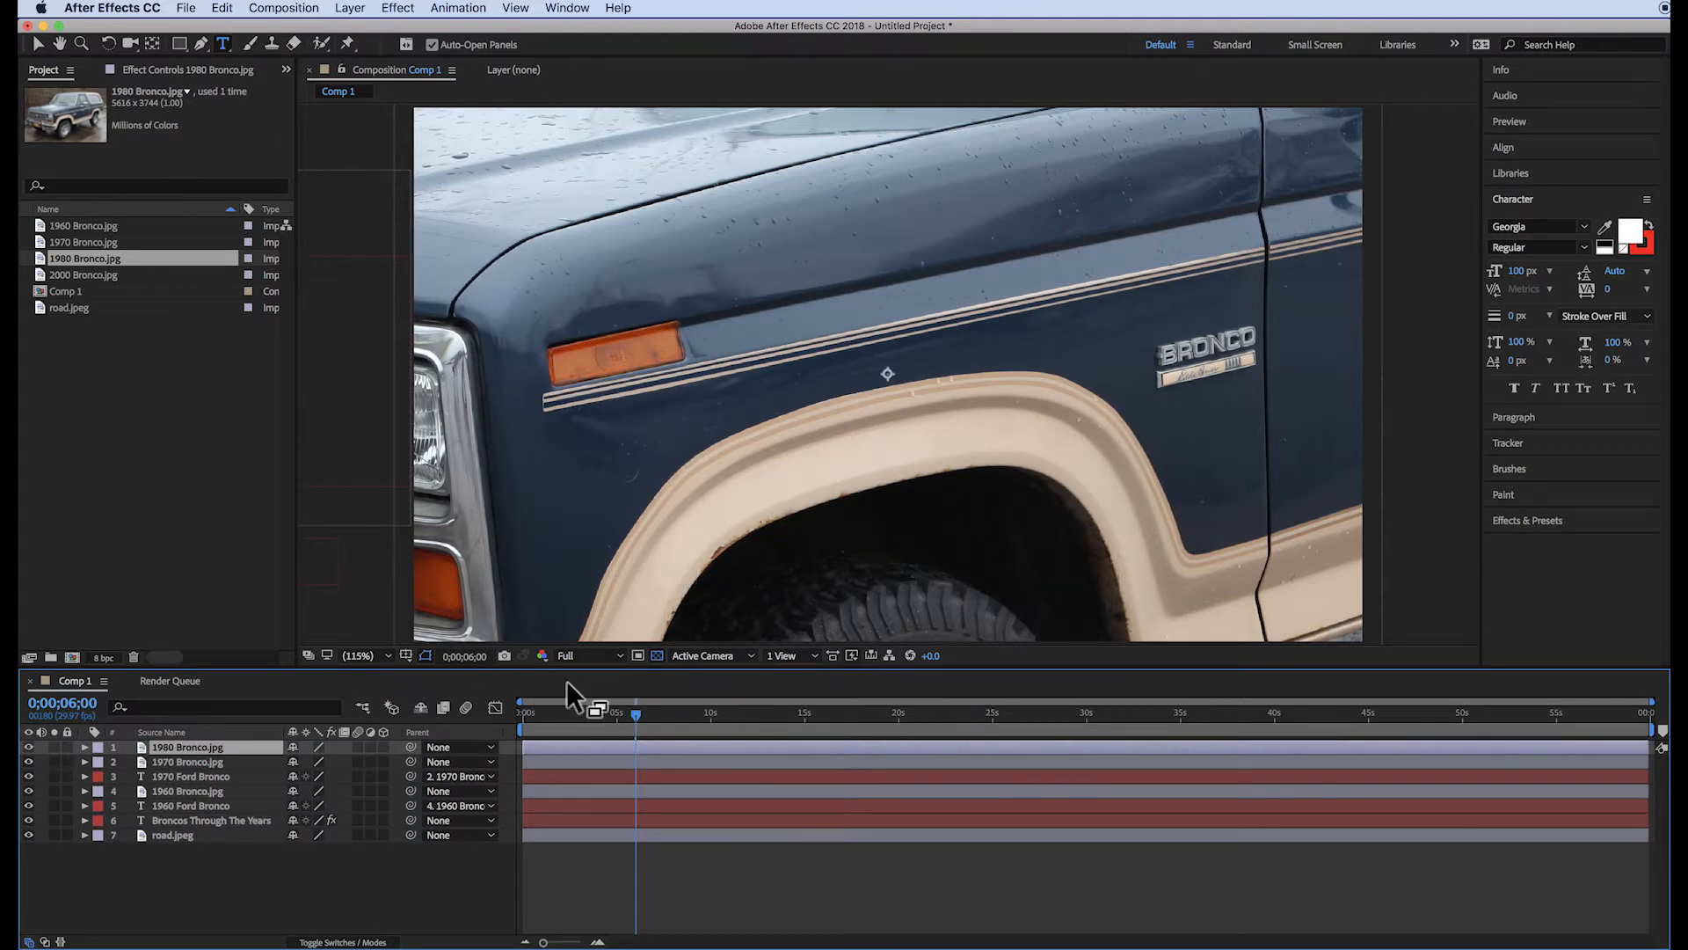
Step: Scale the 1980 Bronco photo down to 19% and raise it to a Y Position of 486
{"action": "left_click", "coordinate": [29, 748]}
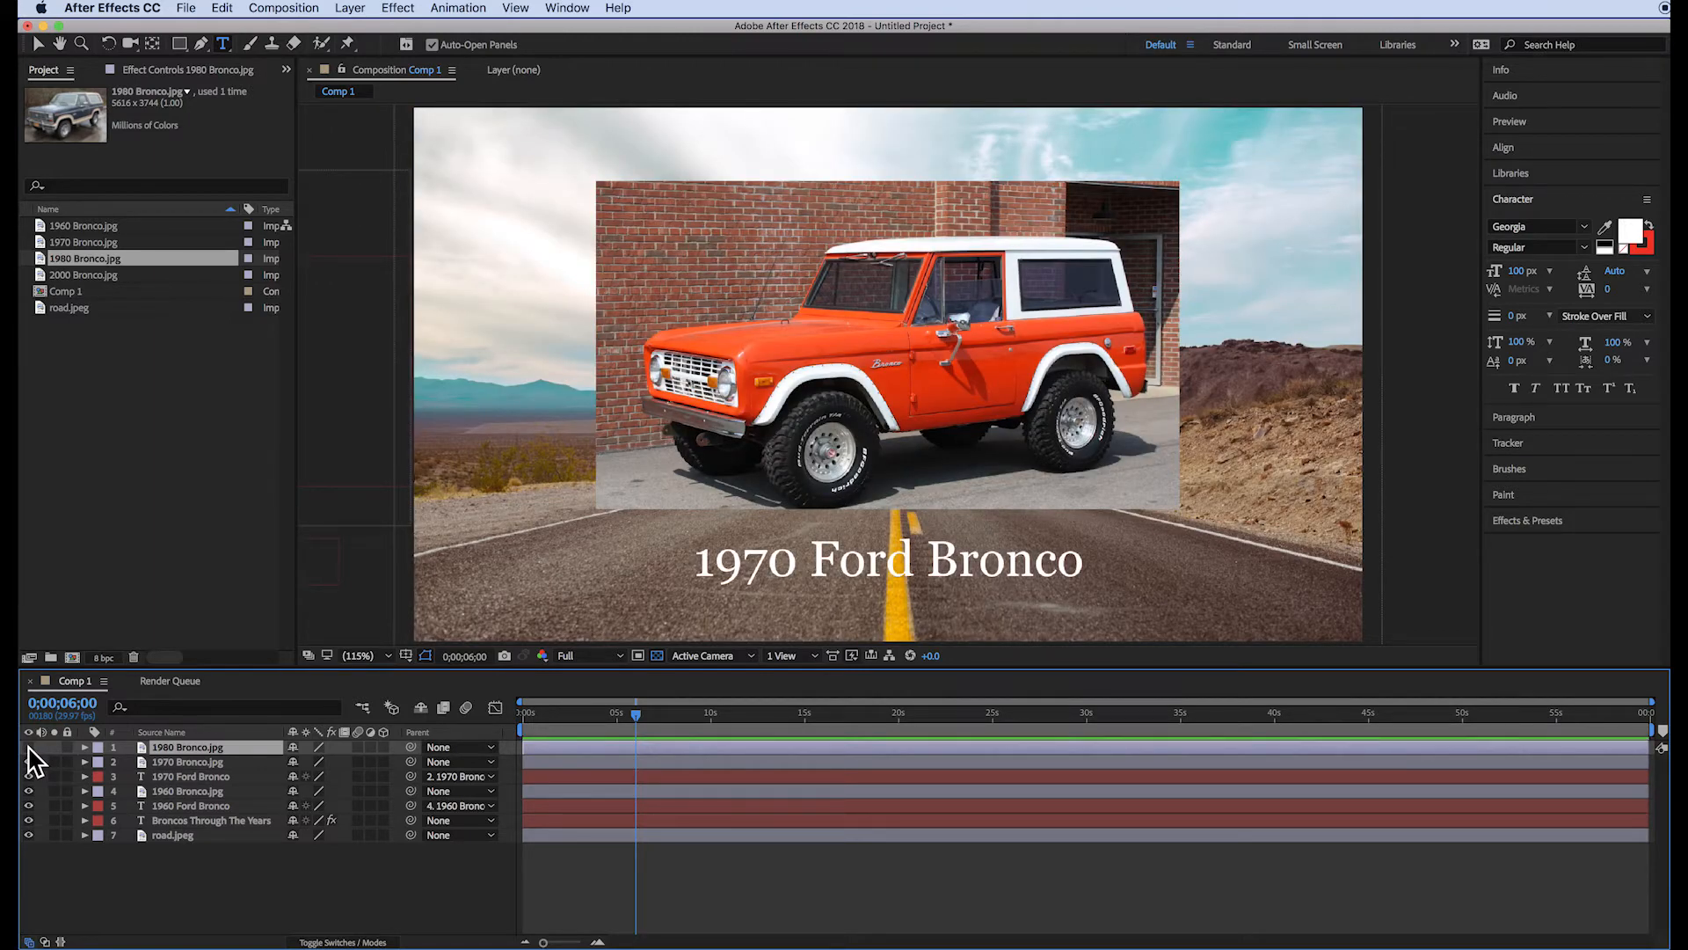
{"action": "left_click", "coordinate": [29, 747]}
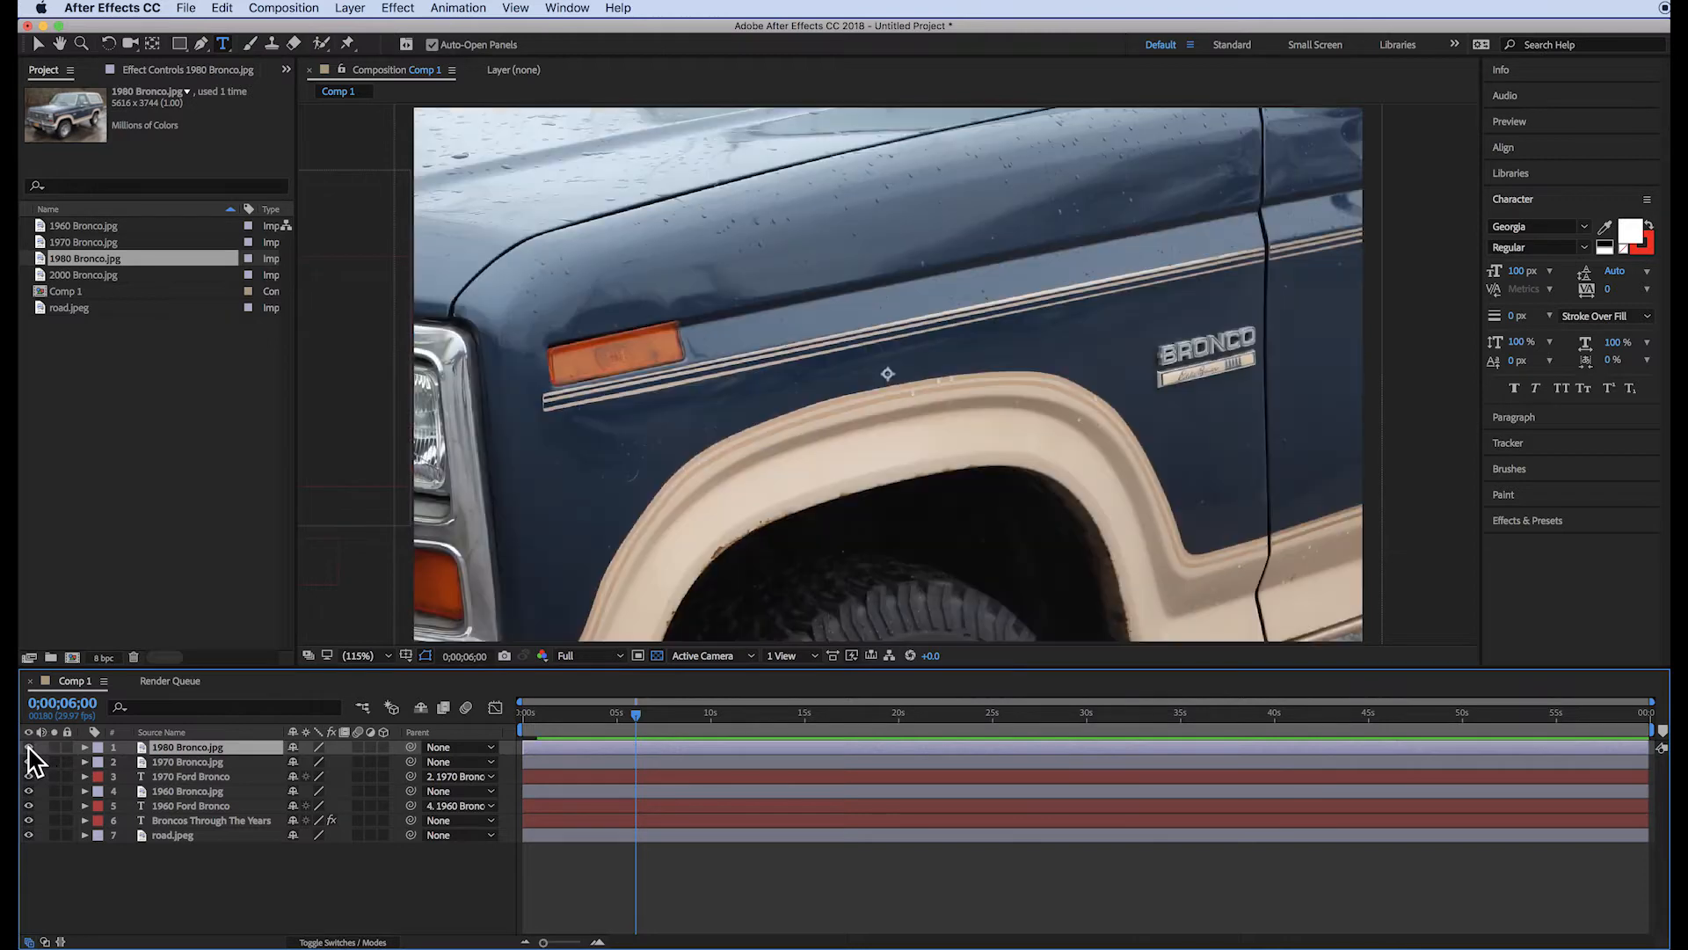
{"action": "left_click", "coordinate": [84, 747]}
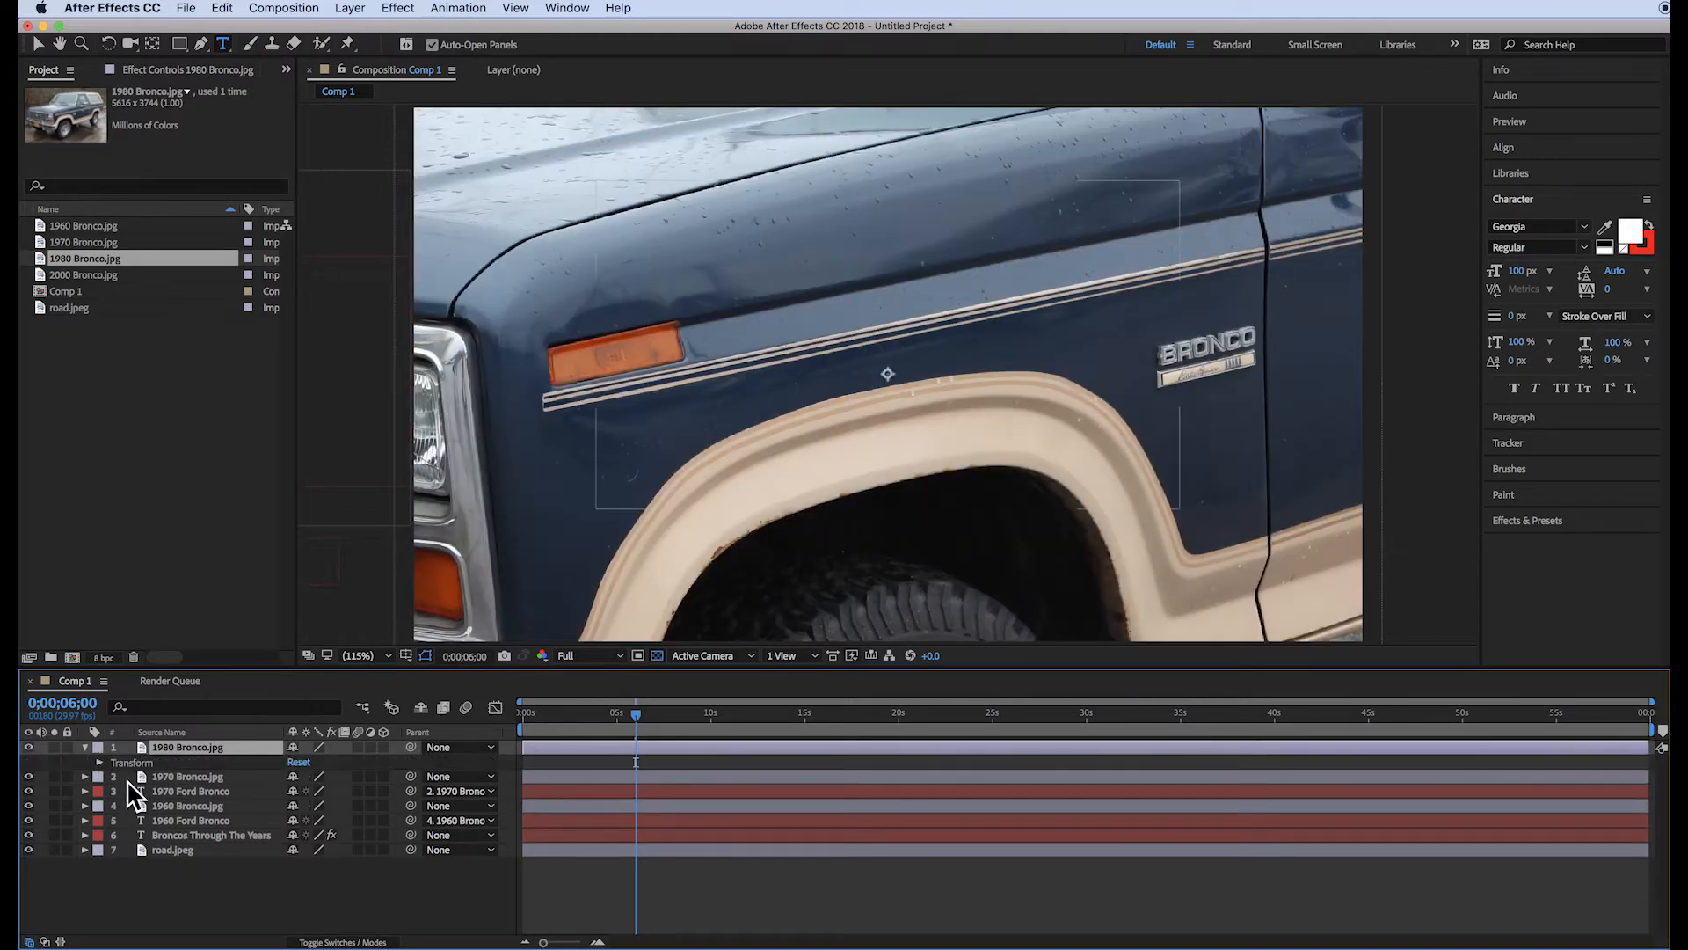
{"action": "left_click", "coordinate": [99, 762]}
{"action": "left_click_drag", "start_coordinate": [341, 806], "coordinate": [275, 806]}
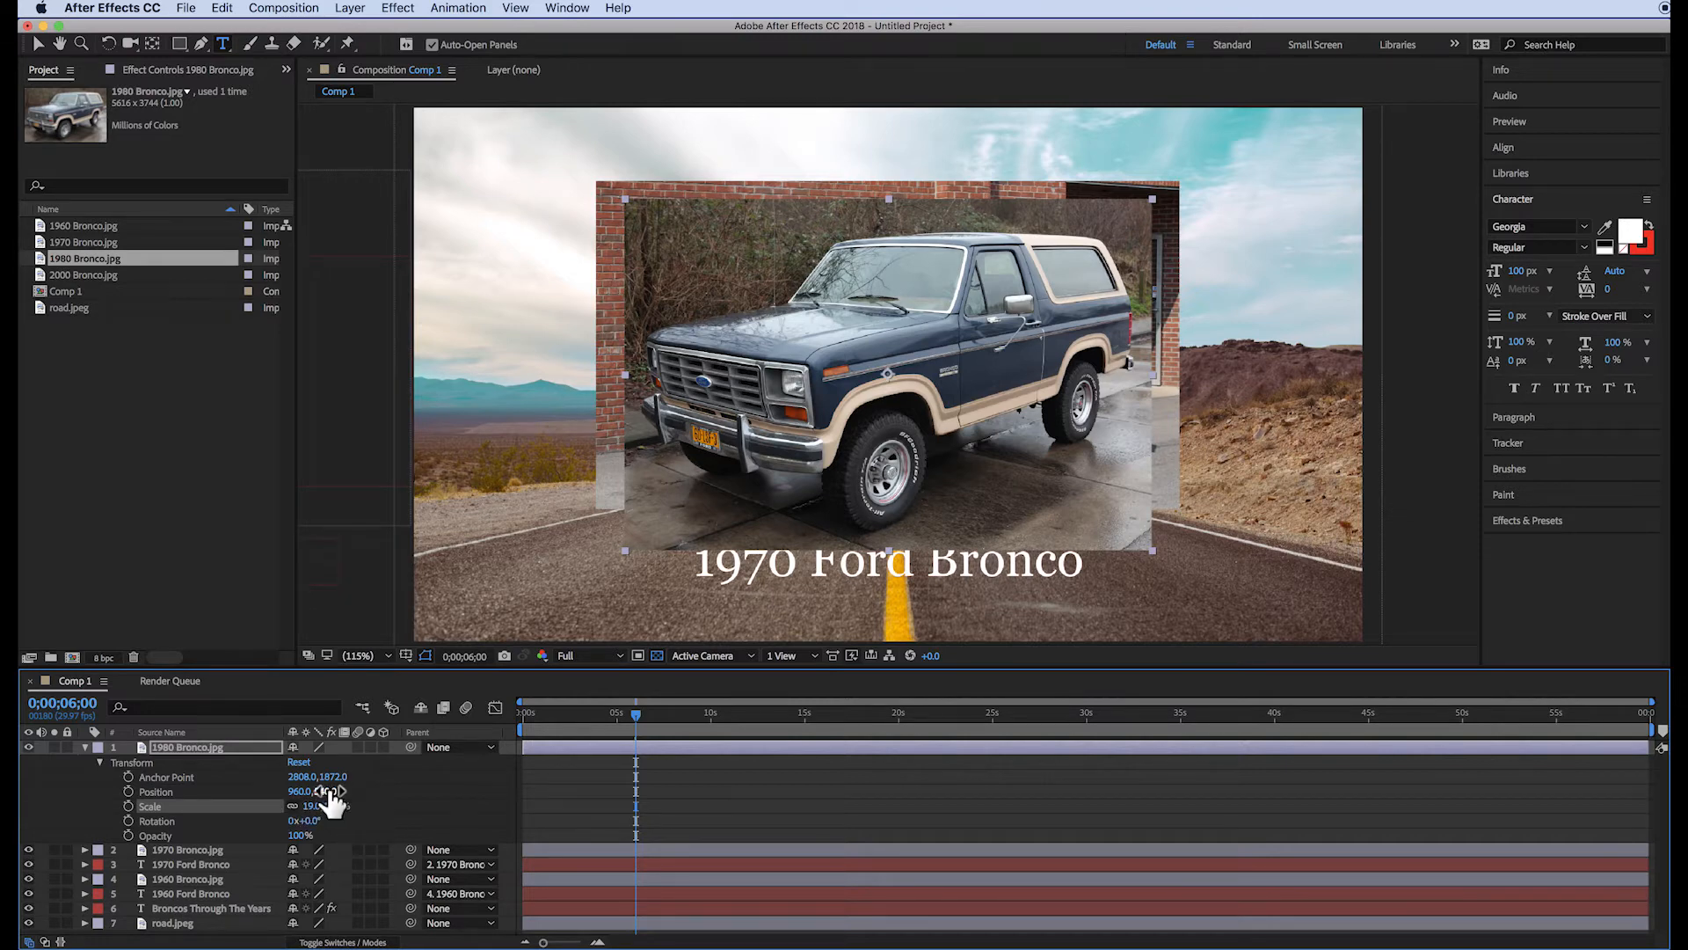
{"action": "left_click_drag", "start_coordinate": [327, 792], "coordinate": [283, 790]}
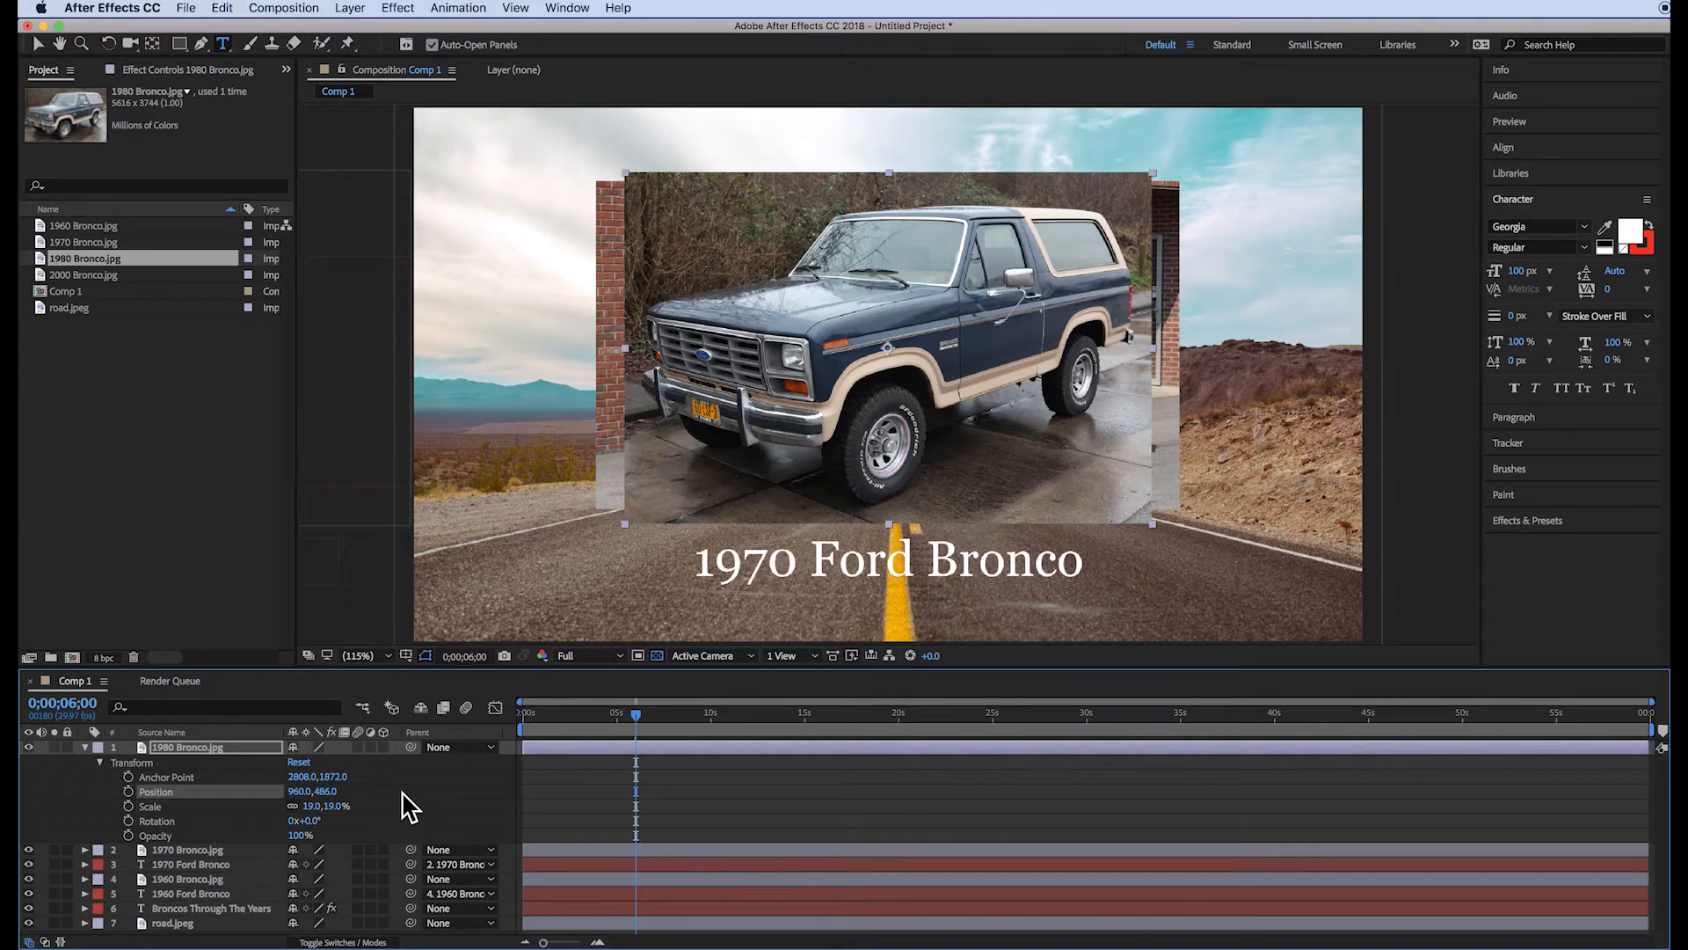
{"action": "left_click", "coordinate": [85, 747]}
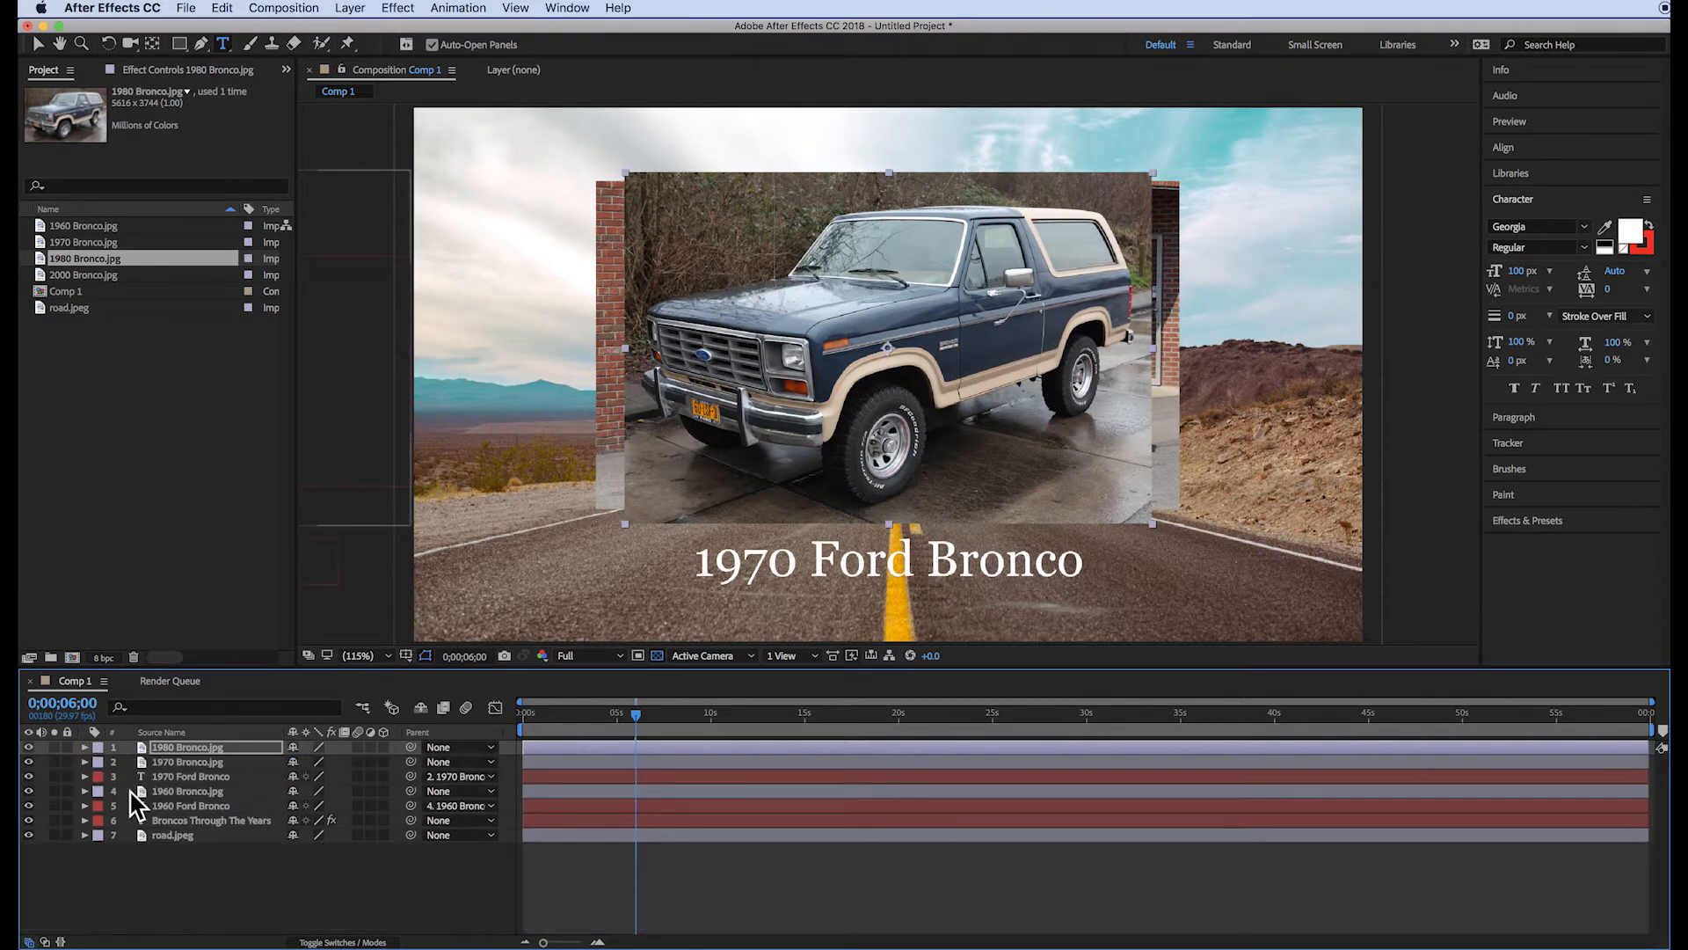
Step: Duplicate the 1970 Ford Bronco caption and place the copy directly below 1980 Bronco.jpg in the layer stack
{"action": "left_click", "coordinate": [209, 777]}
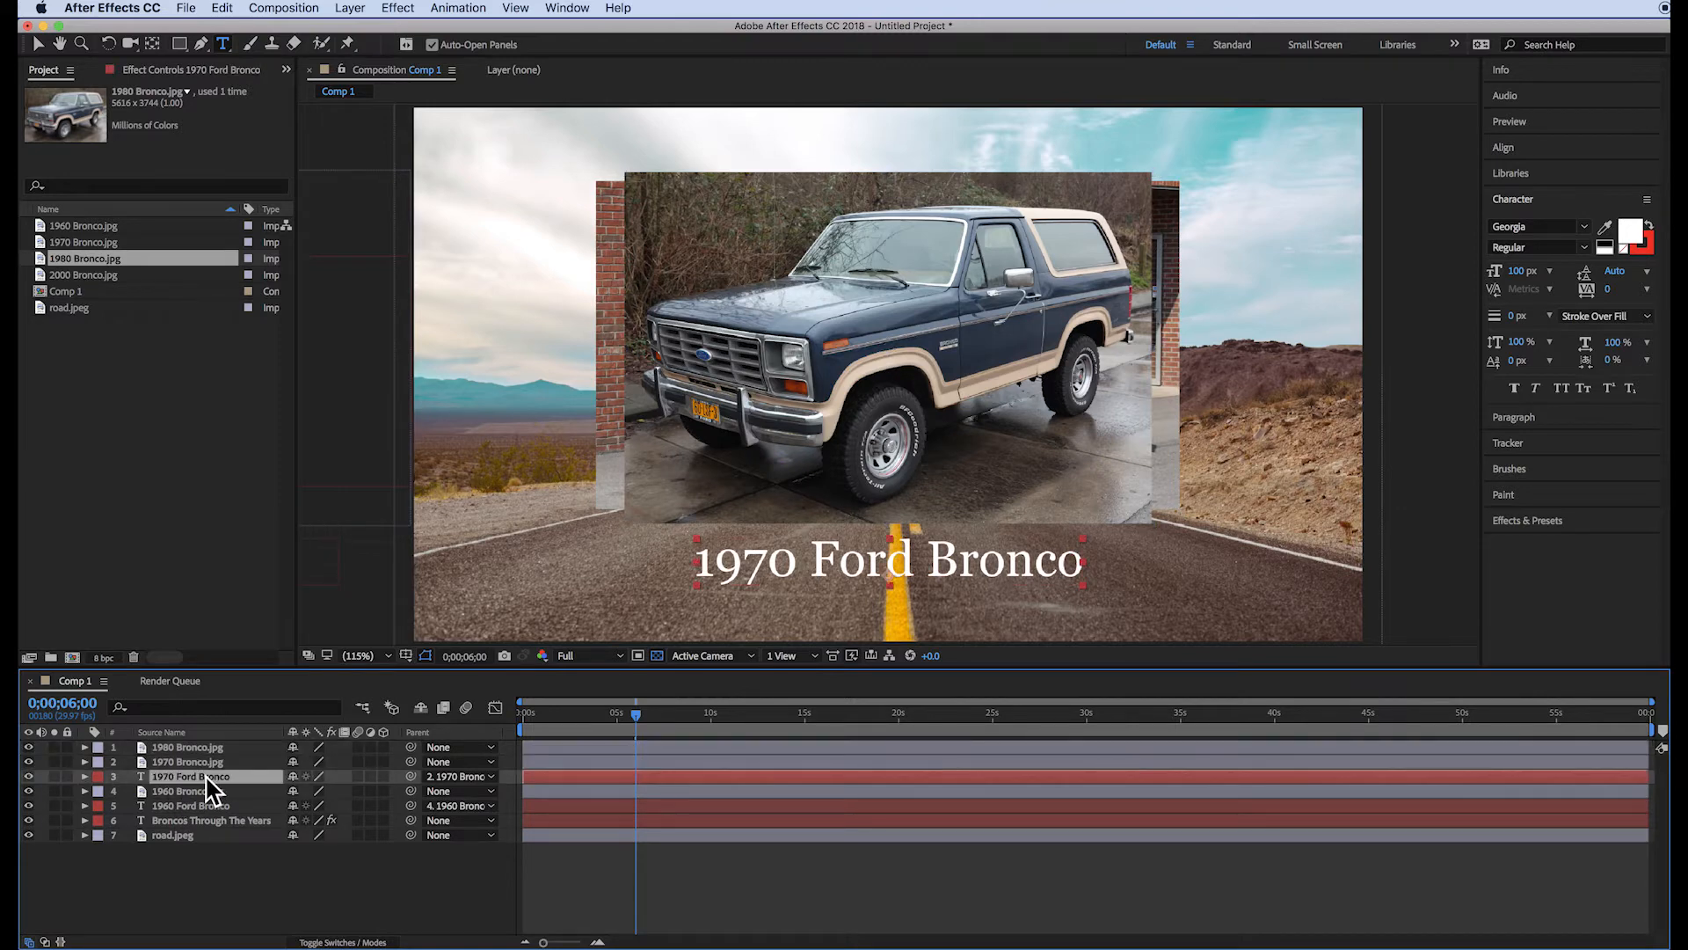
{"action": "key", "text": "super+d"}
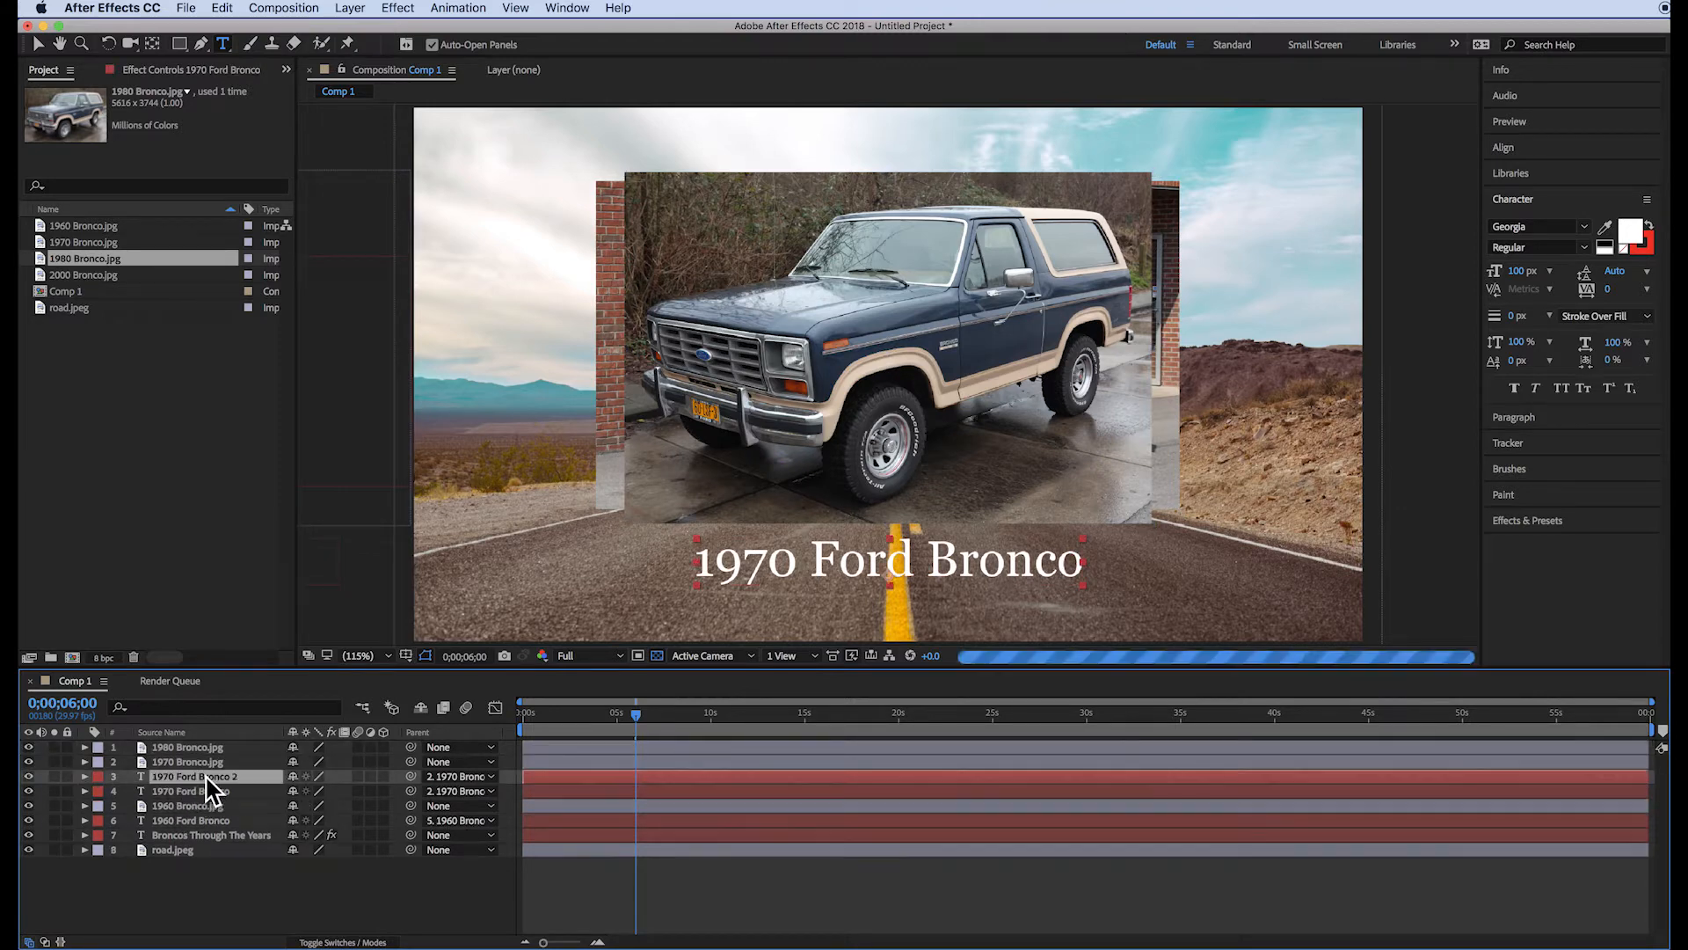
{"action": "left_click_drag", "start_coordinate": [194, 789], "coordinate": [209, 756]}
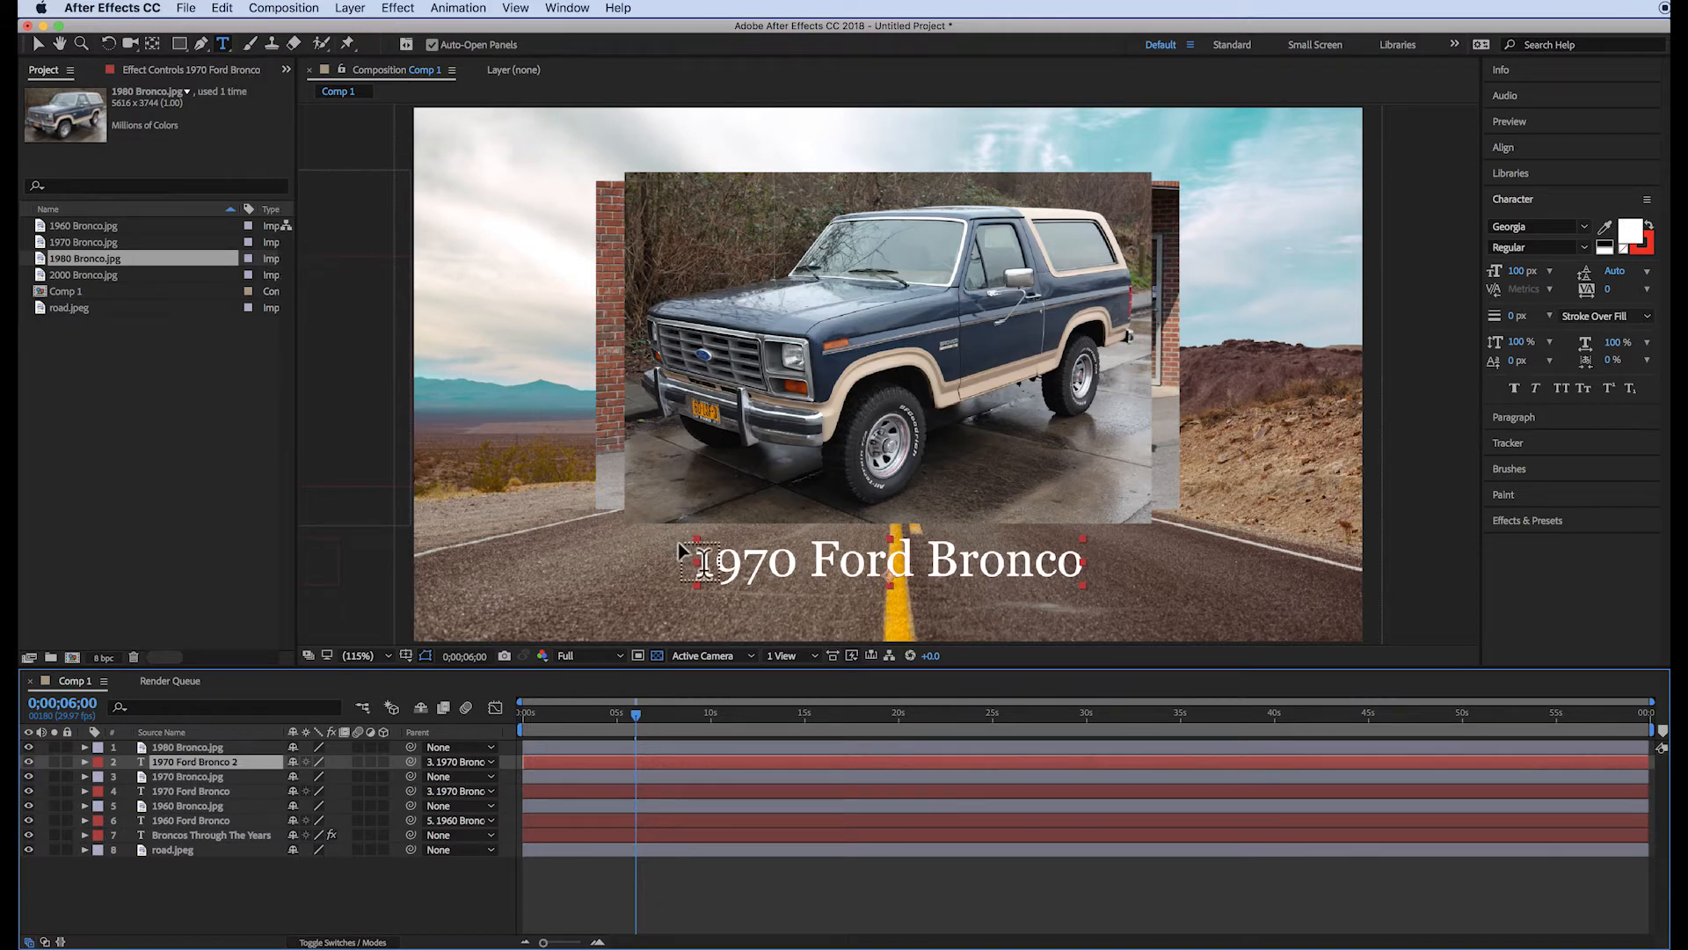
Step: Change the duplicated caption to read 1980 Ford Bronco and parent it to 1980 Bronco.jpg
{"action": "left_click", "coordinate": [772, 568]}
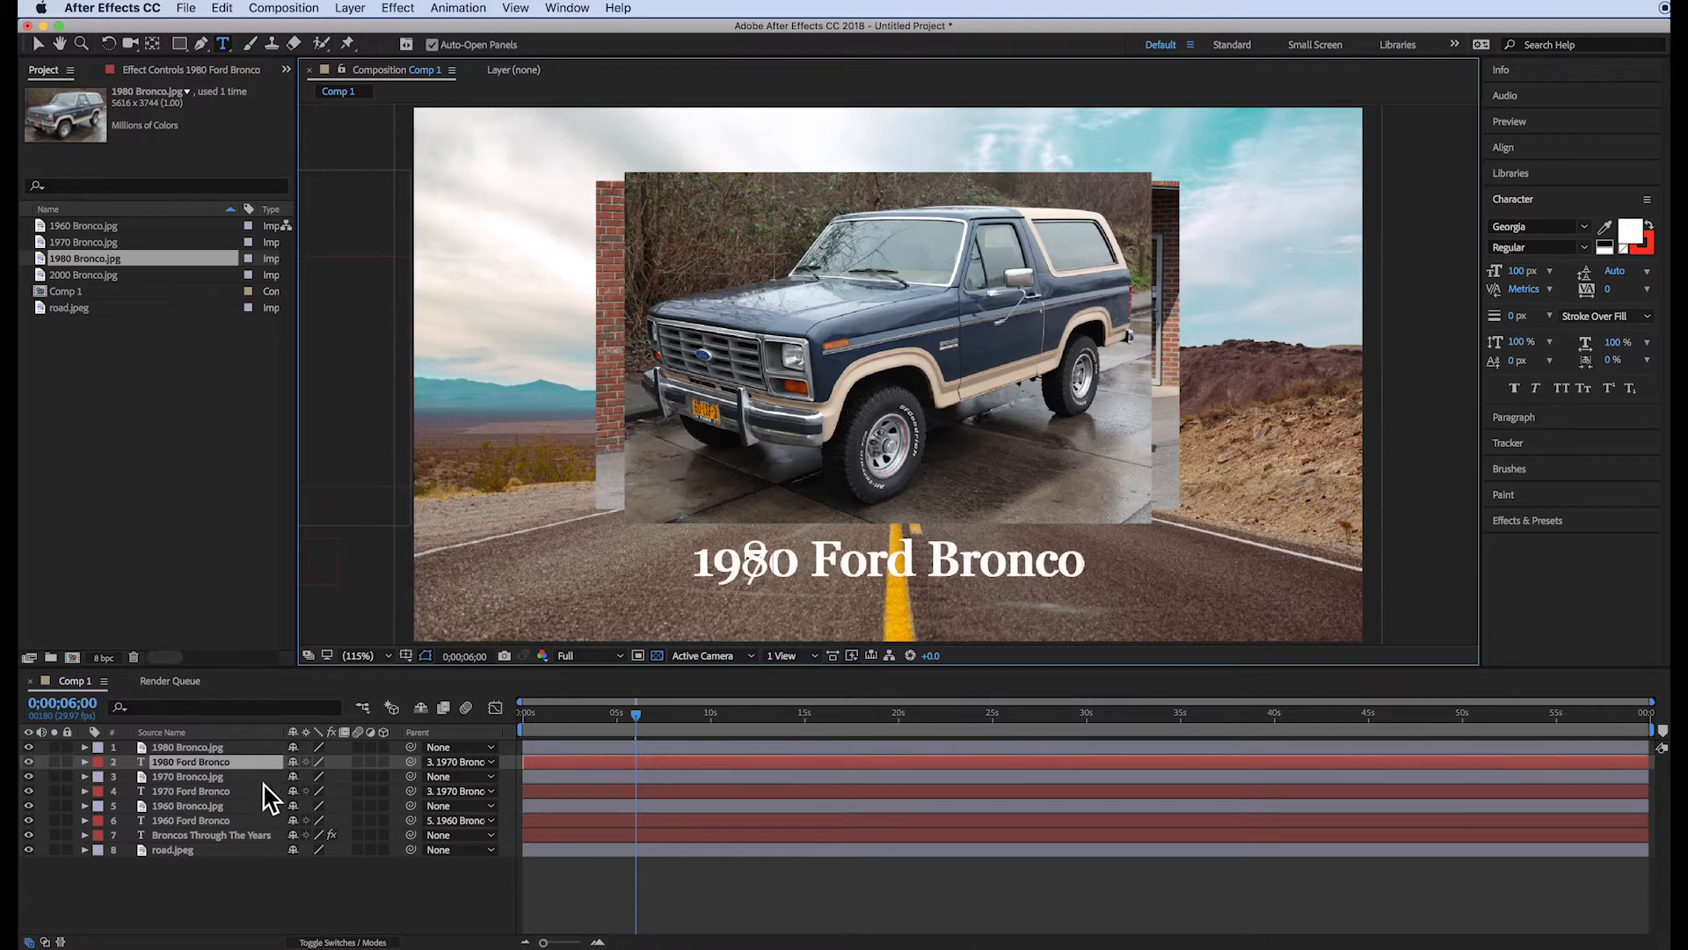
{"action": "left_click", "coordinate": [410, 762]}
{"action": "left_click_drag", "start_coordinate": [393, 754], "coordinate": [383, 747]}
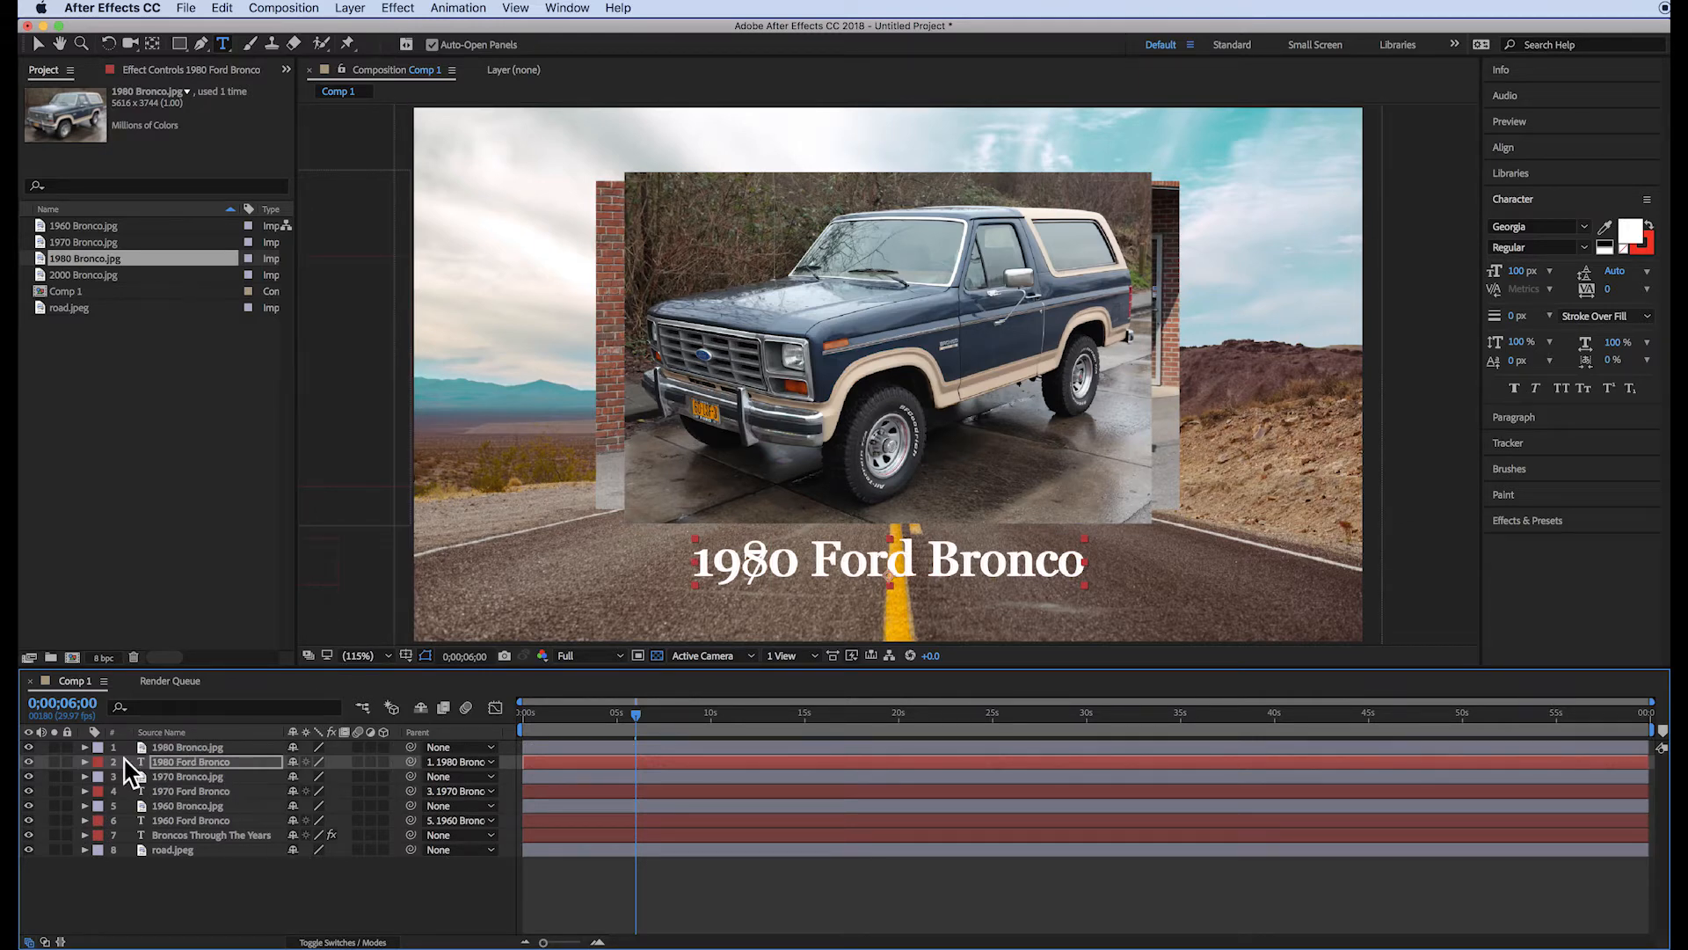
Step: Start Position keyframing for the 1980 Bronco photo at 0;00;06;00 and move it beyond the frame's right edge, at X Position about 2455
{"action": "left_click", "coordinate": [85, 746]}
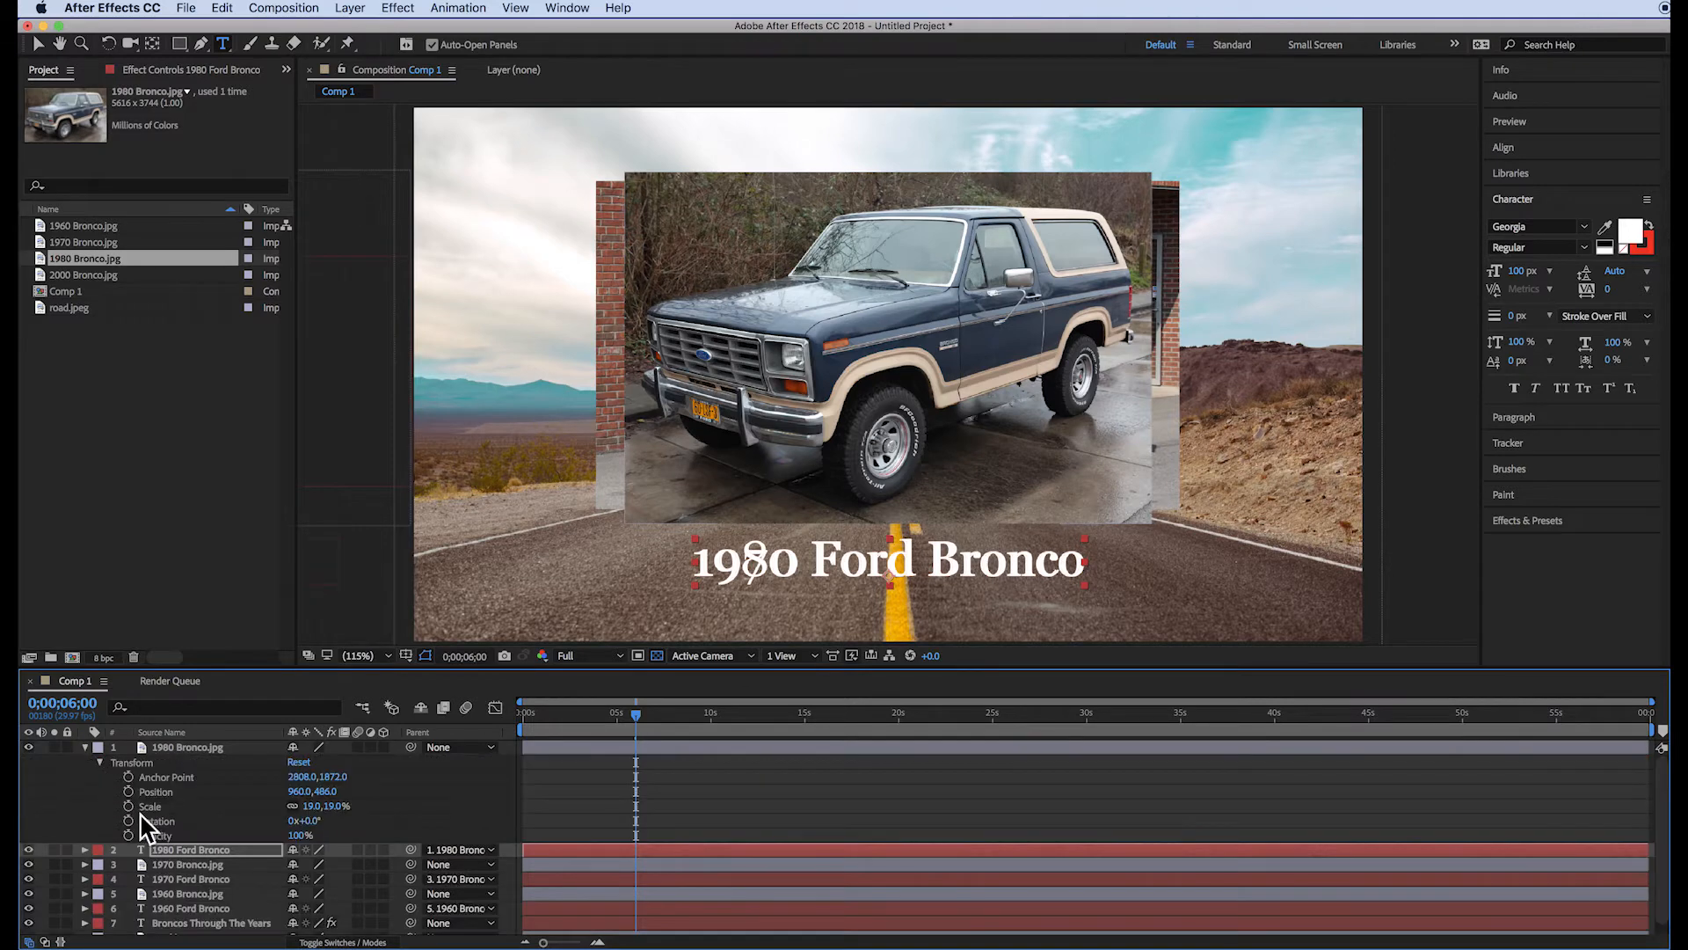
{"action": "left_click", "coordinate": [128, 791]}
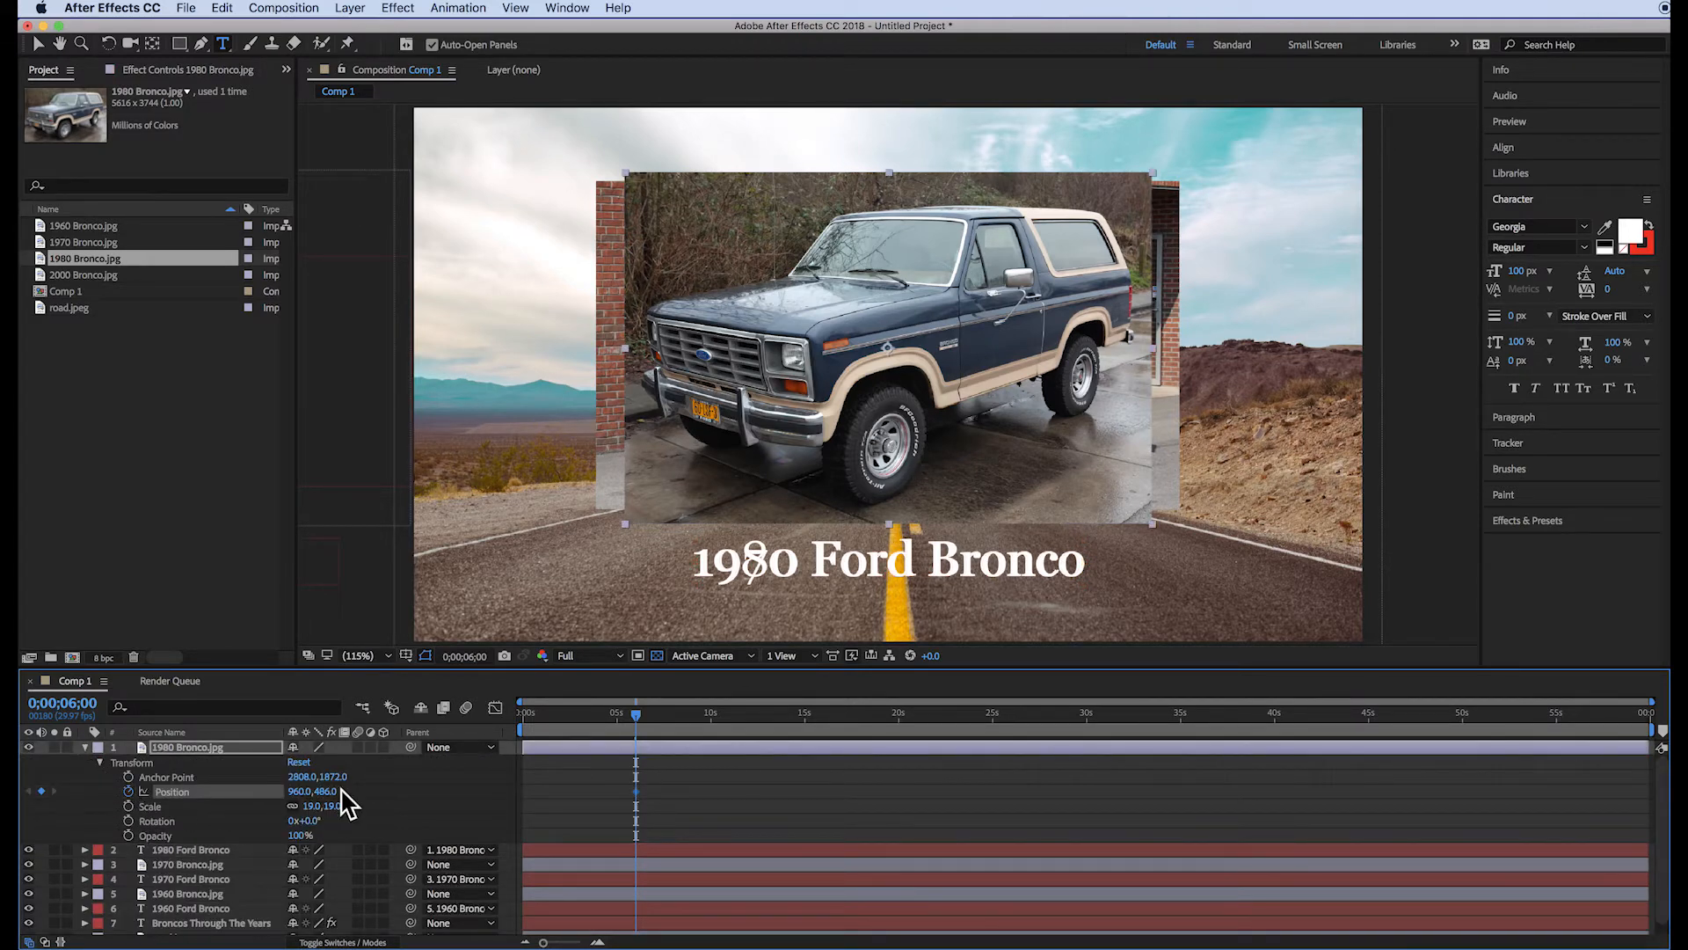
{"action": "left_click_drag", "start_coordinate": [297, 791], "coordinate": [973, 821]}
{"action": "left_click_drag", "start_coordinate": [291, 795], "coordinate": [754, 830]}
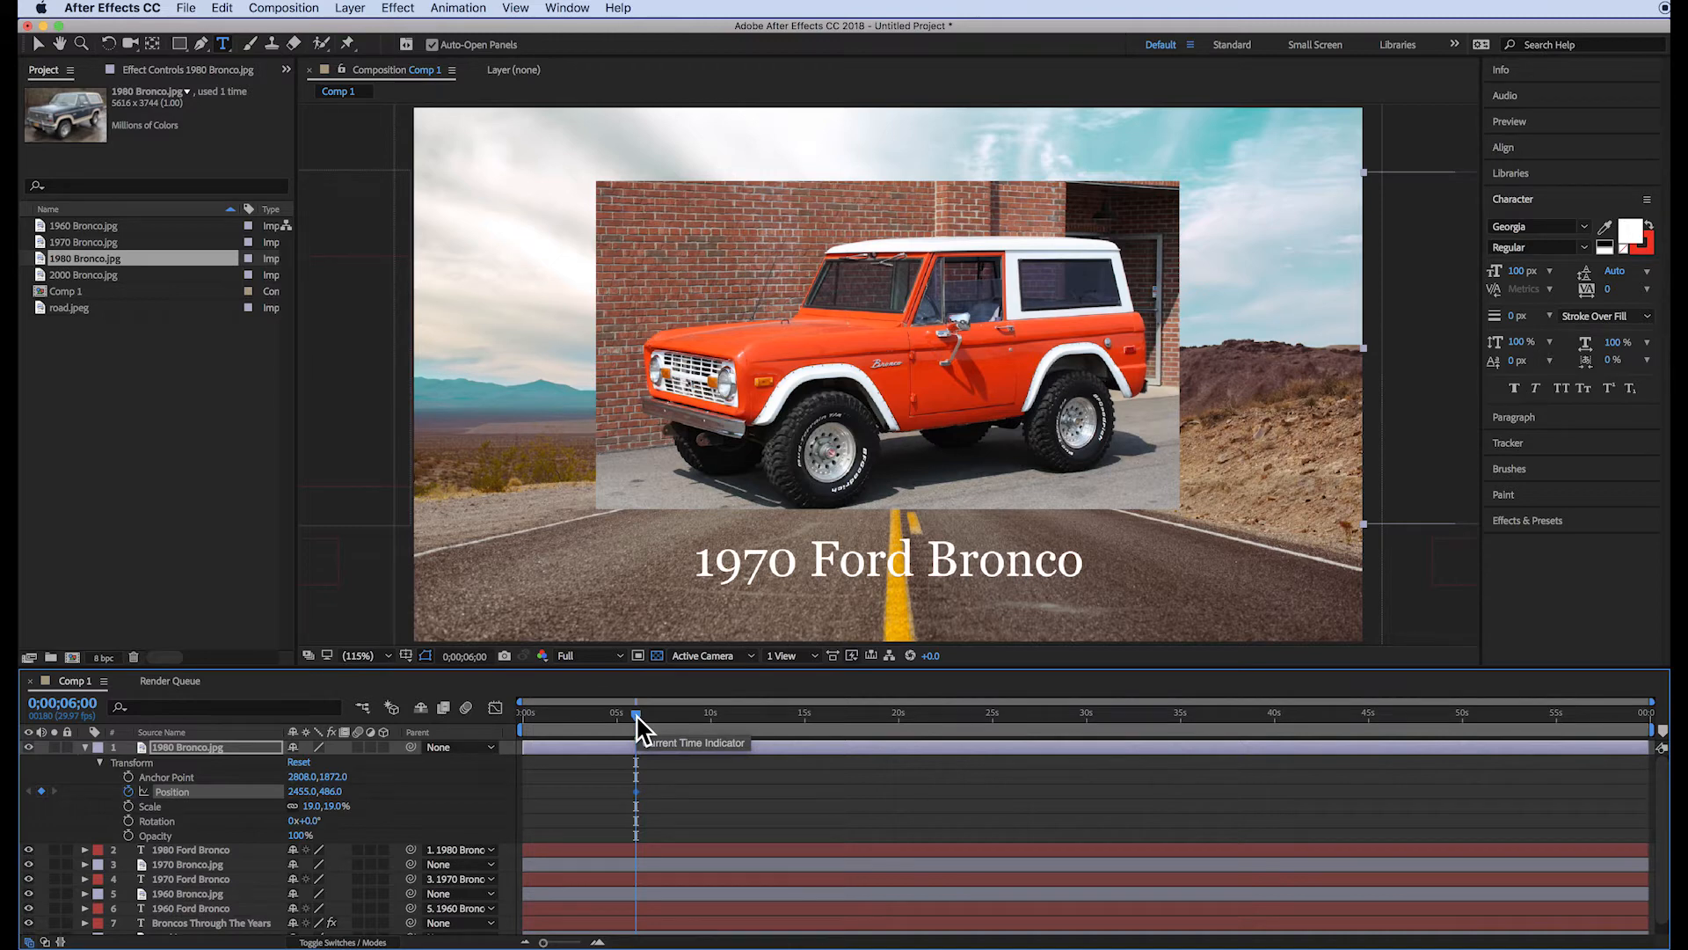
Step: At 0;00;10;00, keyframe the 1980 Bronco photo beyond the frame's left edge at X Position about -539, and preview from the start
{"action": "left_click_drag", "start_coordinate": [636, 714], "coordinate": [710, 723]}
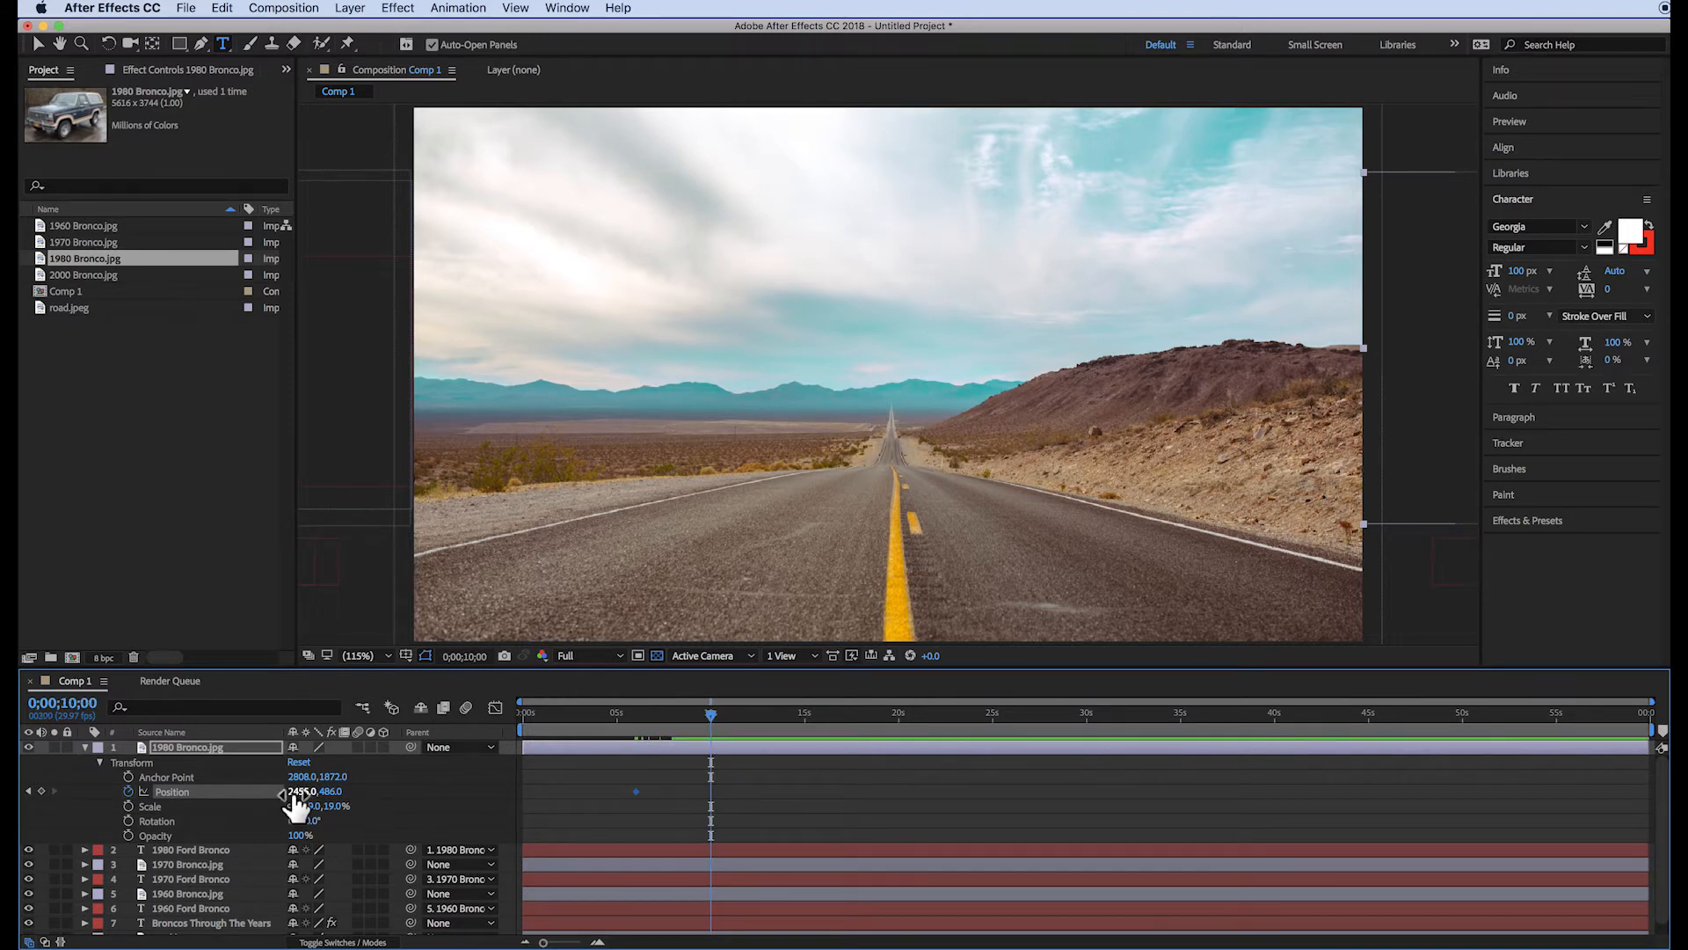
{"action": "left_click_drag", "start_coordinate": [299, 796], "coordinate": [218, 803]}
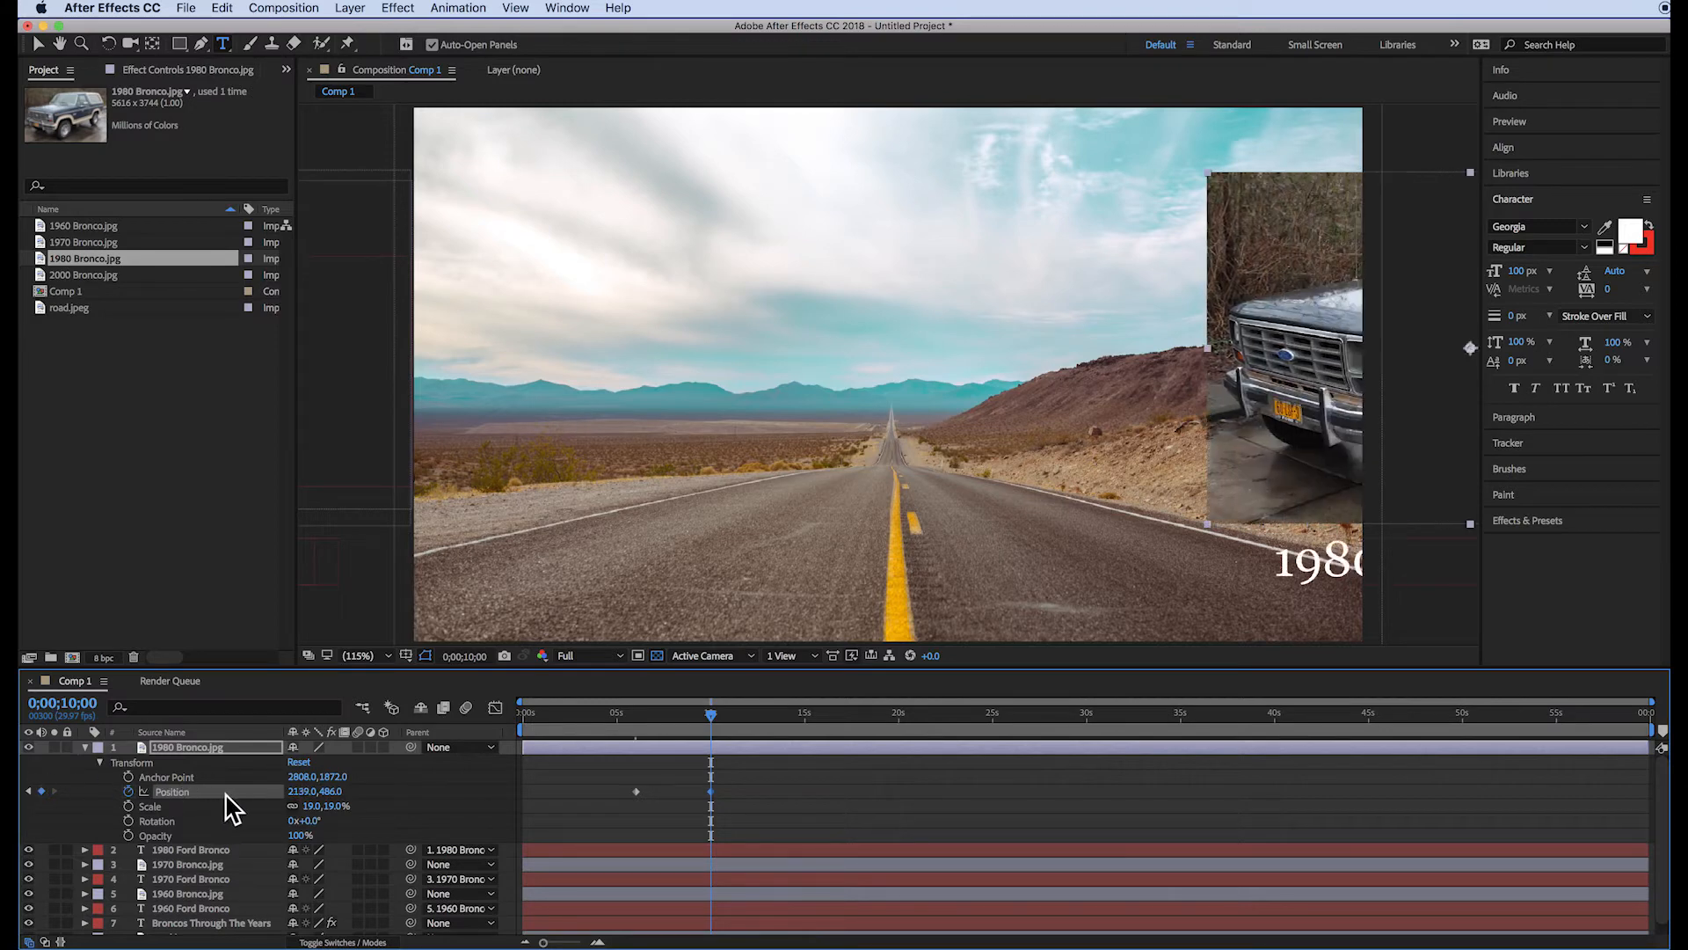
{"action": "left_click", "coordinate": [304, 791]}
{"action": "type", "text": "0"}
{"action": "key", "text": "Return"}
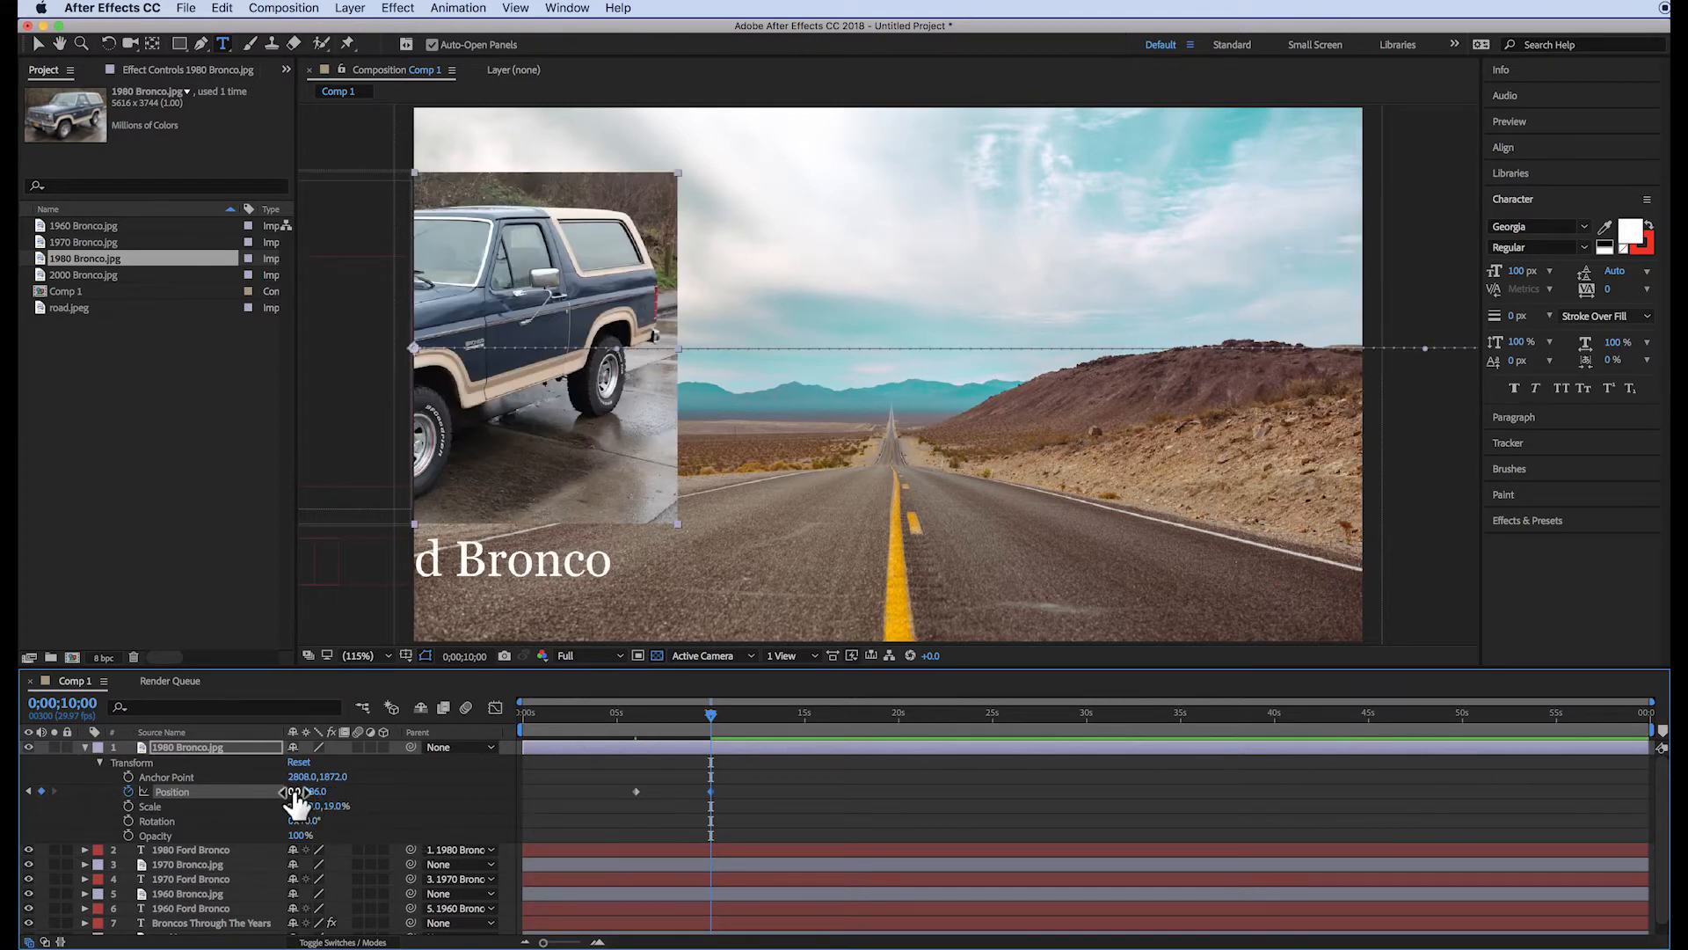
{"action": "left_click_drag", "start_coordinate": [293, 796], "coordinate": [60, 820]}
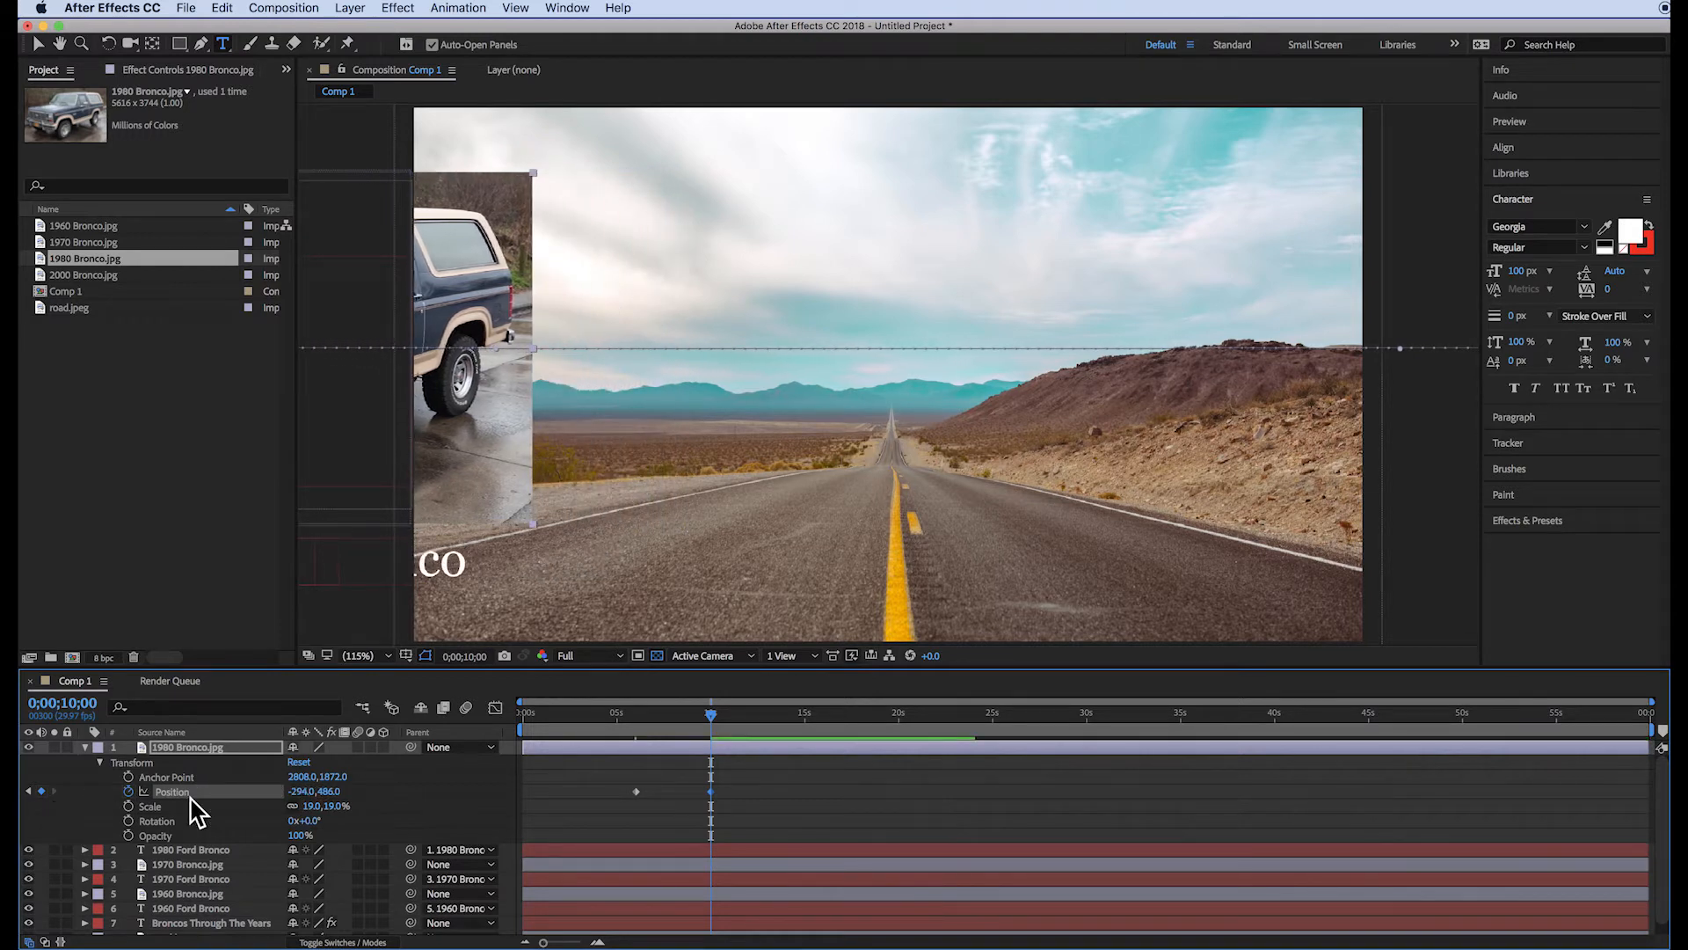
{"action": "left_click_drag", "start_coordinate": [304, 792], "coordinate": [95, 794]}
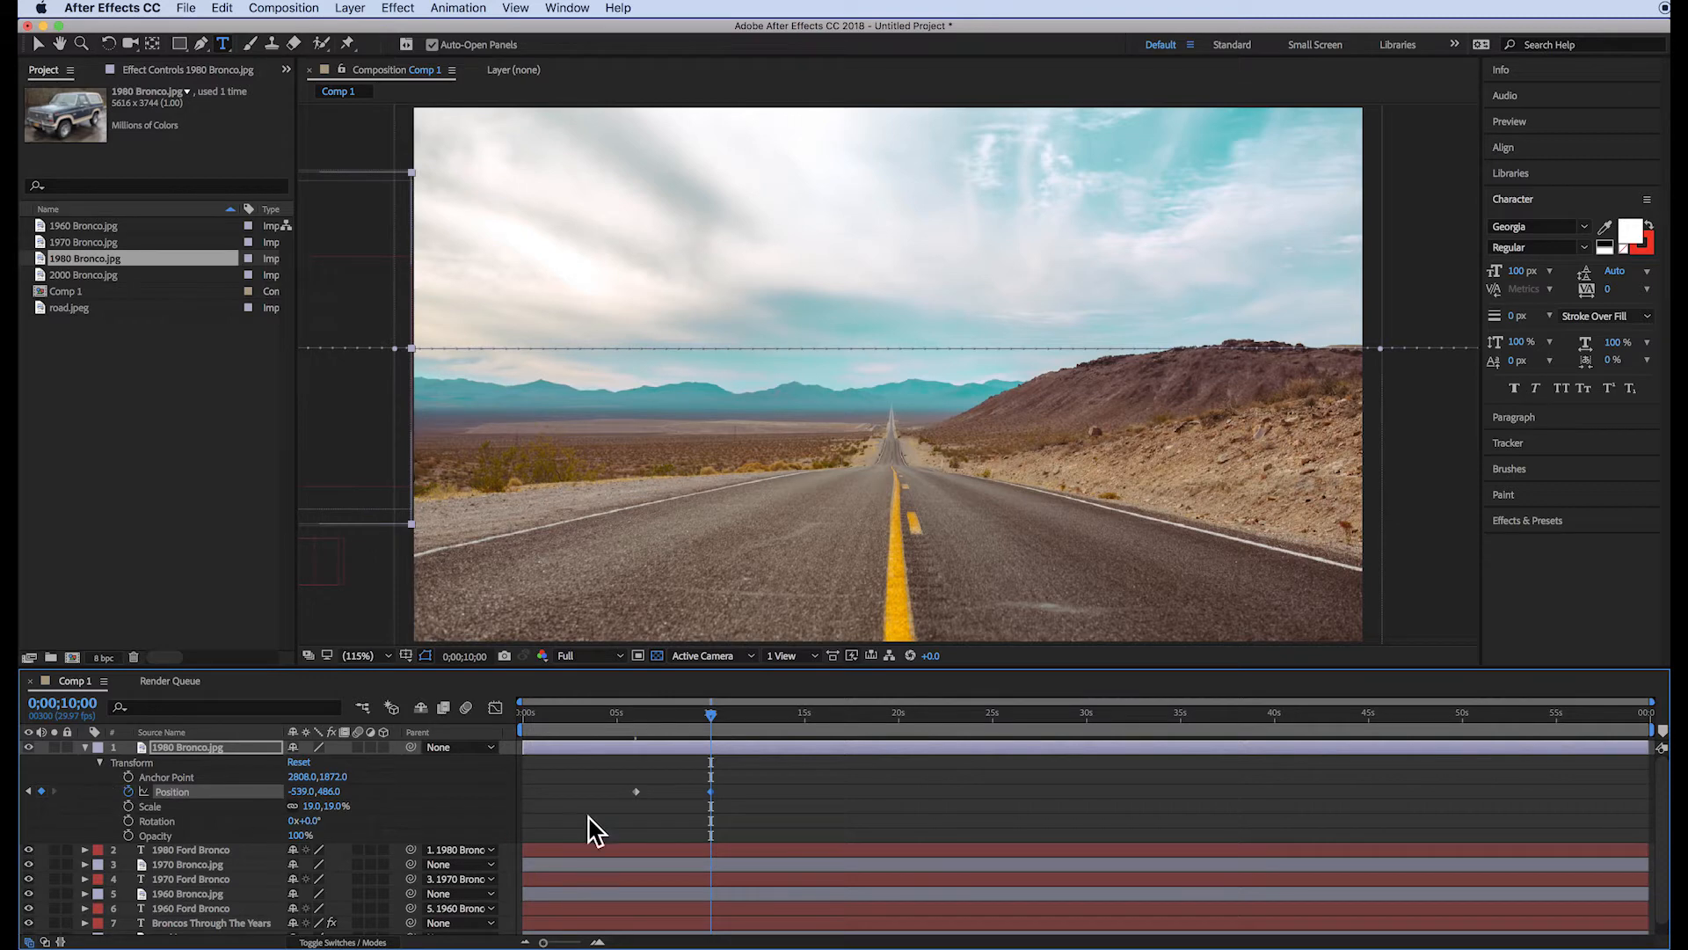
{"action": "left_click", "coordinate": [709, 712]}
{"action": "key", "text": "Home"}
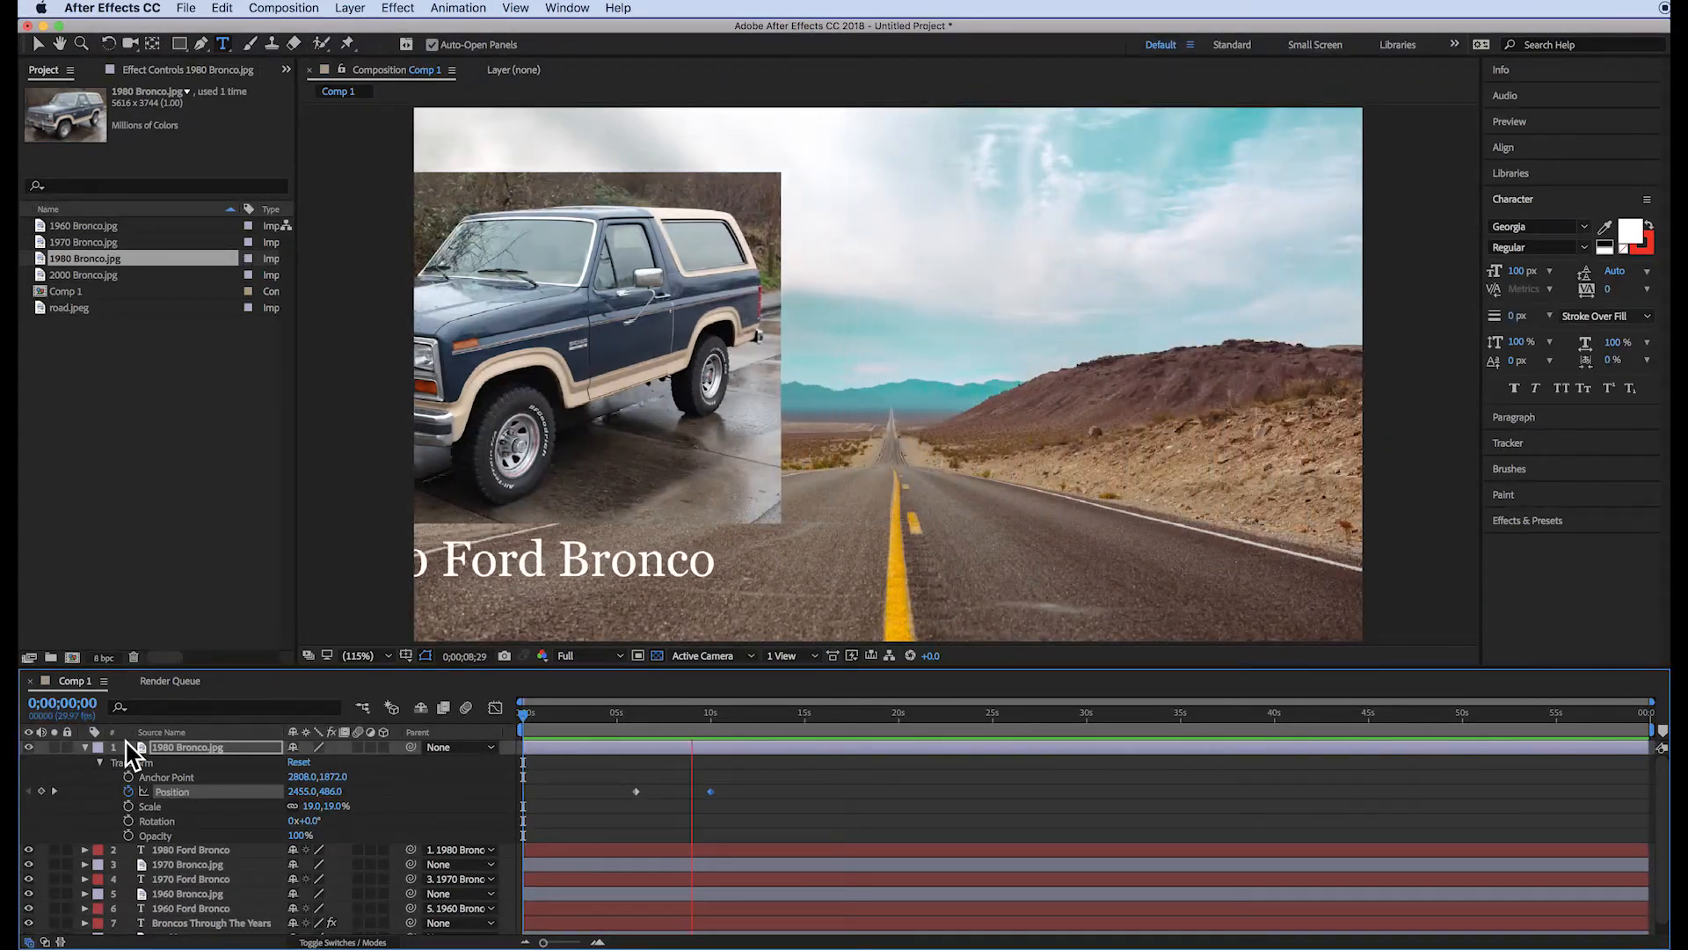
{"action": "key", "text": "space"}
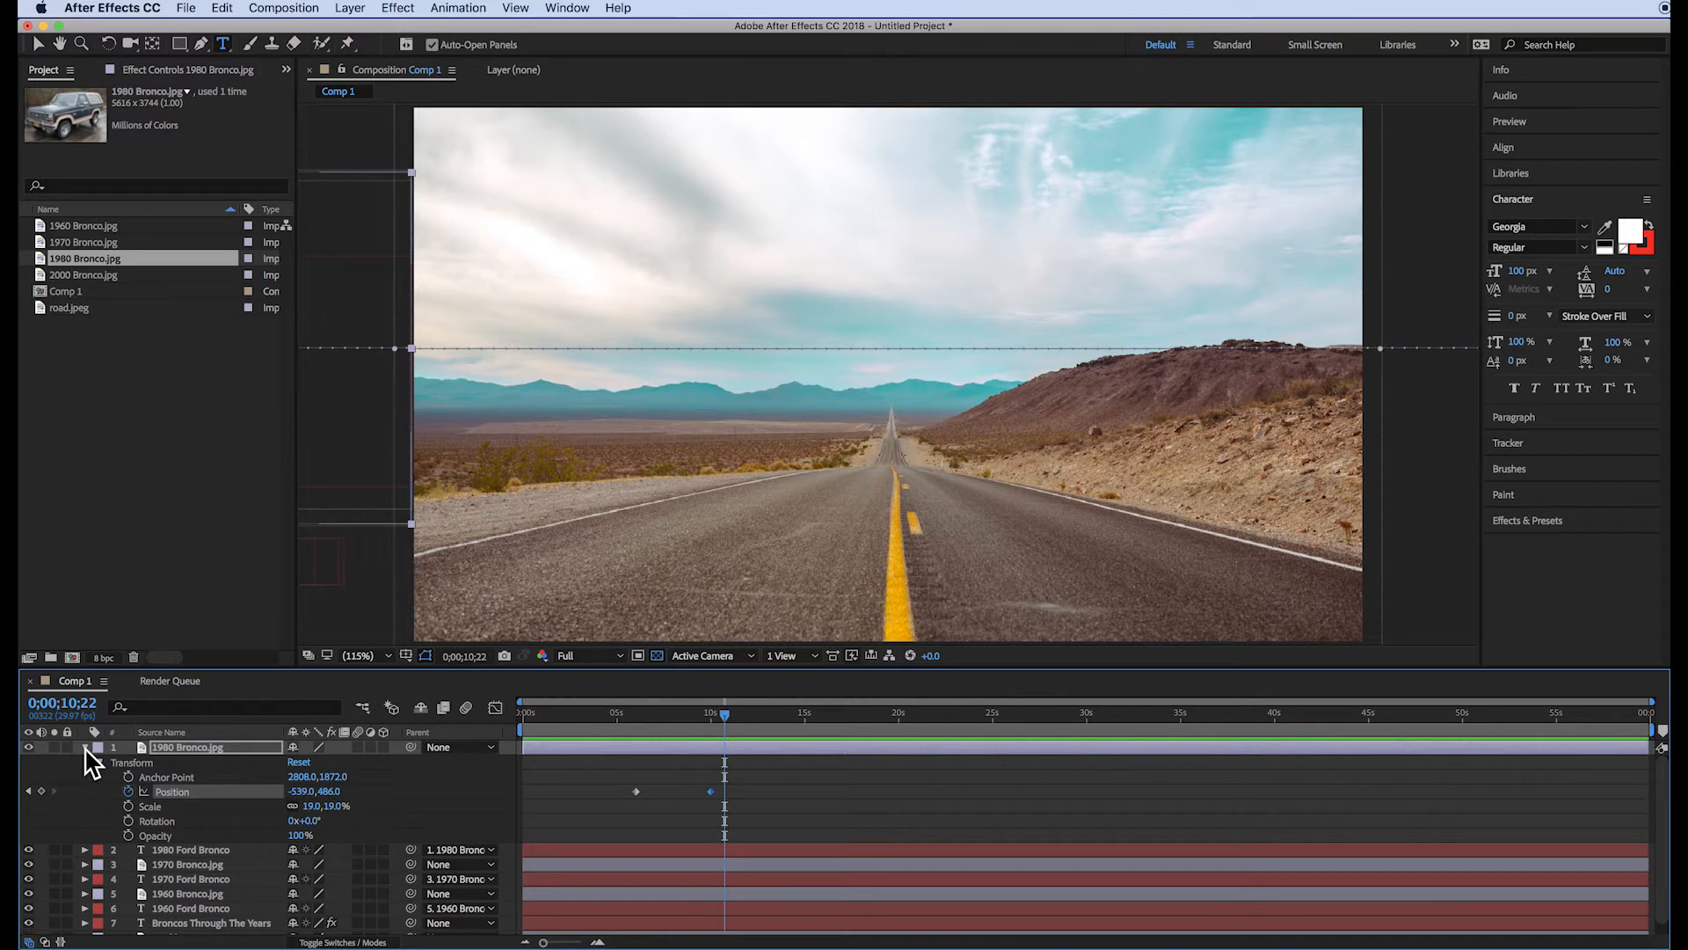
Step: Go to 0;00;08;00 and add 2000 Bronco.jpg to the composition at the top of the layer stack
{"action": "left_click", "coordinate": [85, 750]}
{"action": "left_click_drag", "start_coordinate": [724, 713], "coordinate": [672, 720]}
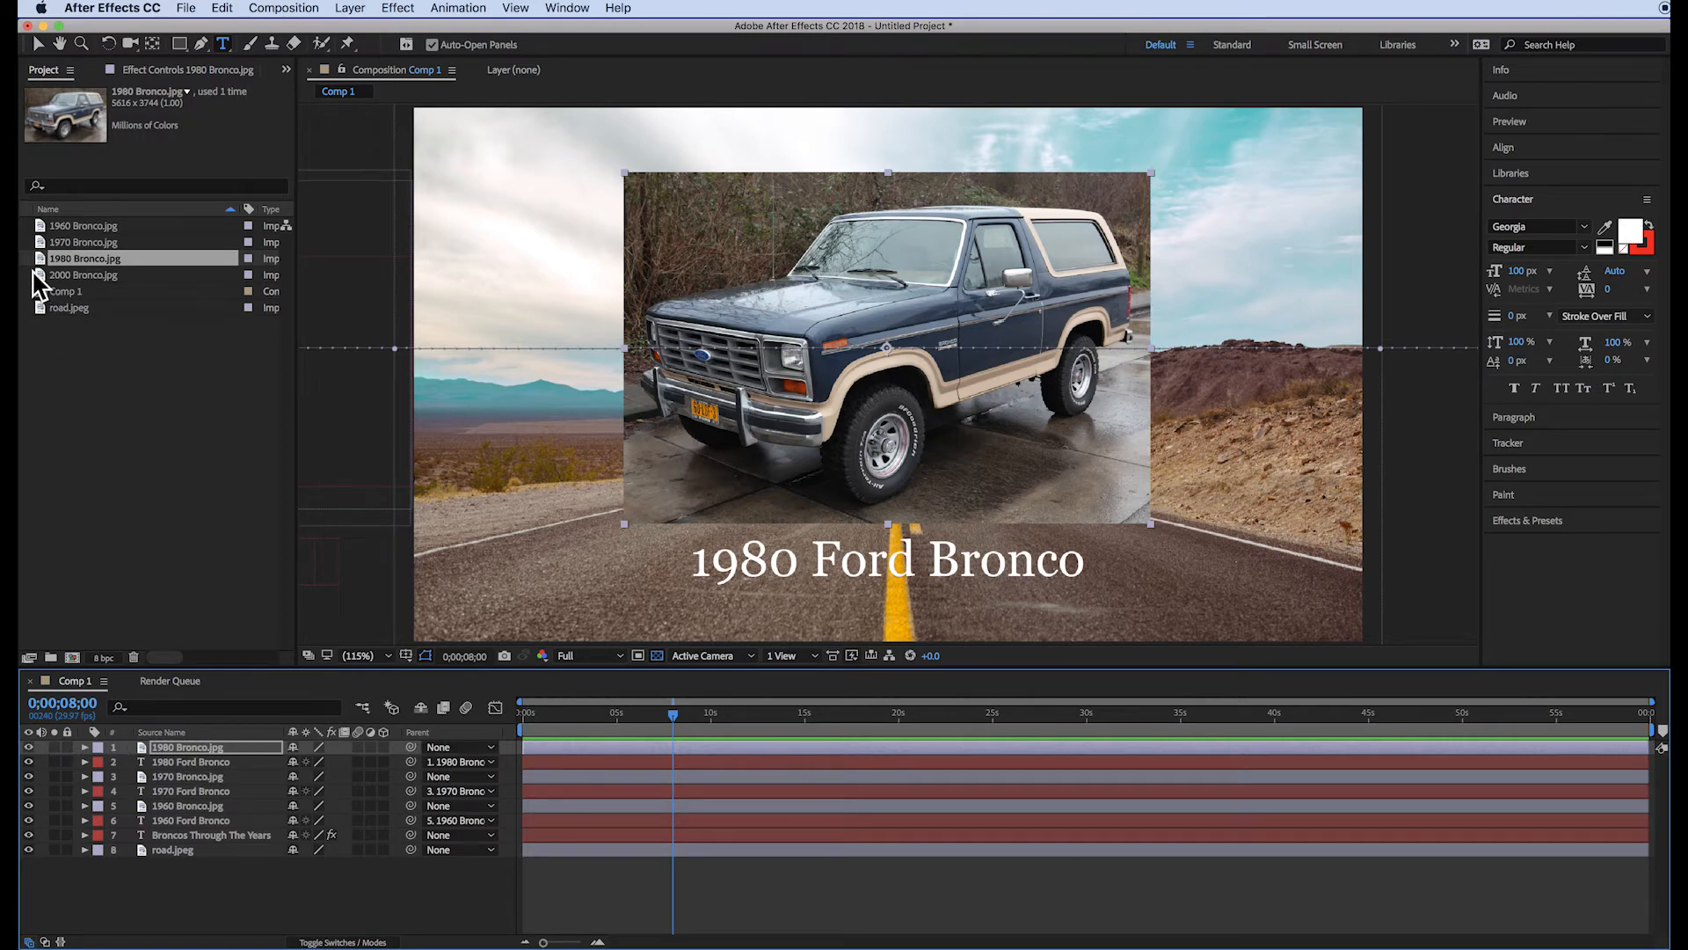
{"action": "left_click_drag", "start_coordinate": [38, 275], "coordinate": [136, 744]}
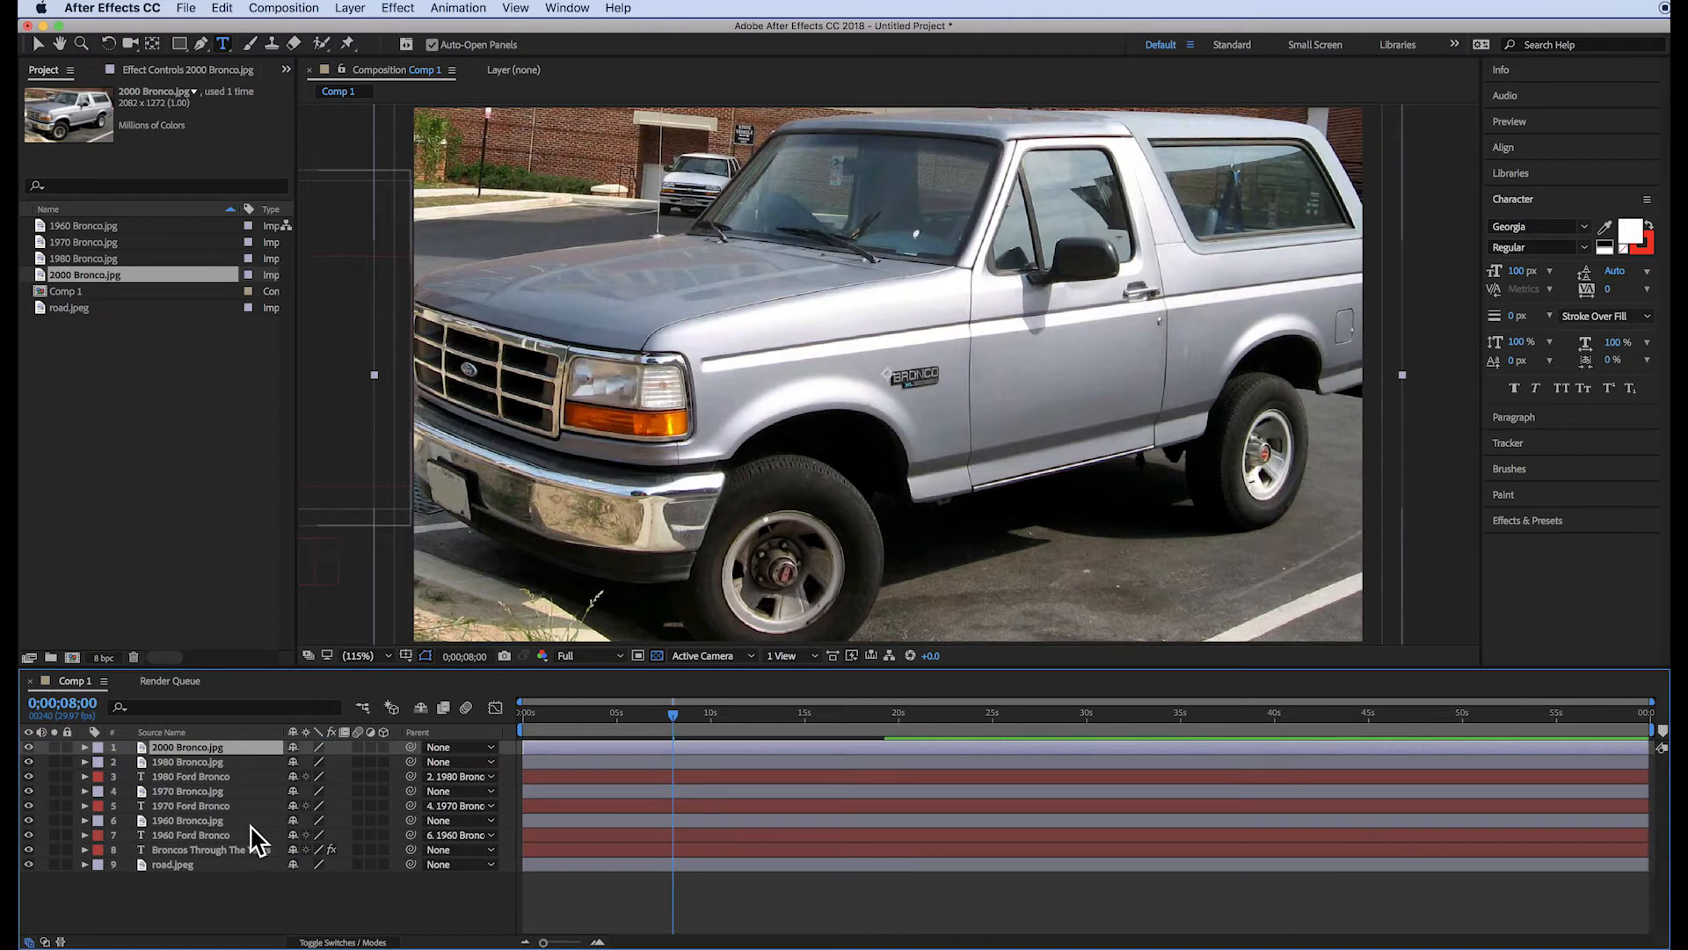
Step: Duplicate the 1980 Ford Bronco caption and place the copy directly below 2000 Bronco.jpg in the layer stack
{"action": "left_click", "coordinate": [189, 776]}
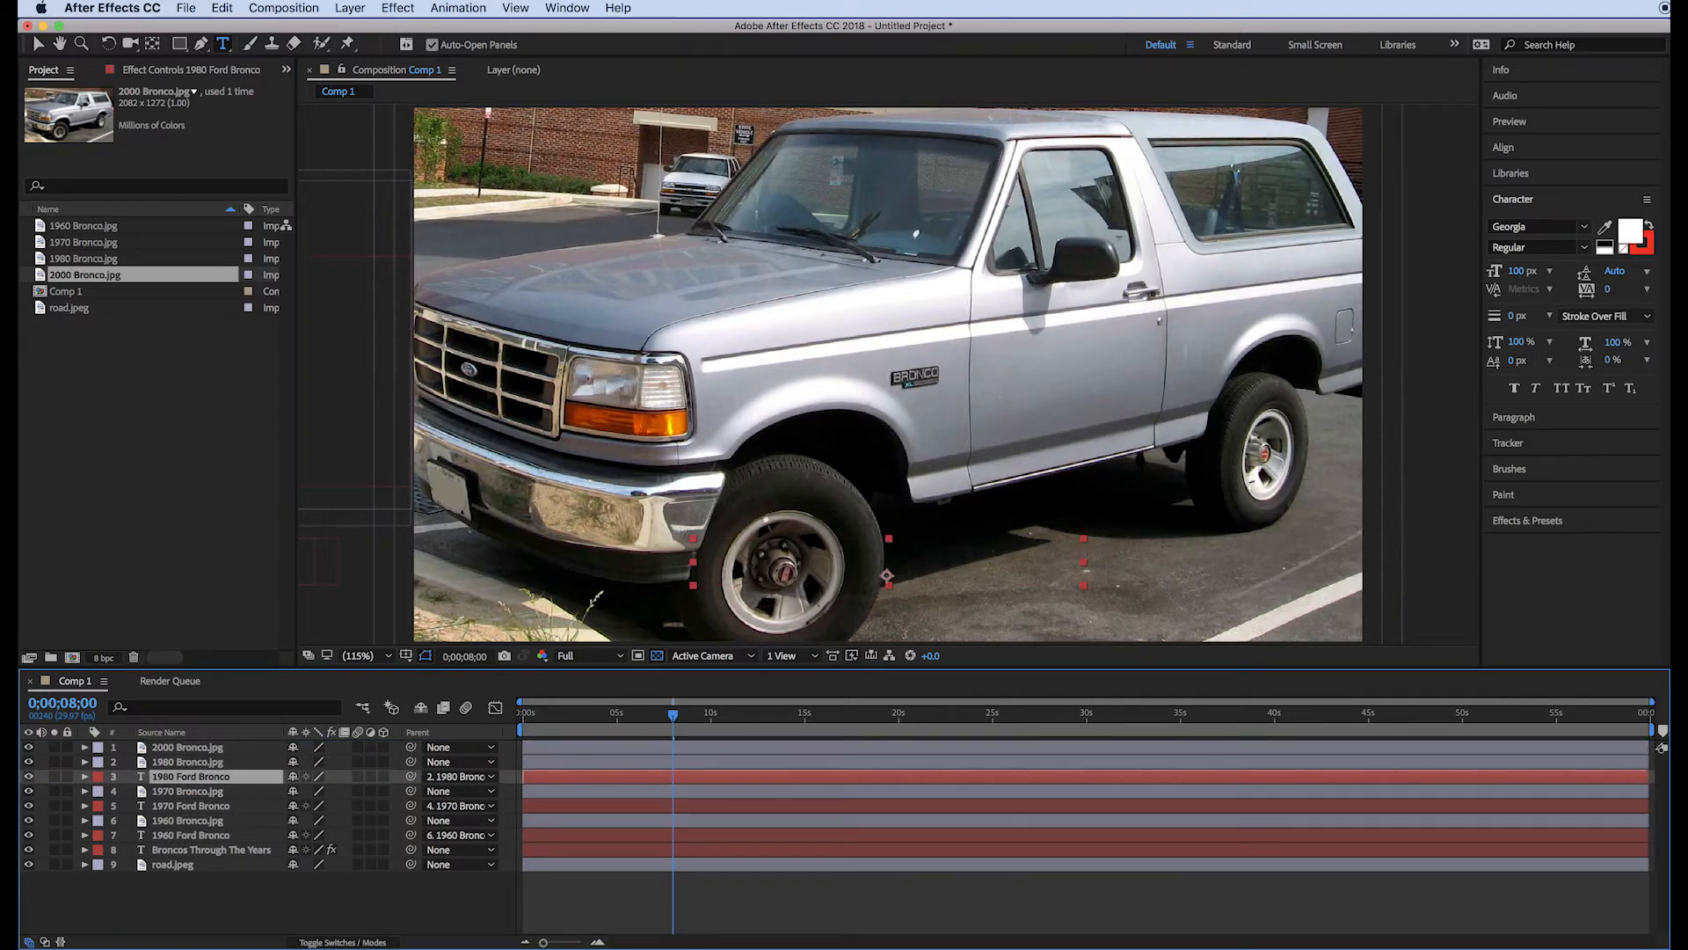
{"action": "key", "text": "super+d"}
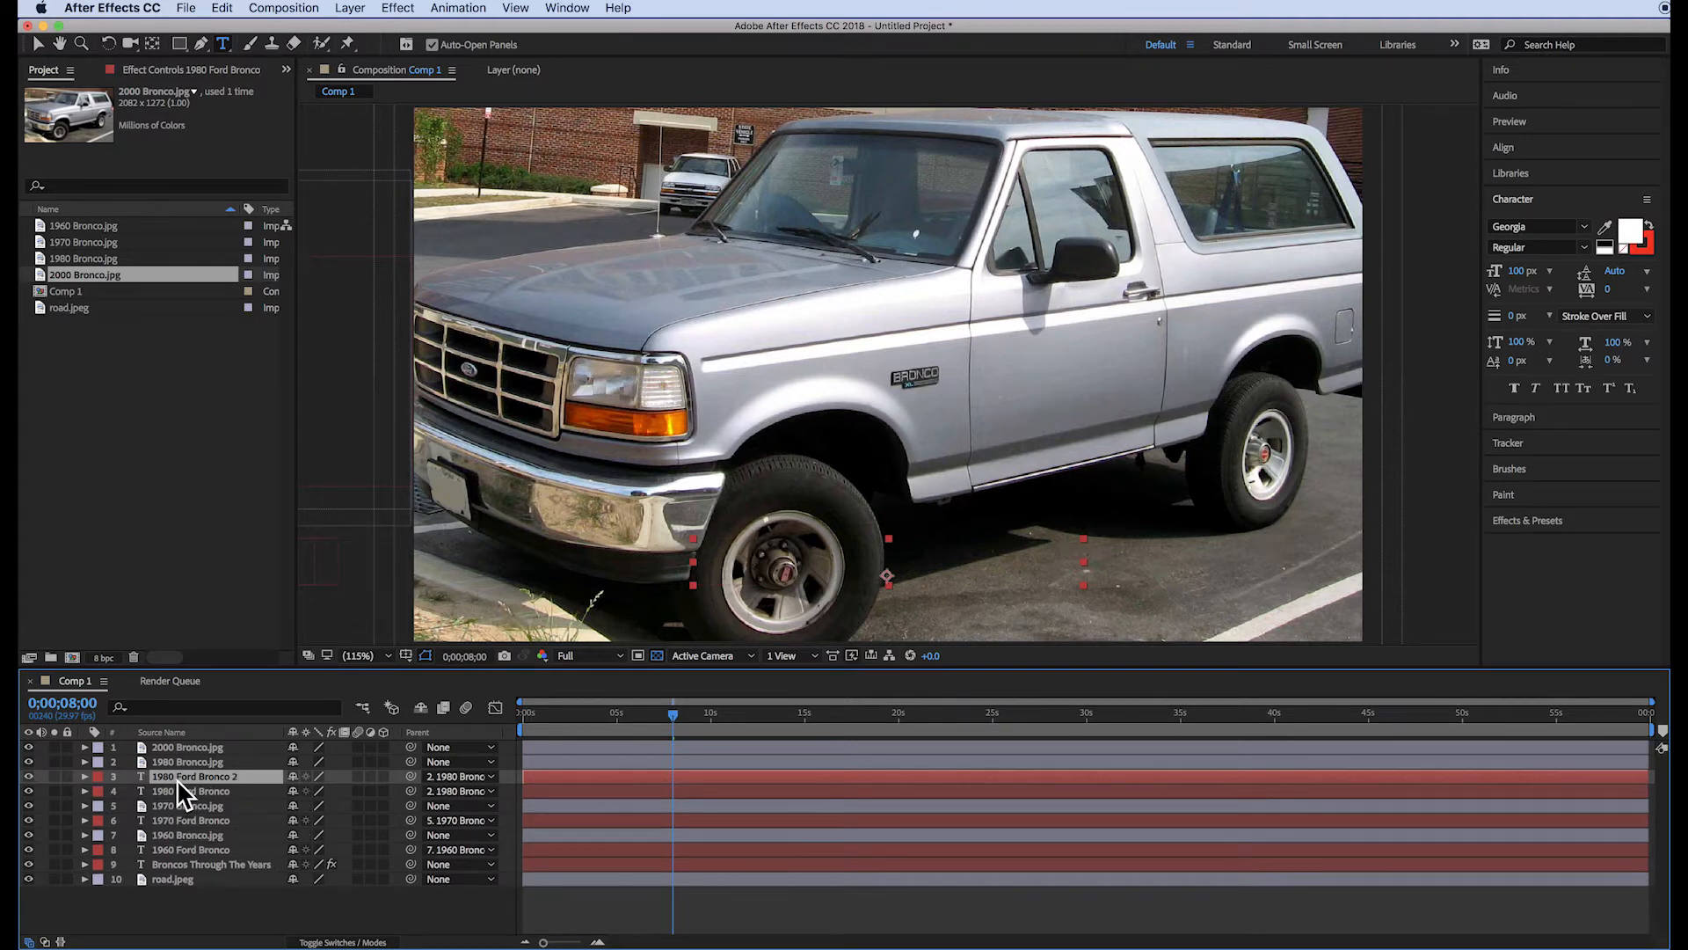
{"action": "left_click_drag", "start_coordinate": [182, 779], "coordinate": [186, 760]}
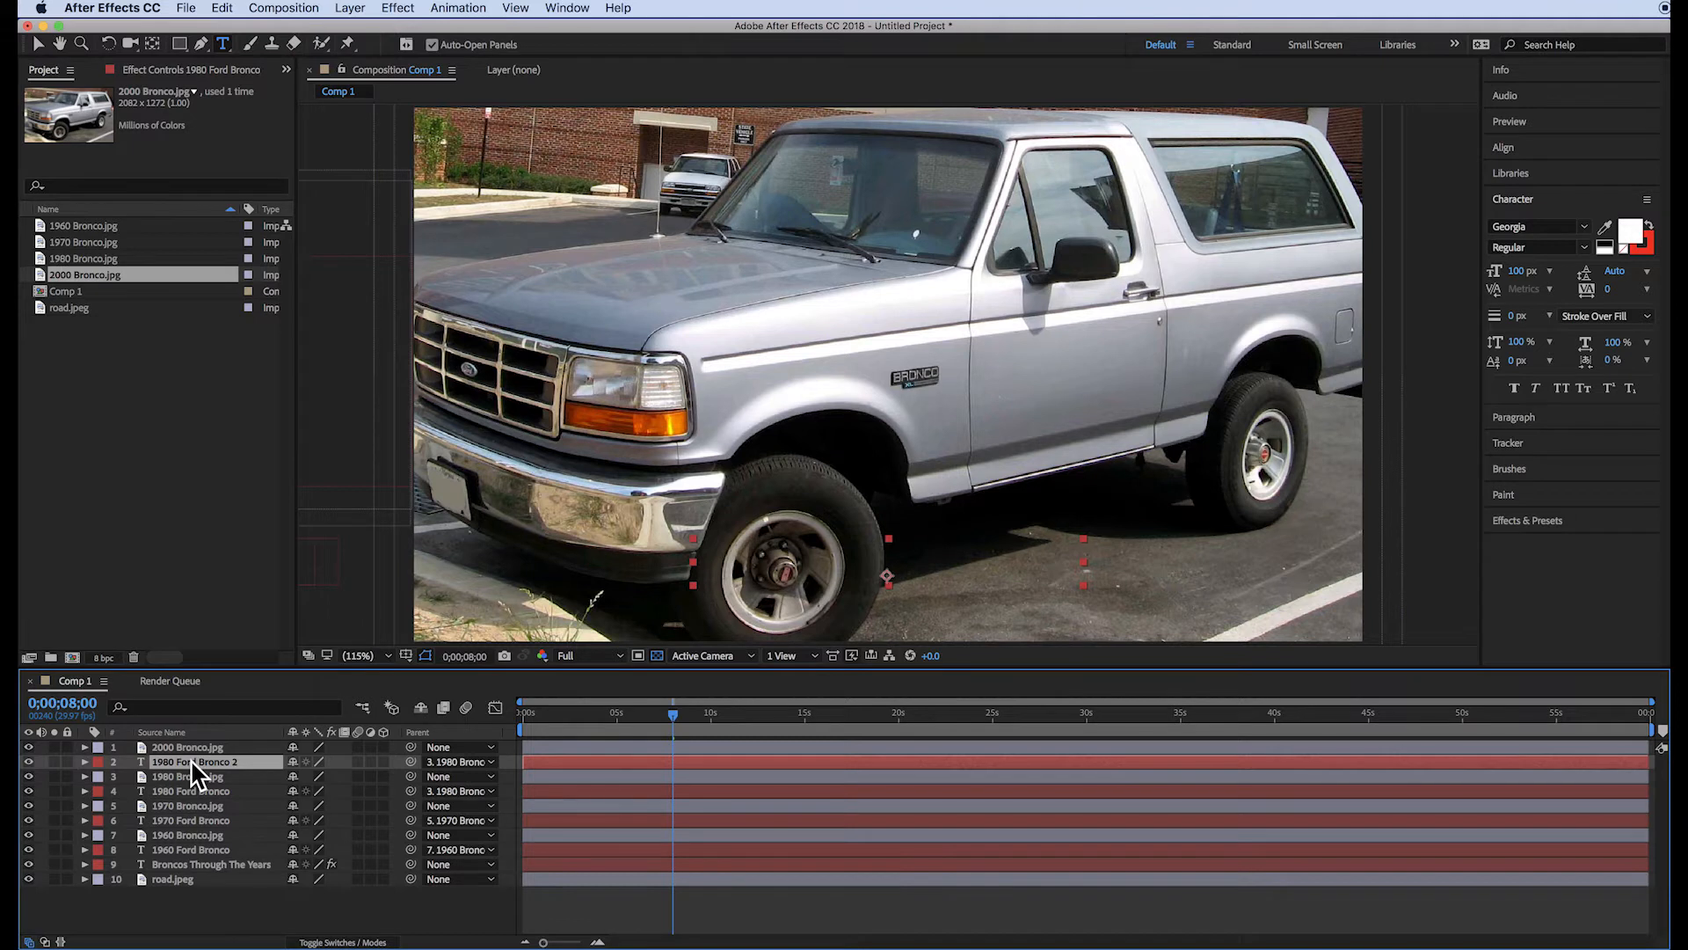
Step: Scale the 2000 Bronco photo down to 52% and raise it to a Y Position of 478
{"action": "left_click", "coordinate": [87, 747]}
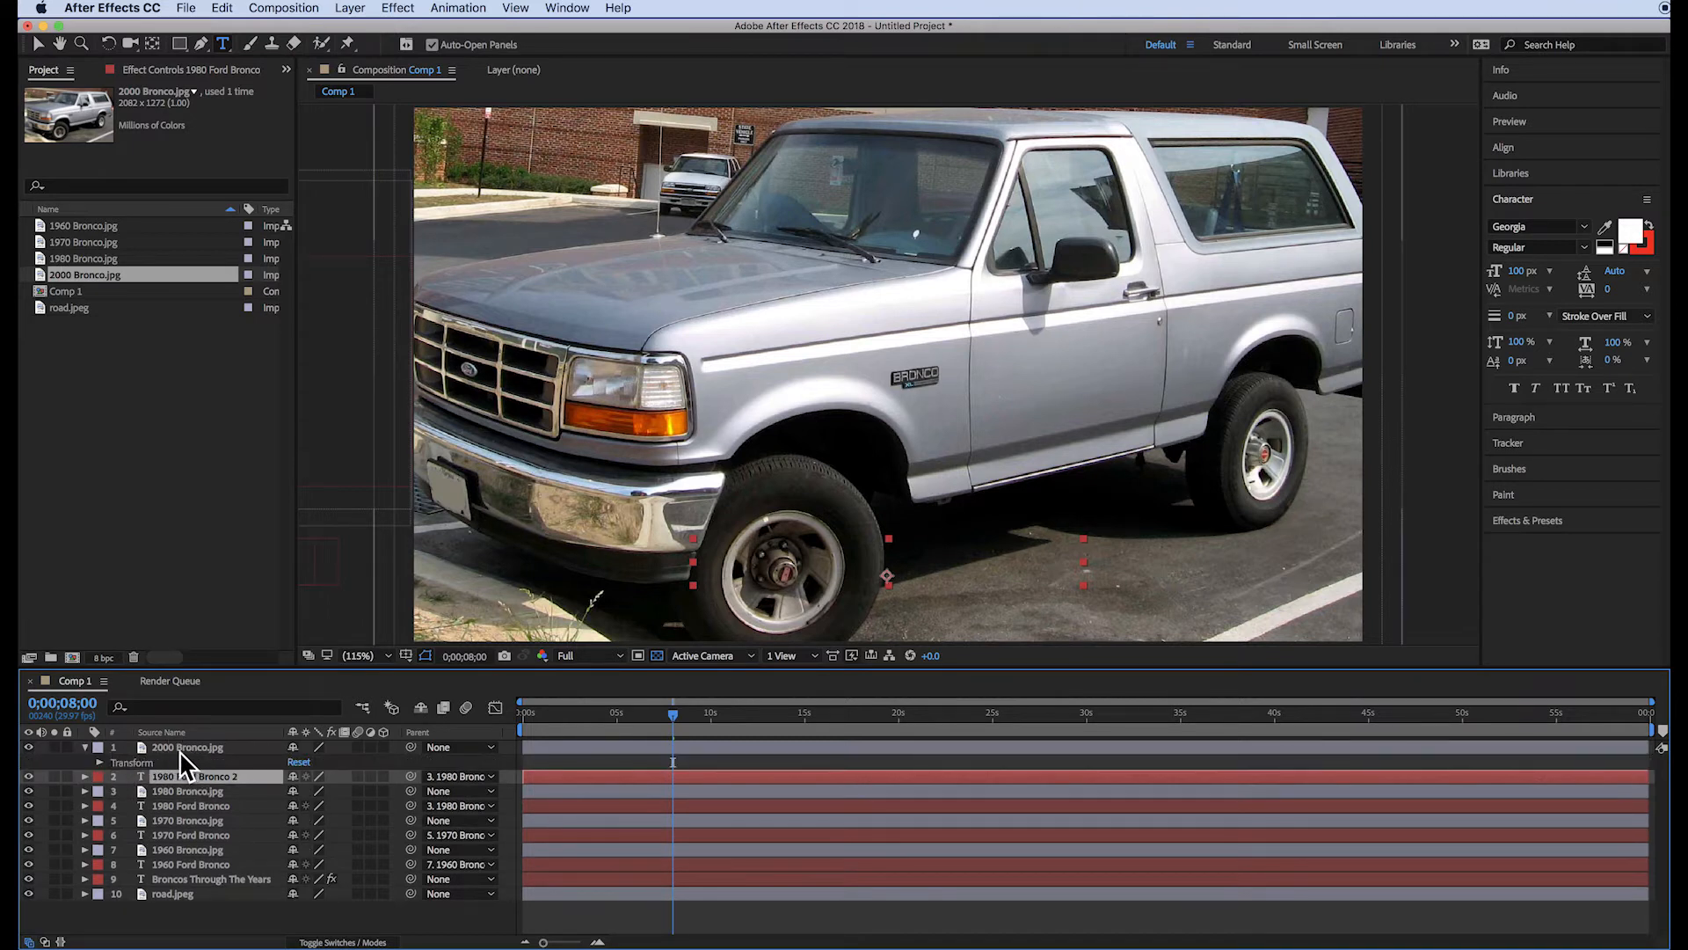
{"action": "left_click", "coordinate": [99, 762]}
{"action": "left_click_drag", "start_coordinate": [339, 806], "coordinate": [275, 791]}
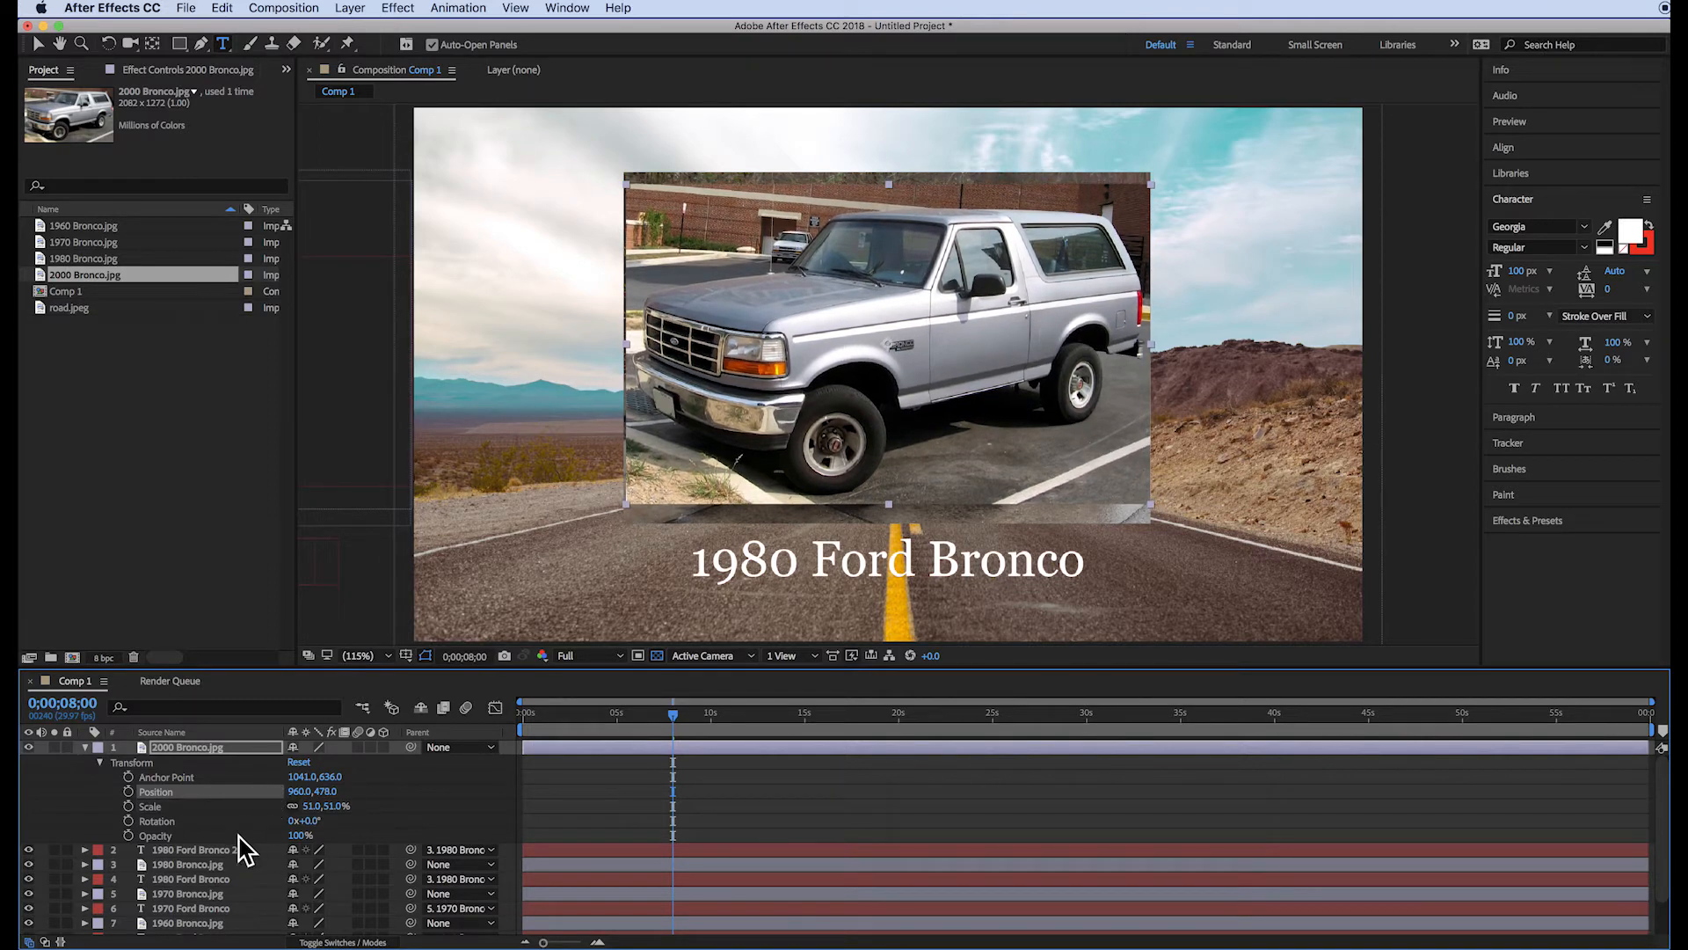
{"action": "left_click_drag", "start_coordinate": [338, 807], "coordinate": [339, 806]}
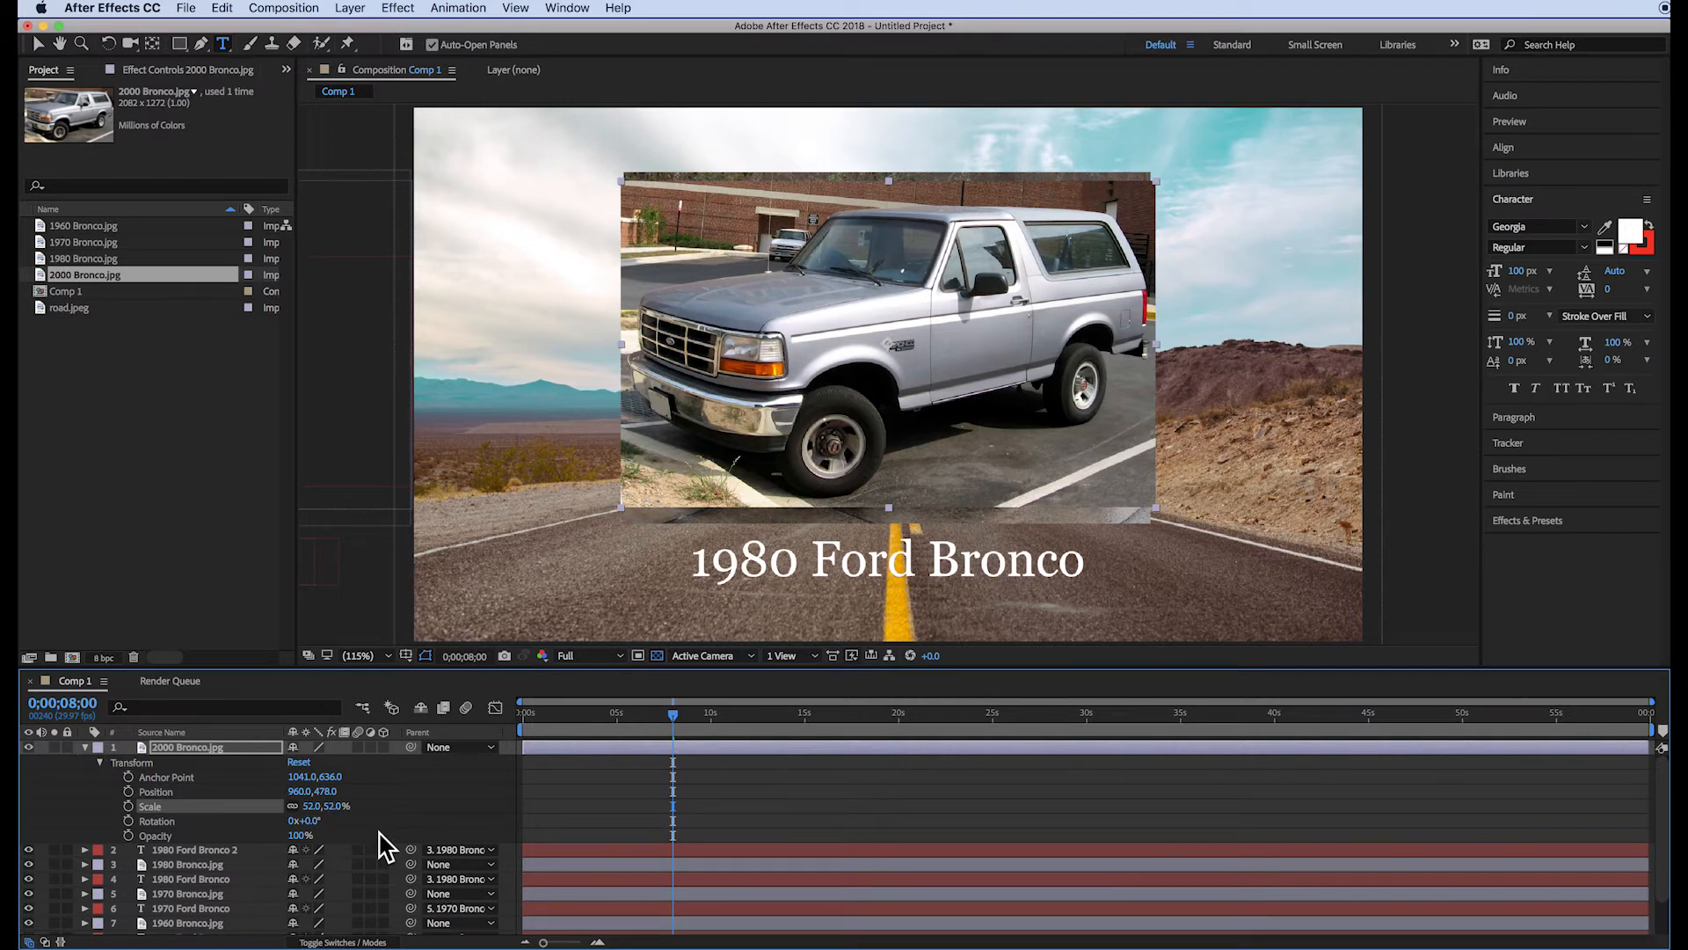
{"action": "left_click", "coordinate": [85, 748]}
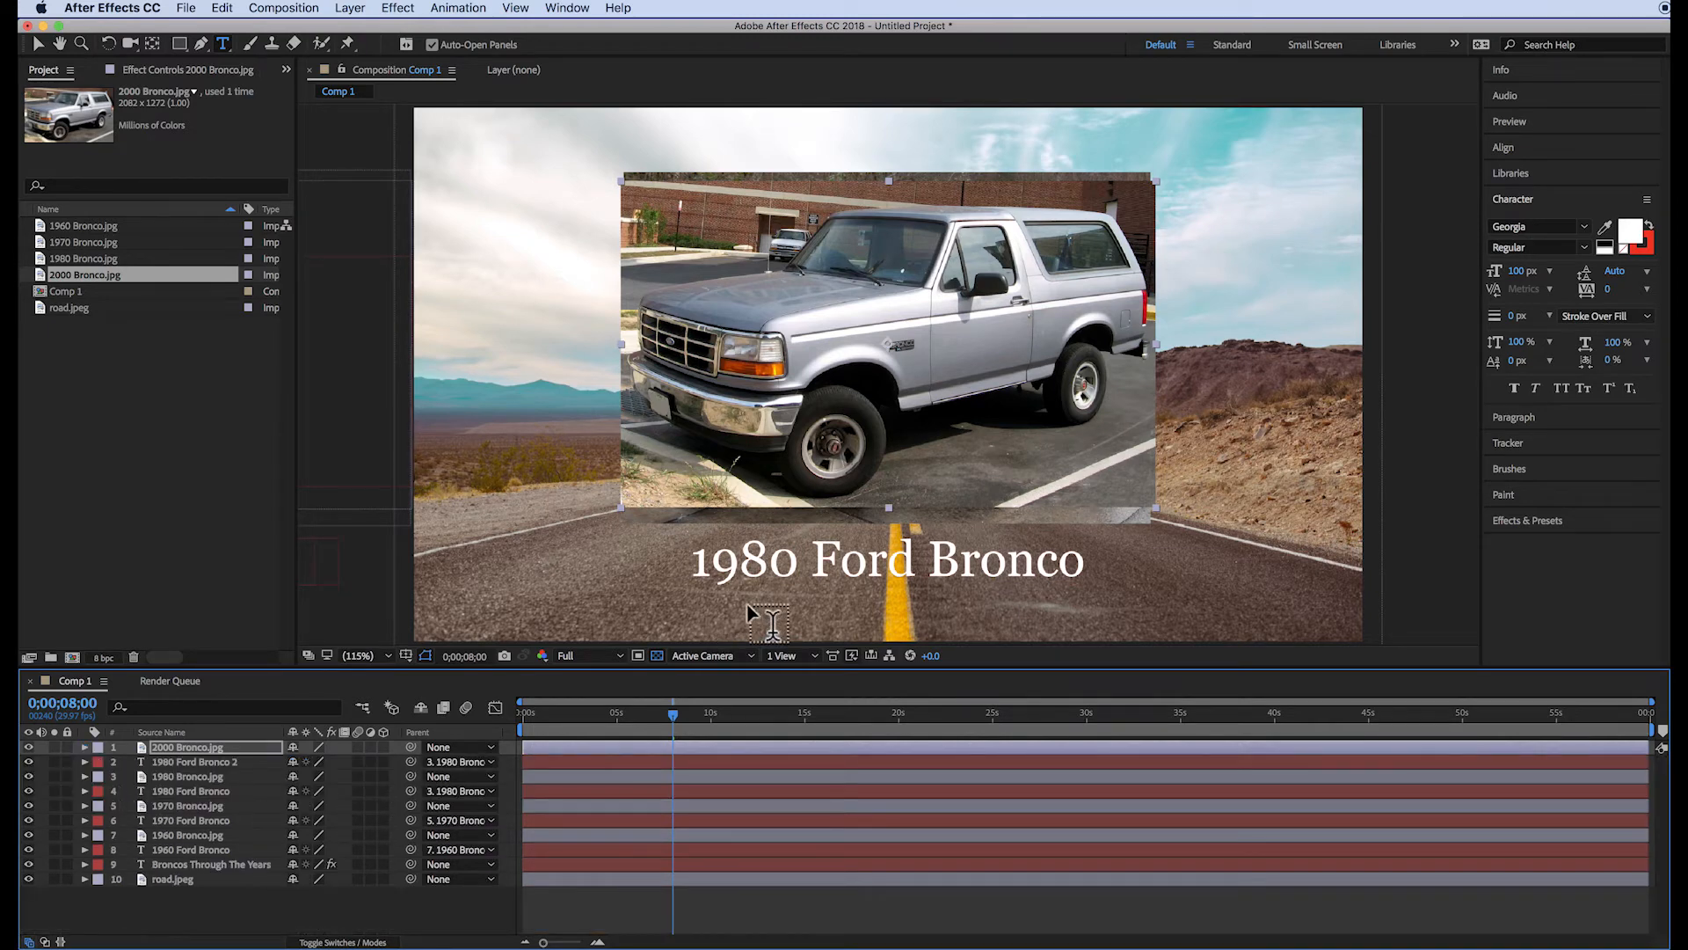
Step: Change the duplicated caption to read 2000 Ford Bronco and parent it to 2000 Bronco.jpg
{"action": "left_click", "coordinate": [767, 566]}
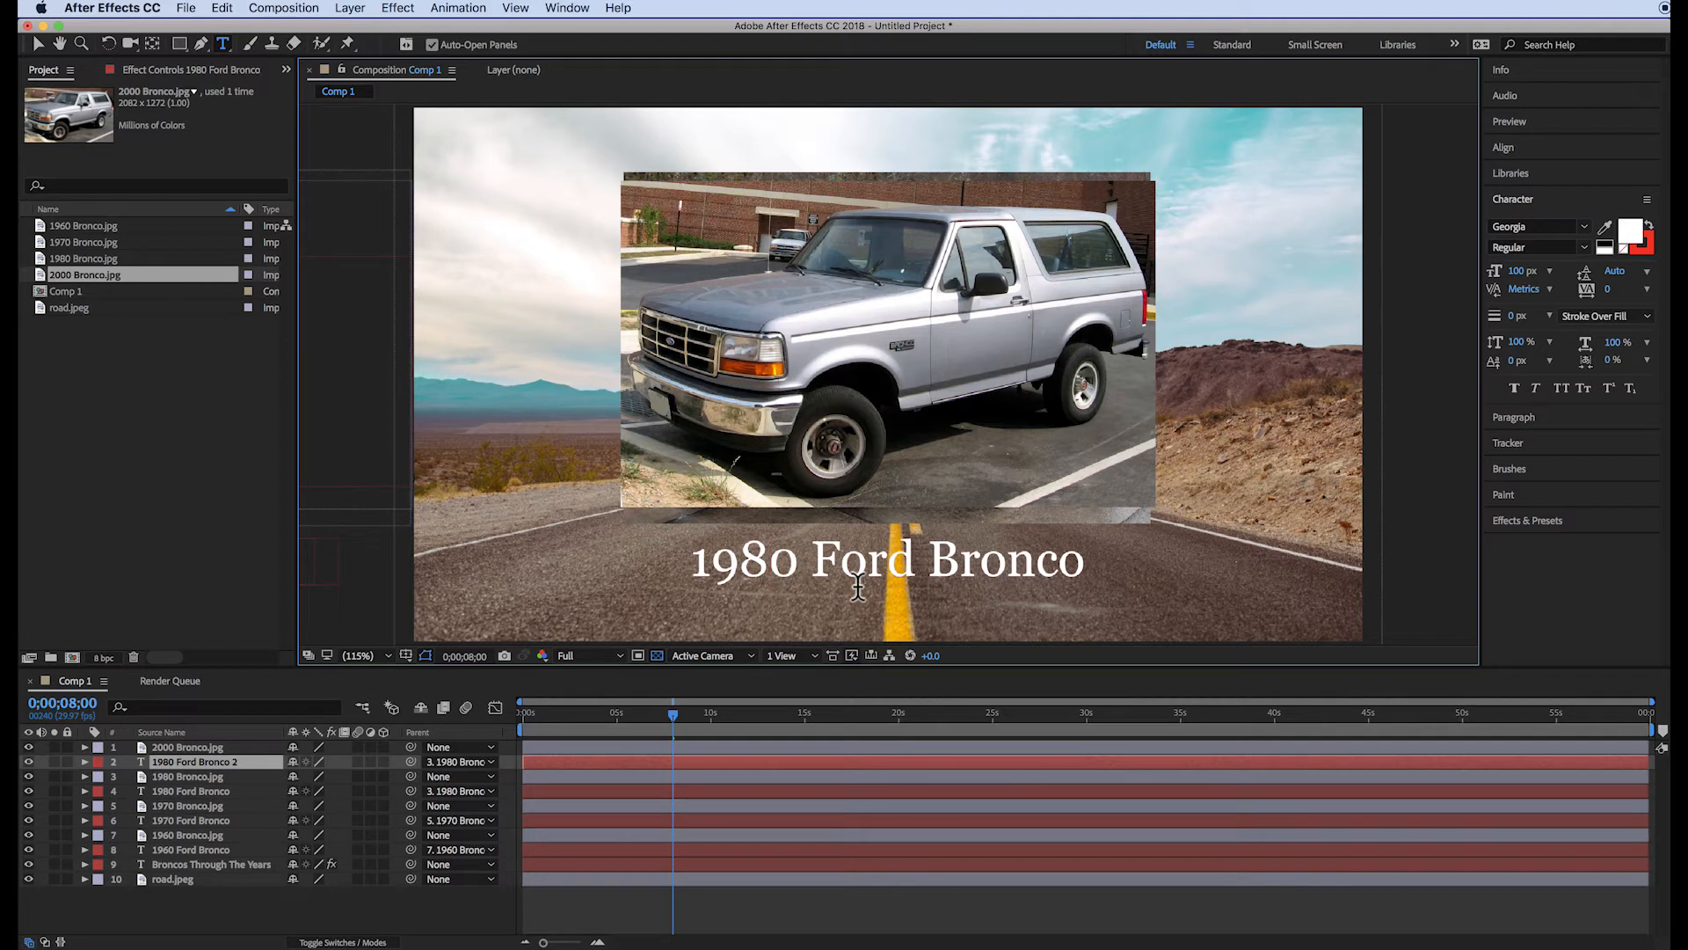
{"action": "key", "text": "BackSpace"}
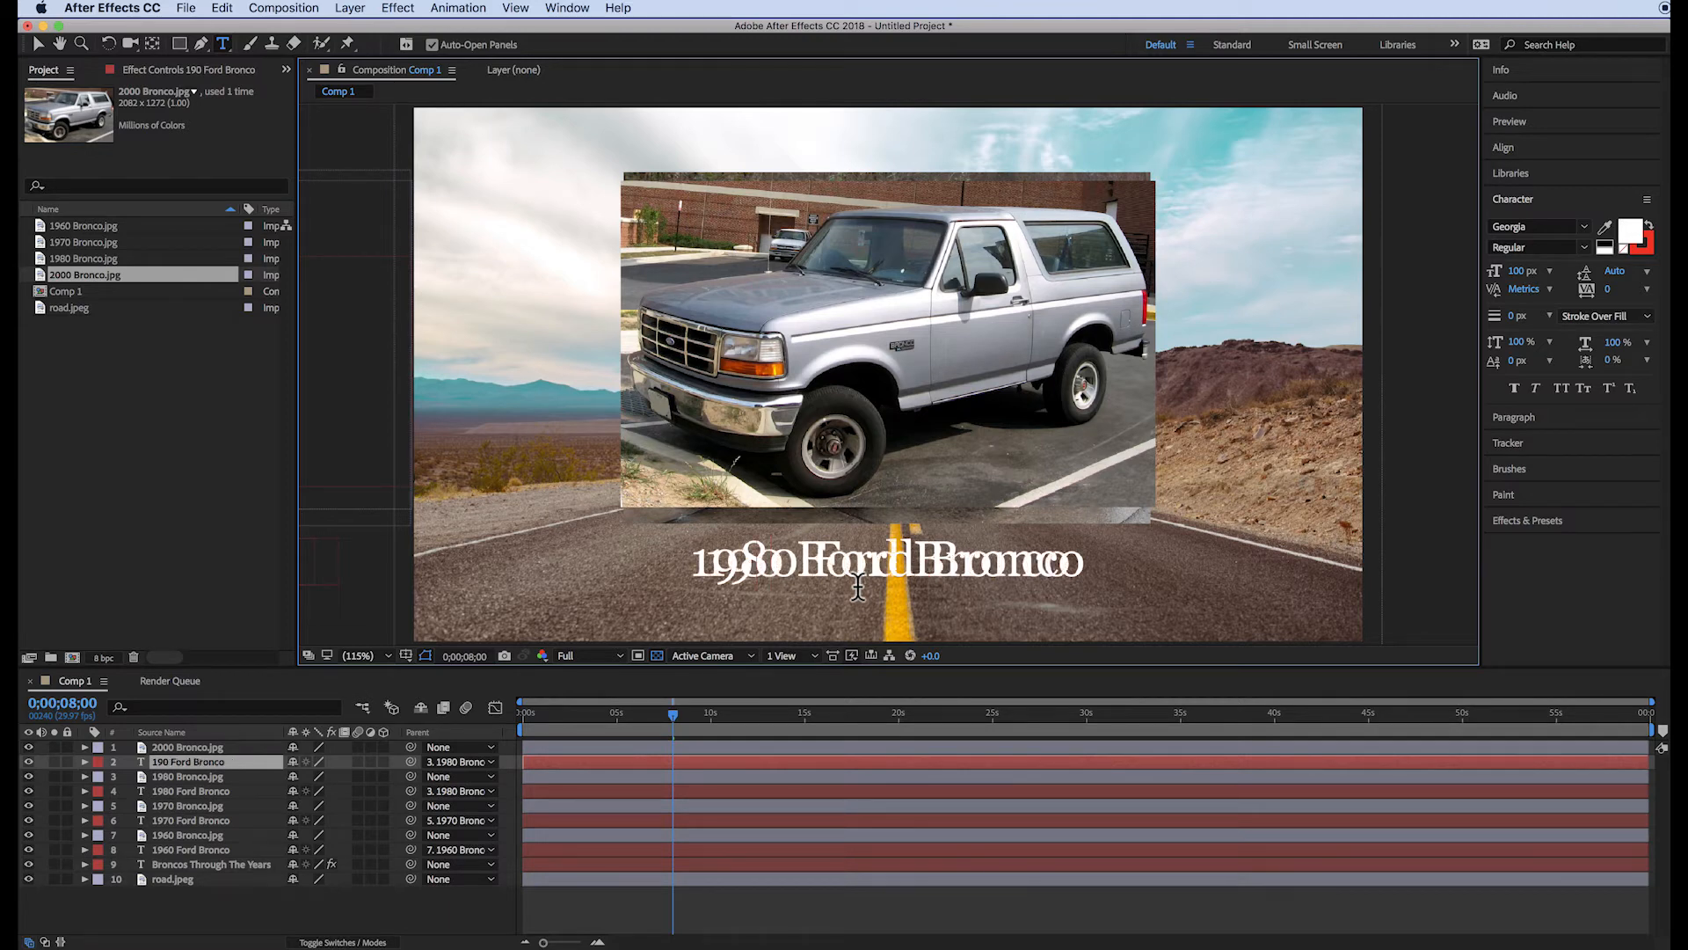
{"action": "key", "text": "BackSpace"}
{"action": "key", "text": "BackSpace"}
{"action": "type", "text": "200"}
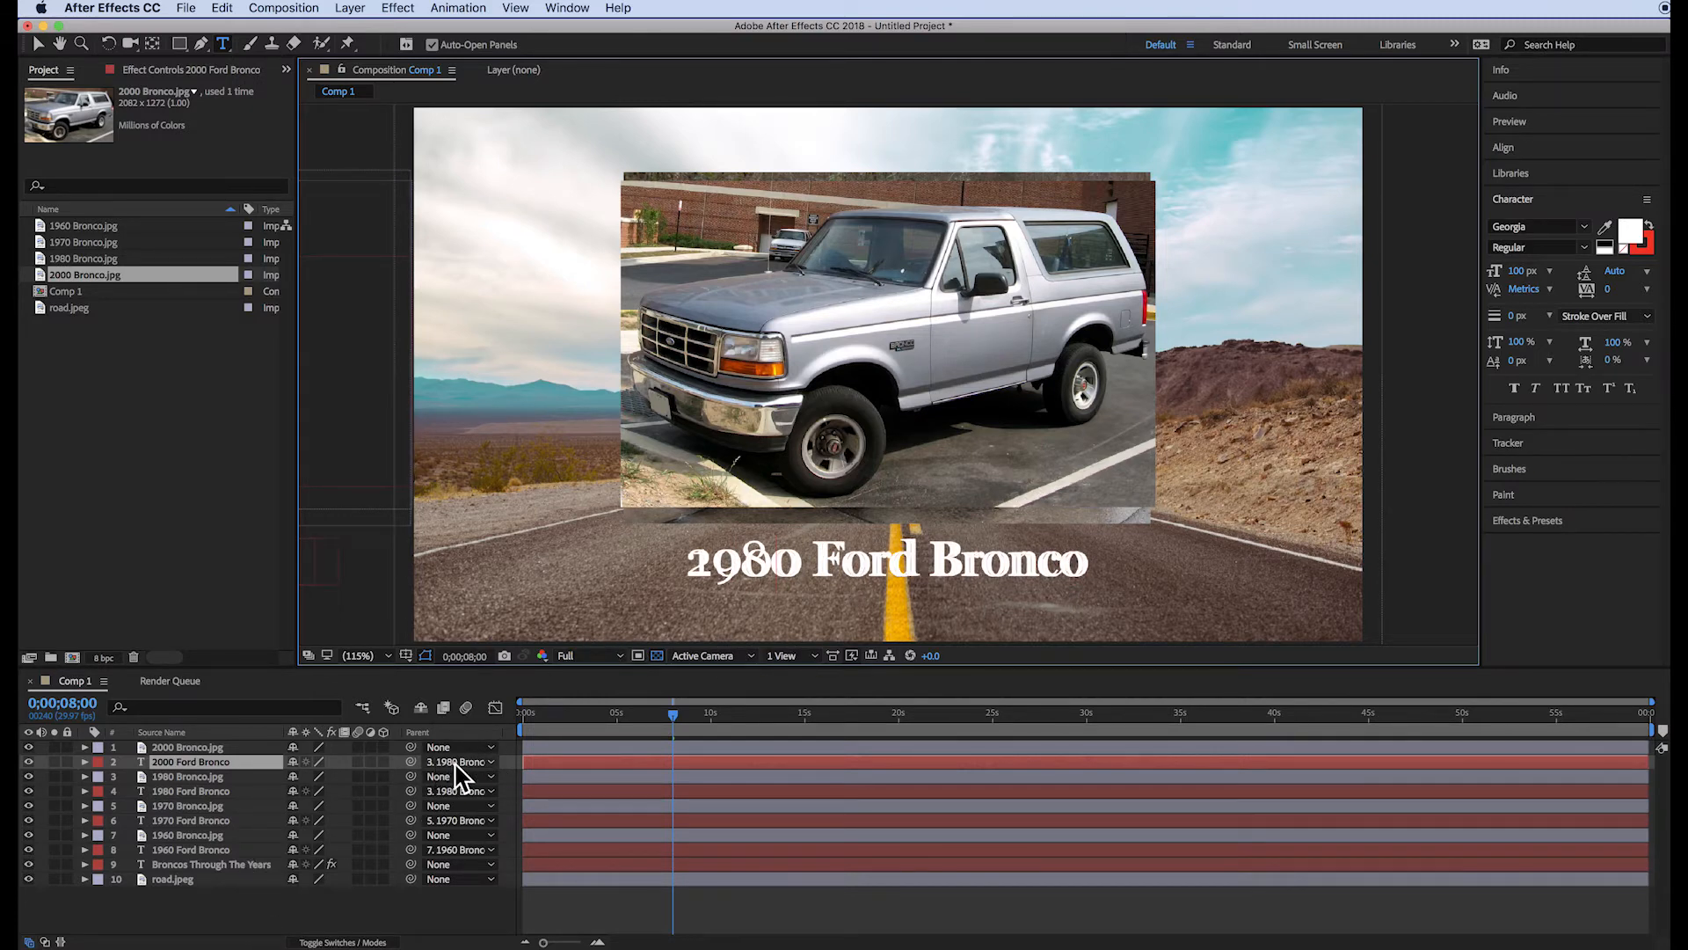
{"action": "left_click", "coordinate": [412, 763]}
{"action": "left_click_drag", "start_coordinate": [403, 765], "coordinate": [389, 749]}
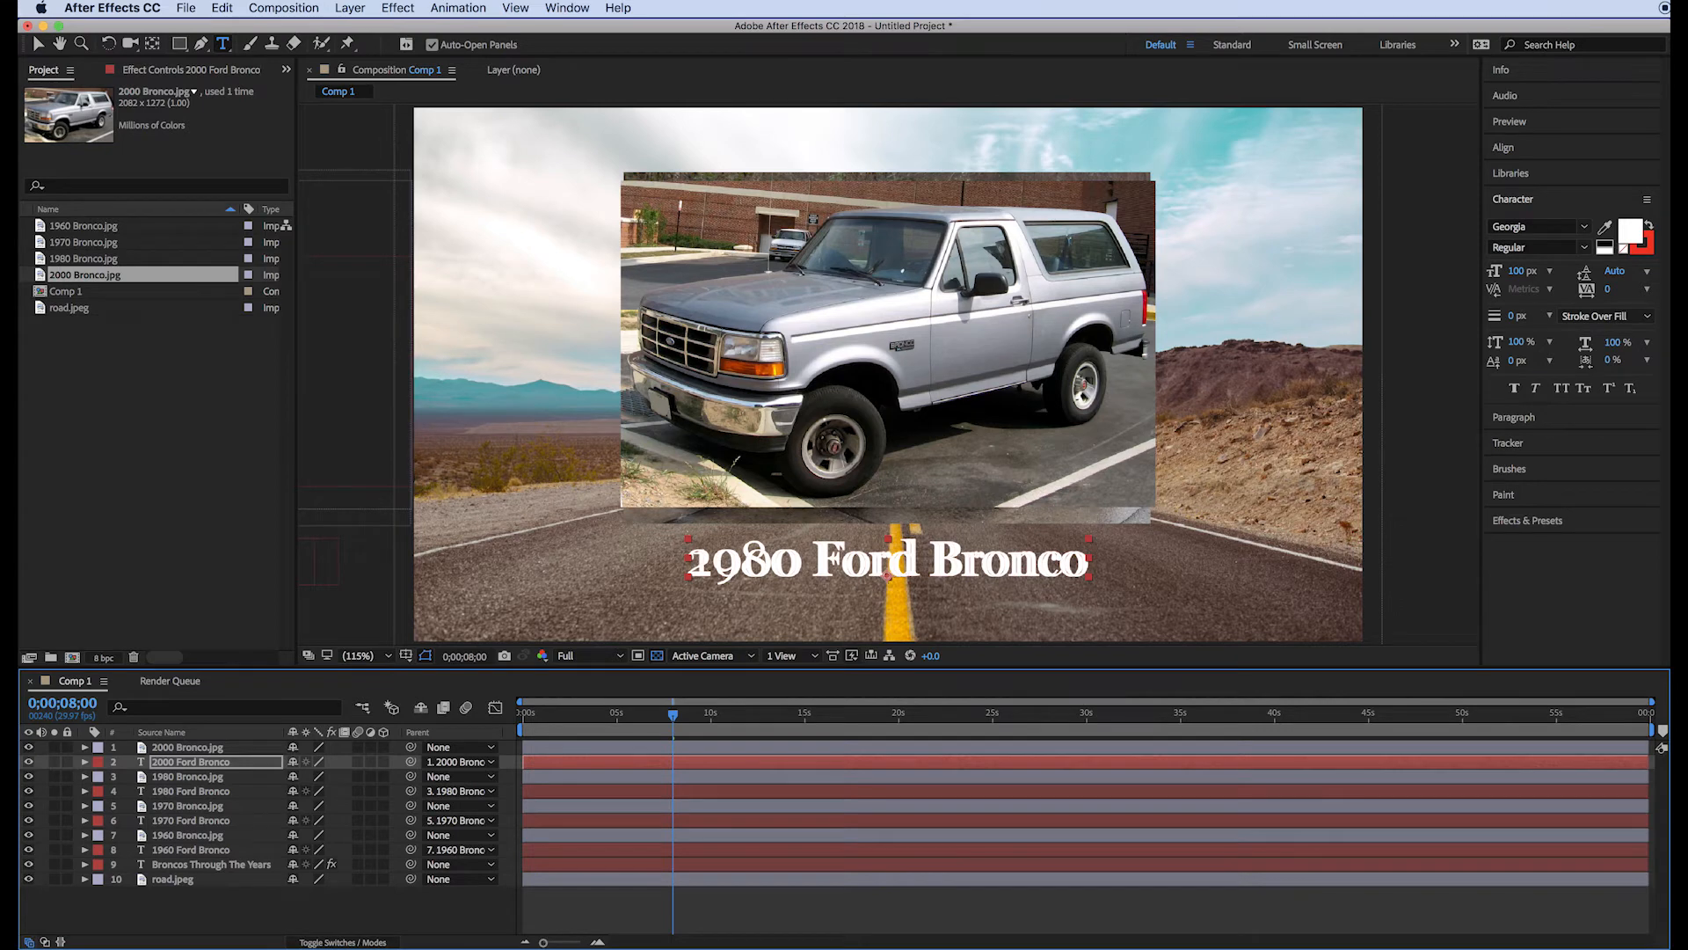
Step: Move the 2000 Bronco photo off-screen to an X Position of 2463 and start Position keyframing at 0;00;08;00
{"action": "left_click", "coordinate": [85, 747]}
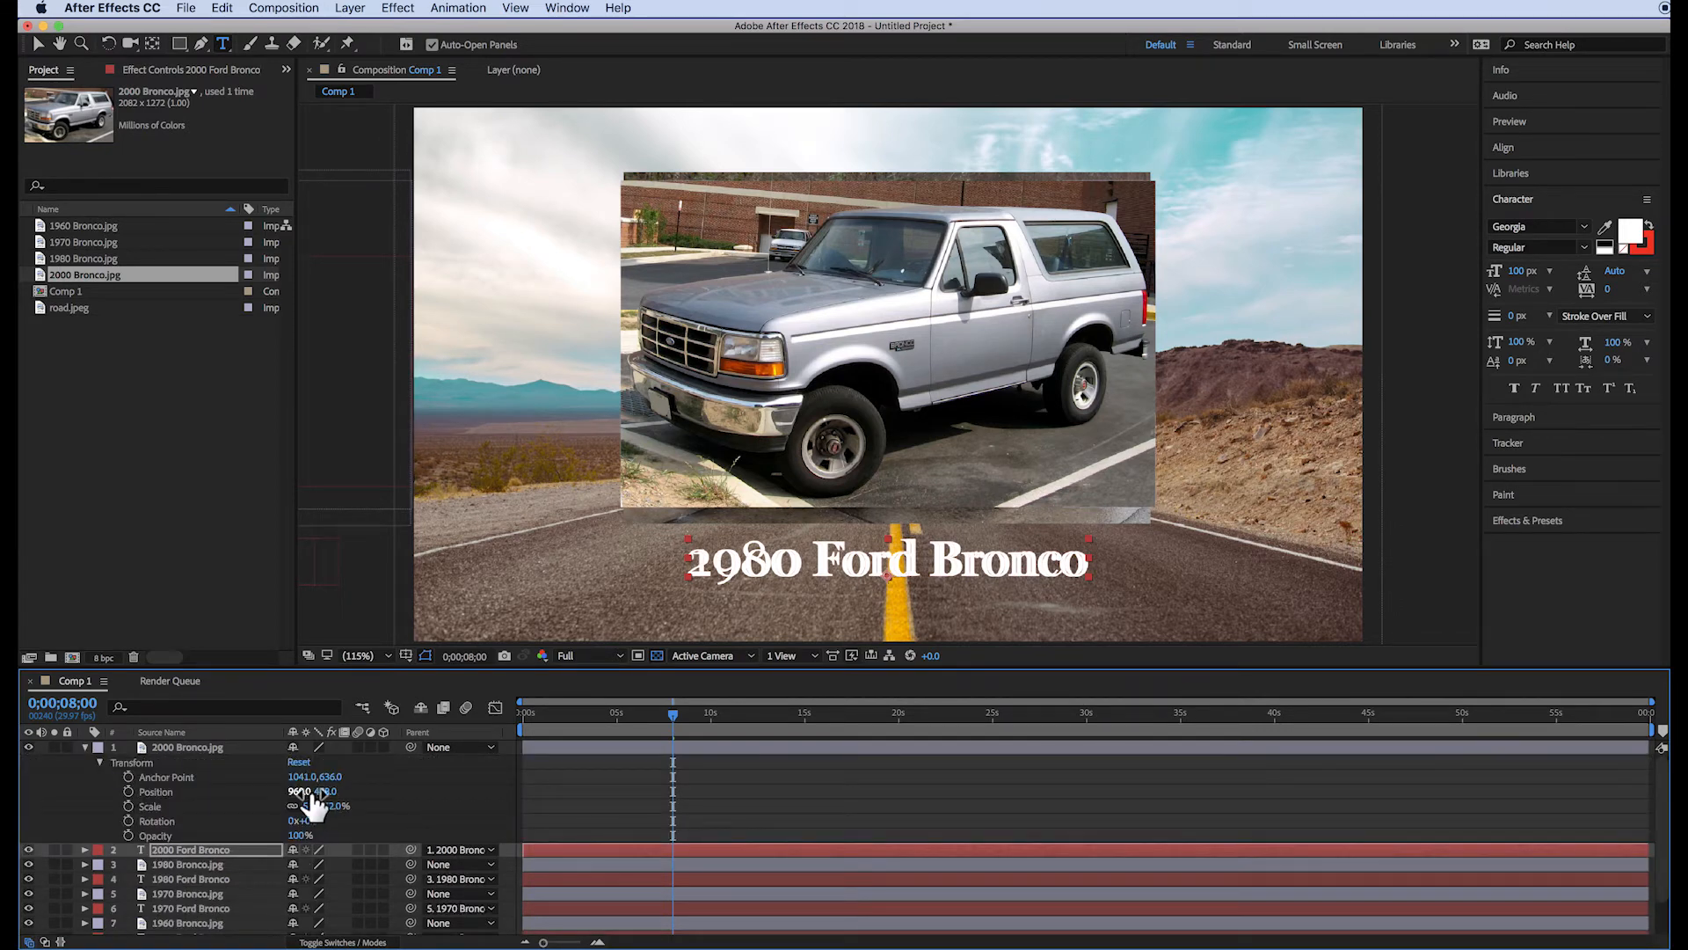
{"action": "left_click_drag", "start_coordinate": [299, 796], "coordinate": [1593, 799]}
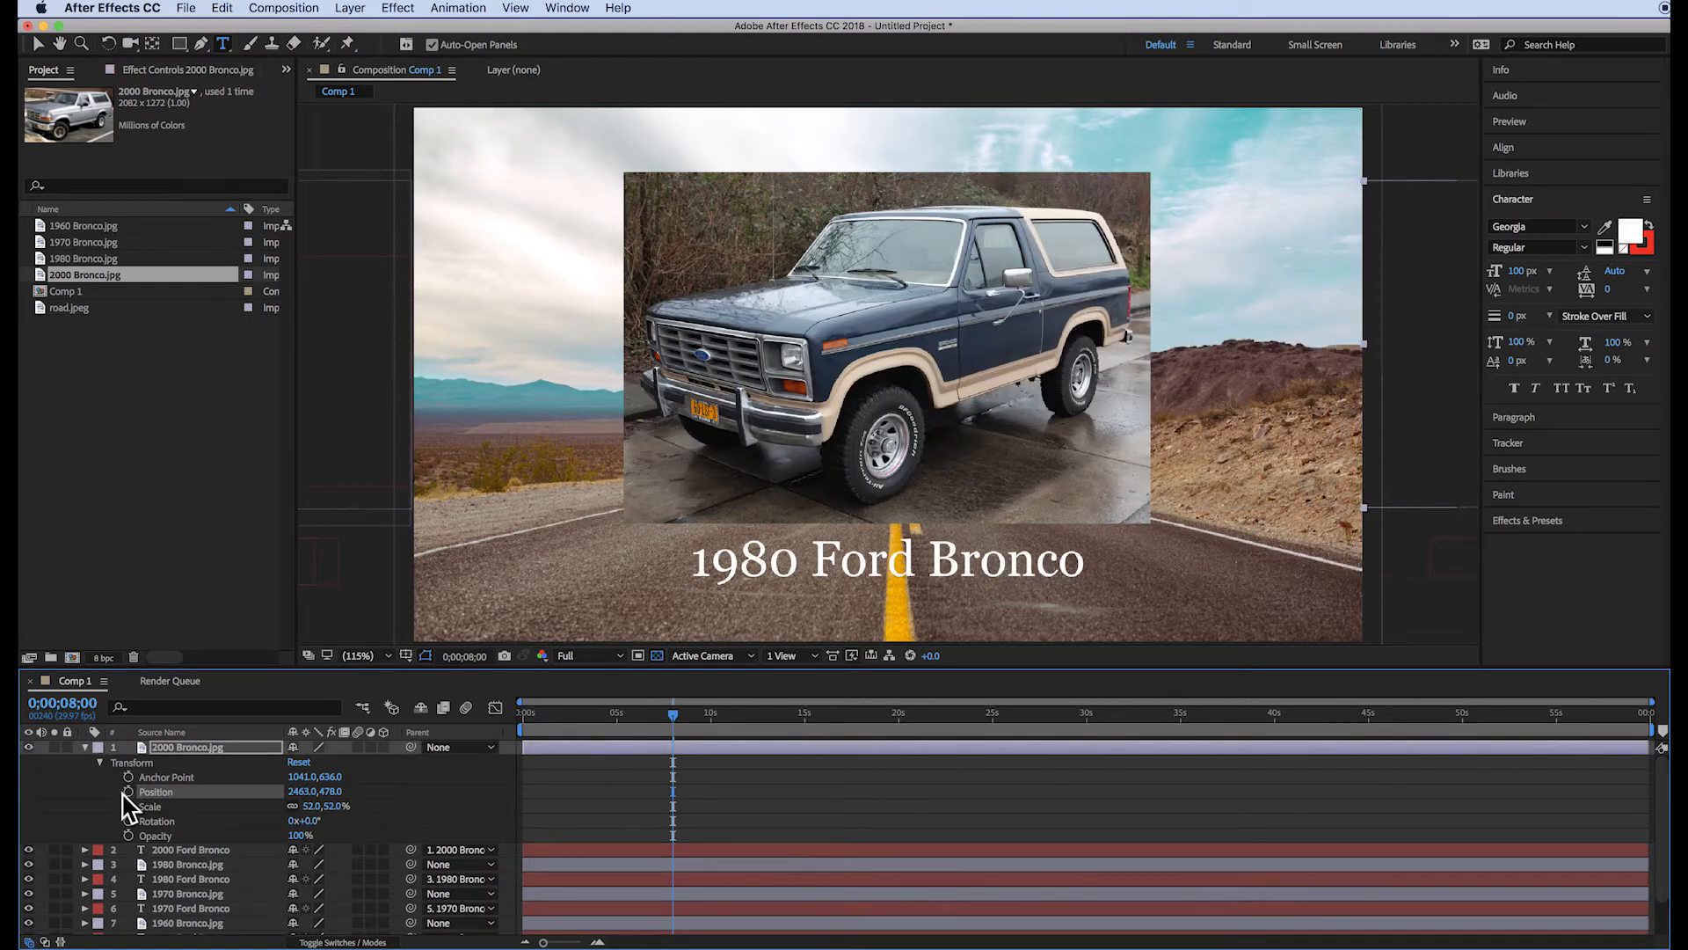
{"action": "left_click", "coordinate": [129, 791]}
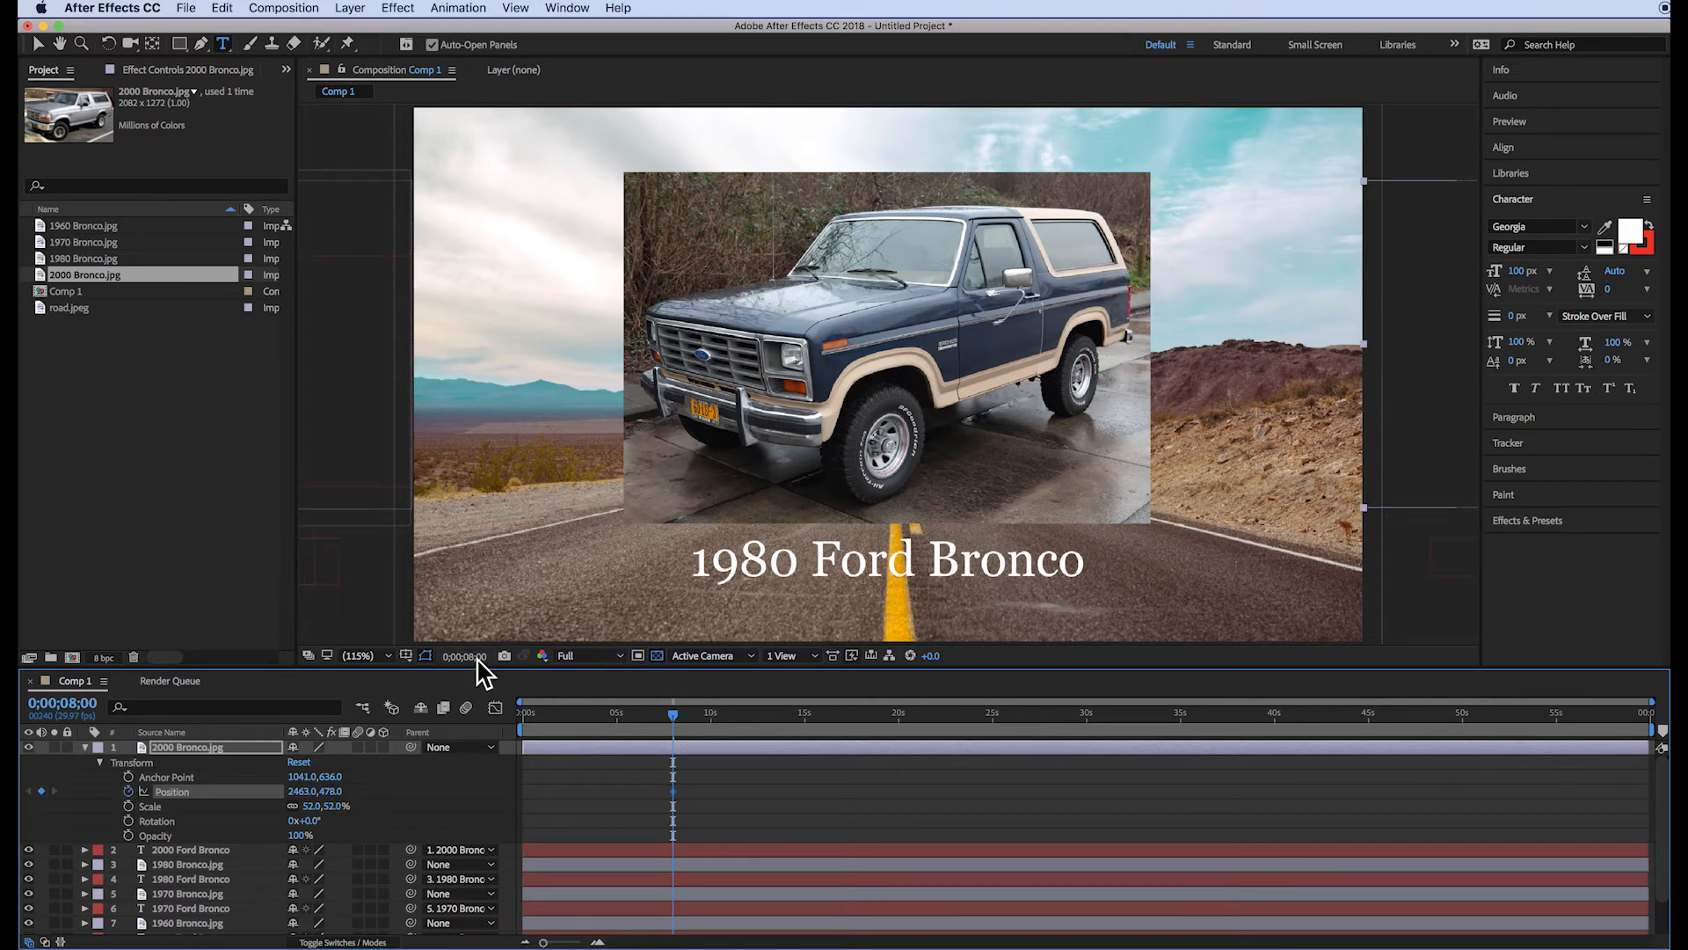
Step: At 0;00;12;00, keyframe the 2000 Bronco photo's X Position at -546 so it slides fully across and out of frame
{"action": "left_click_drag", "start_coordinate": [674, 723], "coordinate": [752, 734]}
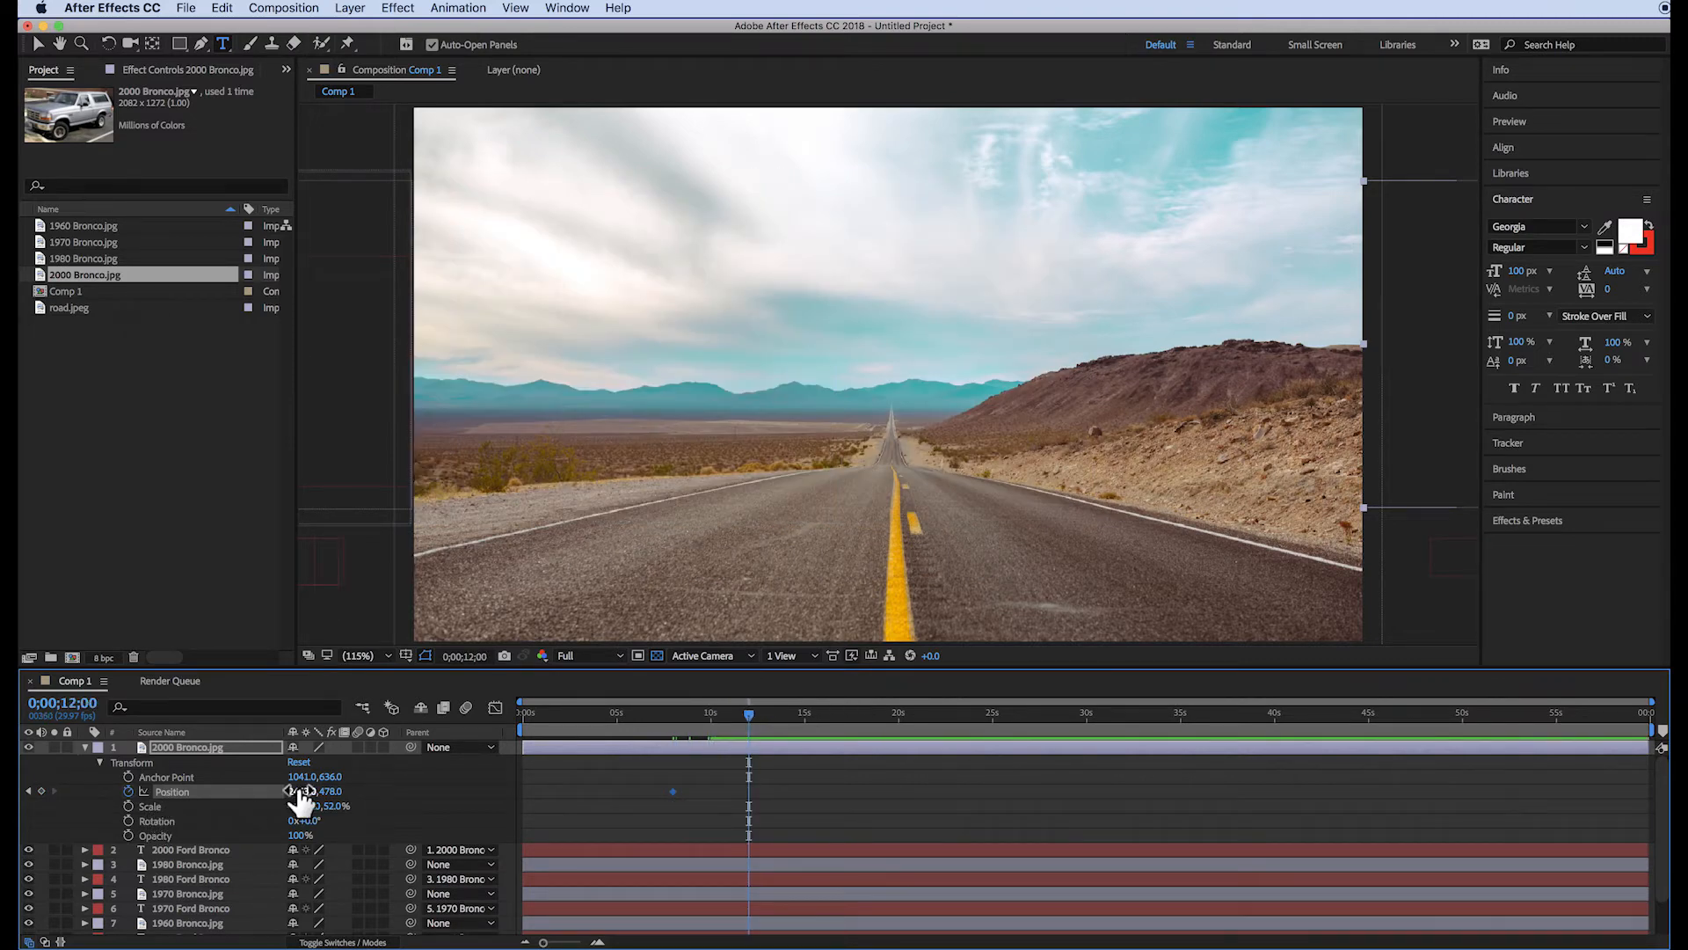
{"action": "left_click_drag", "start_coordinate": [293, 791], "coordinate": [211, 818]}
{"action": "left_click", "coordinate": [302, 792]}
{"action": "type", "text": "0"}
{"action": "key", "text": "Return"}
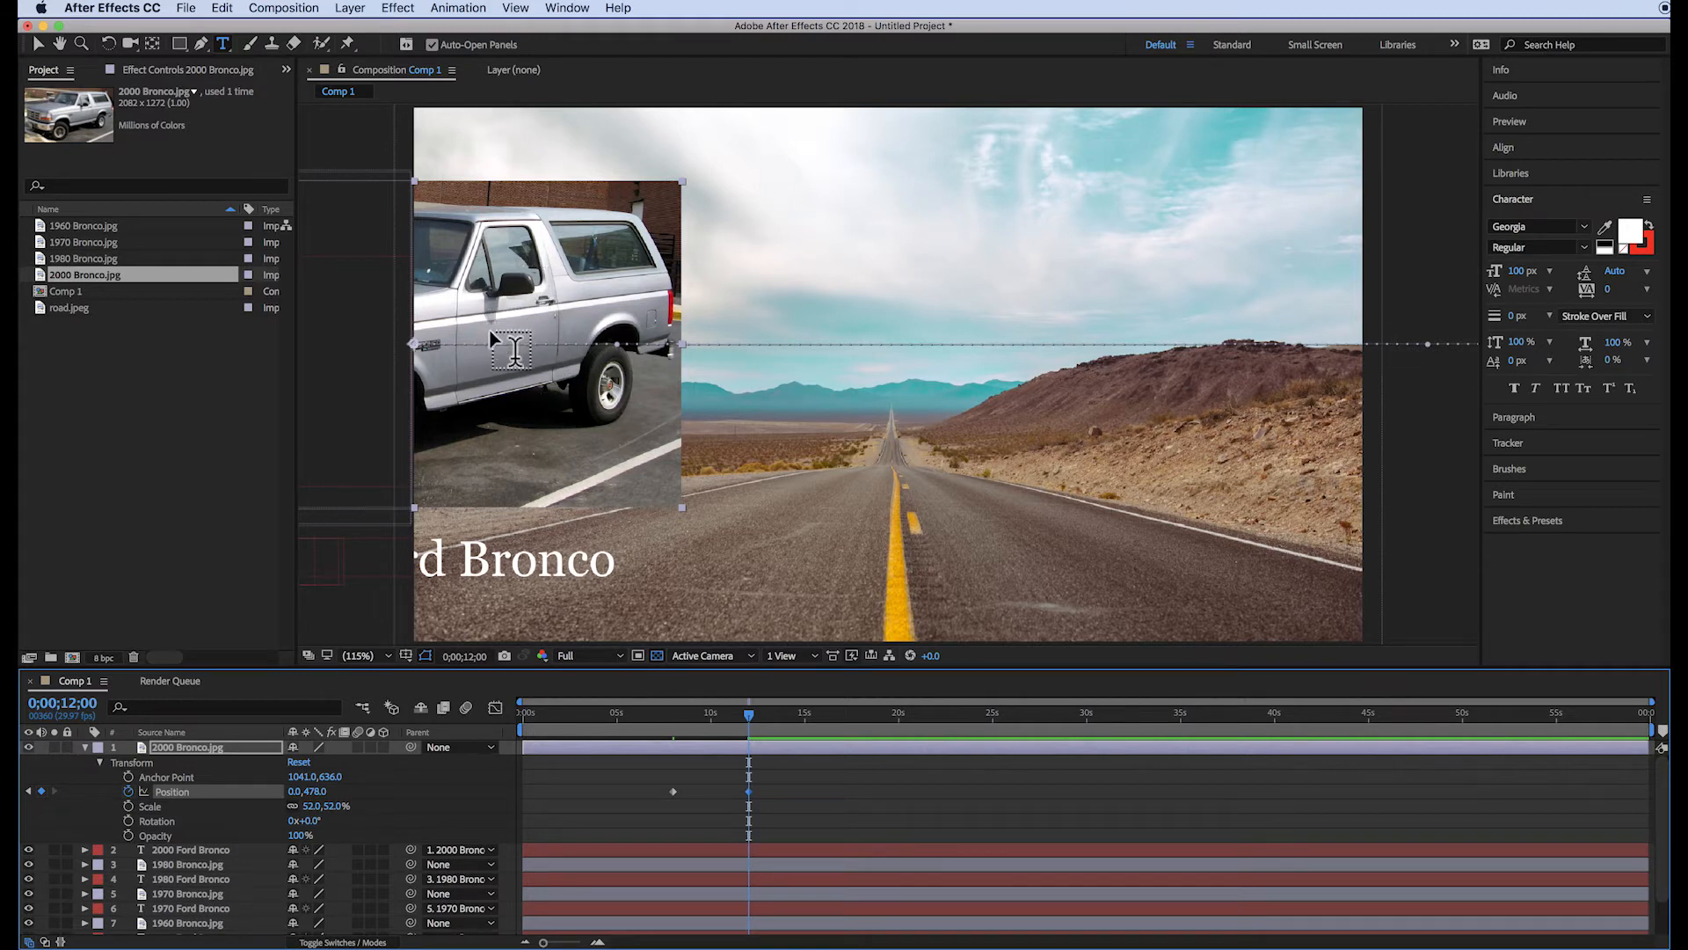
{"action": "left_click_drag", "start_coordinate": [295, 791], "coordinate": [30, 800]}
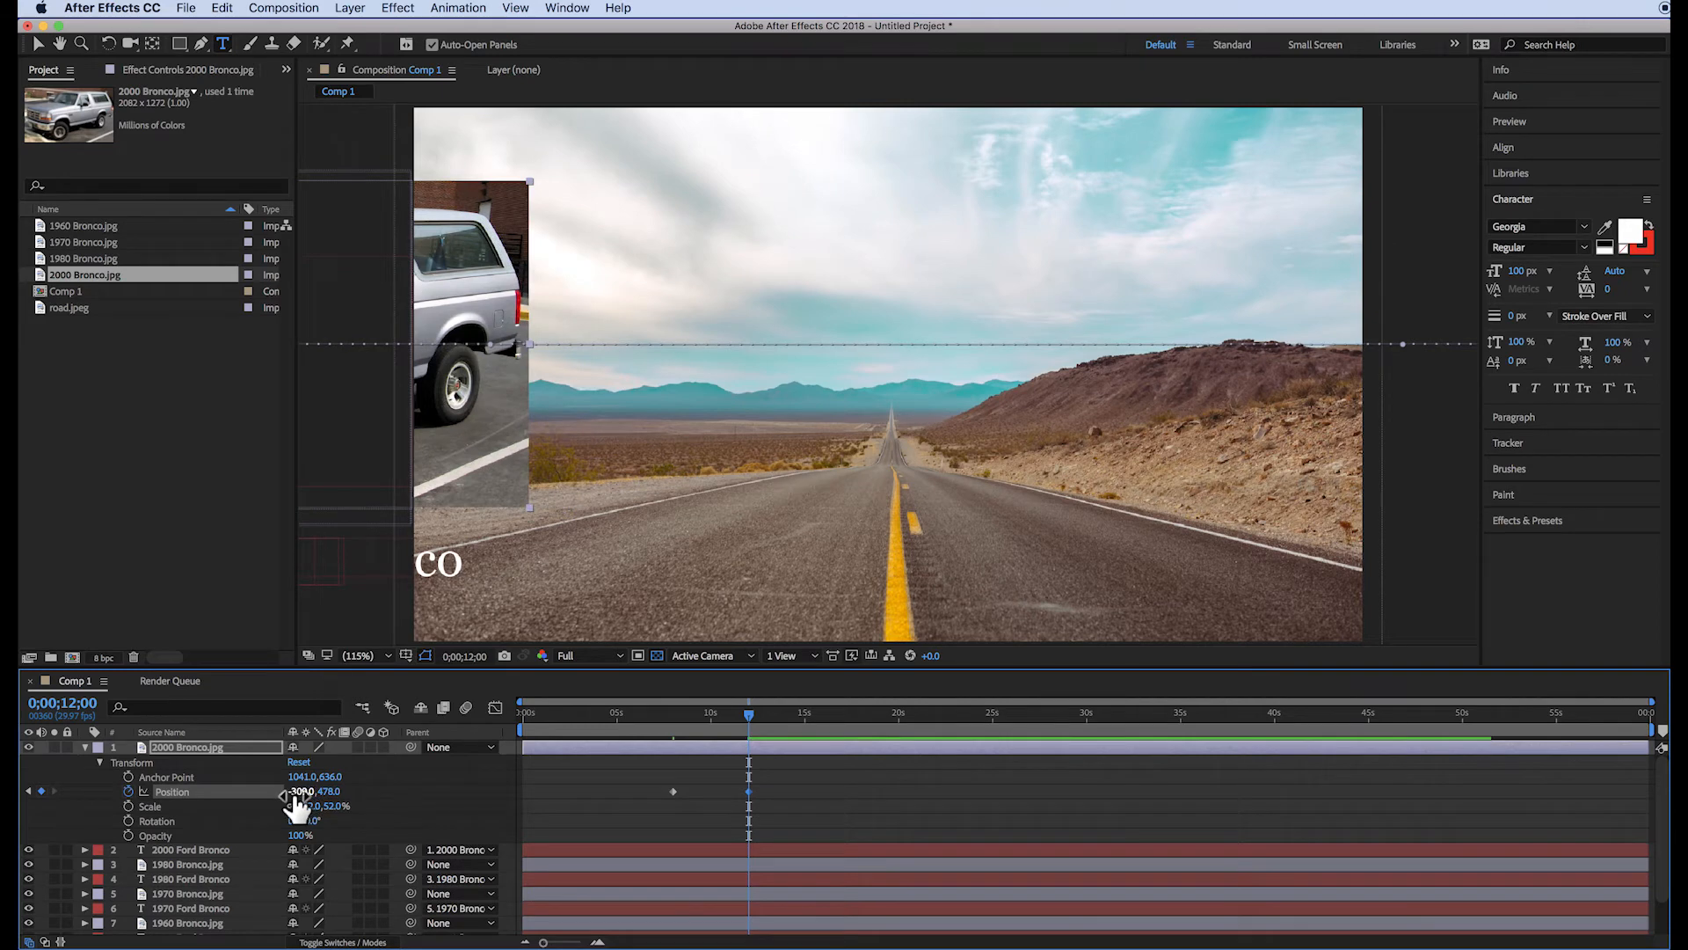
{"action": "left_click_drag", "start_coordinate": [299, 792], "coordinate": [87, 789]}
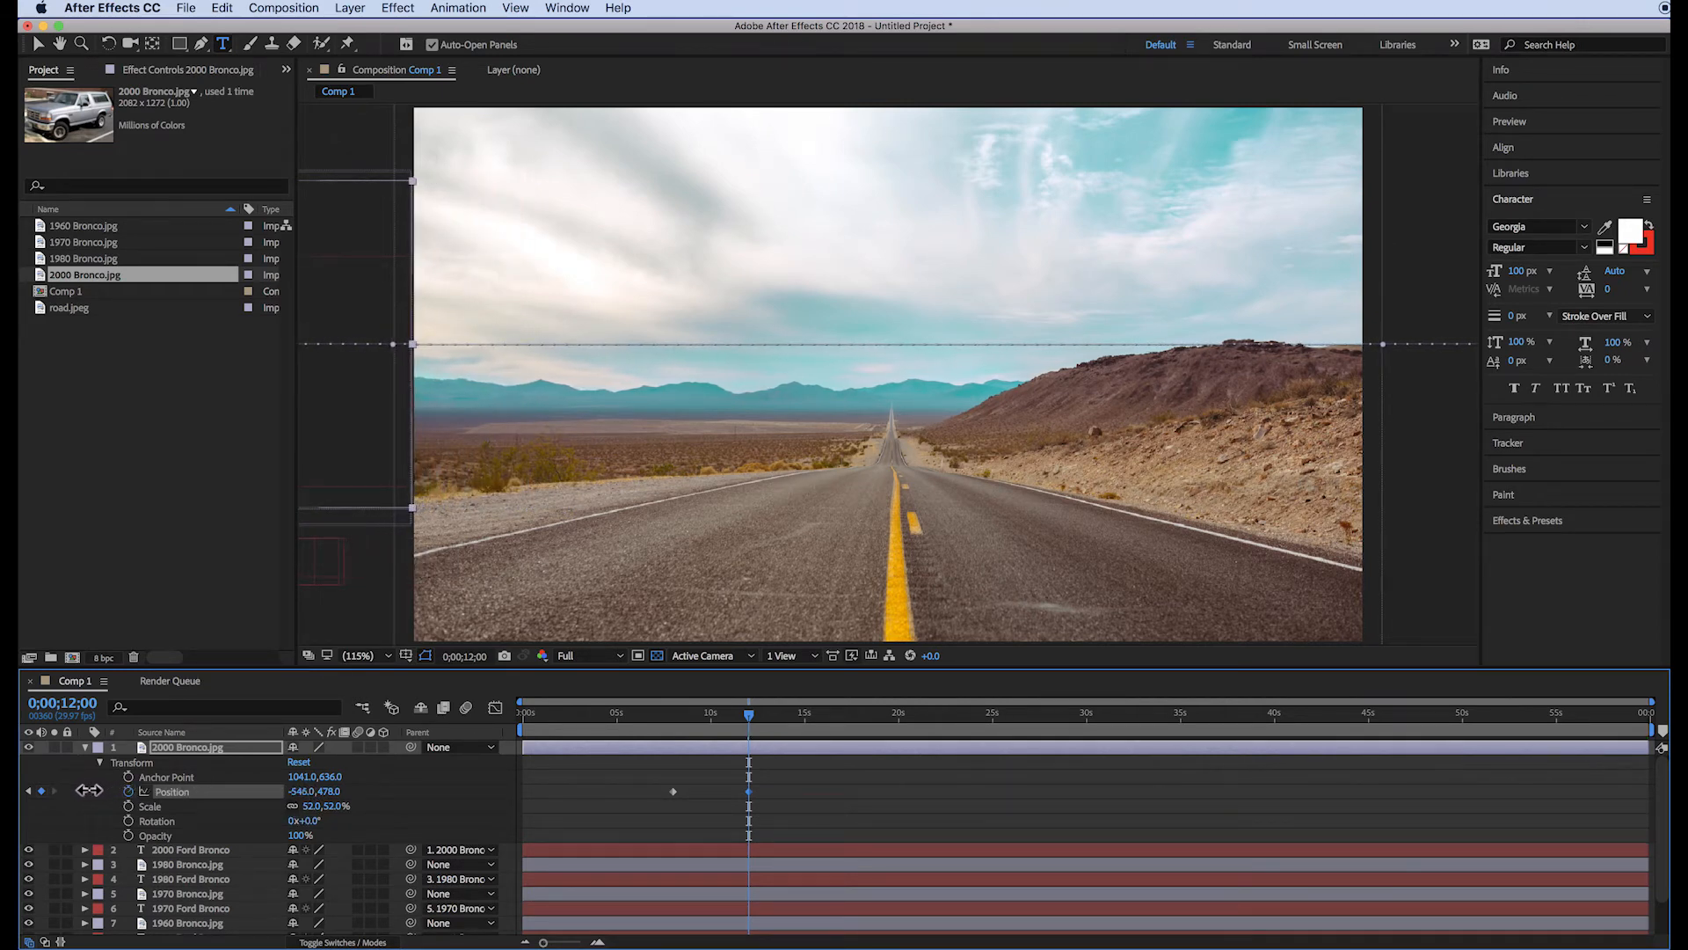
Step: Preview the composition from the beginning to check the 2000 Bronco photo and caption sliding across
{"action": "left_click_drag", "start_coordinate": [747, 714], "coordinate": [523, 716]}
{"action": "key", "text": "space"}
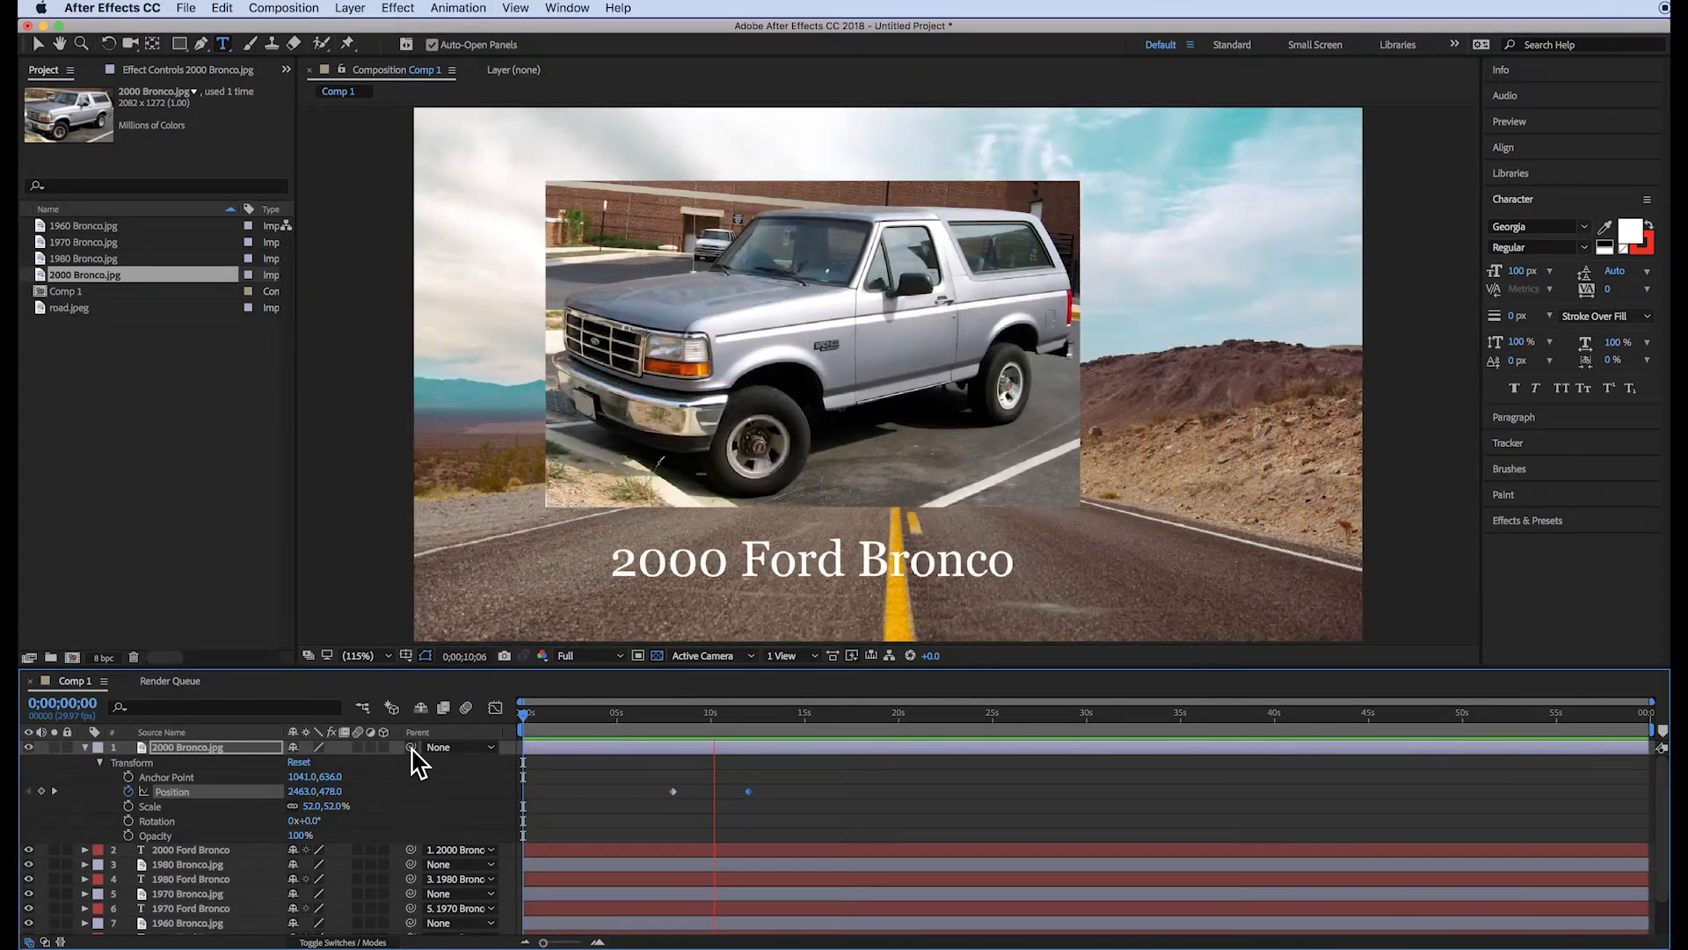
{"action": "key", "text": "space"}
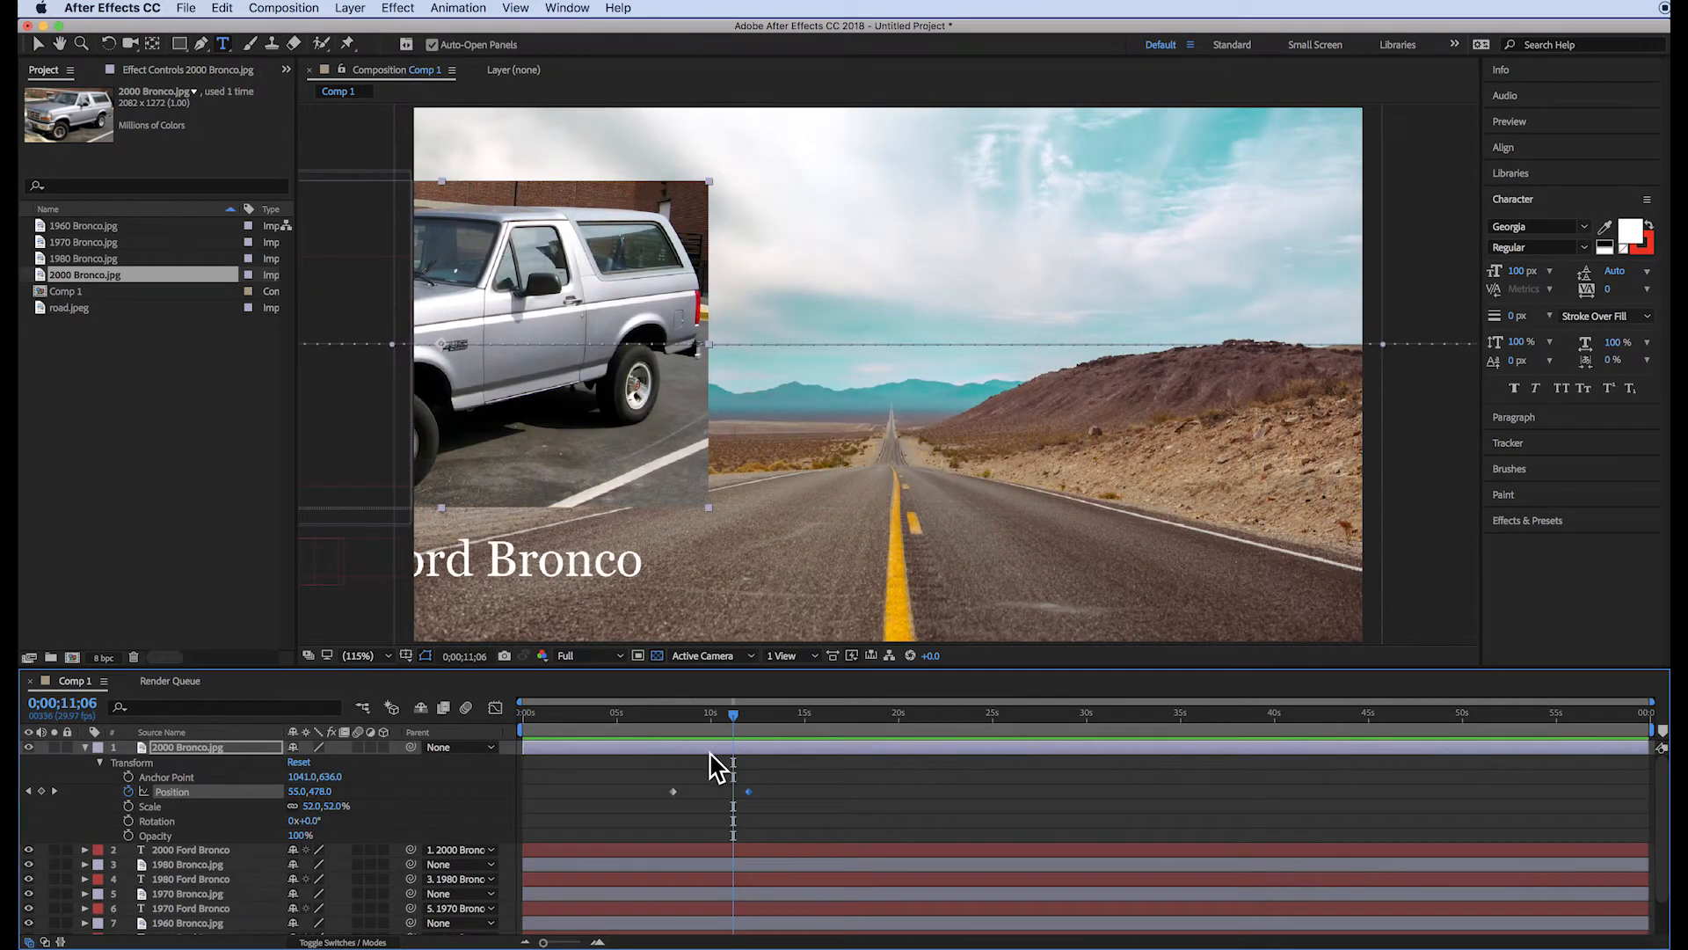
Step: Move the current time back to exactly 0;00;02;00 in Comp 1
{"action": "left_click_drag", "start_coordinate": [732, 714], "coordinate": [551, 720]}
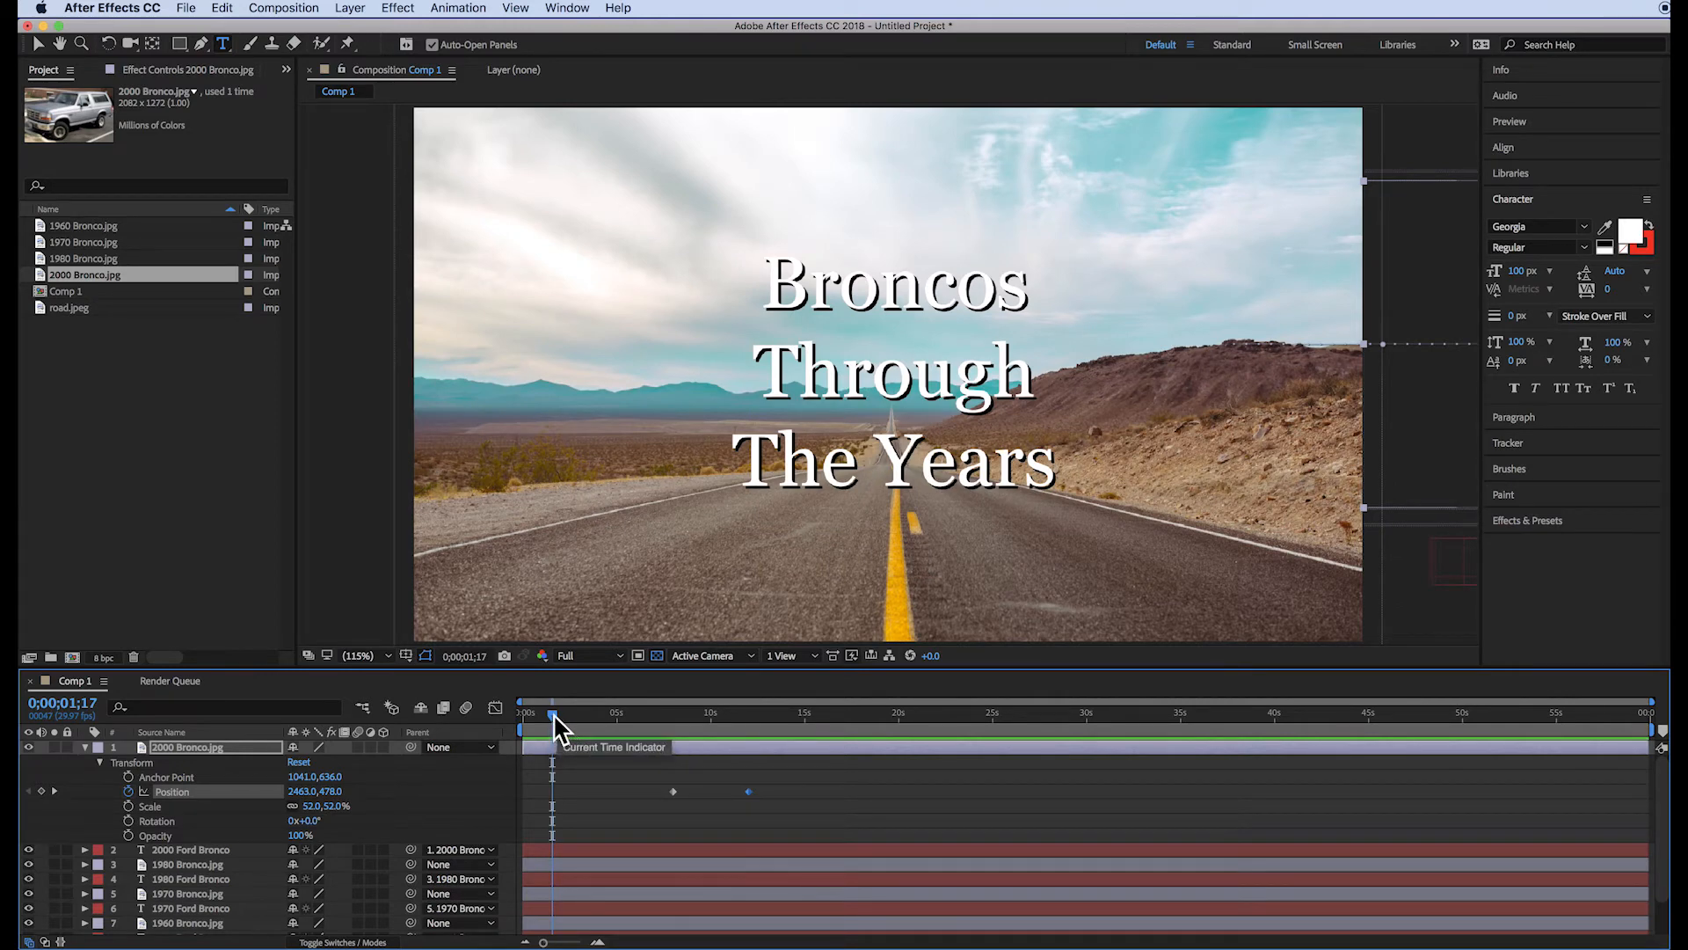
{"action": "left_click_drag", "start_coordinate": [553, 714], "coordinate": [562, 713]}
{"action": "key", "text": "Page_Down"}
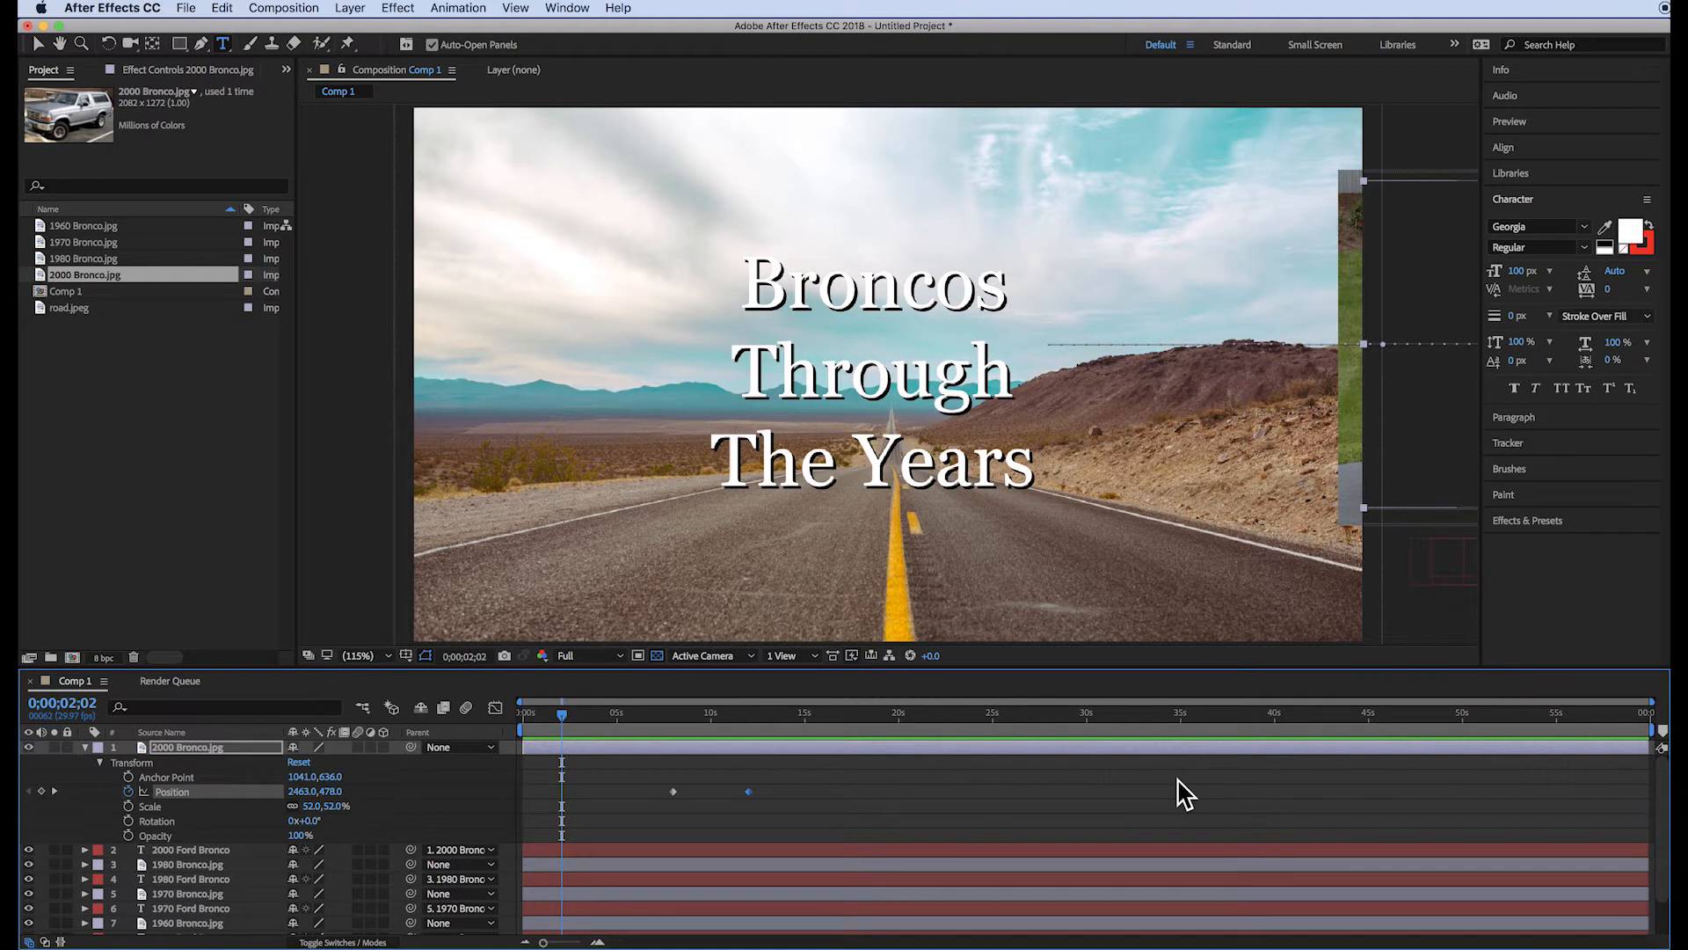
{"action": "key", "text": "Page_Up"}
{"action": "key", "text": "Page_Up"}
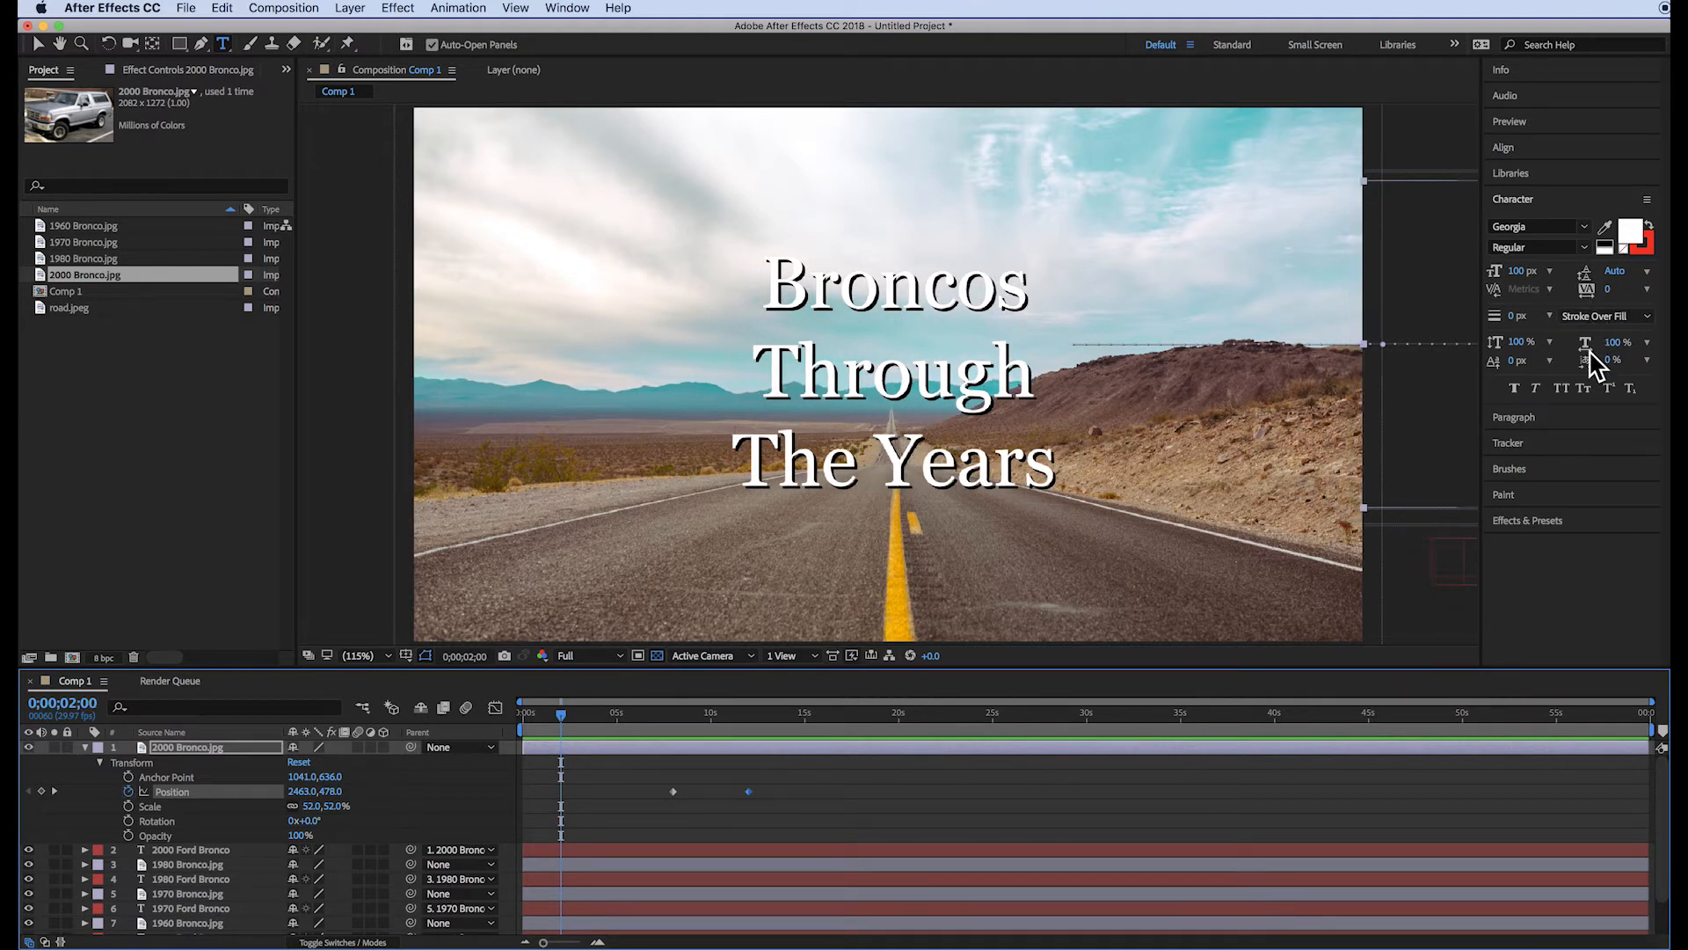
Step: Search the effects for blur and apply Gaussian Blur to the road.jpeg layer
{"action": "left_click", "coordinate": [1565, 526]}
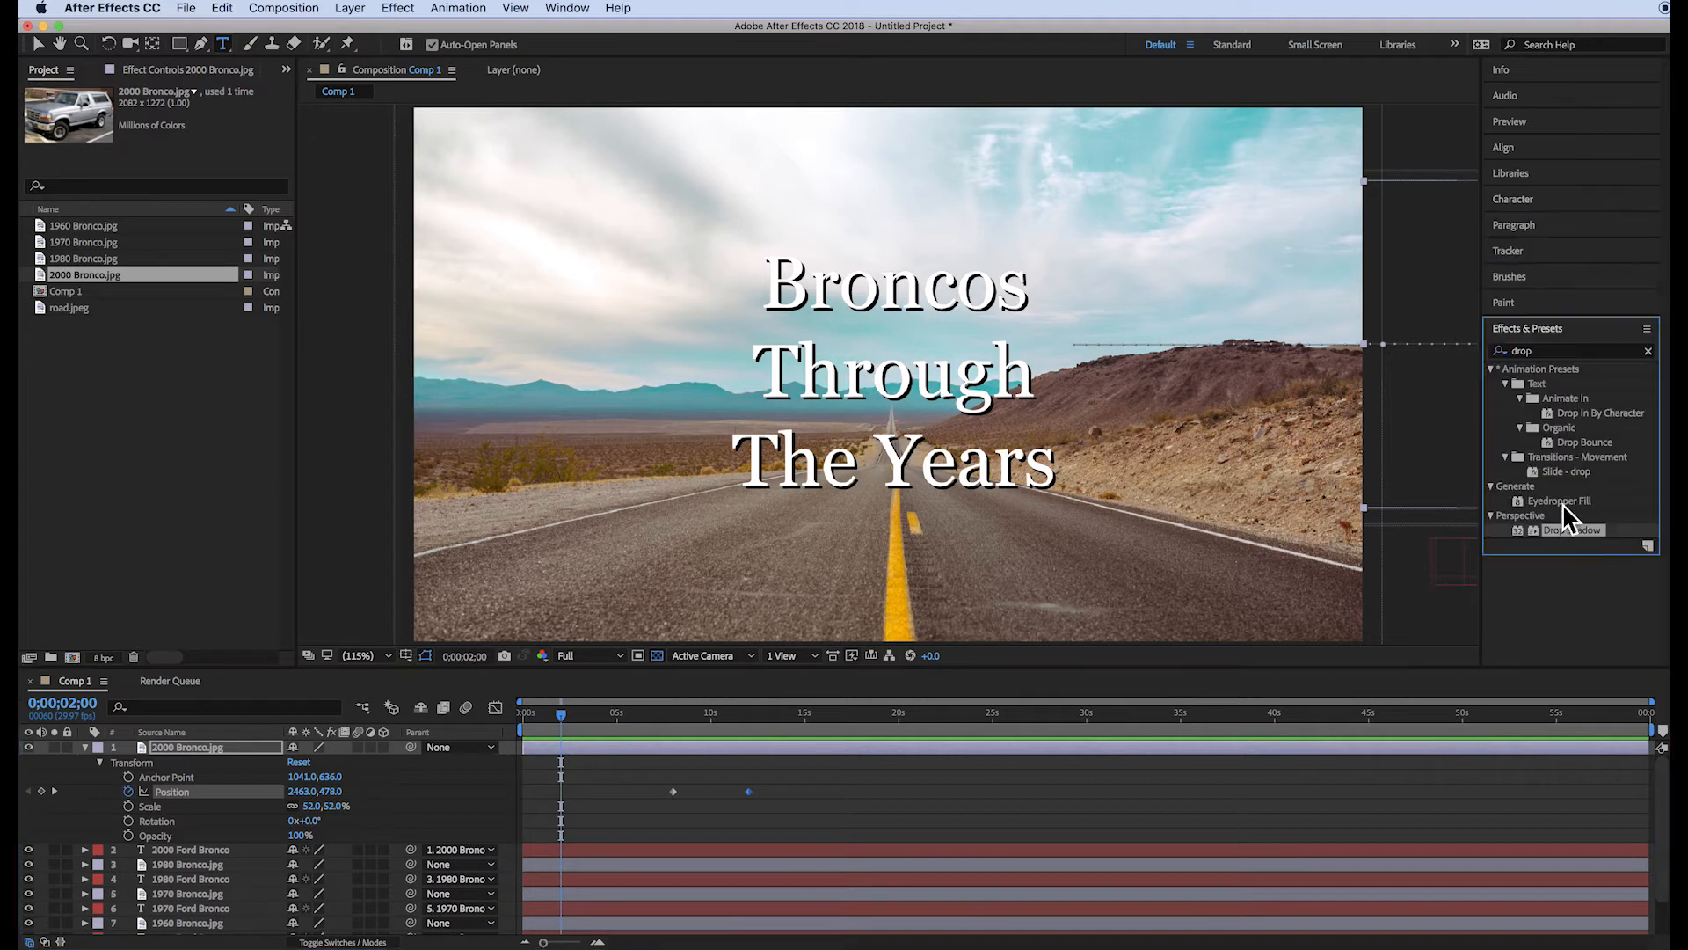
{"action": "left_click", "coordinate": [1537, 352]}
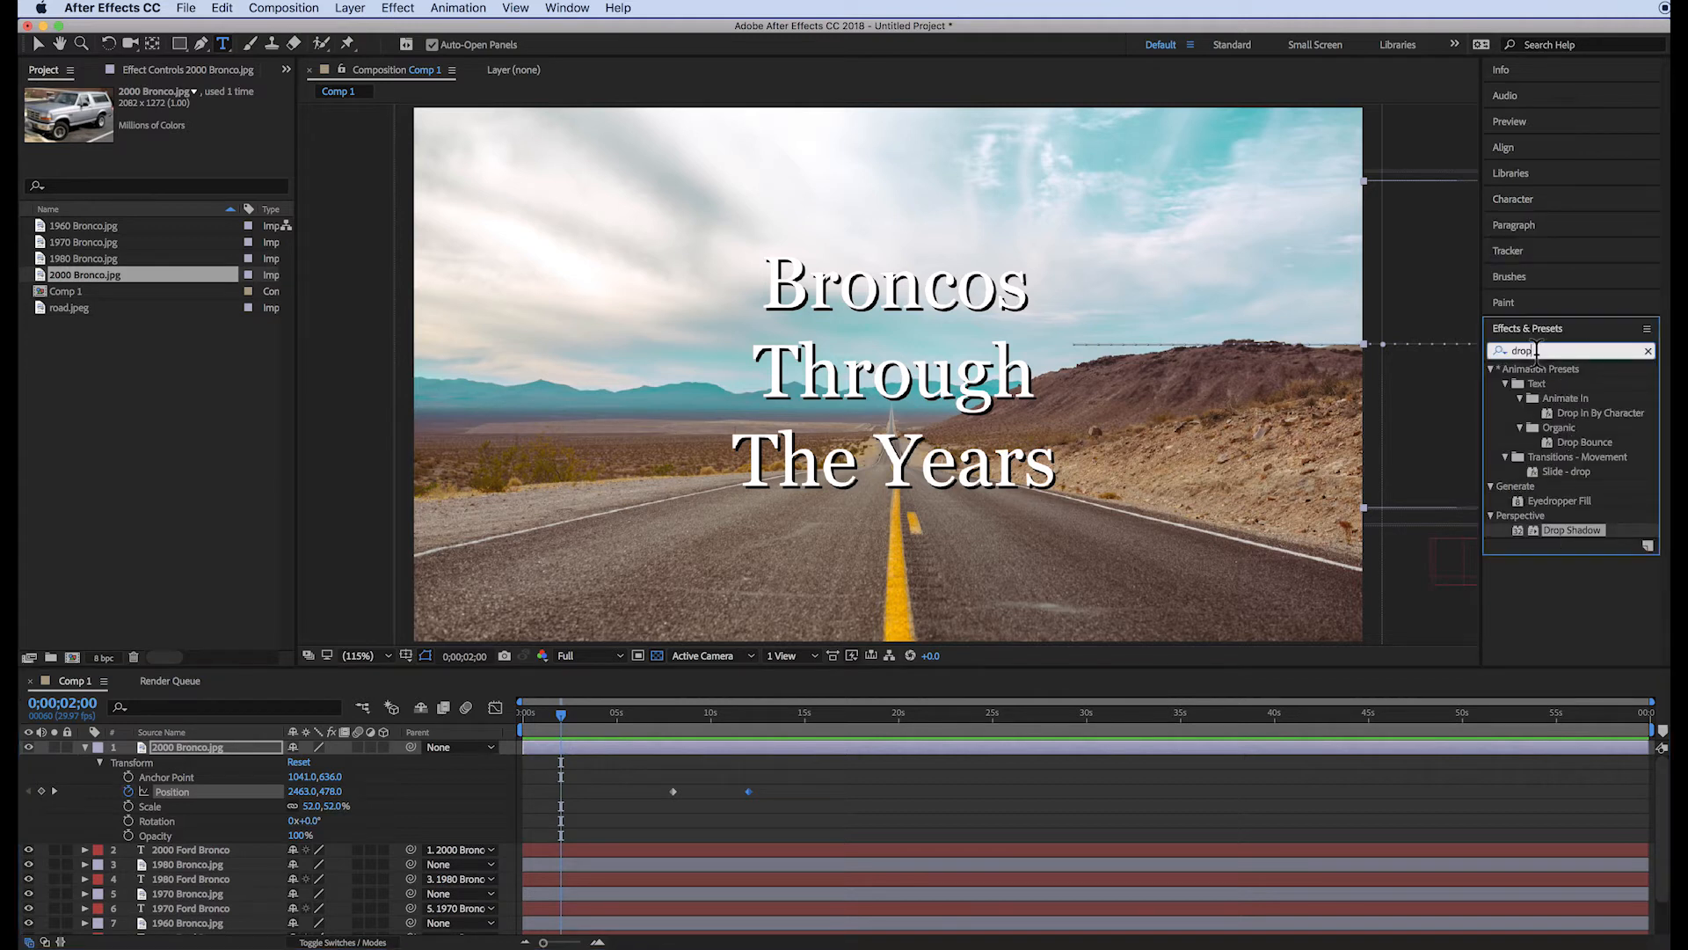
{"action": "left_click", "coordinate": [1499, 351]}
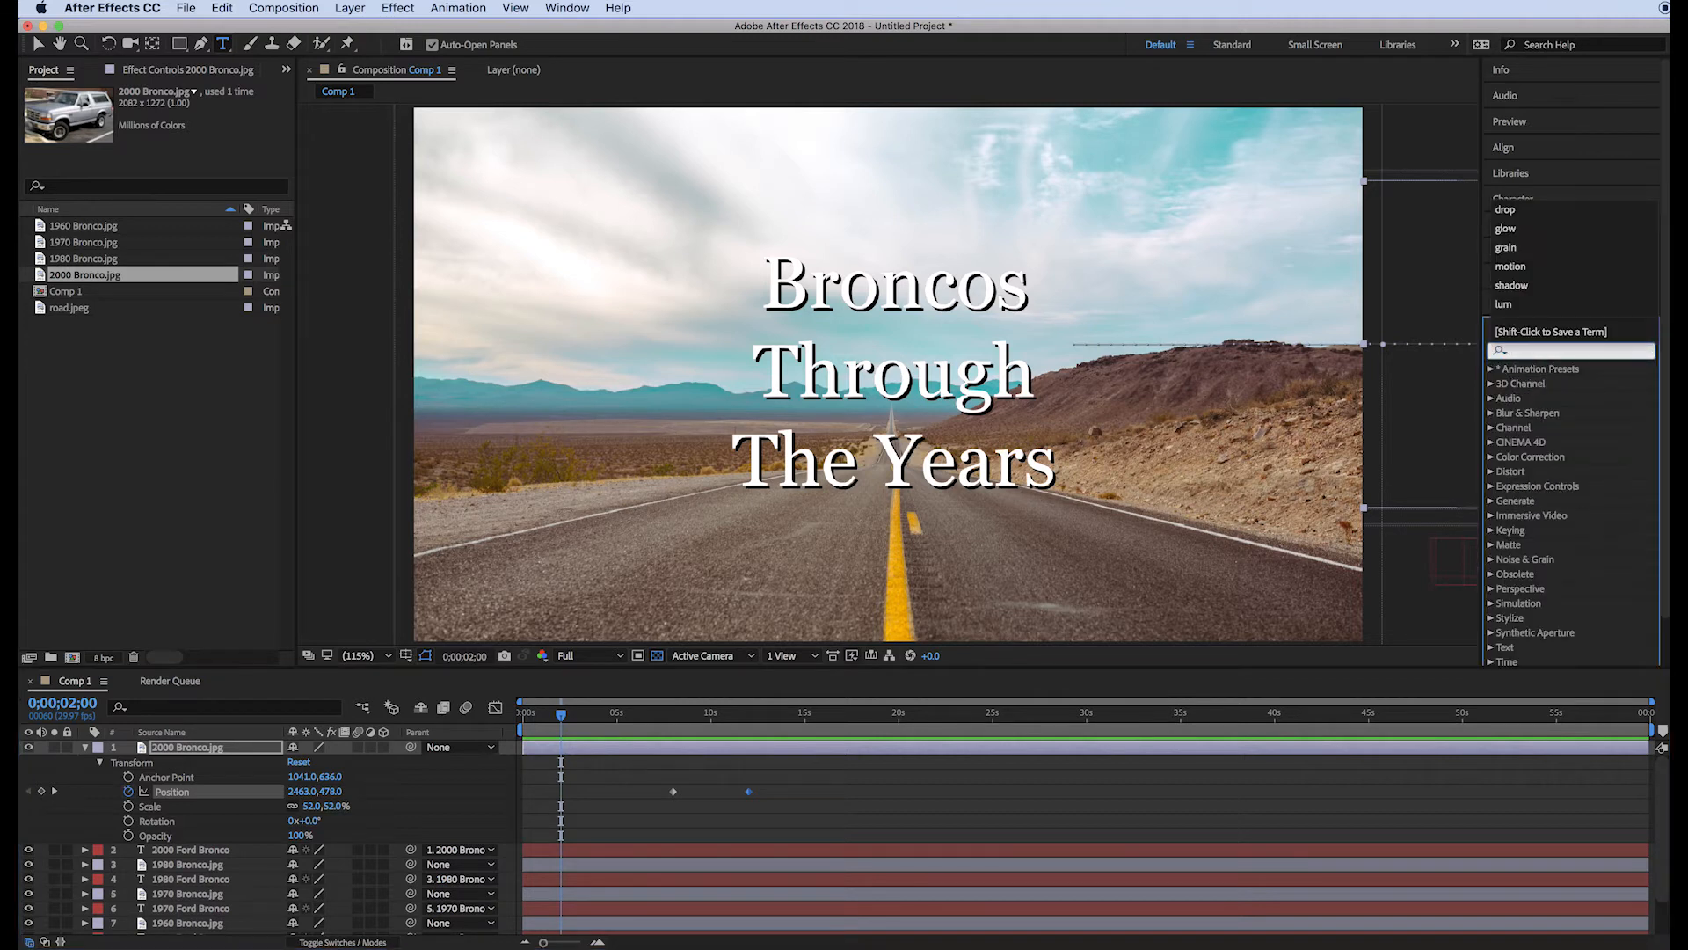
{"action": "type", "text": "blur"}
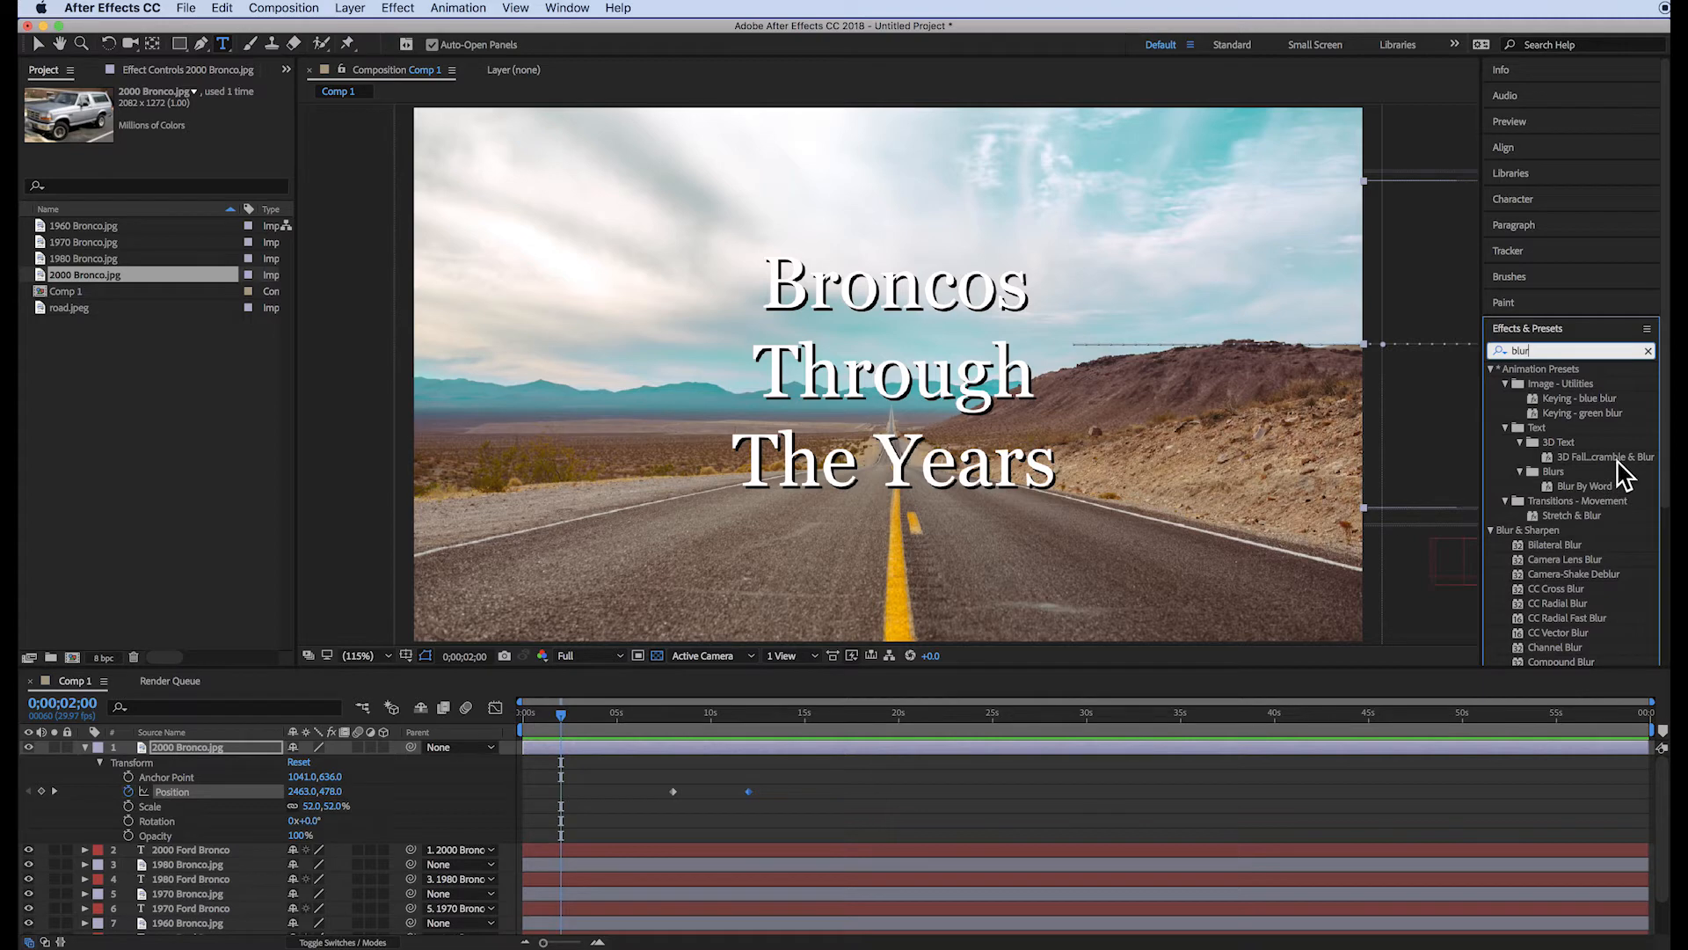
{"action": "scroll", "coordinate": [1620, 407], "scroll_direction": "down", "scroll_amount": 5}
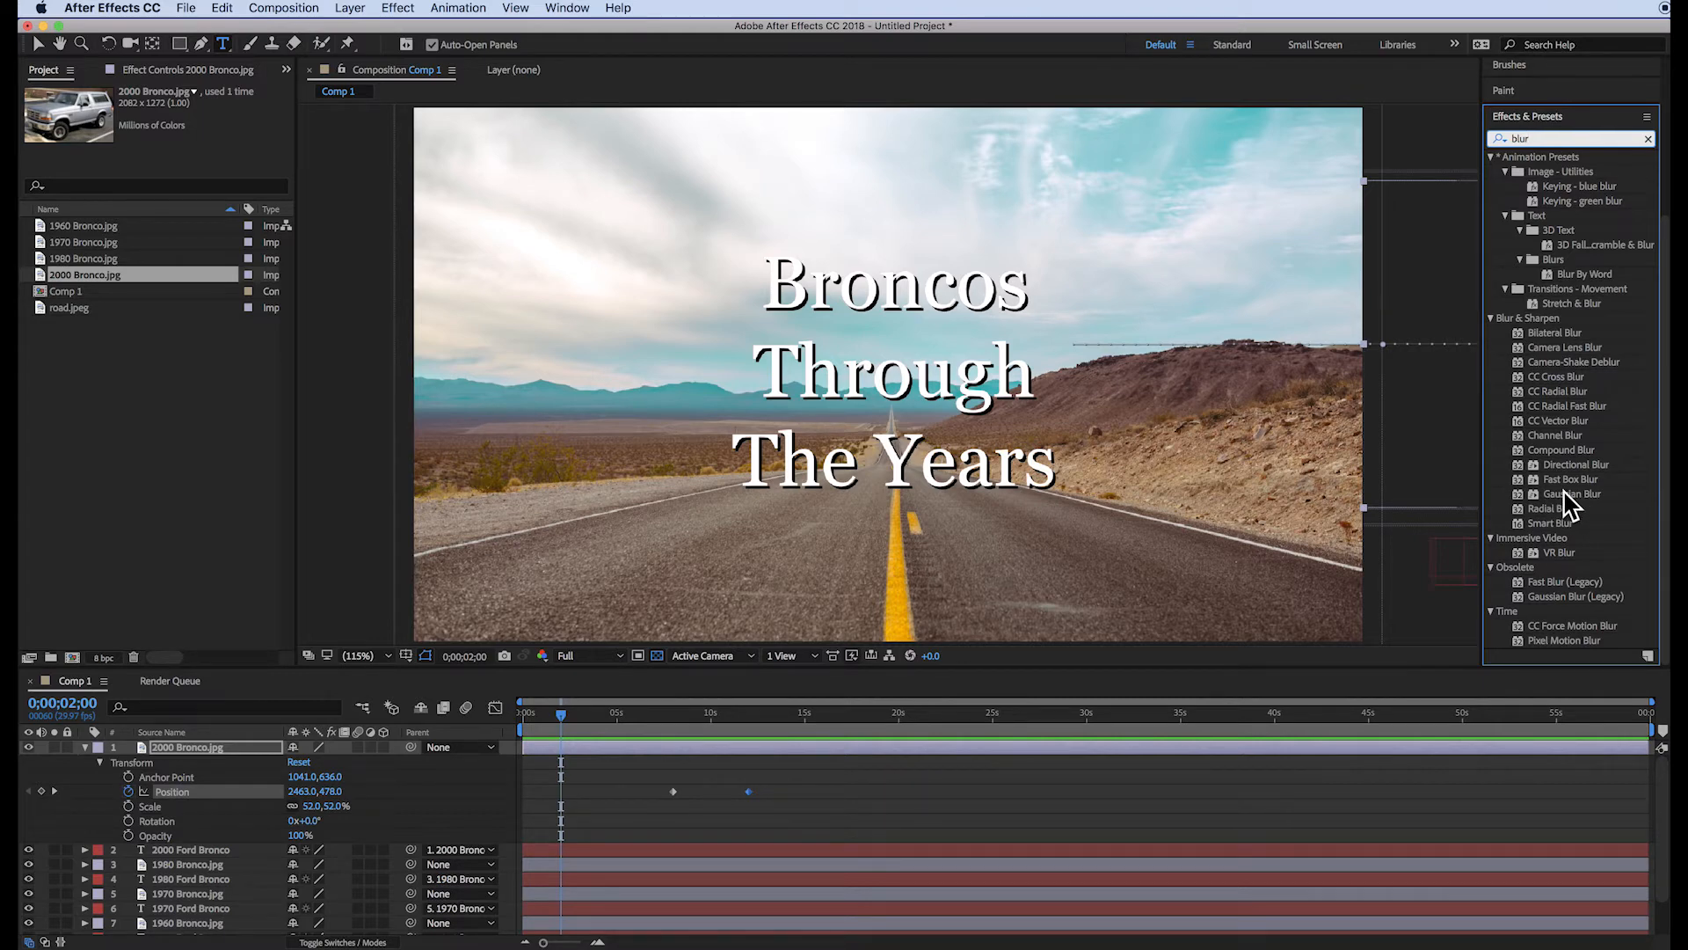
{"action": "left_click", "coordinate": [1551, 496]}
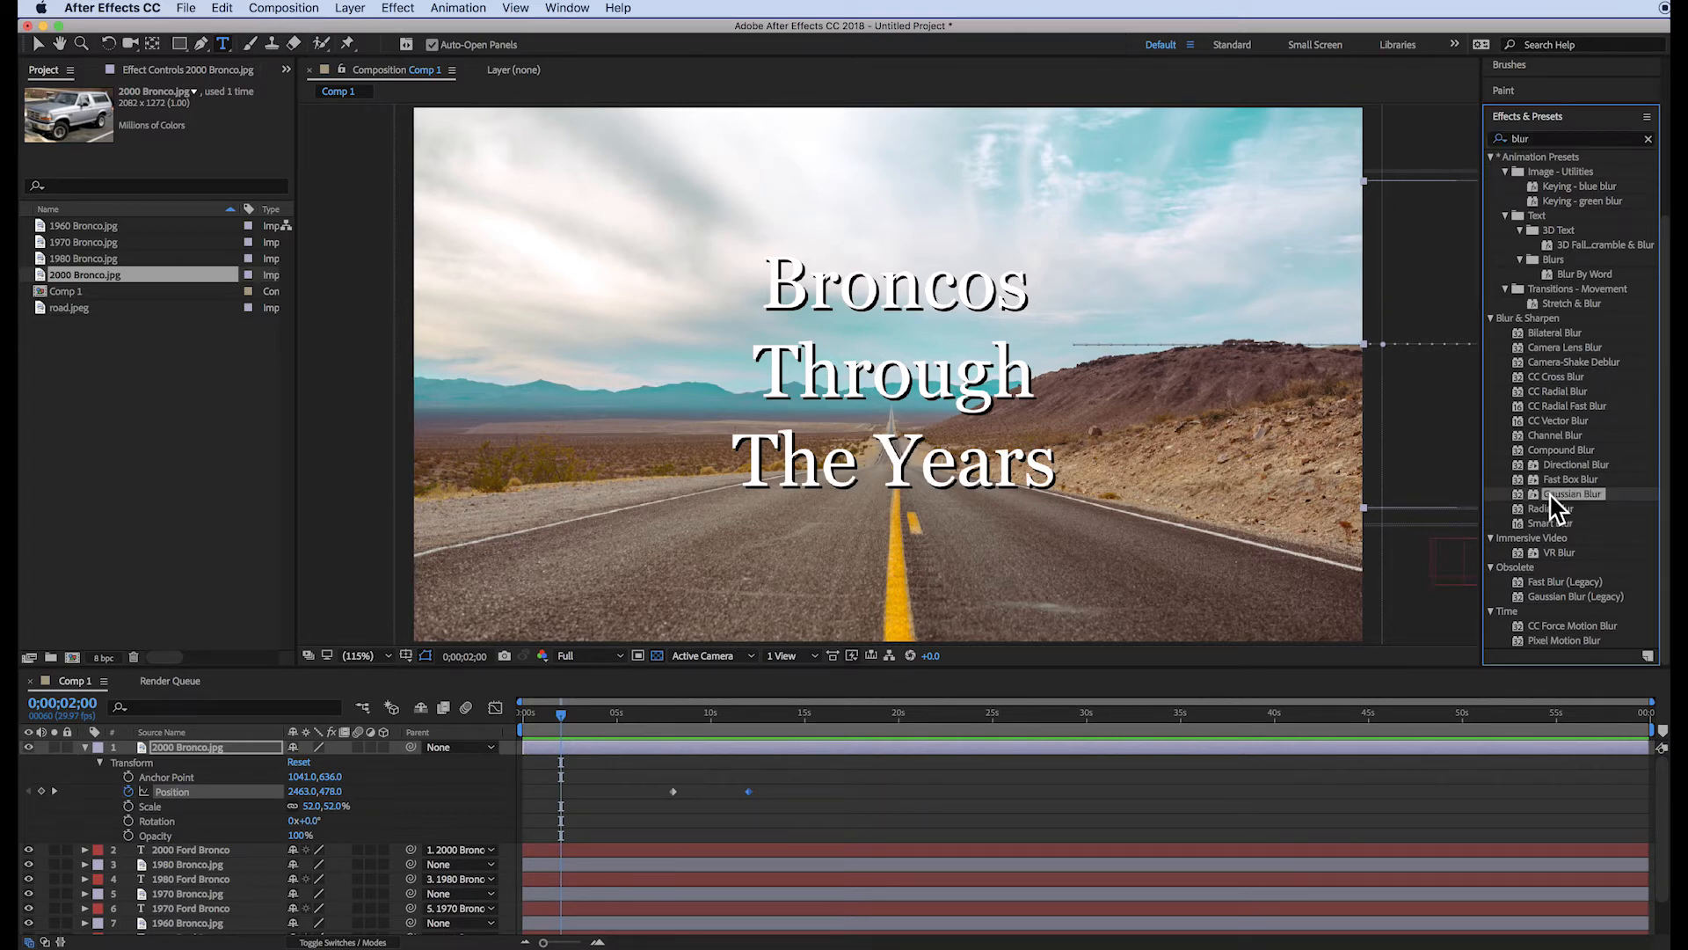
{"action": "left_click_drag", "start_coordinate": [1551, 497], "coordinate": [92, 758]}
{"action": "left_click", "coordinate": [85, 747]}
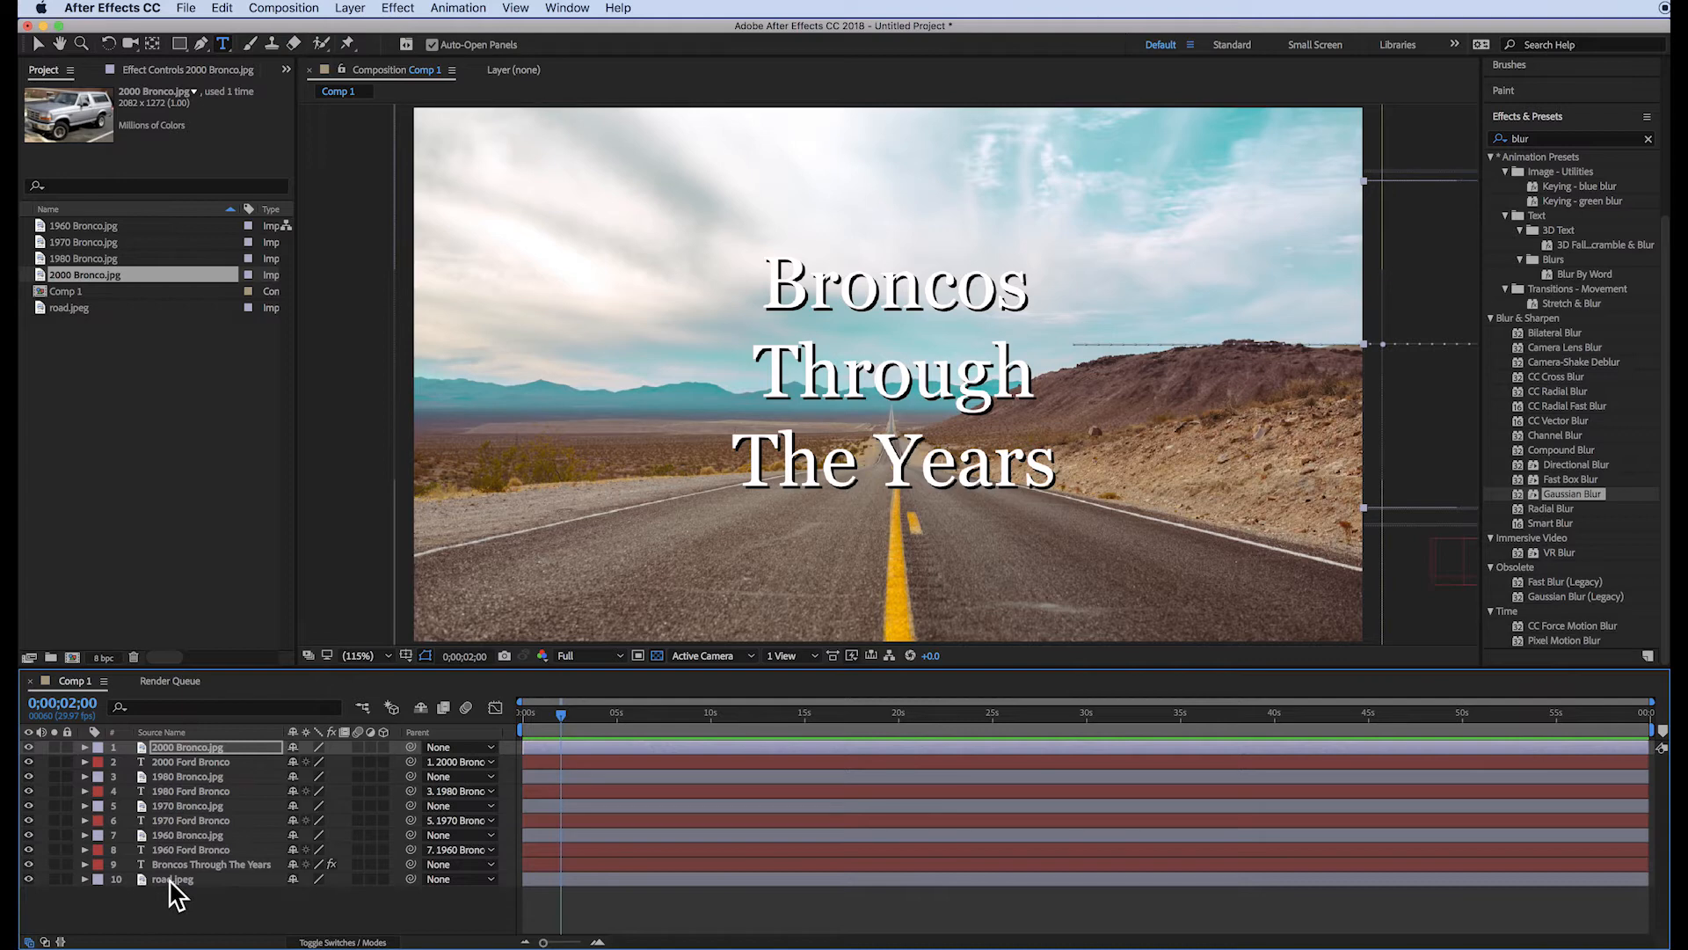
{"action": "left_click_drag", "start_coordinate": [1538, 498], "coordinate": [1008, 881]}
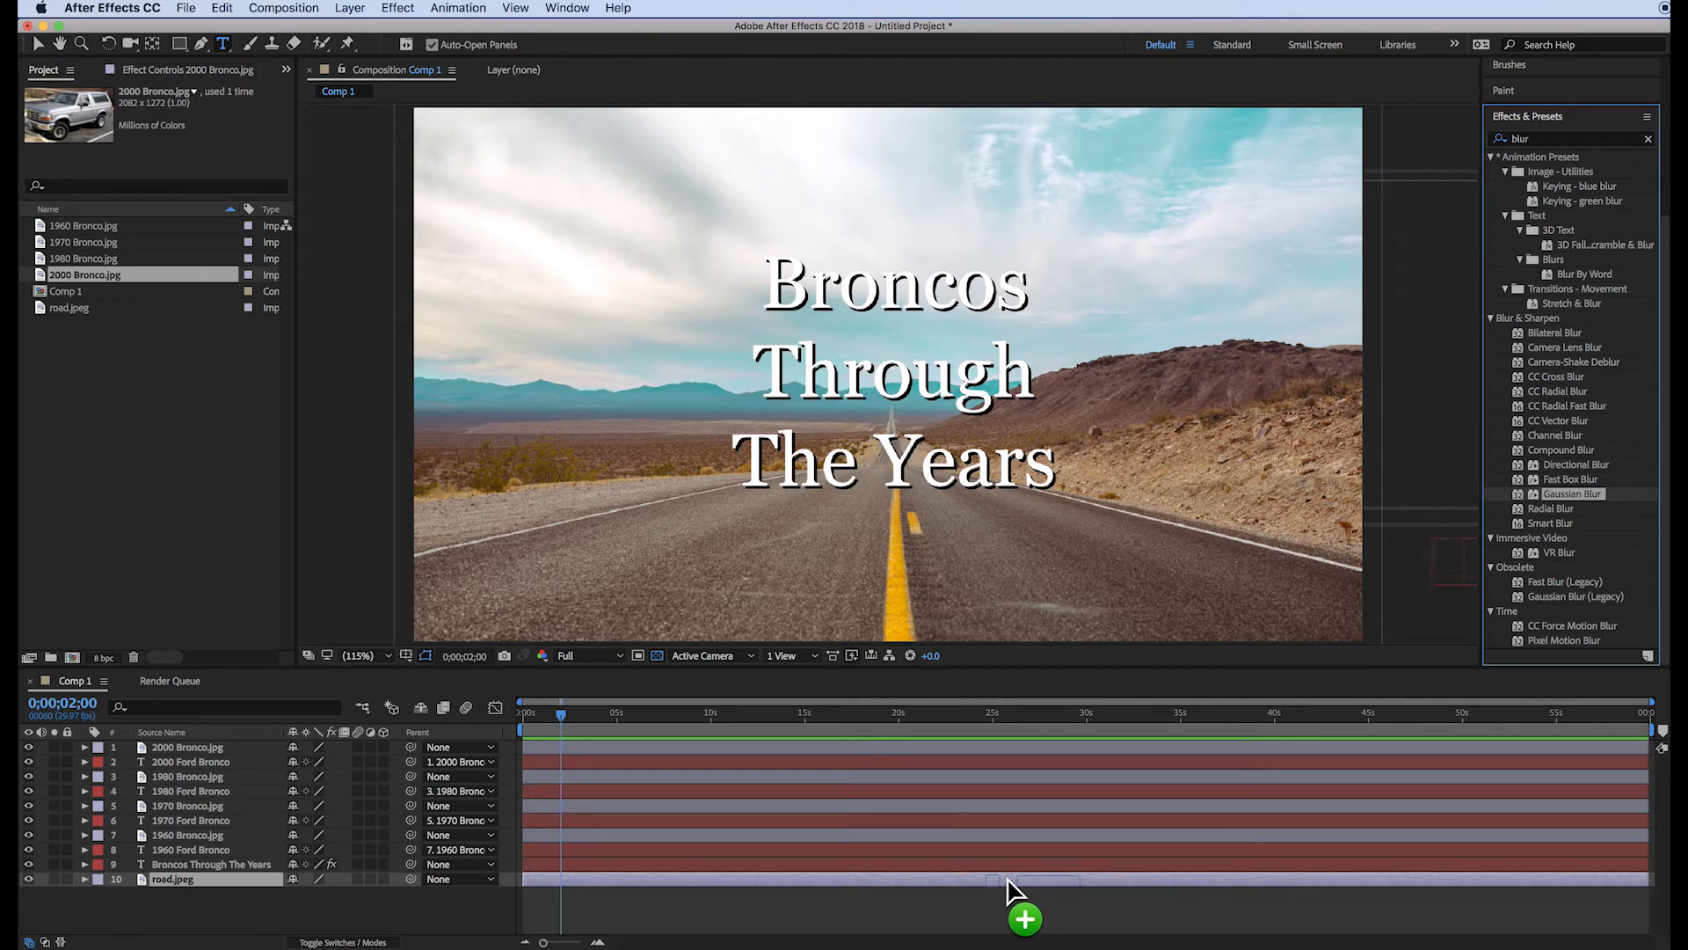
{"action": "left_click_drag", "start_coordinate": [1008, 881], "coordinate": [1007, 886]}
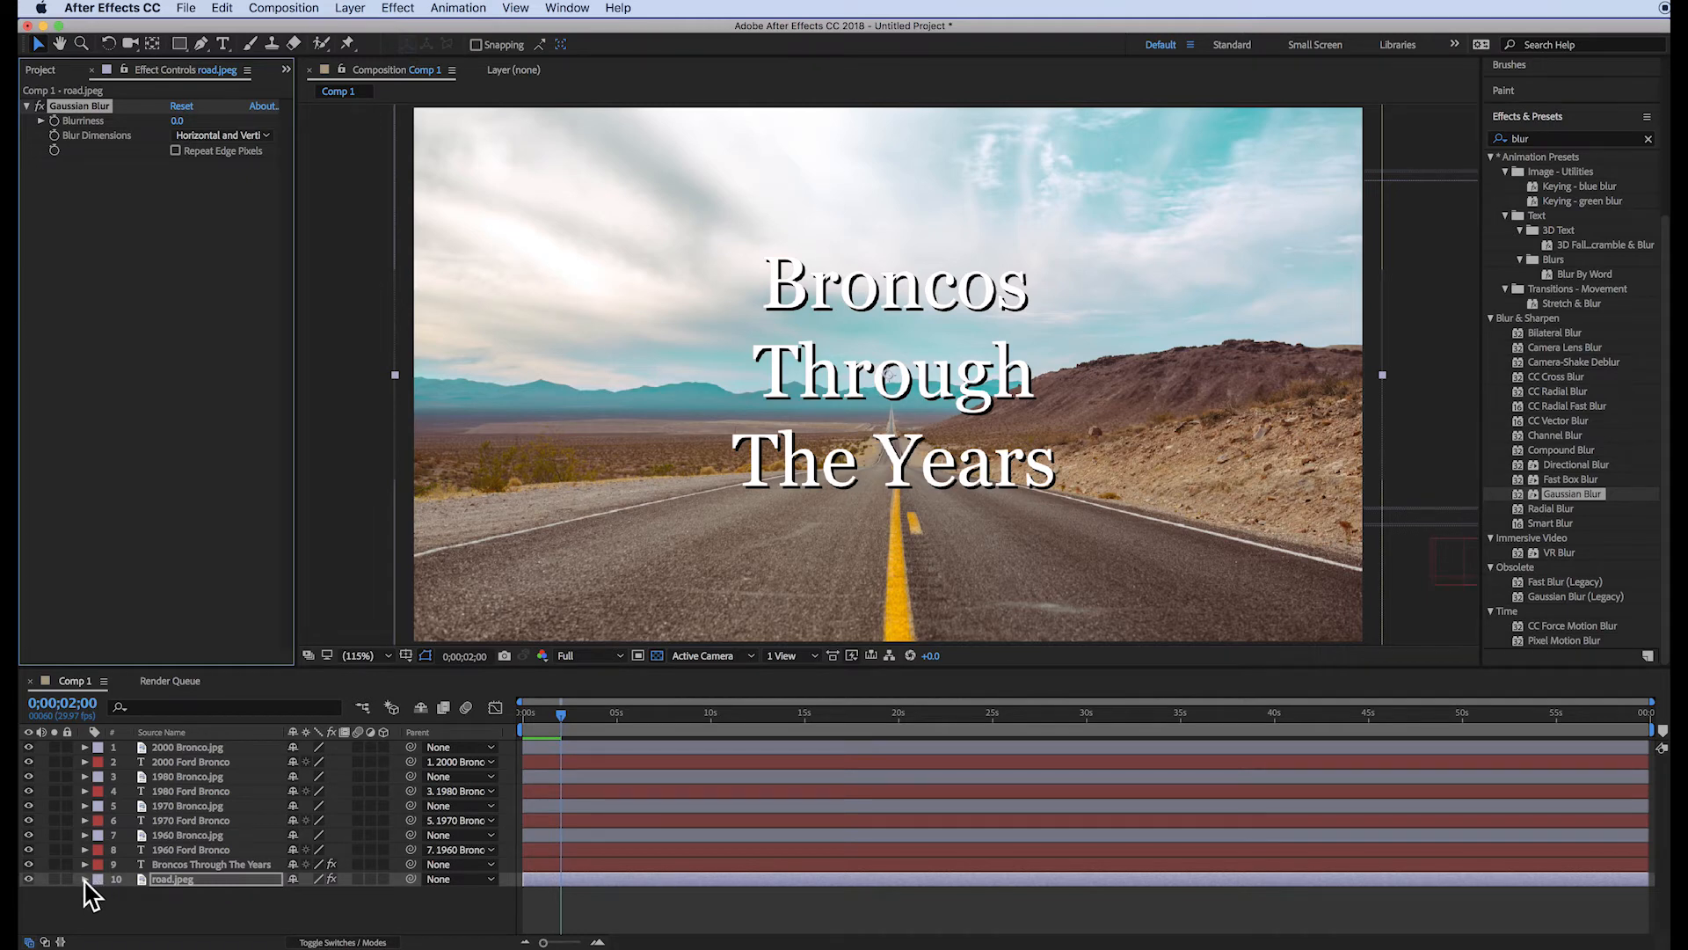
Step: Reveal road.jpeg's Gaussian Blur properties and add a Blurriness keyframe of 0 at 0;00;02;00
{"action": "left_click", "coordinate": [85, 879]}
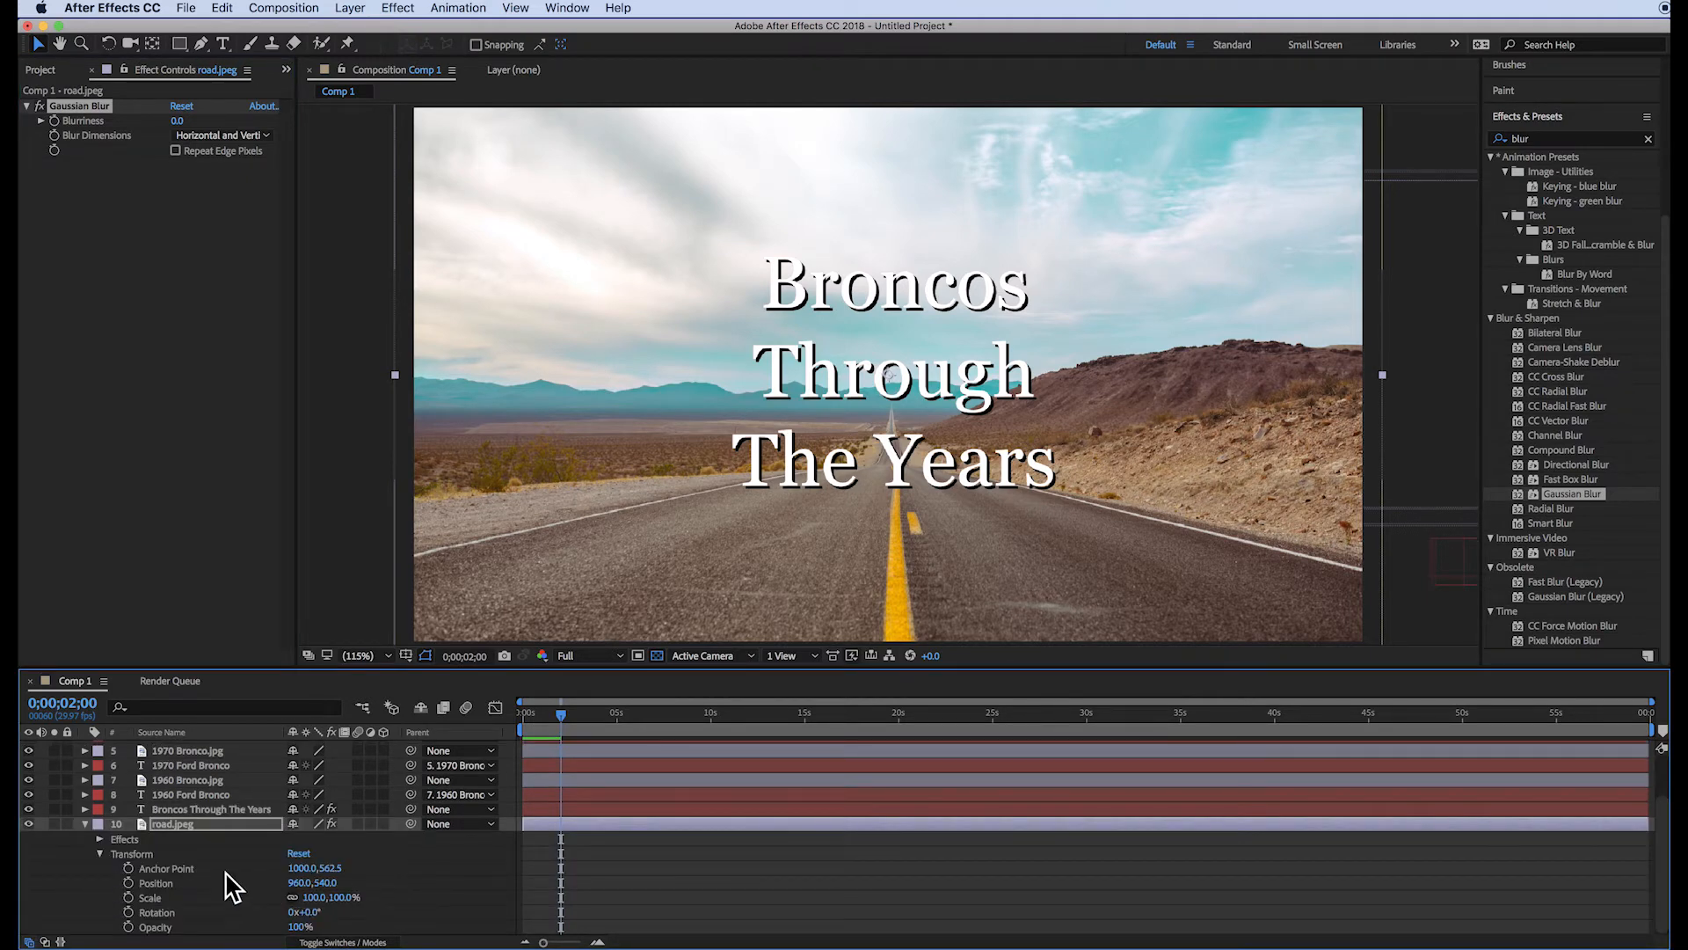
{"action": "left_click", "coordinate": [99, 854]}
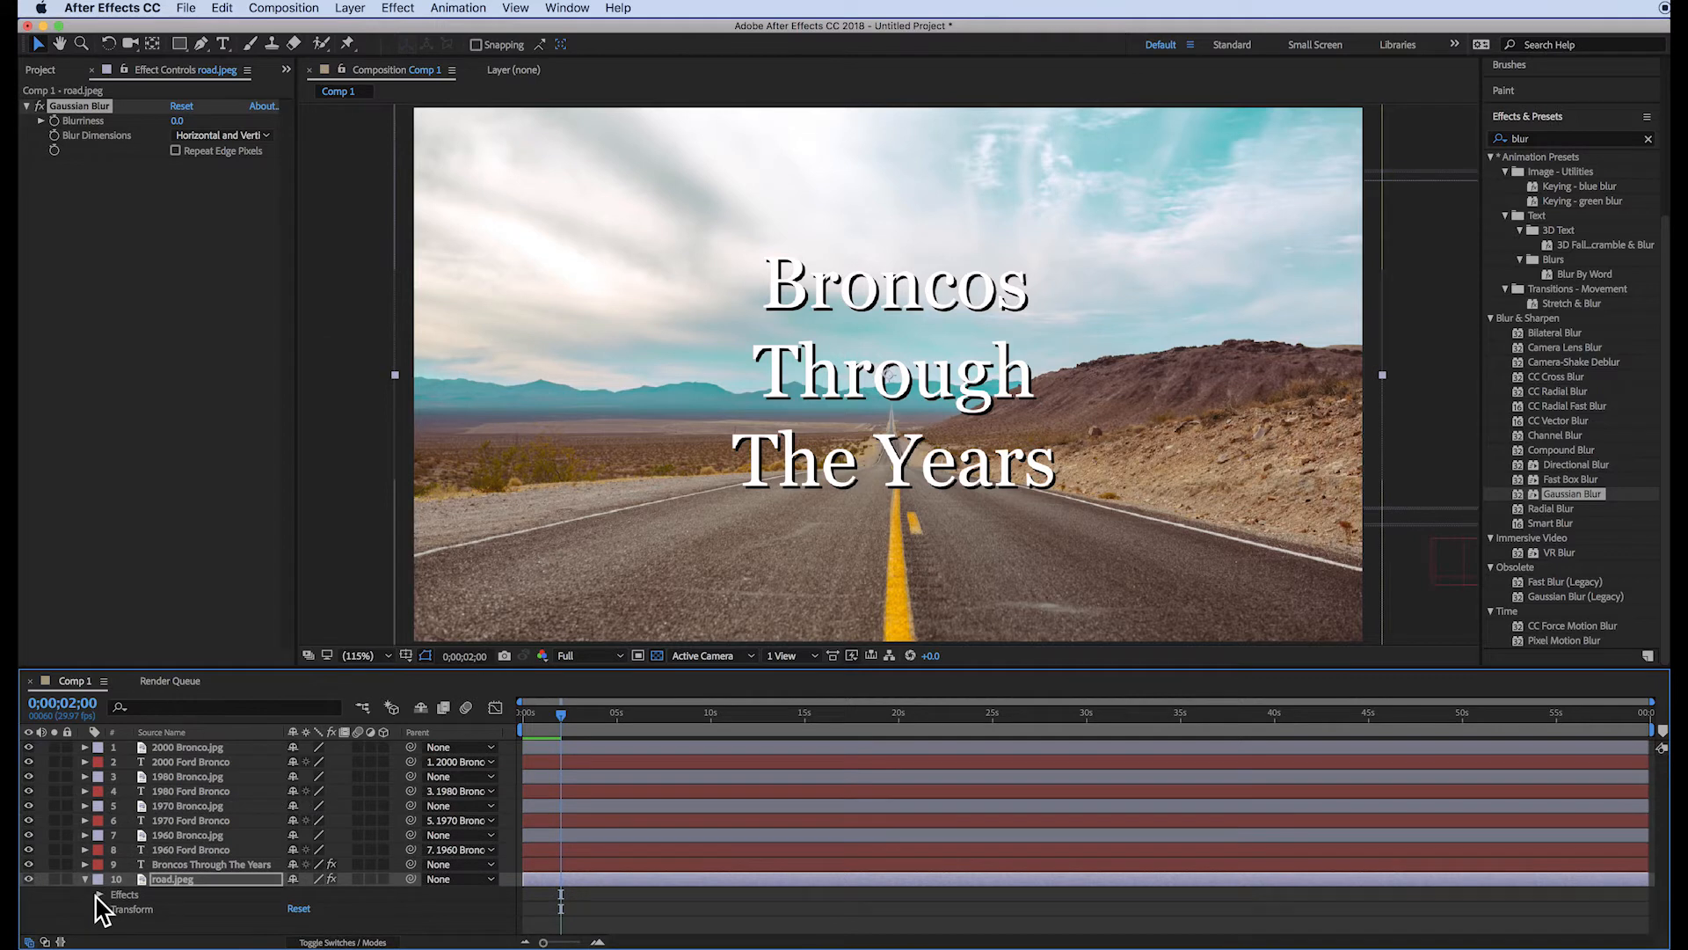
{"action": "left_click", "coordinate": [100, 895]}
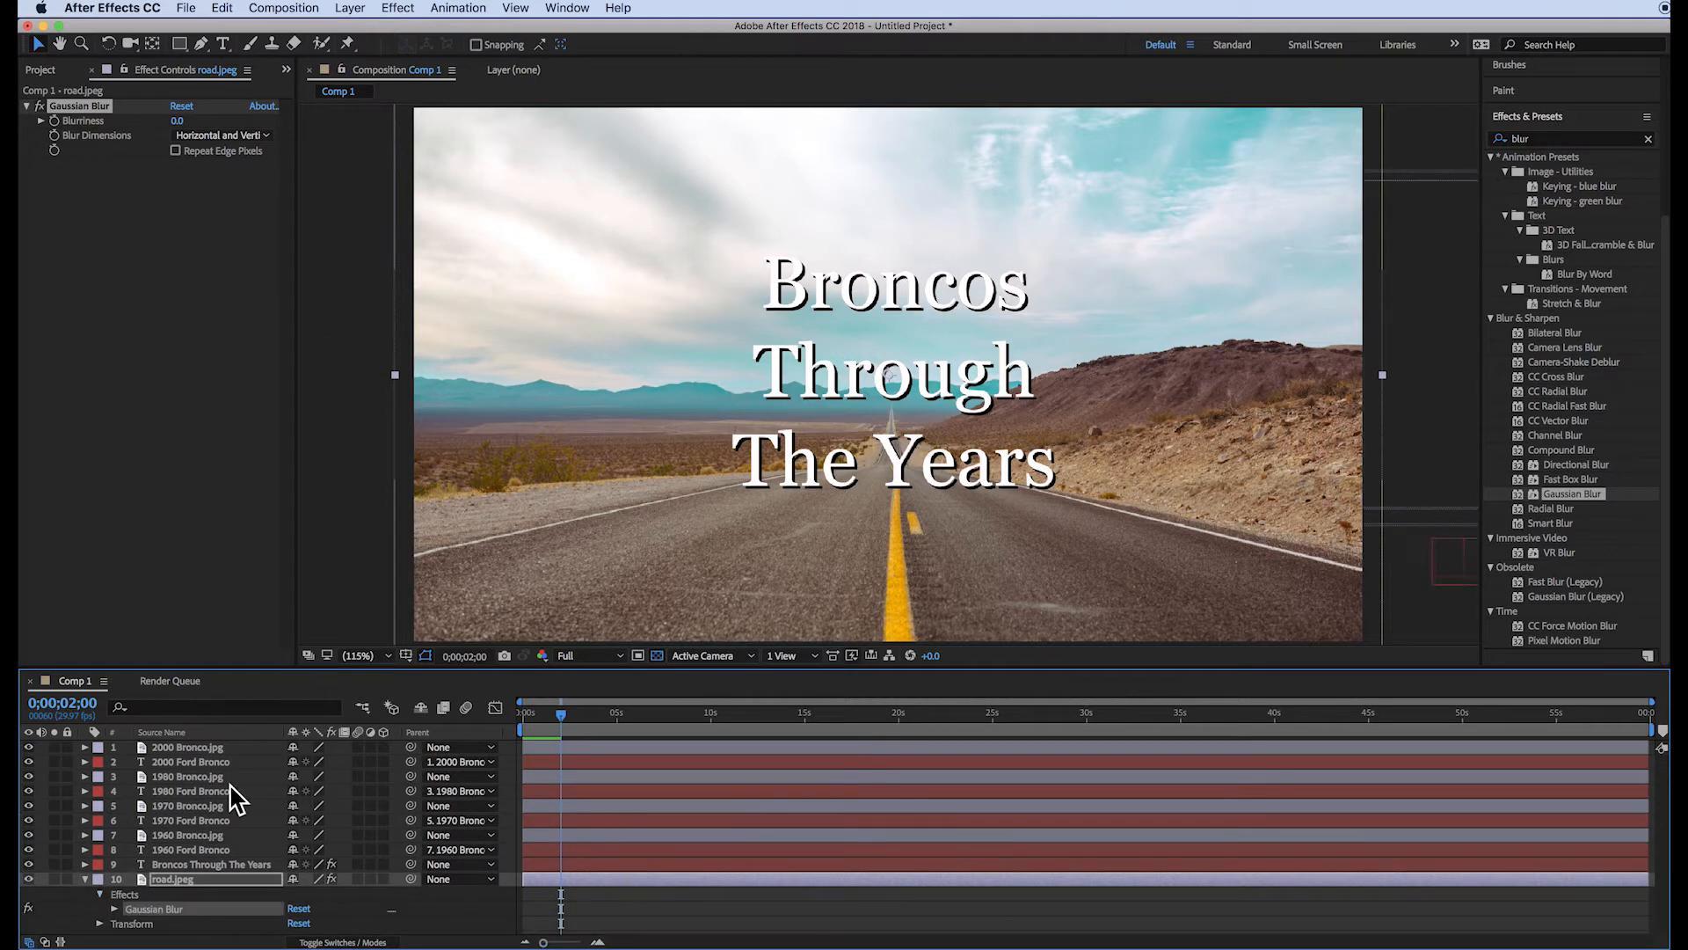
{"action": "left_click", "coordinate": [115, 910]}
{"action": "scroll", "coordinate": [446, 872], "scroll_direction": "down", "scroll_amount": 1}
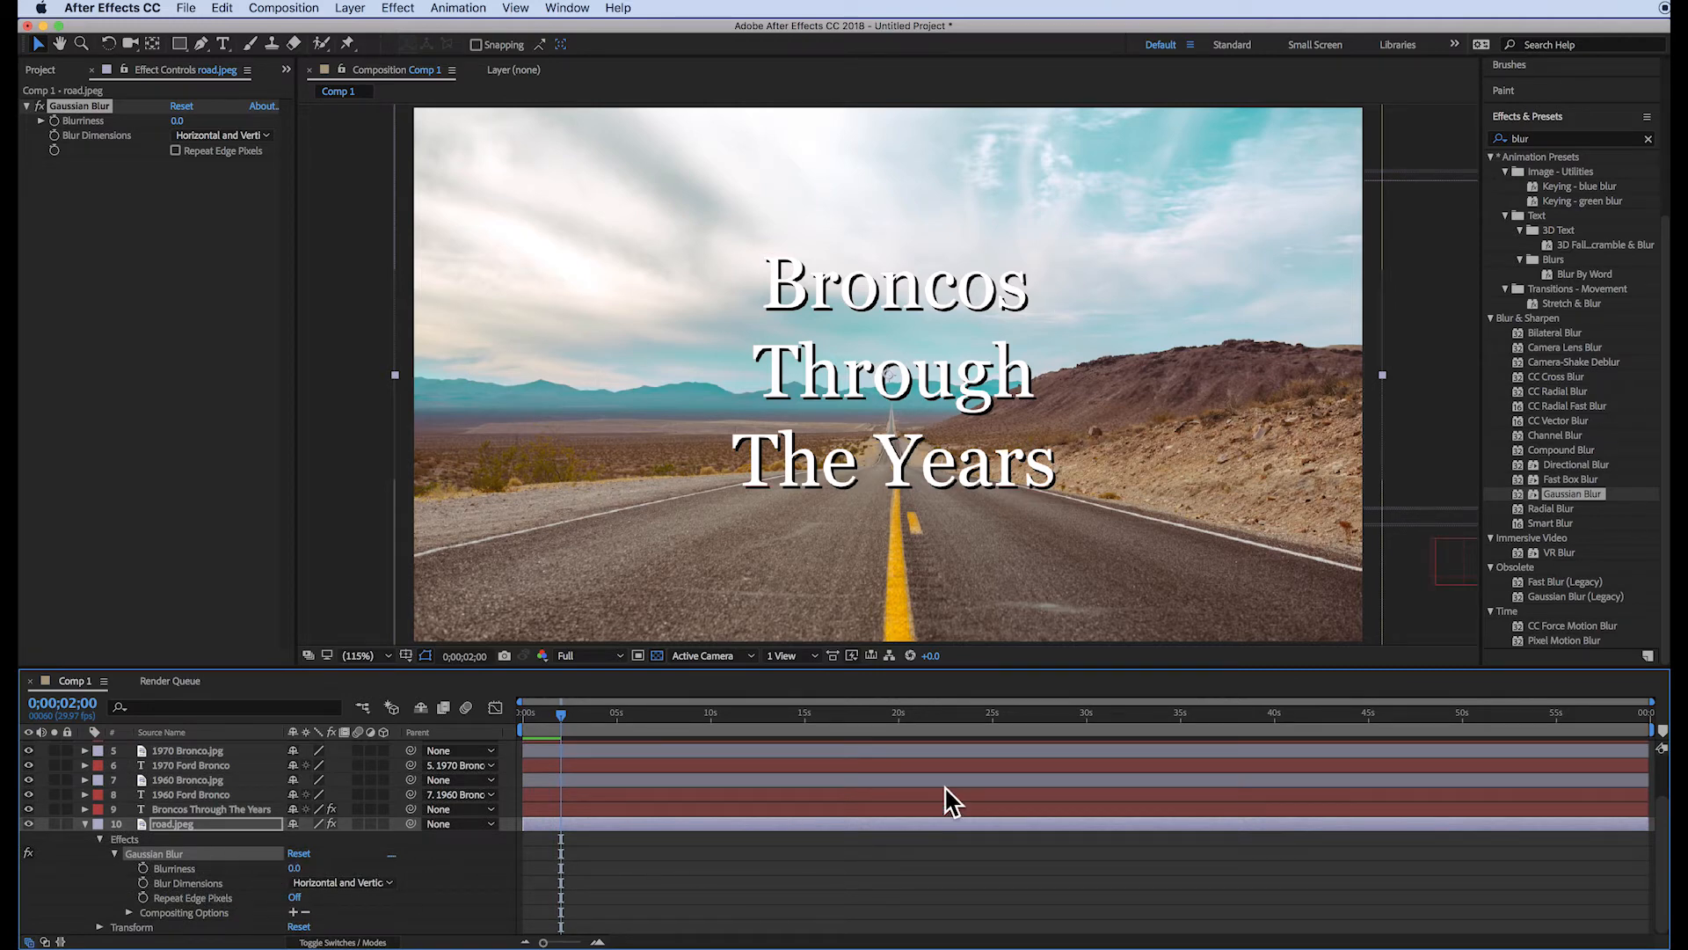
{"action": "left_click", "coordinate": [143, 869]}
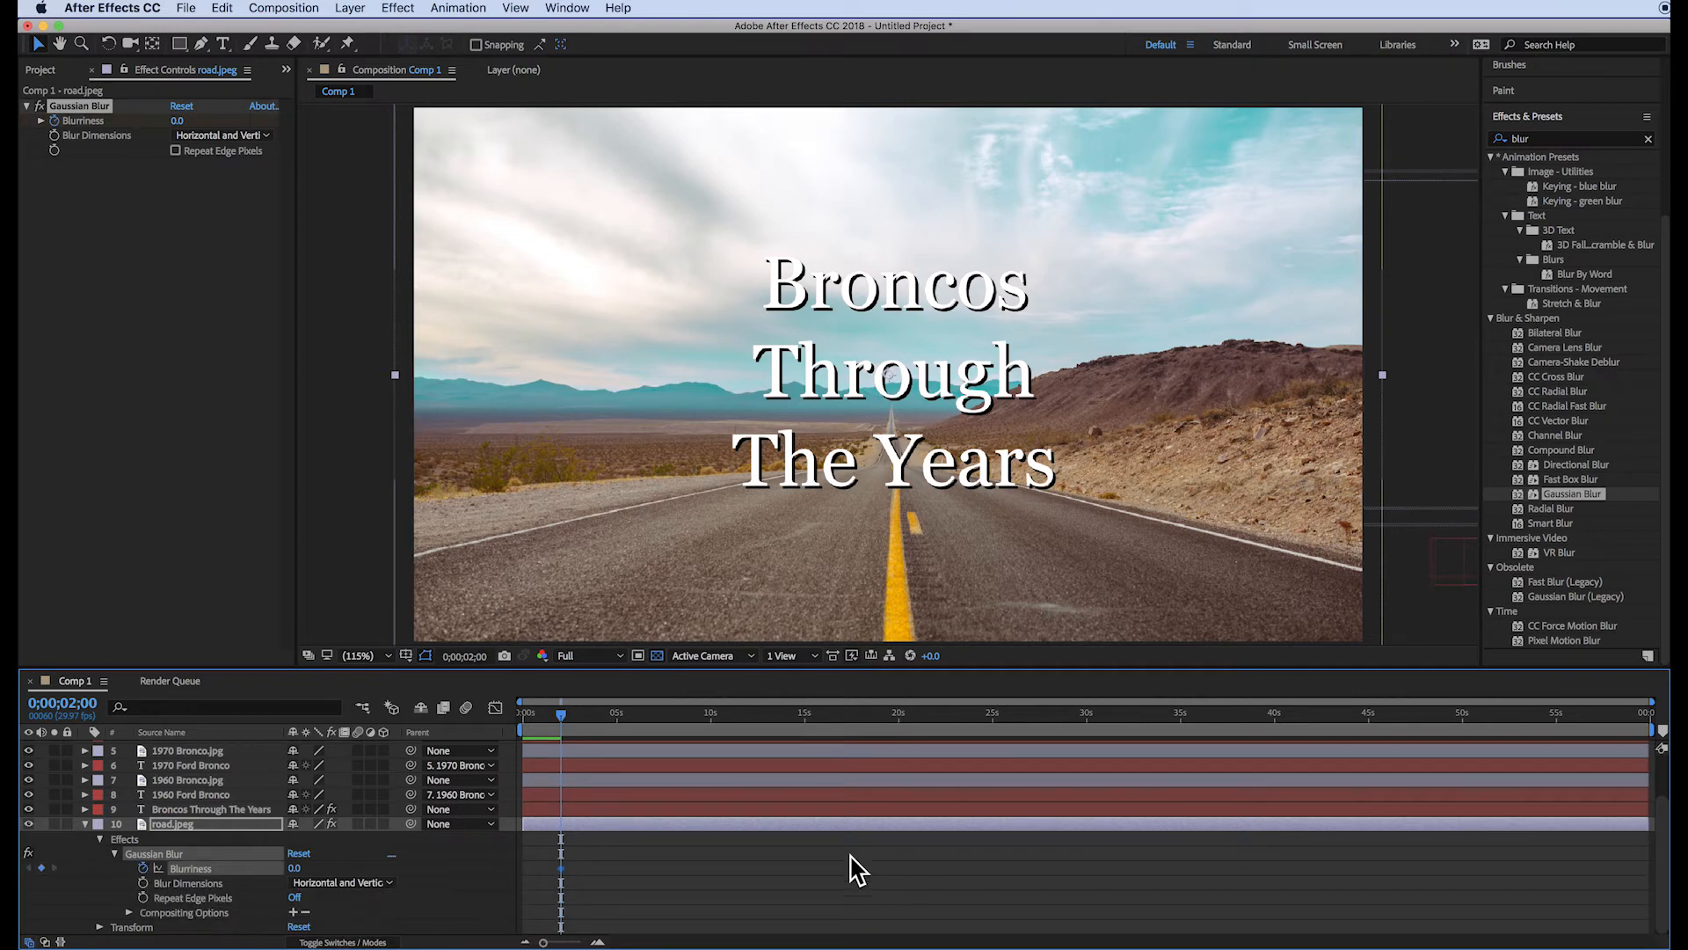
Step: At 0;00;04;00, keyframe the road background's Gaussian Blur Blurriness at 15
{"action": "left_click_drag", "start_coordinate": [563, 714], "coordinate": [599, 714]}
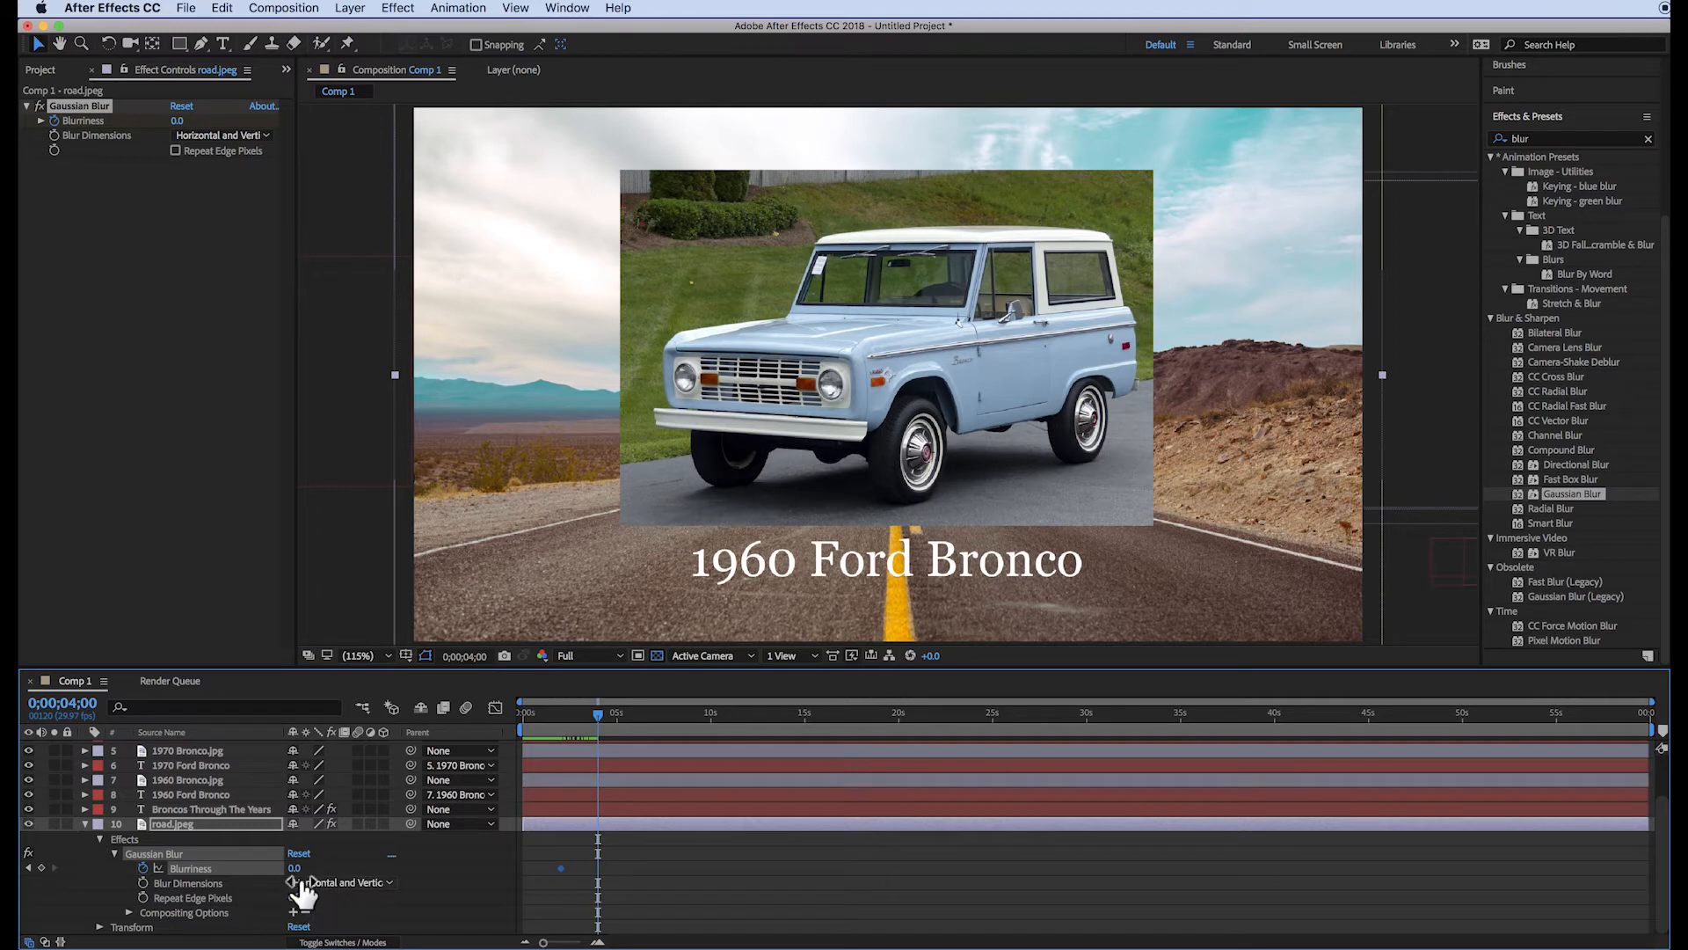
{"action": "left_click_drag", "start_coordinate": [294, 869], "coordinate": [318, 869]}
{"action": "left_click_drag", "start_coordinate": [294, 868], "coordinate": [396, 884]}
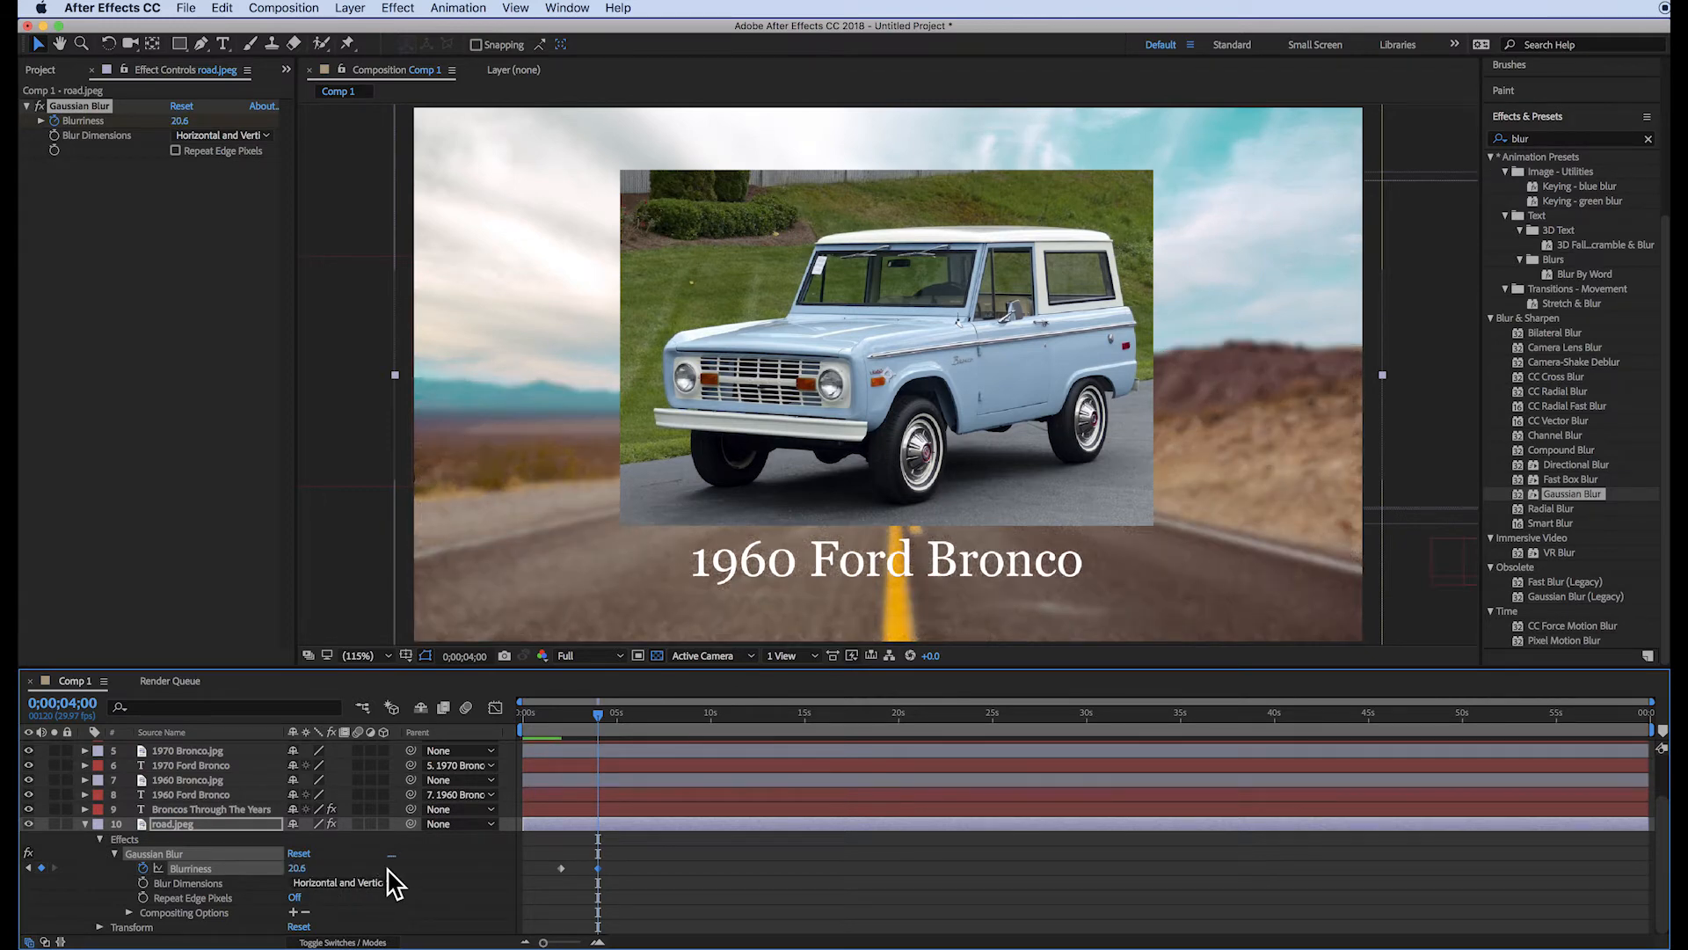
{"action": "left_click_drag", "start_coordinate": [302, 867], "coordinate": [294, 868]}
{"action": "left_click", "coordinate": [297, 869]}
Step: Preview the composition from the beginning to check the road background blurring behind the Bronco photos
{"action": "left_click_drag", "start_coordinate": [600, 713], "coordinate": [414, 735]}
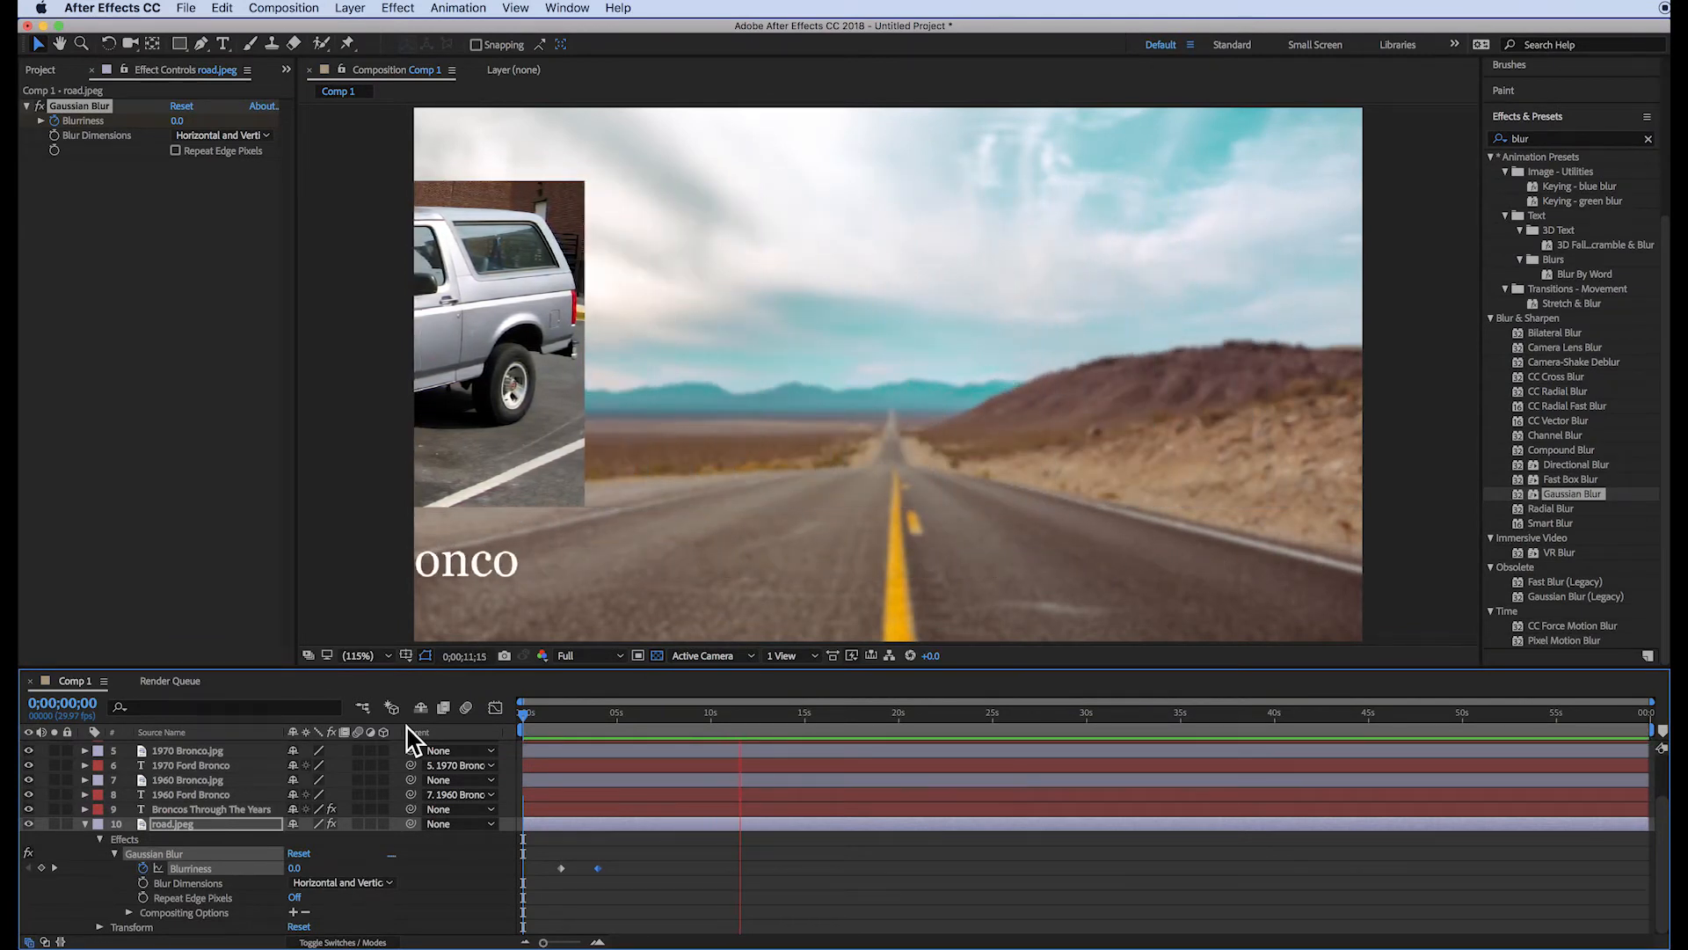
{"action": "key", "text": "space"}
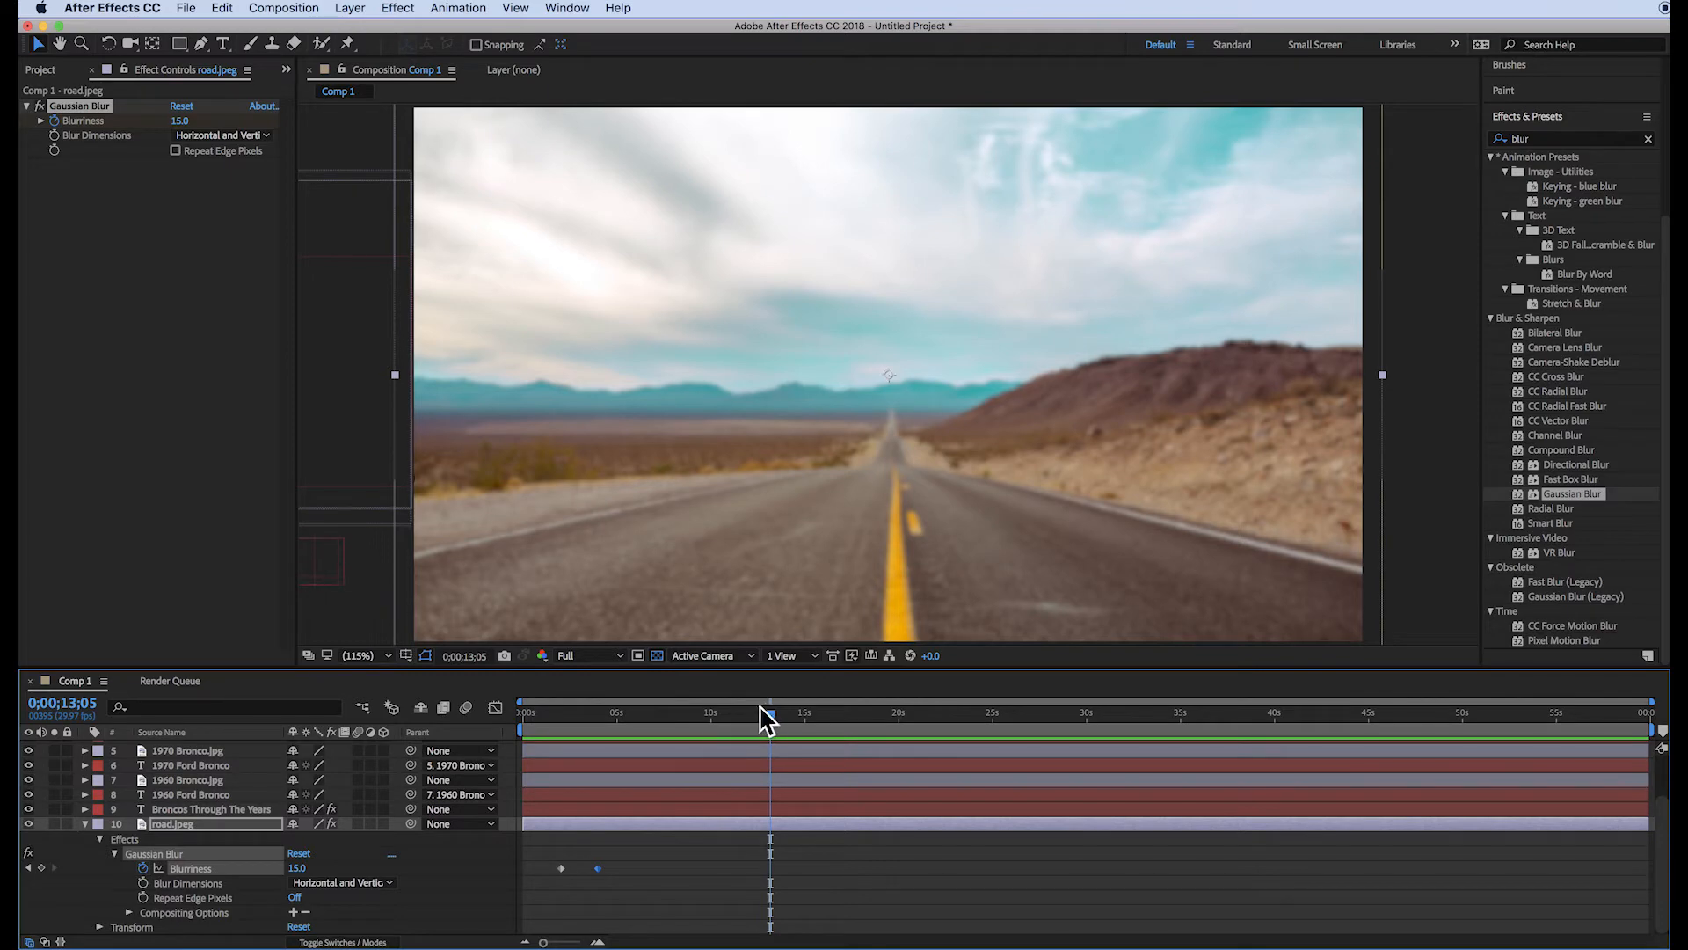
Step: Move the current time to exactly 0;00;08;00, where the 1980 Ford Bronco photo is centred
{"action": "left_click_drag", "start_coordinate": [771, 714], "coordinate": [672, 716]}
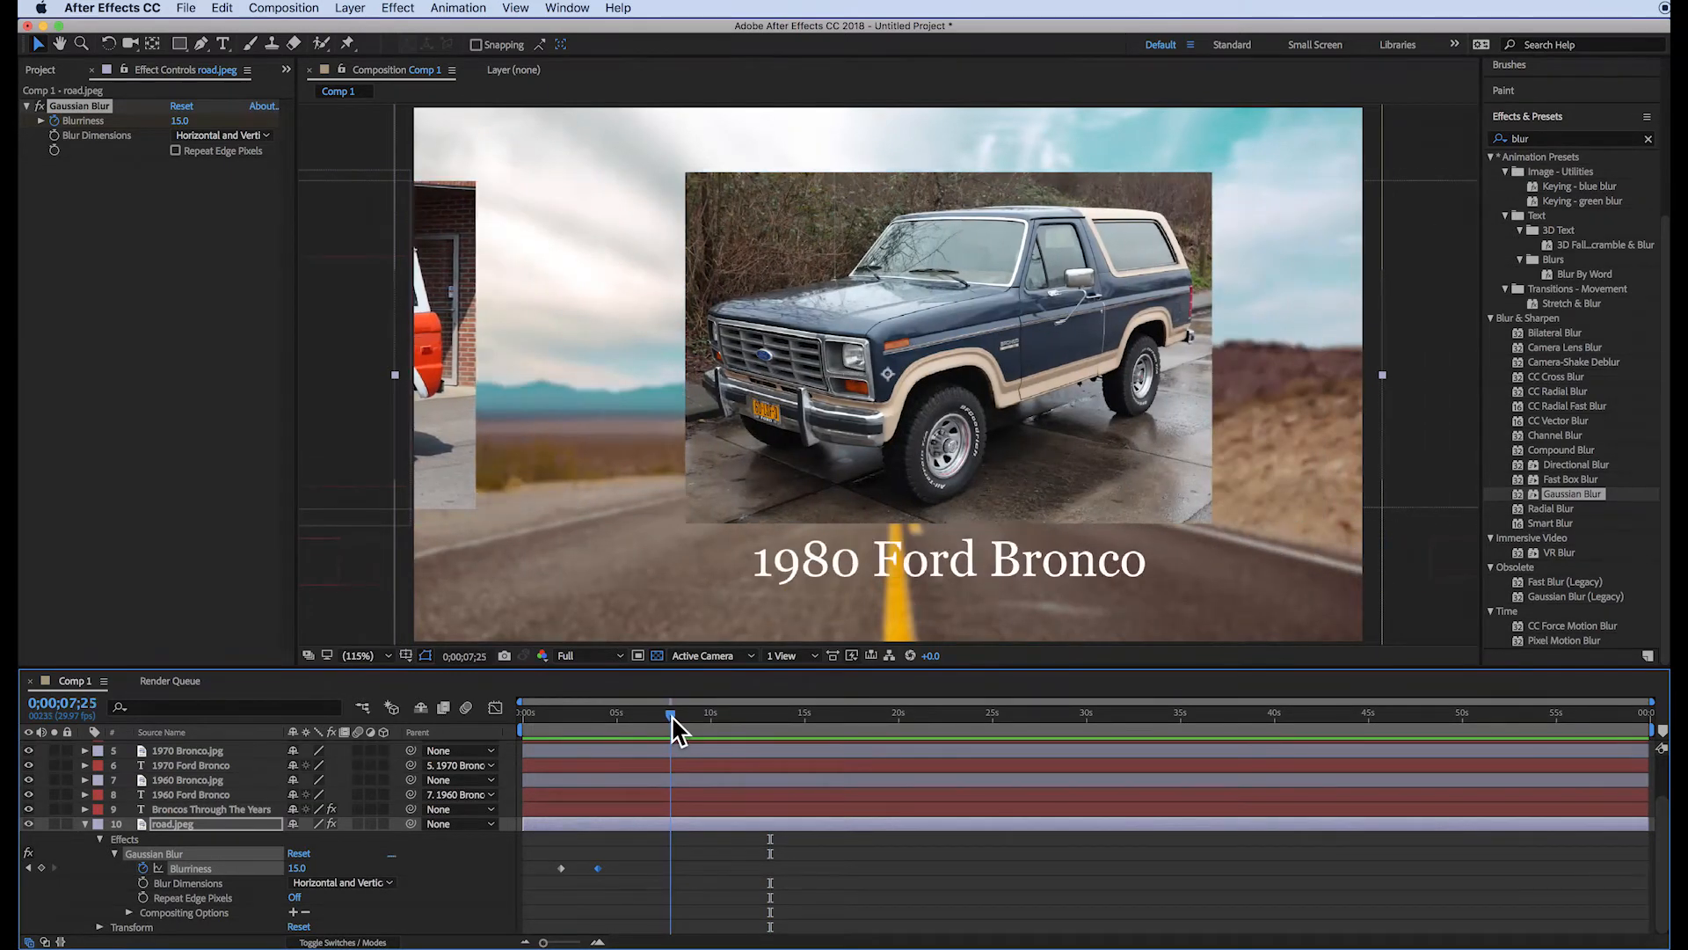
{"action": "key", "text": "super+Right"}
{"action": "key", "text": "super+Right"}
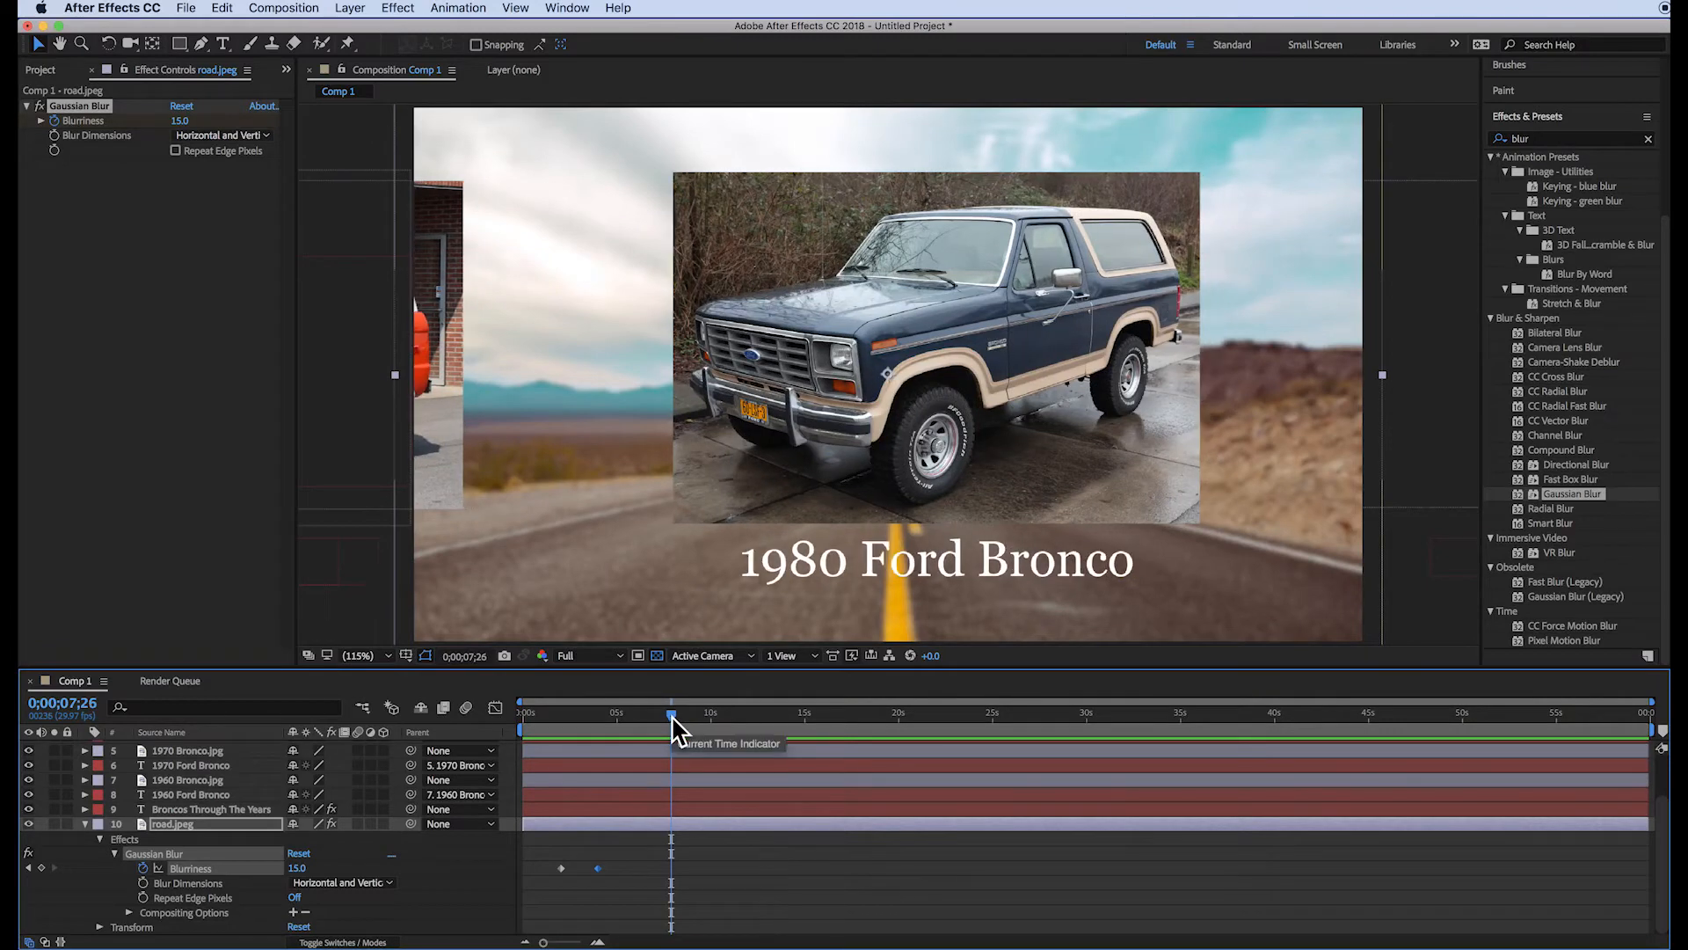
{"action": "key", "text": "super+Right"}
{"action": "key", "text": "super+Right"}
{"action": "key", "text": "super+Right"}
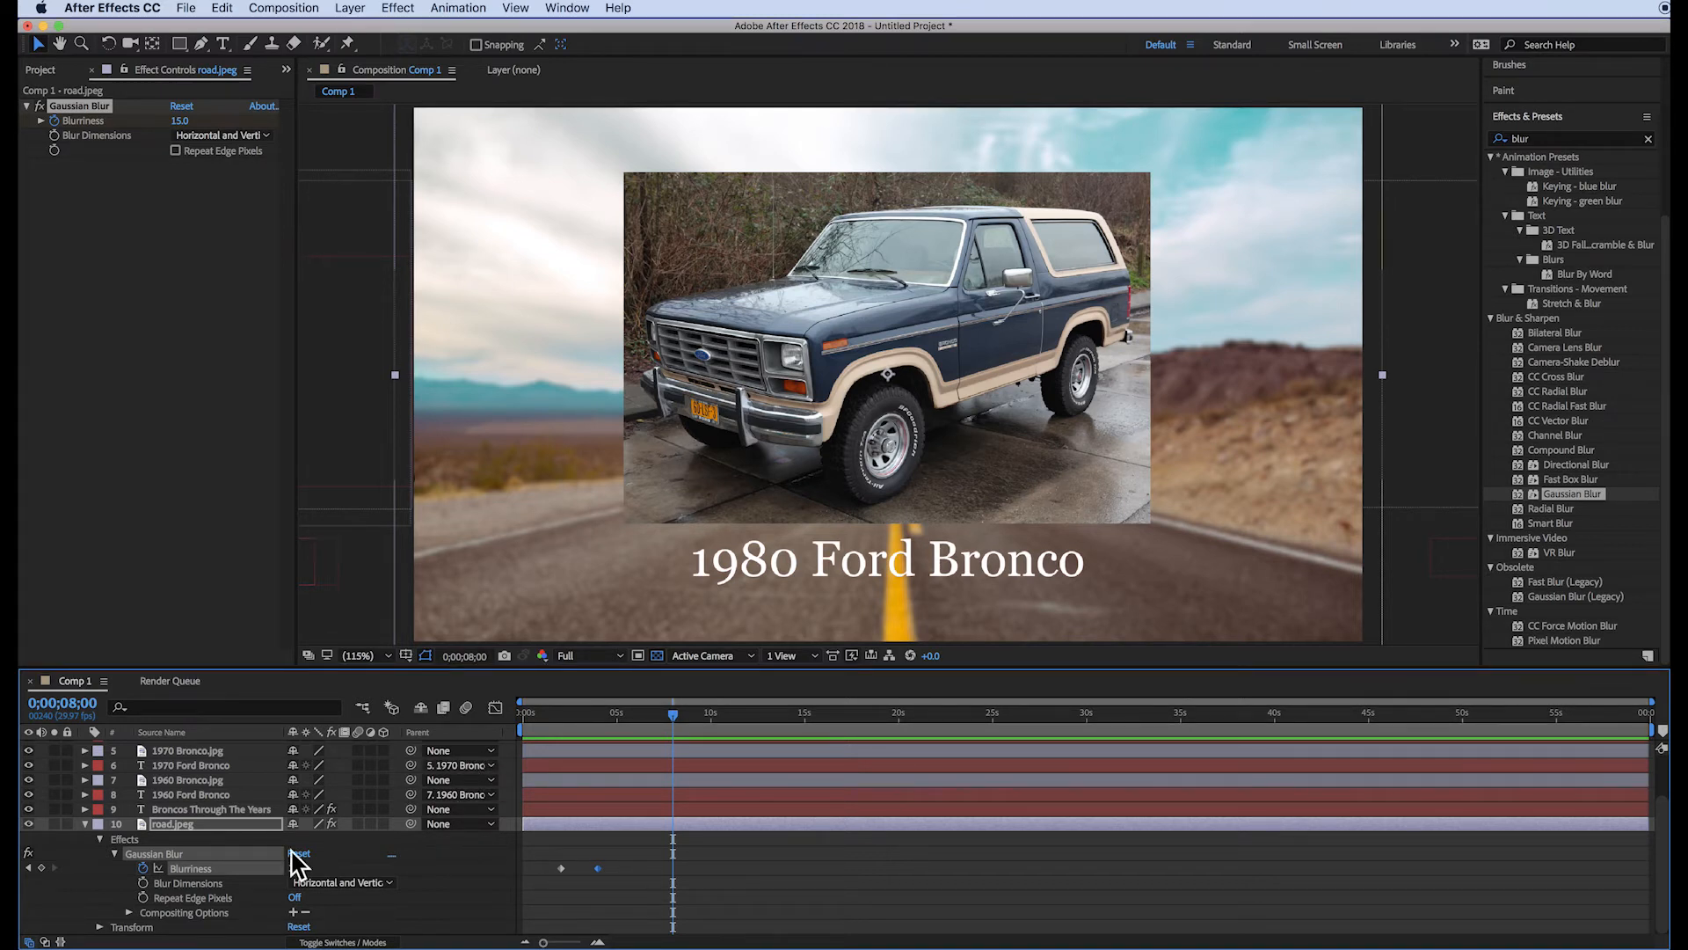
Step: Collapse the road layer and add a two-line text over the 1980 photo reading "Created by" followed by the creator's full name
{"action": "left_click", "coordinate": [85, 824]}
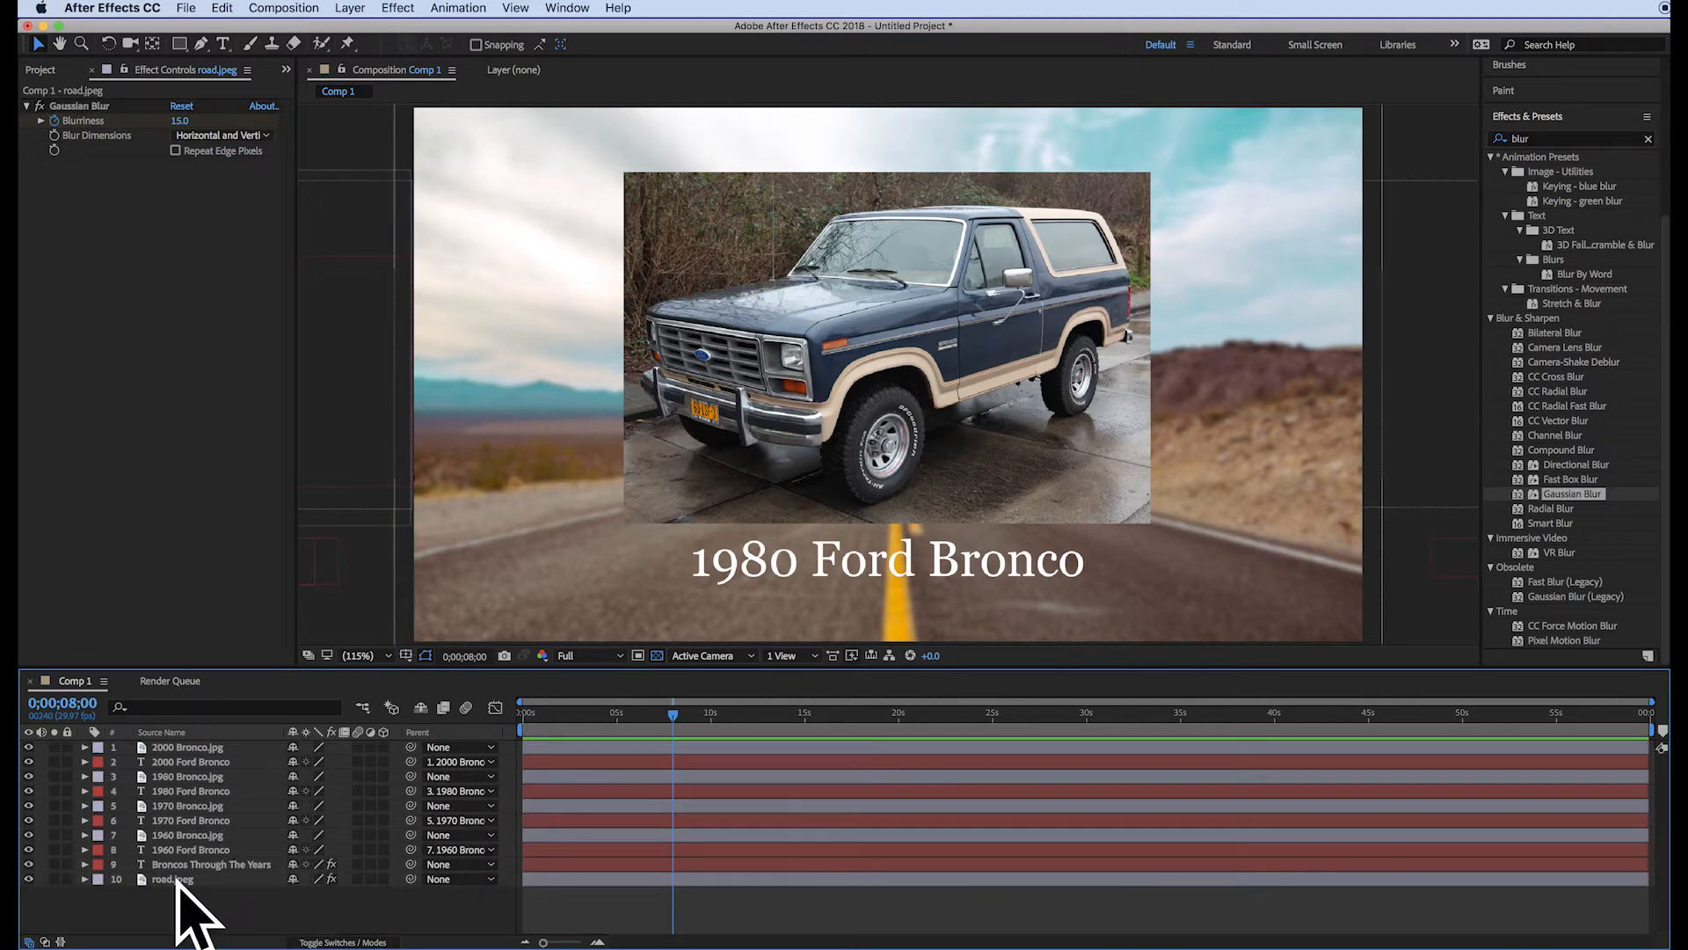
{"action": "left_click", "coordinate": [222, 43]}
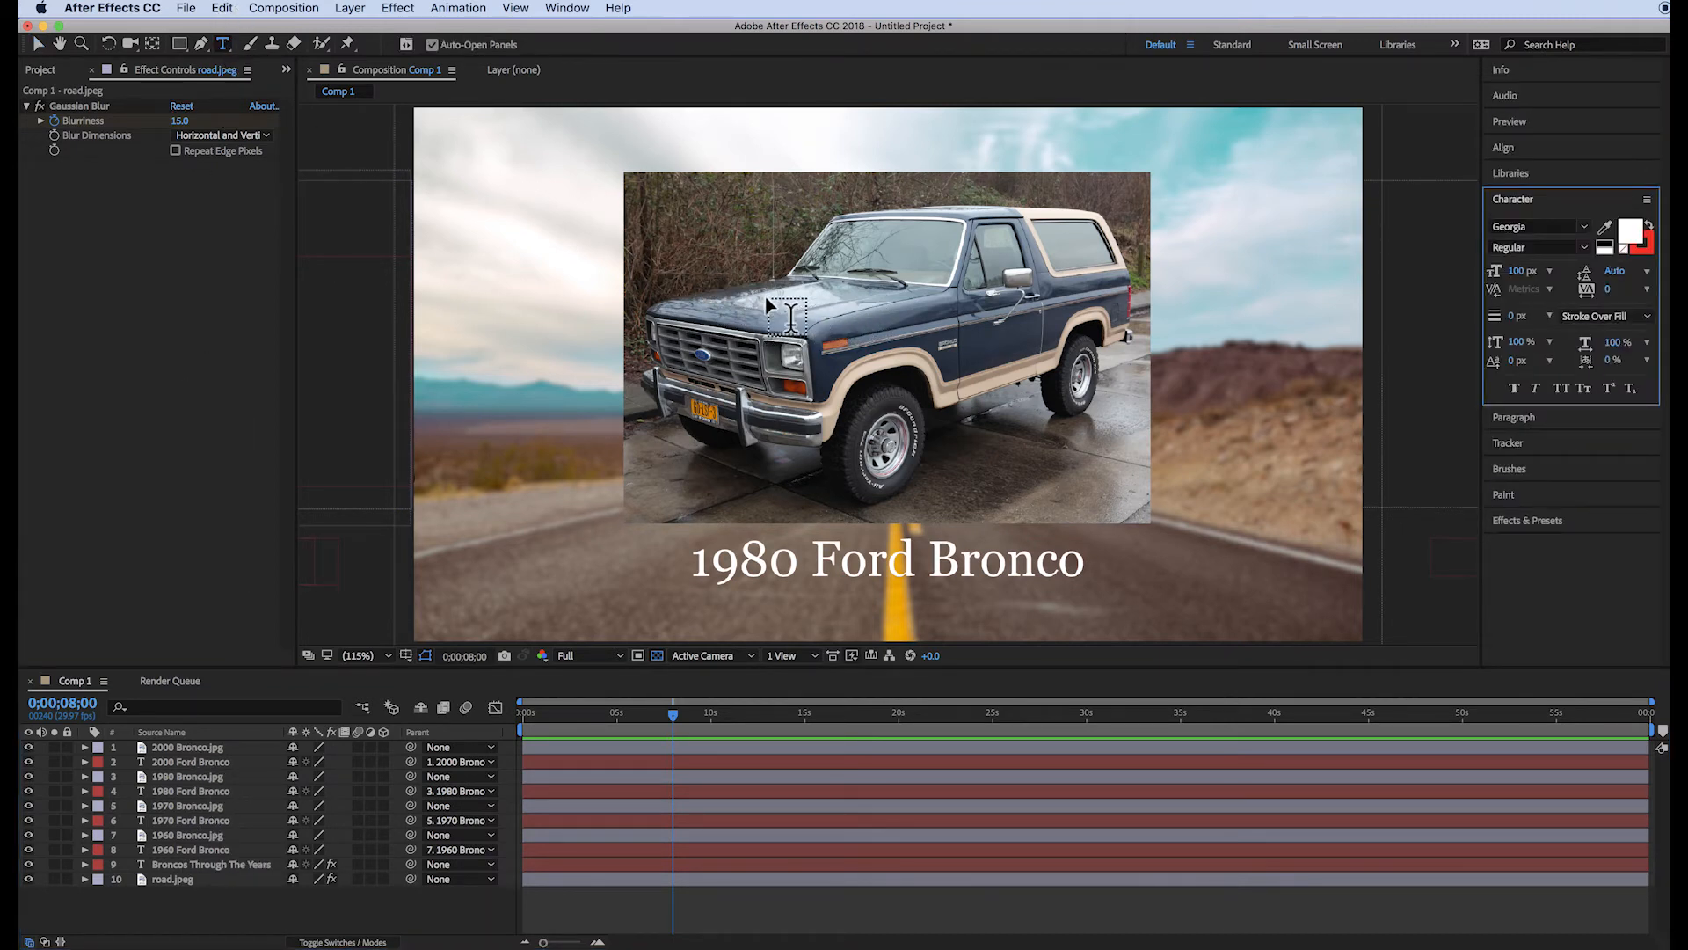
{"action": "left_click", "coordinate": [893, 323]}
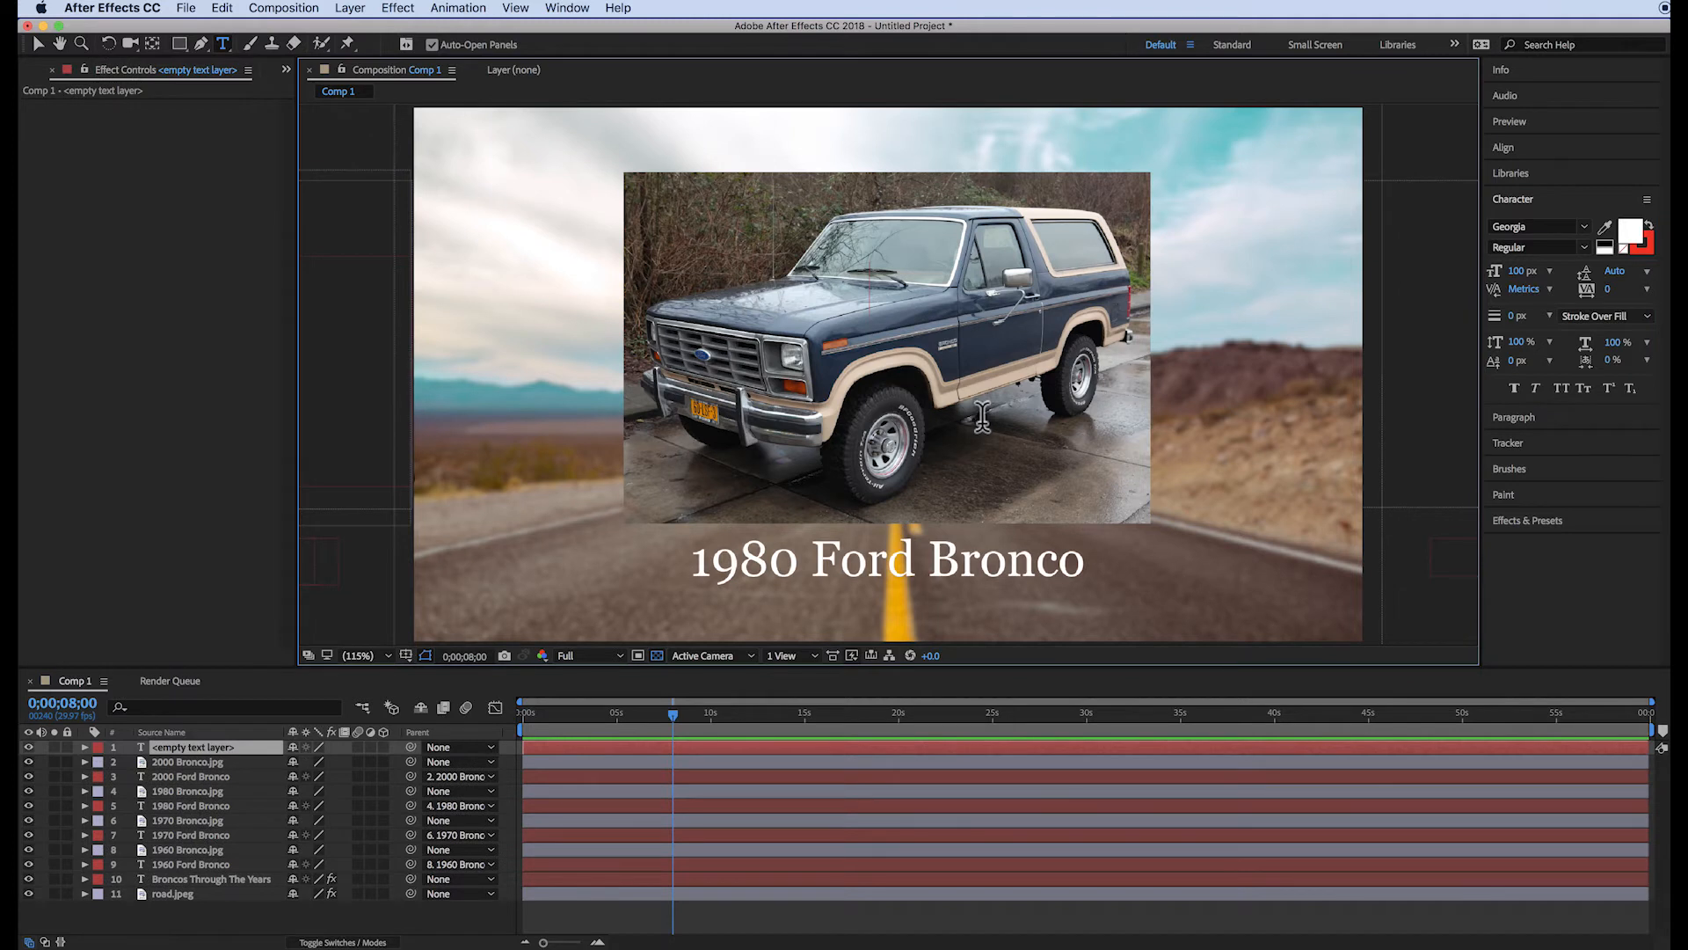
{"action": "type", "text": "Ctrea"}
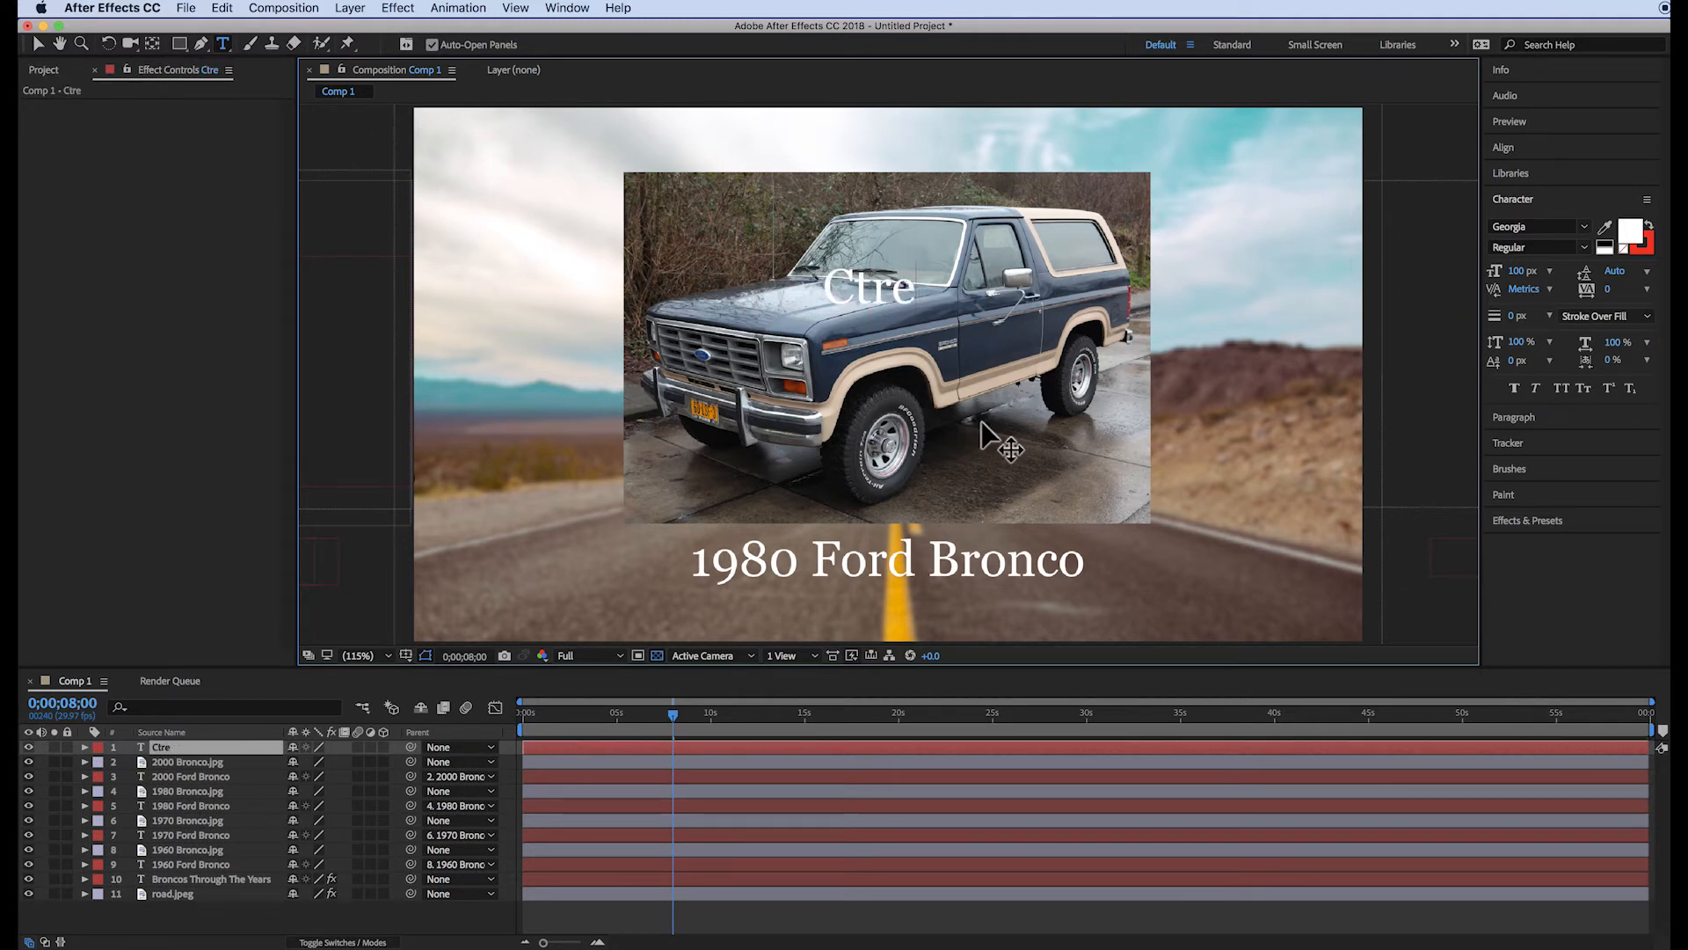
{"action": "key", "text": "BackSpace"}
{"action": "key", "text": "BackSpace"}
{"action": "key", "text": "BackSpace"}
{"action": "key", "text": "BackSpace"}
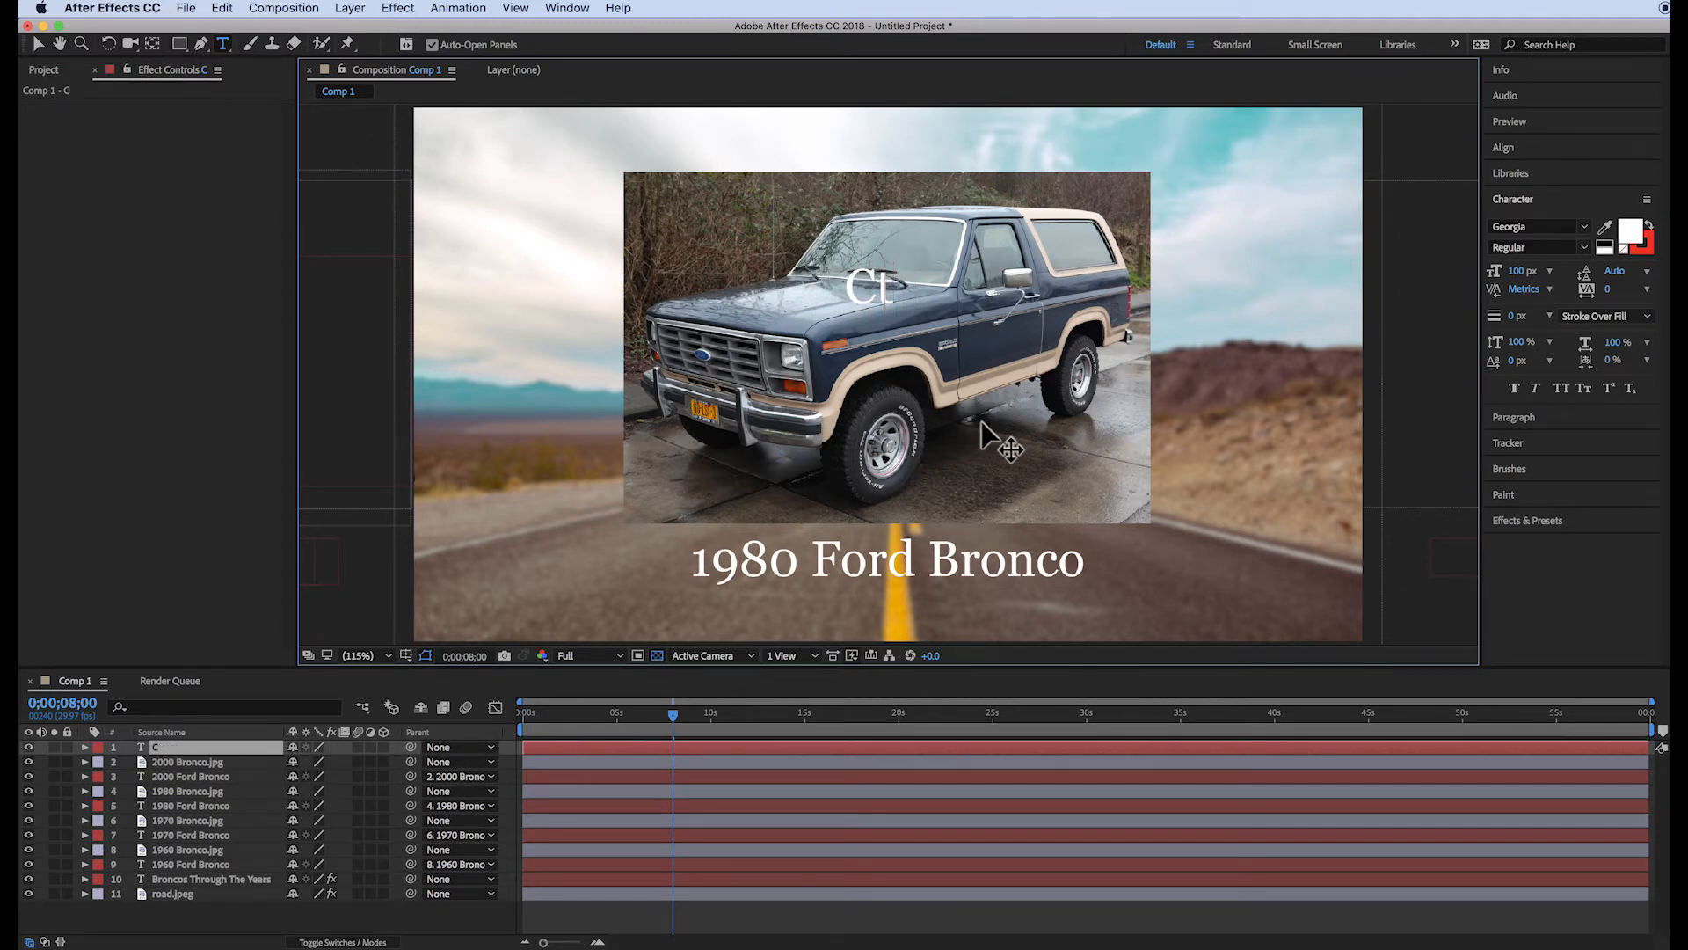
{"action": "type", "text": "reat"}
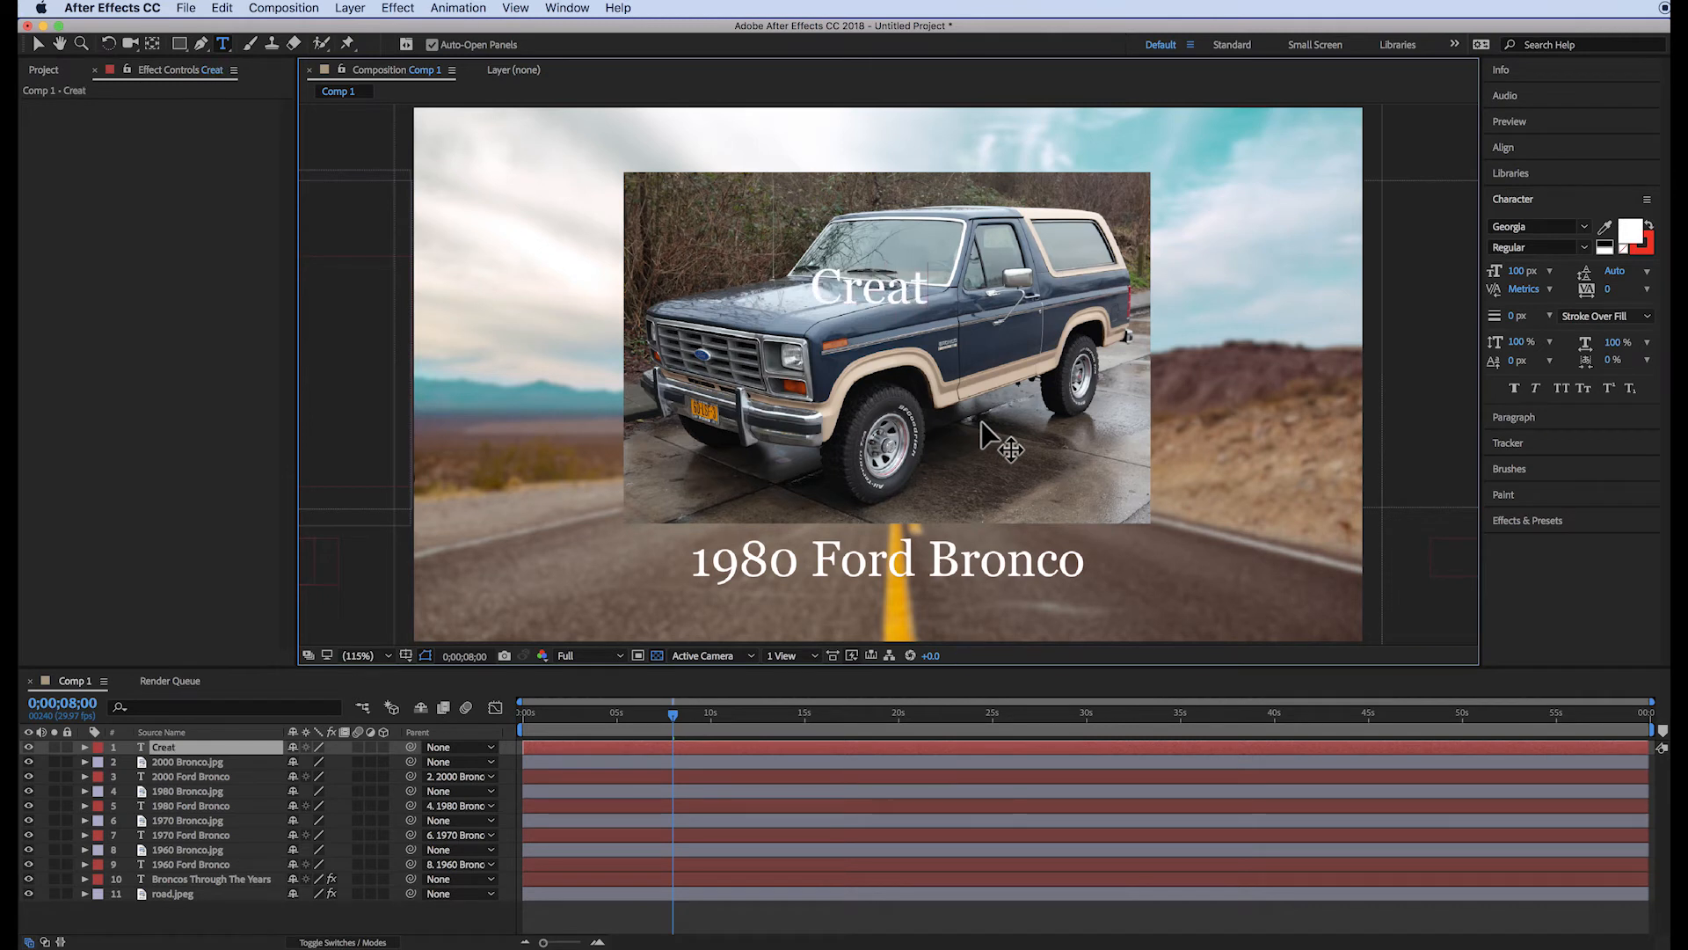
{"action": "type", "text": "ed by"}
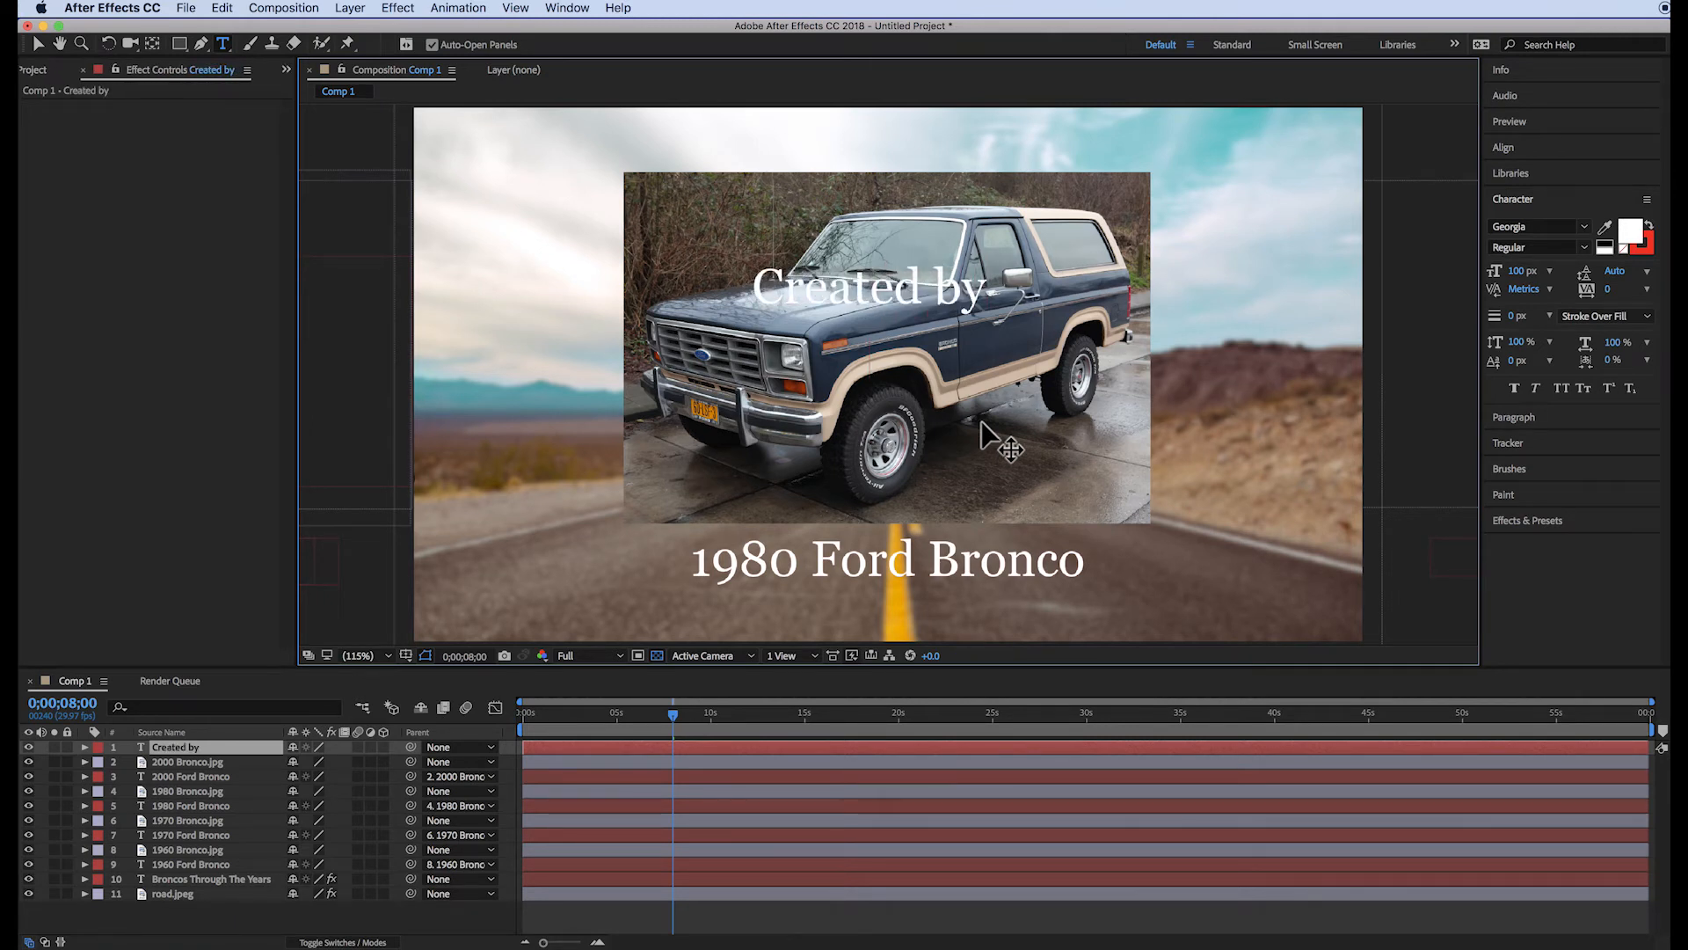
{"action": "key", "text": "Return"}
{"action": "type", "text": "Patri"}
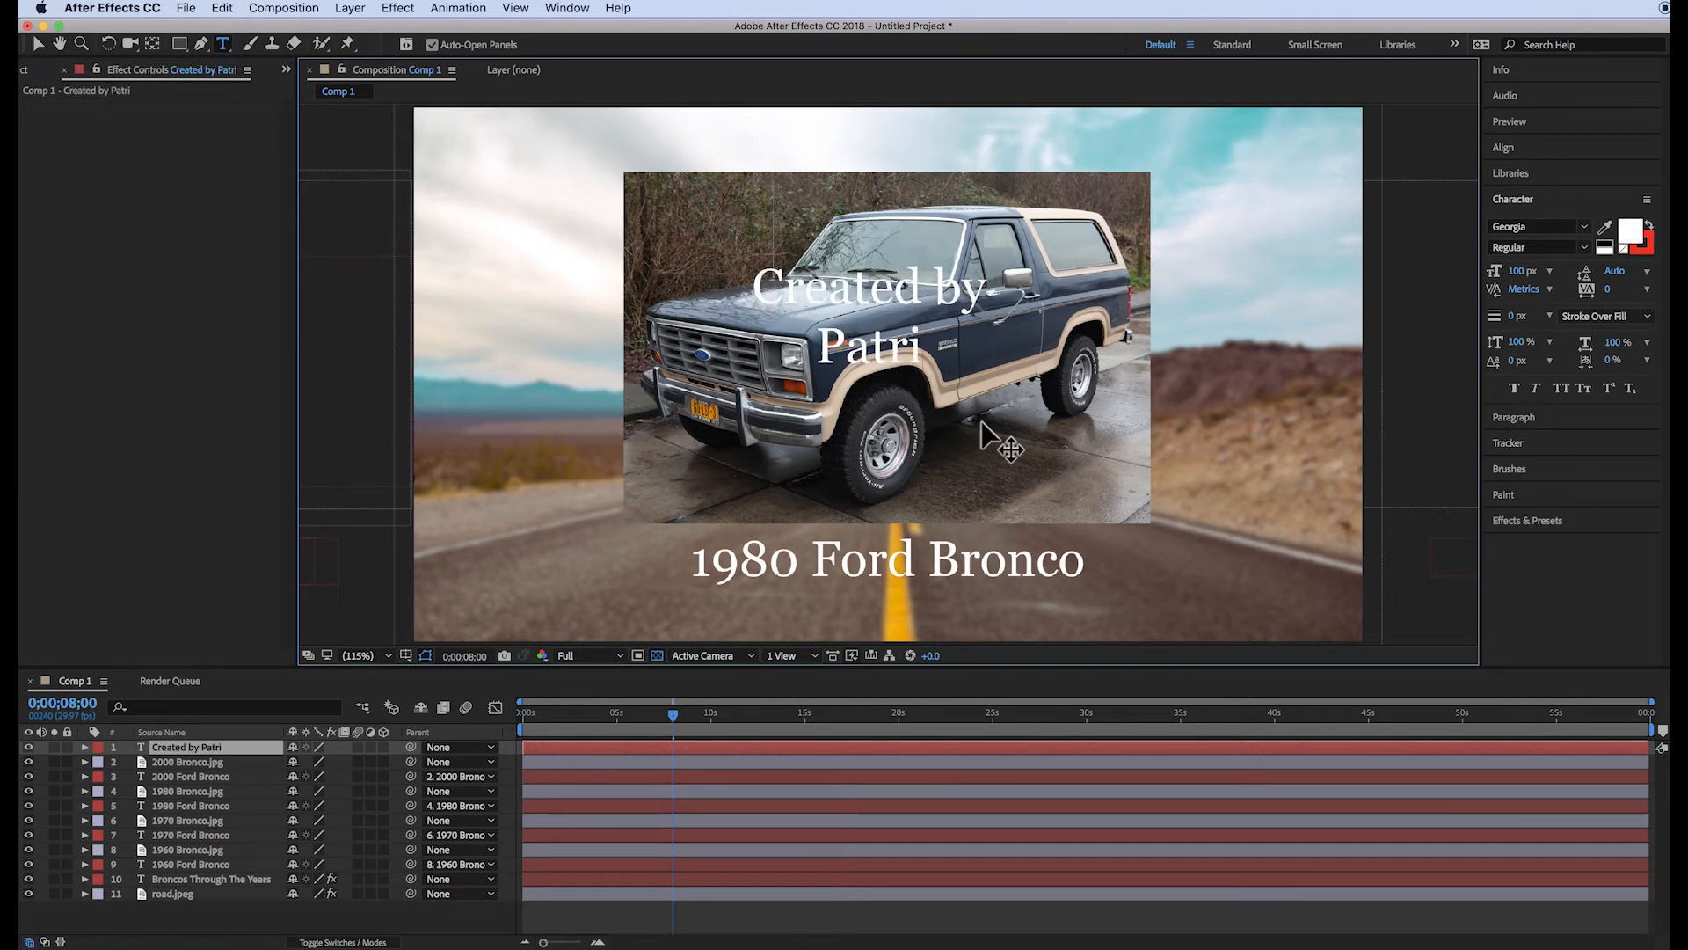
{"action": "type", "text": "ck Caster"}
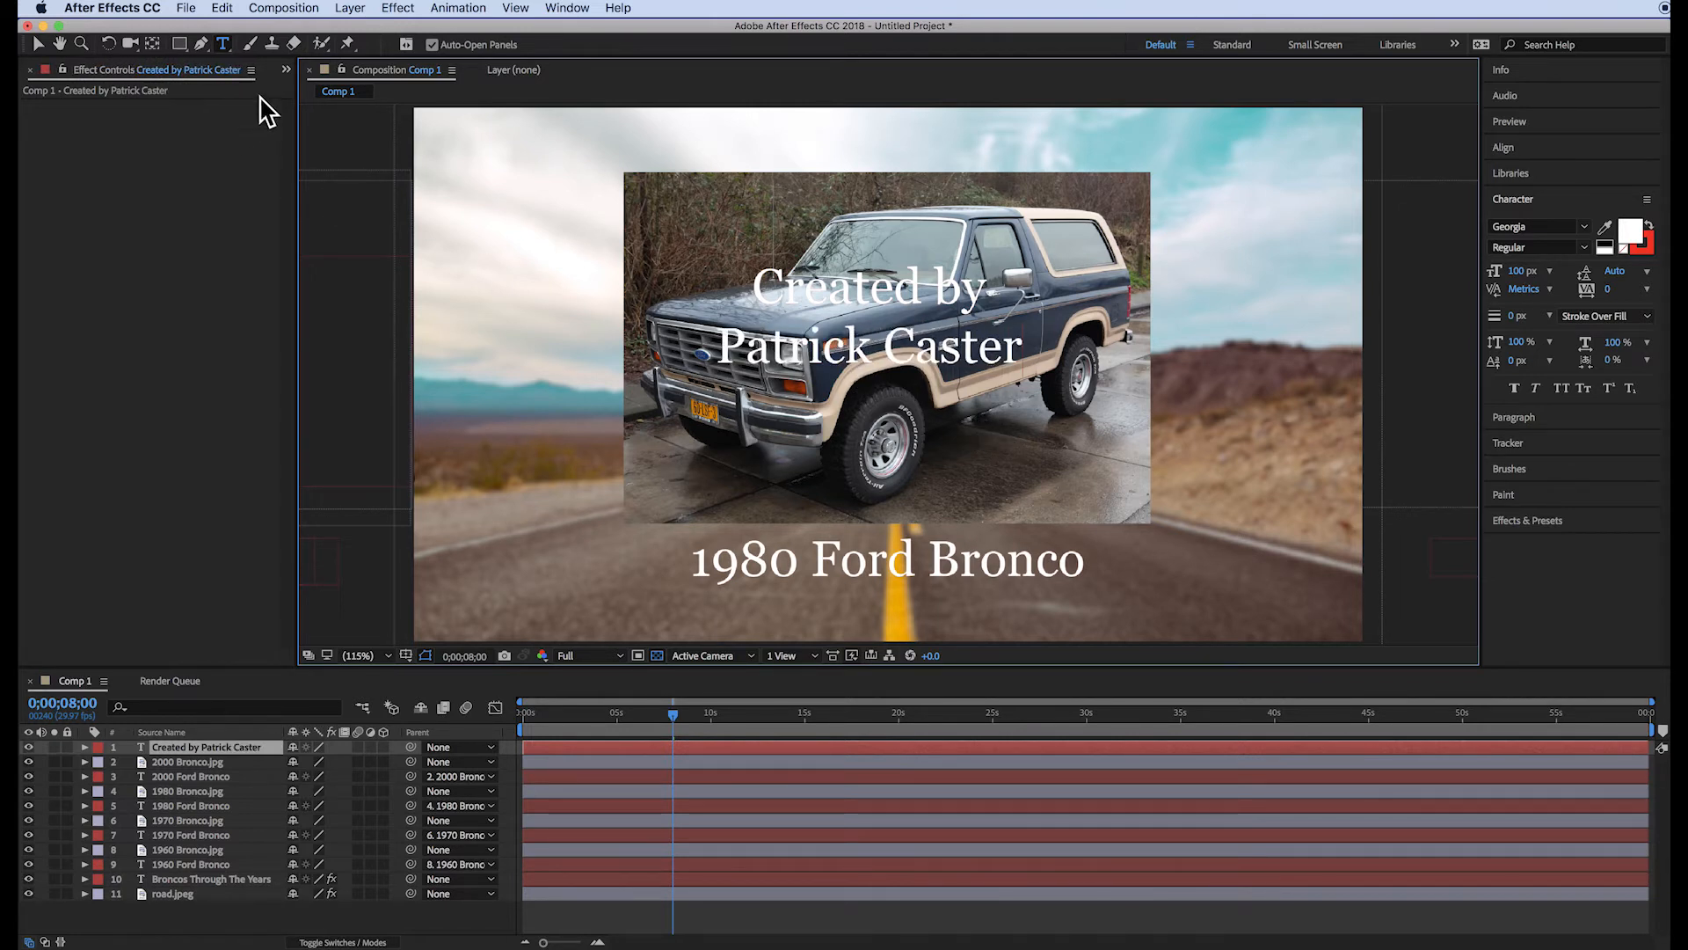
Step: Shift the credit text slightly down and to the right over the photo and set its font size to 150 px
{"action": "left_click", "coordinate": [38, 44]}
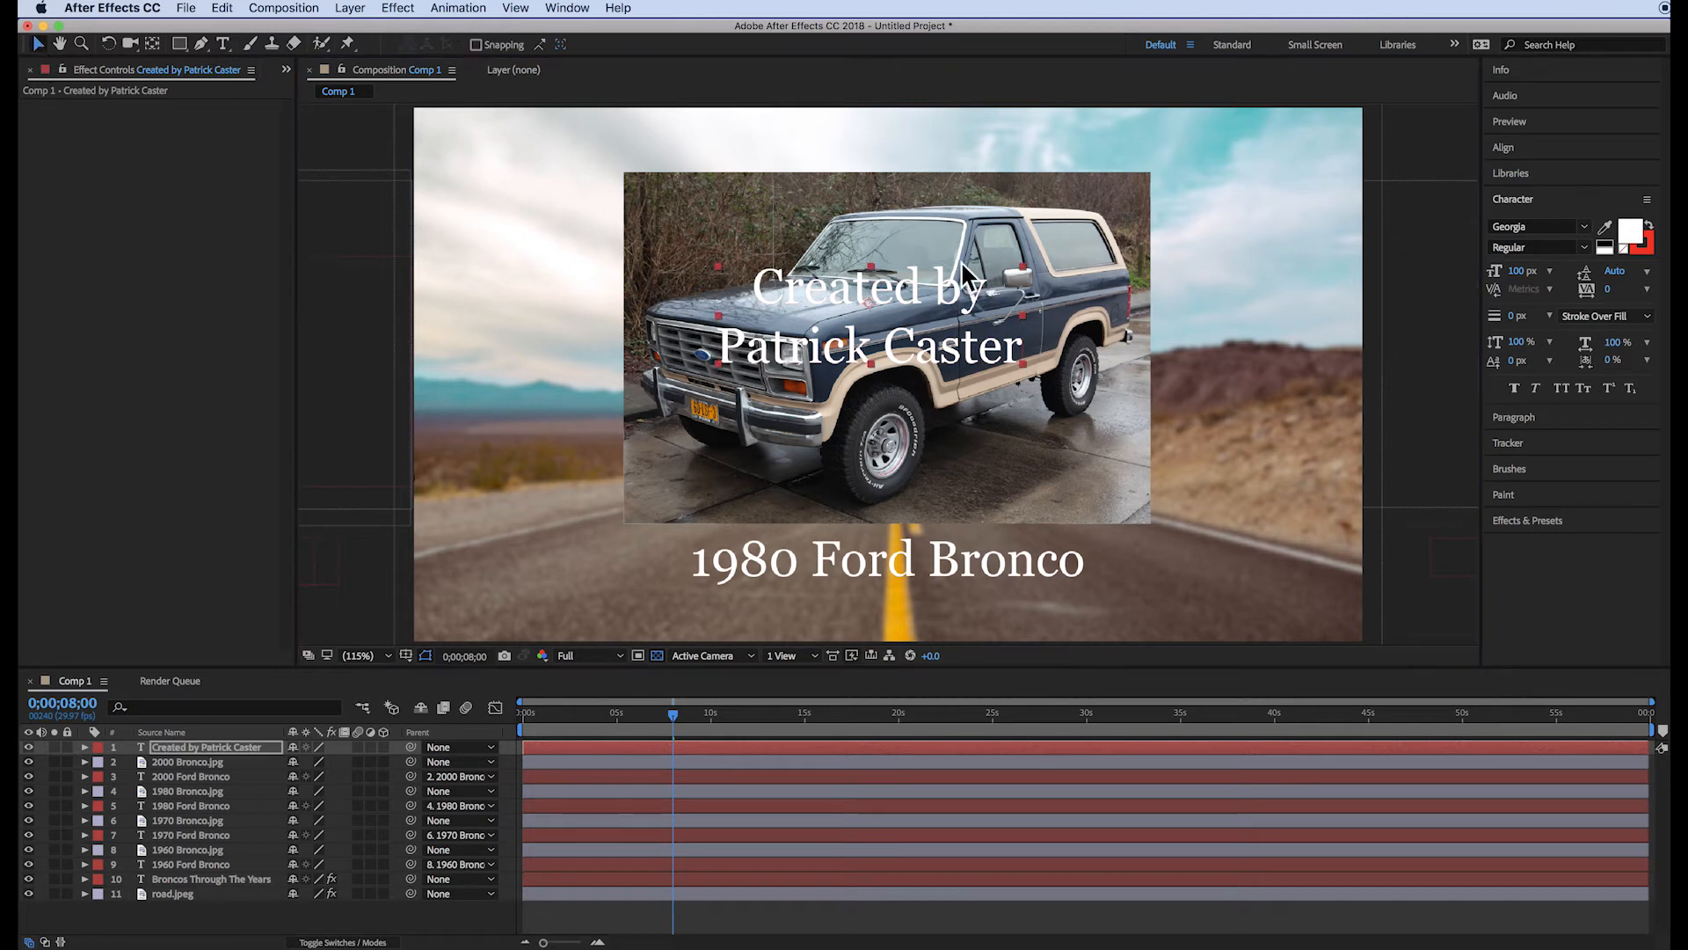
{"action": "left_click_drag", "start_coordinate": [911, 323], "coordinate": [939, 364]}
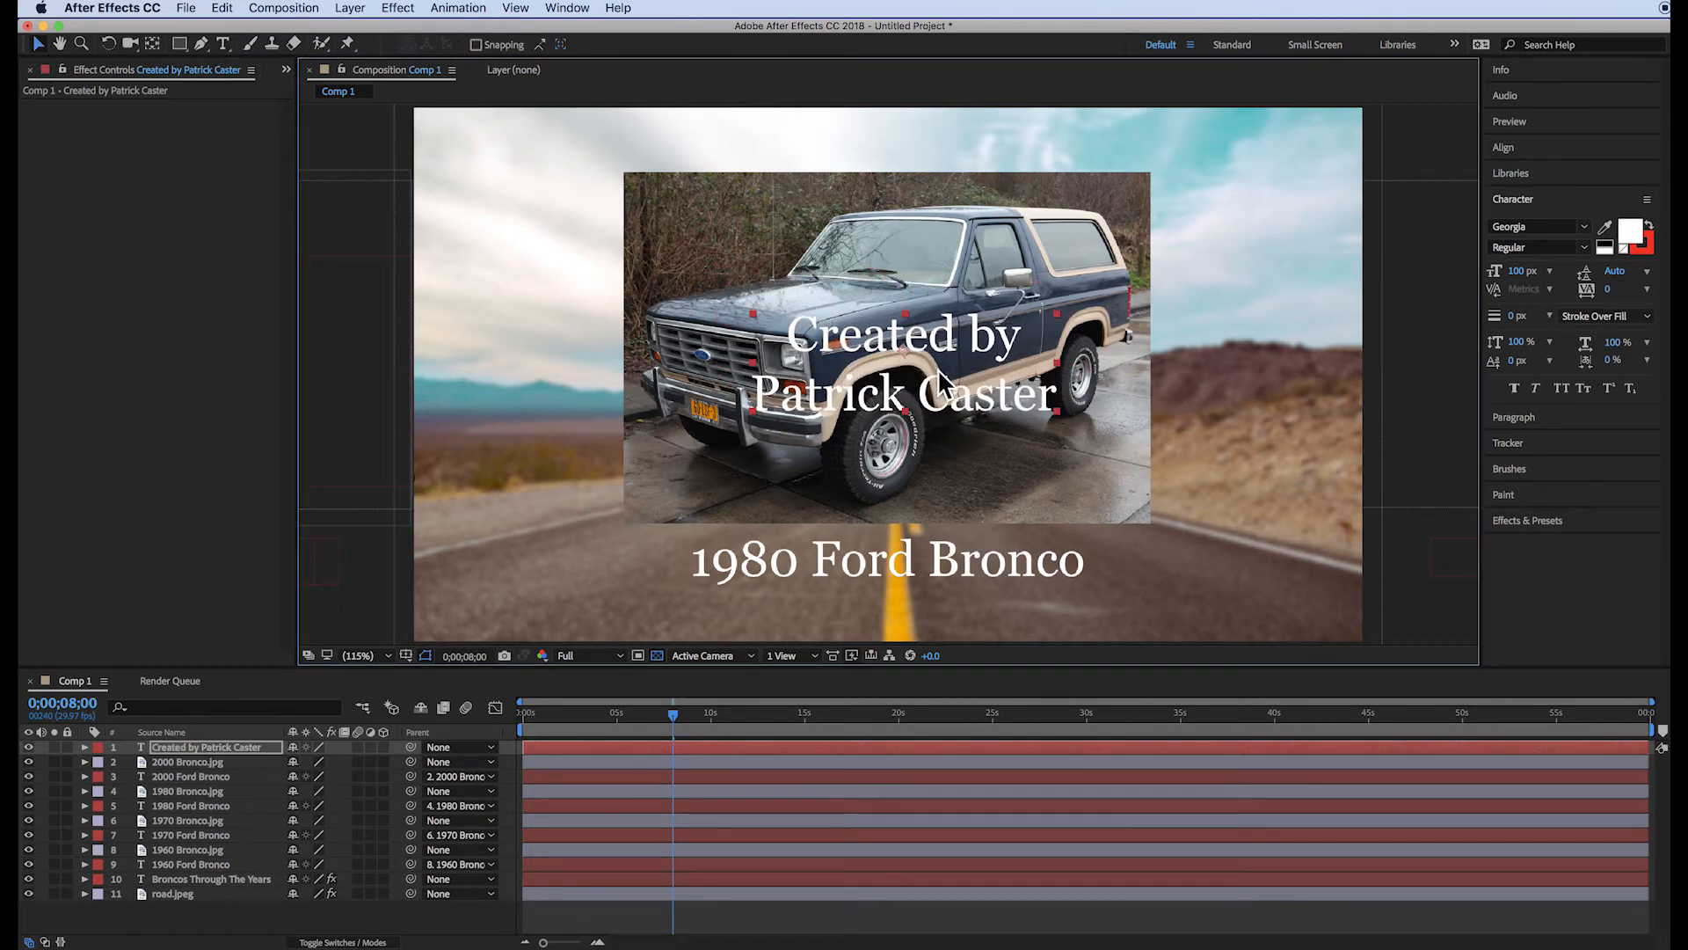
{"action": "left_click", "coordinate": [223, 44]}
{"action": "left_click", "coordinate": [952, 409]}
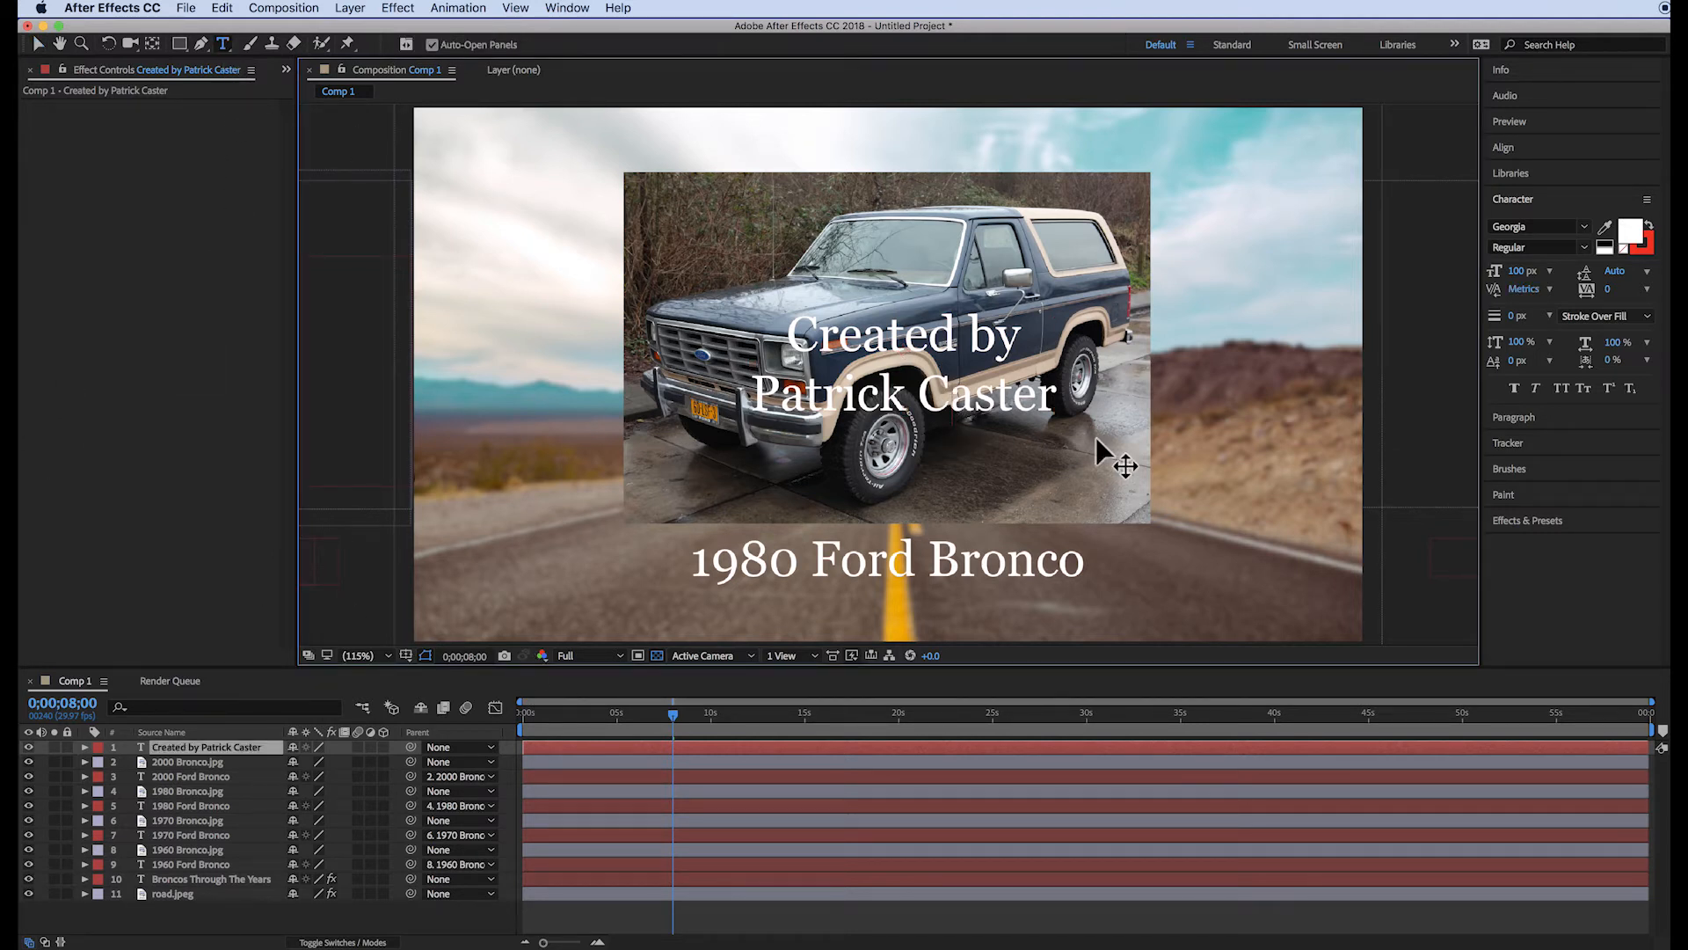
{"action": "key", "text": "super+a"}
{"action": "left_click", "coordinate": [1525, 271]}
{"action": "type", "text": "150"}
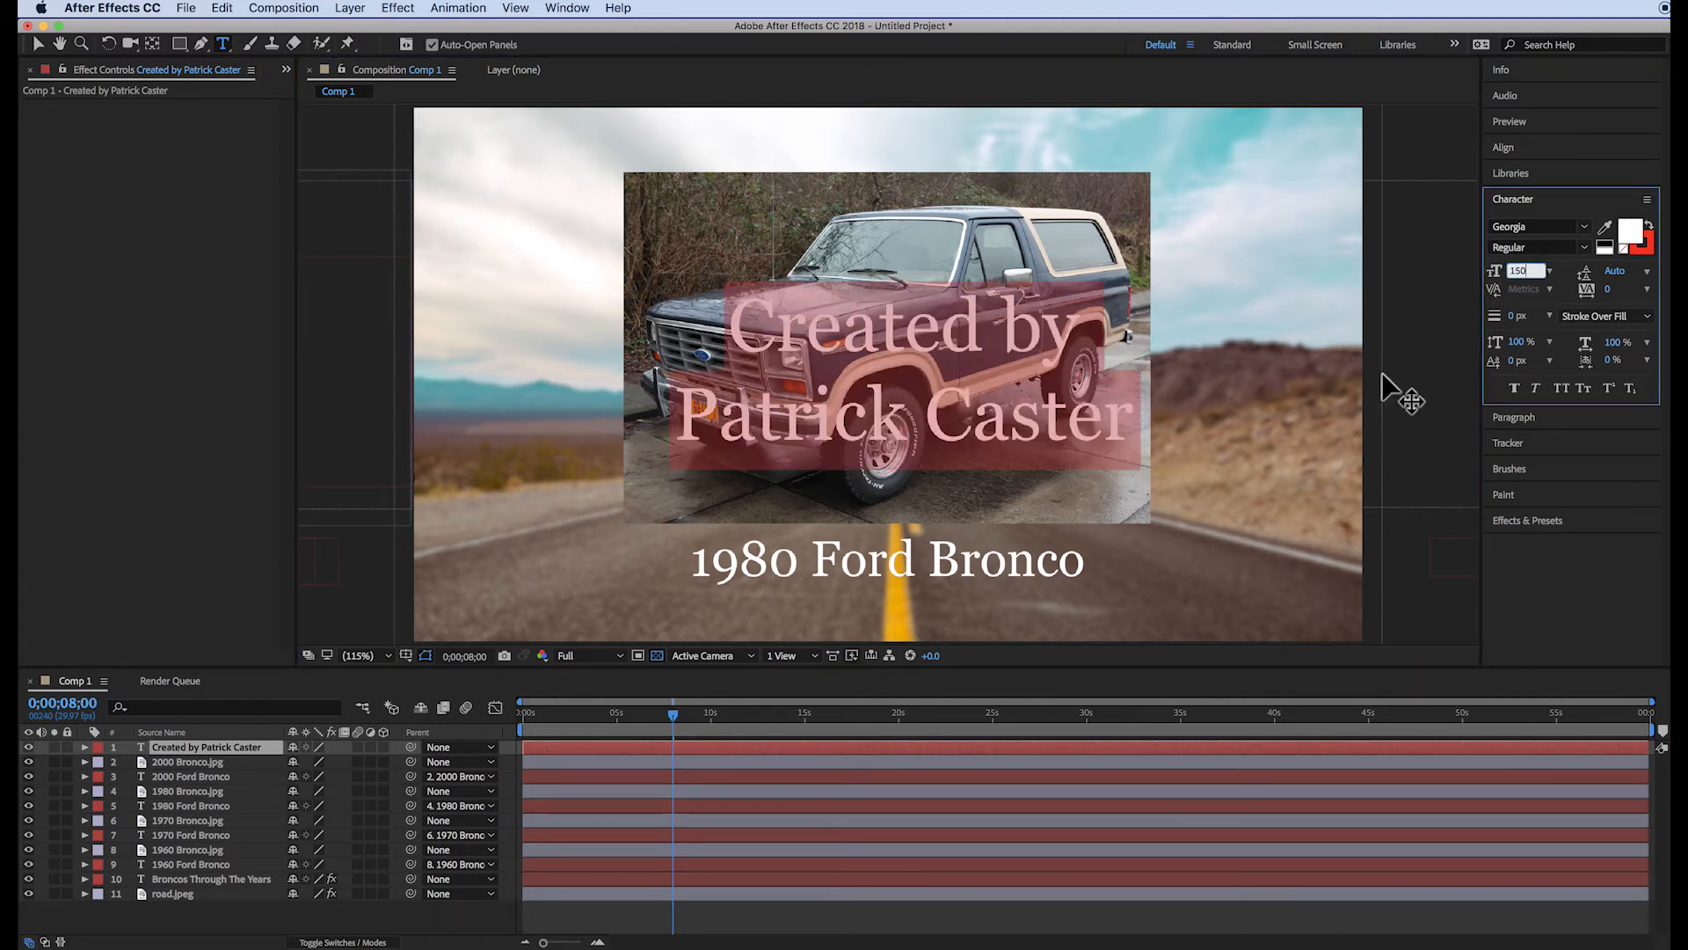
{"action": "key", "text": "Return"}
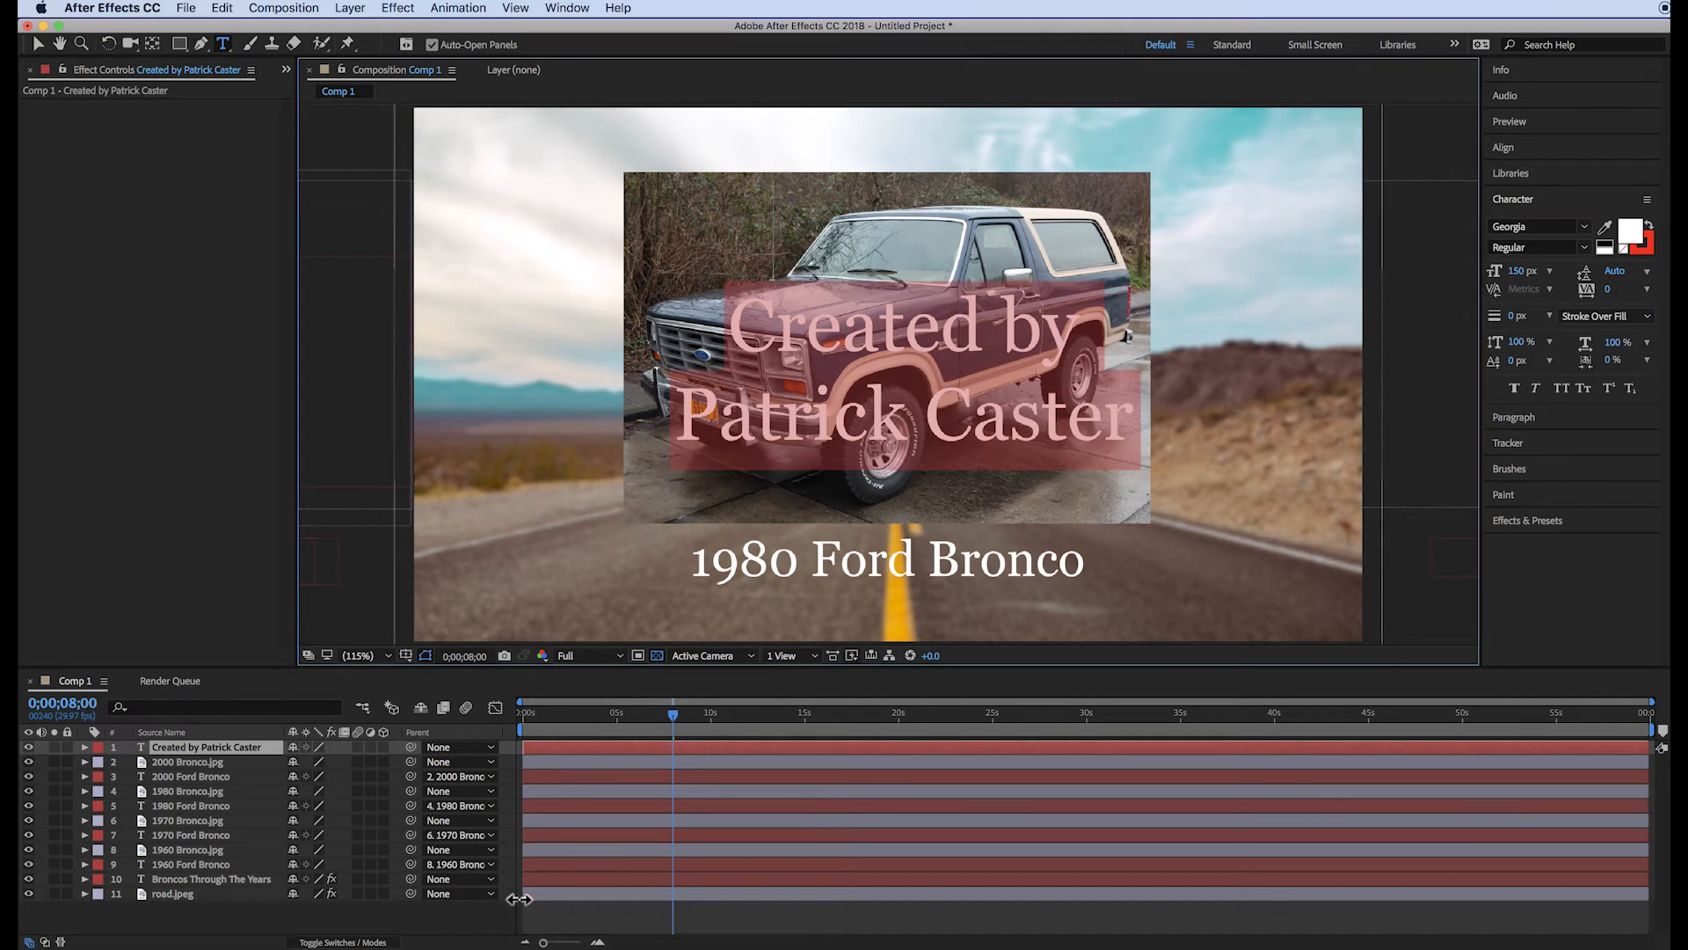
{"action": "left_click", "coordinate": [580, 926]}
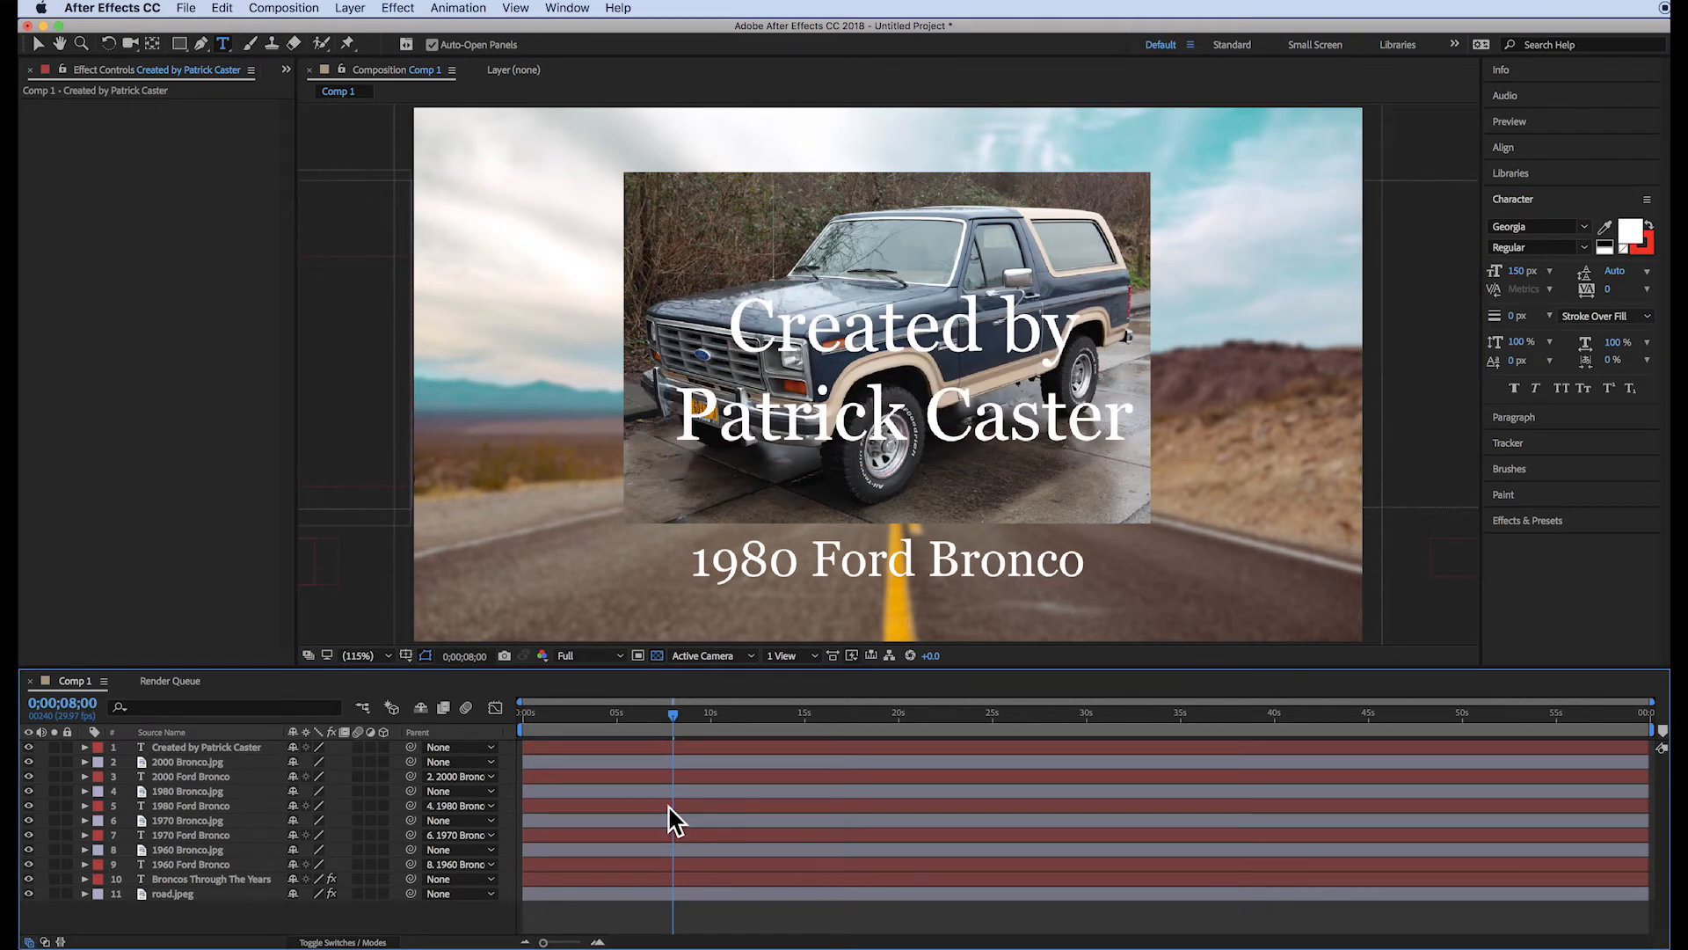
Step: Find the Drop Shadow effect and apply it to the "Created by" credit text layer
{"action": "left_click", "coordinate": [226, 747]}
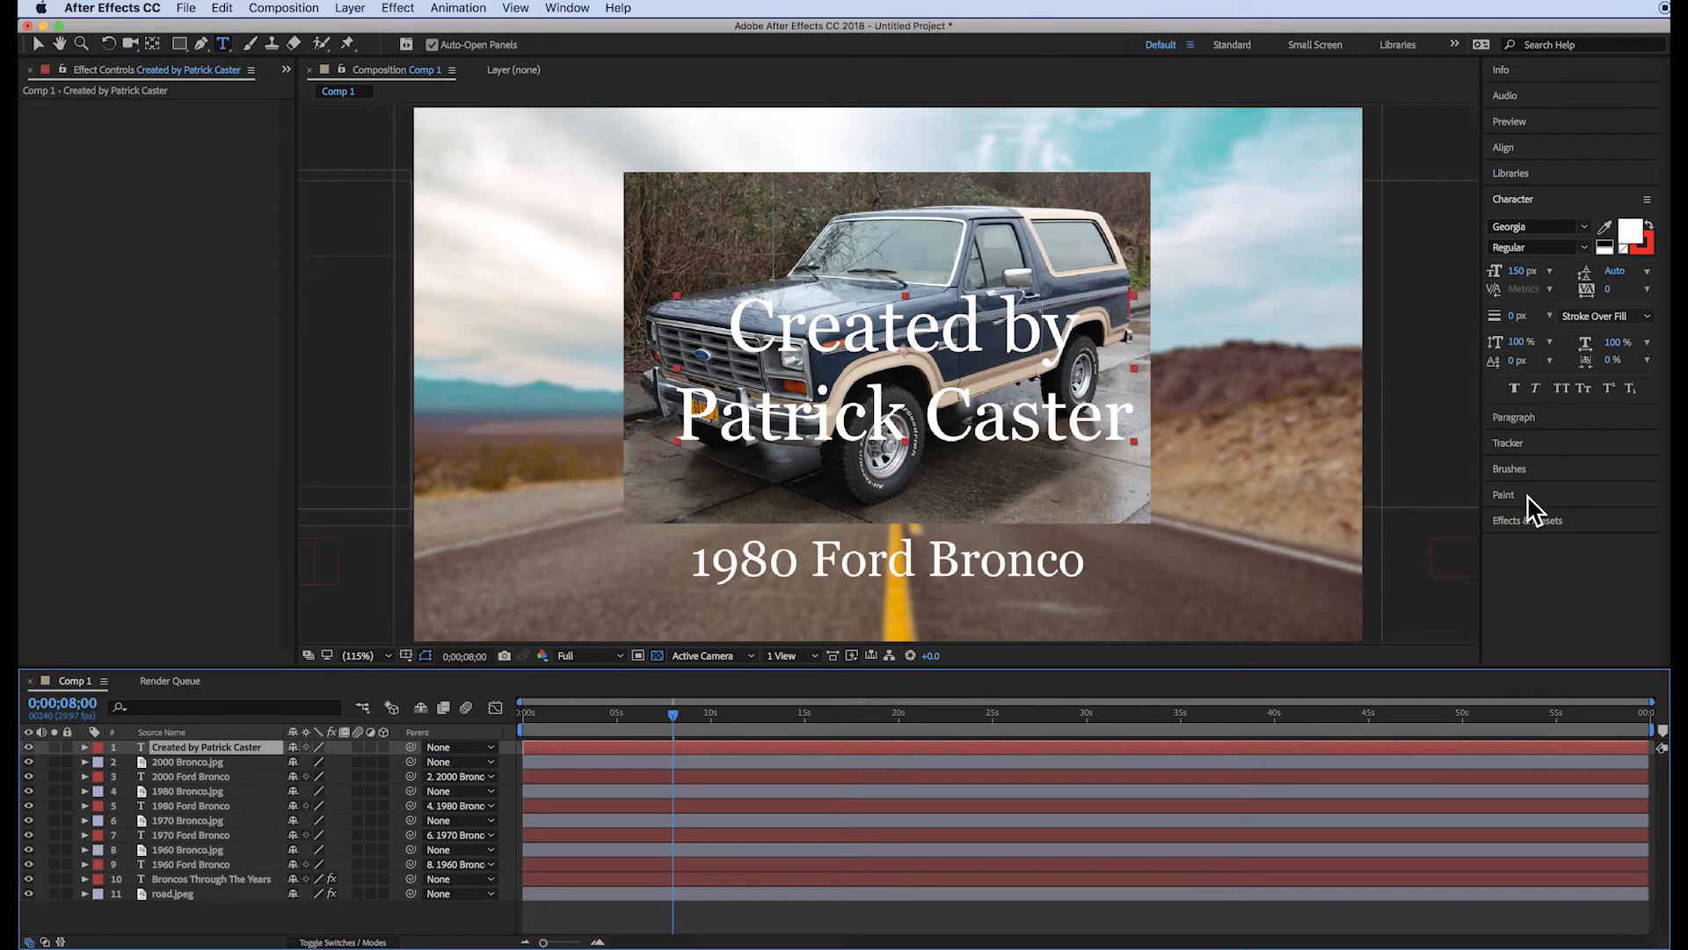
{"action": "left_click", "coordinate": [1528, 520]}
{"action": "left_click", "coordinate": [1545, 351]}
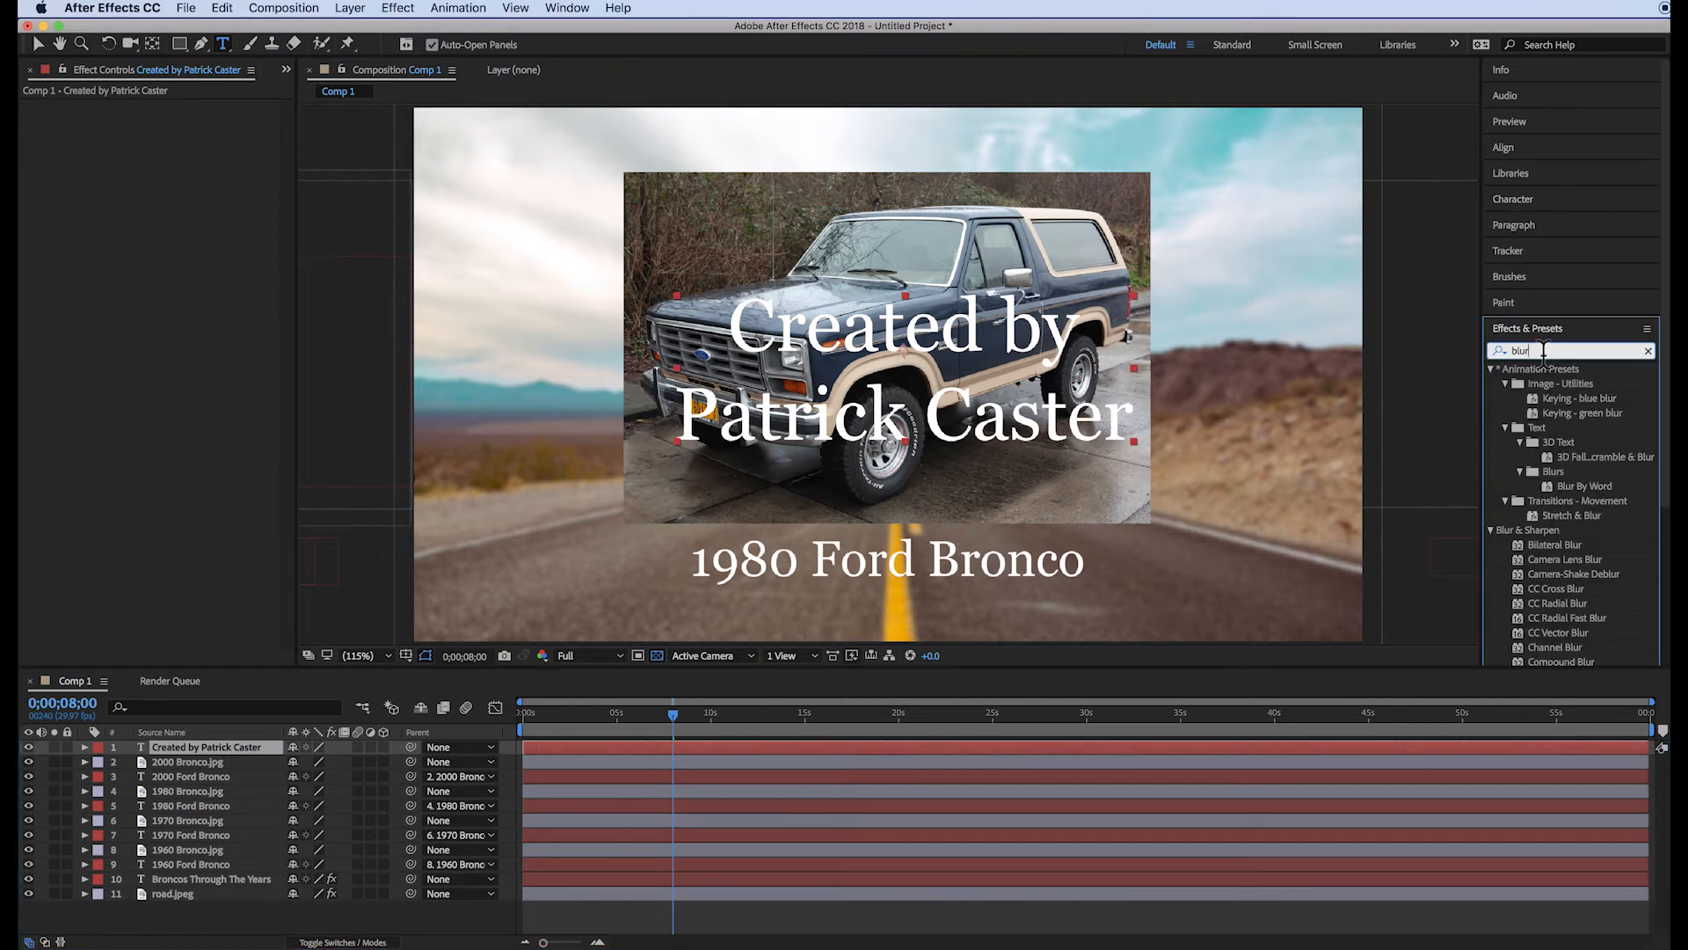
{"action": "key", "text": "BackSpace"}
{"action": "key", "text": "BackSpace"}
{"action": "key", "text": "BackSpace"}
{"action": "type", "text": "dro"}
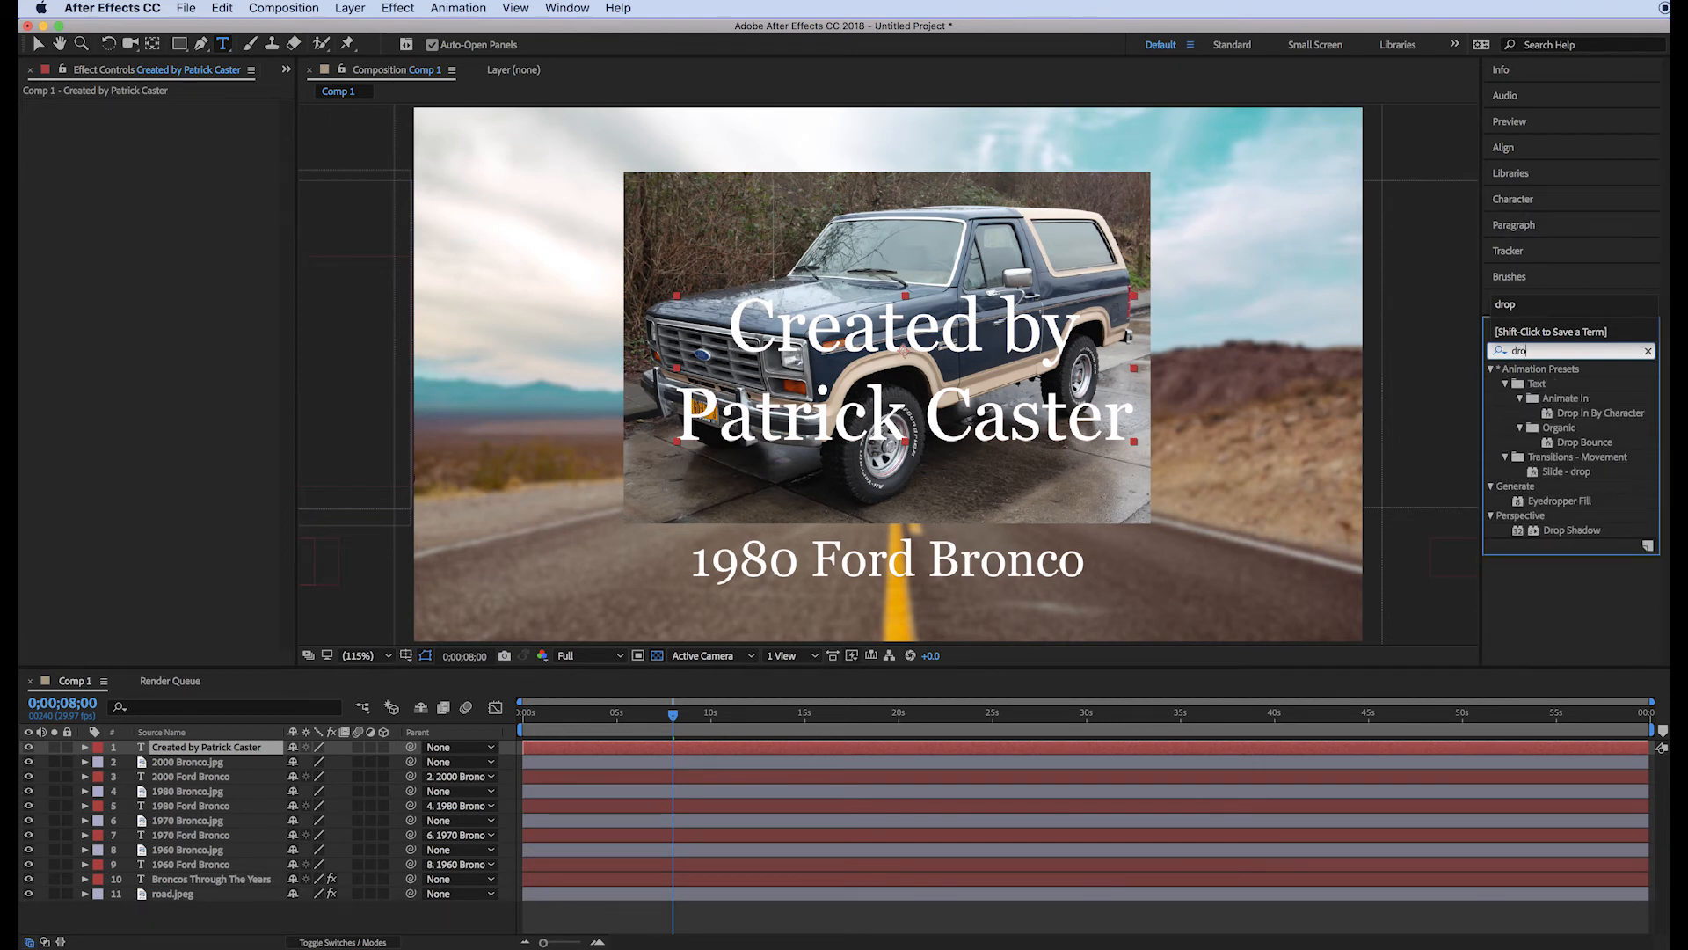
{"action": "left_click_drag", "start_coordinate": [1548, 531], "coordinate": [893, 749]}
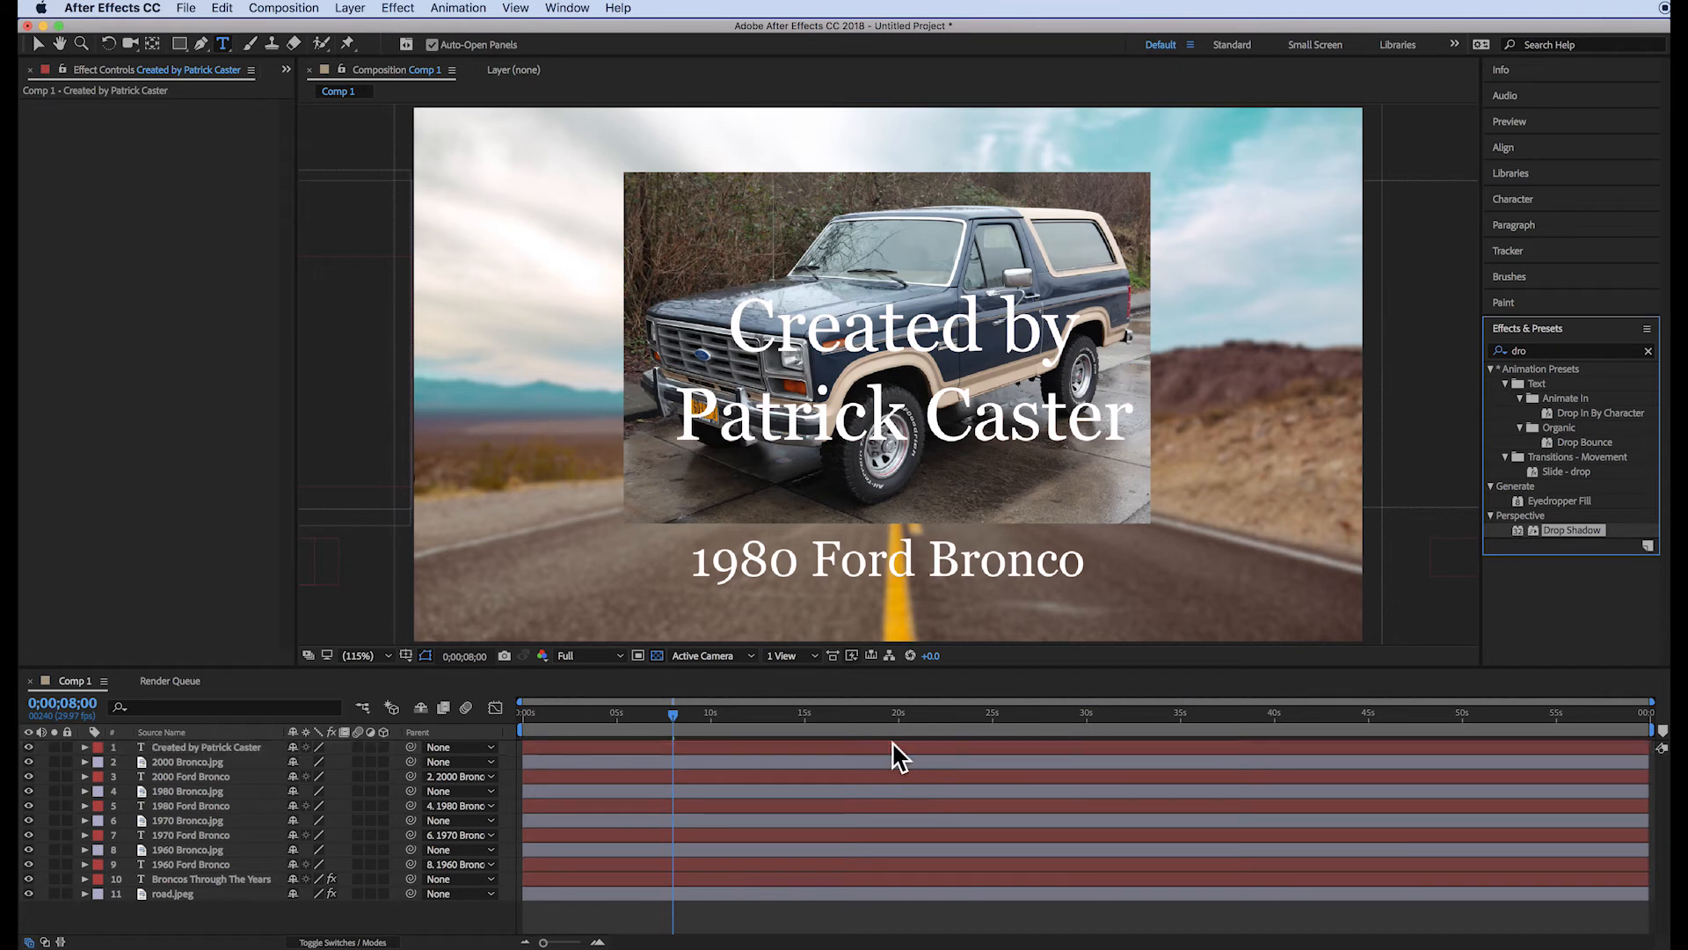
Step: Set the credit text's Drop Shadow opacity to 100% and its distance to 8
{"action": "left_click", "coordinate": [181, 135]}
{"action": "type", "text": "100"}
{"action": "key", "text": "Return"}
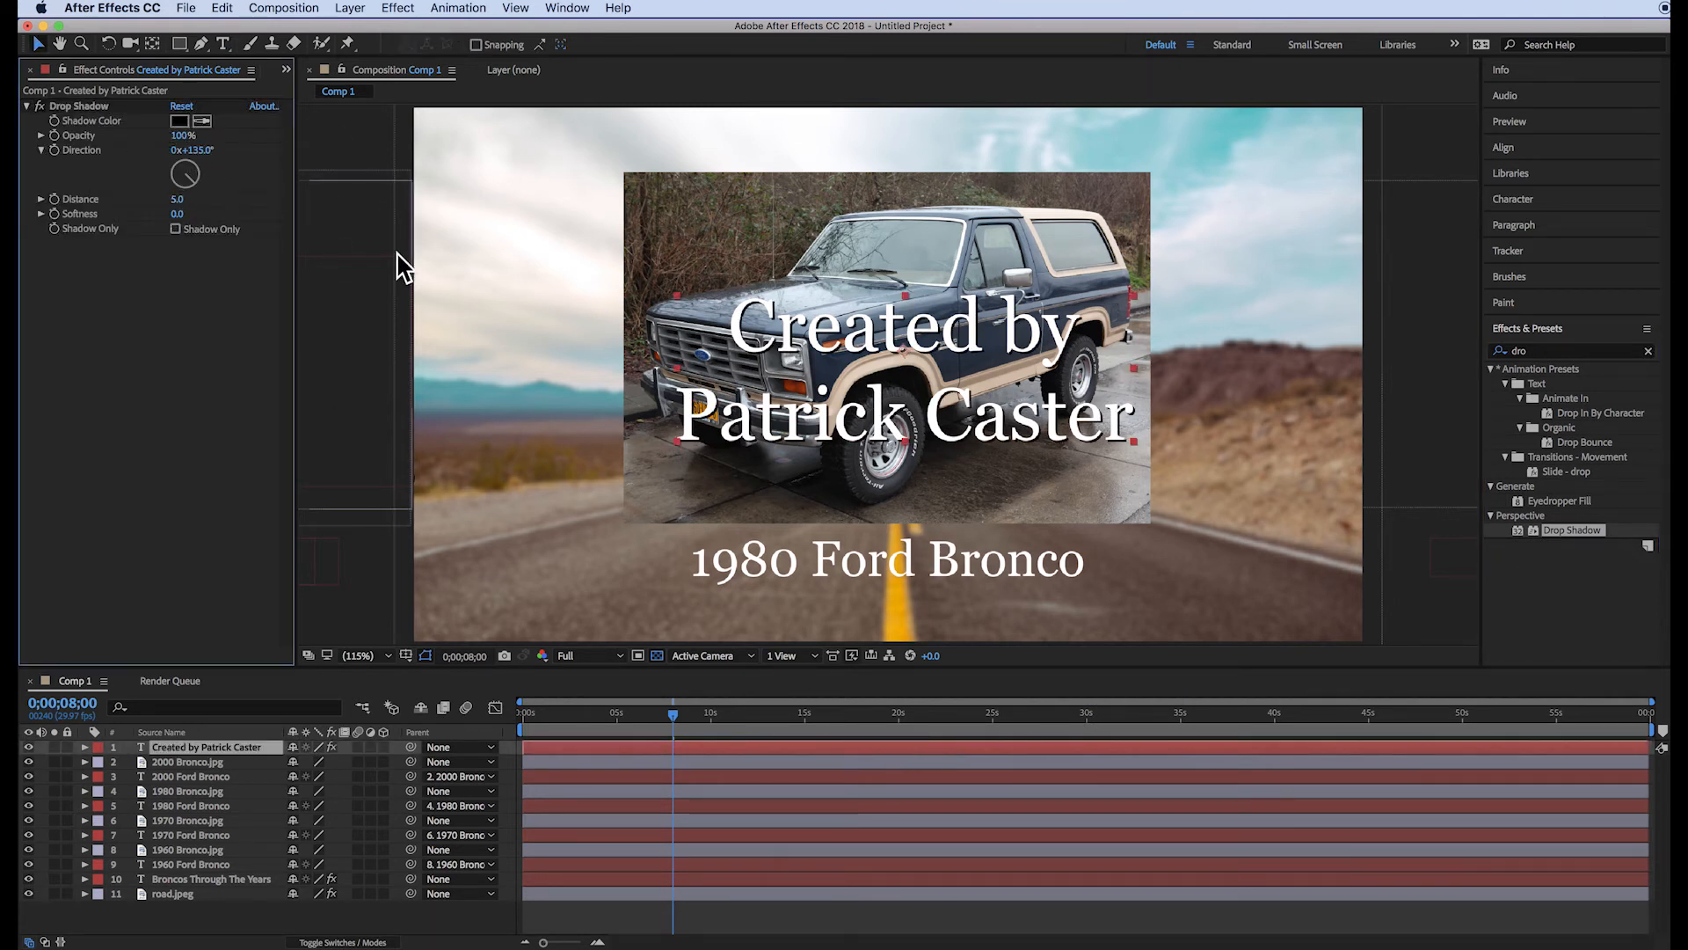
{"action": "left_click", "coordinate": [178, 199]}
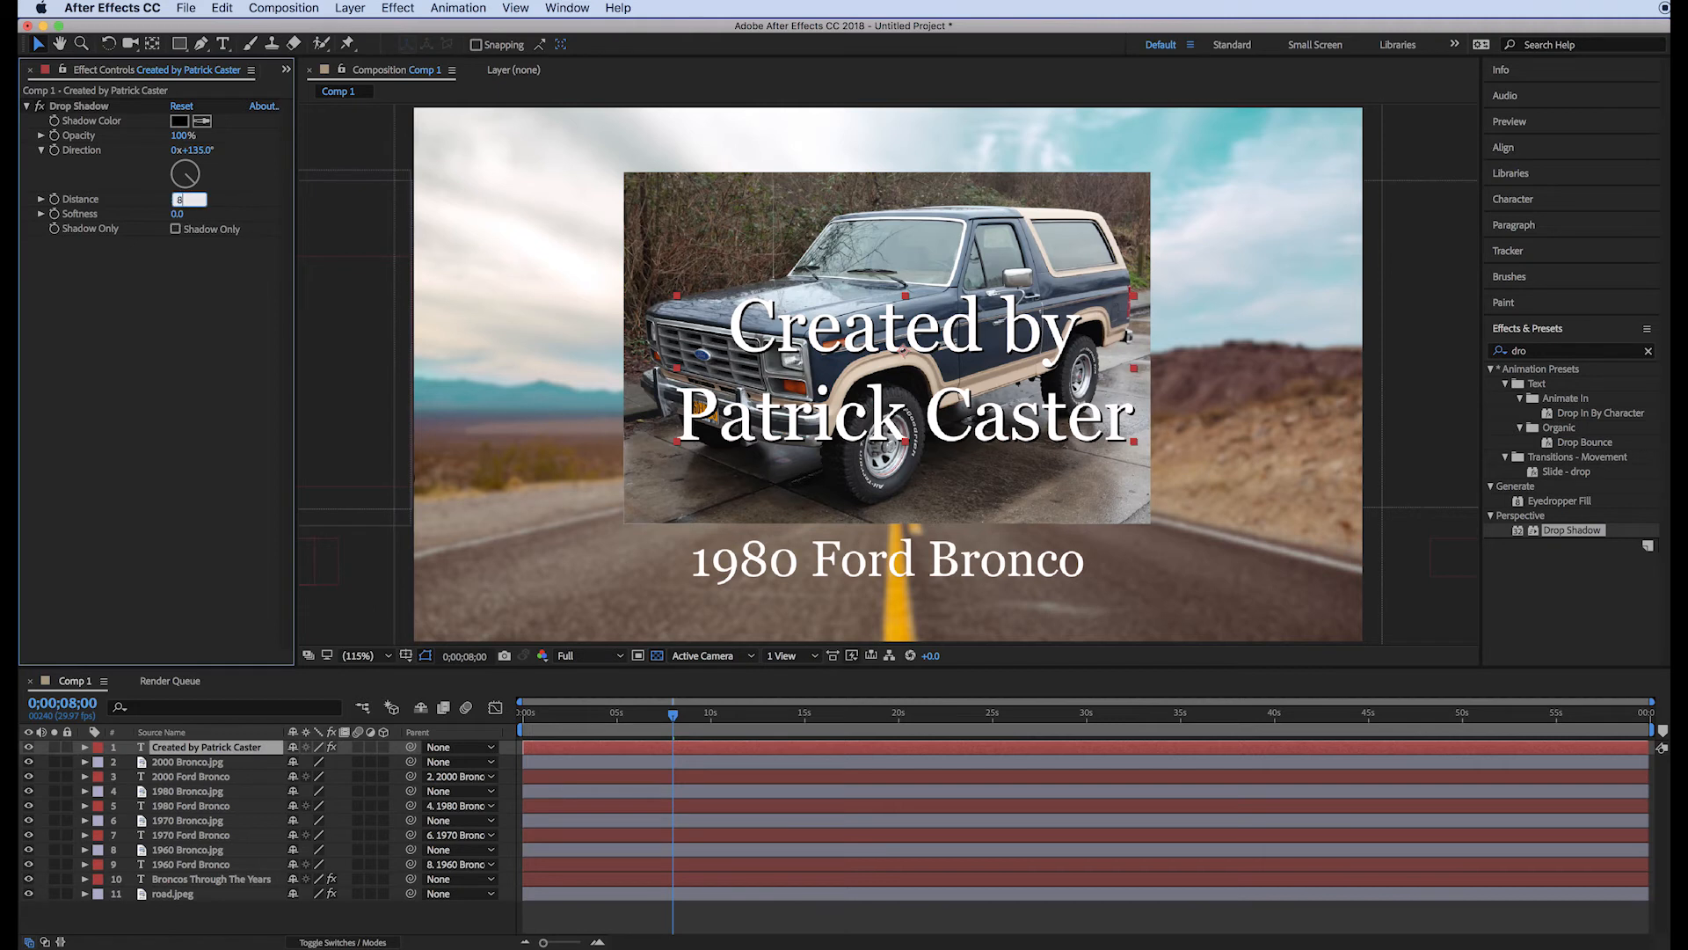
{"action": "type", "text": "8"}
{"action": "key", "text": "Return"}
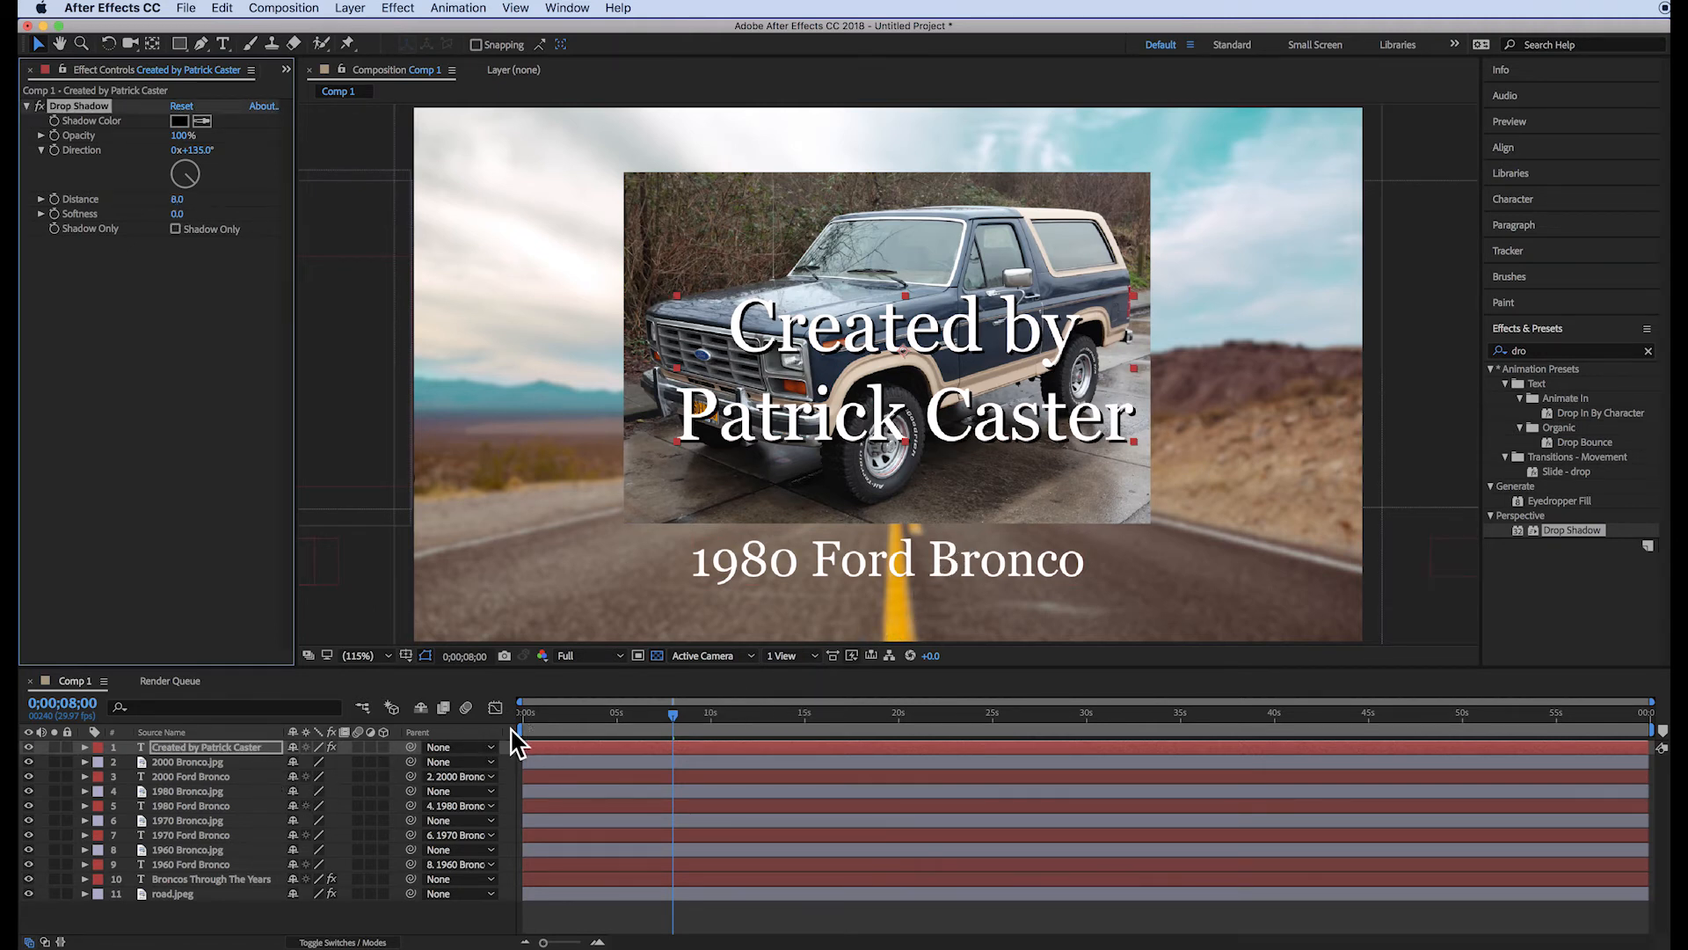
Step: Reveal the credit text's Transform properties and move it off the frame's right edge to an X position of 2393
{"action": "left_click", "coordinate": [85, 748]}
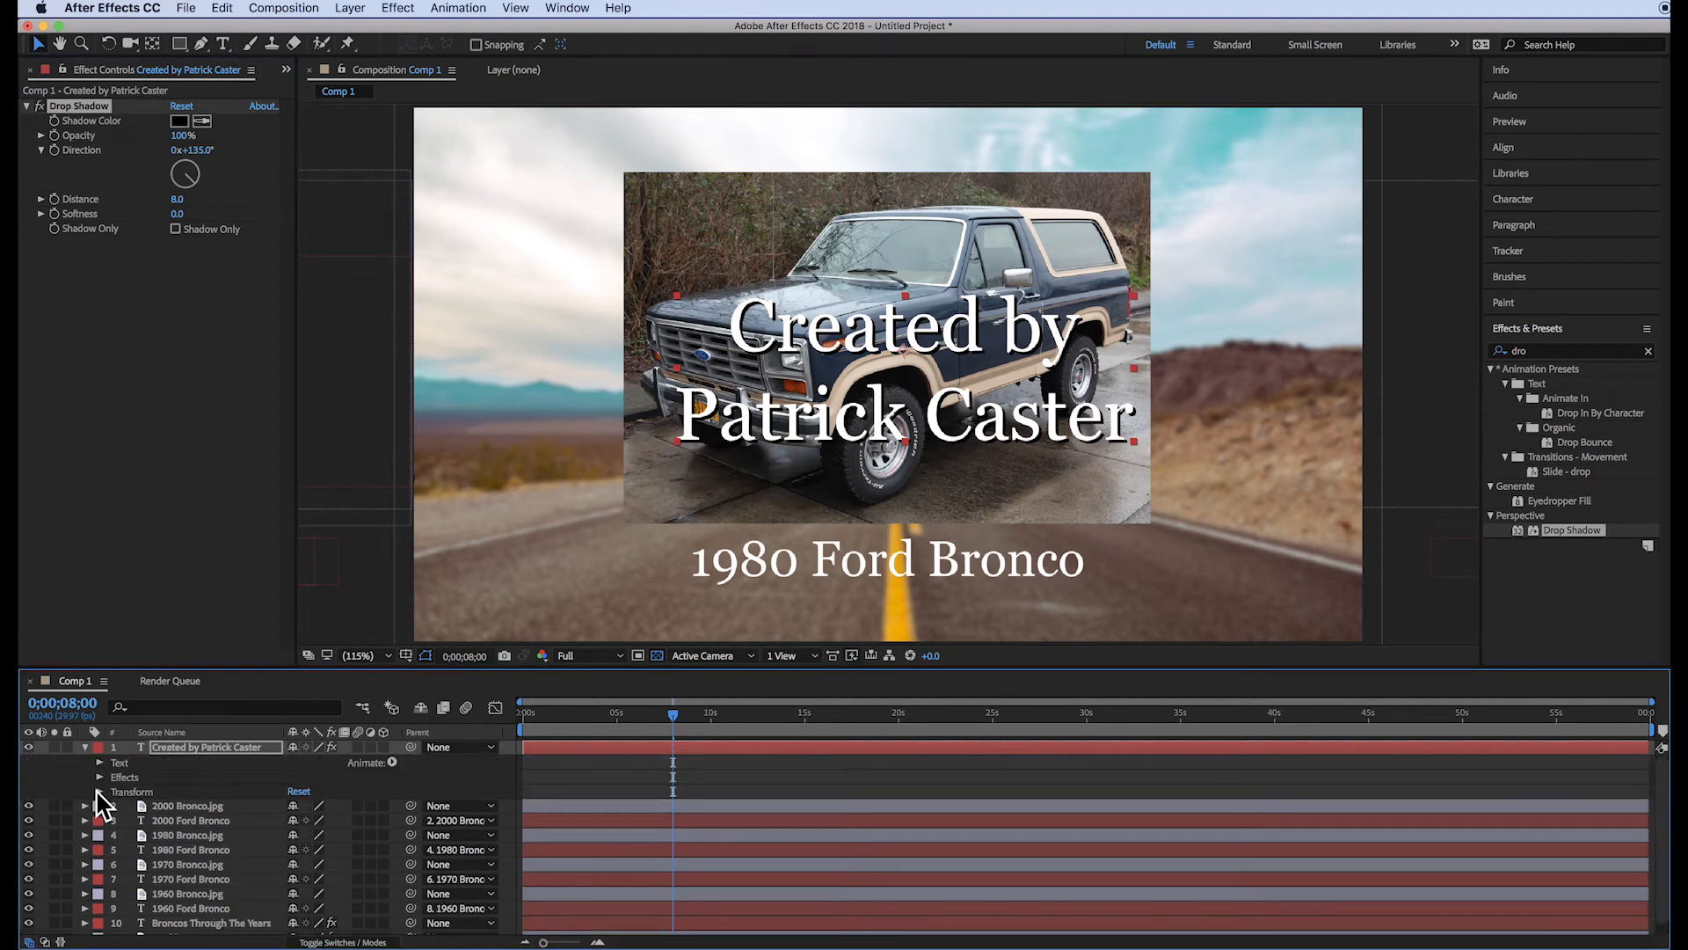
{"action": "left_click", "coordinate": [98, 792]}
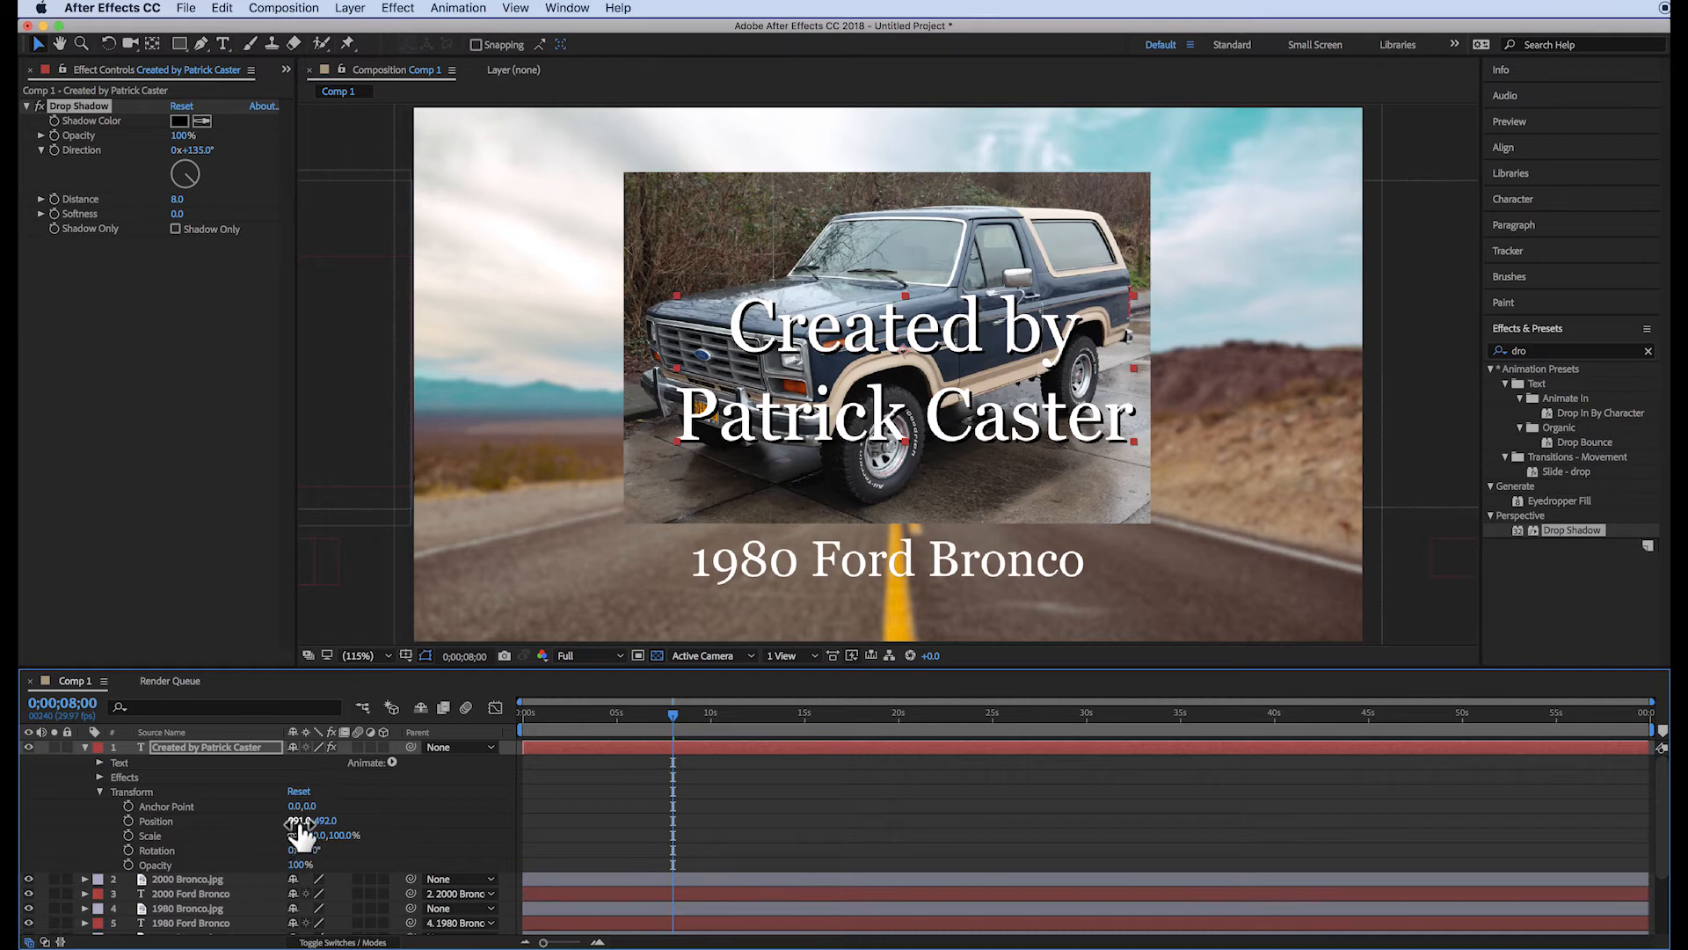
{"action": "left_click_drag", "start_coordinate": [299, 820], "coordinate": [1319, 849]}
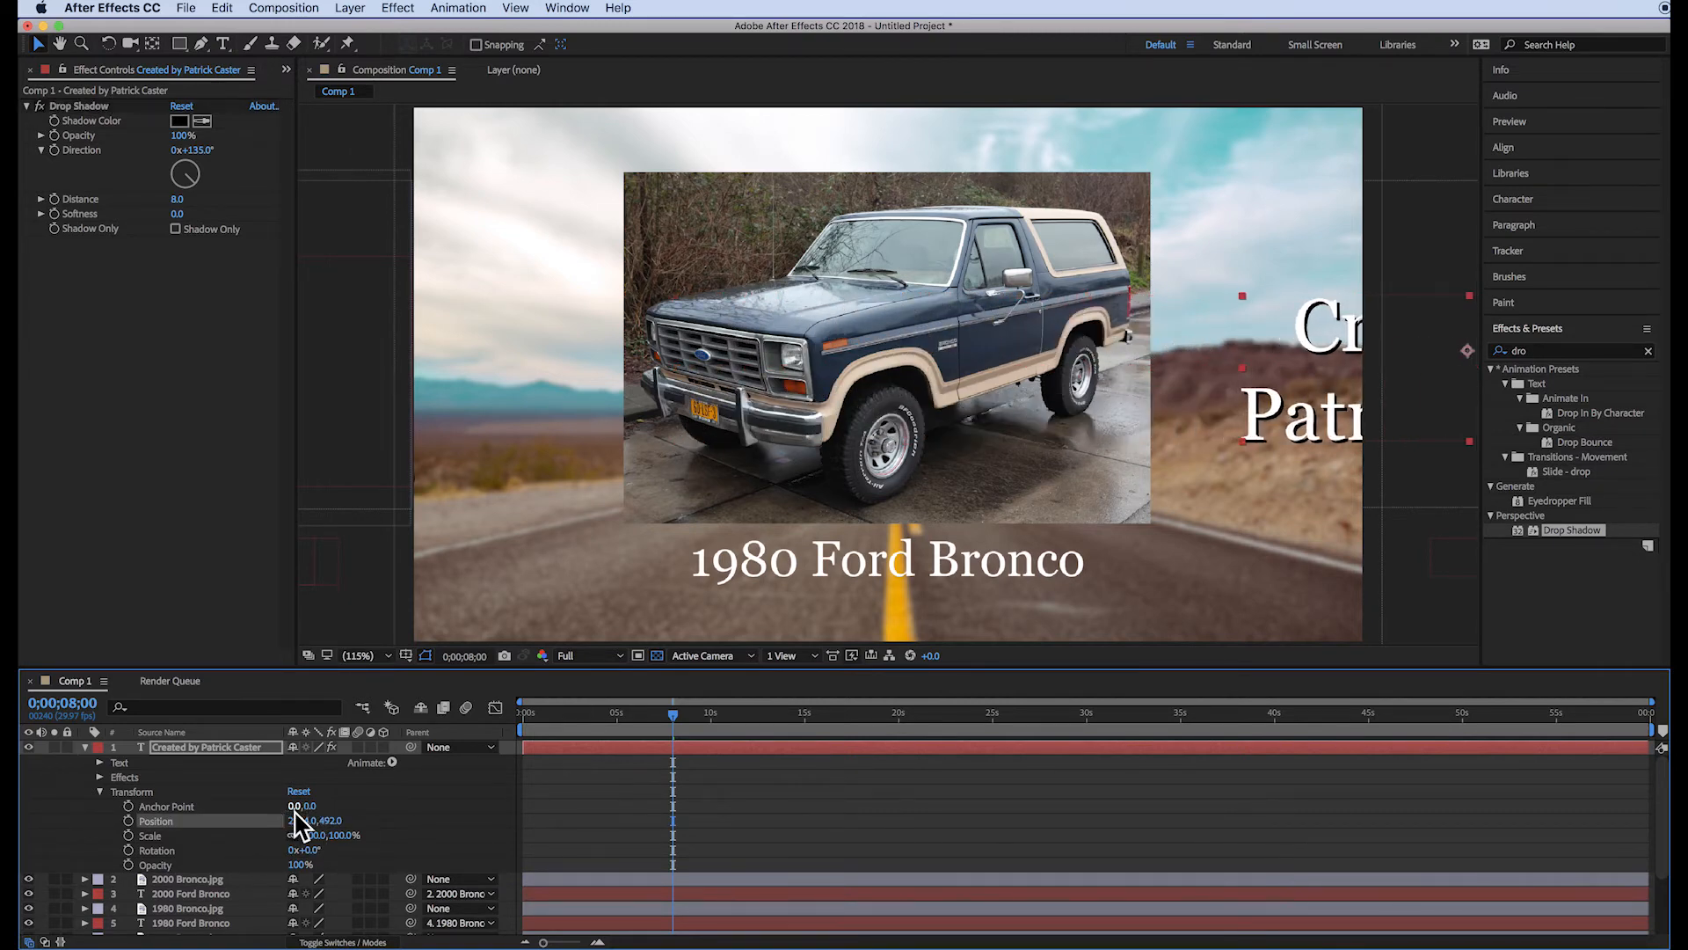
{"action": "left_click_drag", "start_coordinate": [302, 821], "coordinate": [558, 852]}
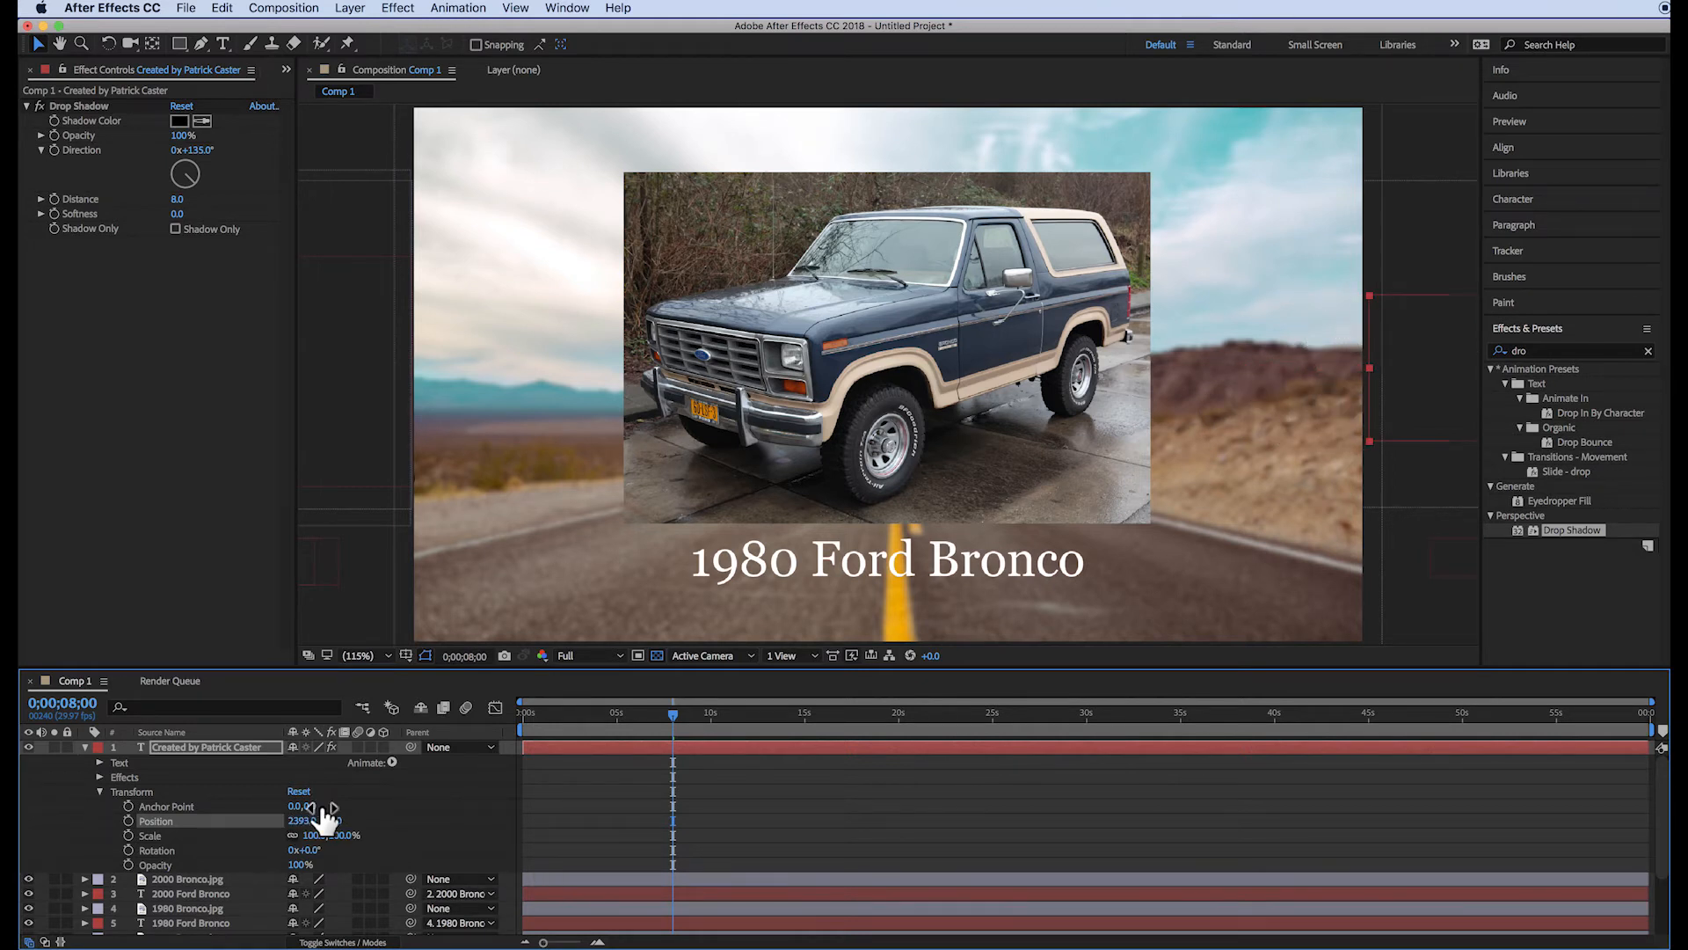
Step: Add a Position keyframe for the off-frame credit text and place it at 0;00;10;00
{"action": "left_click", "coordinate": [129, 820]}
{"action": "mouse_move", "coordinate": [673, 714]}
{"action": "left_mouse_down"}
{"action": "mouse_move", "coordinate": [725, 716]}
{"action": "mouse_move", "coordinate": [711, 718]}
{"action": "left_mouse_up"}
{"action": "left_click", "coordinate": [710, 718]}
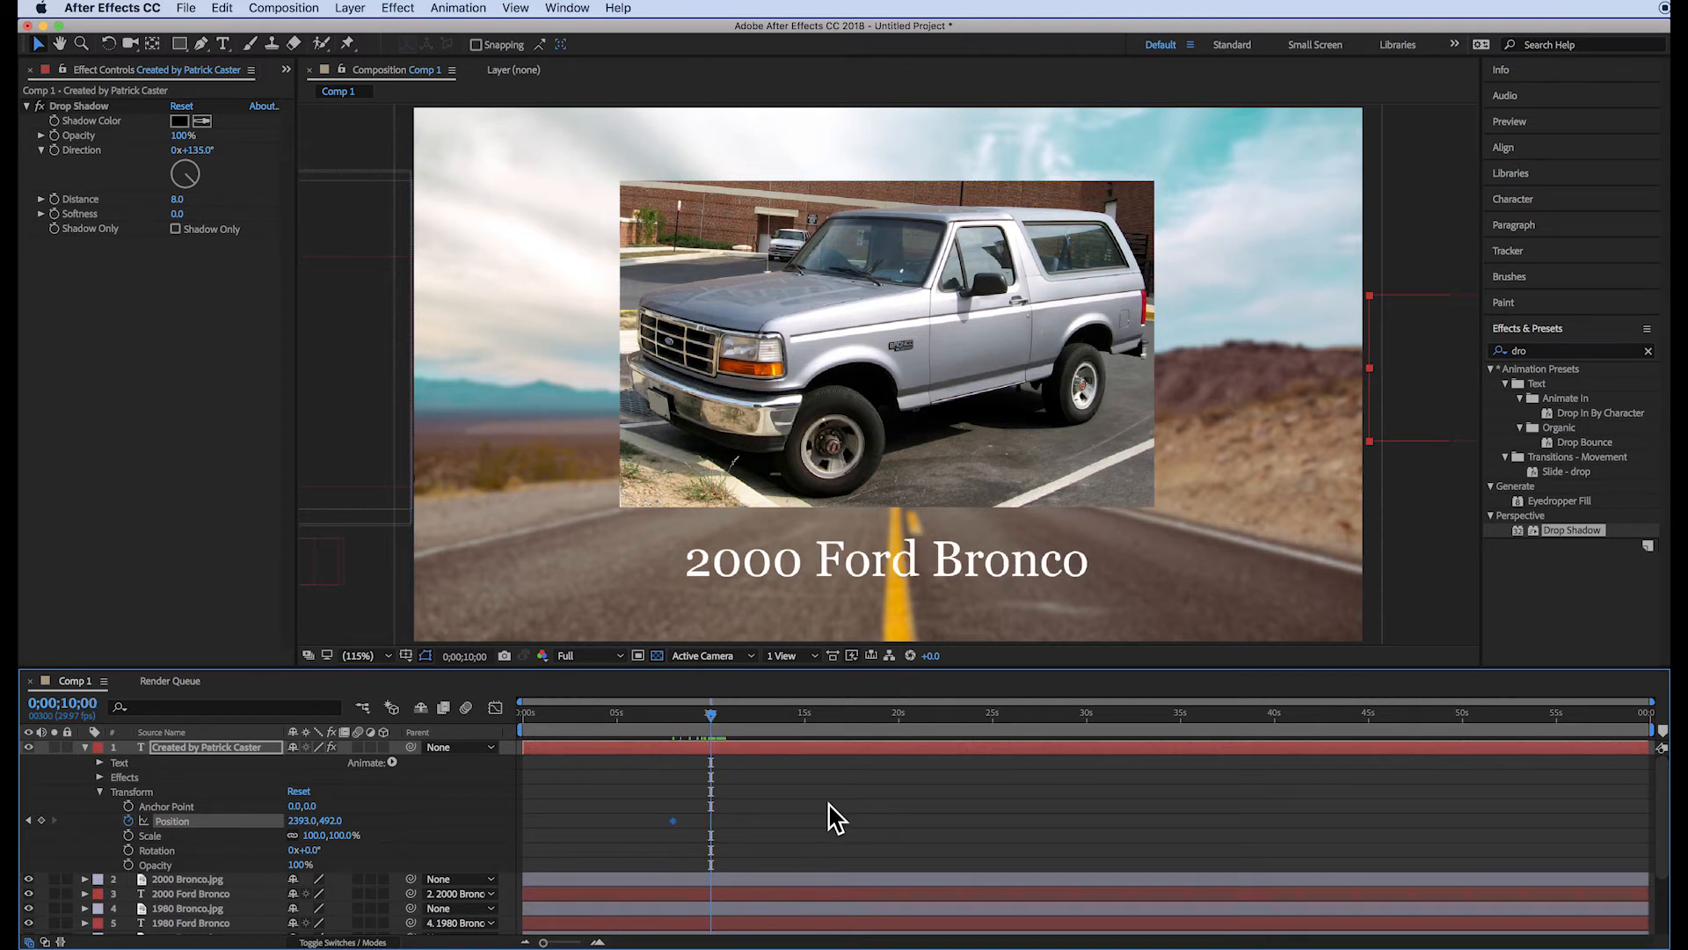
{"action": "left_click_drag", "start_coordinate": [673, 823], "coordinate": [700, 823]}
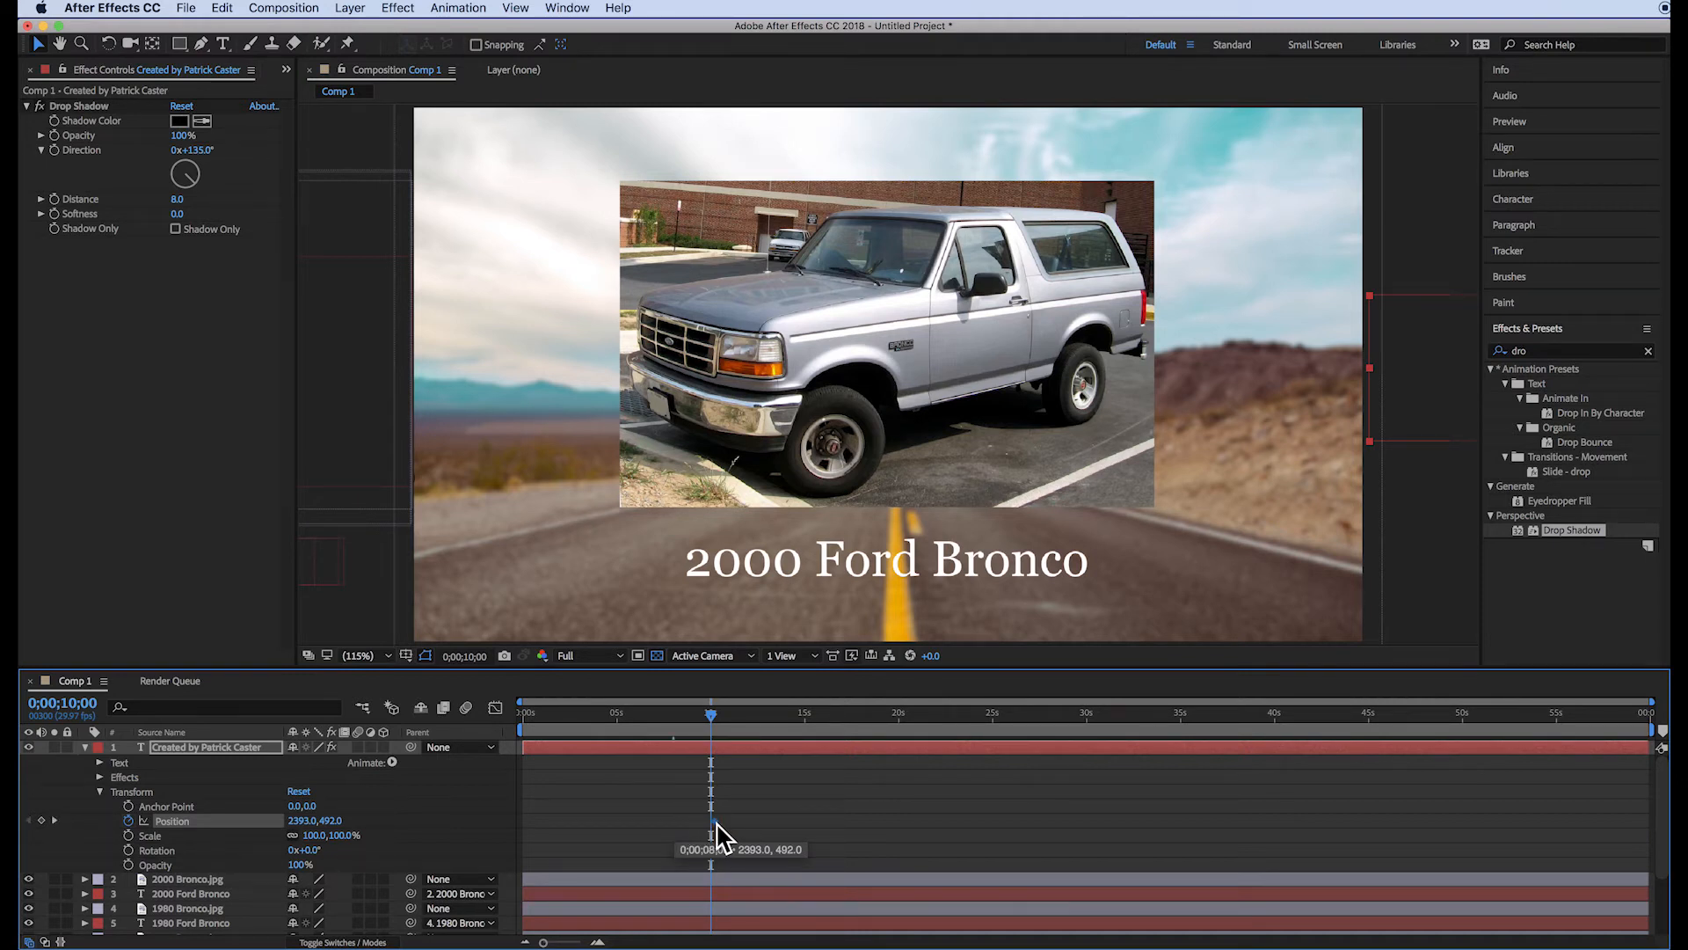
{"action": "left_click_drag", "start_coordinate": [712, 825], "coordinate": [713, 825]}
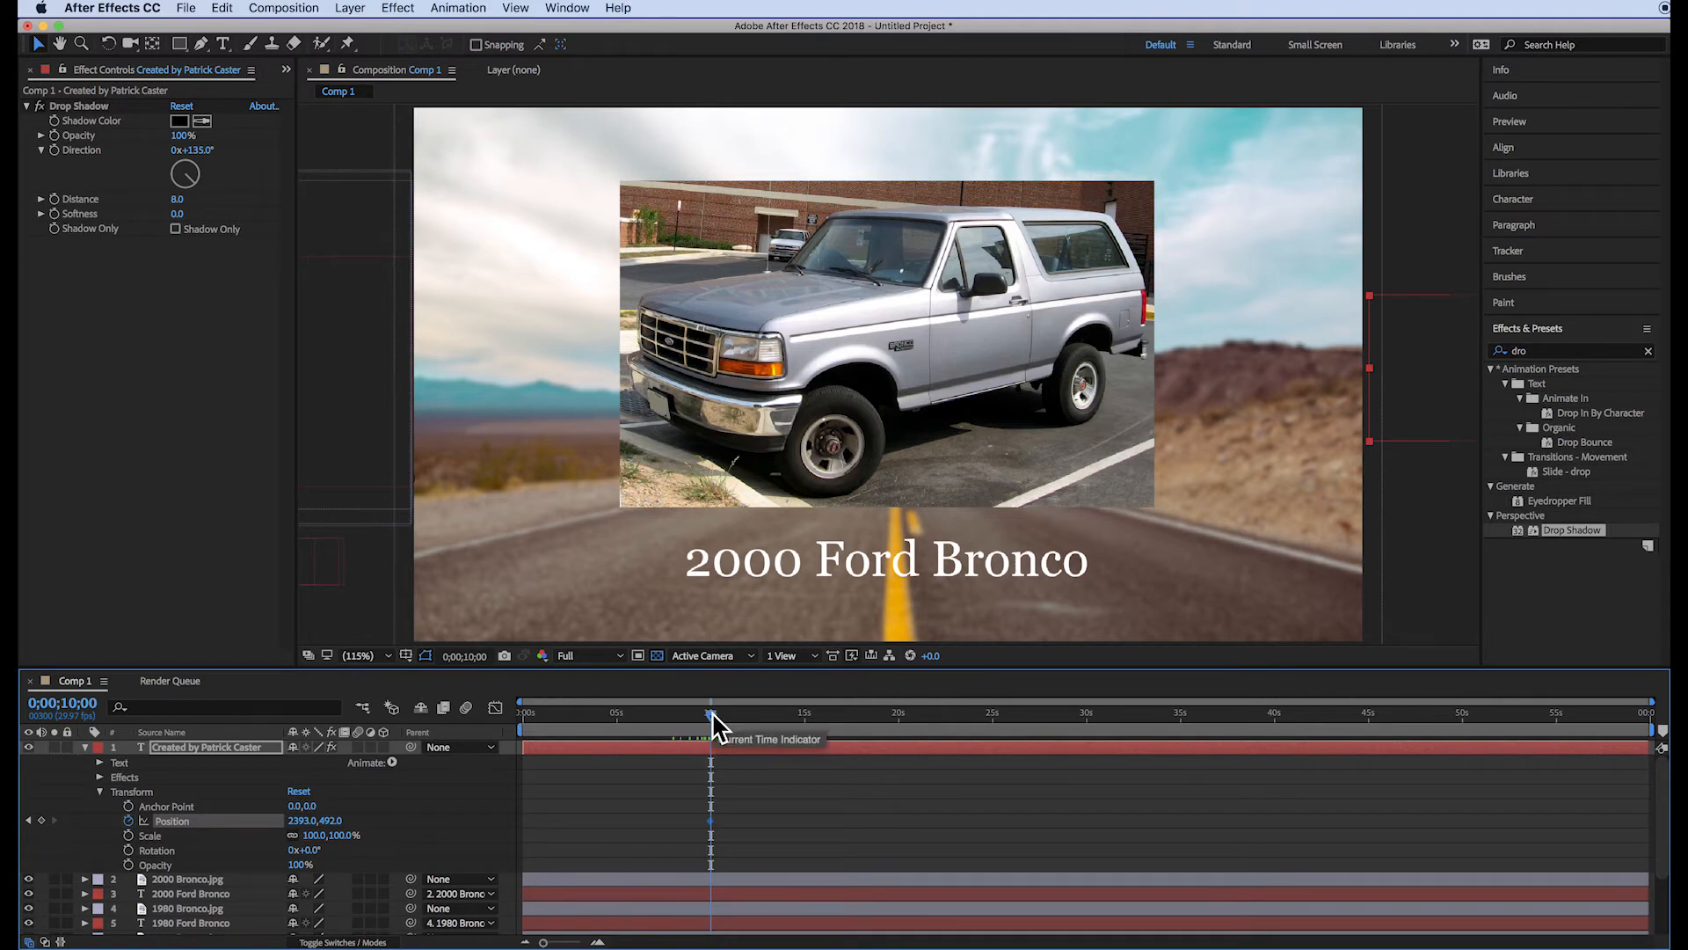
Step: At 0;00;12;00, keyframe the credit text's Position at 961, 492 so it sits centred over the road
{"action": "left_click_drag", "start_coordinate": [710, 711], "coordinate": [748, 714]}
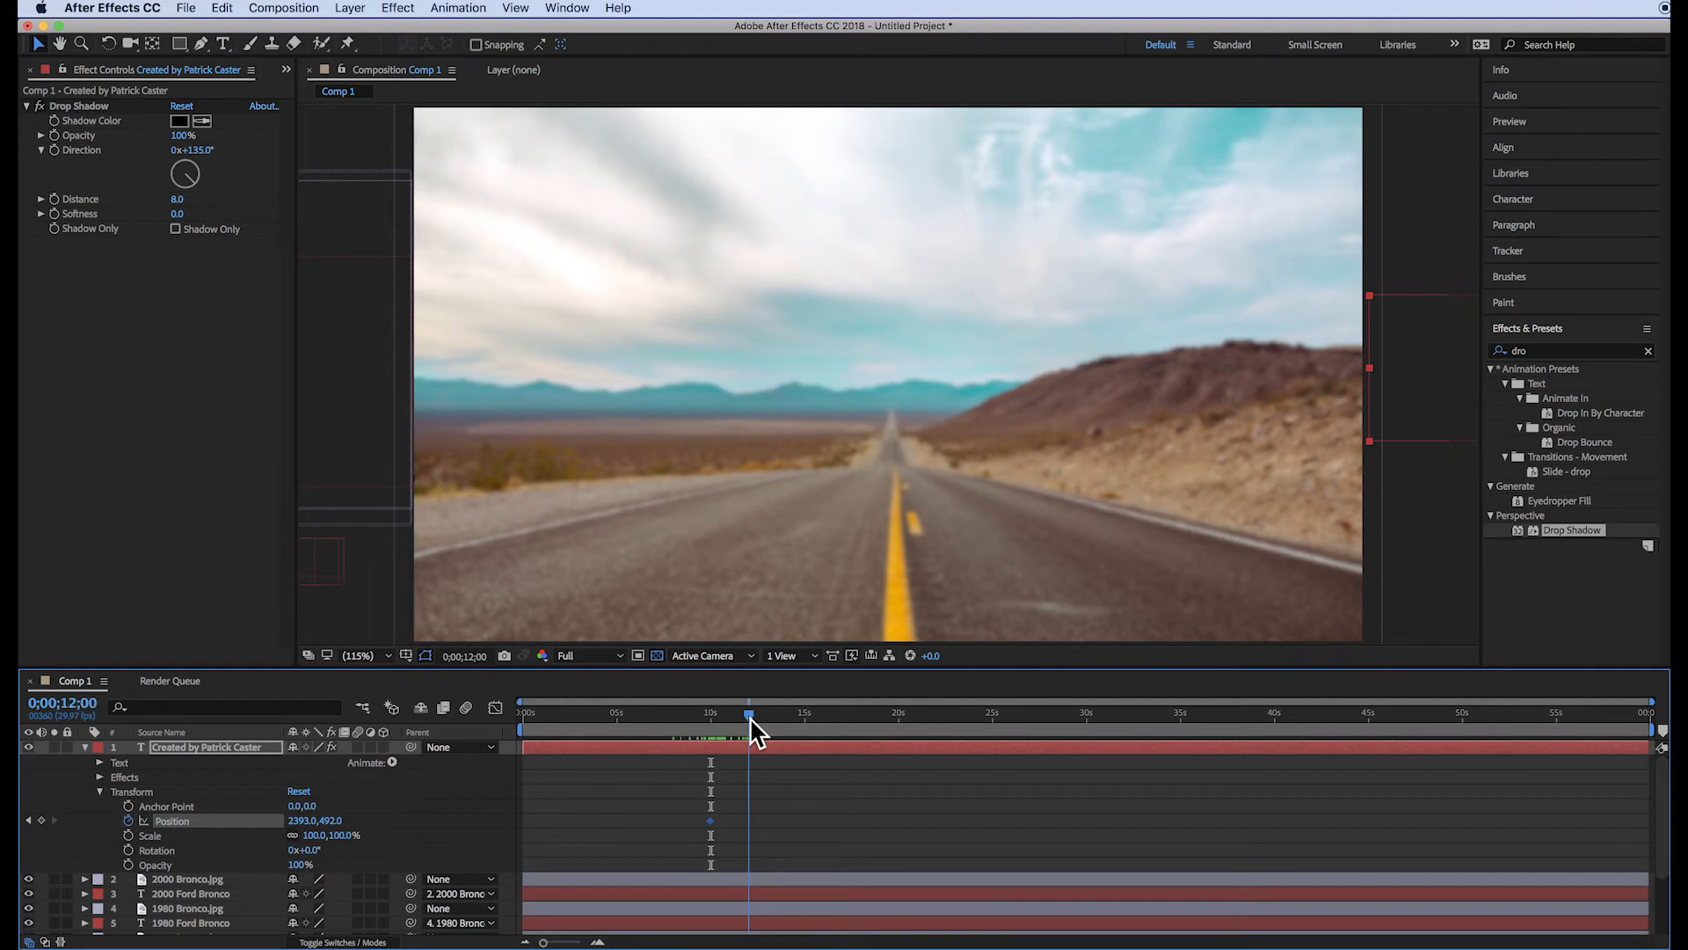
{"action": "left_click_drag", "start_coordinate": [293, 820], "coordinate": [26, 821]}
{"action": "left_click_drag", "start_coordinate": [287, 820], "coordinate": [26, 821]}
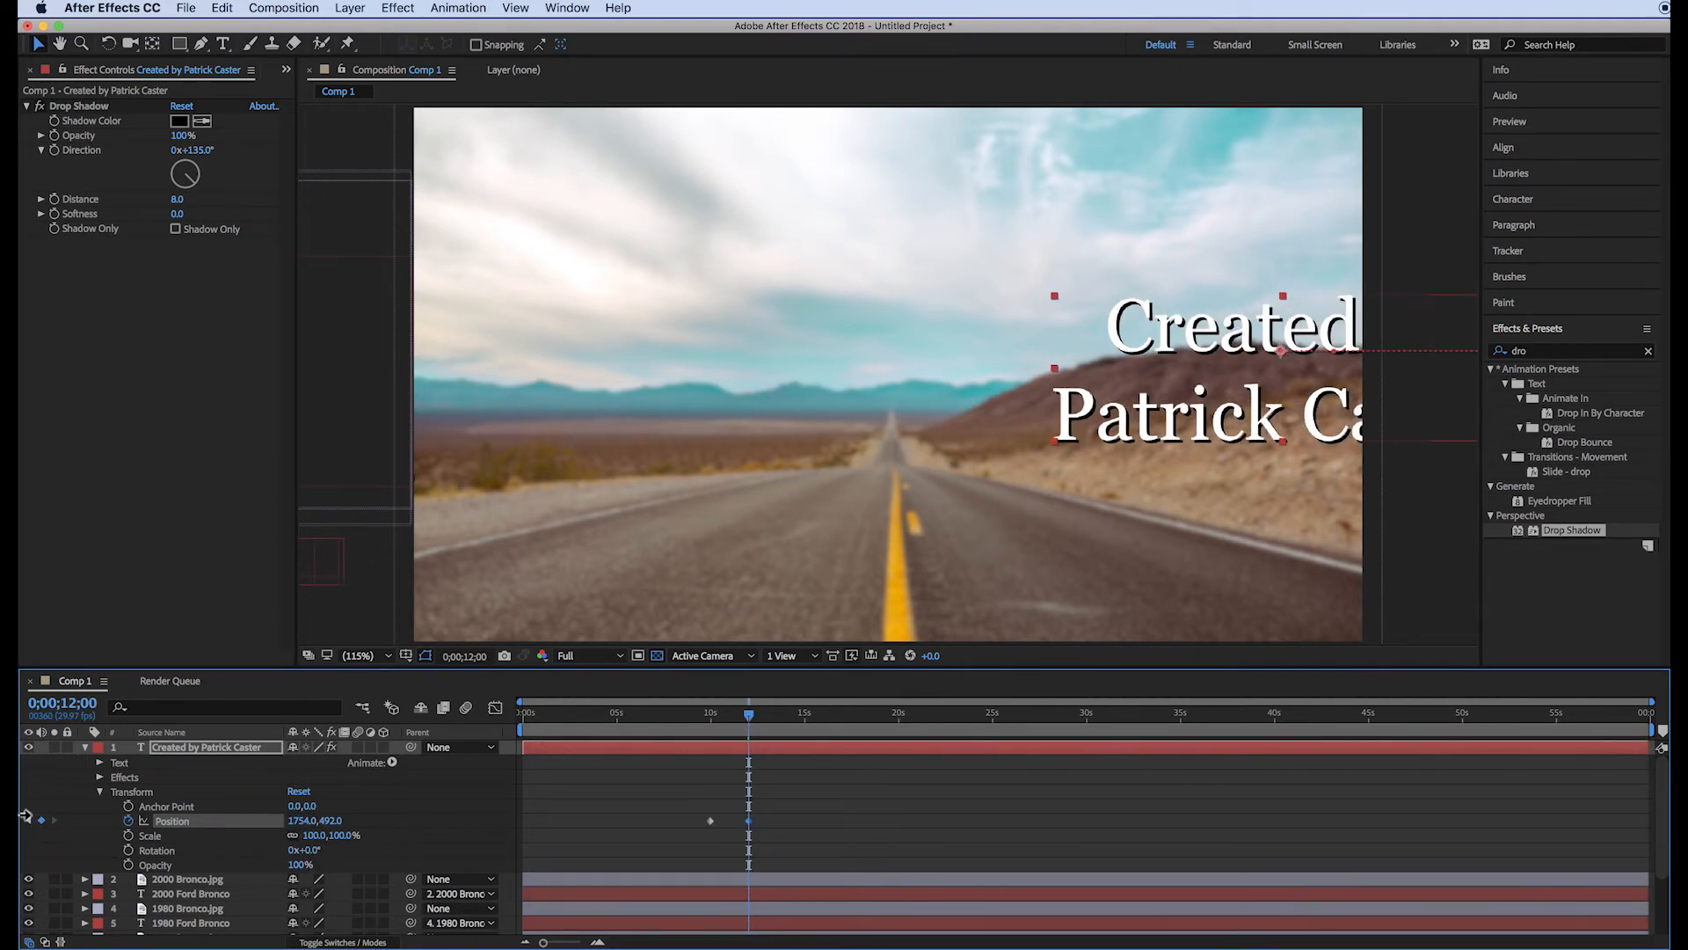
{"action": "left_click_drag", "start_coordinate": [295, 821], "coordinate": [26, 820]}
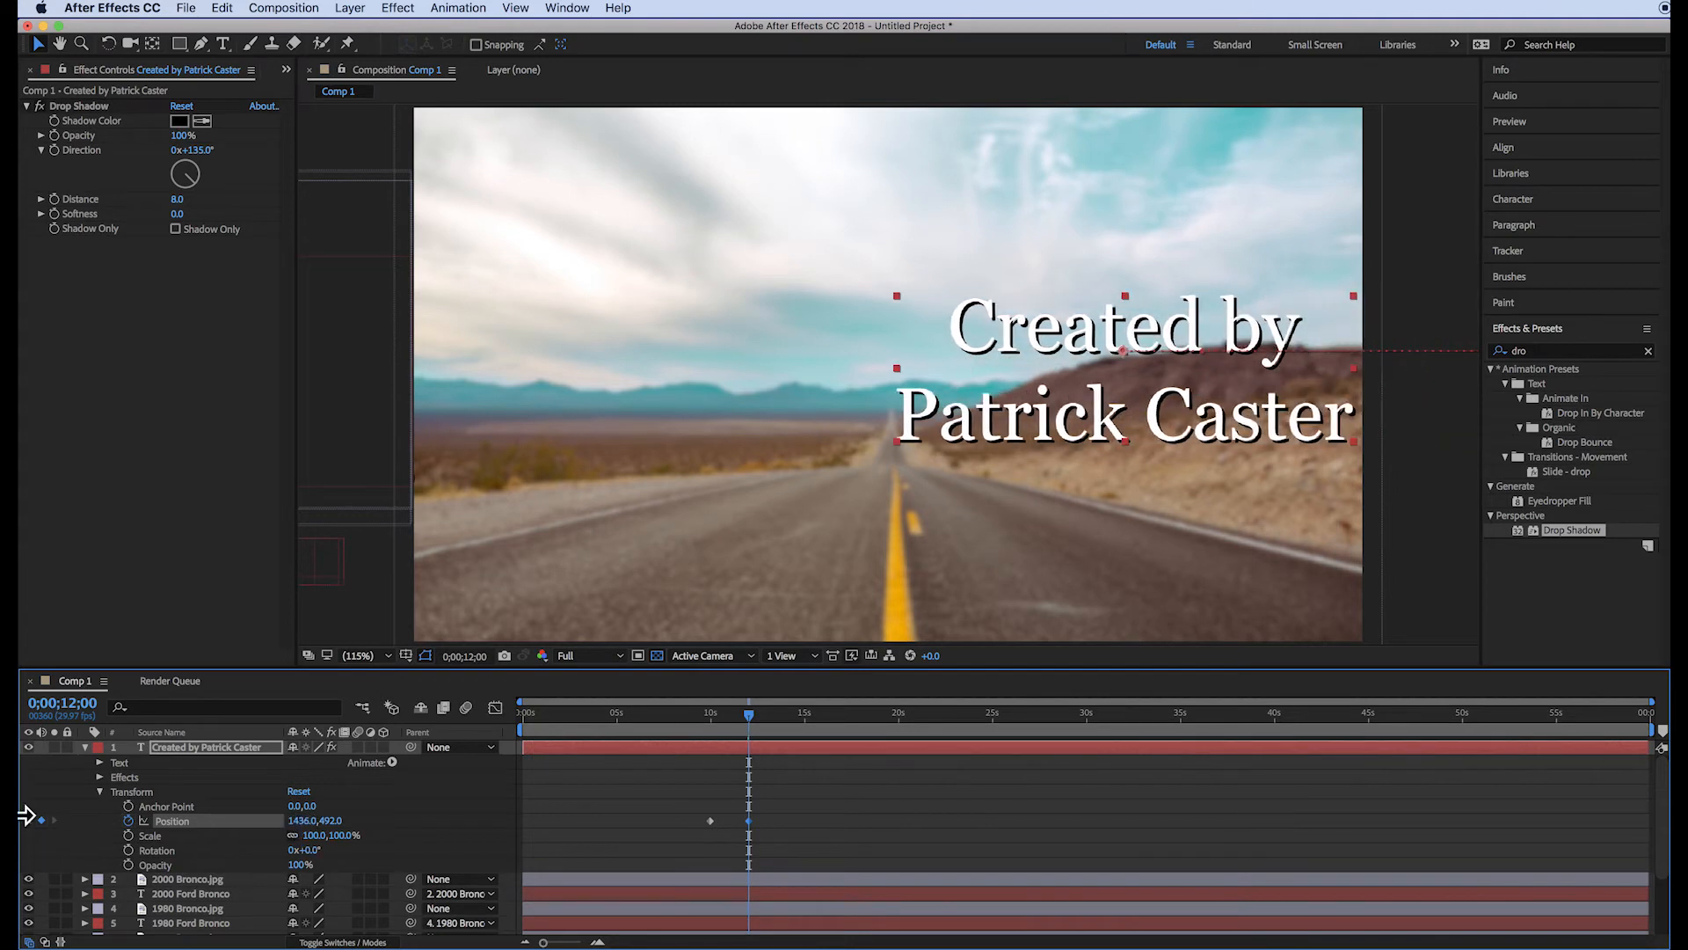
{"action": "left_click_drag", "start_coordinate": [299, 820], "coordinate": [171, 820]}
Step: Preview the composition from the beginning to check the credit text sliding in, and collapse its layer properties
{"action": "key", "text": "space"}
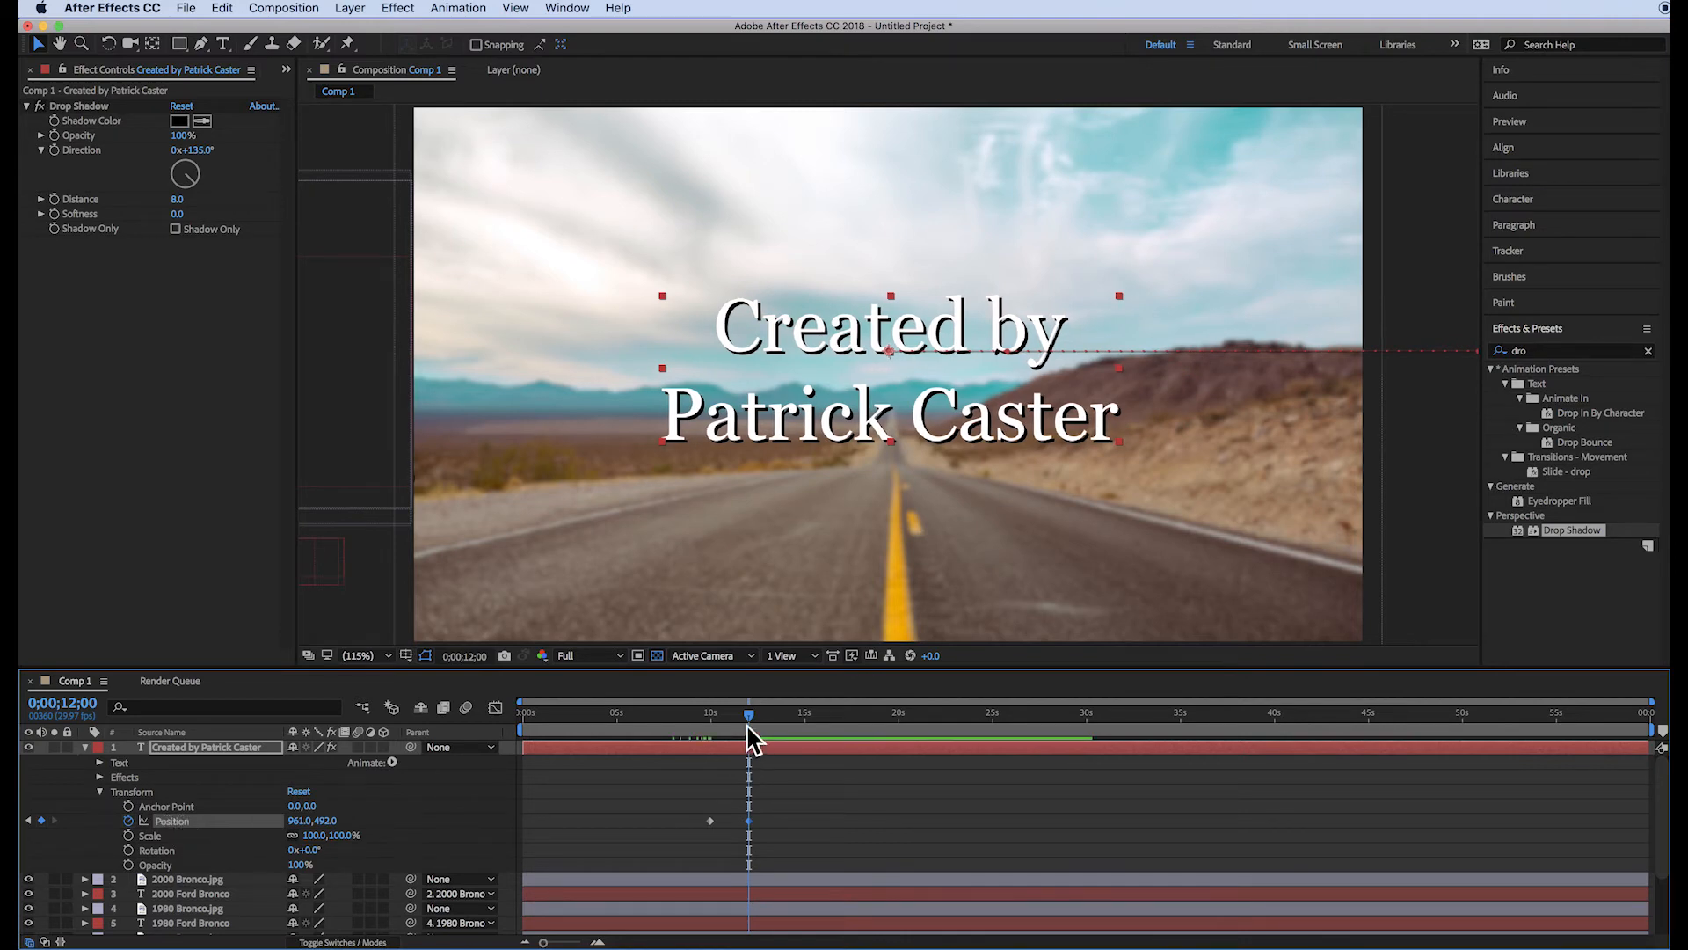
{"action": "key", "text": "Home"}
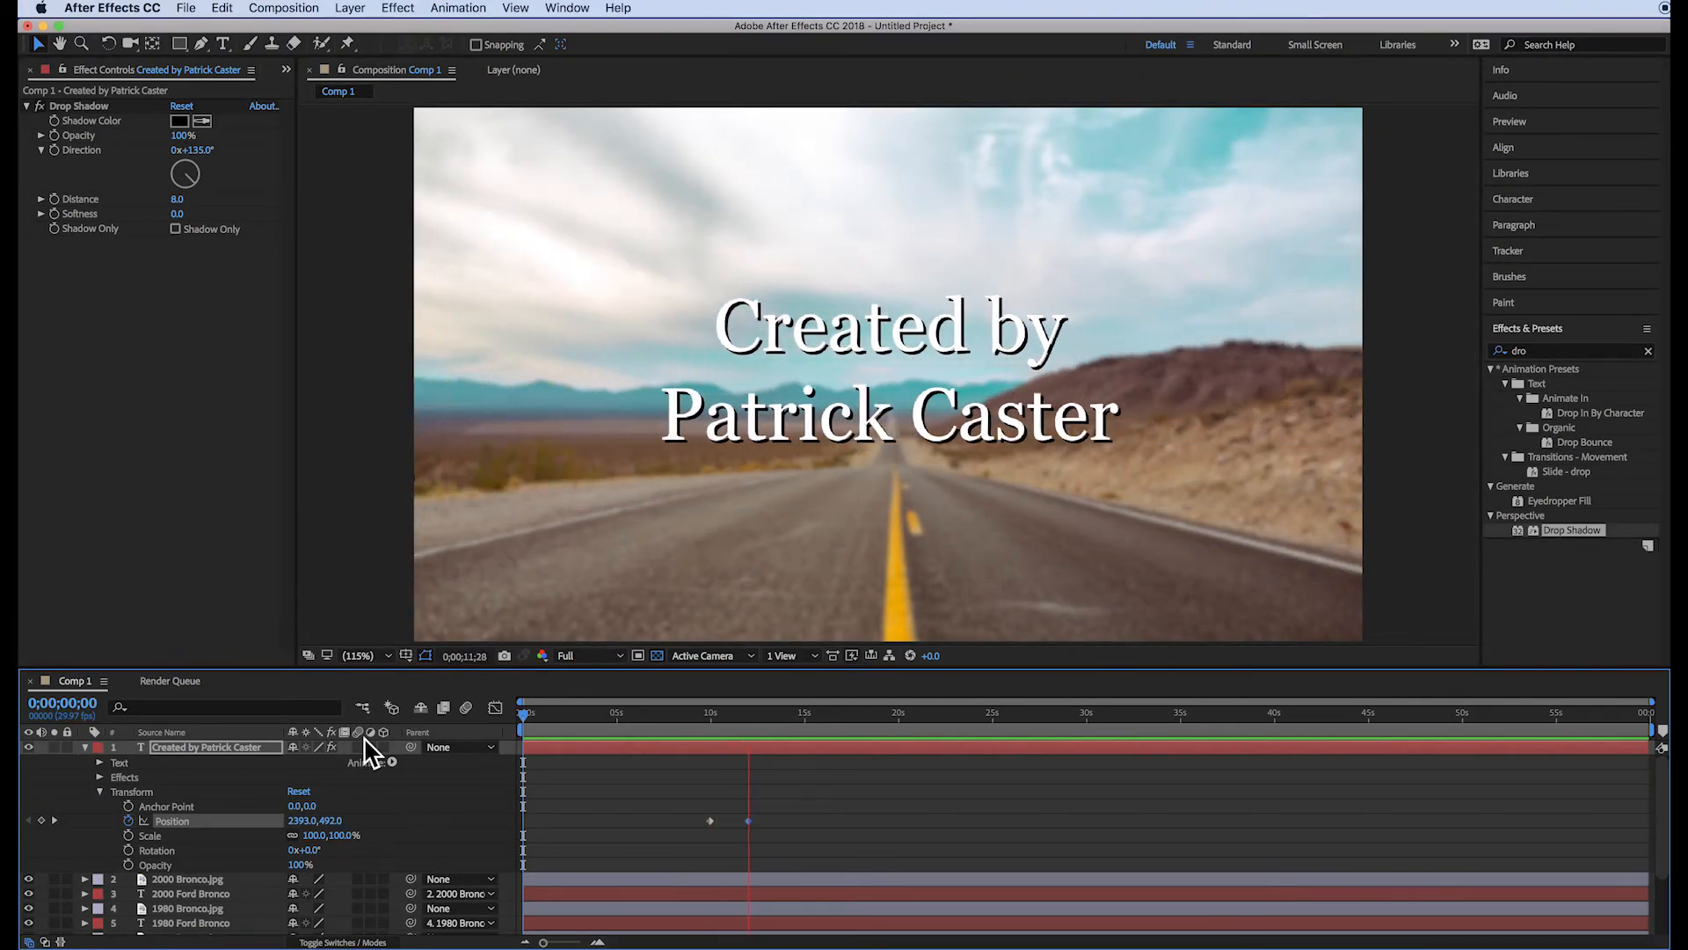
{"action": "key", "text": "space"}
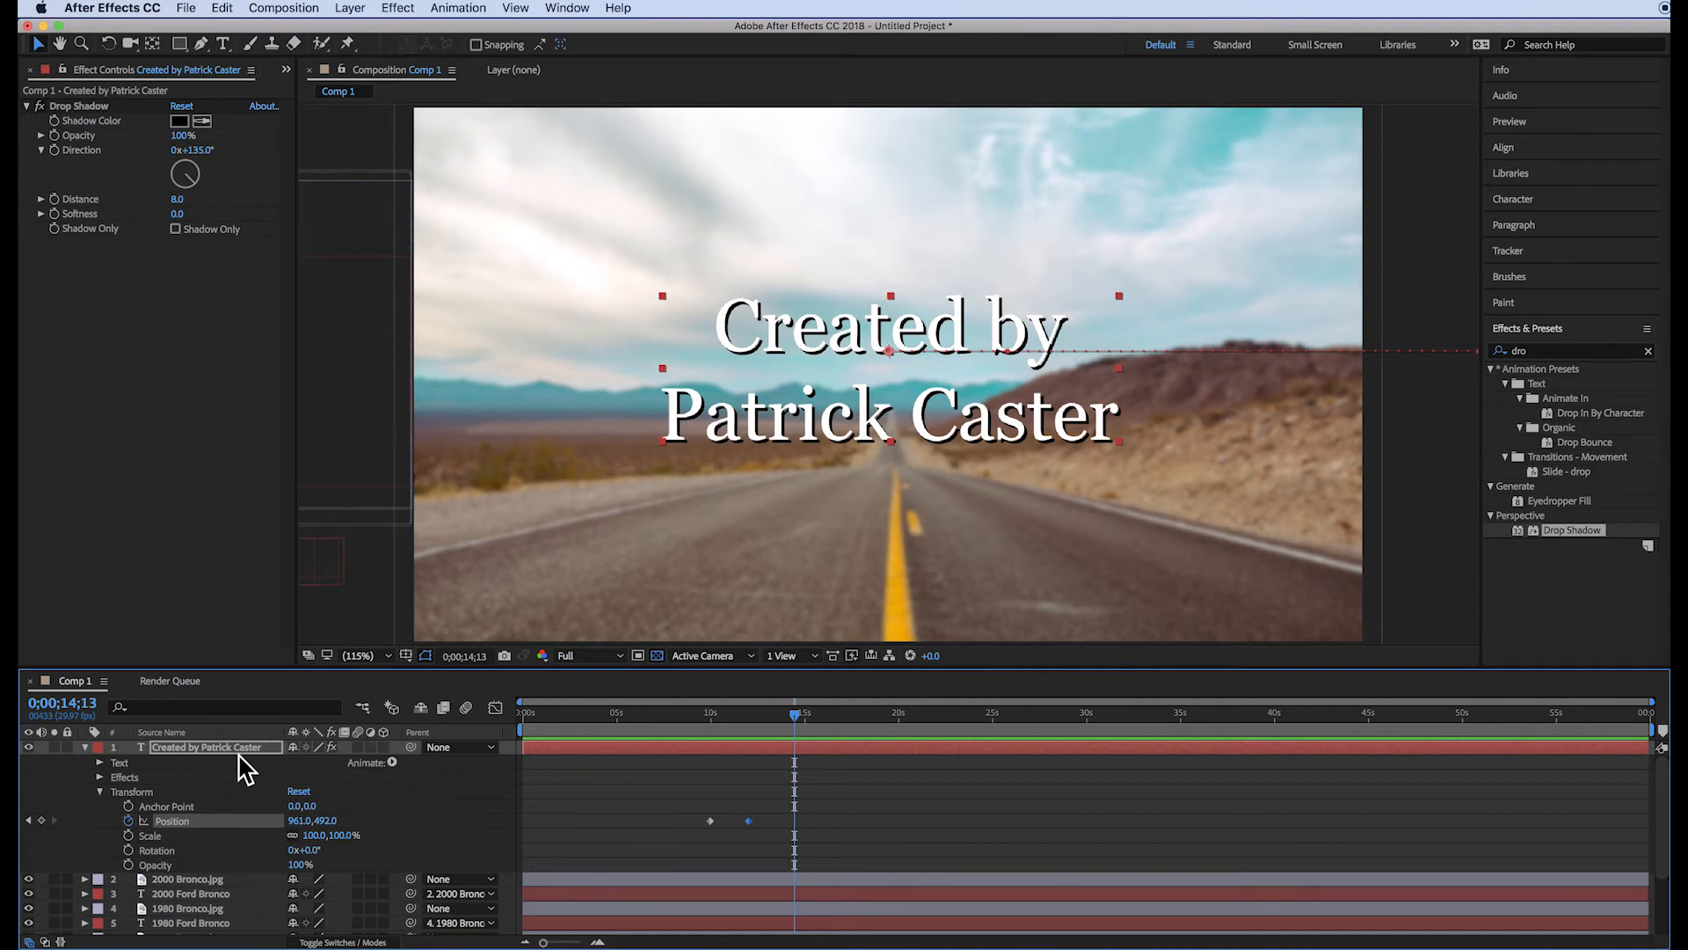
{"action": "left_click", "coordinate": [83, 746]}
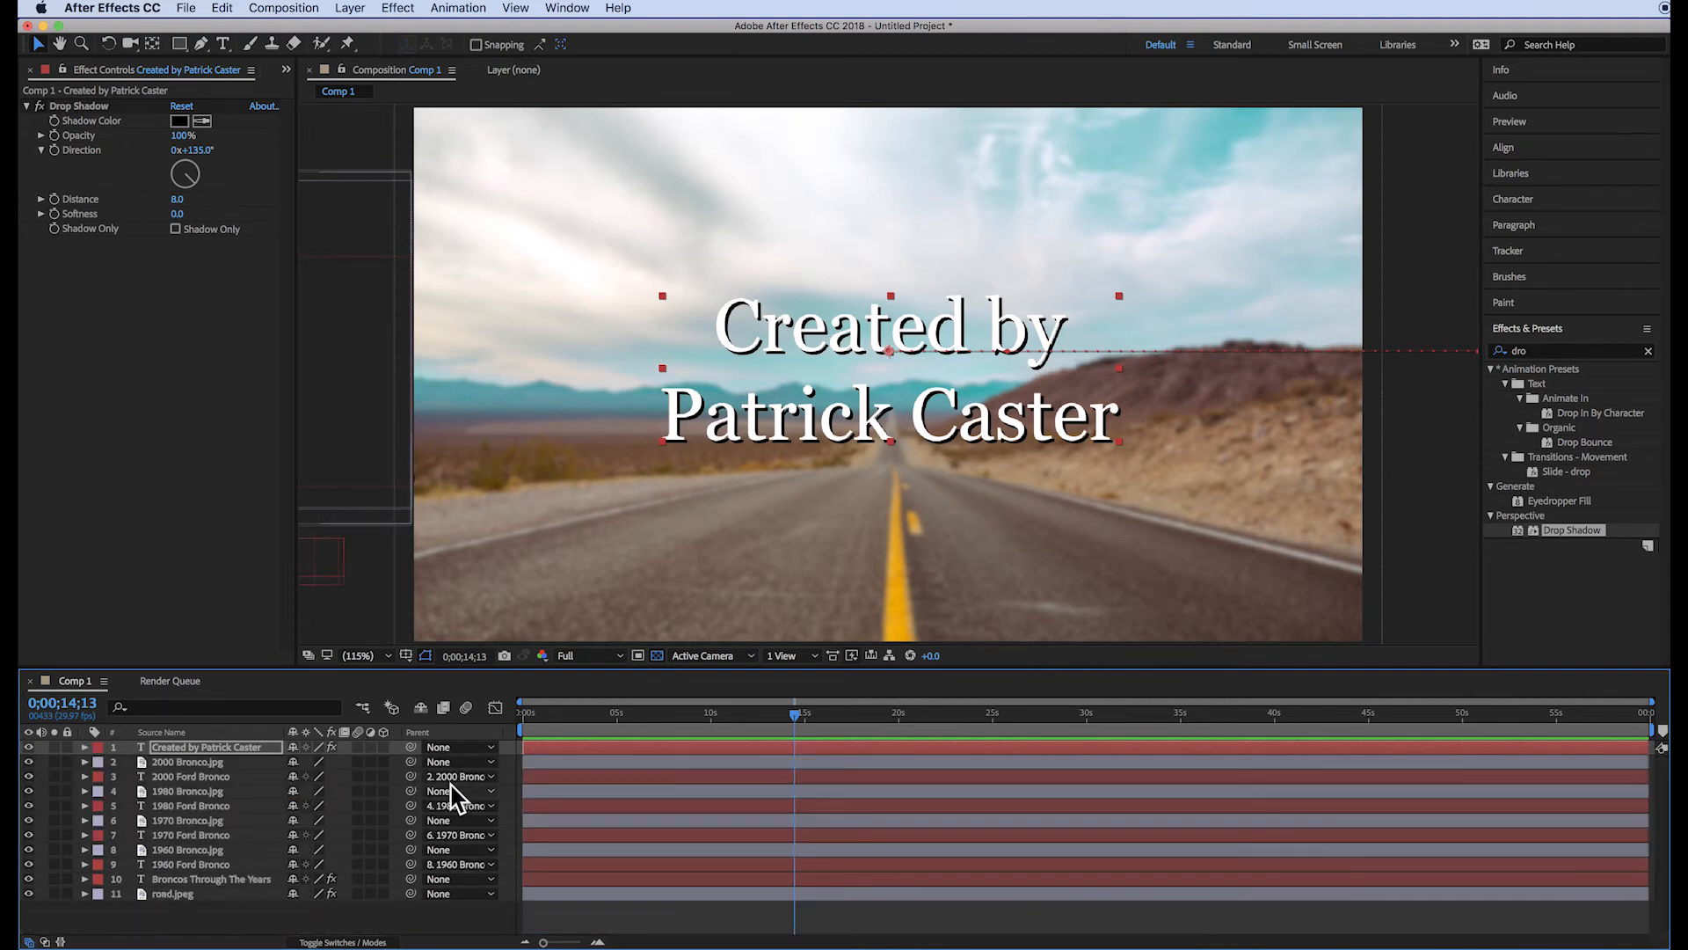